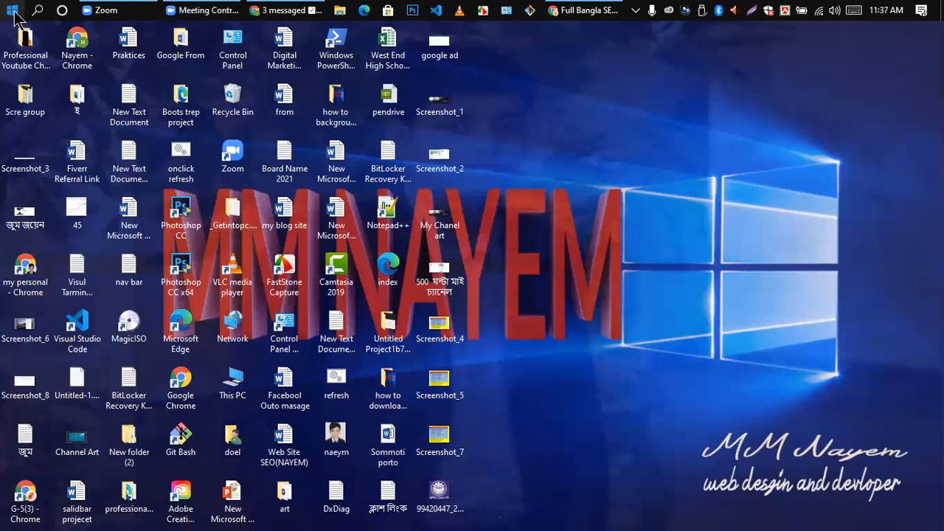
- Launch Word 2013 from the Microsoft Office 2013 group in the Start menu
left_click(14, 16)
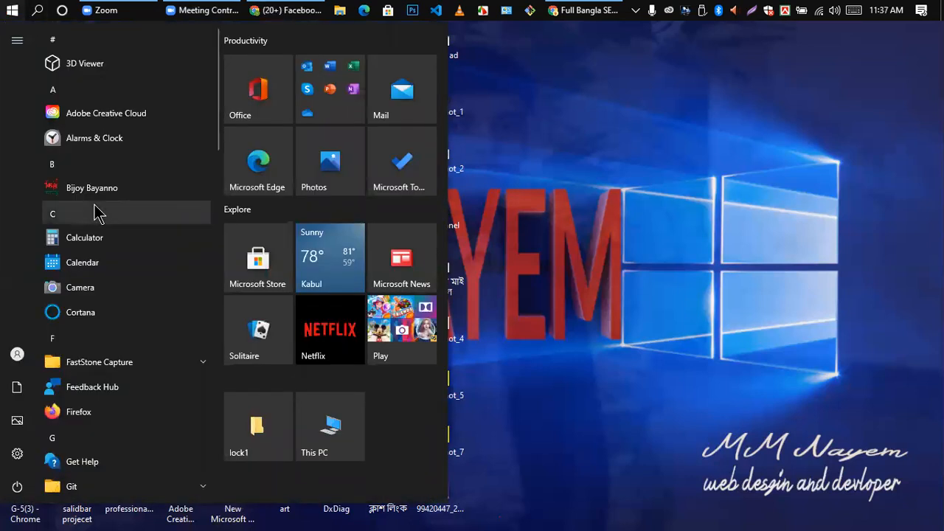
scroll(96, 208, "down", 8)
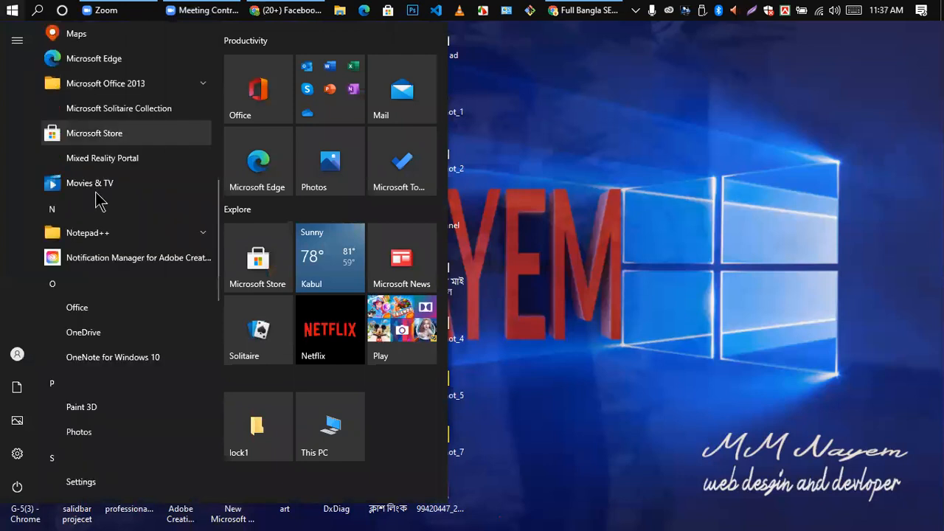
scroll(96, 199, "down", 4)
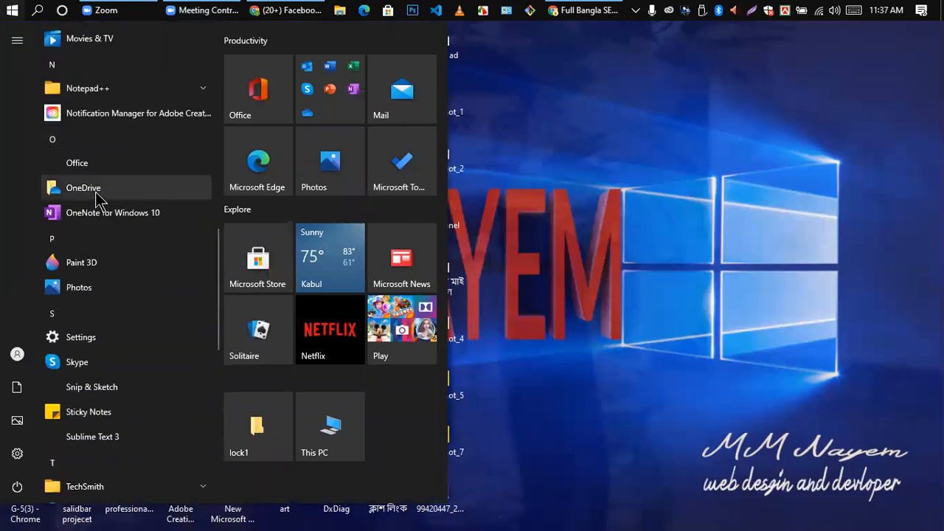
scroll(96, 196, "down", 4)
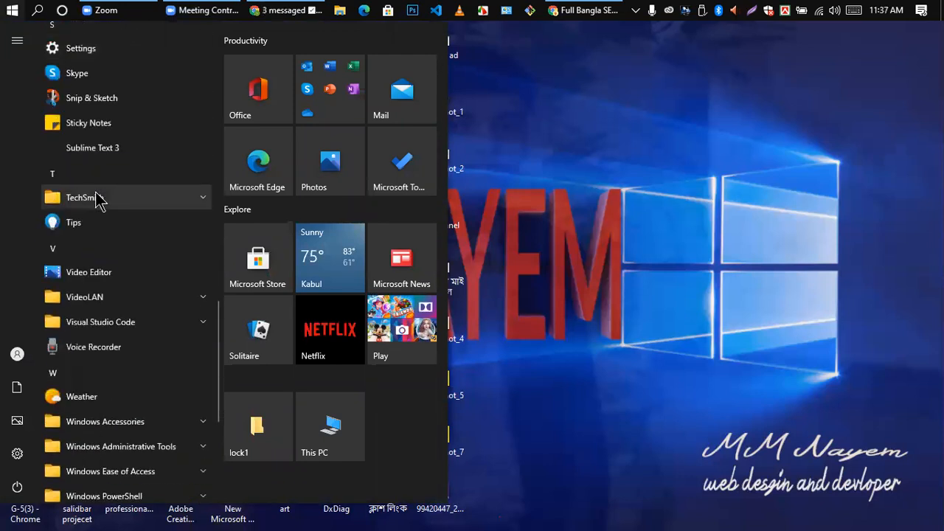
scroll(101, 199, "up", 5)
scroll(99, 197, "up", 4)
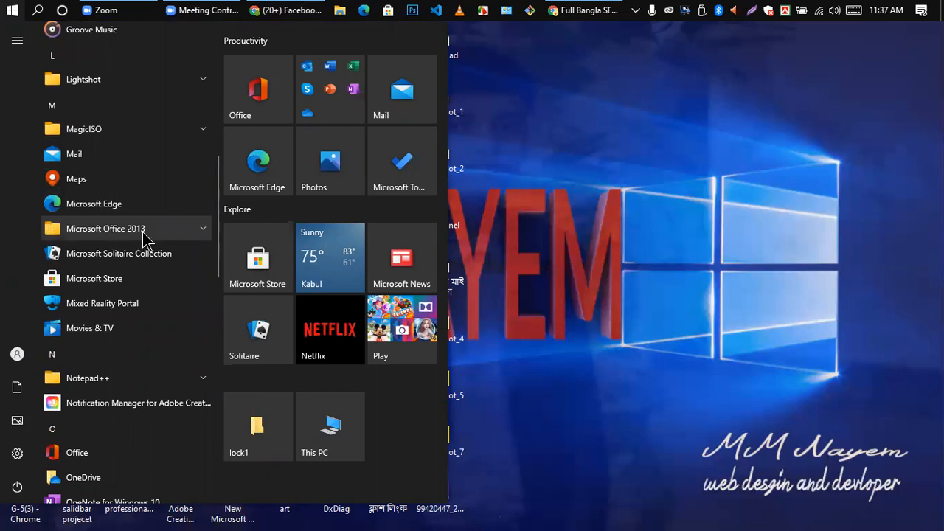
left_click(197, 234)
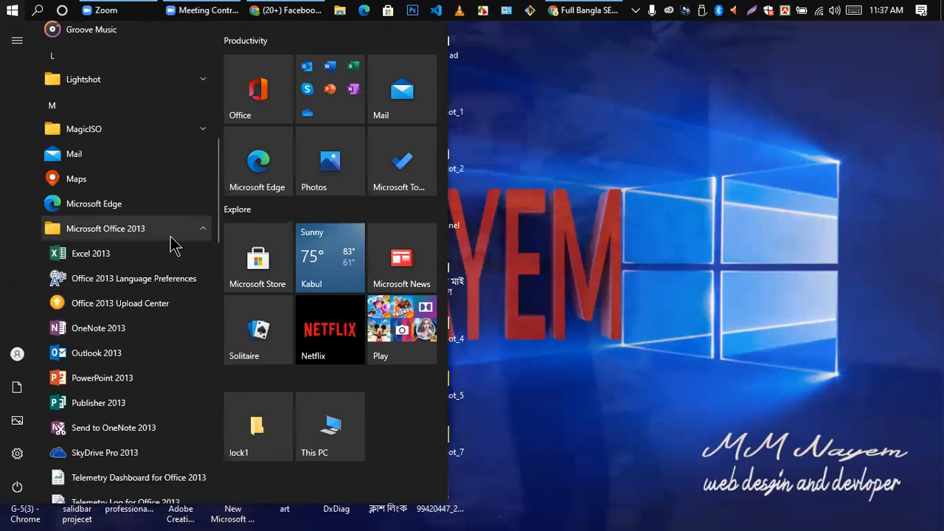
scroll(173, 246, "down", 2)
scroll(169, 248, "down", 4)
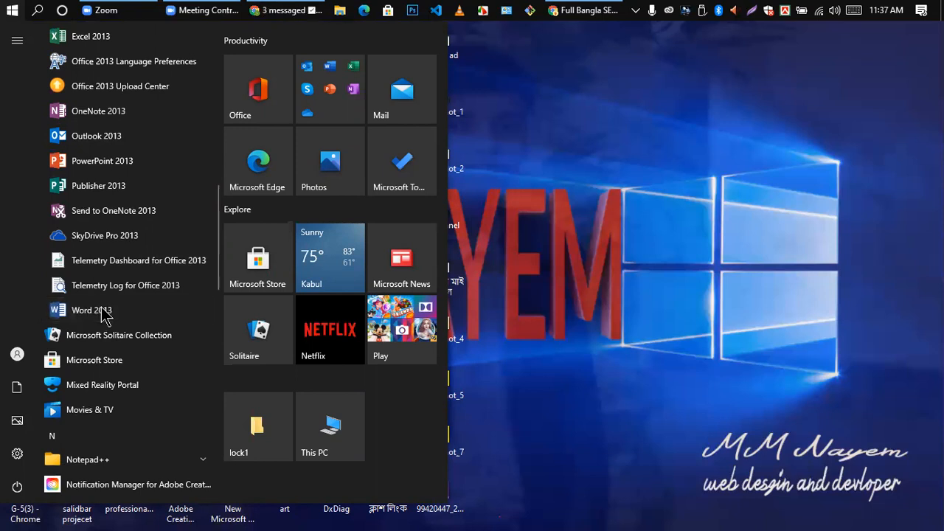
left_click(74, 314)
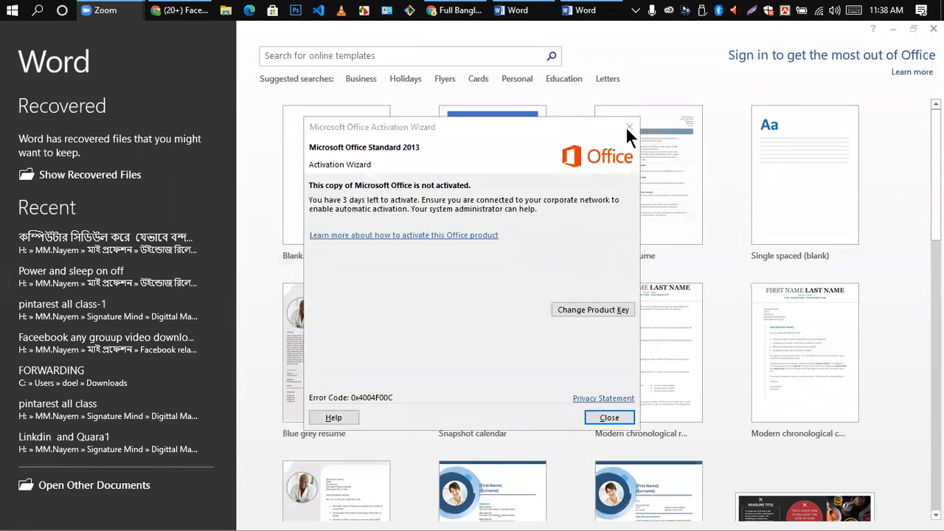
- Dismiss the Office activation notice and create a Blank document from the start screen
left_click(628, 128)
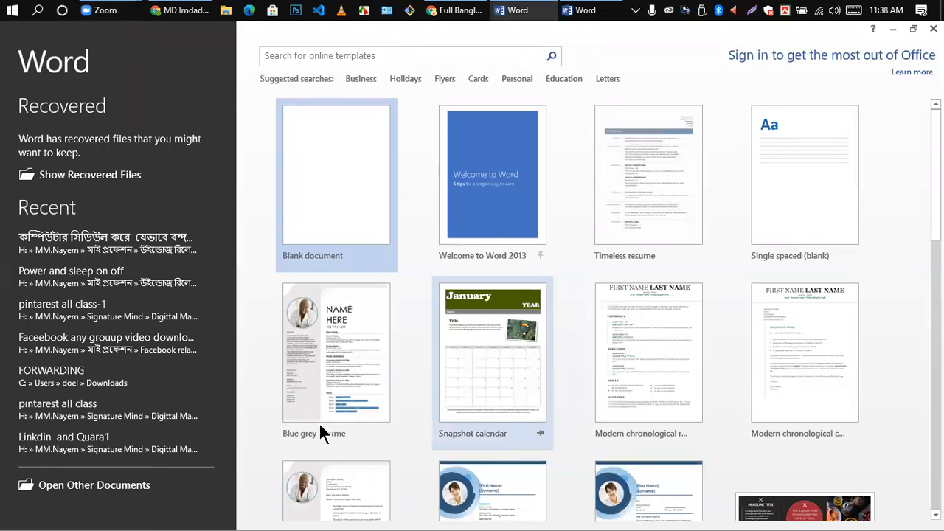
scroll(318, 422, "down", 1)
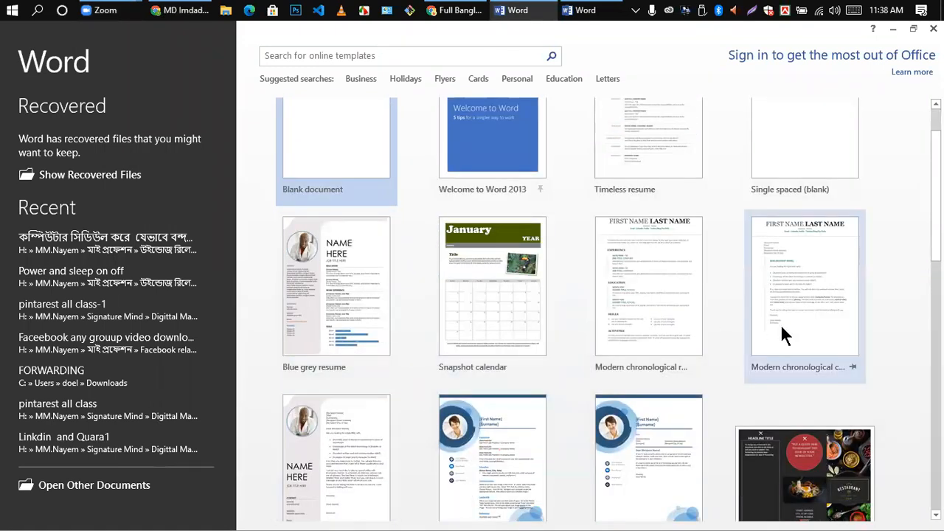
scroll(808, 307, "up", 1)
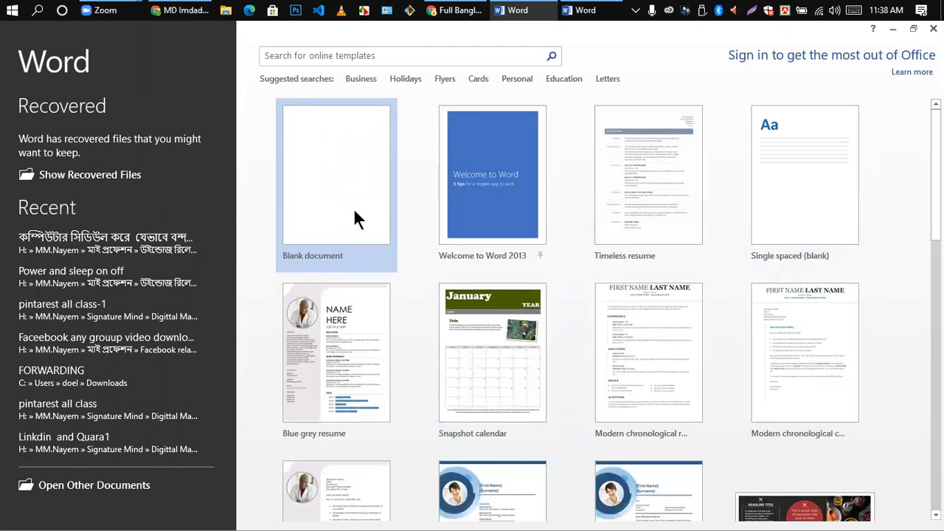
left_click(330, 168)
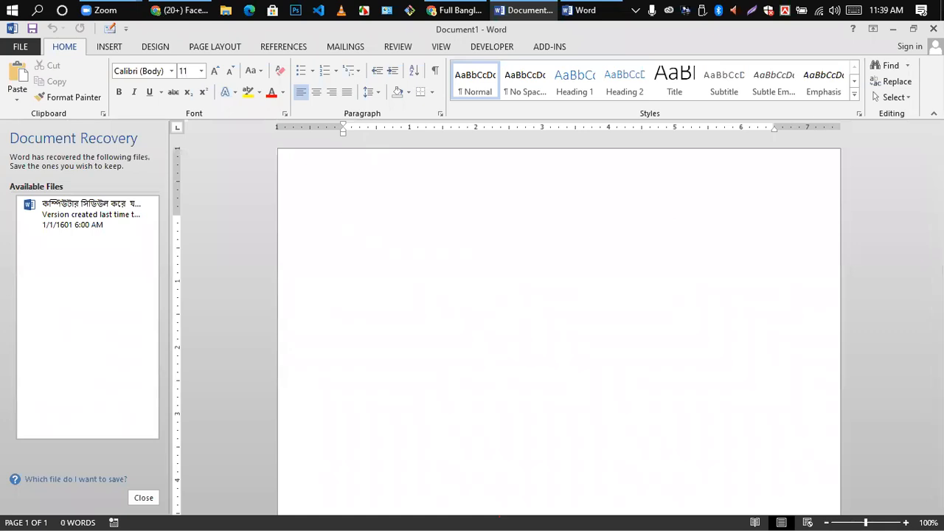
- Close Document1, dismiss the activation notice, and quit Word 2013
left_click(933, 29)
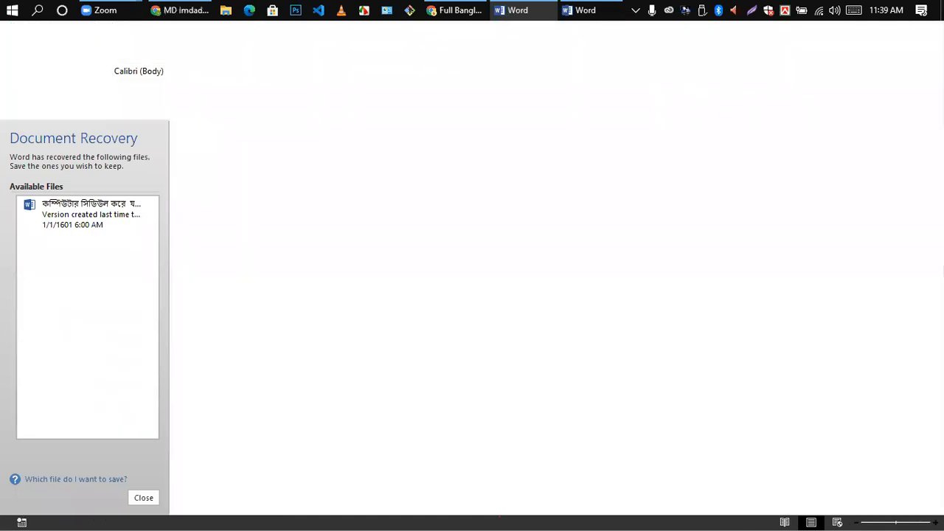
left_click(633, 127)
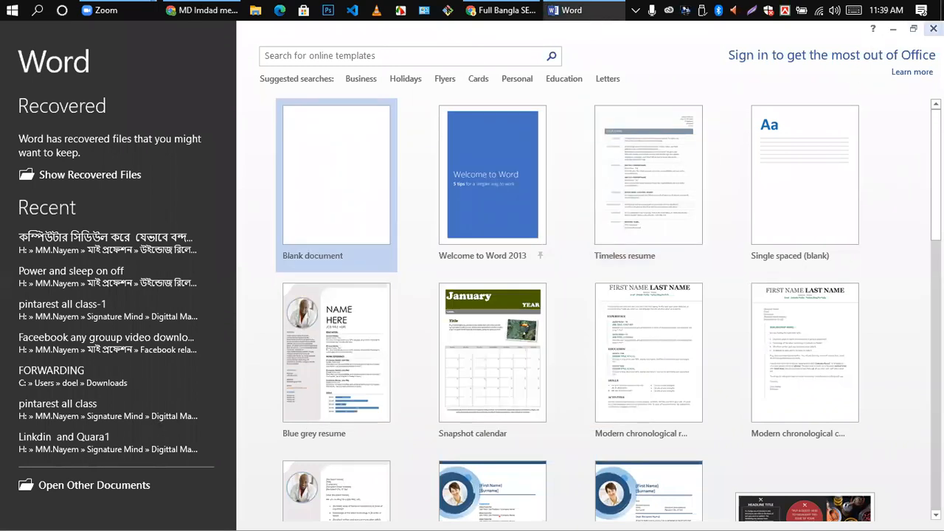
left_click(933, 29)
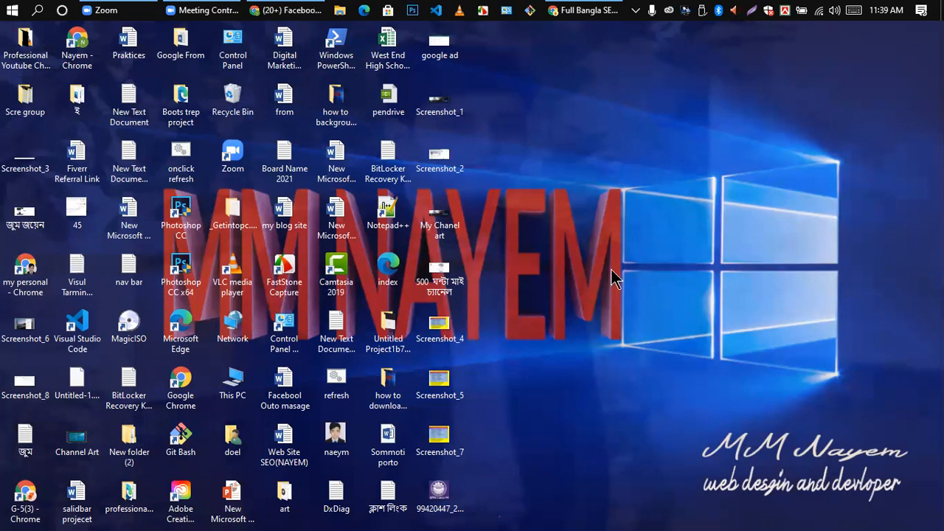
key("super+p")
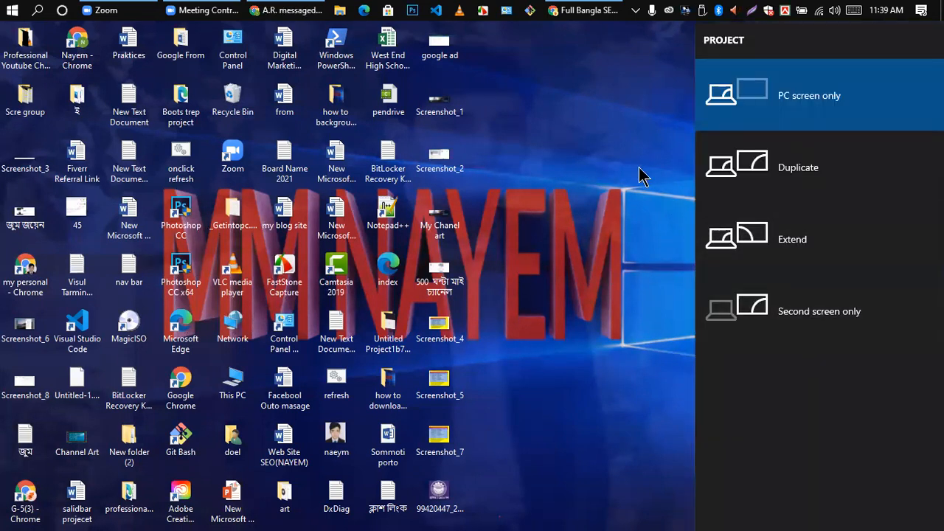
left_click(596, 127)
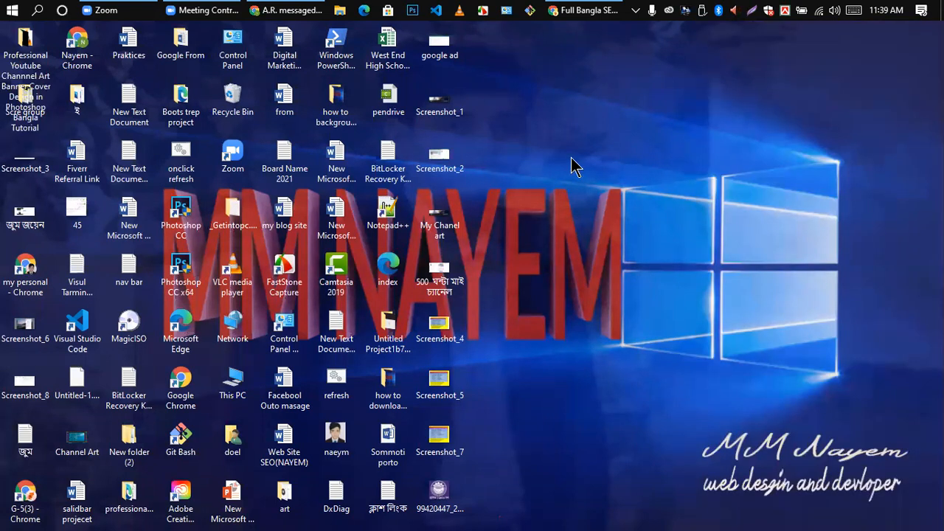
key("super+p")
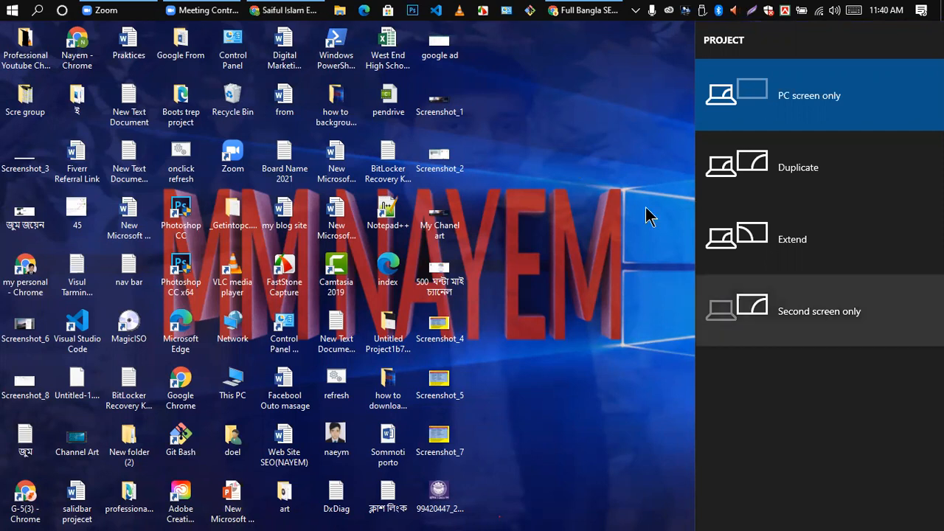
left_click(618, 172)
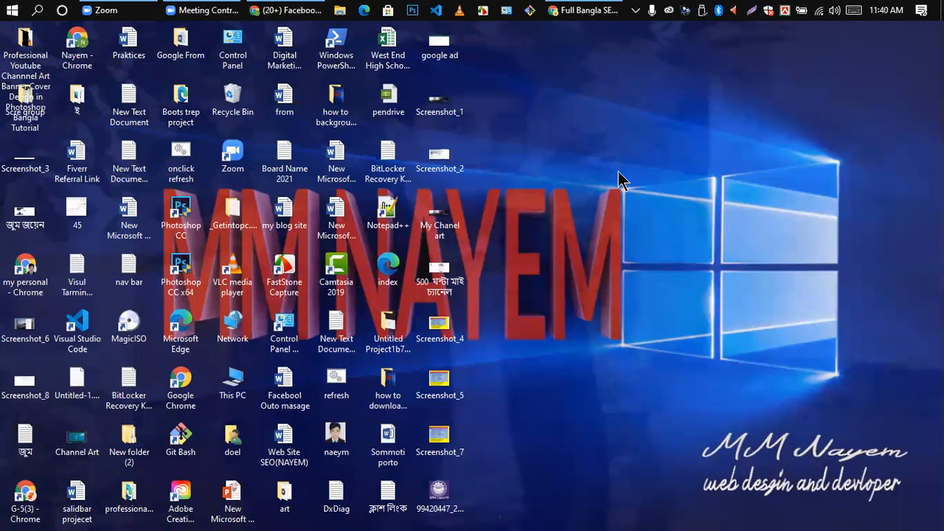
key("super+p")
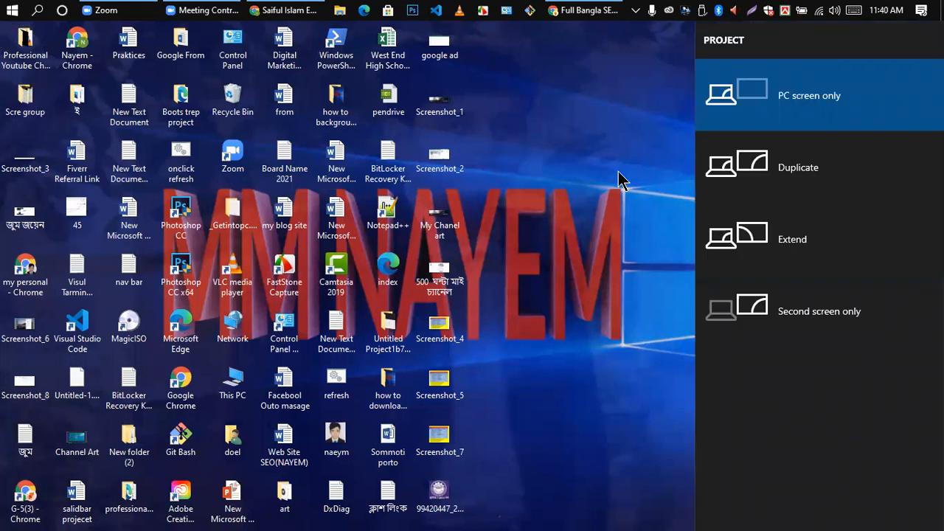
left_click(580, 120)
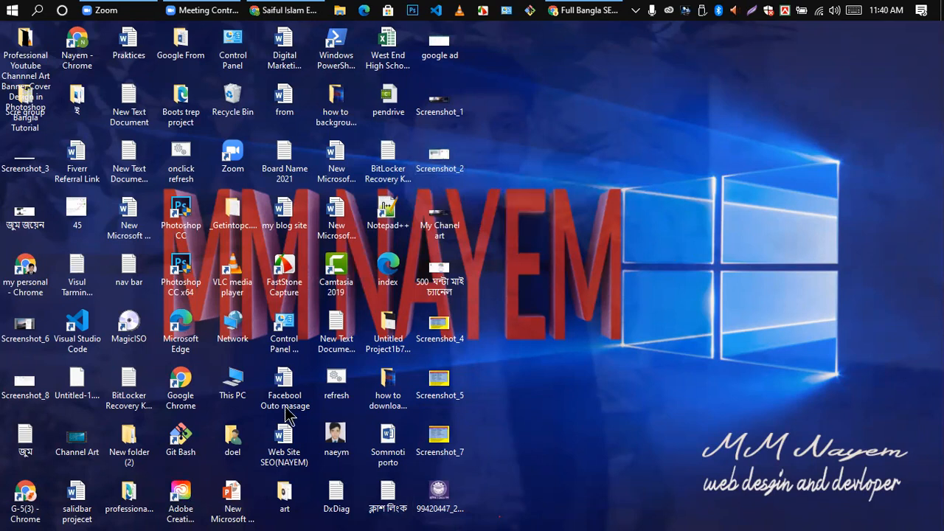
- Create a new Microsoft Word Document in Local Disk (E:)
double_click(235, 382)
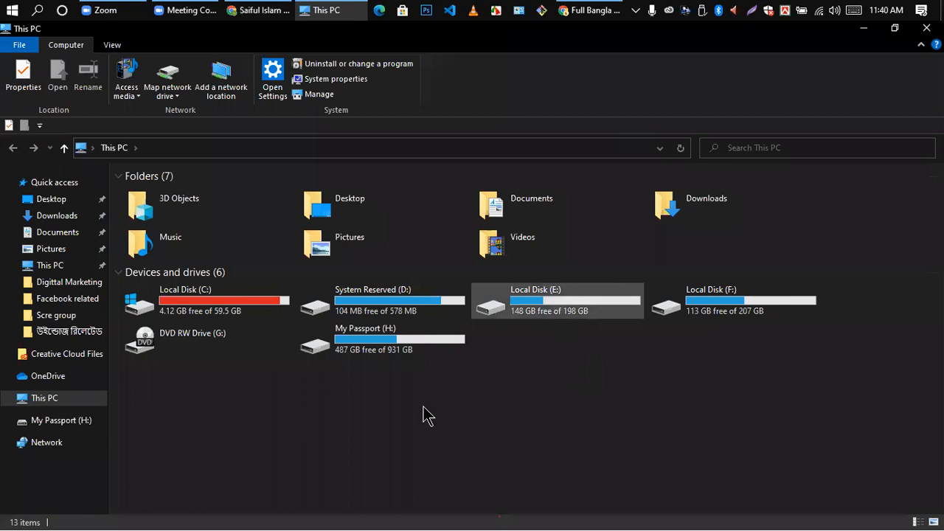
key("Return")
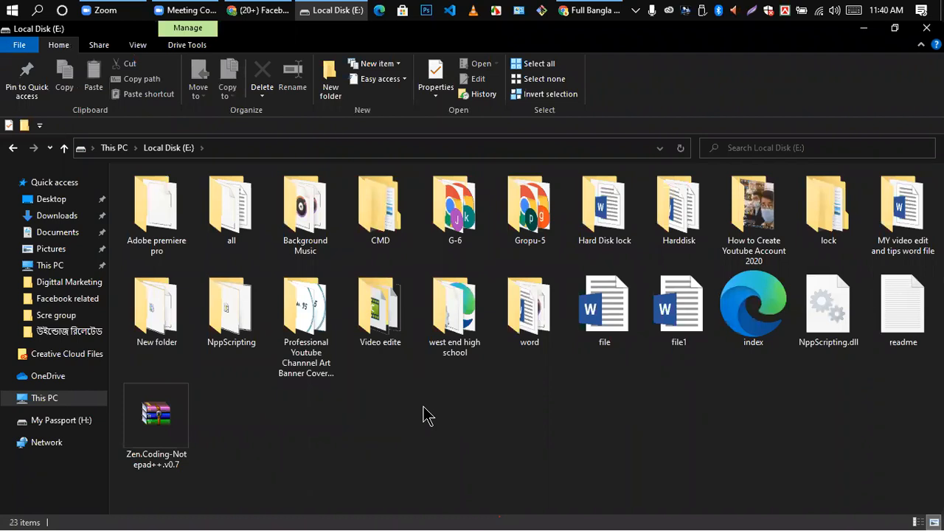
right_click(354, 428)
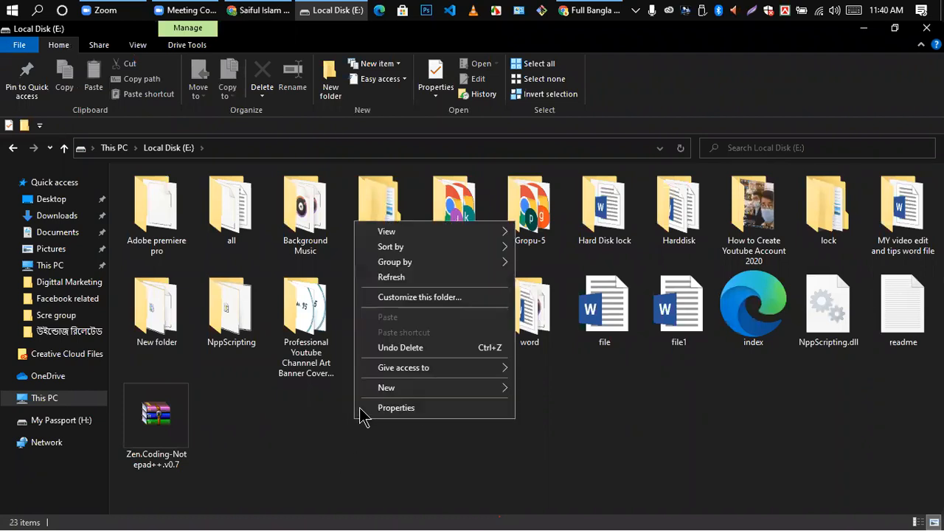
left_click(398, 388)
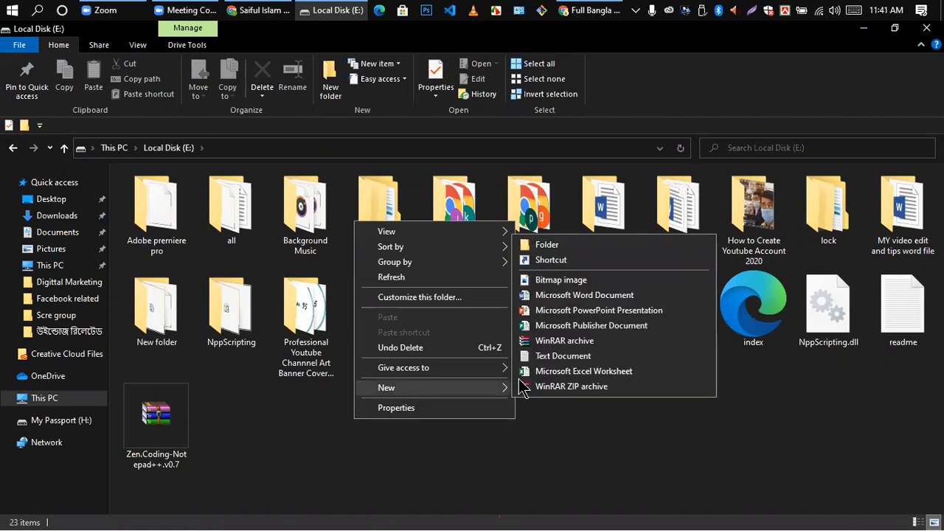
left_click(589, 299)
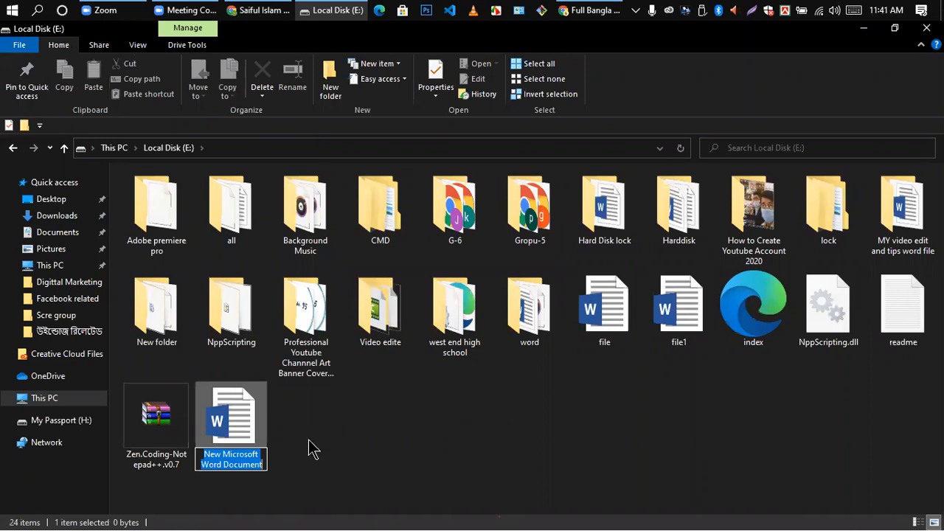
- Rename the new file to 'MS WORD FIRST CLASS'
key("BackSpace")
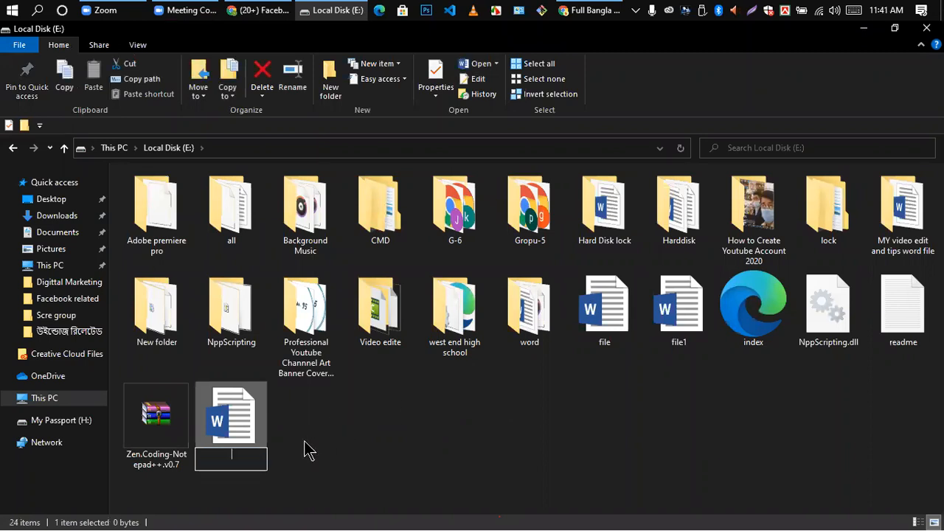
type("MS WOR")
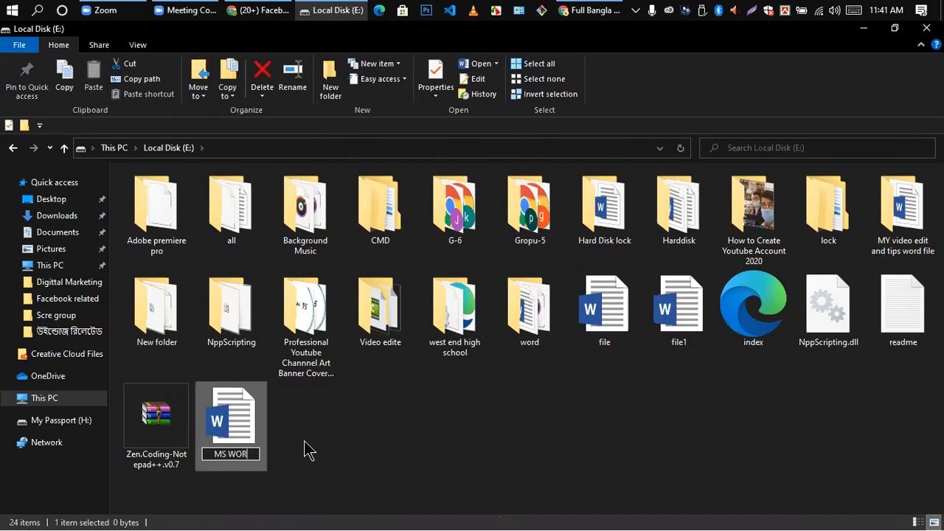
type("D")
key("BackSpace")
type("D f")
key("BackSpace")
type("F")
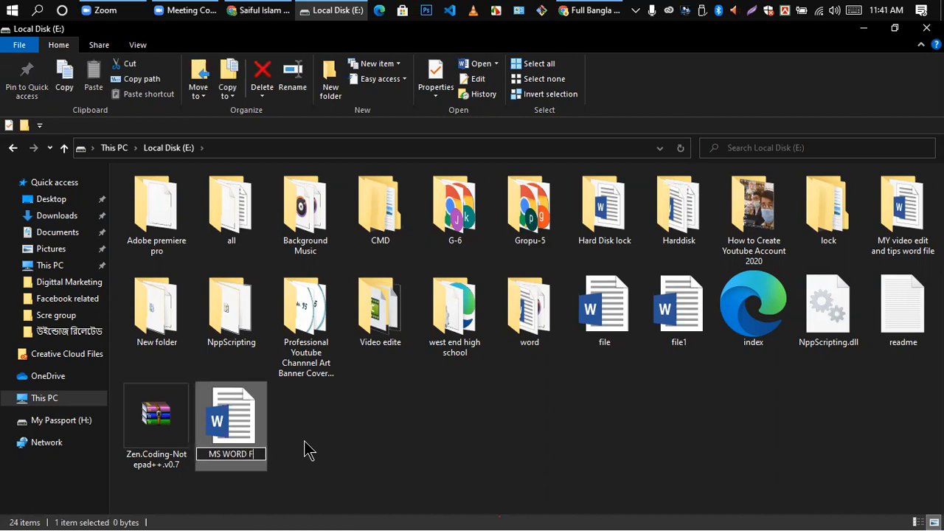
type("IRST cLA")
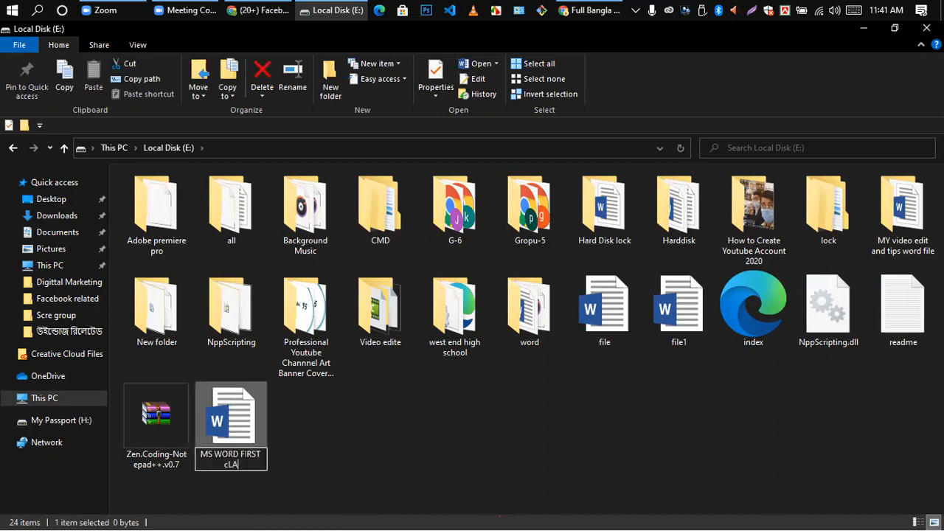
key("BackSpace")
key("BackSpace")
key("BackSpace")
type("CLASS")
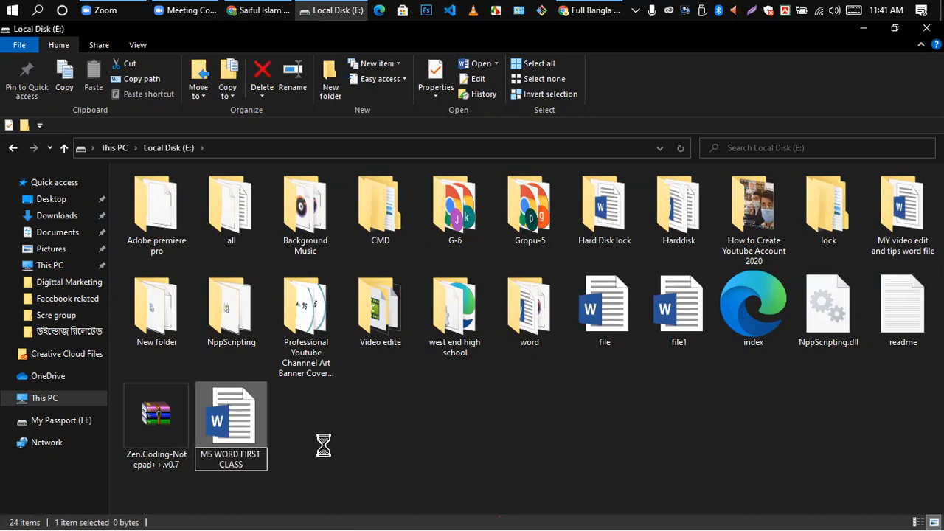
key("Return")
- Open the MS WORD FIRST CLASS file in Word
left_click(395, 450)
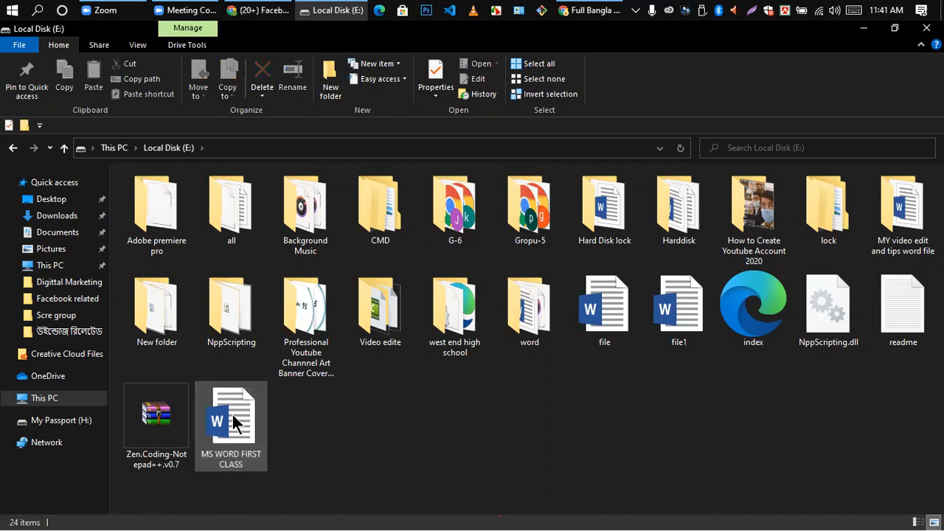
left_click(235, 422)
double_click(235, 423)
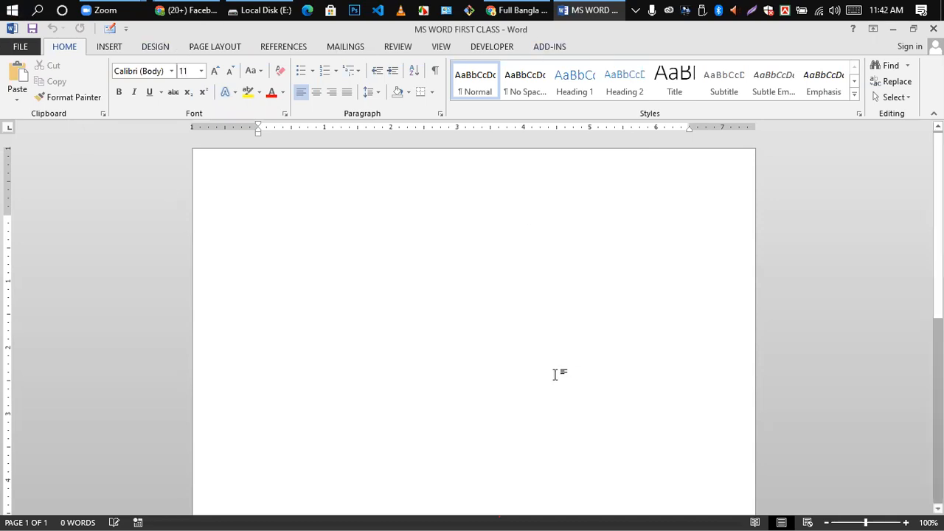
- Scroll the blank MS WORD FIRST CLASS page once Word finishes loading
scroll(155, 273, "down", 5)
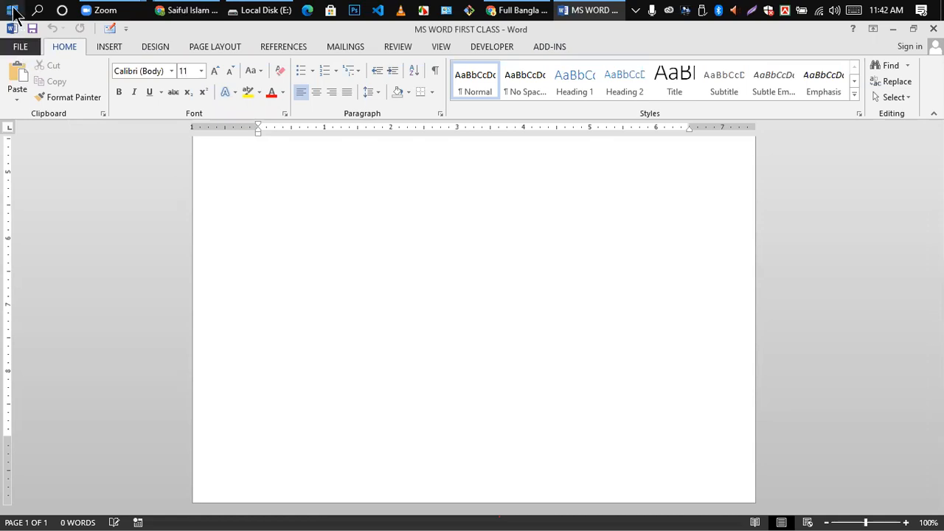
left_click(913, 28)
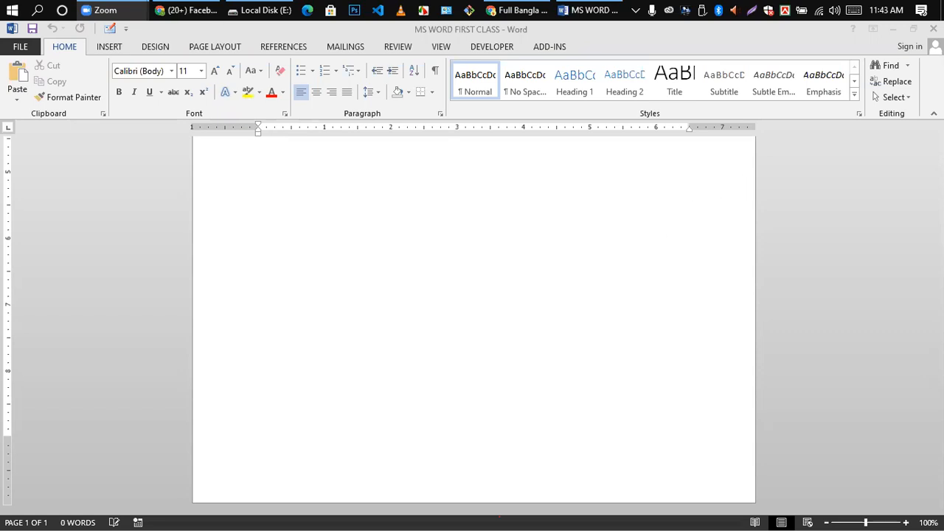
left_click(925, 304)
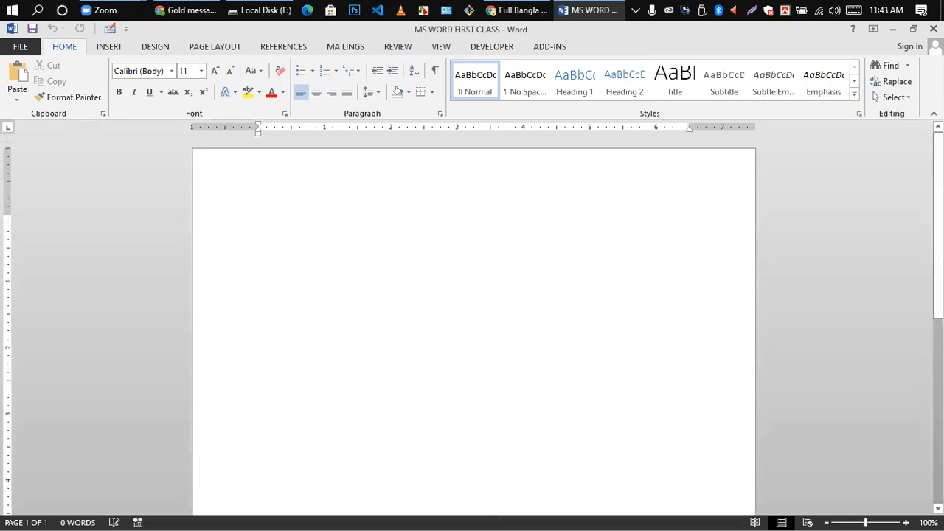
scroll(474, 325, "down", 9)
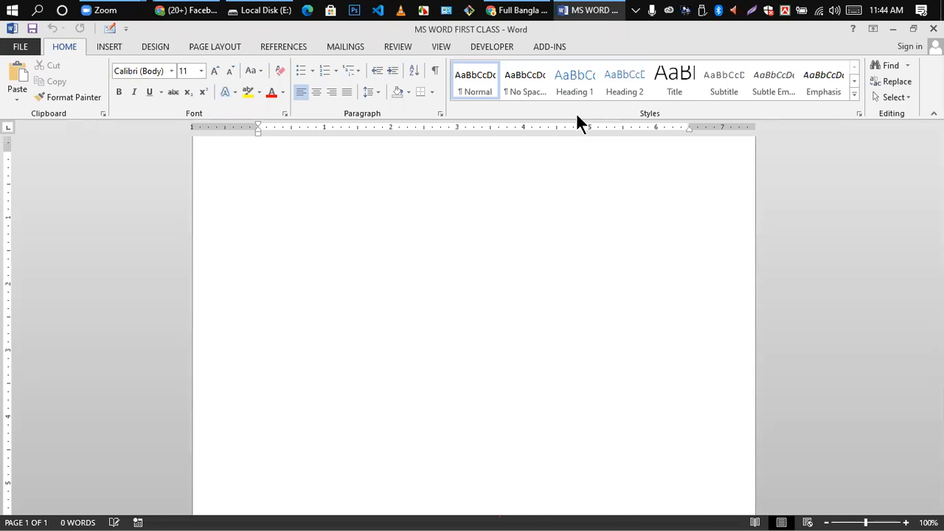
scroll(840, 416, "down", 5)
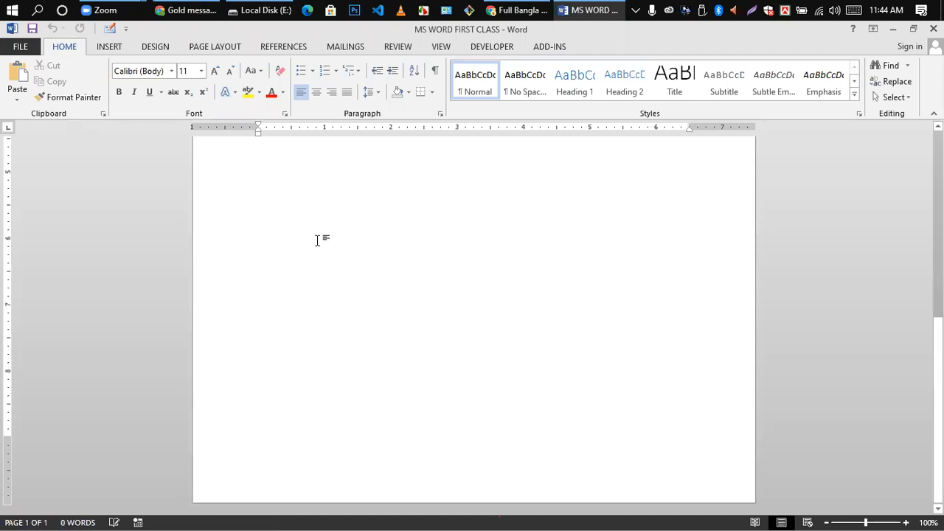
type("JHHJHJKHJKHKJH")
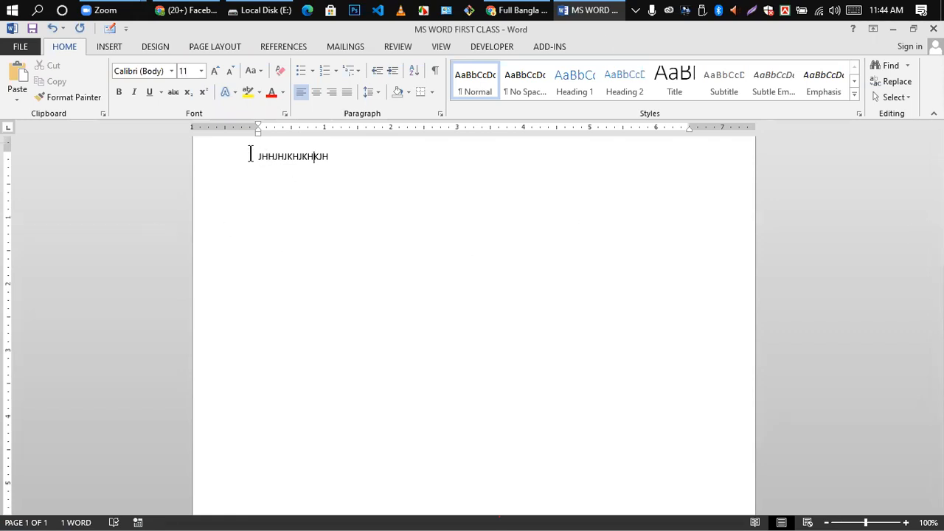
left_click_drag(251, 154, 408, 164)
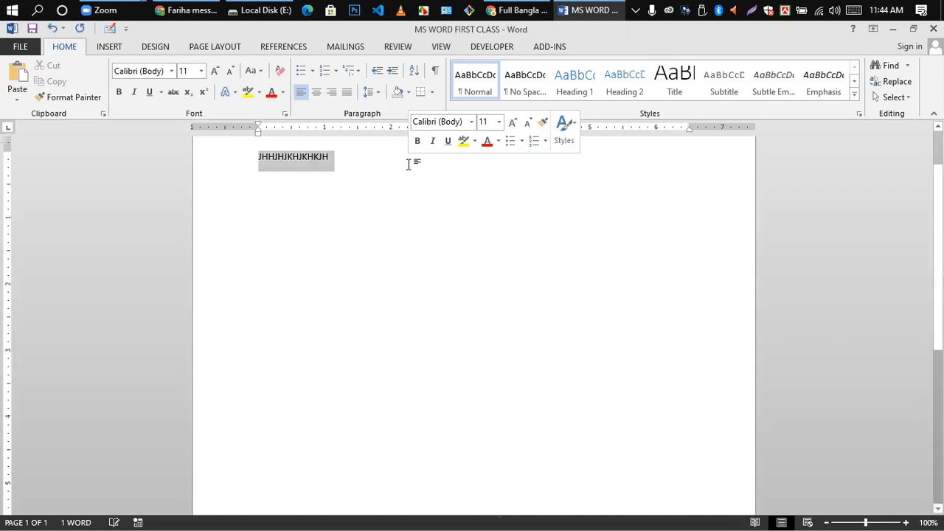
key("Delete")
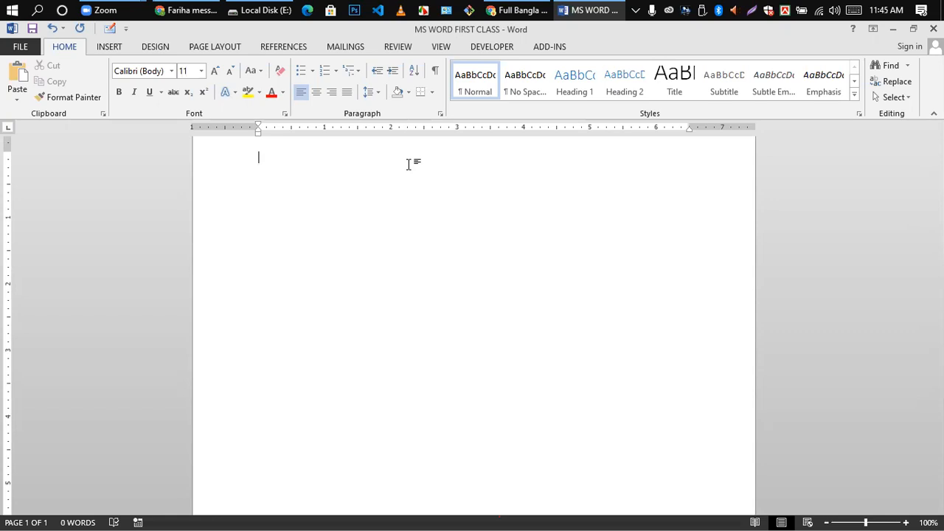
- Show the New templates page in the File backstage
left_click(20, 49)
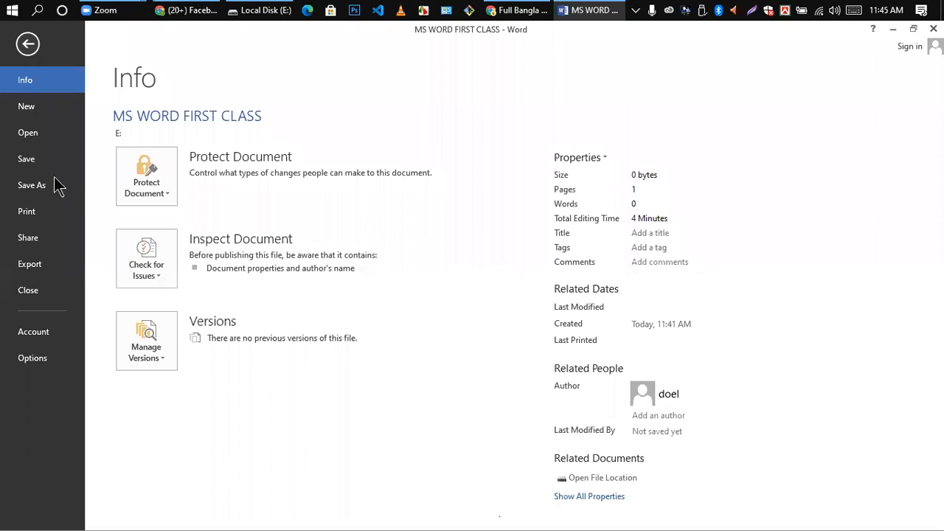
left_click(30, 109)
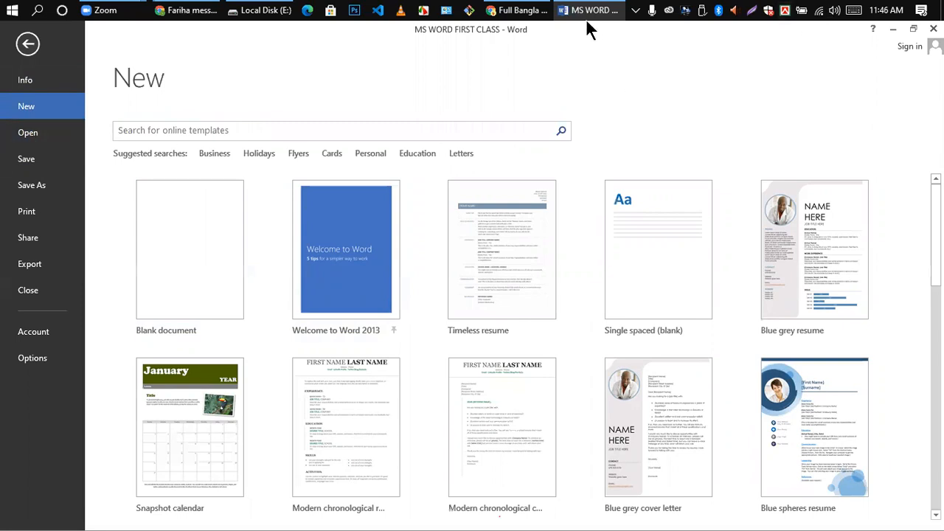
- Browse the Recent Documents list under Open, then return to the document
mouse_move(586, 10)
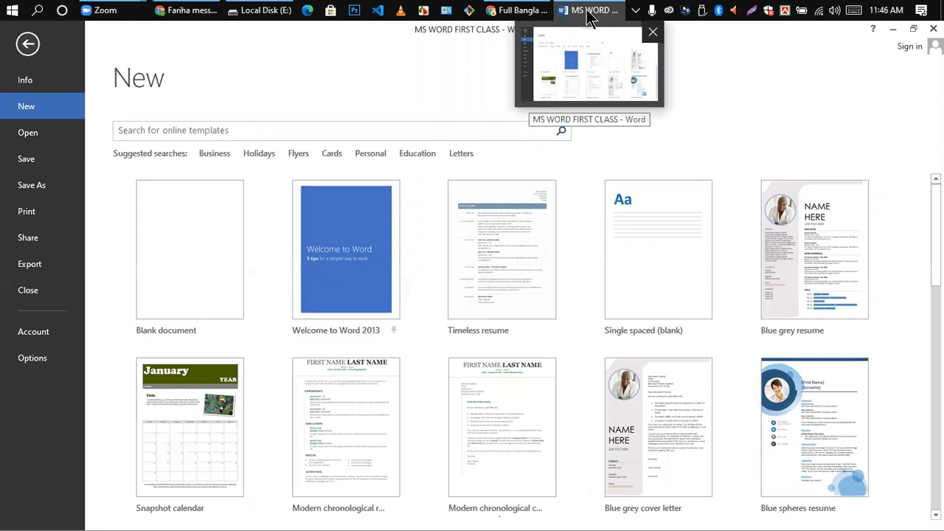
left_click(23, 140)
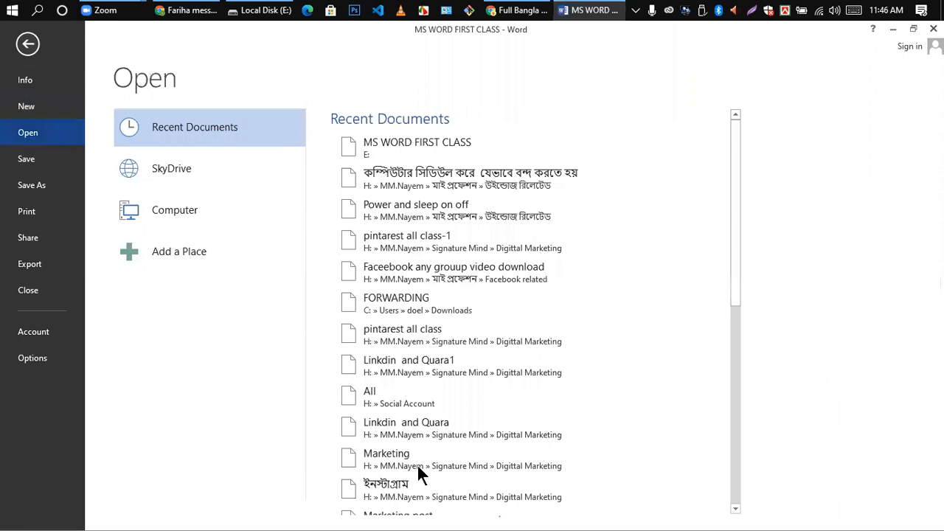
scroll(387, 426, "down", 5)
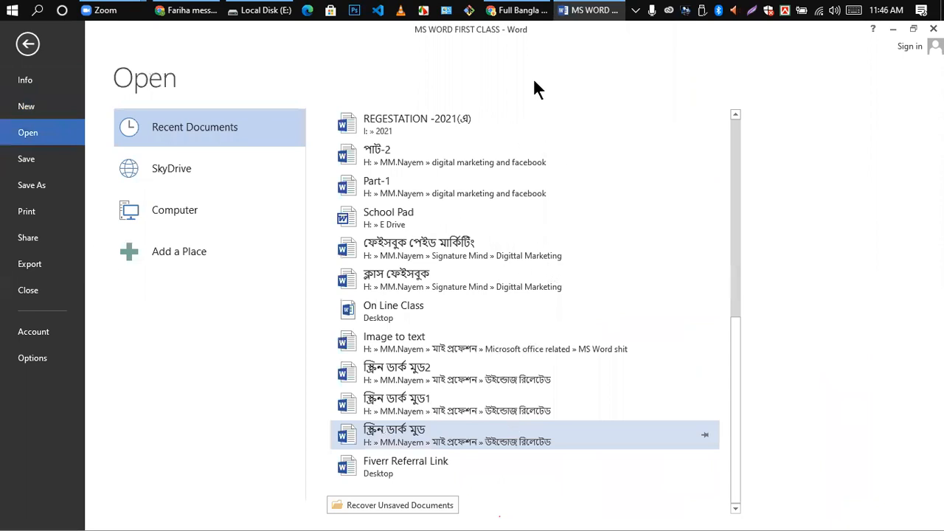
left_click(581, 12)
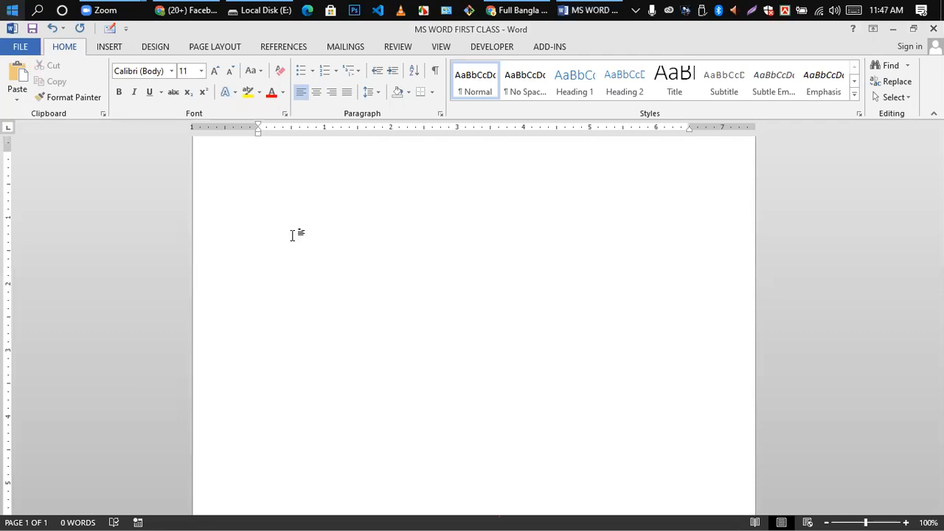
- Create a second blank document with Ctrl+N and switch between the Word windows
key("ctrl+n")
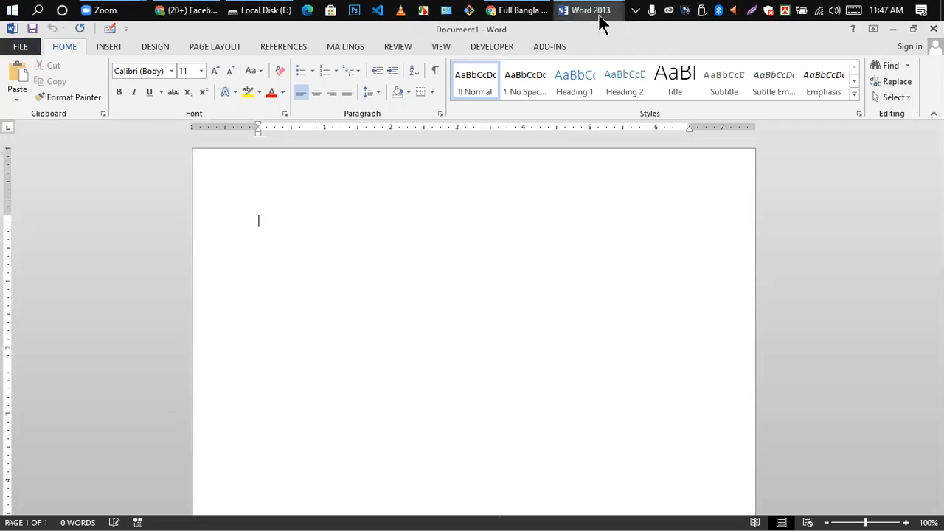
mouse_move(599, 26)
left_click(523, 93)
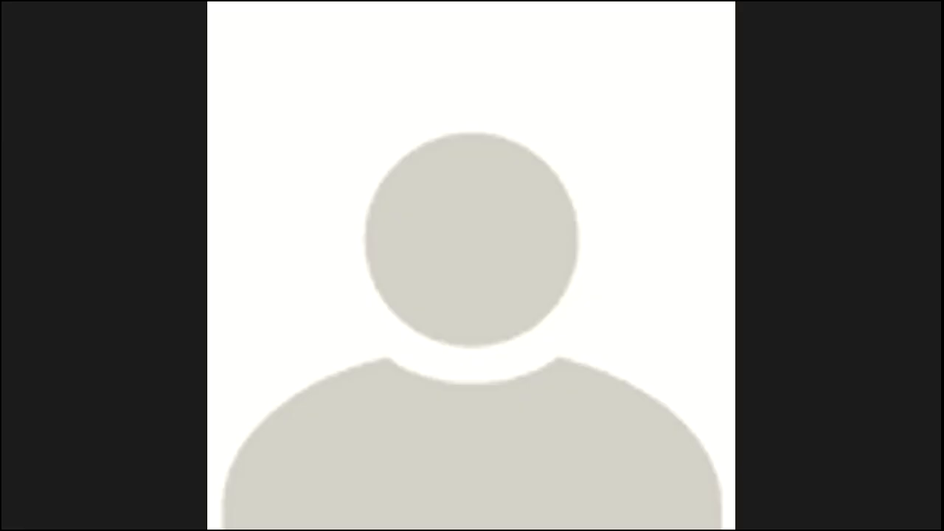
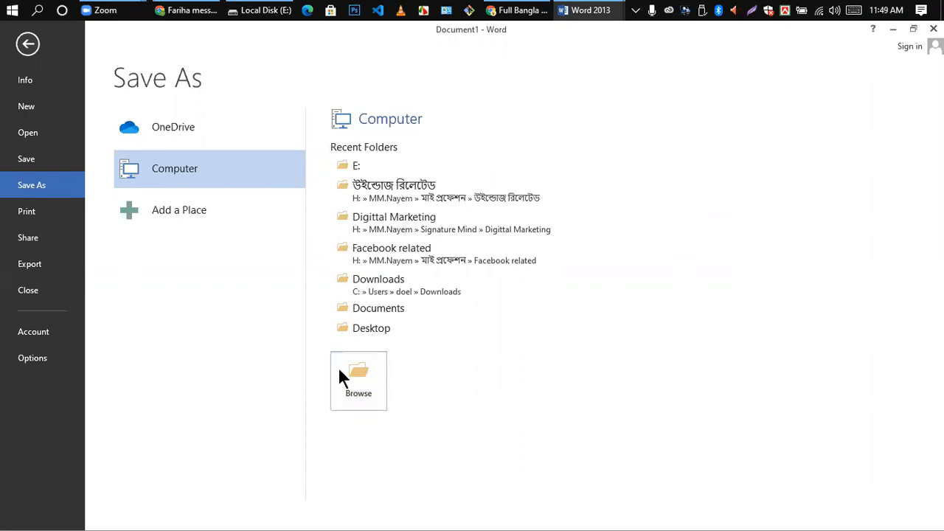
- Browse to This PC > Local Disk (F:) as the save location
left_click(358, 383)
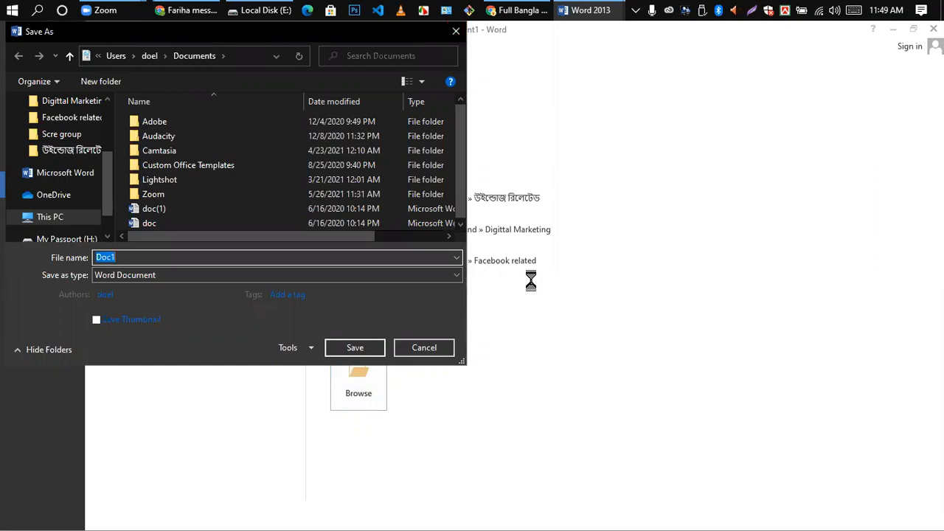
left_click(876, 462)
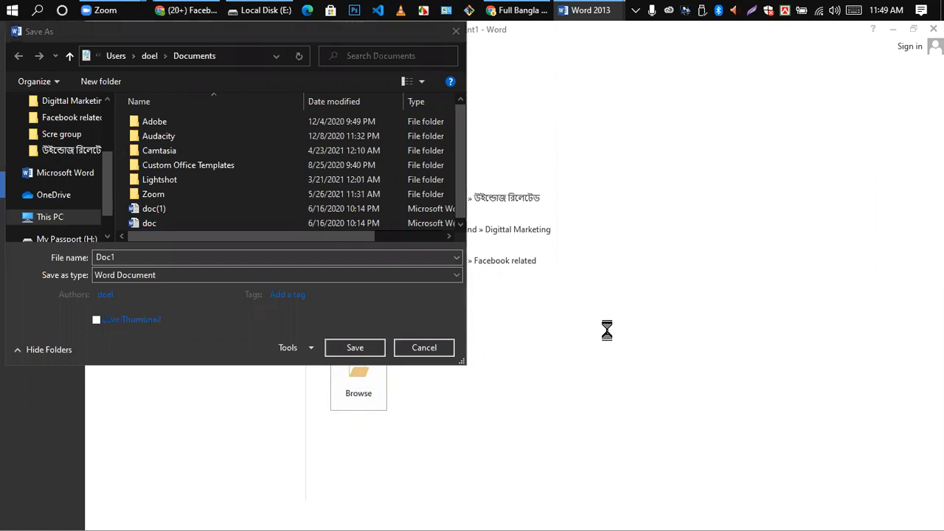
left_click(214, 297)
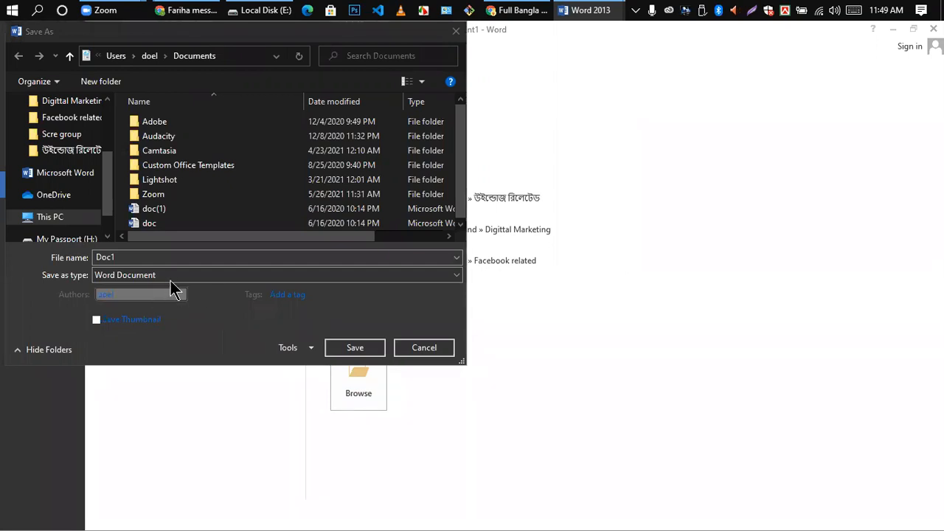
scroll(73, 207, "down", 1)
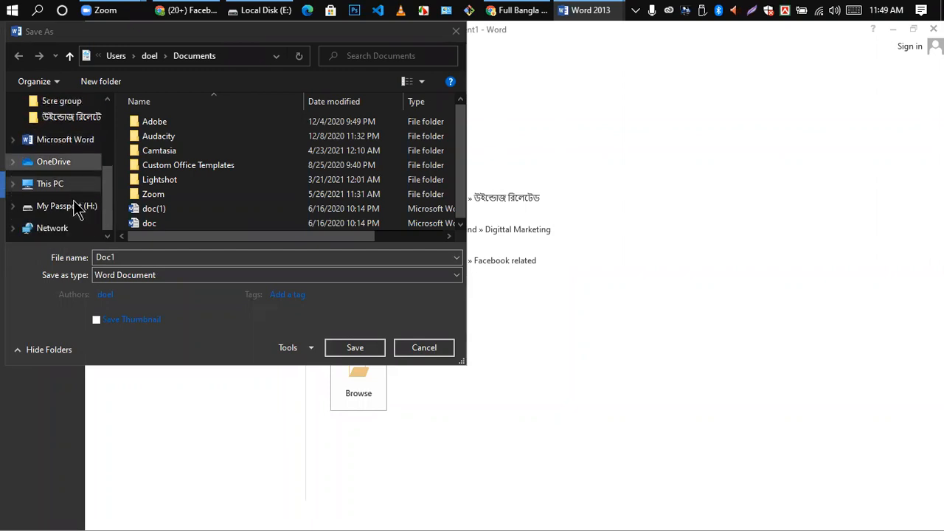
left_click(53, 185)
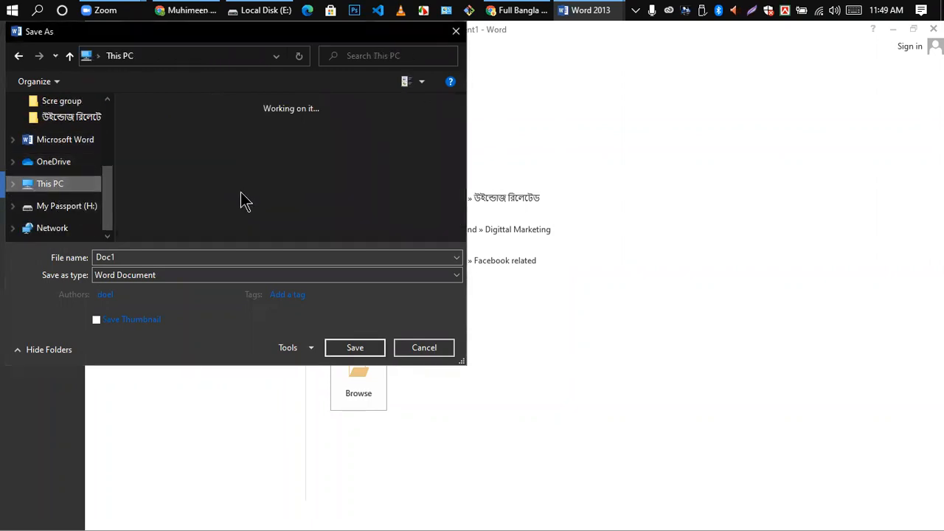
scroll(238, 166, "down", 5)
scroll(237, 164, "up", 3)
scroll(232, 181, "down", 3)
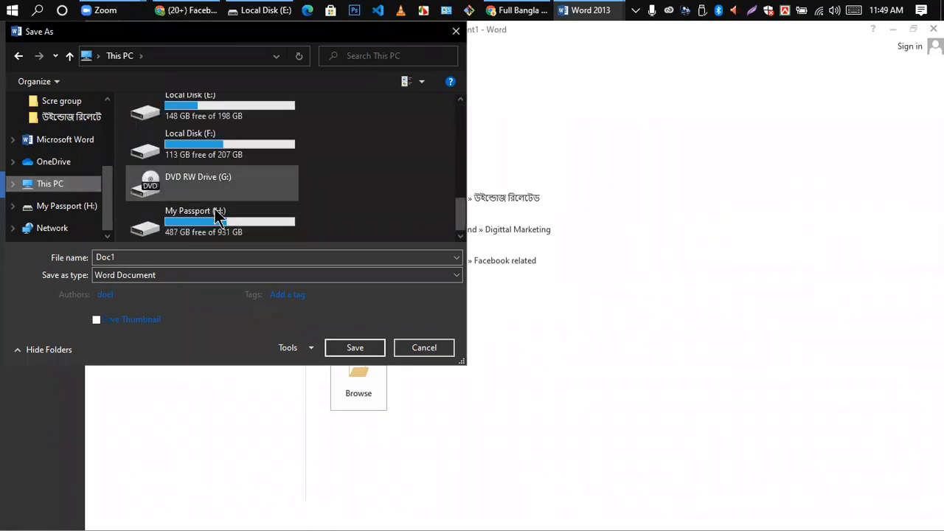
scroll(247, 196, "up", 1)
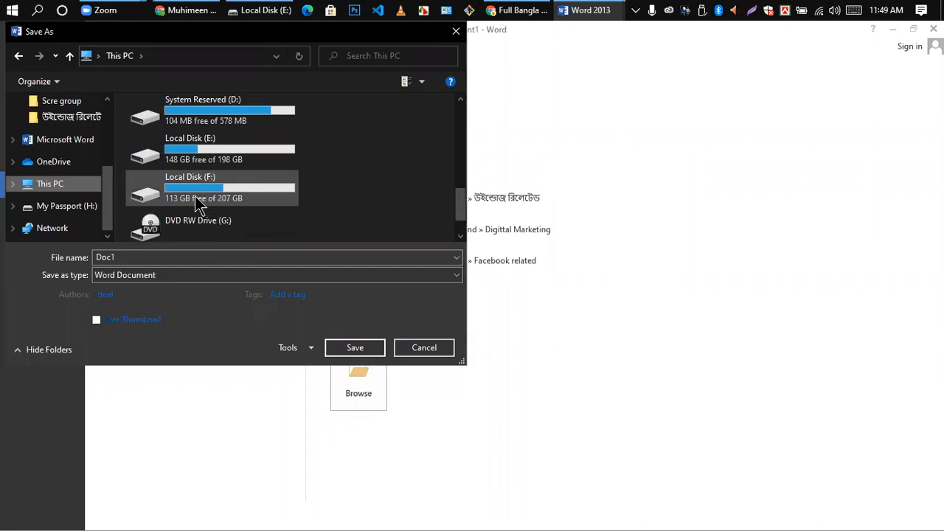
double_click(280, 200)
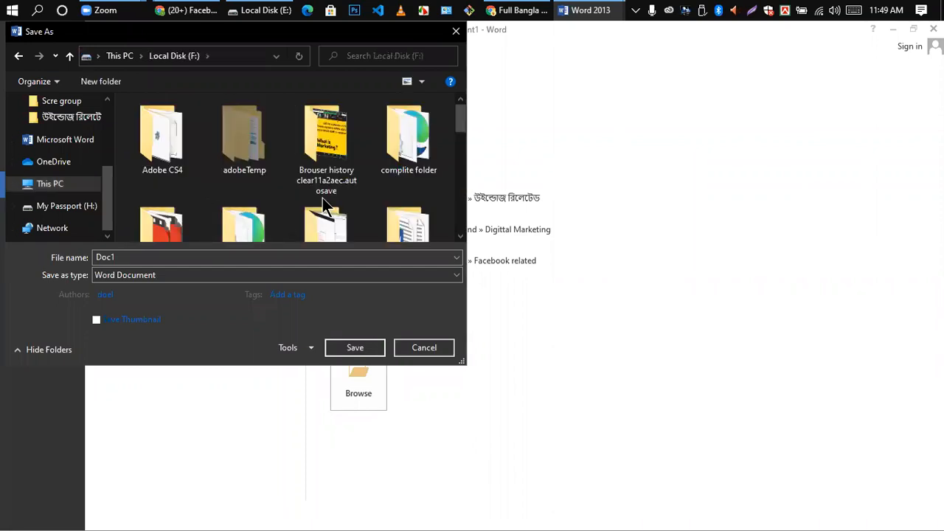
scroll(316, 185, "down", 10)
scroll(295, 190, "down", 2)
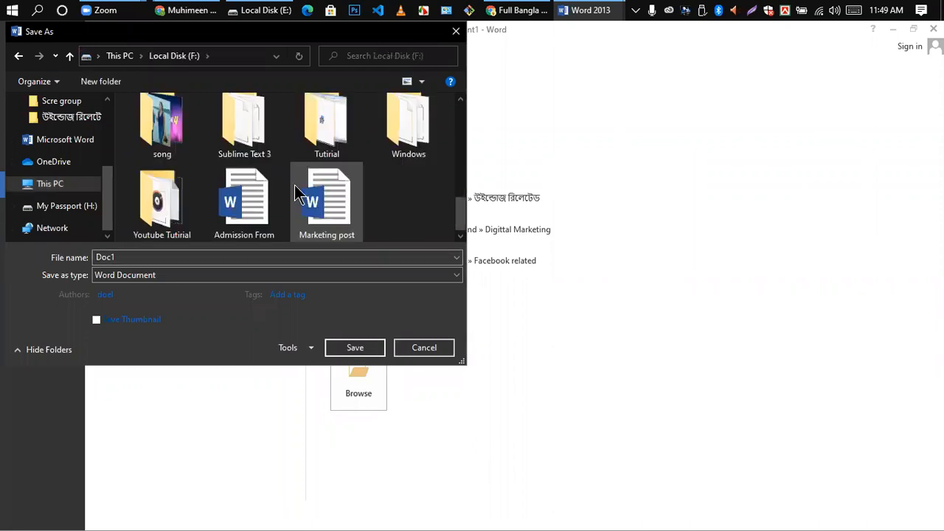
- Name the file CLASS-1 and save it on Local Disk (F:)
double_click(140, 258)
key("BackSpace")
type("do")
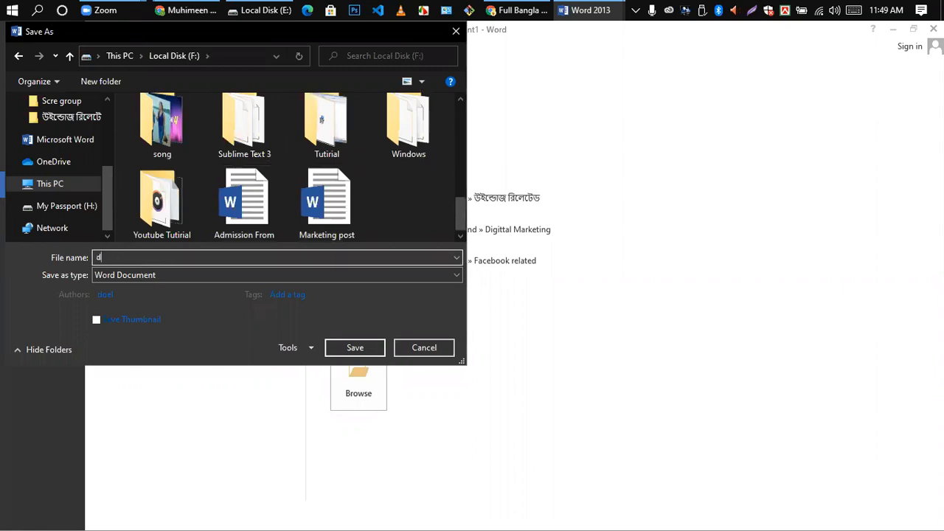
key("BackSpace")
key("BackSpace")
type("ms")
key("BackSpace")
key("BackSpace")
type("cla")
key("BackSpace")
key("BackSpace")
key("BackSpace")
type("CLASS-1")
left_click(354, 349)
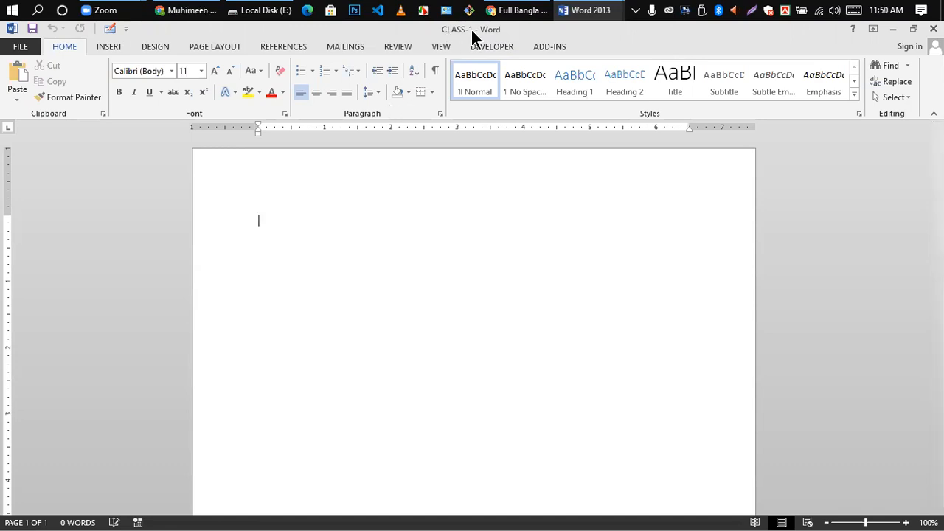
- Reopen the FILE backstage at the Save As page, with F: as the current folder
left_click(18, 46)
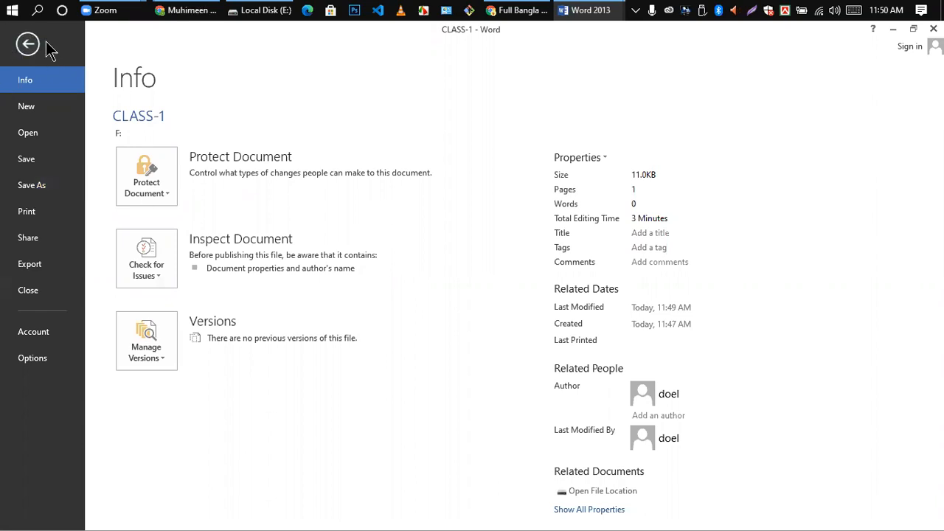
key("Escape")
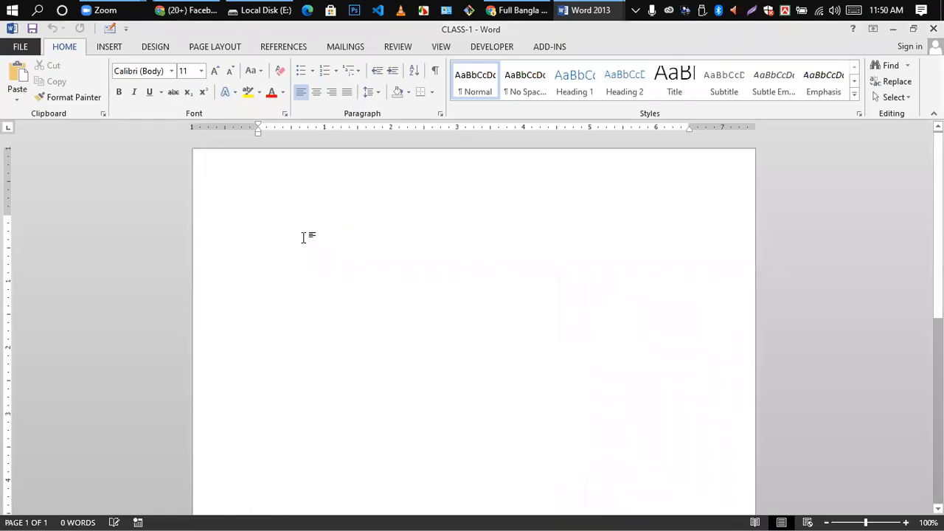
left_click(20, 46)
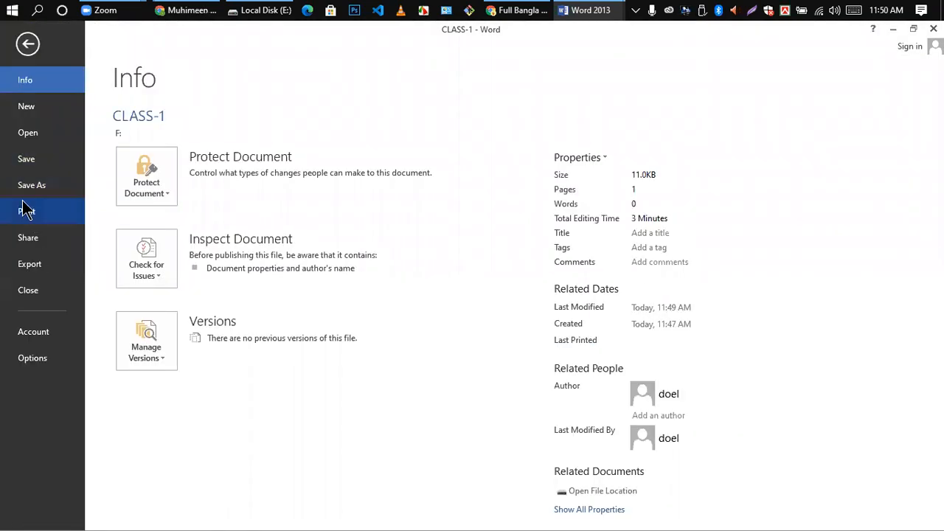
left_click(29, 187)
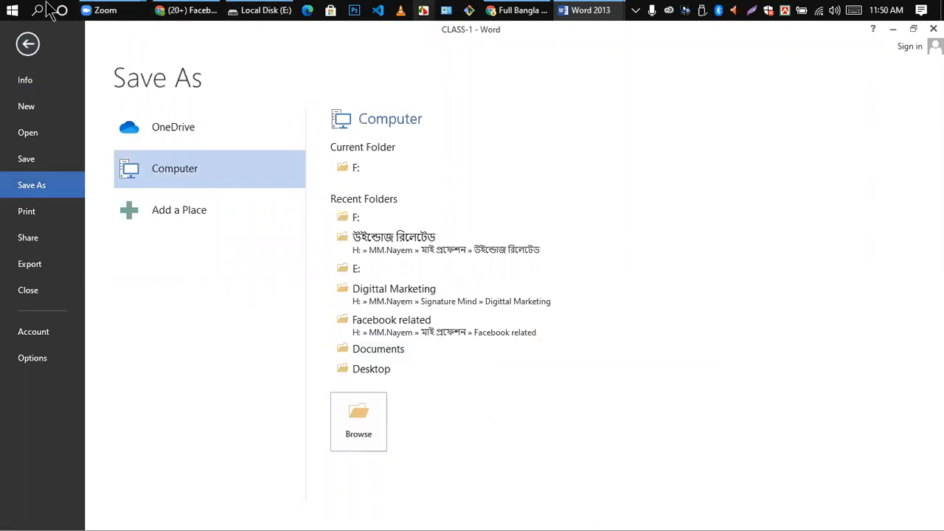
- Leave the backstage and return to the Save As page
left_click(28, 45)
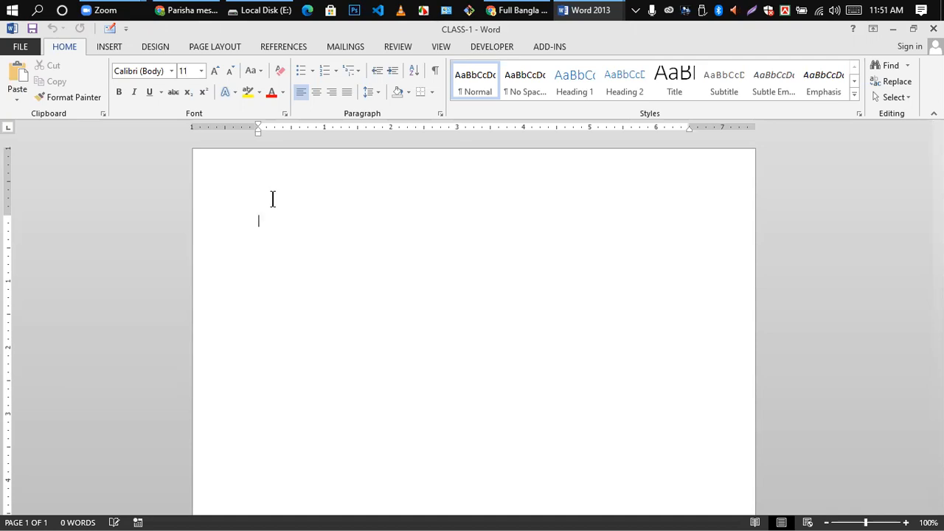
left_click(23, 46)
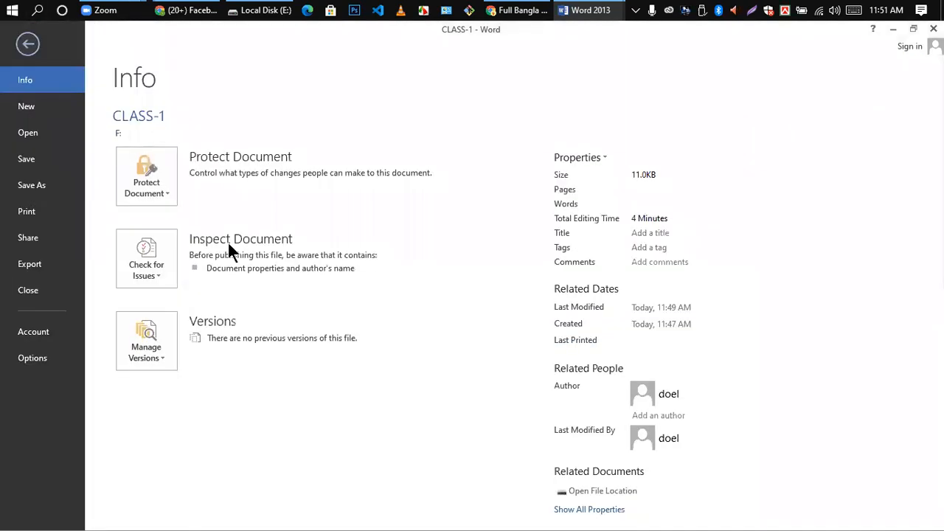
key("a")
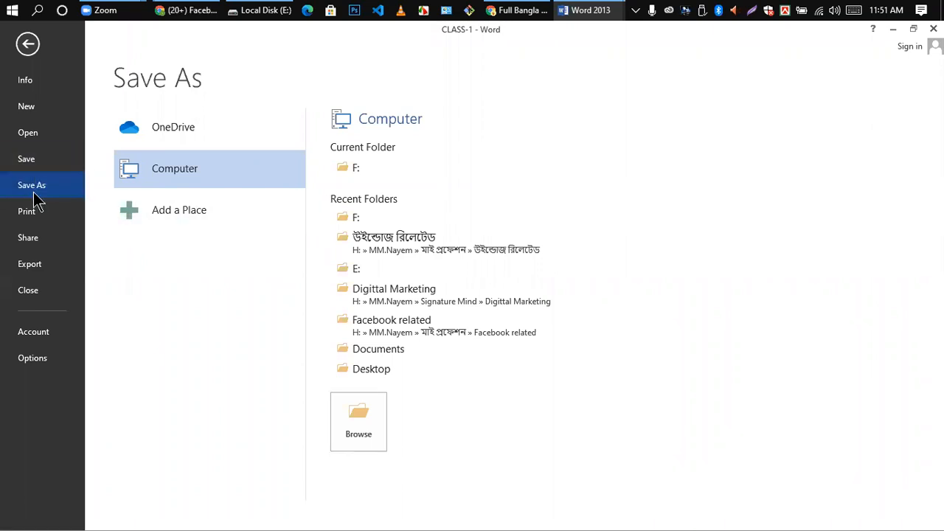
- Close the Save As dialog for Local Disk (F:) without saving, then reopen FILE
left_click(369, 420)
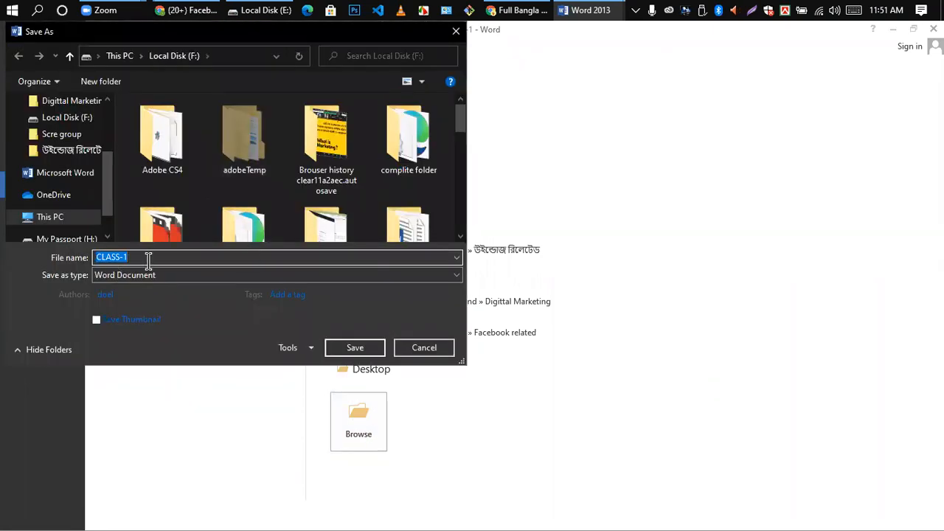
left_click(145, 260)
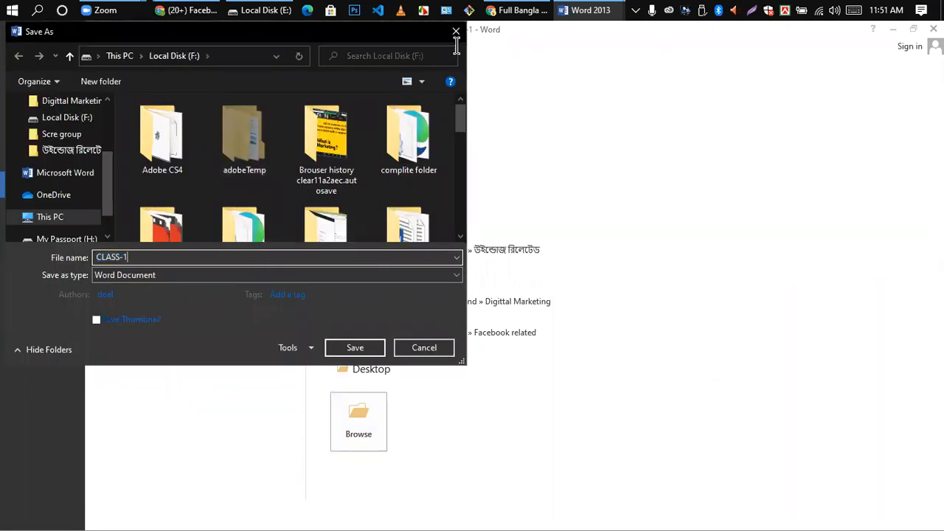
left_click(456, 32)
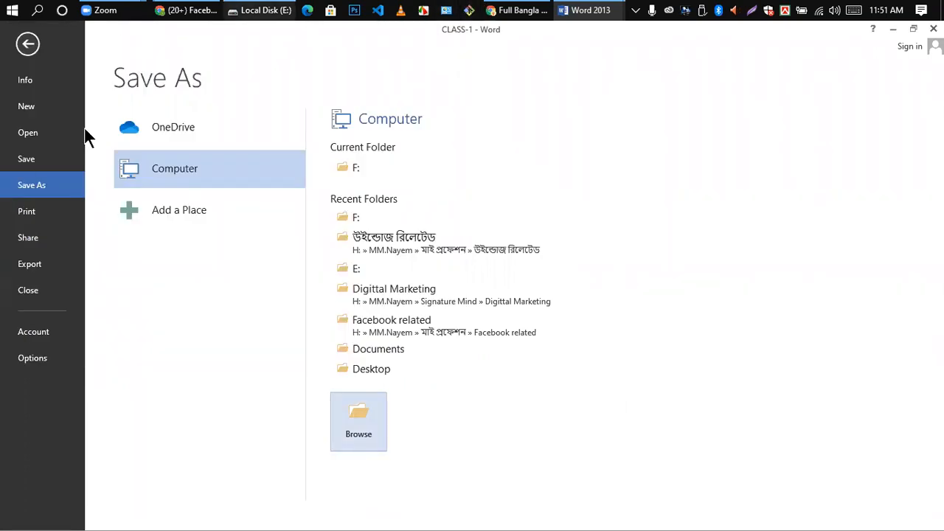
left_click(27, 44)
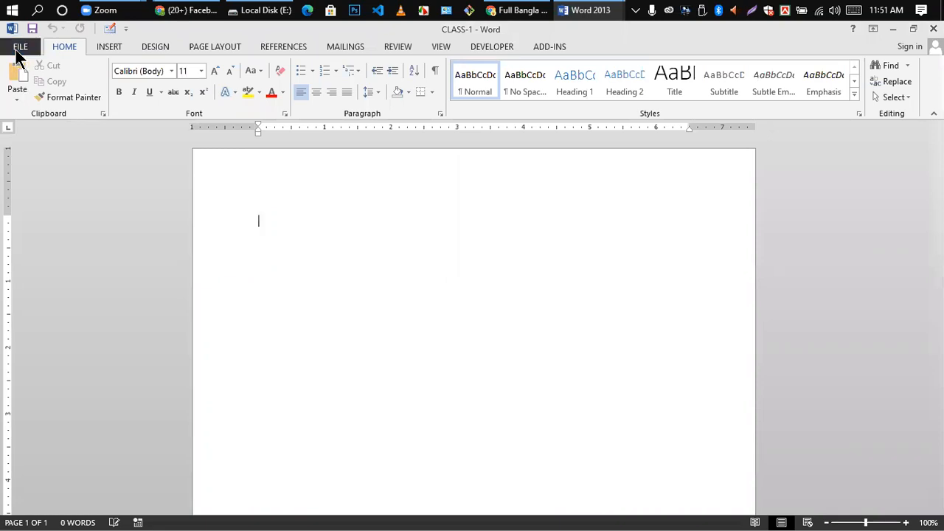
left_click(17, 48)
- Print with Microsoft XPS Document Writer and a custom page range of 90
left_click(27, 211)
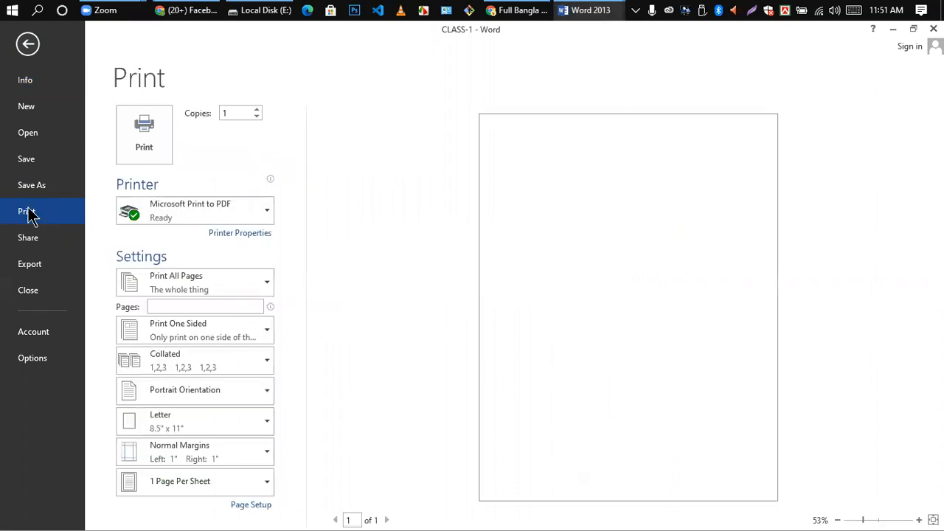
left_click(266, 212)
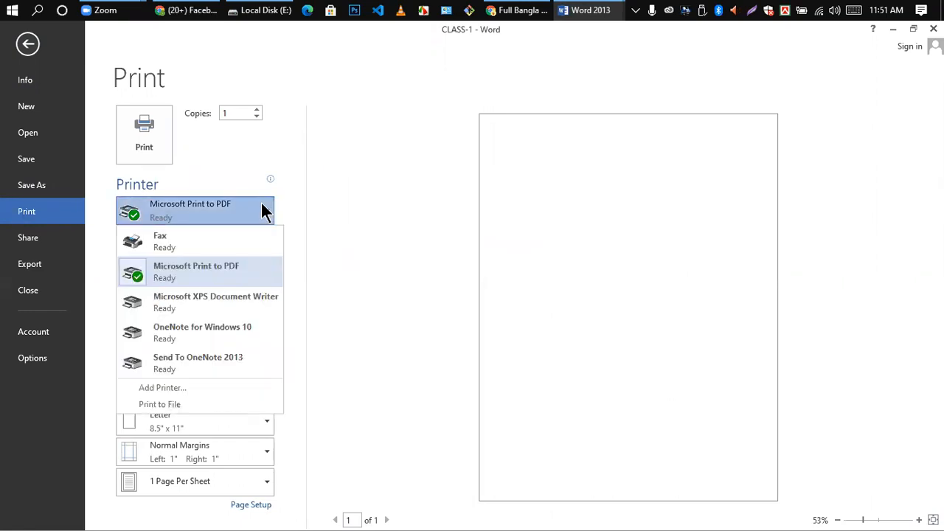
left_click(170, 302)
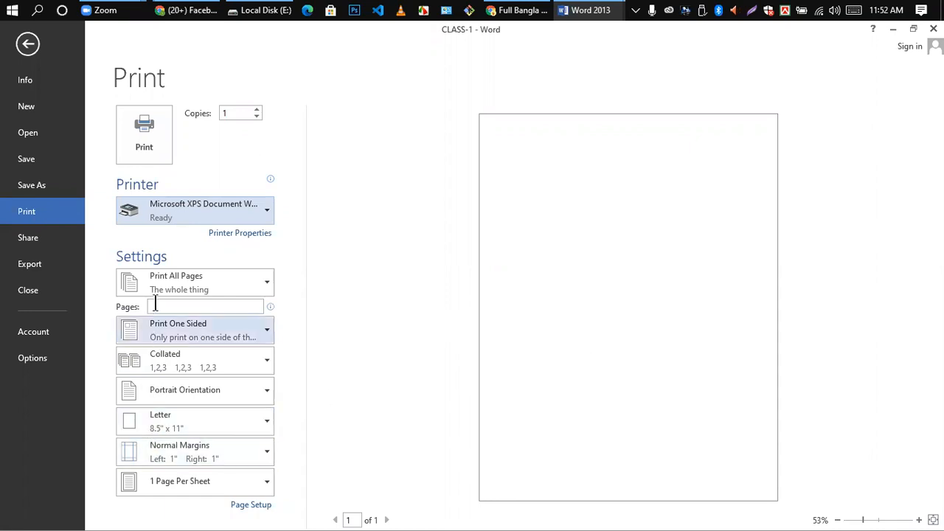
left_click(189, 308)
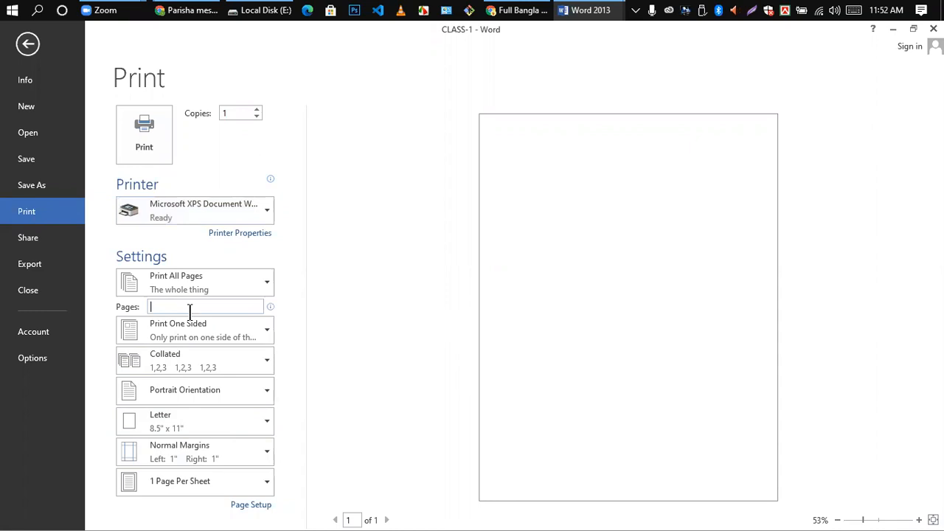
type("90")
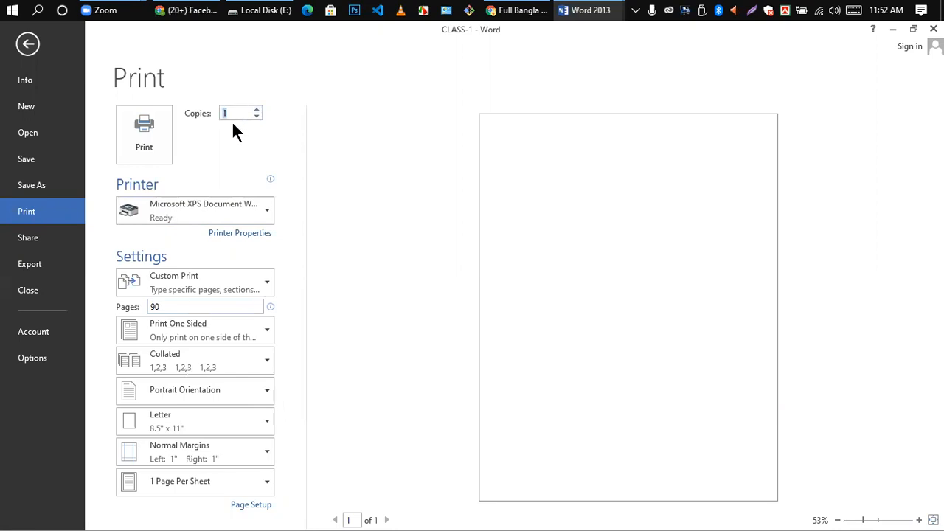
- Set the print copies to 5 and keep Portrait orientation
key("BackSpace")
type("5")
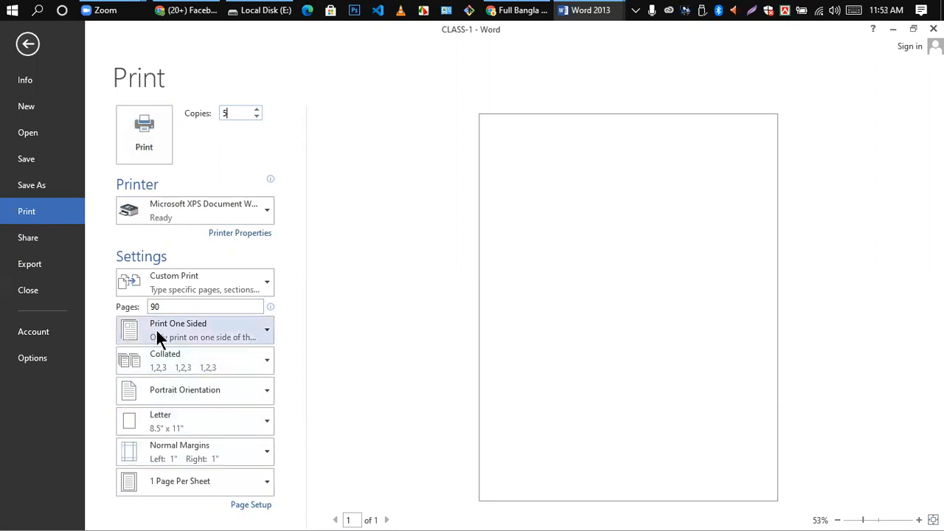
left_click(264, 390)
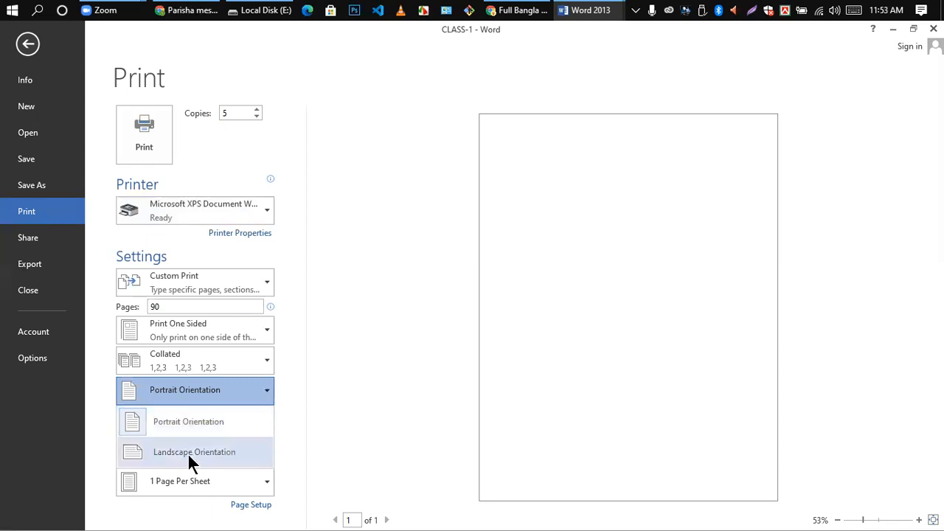
left_click(329, 341)
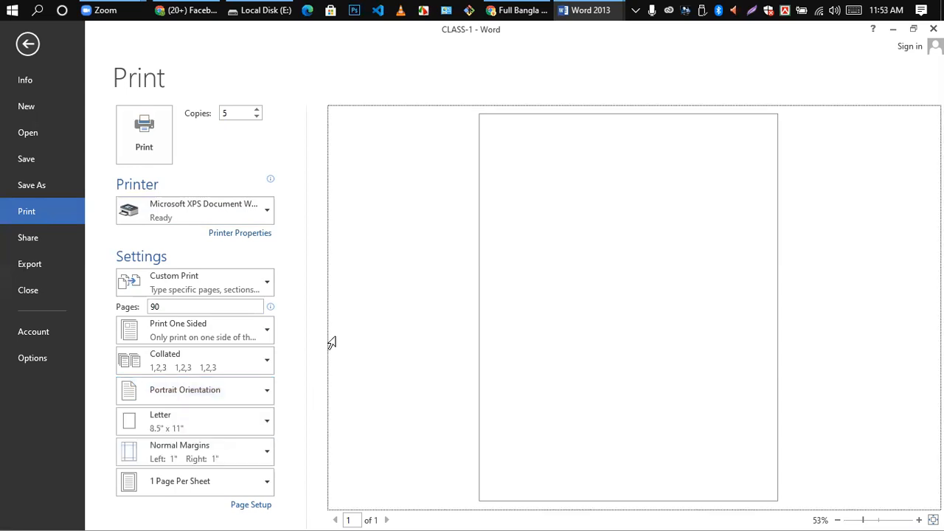
- Keep Normal Margins and 1 Page Per Sheet, then show the Share page
left_click(269, 453)
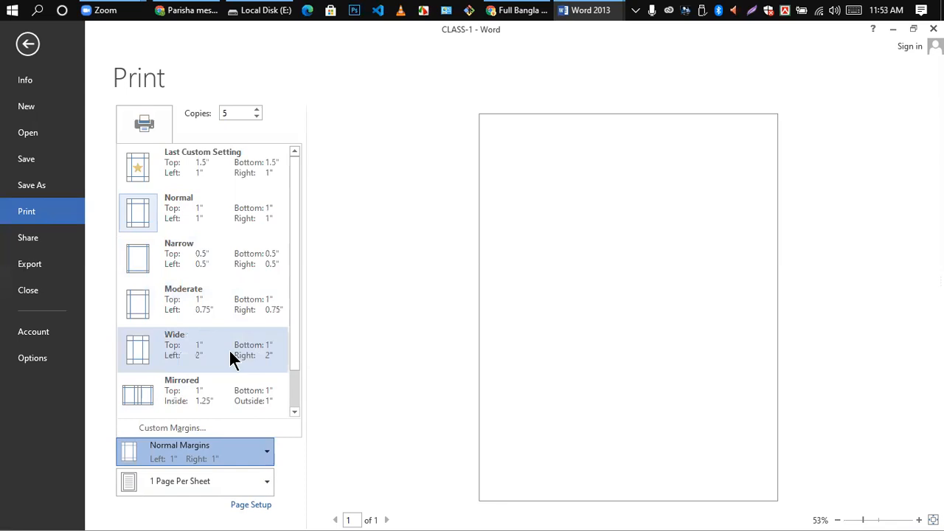
left_click(373, 402)
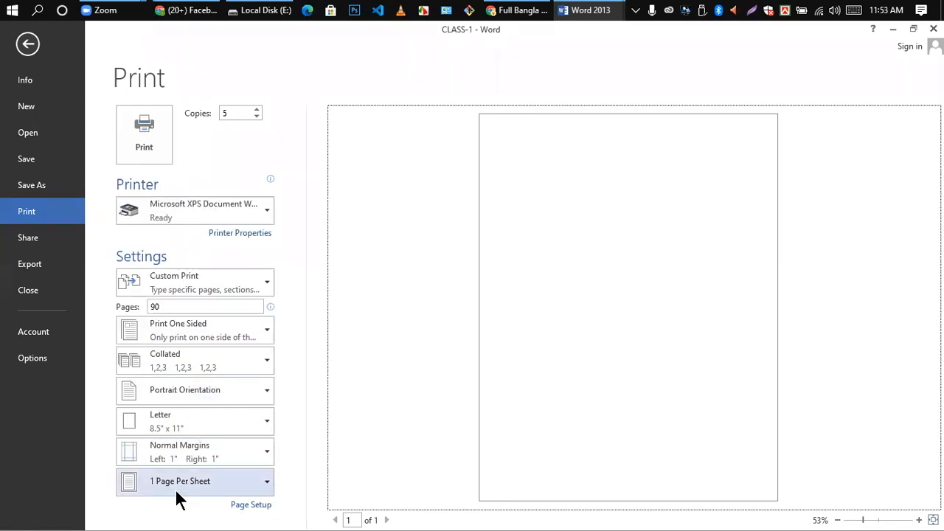
left_click(256, 487)
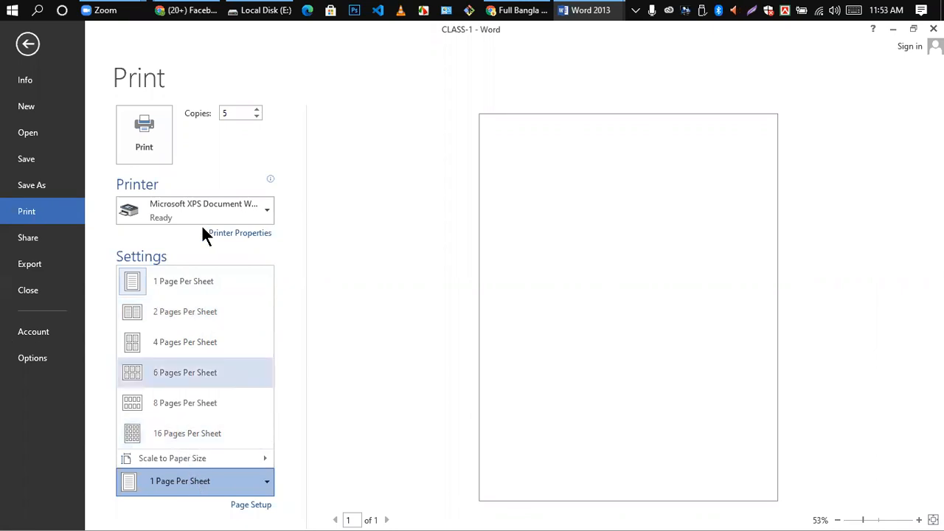
left_click(36, 246)
left_click(38, 245)
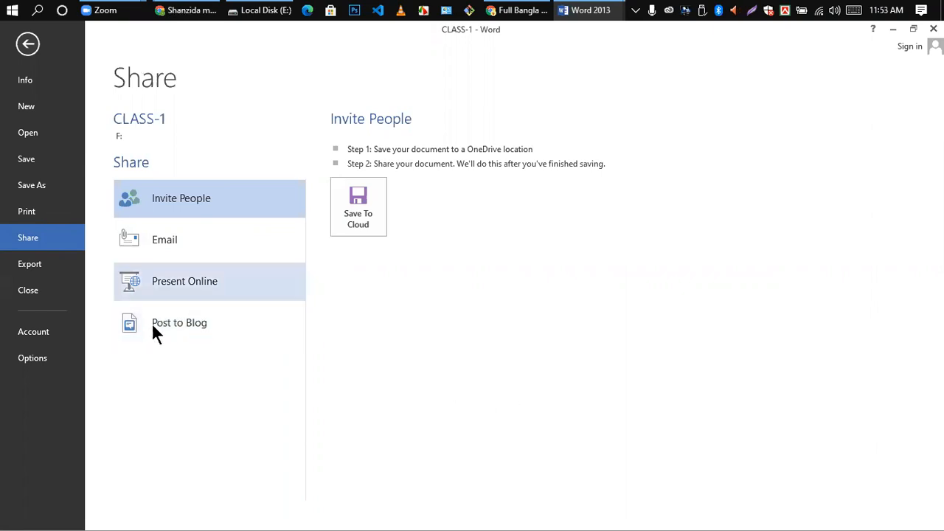
- Show the Export page offering Create PDF/XPS Document
left_click(31, 270)
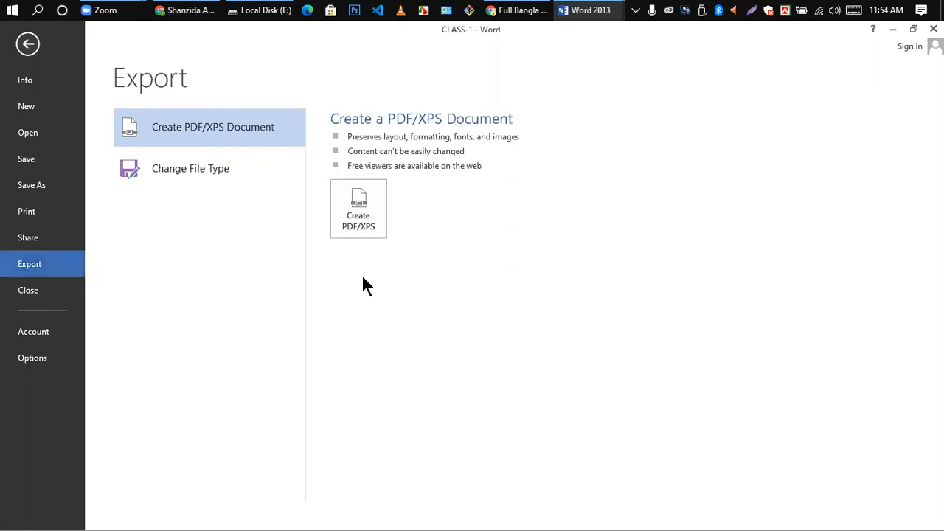
- Switch to MS WORD FIRST CLASS and back to the CLASS-1 window from the taskbar
mouse_move(579, 10)
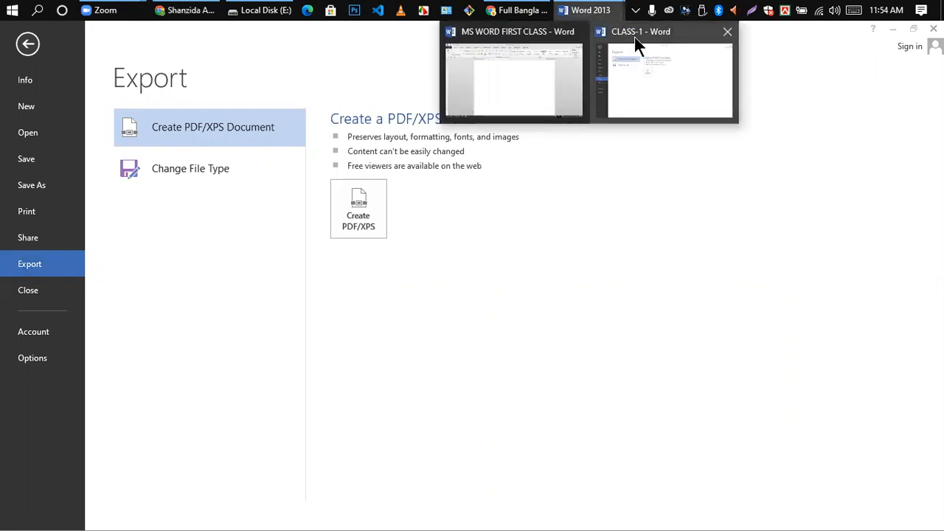
left_click(507, 87)
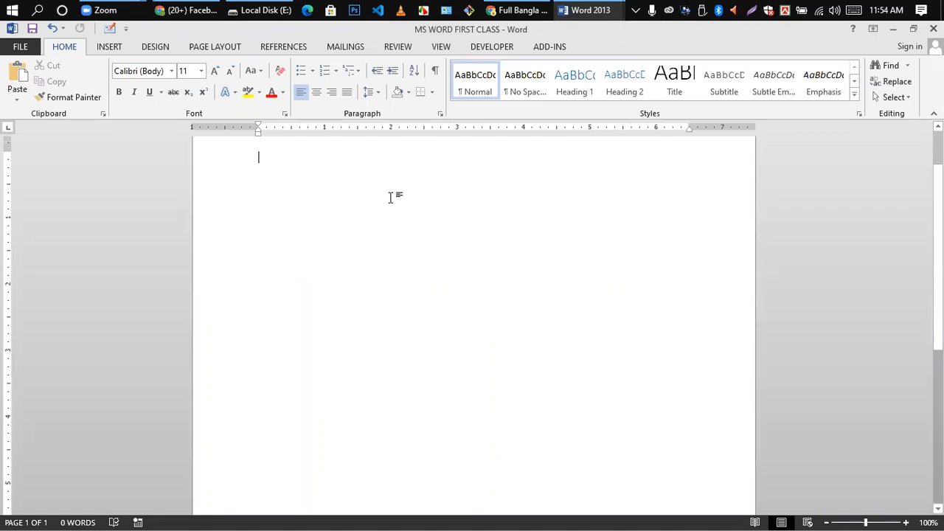
mouse_move(590, 16)
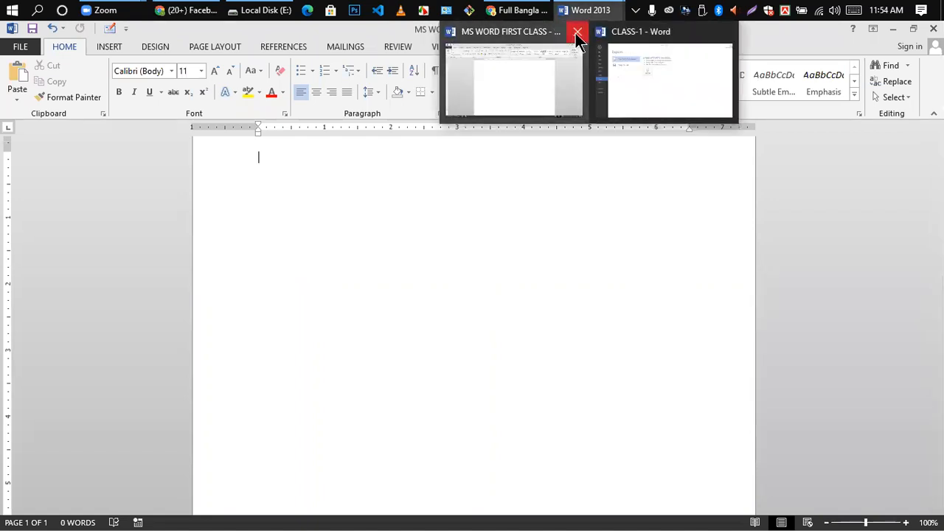
left_click(683, 107)
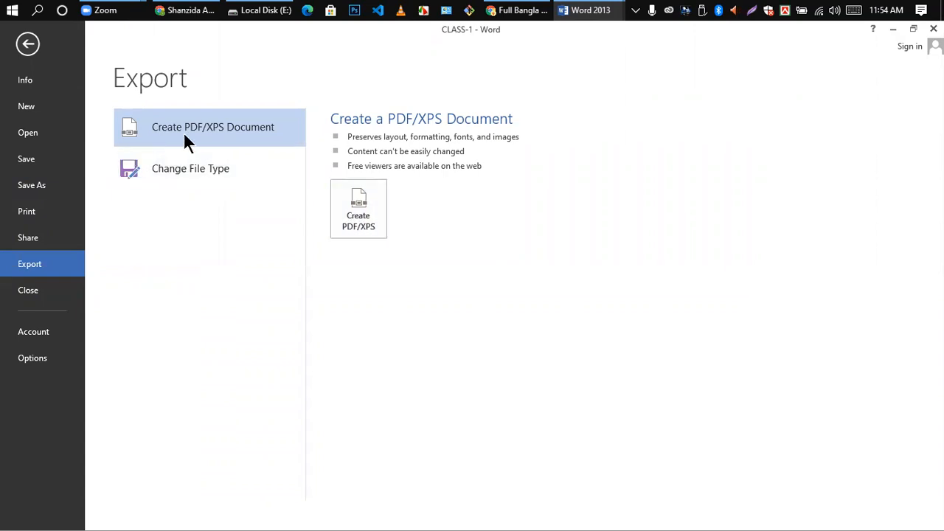
- Publish CLASS-1 as a PDF named CLASS-1 on Local Disk (F:)
left_click(367, 214)
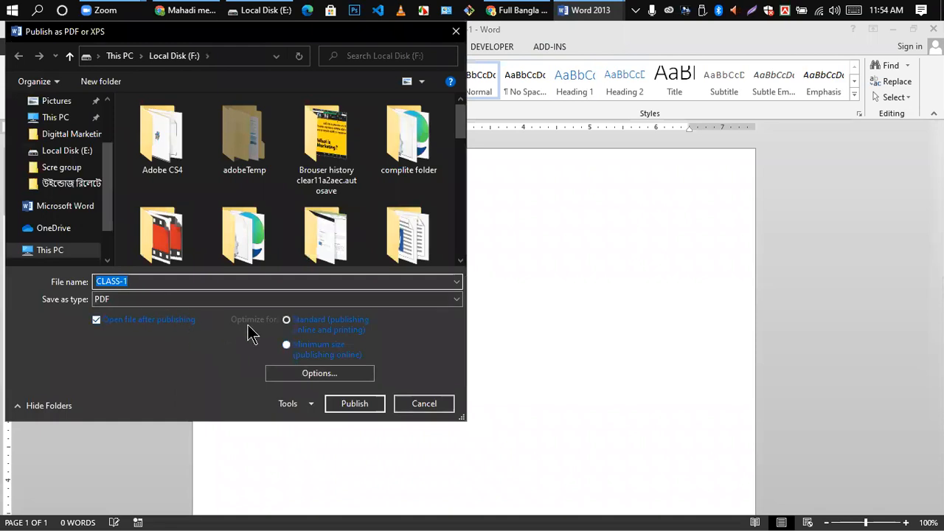
left_click(341, 299)
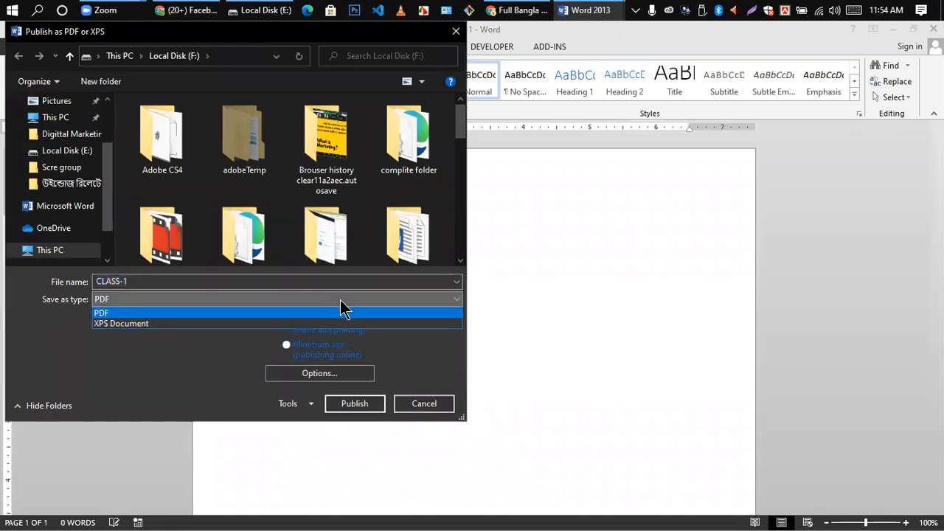
left_click(110, 313)
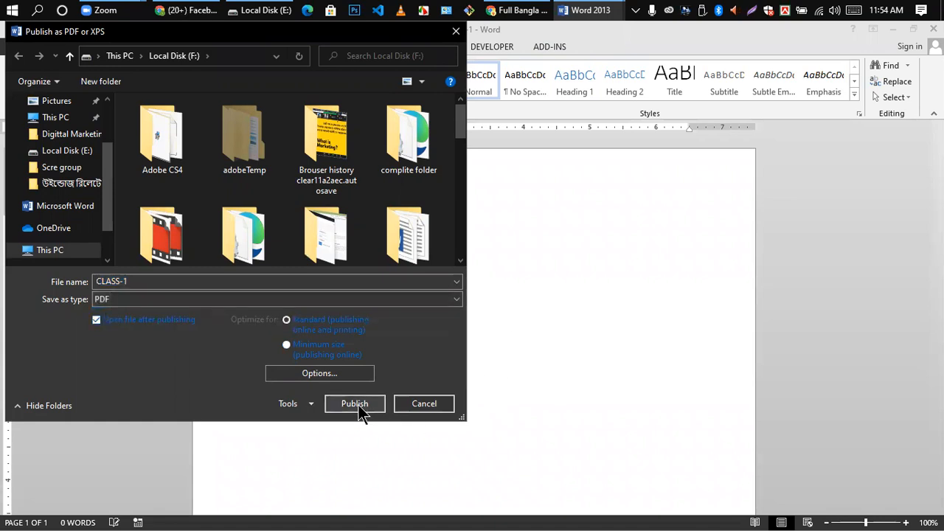
left_click(456, 32)
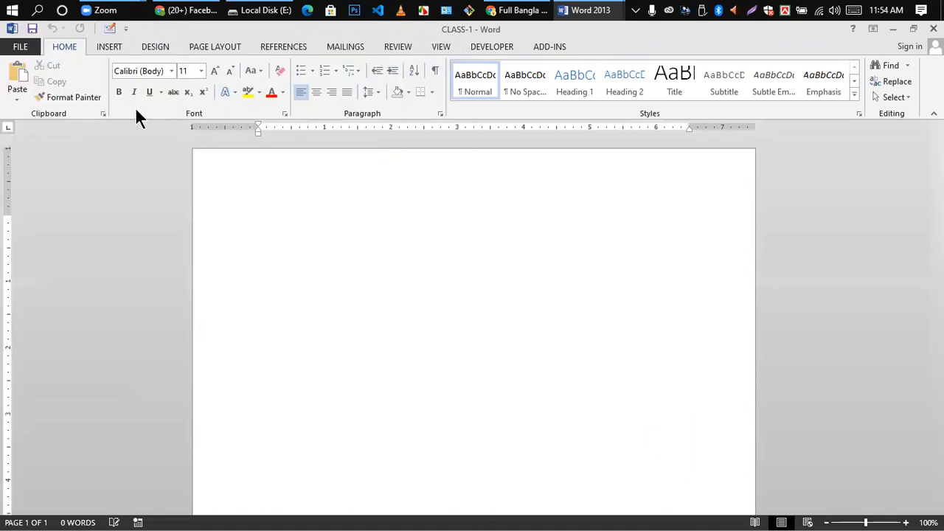
- Close the CLASS-1 document from the FILE backstage
left_click(19, 48)
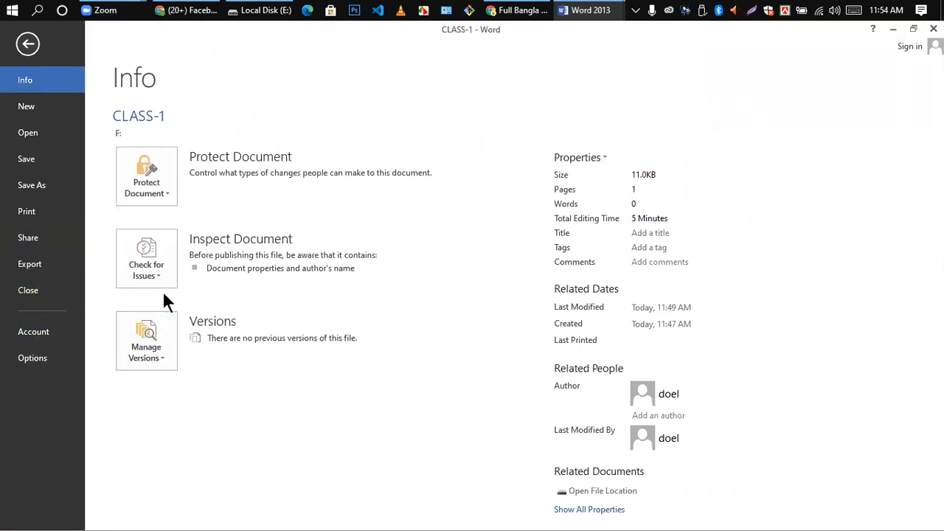
left_click(28, 294)
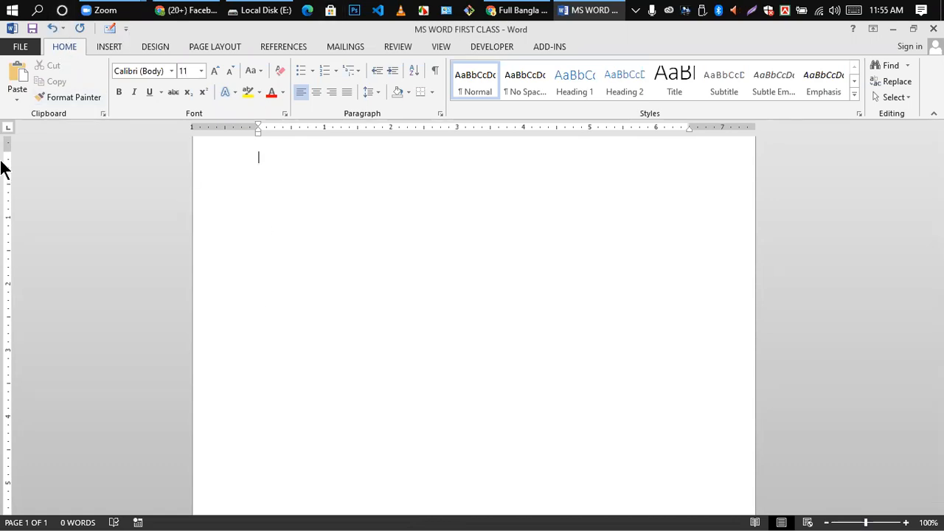
left_click(16, 100)
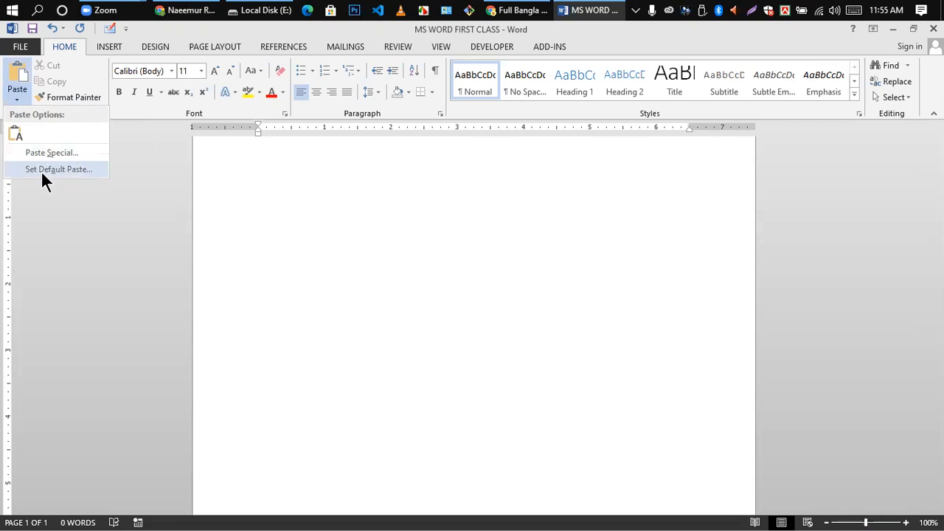
left_click(289, 268)
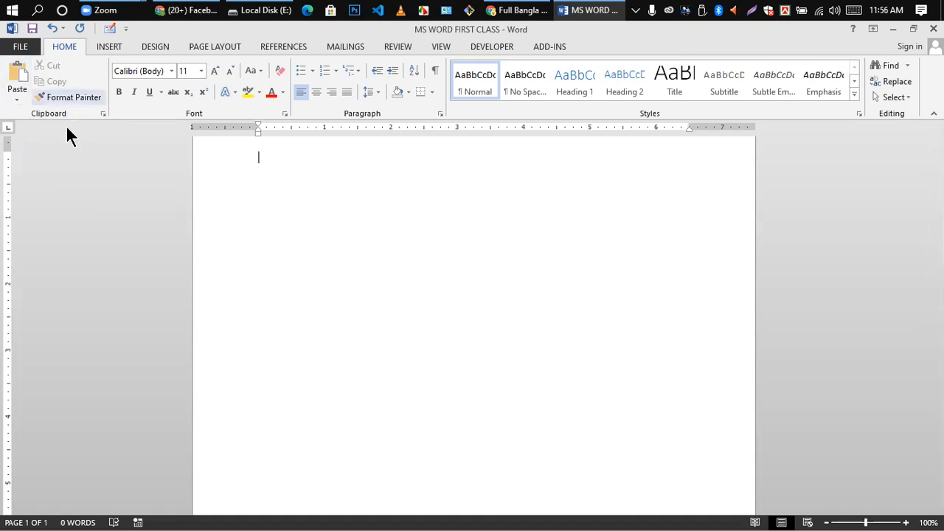
left_click(51, 97)
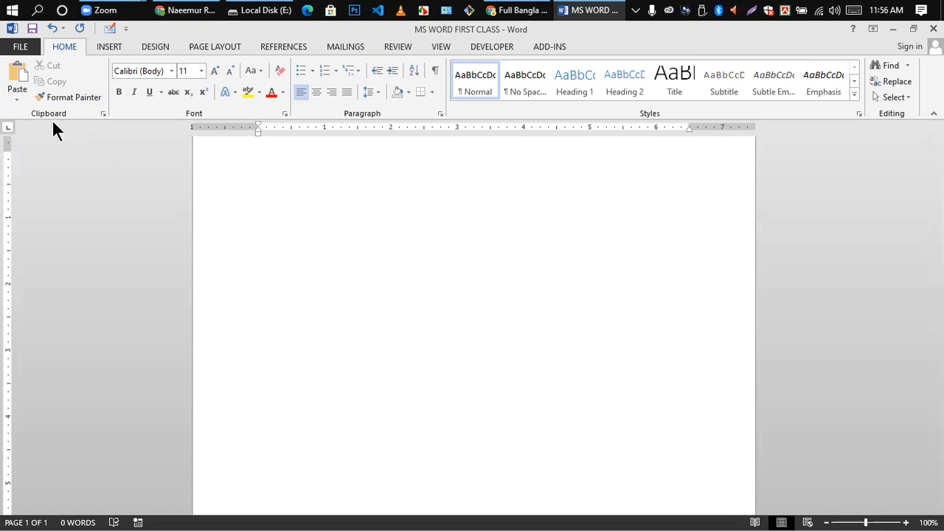
mouse_move(295, 14)
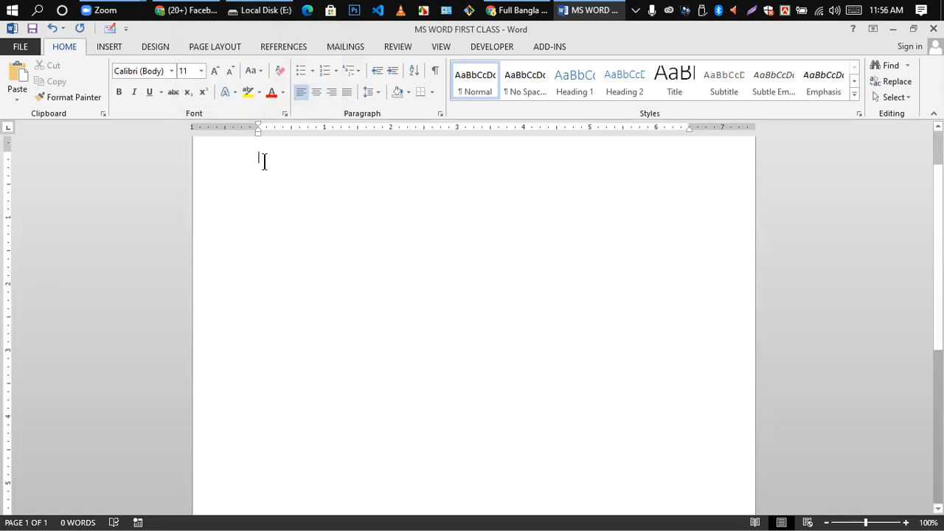
- Enlarge the HLW line to 66 pt with Ctrl+], then cut it to the clipboard
type("f")
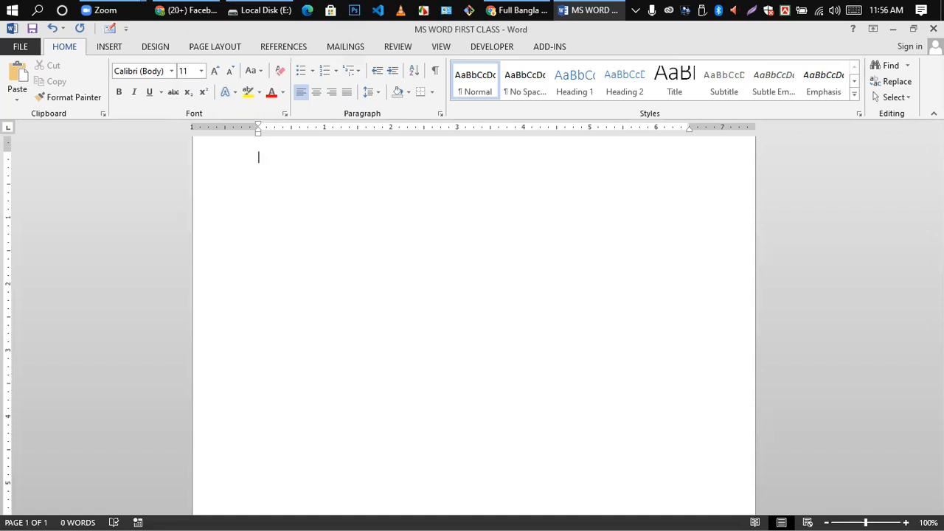
key("BackSpace")
key("BackSpace")
type("f")
key("BackSpace")
key("BackSpace")
key("BackSpace")
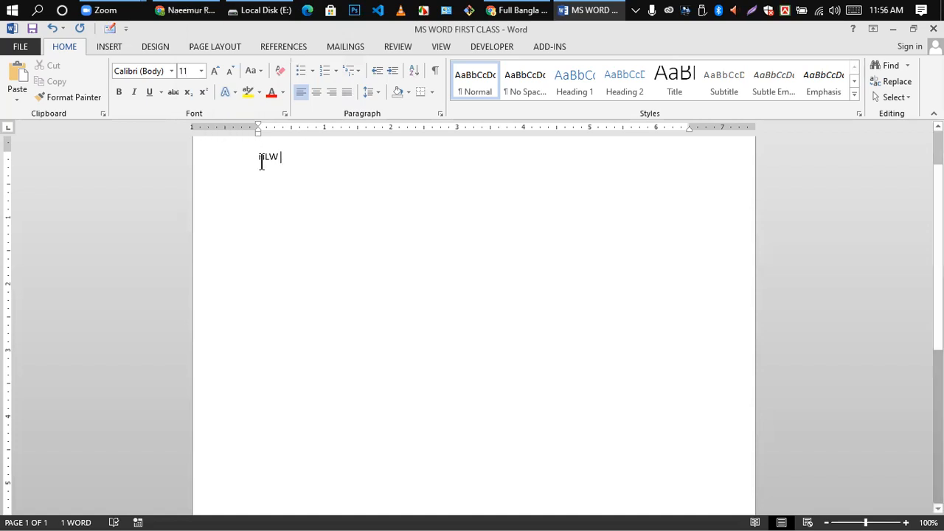
left_click_drag(245, 162, 300, 171)
key("ctrl+bracketright")
key("ctrl+bracketright")
key("ctrl+bracketright")
key("ctrl+bracketright")
key("ctrl+bracketright")
key("ctrl+bracketright")
key("ctrl+bracketright")
key("ctrl+bracketright")
key("ctrl+bracketright")
key("ctrl+bracketright")
key("ctrl+bracketright")
key("ctrl+bracketright")
key("ctrl+bracketright")
key("ctrl+bracketright")
key("ctrl+bracketright")
key("ctrl+bracketright")
key("ctrl+bracketright")
key("ctrl+bracketright")
key("ctrl+bracketright")
key("ctrl+bracketright")
key("ctrl+bracketright")
key("ctrl+bracketright")
key("ctrl+bracketright")
key("ctrl+bracketright")
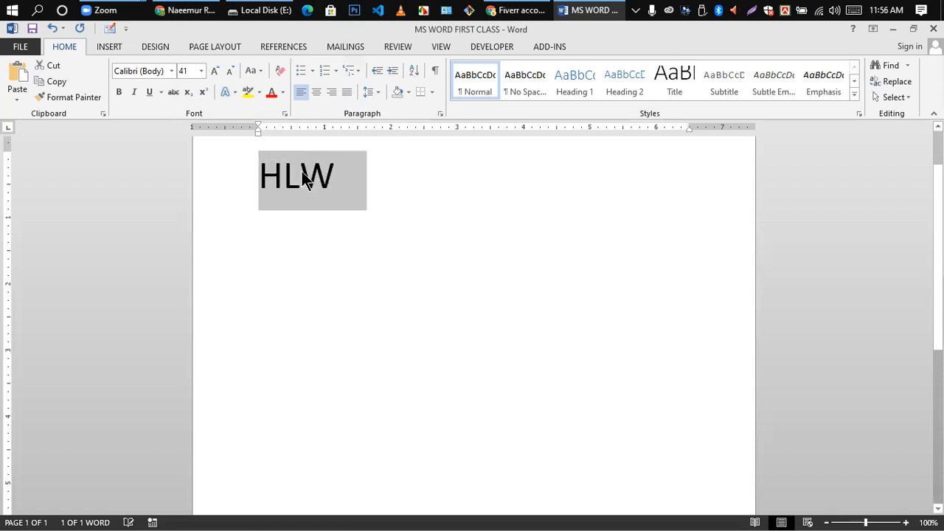
left_click(303, 177)
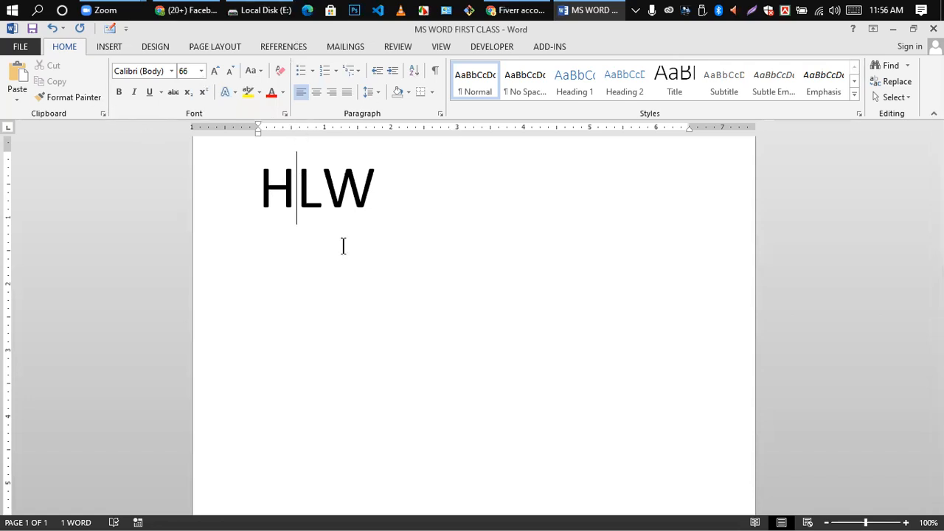
left_click_drag(261, 173, 380, 206)
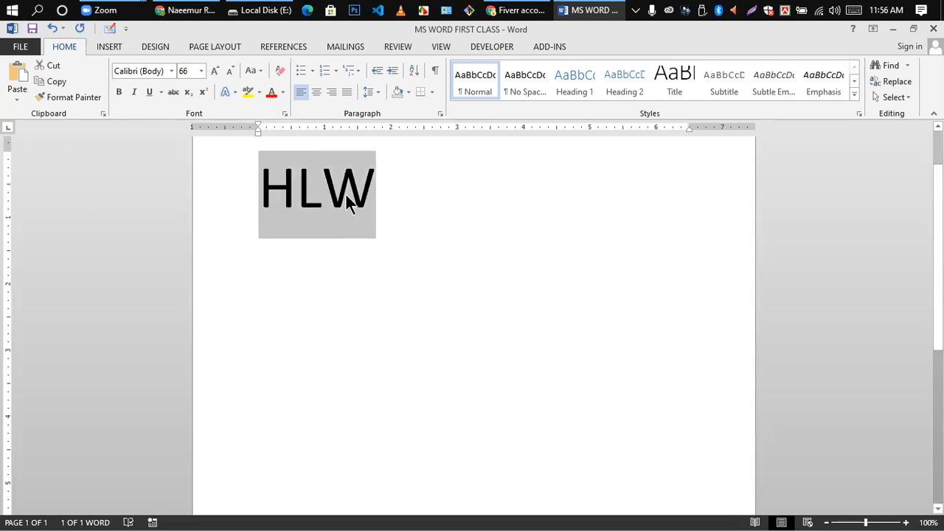
left_click(53, 66)
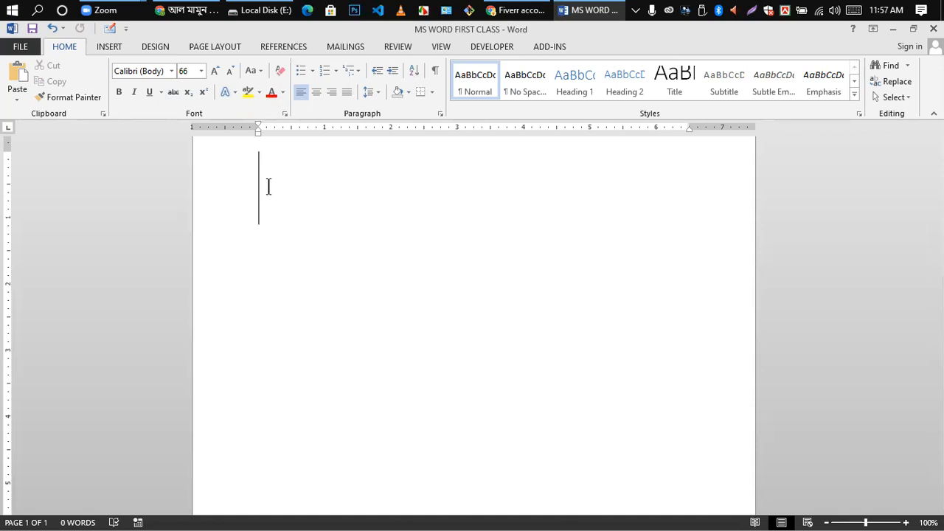
- Paste HLW back onto the page and copy the whole HLW line
key("ctrl+z")
left_click(19, 85)
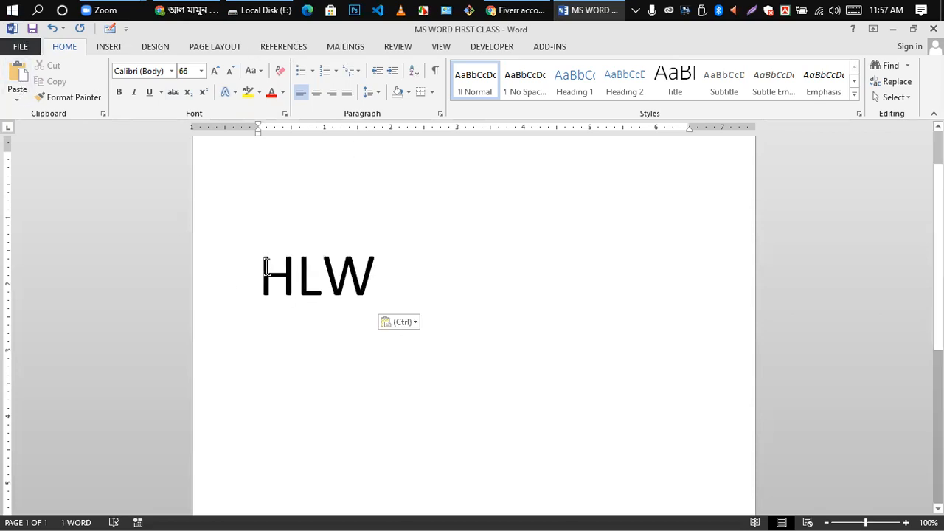
key("Left")
key("Left")
key("Left")
triple_click(357, 280)
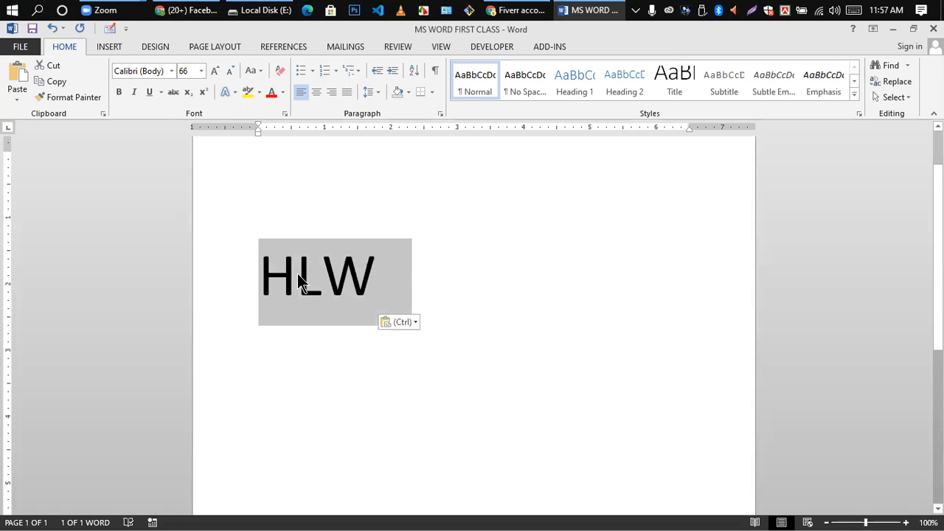
left_click(56, 81)
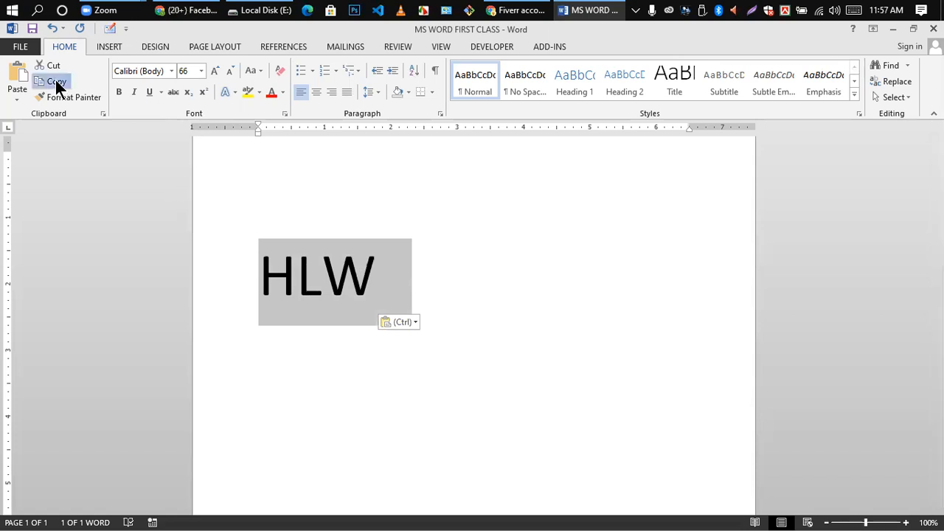
- Paste three more HLW copies and remove the empty line between them
left_click(282, 199)
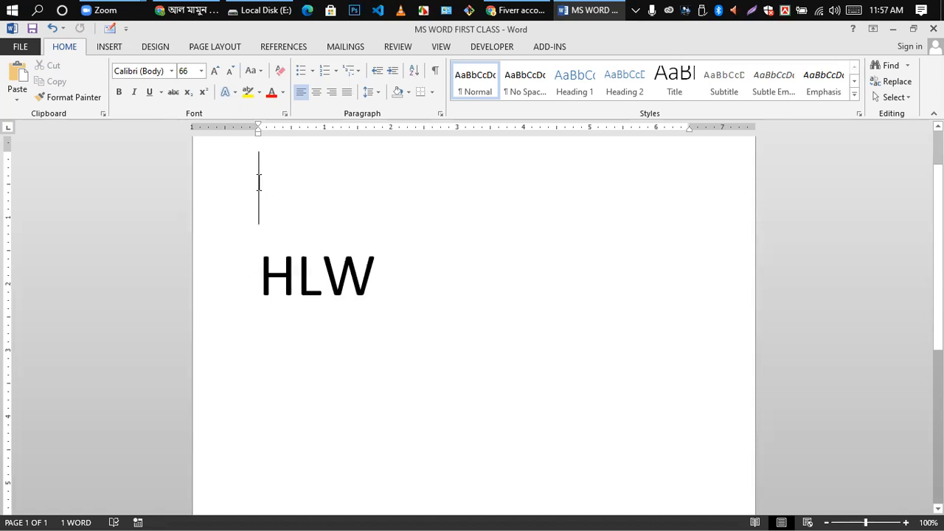
left_click(17, 74)
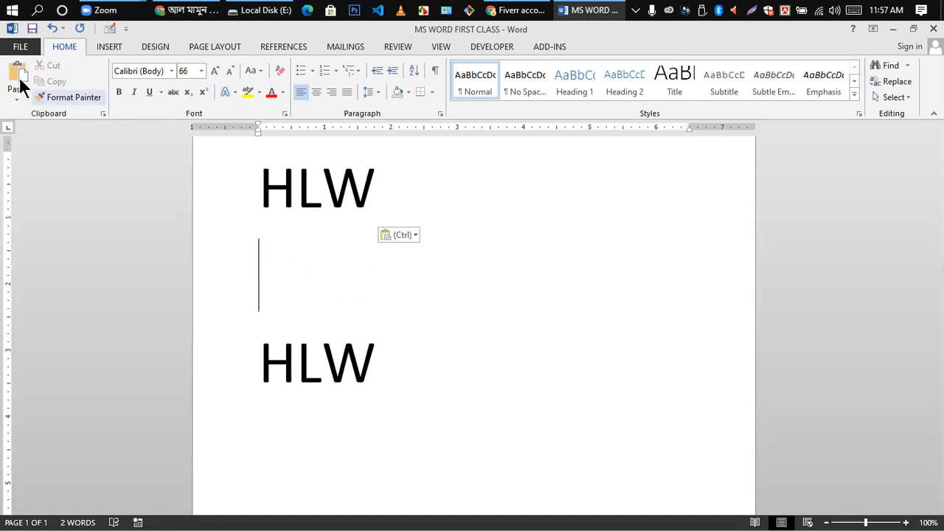
left_click(16, 76)
left_click(15, 78)
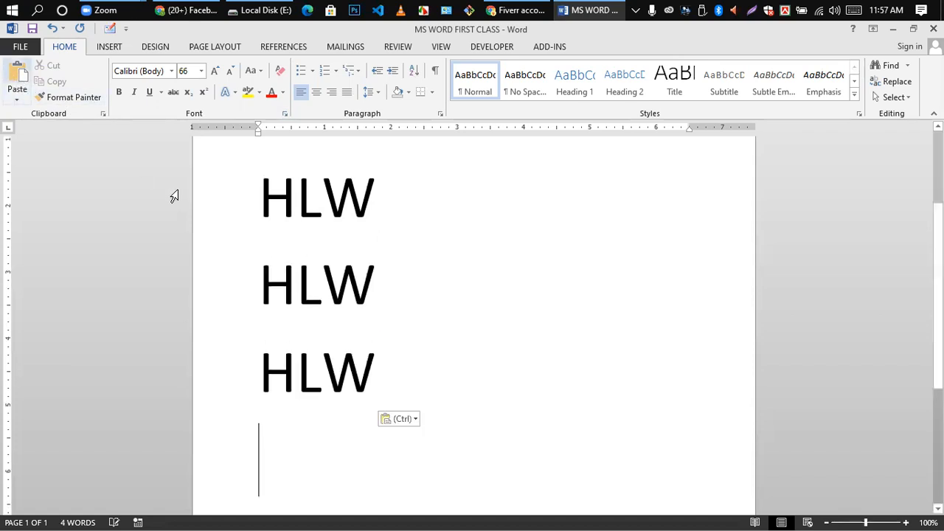
scroll(300, 443, "down", 1)
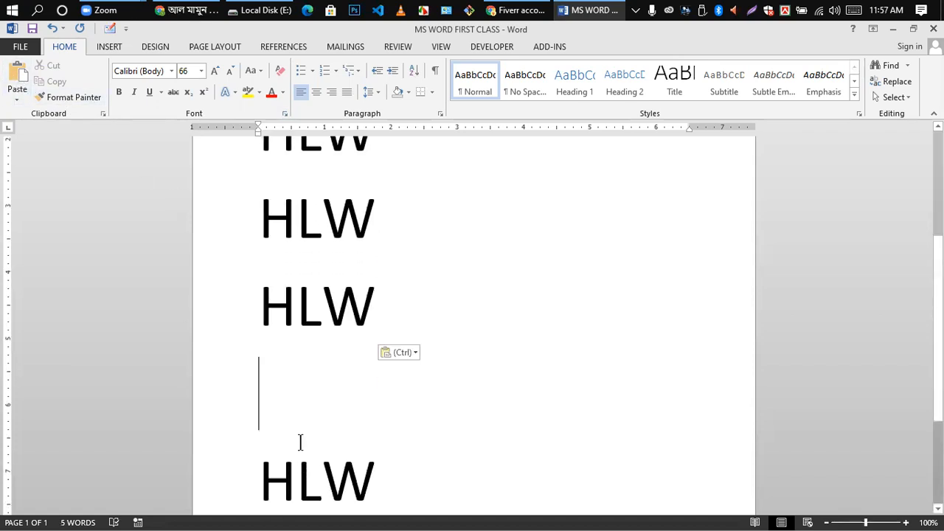
key("BackSpace")
scroll(359, 347, "up", 2)
scroll(358, 337, "down", 2)
scroll(358, 336, "up", 2)
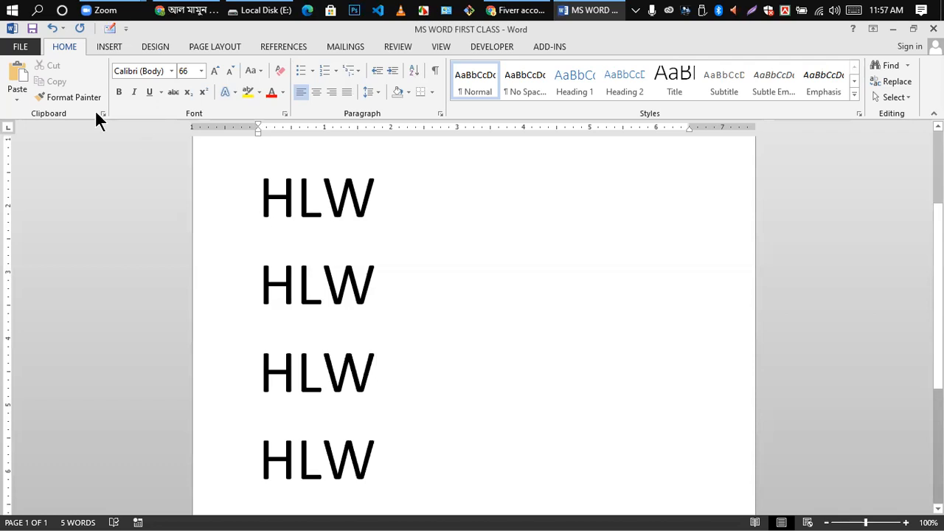
- Delete the three extra HLW copies below the first line
triple_click(373, 198)
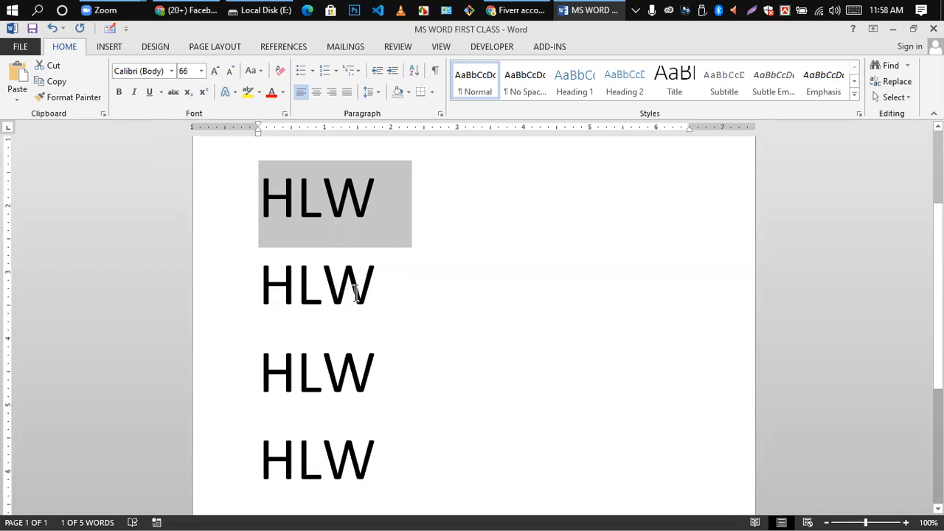
left_click(326, 275)
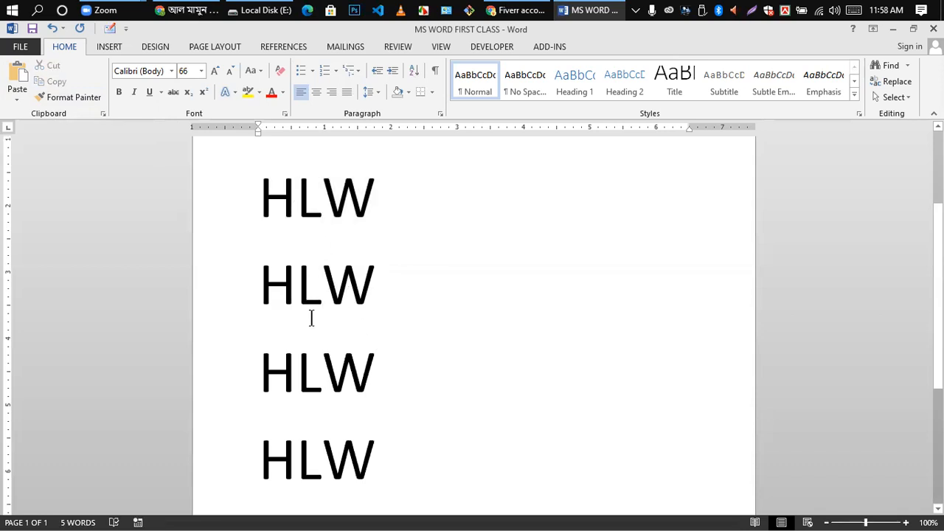
left_click_drag(294, 223, 389, 462)
left_click(403, 478)
left_click_drag(251, 450, 247, 294)
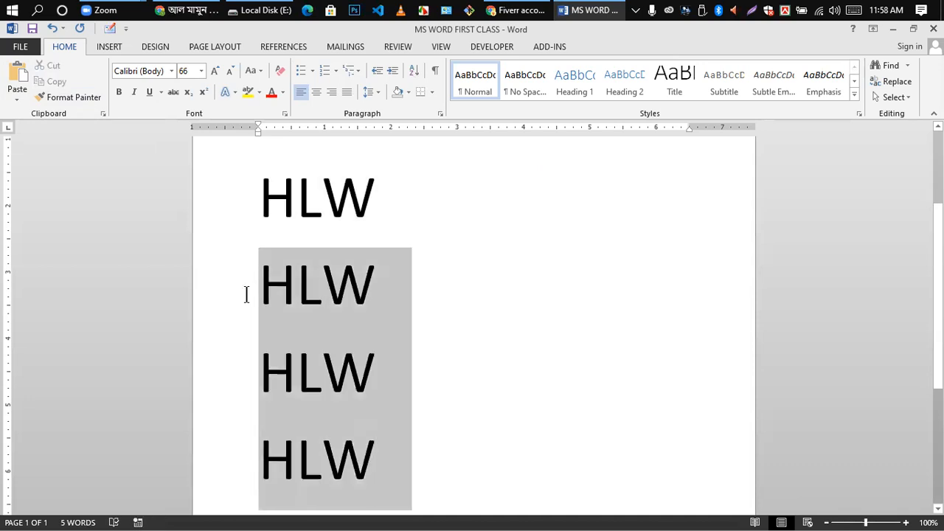
key("BackSpace")
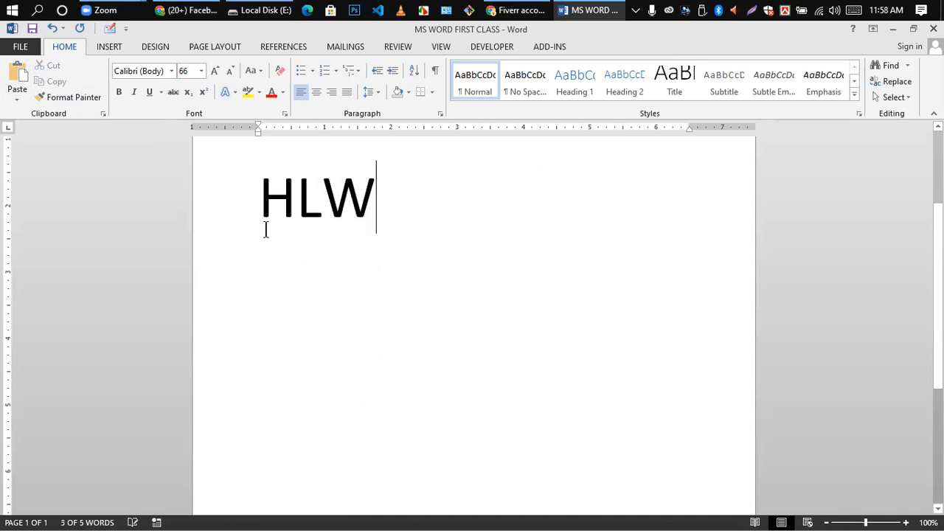
- Practise selecting HLW by dragging, triple-clicking and Shift+Right arrow
left_click(263, 198)
key("End")
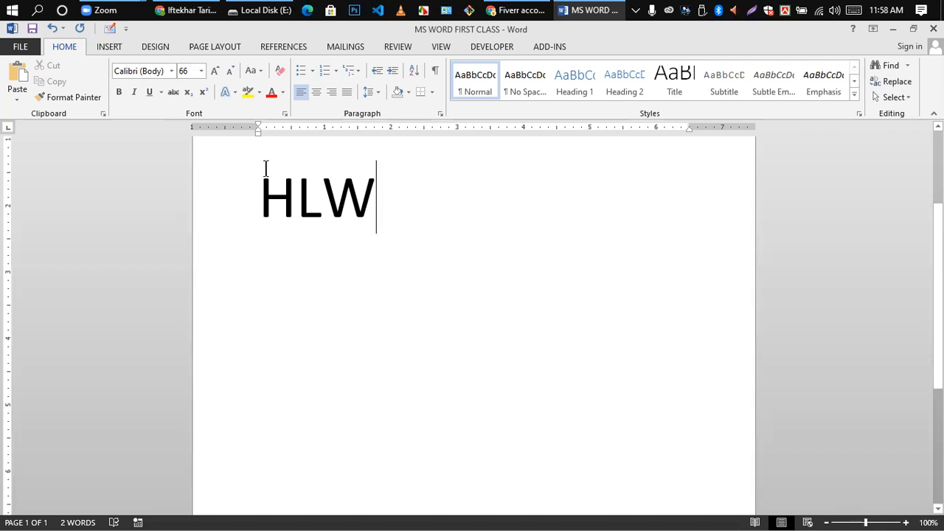
left_click_drag(265, 198, 361, 198)
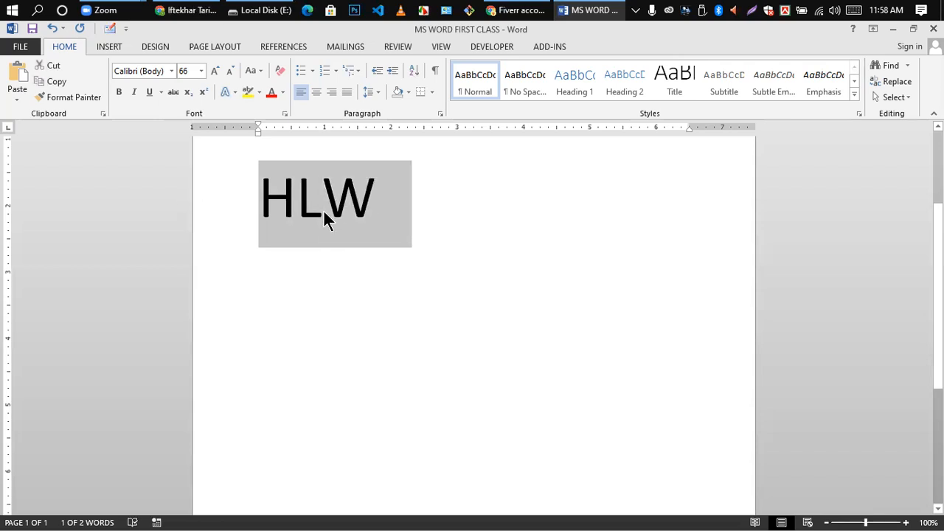
left_click(337, 217)
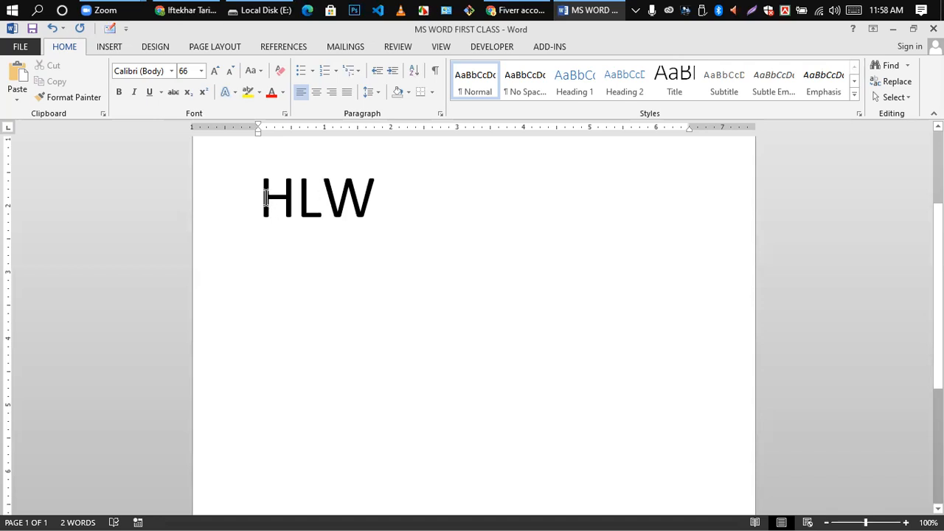
triple_click(264, 199)
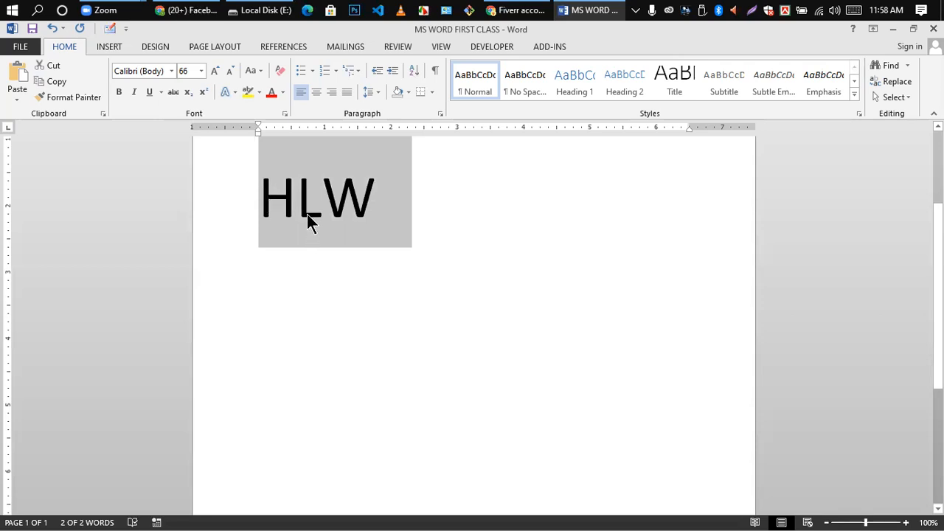
left_click(265, 193)
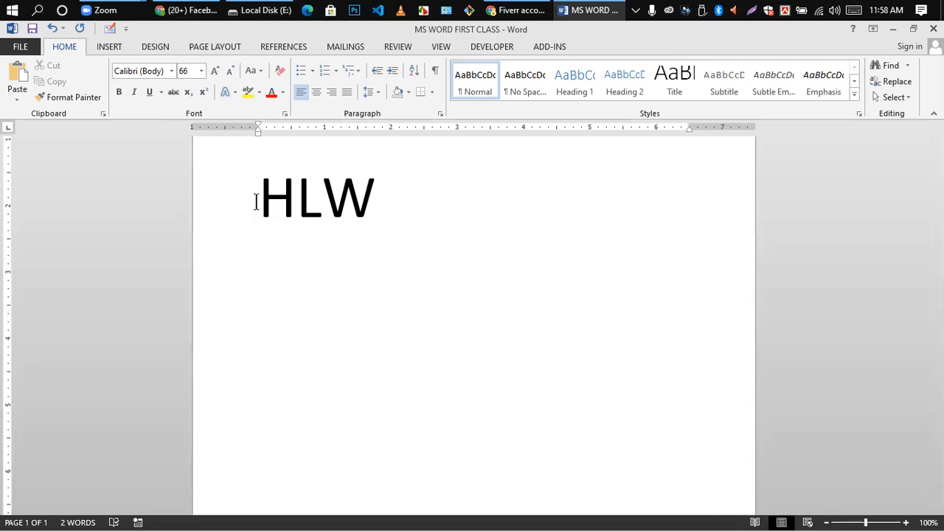
key("shift+Right")
key("shift+Right")
key("shift+Right")
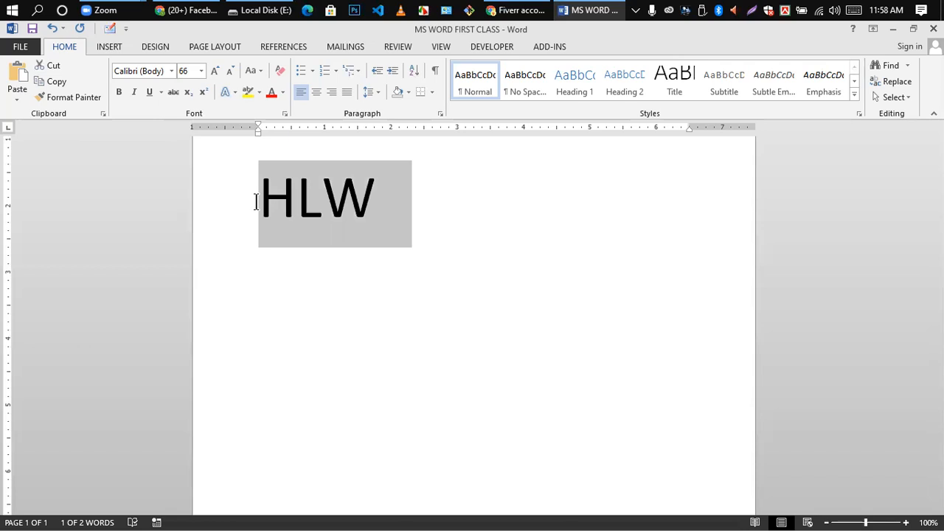
left_click(372, 220)
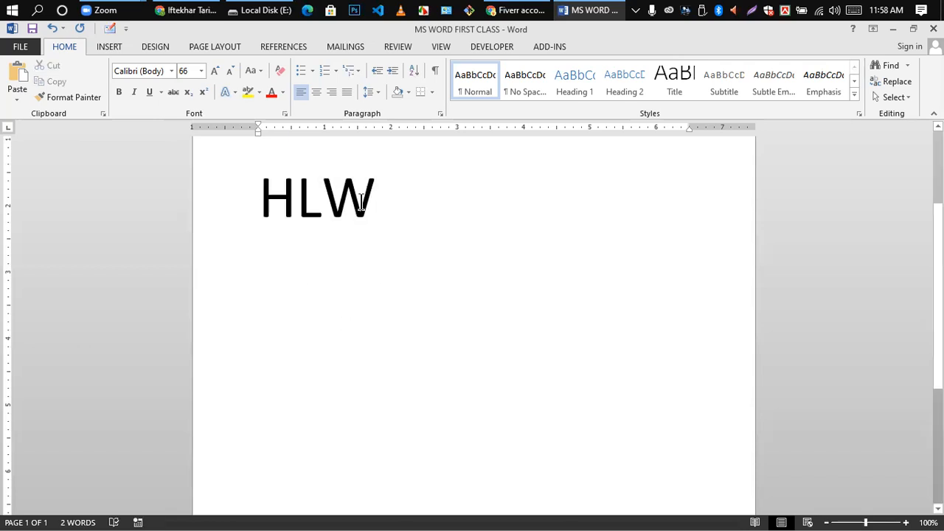
- Drag-select HLW once more, then start a new empty line below it
left_click_drag(264, 197, 388, 217)
left_click(388, 217)
left_click(264, 195)
left_click(329, 246)
left_click_drag(255, 198, 362, 300)
key("ctrl+c")
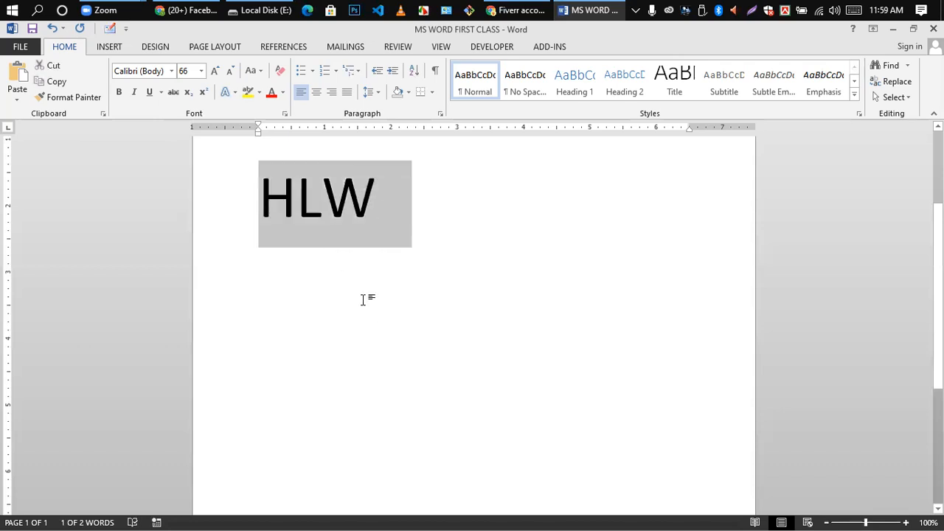
left_click(378, 192)
key("Return")
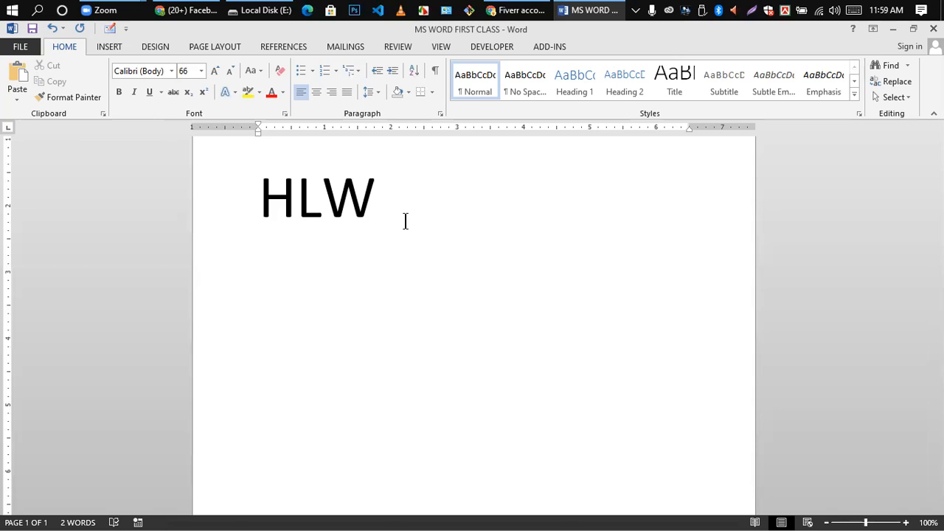
- Paste another HLW copy, delete all the text, then undo the deletion
key("ctrl+v")
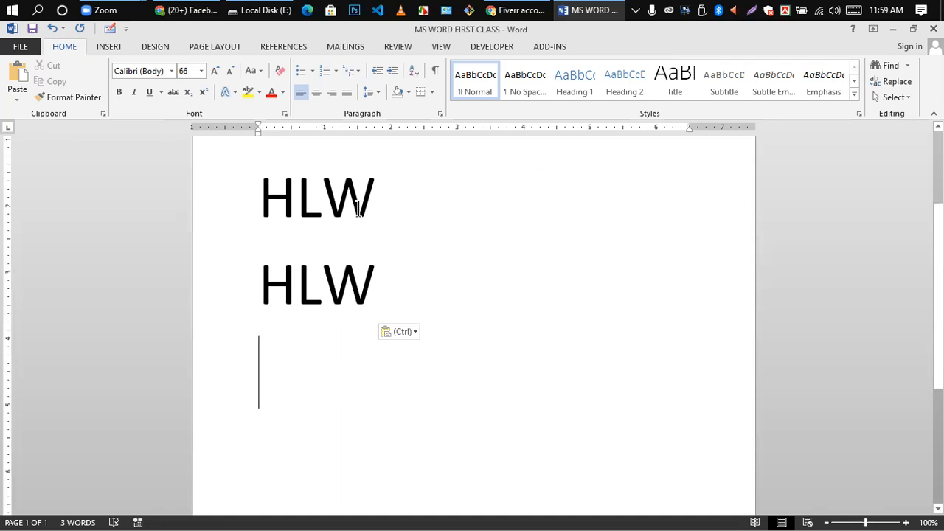
key("ctrl+a")
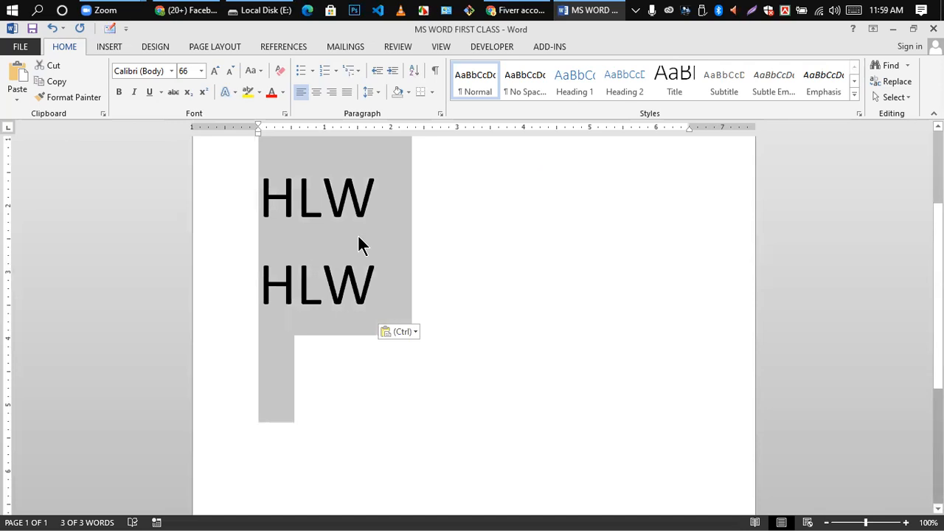
key("Delete")
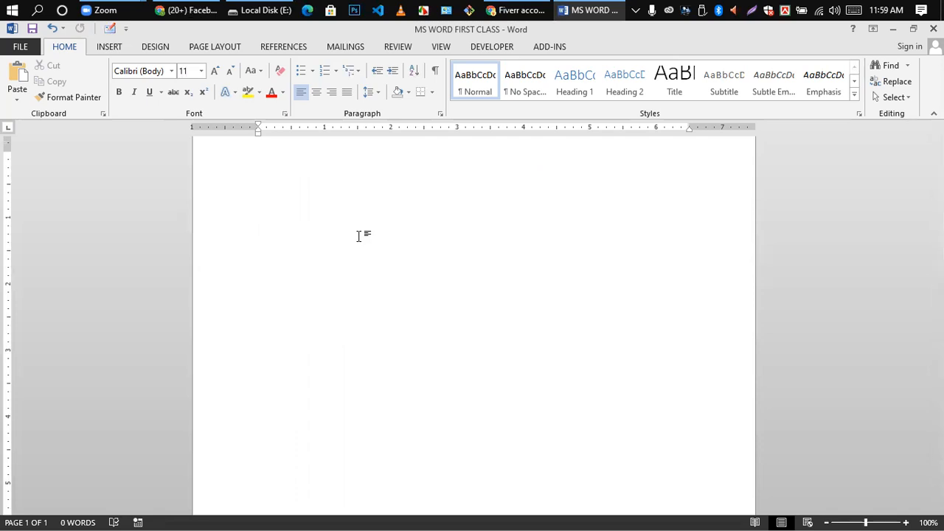
key("ctrl+z")
- Paste HLW over the first line using merge-formatting paste
left_click(358, 236)
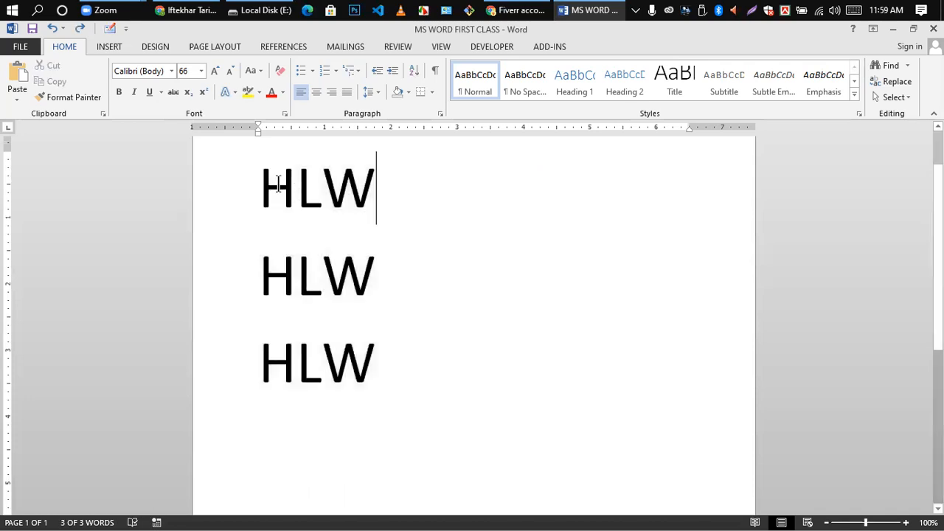
left_click_drag(272, 203, 383, 479)
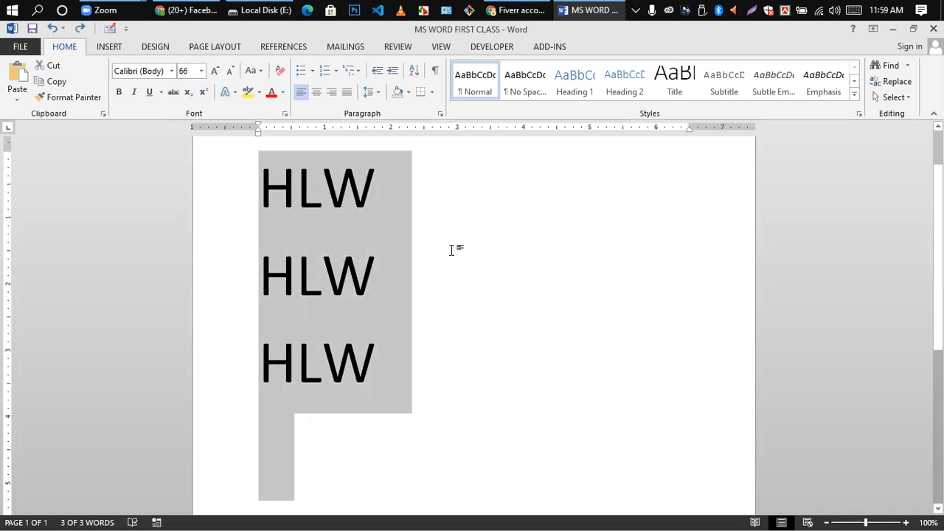
left_click(450, 248)
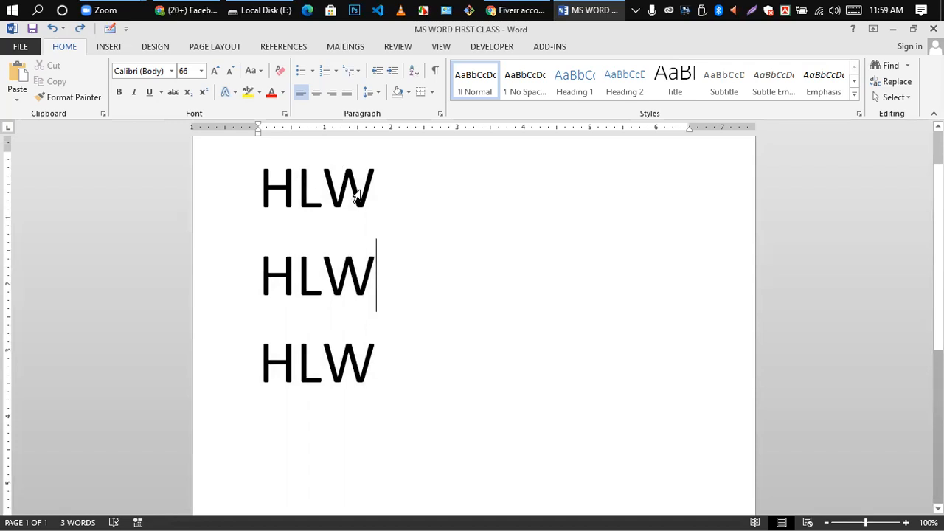
triple_click(292, 186)
key("ctrl+c")
right_click(295, 186)
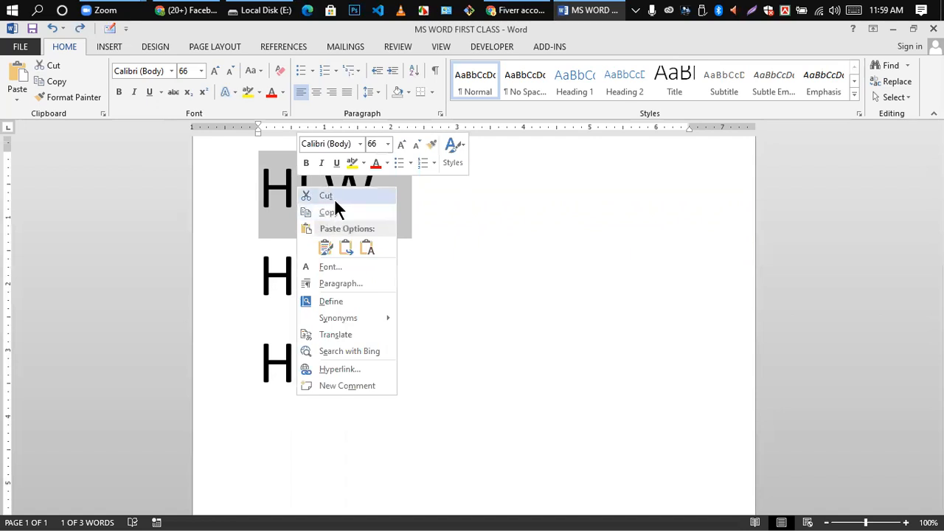
left_click(346, 248)
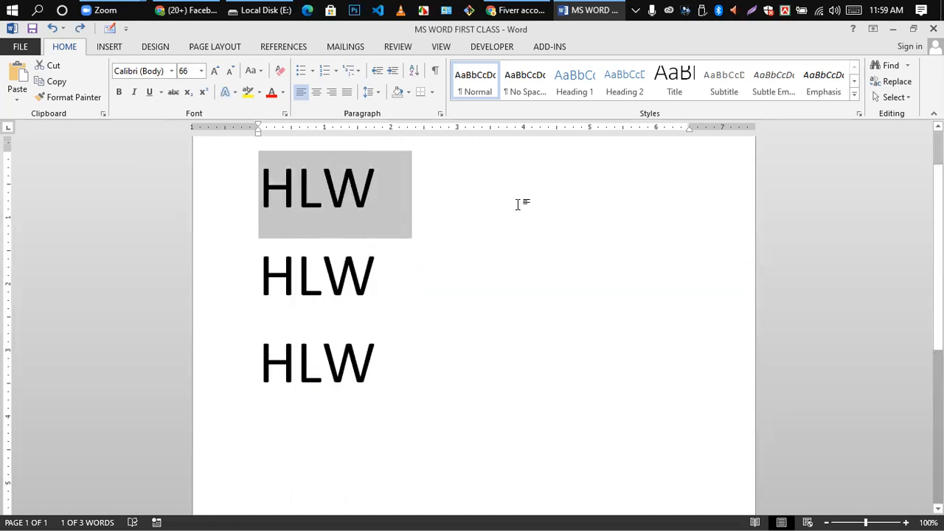
left_click(519, 205)
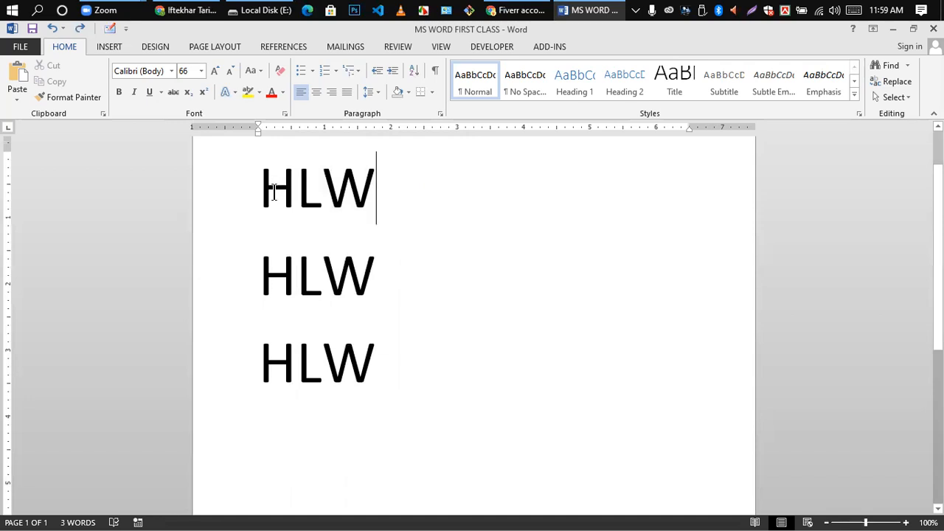
- Cut the first HLW line and paste it on a new line below the second
left_click_drag(310, 195, 416, 209)
key("ctrl+c")
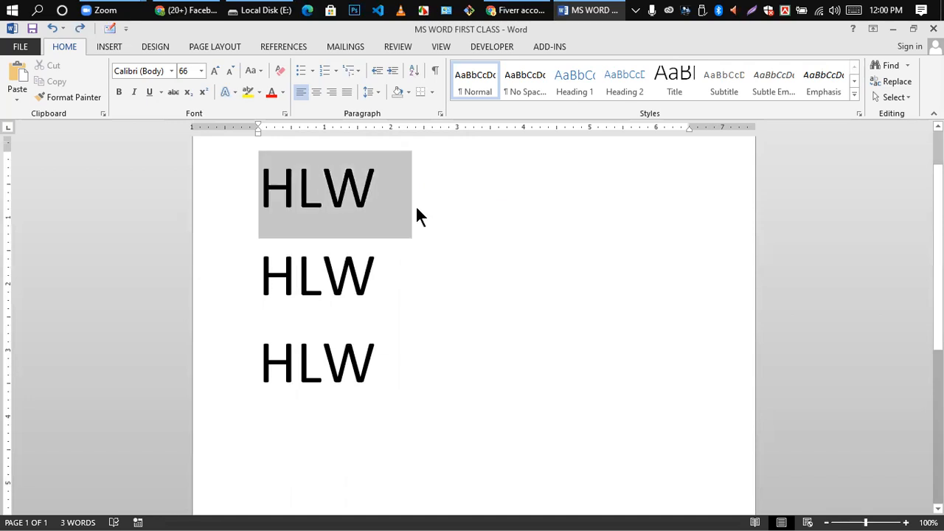
right_click(310, 197)
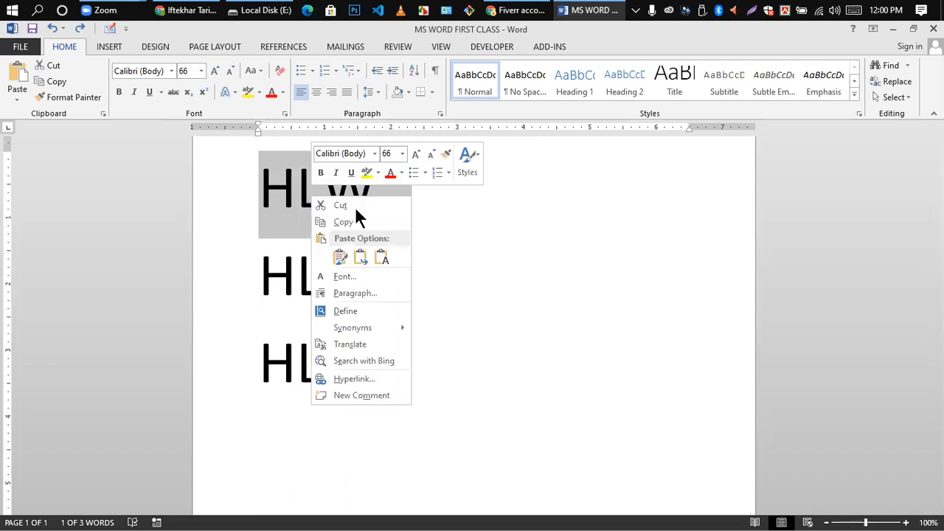
left_click(338, 207)
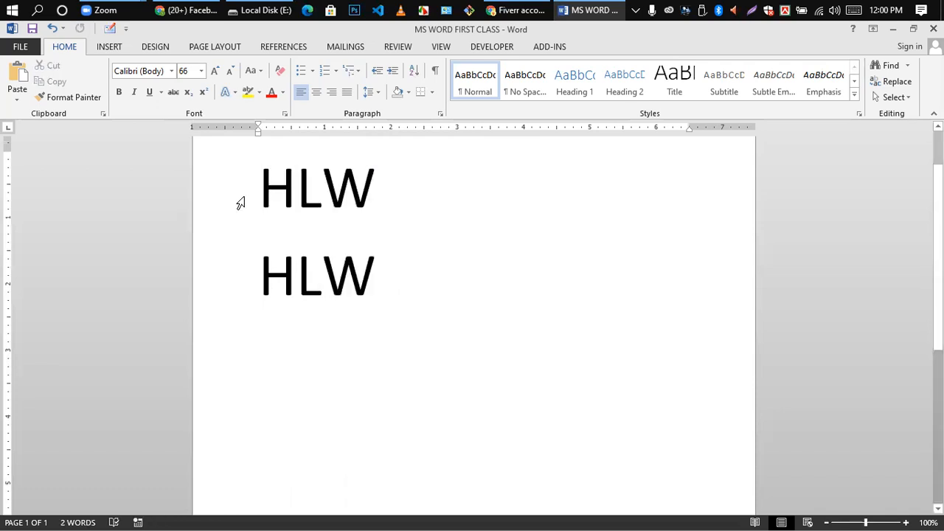
left_click(388, 279)
key("Return")
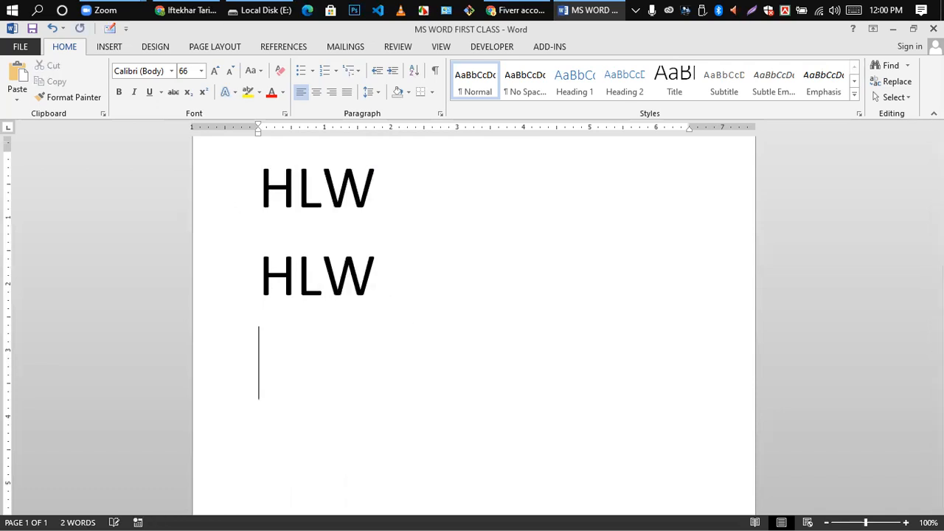
right_click(261, 357)
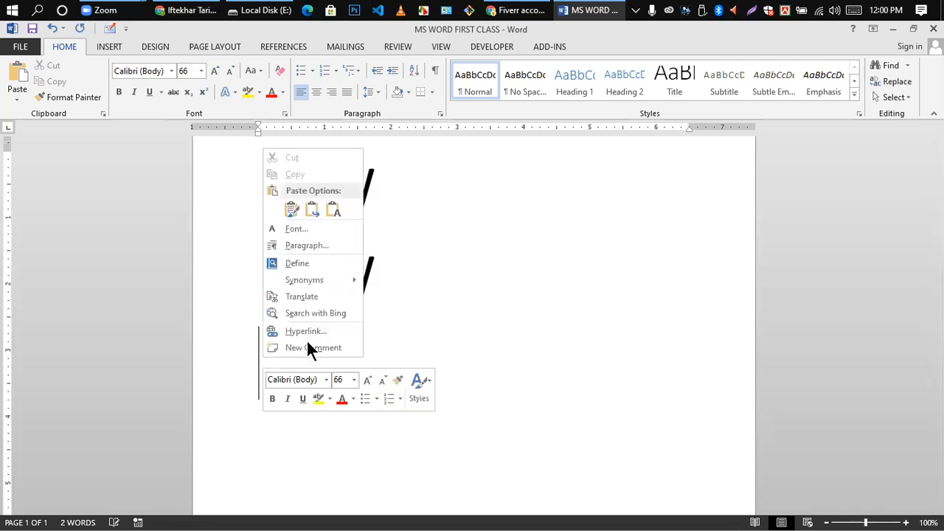
left_click(291, 211)
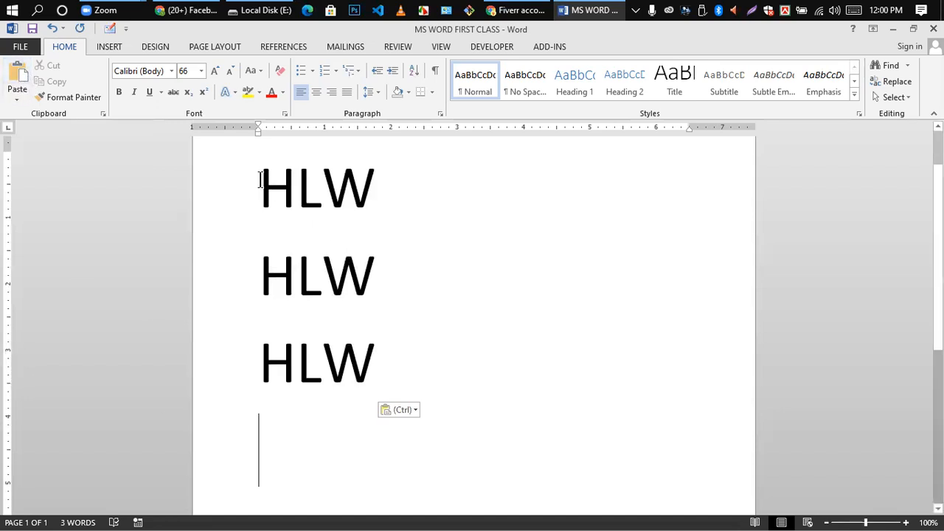
- Select all three HLW lines and delete them
left_click_drag(260, 181, 388, 358)
right_click(345, 224)
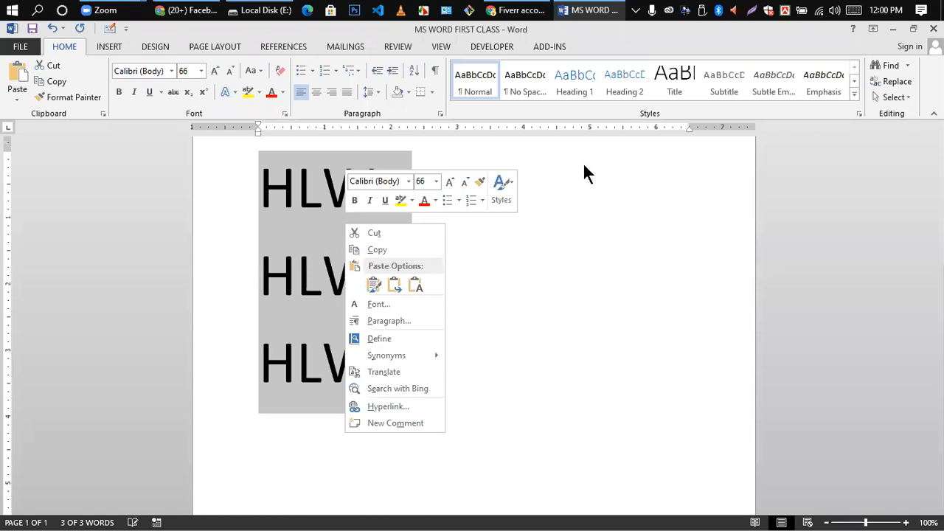
key("Escape")
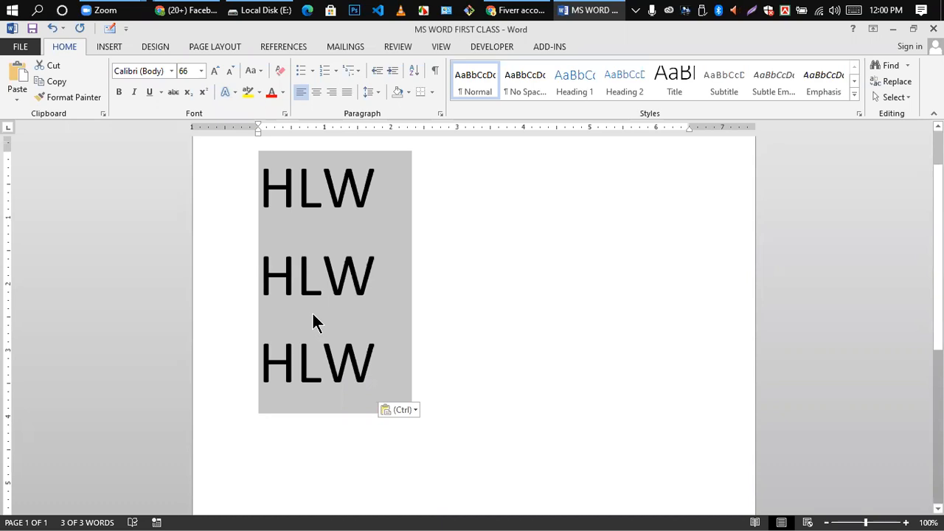
key("Delete")
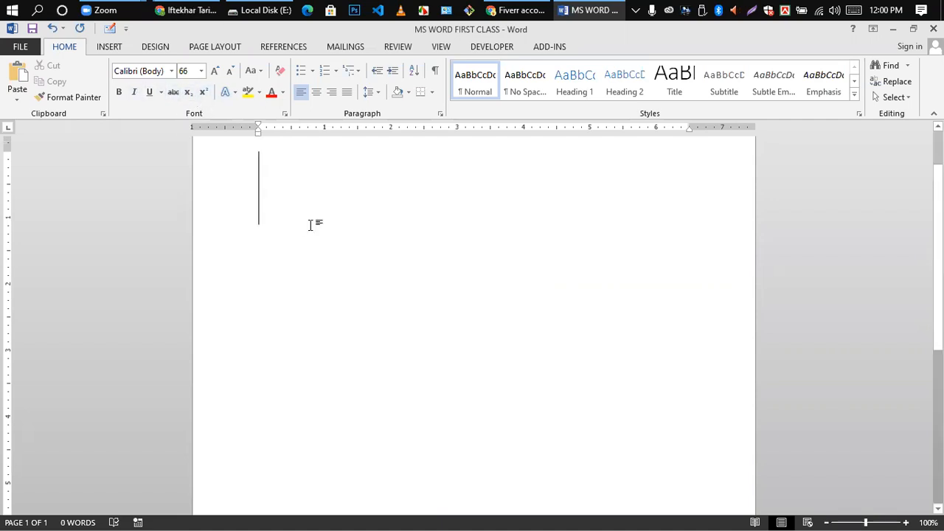
- Shrink the typing size to 51 pt with Ctrl+[, testing with 'mY' then erasing it
key("ctrl+bracketleft")
key("ctrl+bracketleft")
key("ctrl+bracketleft")
key("ctrl+bracketleft")
key("ctrl+bracketleft")
key("ctrl+bracketleft")
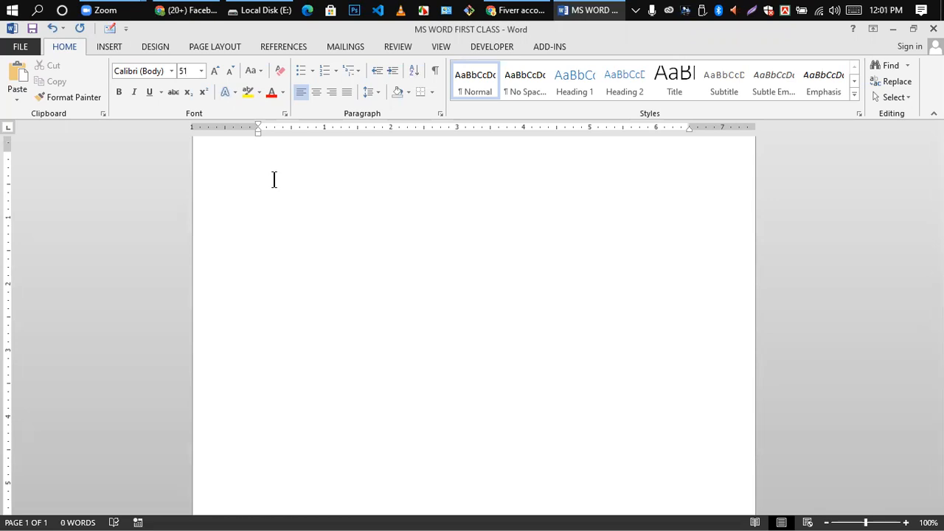
type("mY")
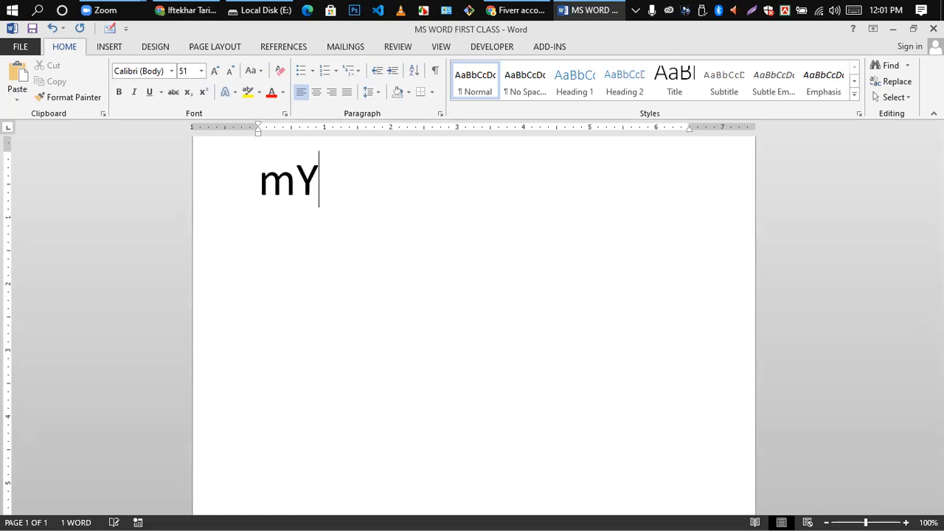
key("BackSpace")
key("BackSpace")
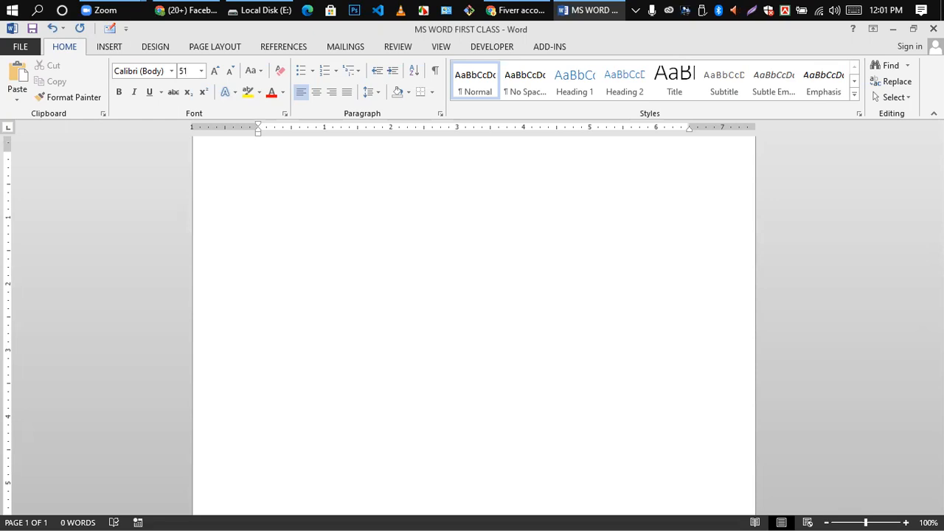
- Change the font for new text to Times New Roman in the font name box
left_click(170, 73)
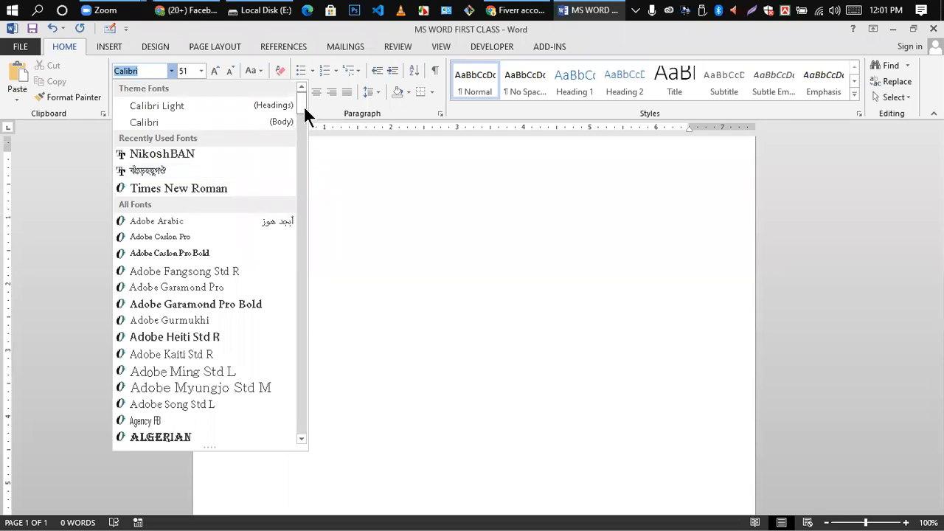
left_click_drag(298, 96, 284, 399)
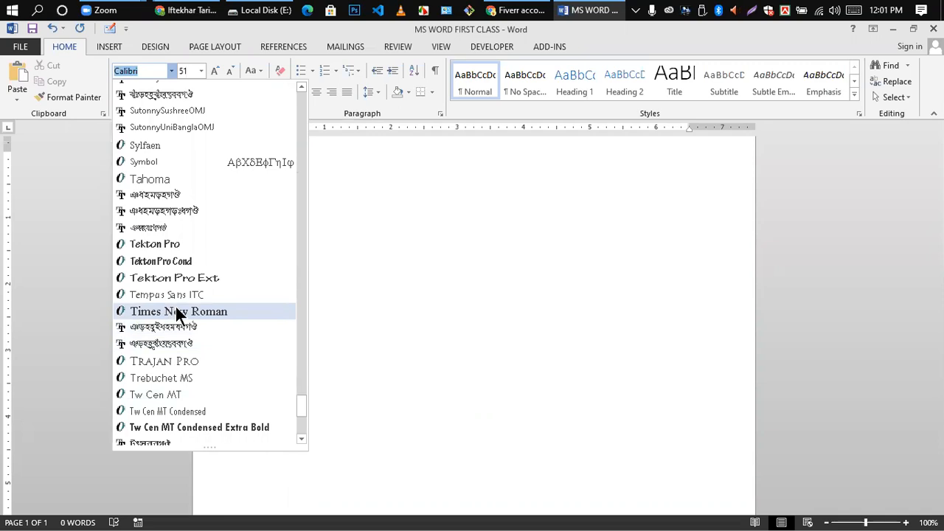
left_click(140, 68)
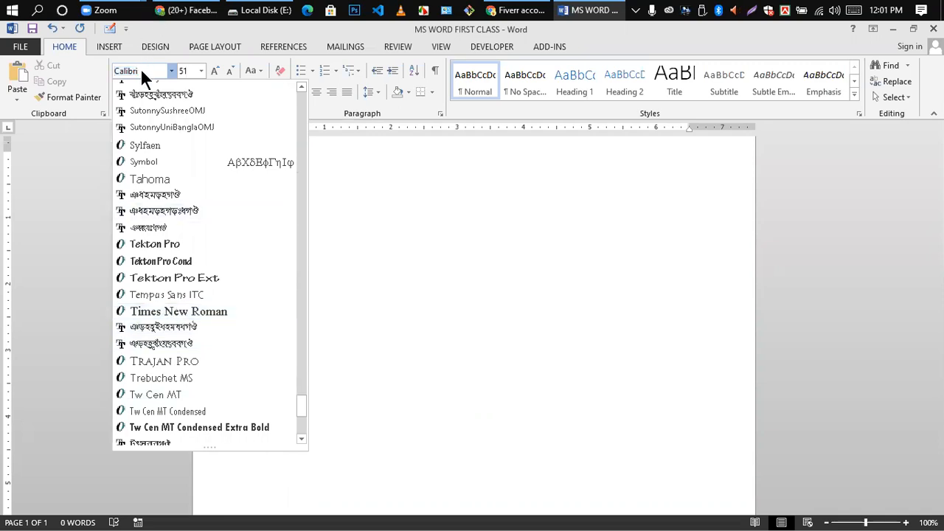
key("BackSpace")
key("BackSpace")
key("BackSpace")
type("U")
key("BackSpace")
key("BackSpace")
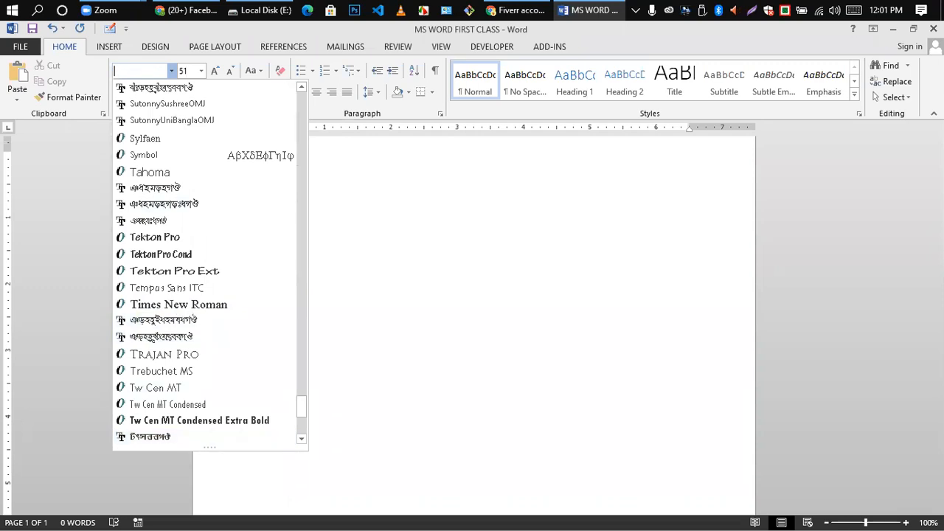
type("Times New Ro")
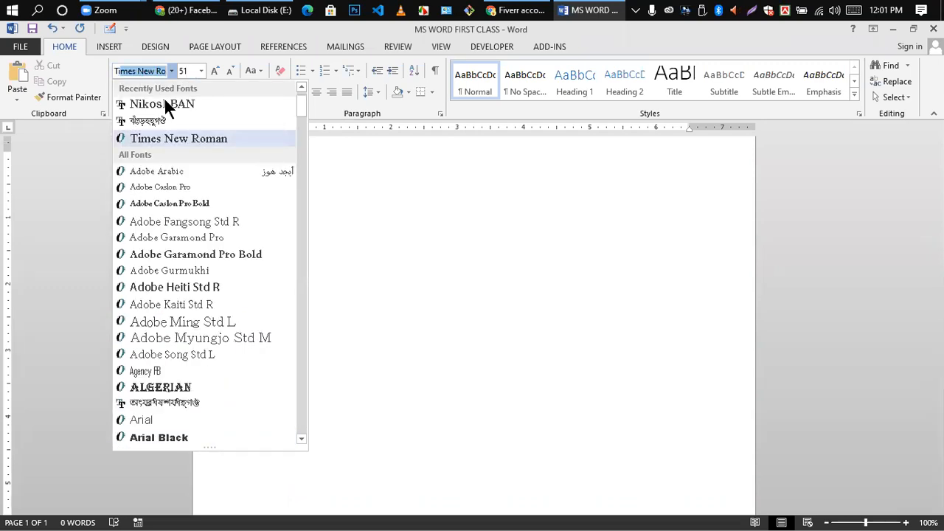
left_click(181, 138)
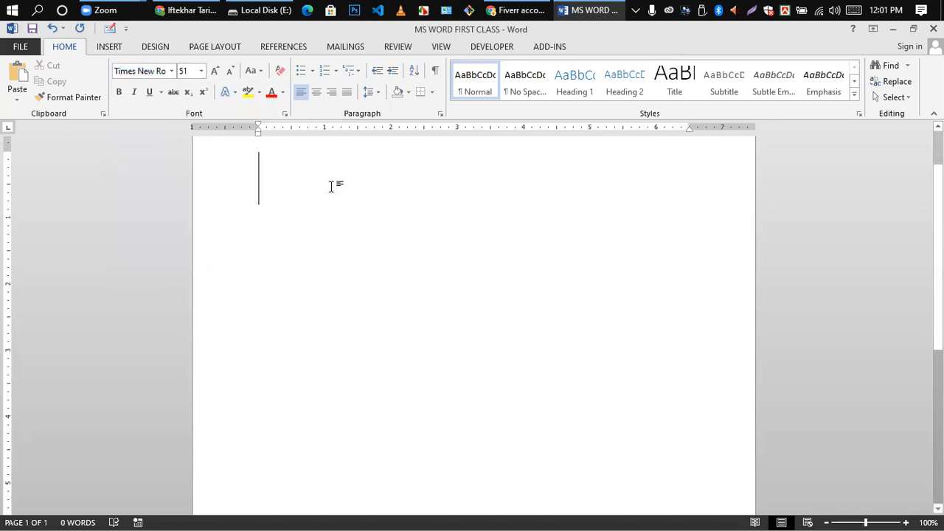
- Type and erase test text such as 'mY', 'kP' and 'my name is'
type("mY")
key("BackSpace")
key("BackSpace")
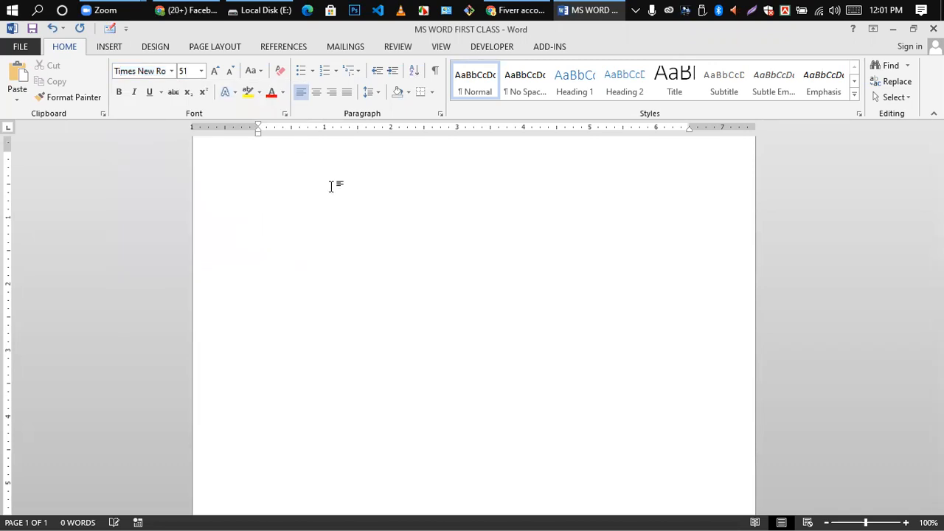
type("kP")
key("BackSpace")
key("BackSpace")
type("m")
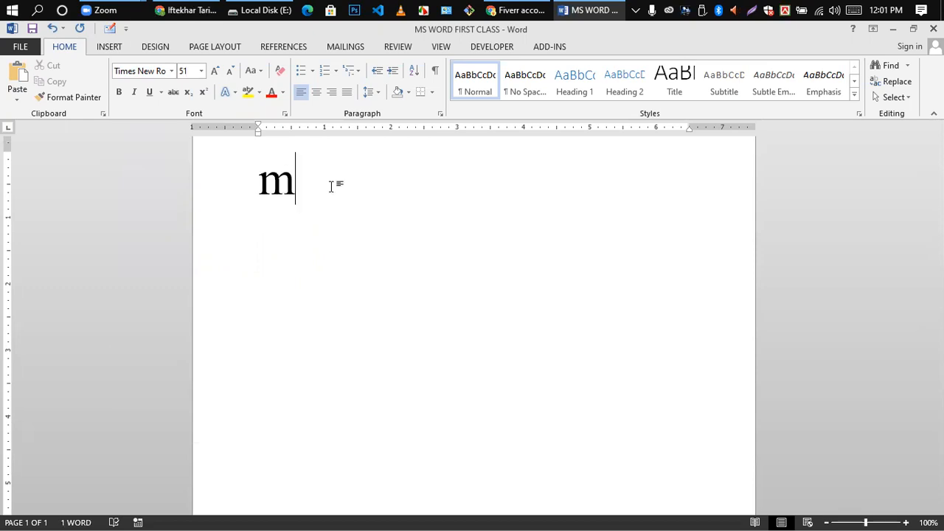
key("BackSpace")
type("my ")
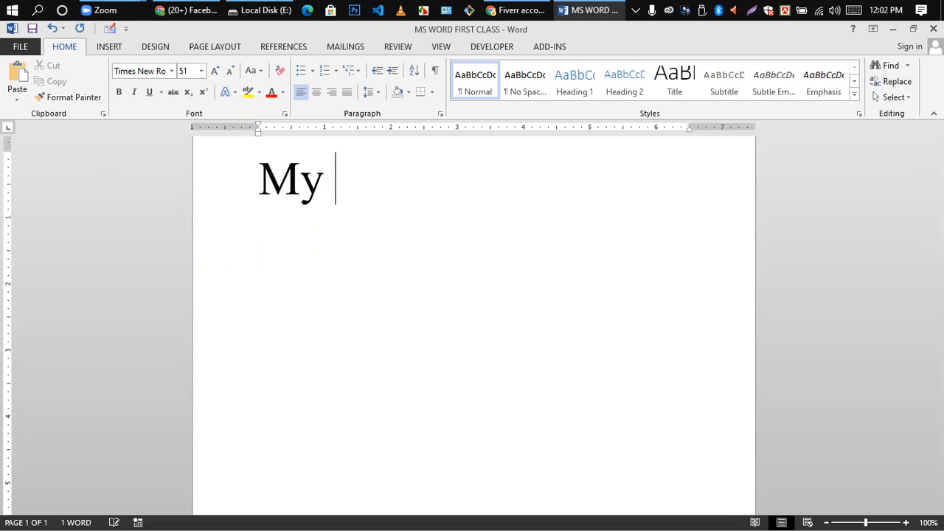
type("name is")
key("BackSpace")
key("BackSpace")
key("BackSpace")
key("BackSpace")
key("BackSpace")
key("BackSpace")
key("BackSpace")
key("BackSpace")
key("BackSpace")
key("BackSpace")
key("BackSpace")
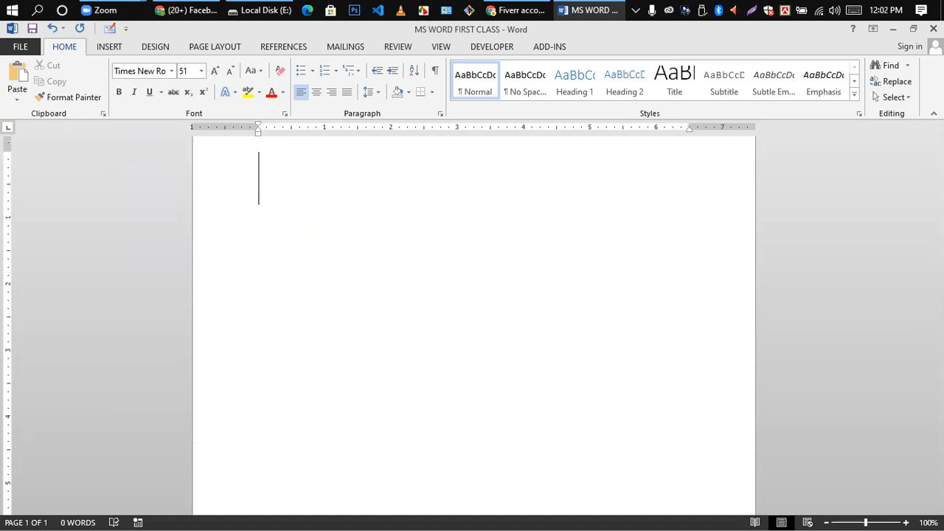
- Type 'Bangladesh', fixing a typo, and select the word
type("Banggl")
key("BackSpace")
key("BackSpace")
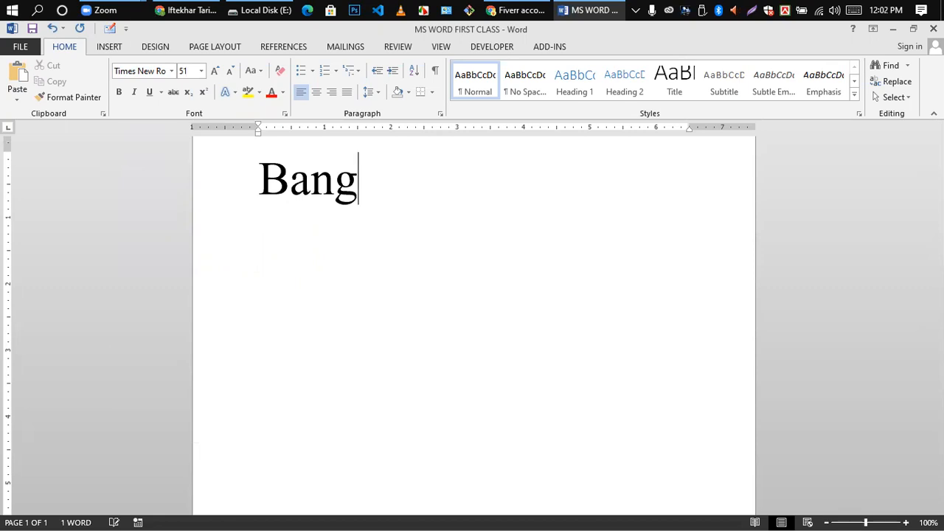
type("ladesh")
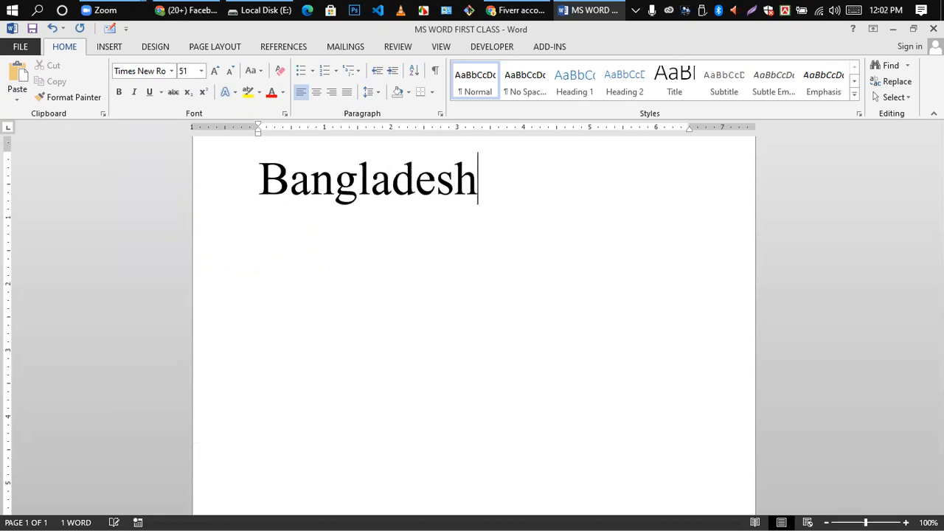
left_click(348, 195)
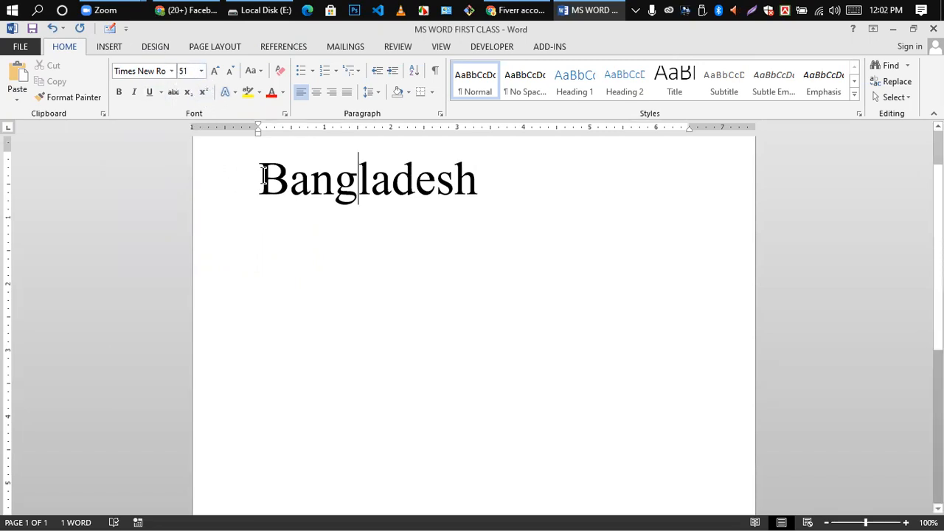
left_click_drag(263, 177, 483, 179)
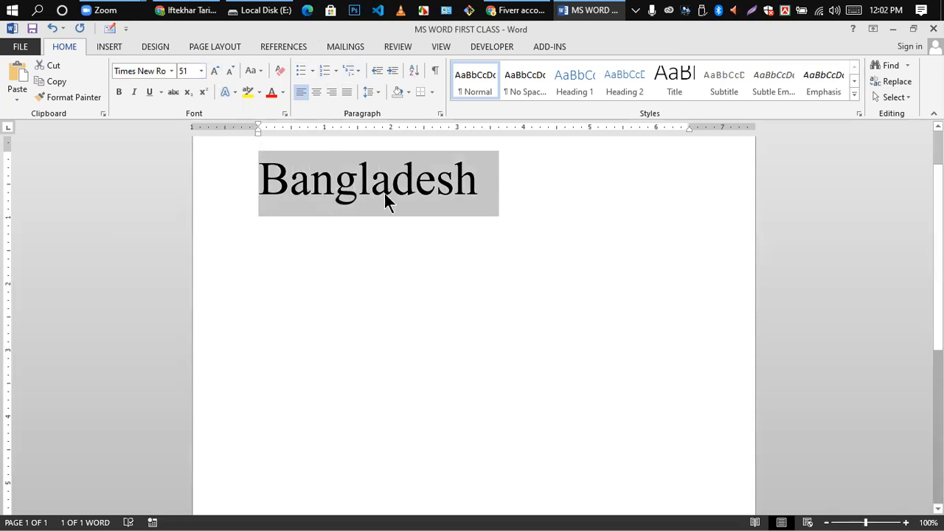
- Set Bangladesh to 14 pt from the font size list, then reselect the word
left_click(200, 65)
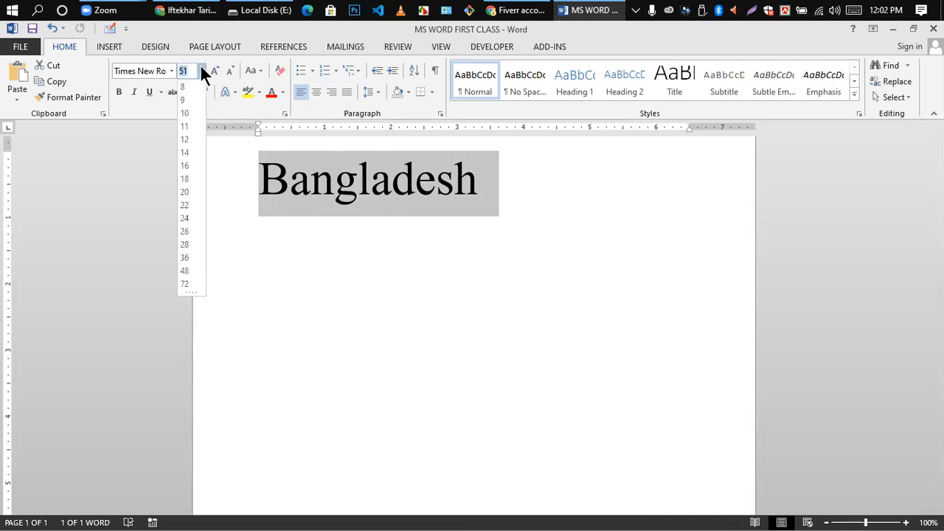
left_click(184, 152)
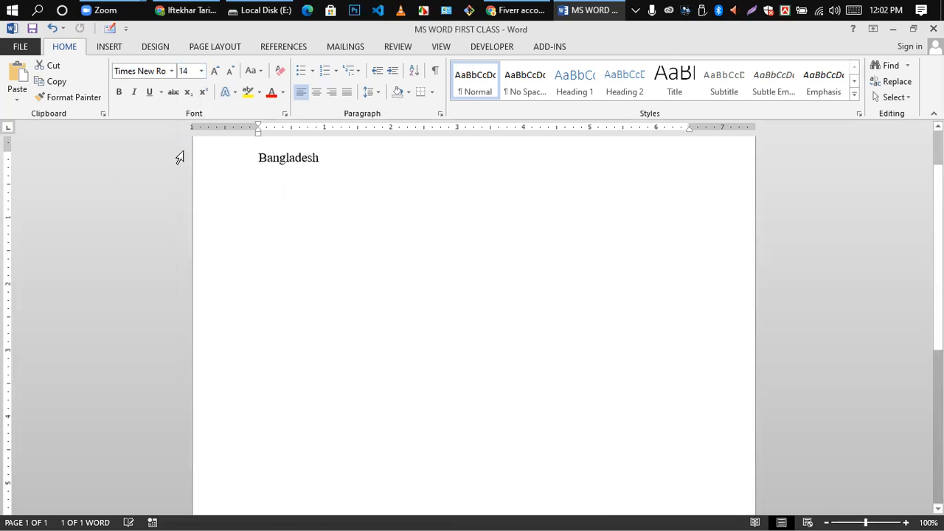
left_click(200, 71)
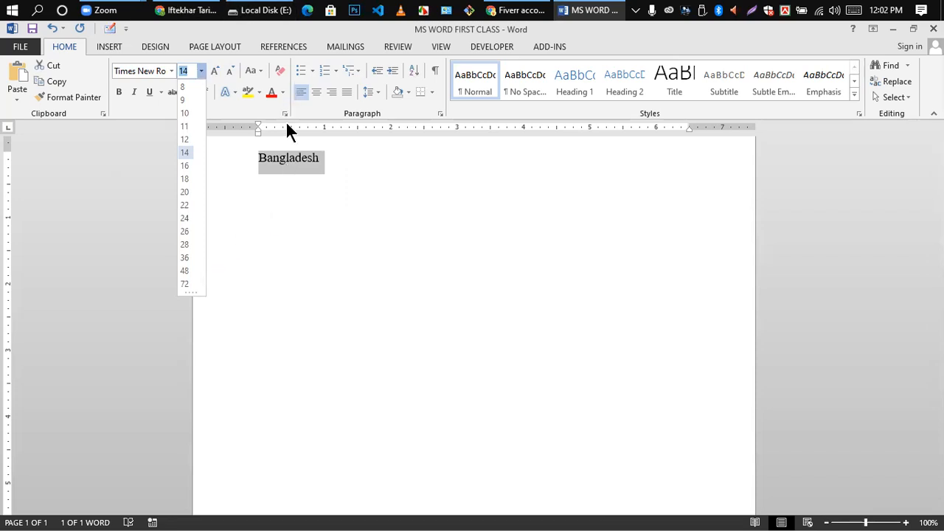
left_click(292, 167)
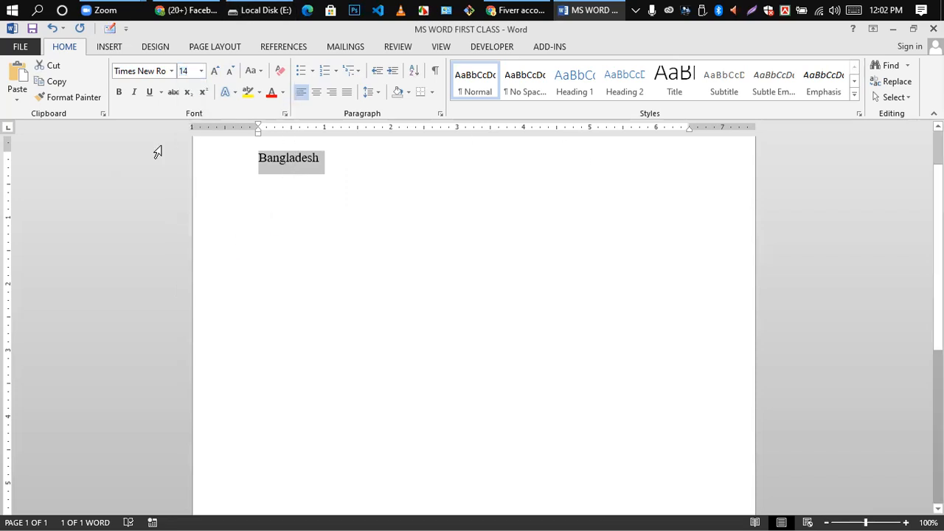
left_click(293, 168)
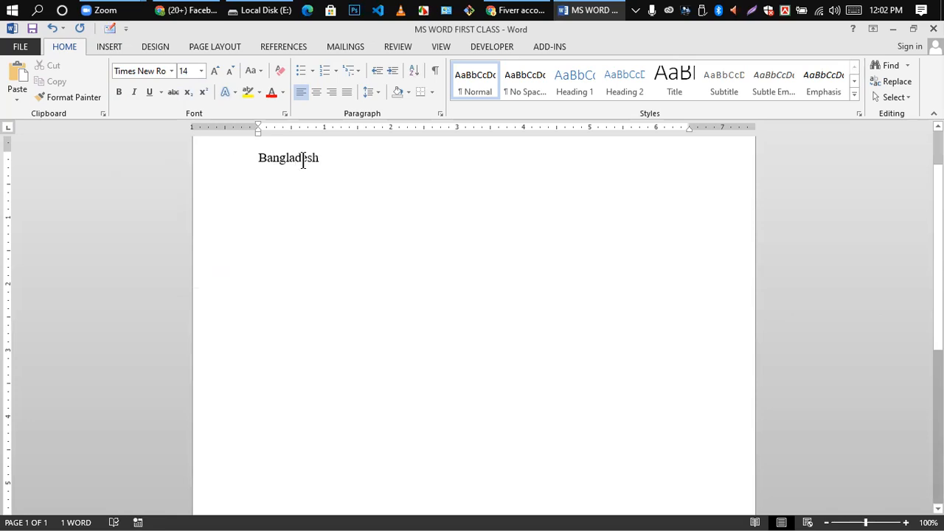
left_click_drag(254, 157, 325, 163)
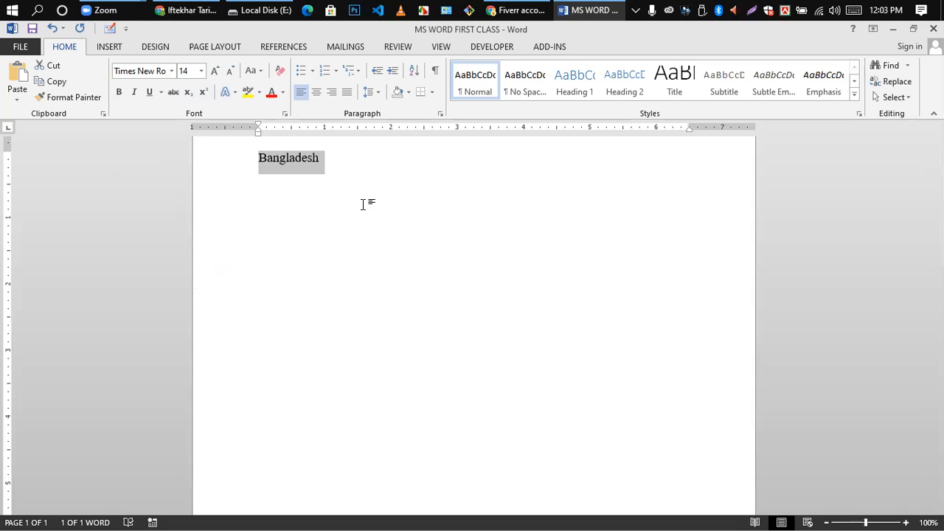
- Enlarge Bangladesh to 47 pt with Ctrl+], then shrink to about 30 pt with Ctrl+[
key("ctrl")
key("ctrl")
key("ctrl+bracketright")
key("ctrl+bracketright")
key("ctrl+bracketright")
key("ctrl+bracketright")
key("ctrl+bracketright")
key("ctrl+bracketright")
key("ctrl+bracketright")
key("ctrl+bracketright")
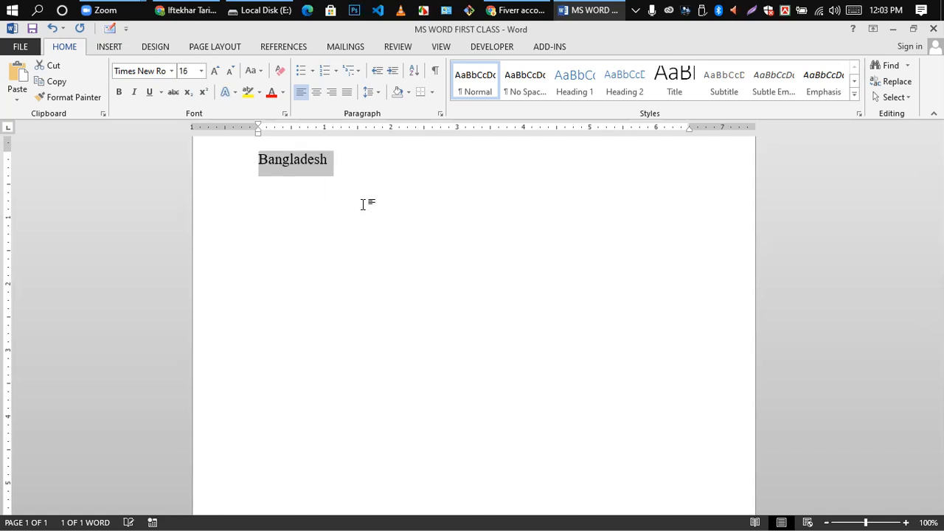
key("ctrl+bracketright")
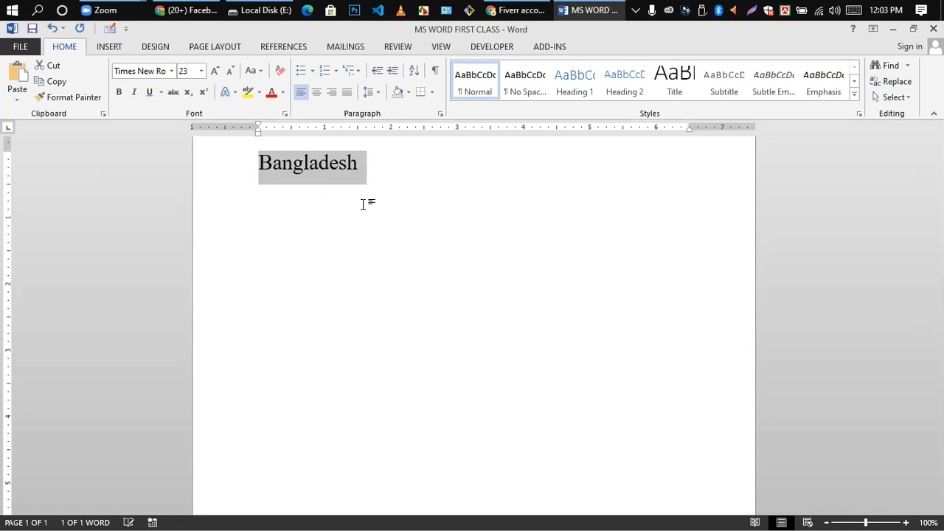
key("ctrl+bracketright")
key("ctrl+bracketright")
key("ctrl+bracketright")
key("ctrl+bracketright")
key("ctrl+bracketright")
key("ctrl+bracketright")
key("ctrl+bracketright")
key("ctrl+bracketright")
key("ctrl+bracketright")
key("ctrl+bracketright")
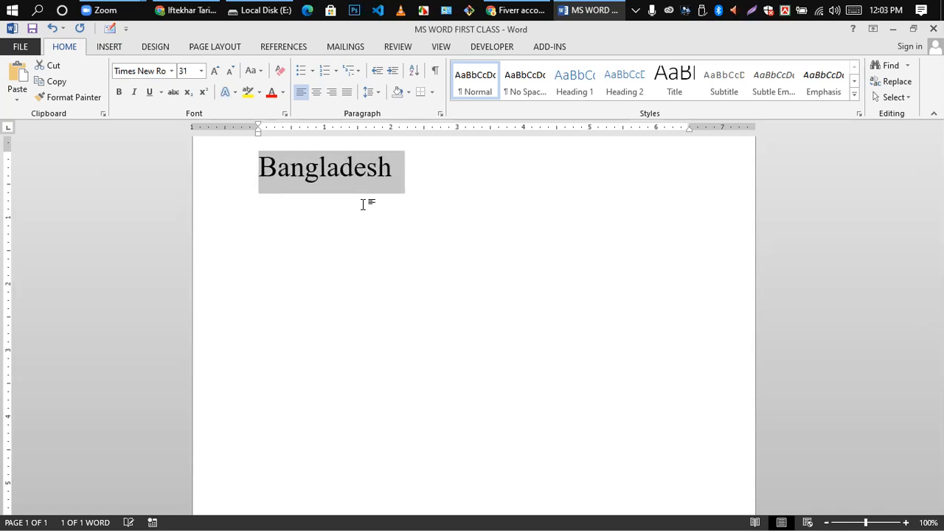
key("ctrl+bracketright")
key("ctrl+bracketright")
key("ctrl+bracketright")
key("ctrl+bracketright")
key("ctrl+bracketright")
key("ctrl+bracketright")
key("ctrl+bracketright")
key("ctrl+bracketright")
key("ctrl+bracketright")
key("ctrl+bracketright")
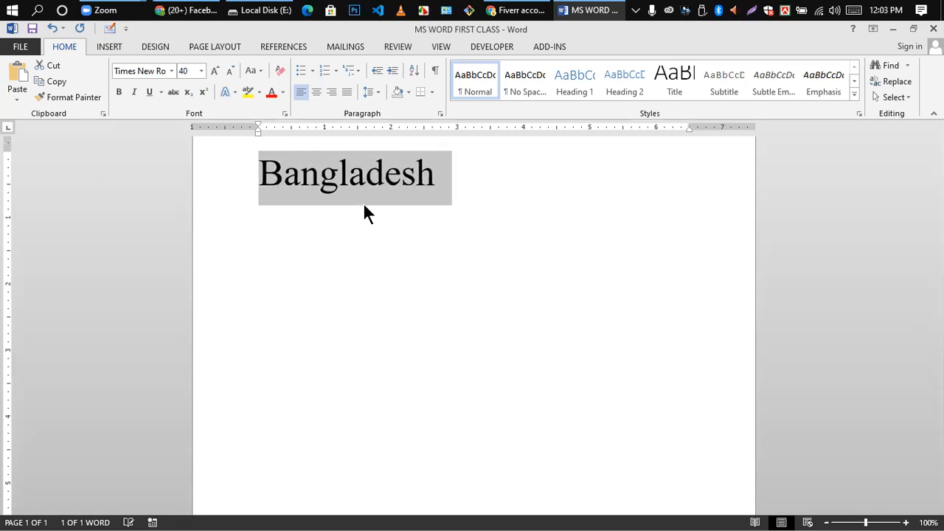
key("ctrl+bracketright")
key("ctrl+bracketright")
key("ctrl+bracketright")
key("ctrl+bracketright")
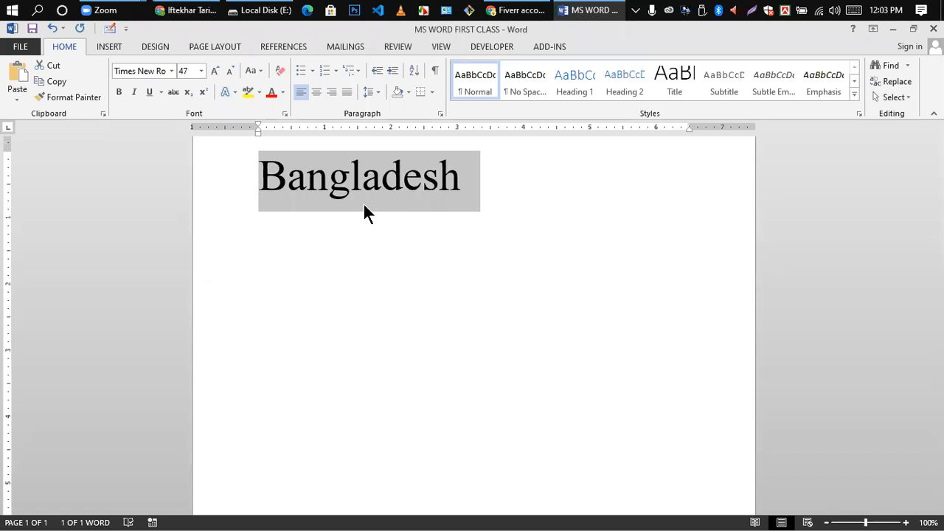
key("ctrl+bracketleft")
key("ctrl+bracketleft")
key("ctrl+bracketleft")
key("ctrl+bracketleft")
key("ctrl+bracketleft")
key("ctrl+bracketleft")
key("ctrl+bracketleft")
key("ctrl+bracketleft")
key("ctrl+bracketleft")
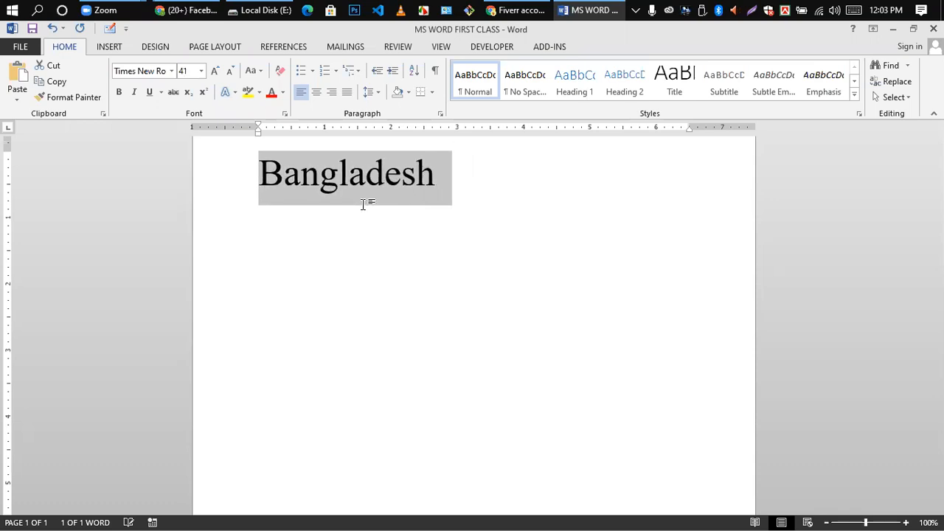
key("ctrl+bracketleft")
key("ctrl+bracketleft")
key("ctrl+bracketleft")
key("ctrl+bracketleft")
key("ctrl+bracketleft")
key("ctrl+bracketleft")
key("ctrl+bracketleft")
key("ctrl+bracketleft")
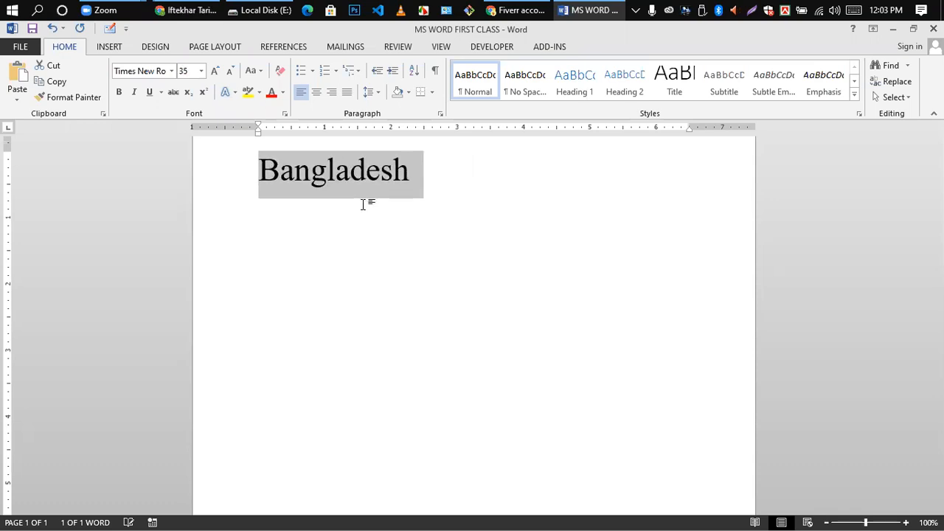
key("ctrl+bracketleft")
key("ctrl+bracketleft")
key("ctrl+bracketleft")
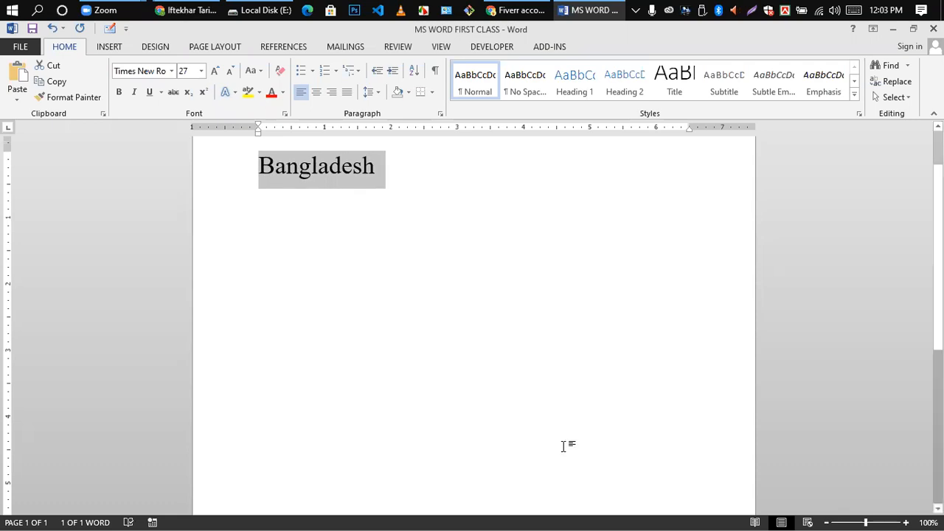
left_click(250, 211)
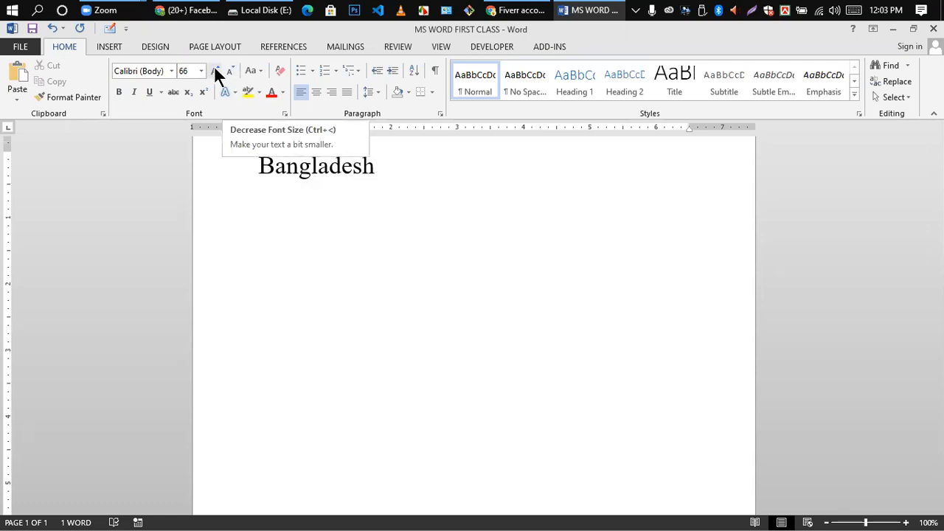
- Grow Bangladesh to 90 pt with Grow Font, then shrink it to 24 pt
left_click_drag(262, 163, 373, 171)
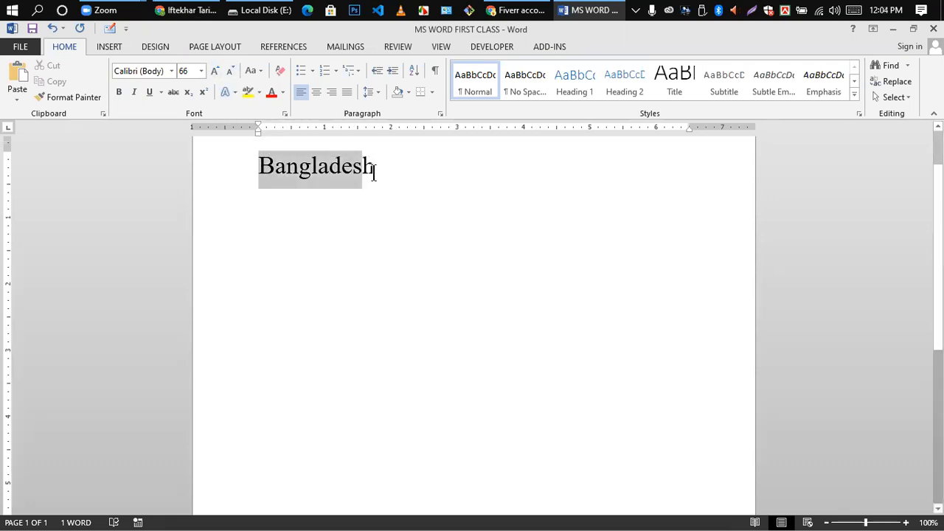
left_click(215, 72)
left_click(216, 73)
left_click(215, 73)
left_click(215, 73)
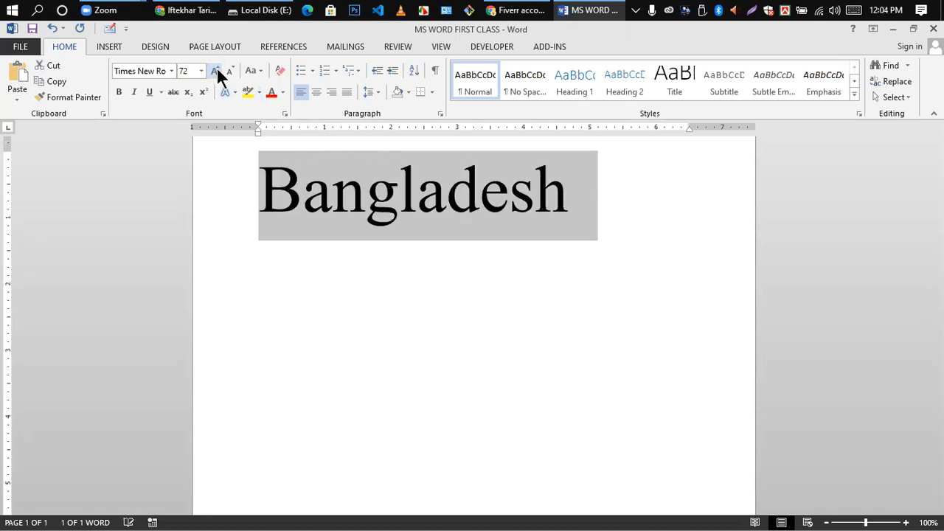
left_click(217, 73)
left_click(216, 72)
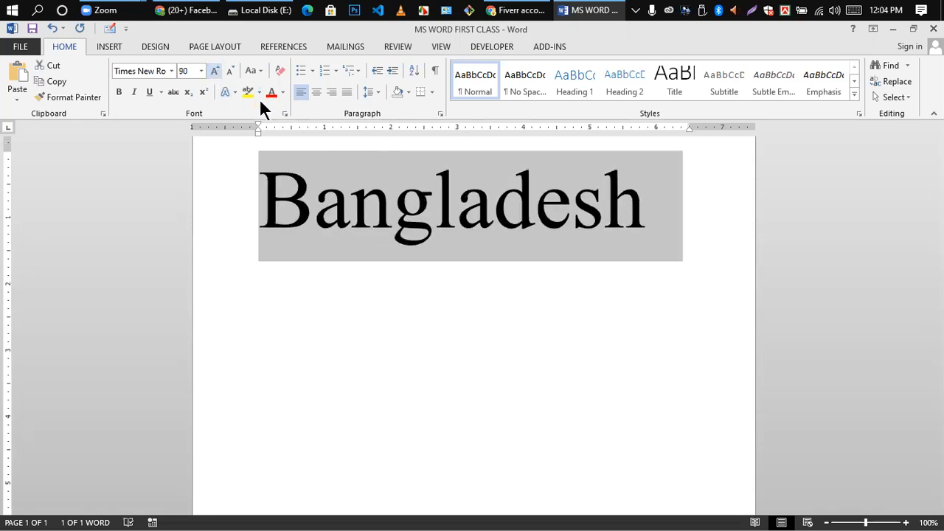
left_click(231, 70)
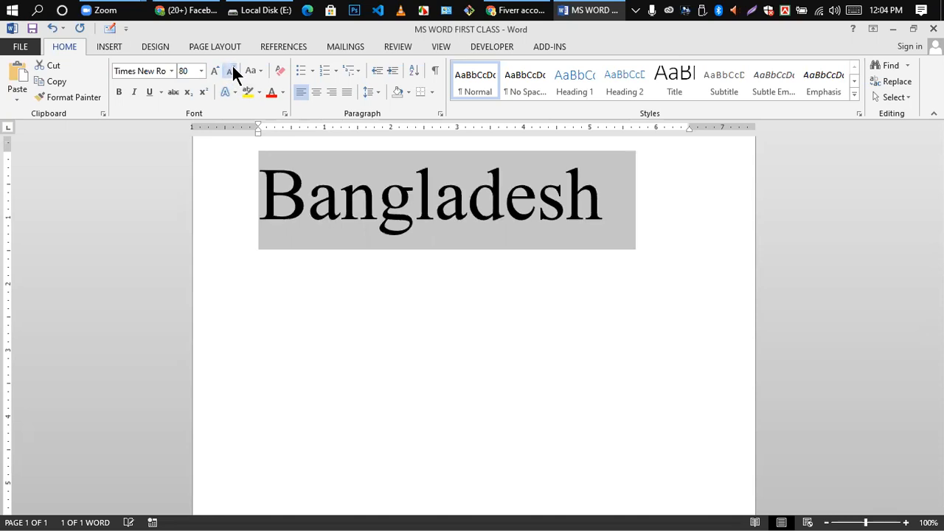
left_click(231, 70)
left_click(231, 70)
left_click(230, 70)
left_click(231, 70)
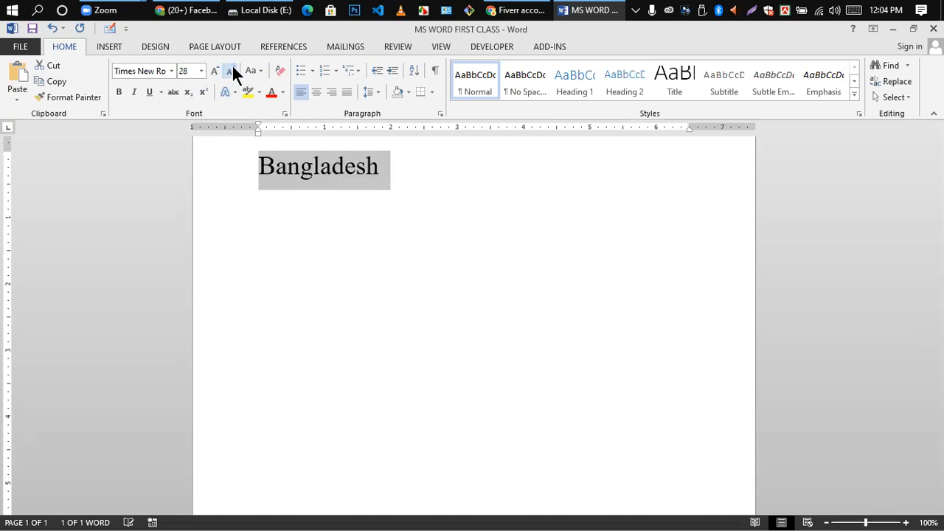
left_click(231, 70)
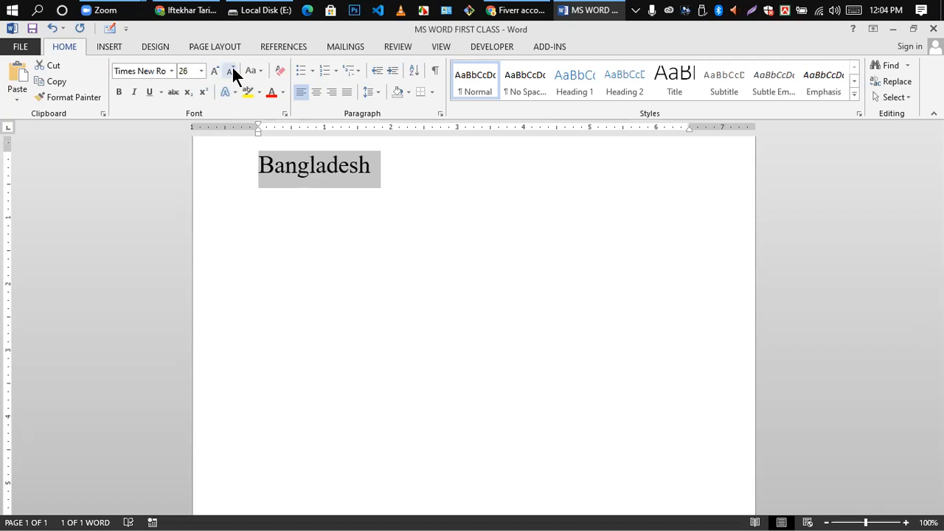
left_click(231, 70)
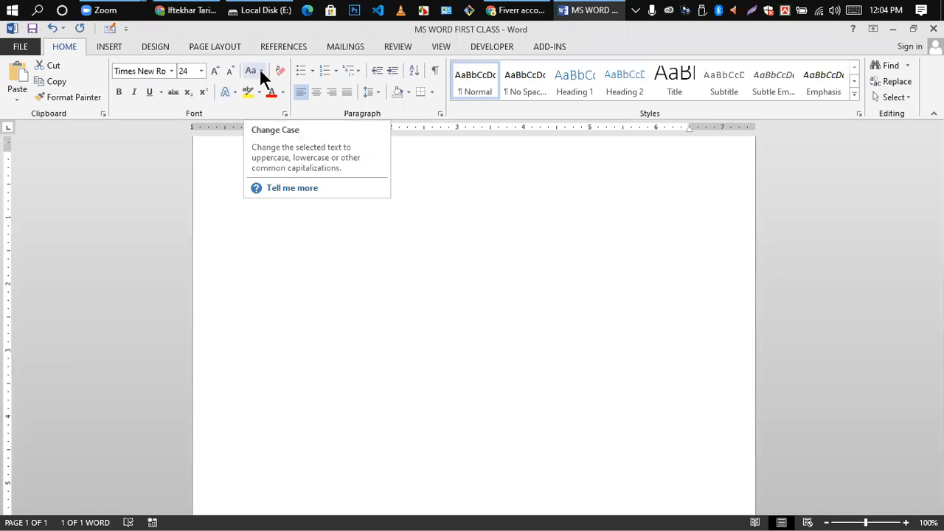
left_click(259, 71)
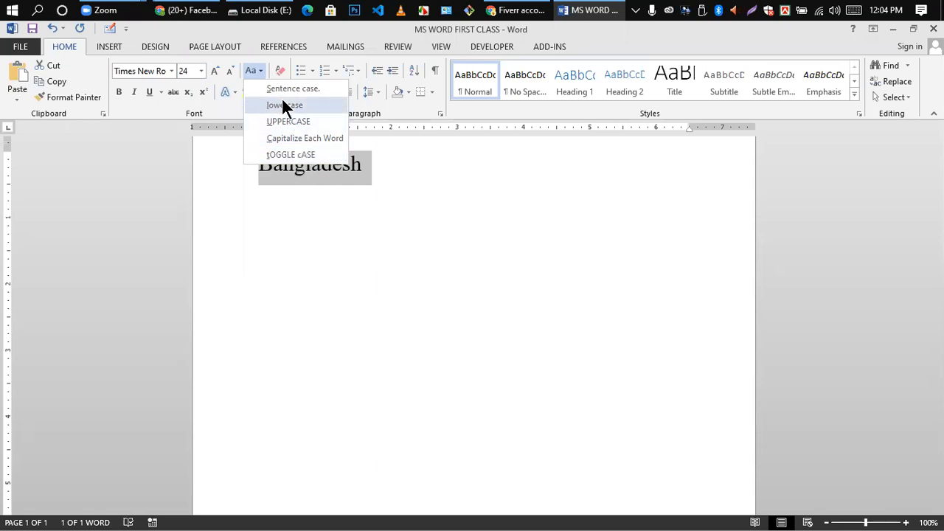
left_click(327, 193)
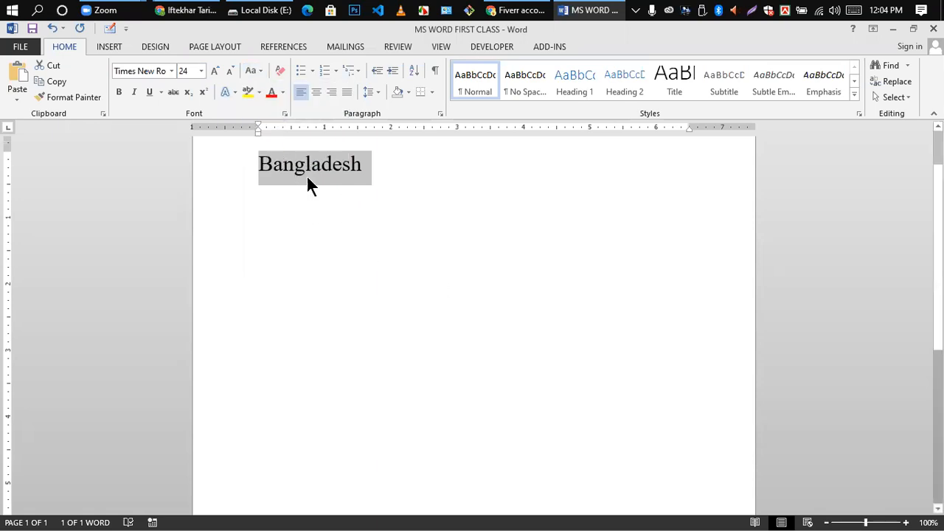
left_click(281, 166)
left_click(245, 166)
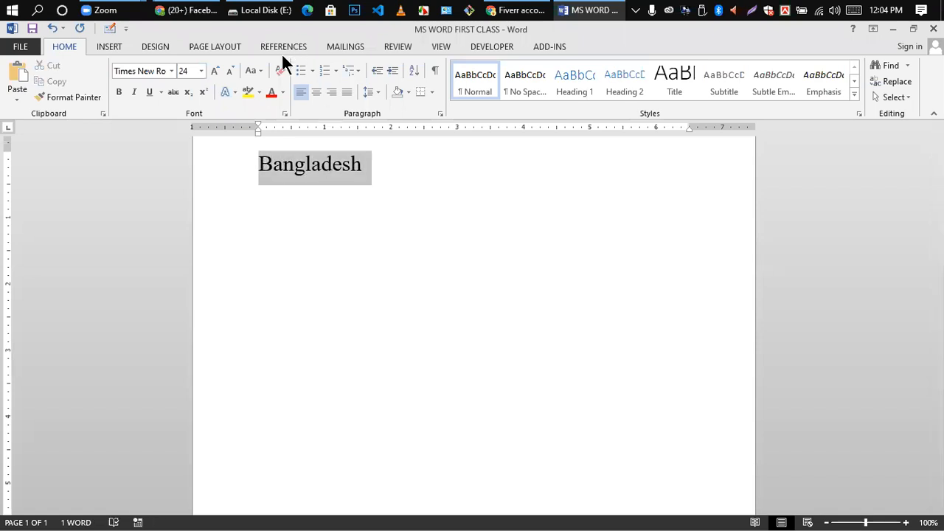
left_click(259, 71)
left_click(284, 88)
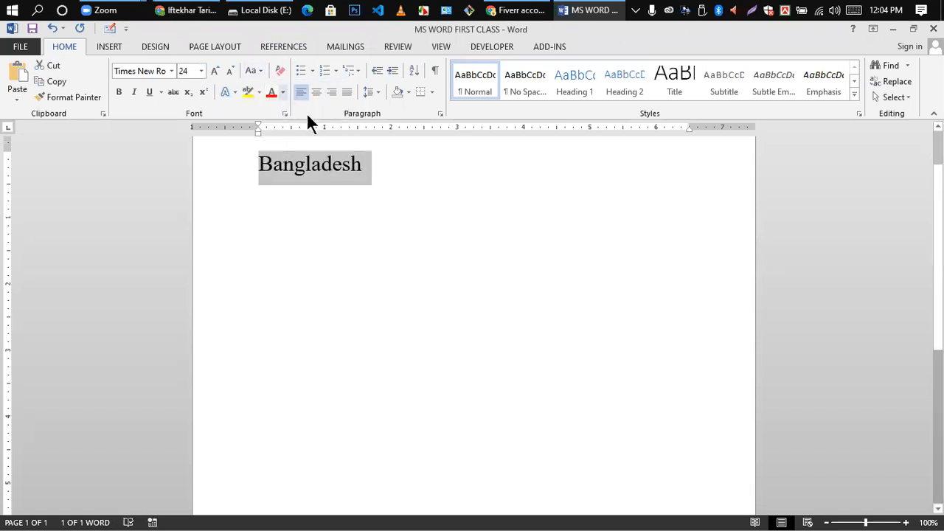
left_click(342, 173)
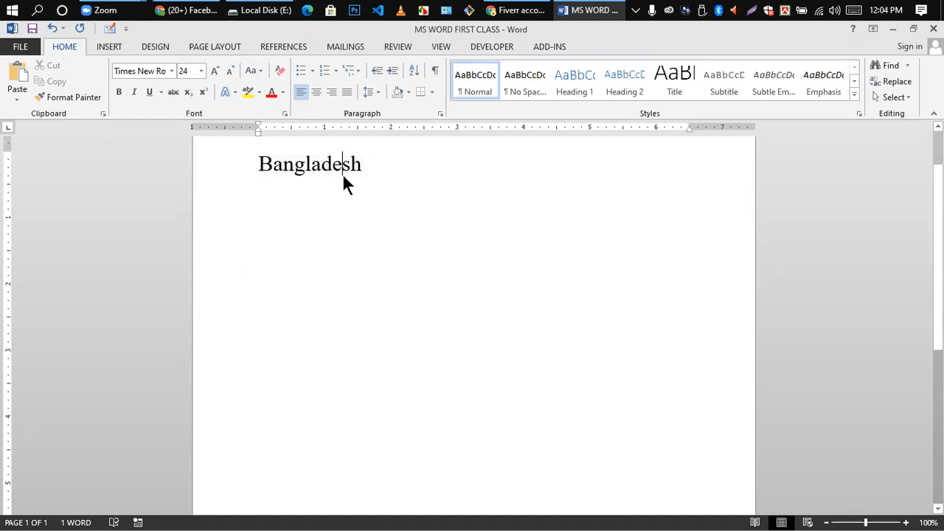
left_click(275, 199)
left_click_drag(261, 170, 384, 169)
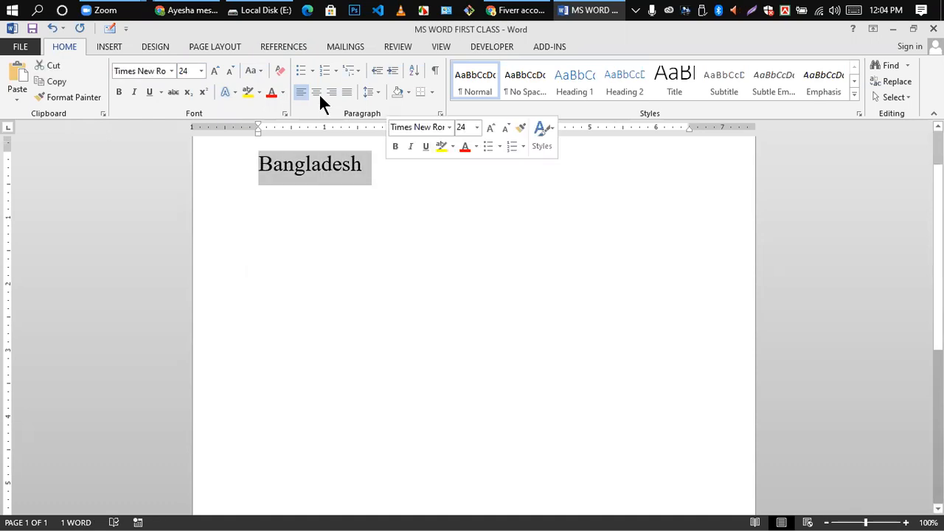
left_click(260, 70)
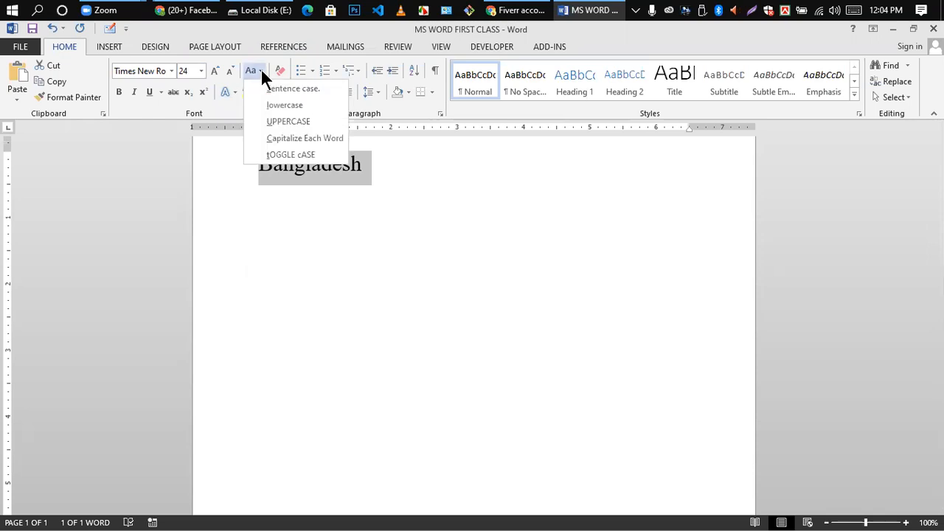
left_click(284, 103)
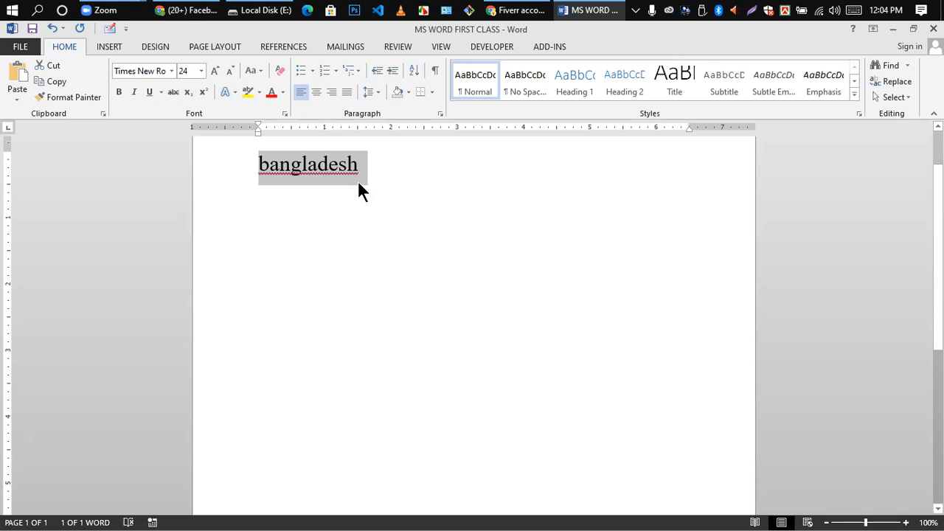
left_click(262, 68)
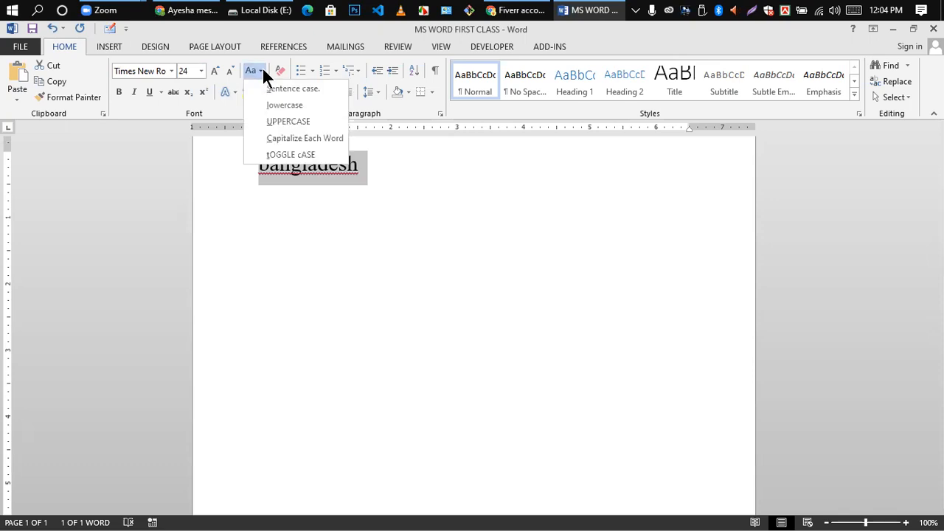
left_click(286, 125)
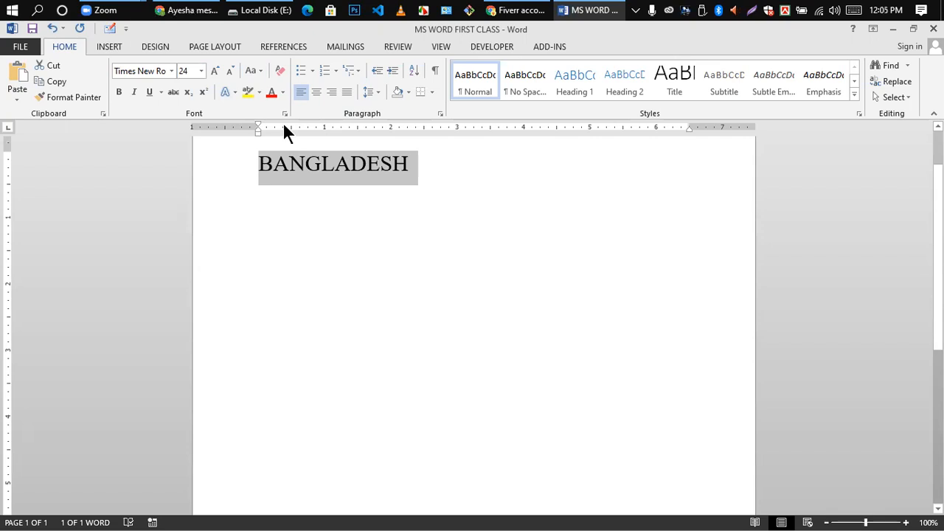
left_click(260, 71)
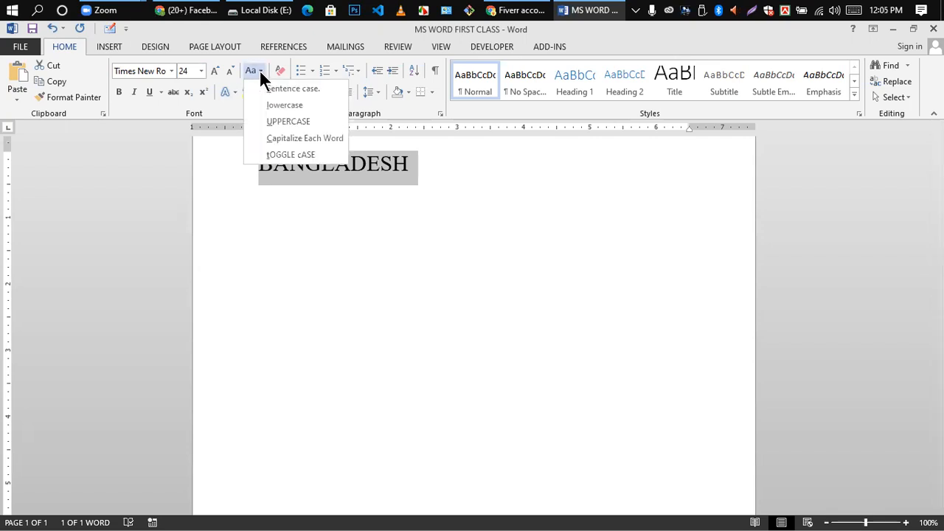
left_click(292, 138)
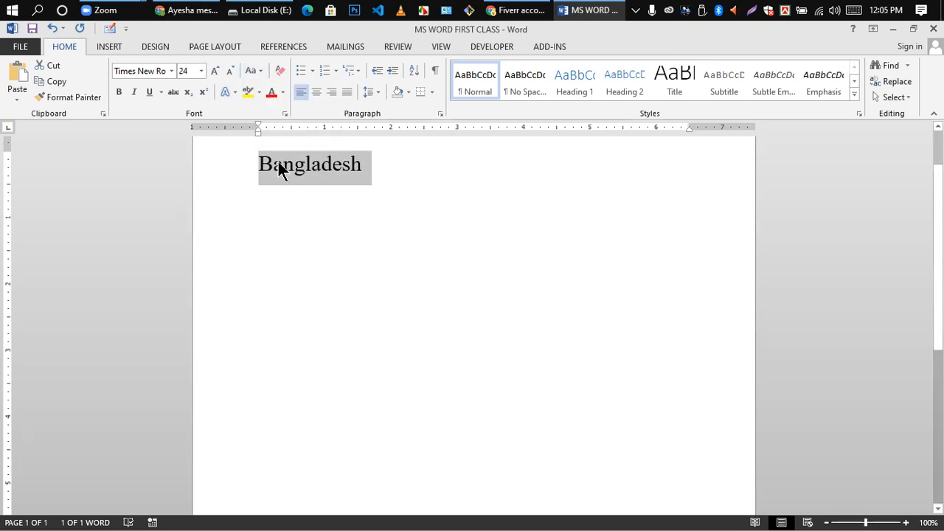
left_click(272, 167)
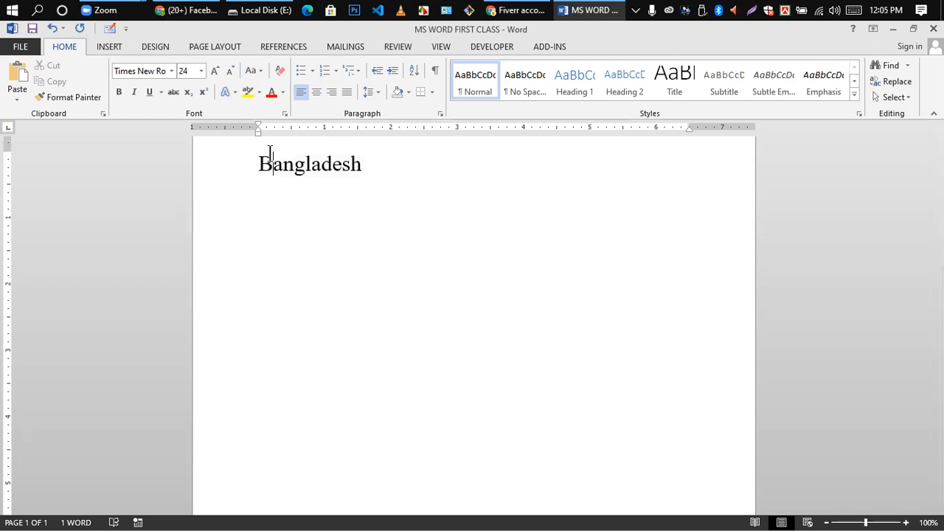
left_click_drag(260, 164, 367, 172)
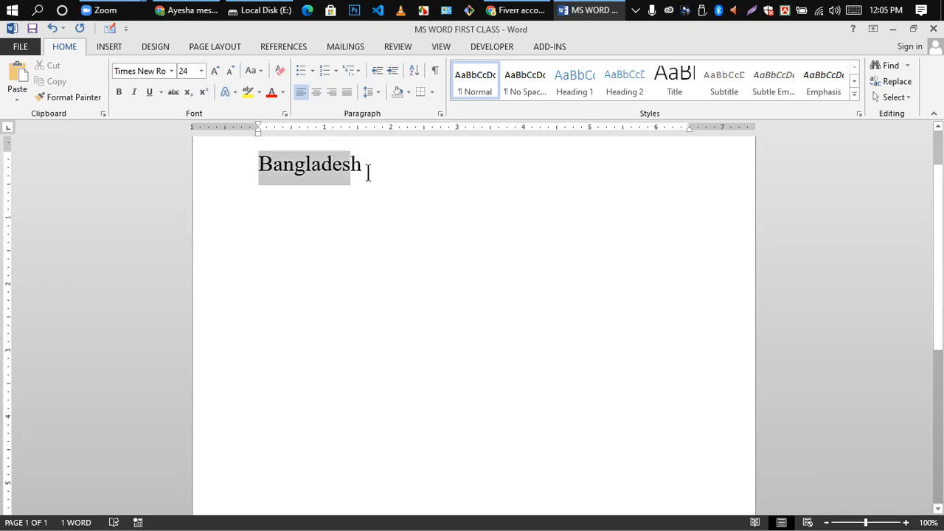
left_click(258, 72)
left_click(291, 154)
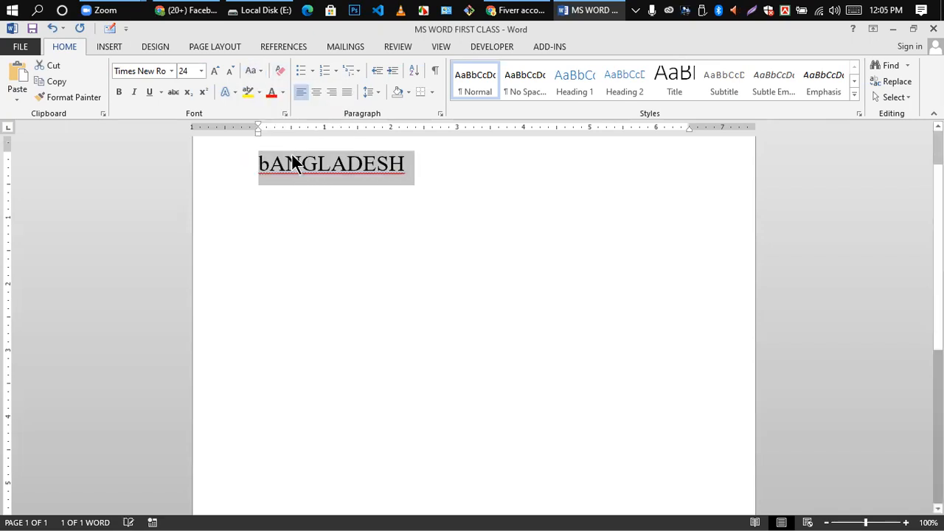
left_click(269, 167)
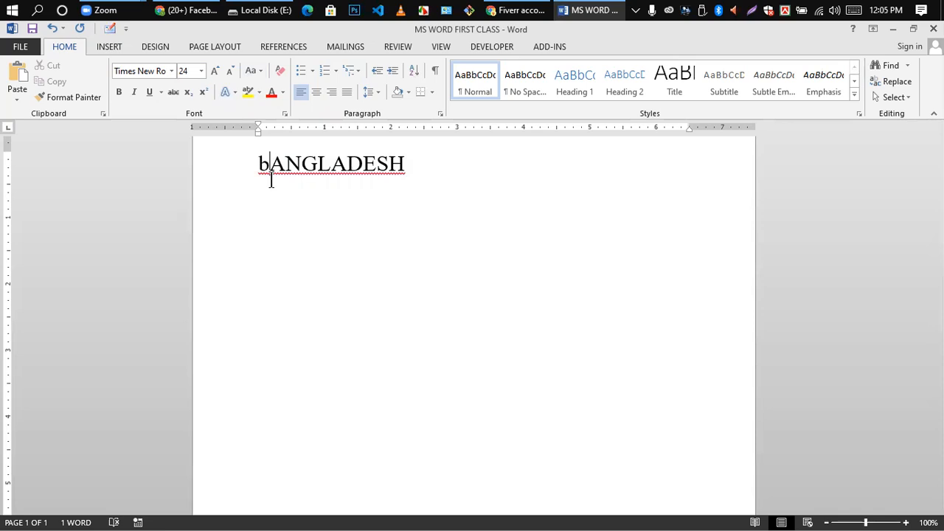
key("ctrl+z")
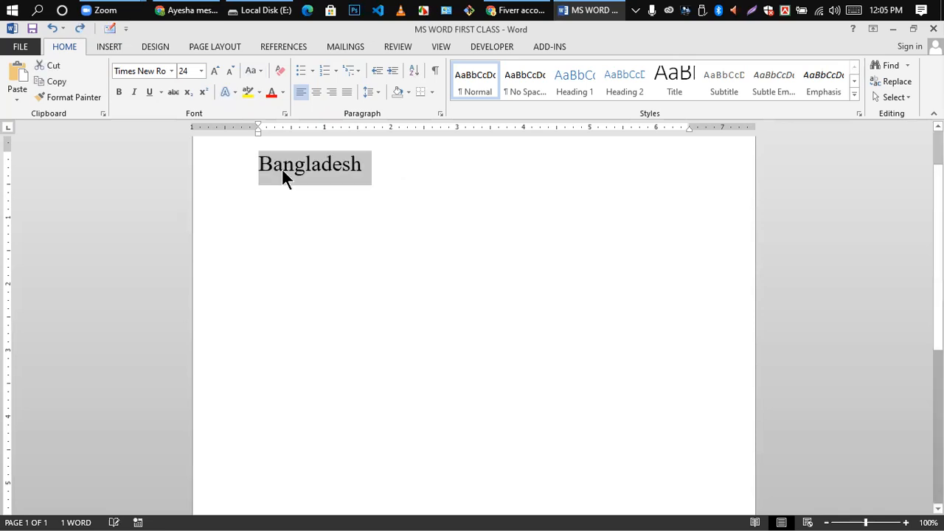
left_click(312, 207)
left_click_drag(259, 164, 337, 165)
left_click(424, 305)
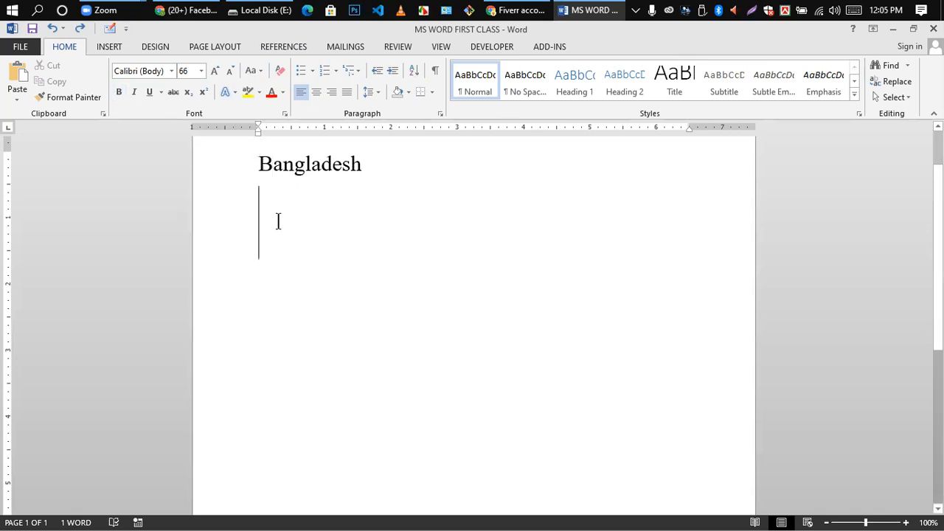
left_click(362, 164)
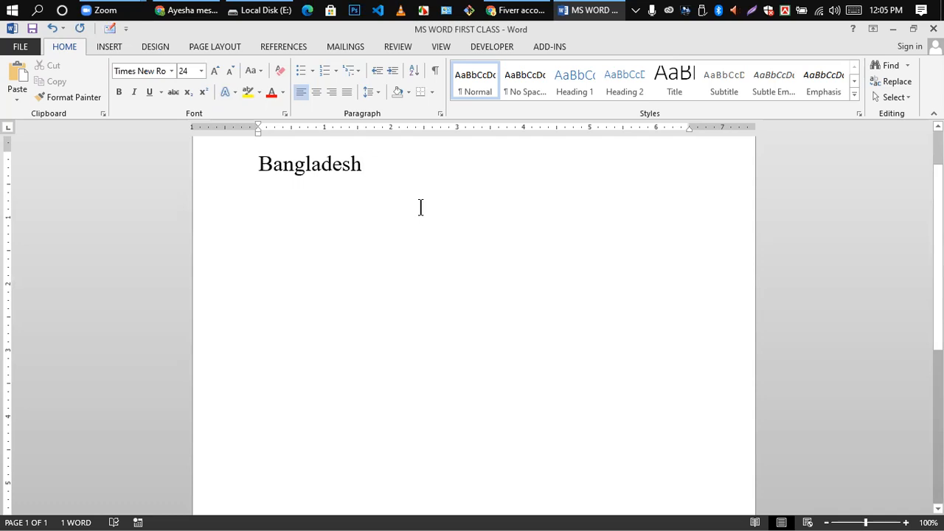
left_click(266, 163)
double_click(281, 163)
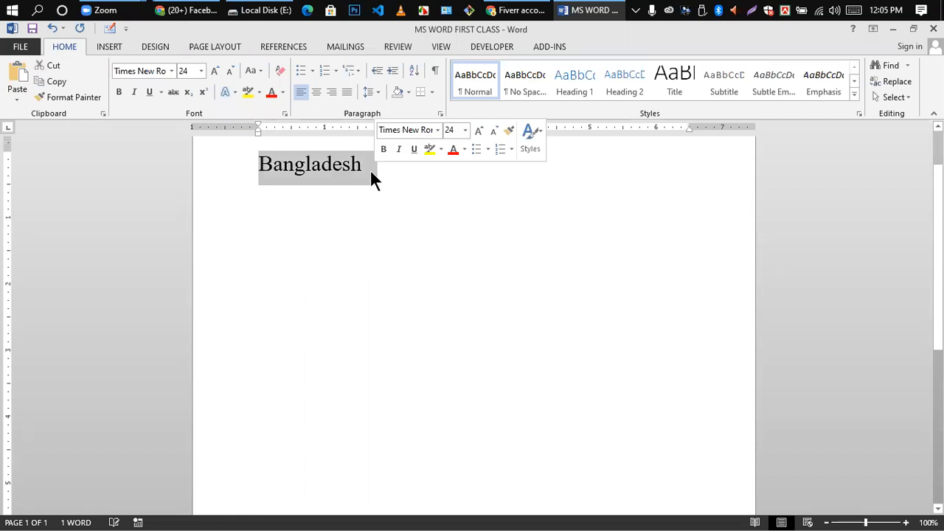
left_click(118, 92)
left_click(322, 171)
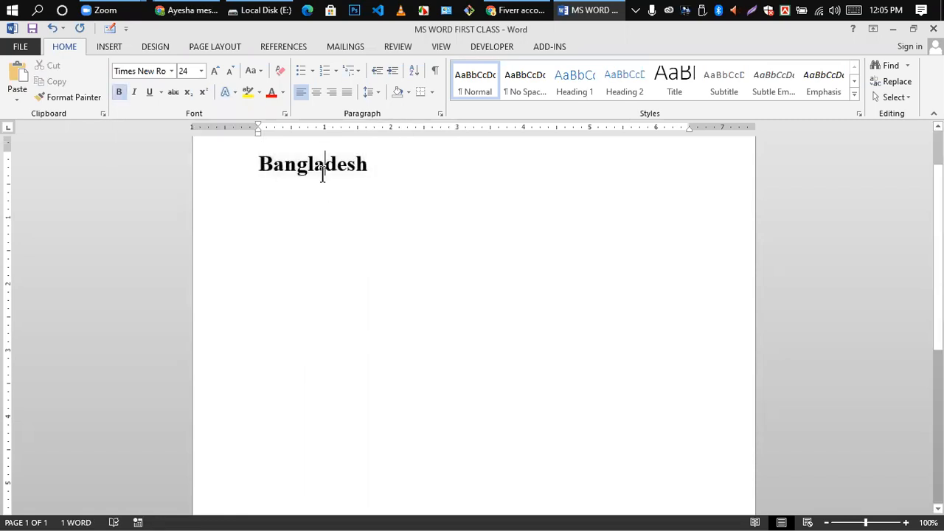
left_click(258, 171)
left_click_drag(260, 172, 374, 175)
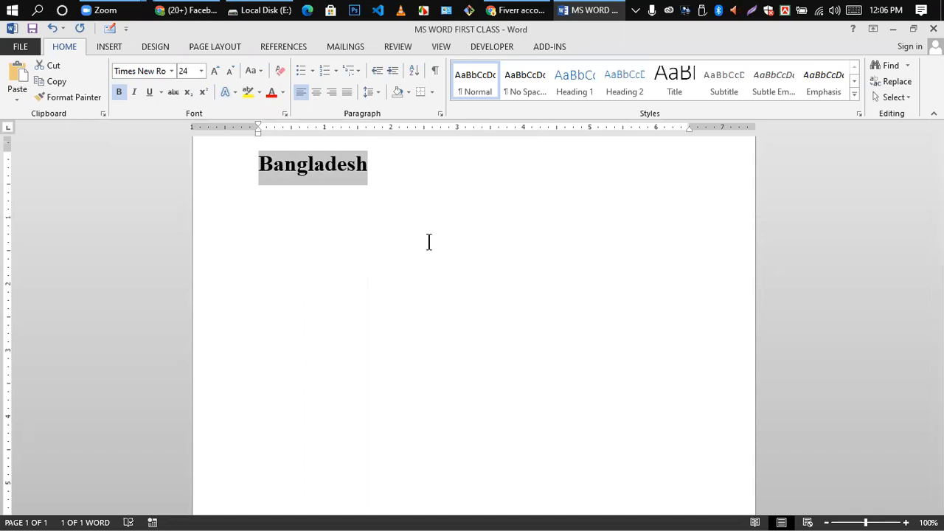
key("ctrl+b")
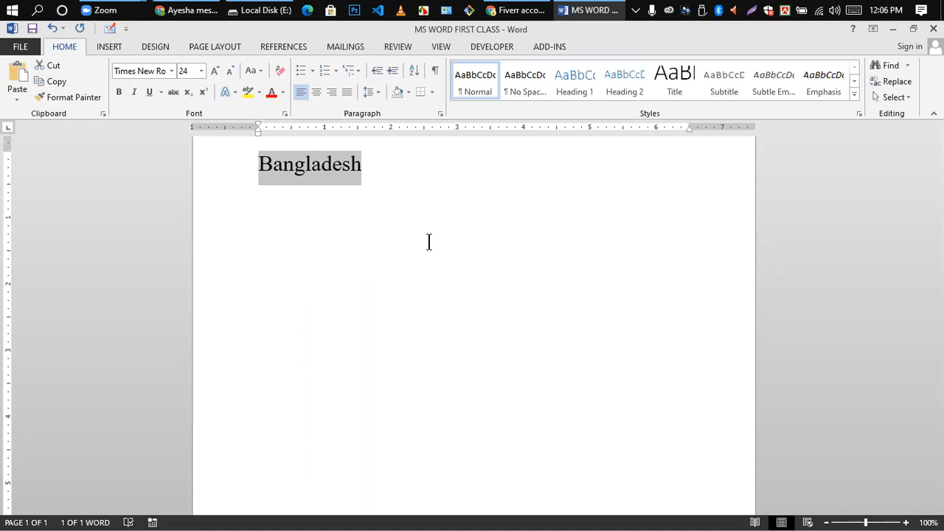
key("ctrl+b")
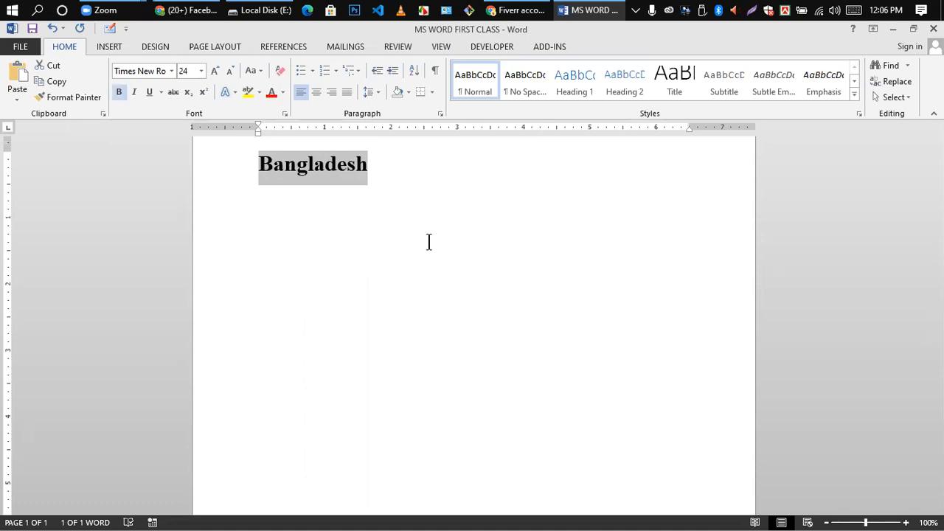
key("ctrl+b")
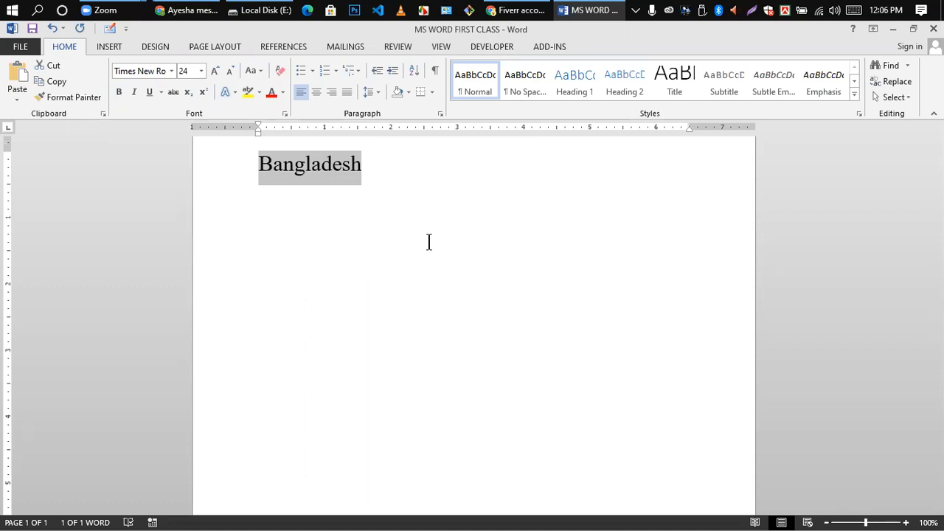
- Italicize Bangladesh and enlarge it to 41 pt with Ctrl+]
left_click(295, 221)
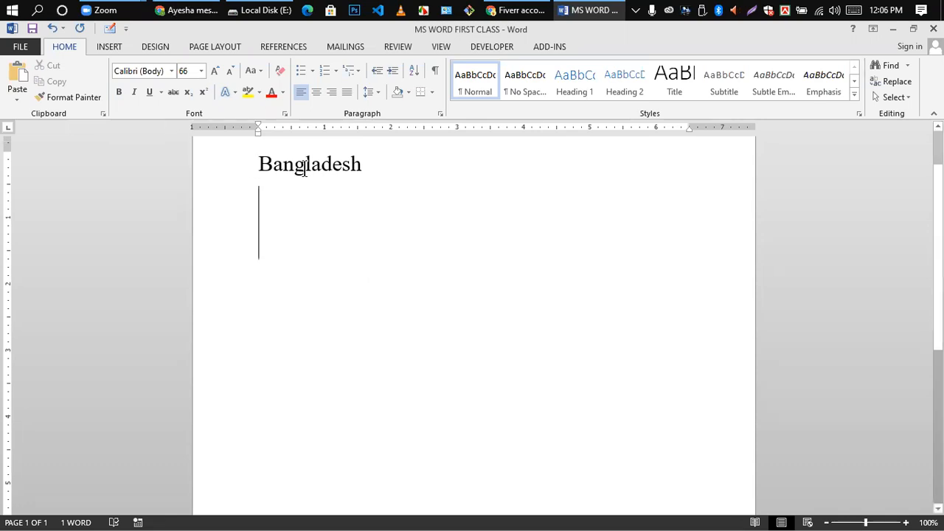
left_click_drag(259, 165, 362, 165)
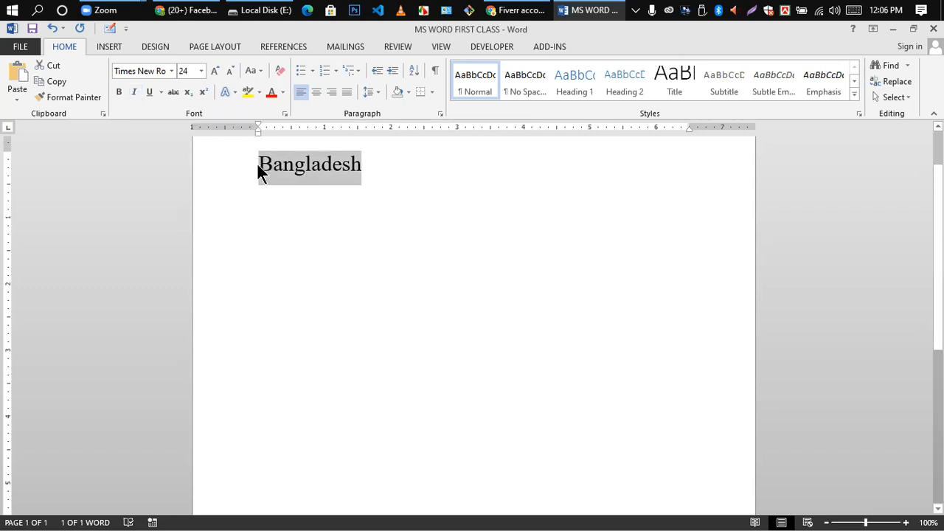
left_click(133, 92)
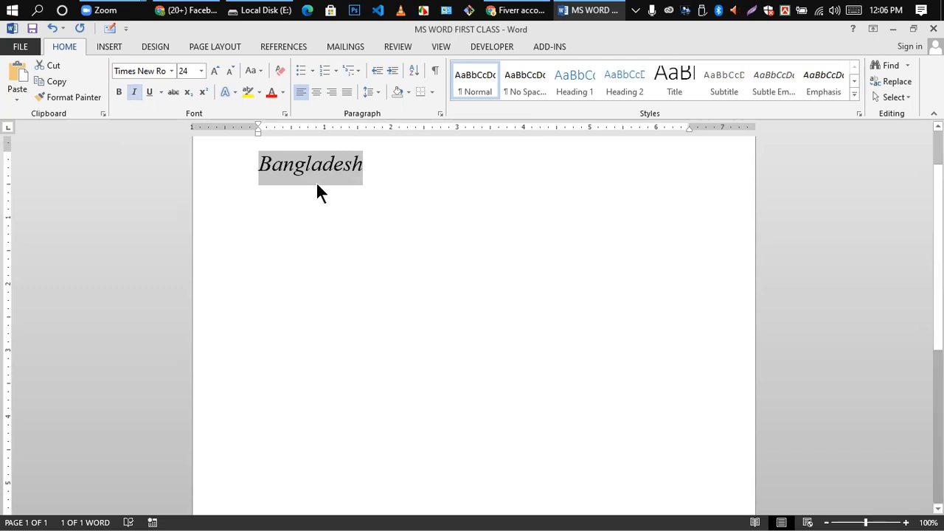
left_click(284, 167)
left_click_drag(258, 163, 406, 167)
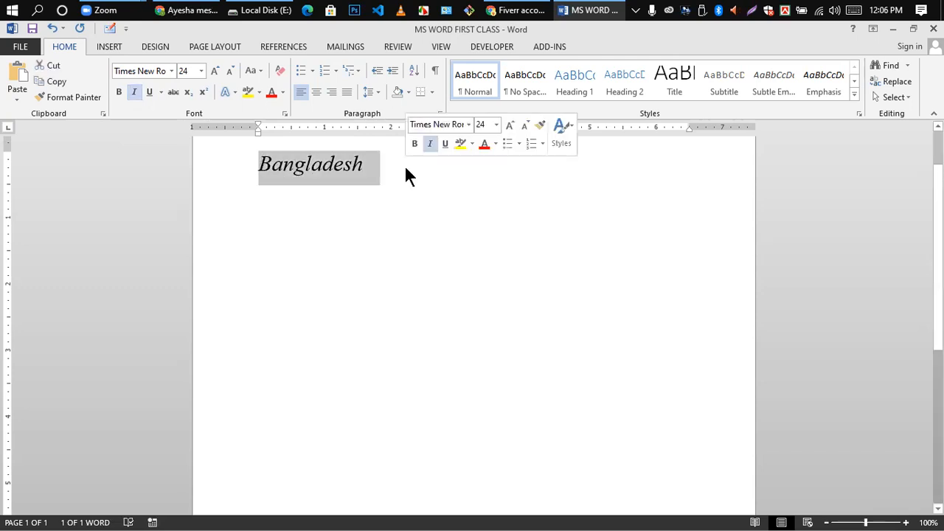
key("ctrl+bracketright")
key("ctrl+bracketright")
key("ctrl+bracketright")
key("ctrl+bracketright")
key("ctrl+bracketright")
key("ctrl+bracketright")
key("ctrl+bracketright")
key("ctrl+bracketright")
key("ctrl+bracketright")
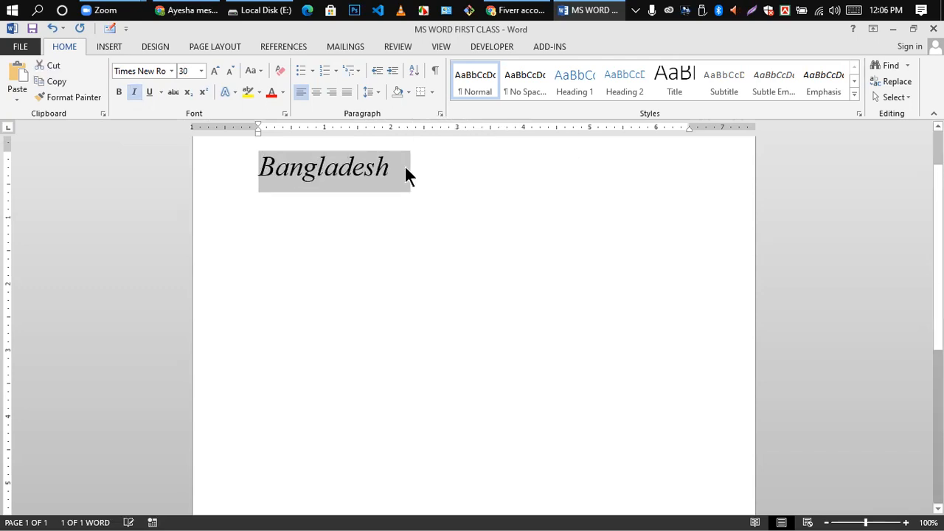
key("ctrl+bracketright")
key("ctrl+bracketright")
key("ctrl+bracketright")
key("ctrl+bracketright")
key("ctrl+bracketright")
key("ctrl+bracketright")
key("ctrl+bracketright")
key("ctrl+bracketright")
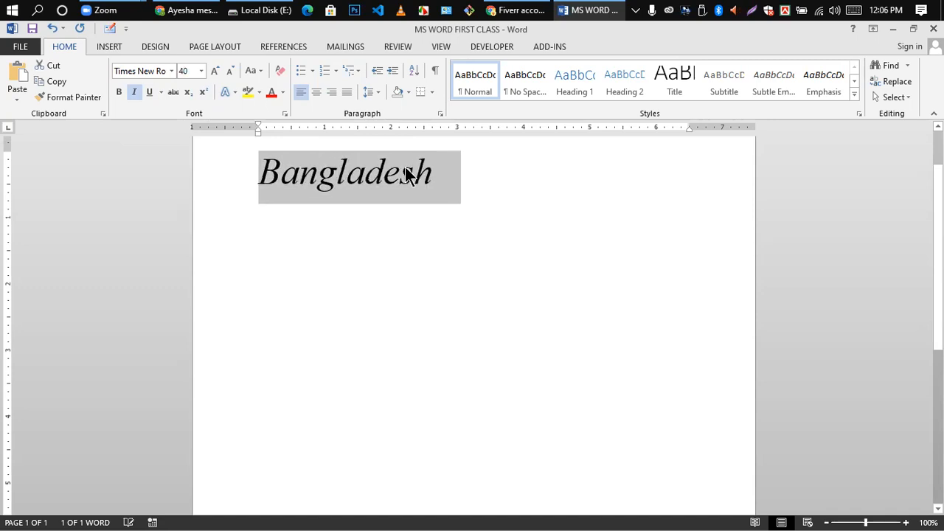
left_click(409, 176)
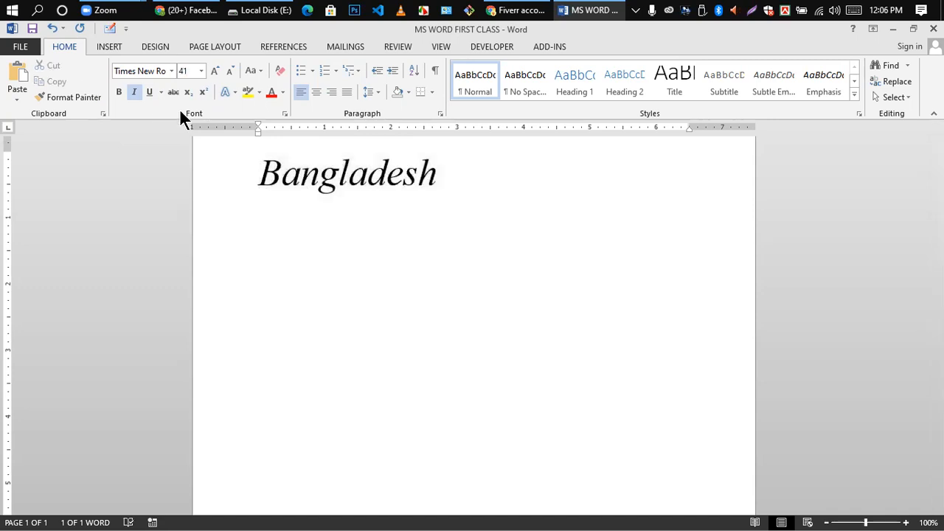
- Toggle italic on and off Bangladesh, leaving it upright
left_click(258, 183)
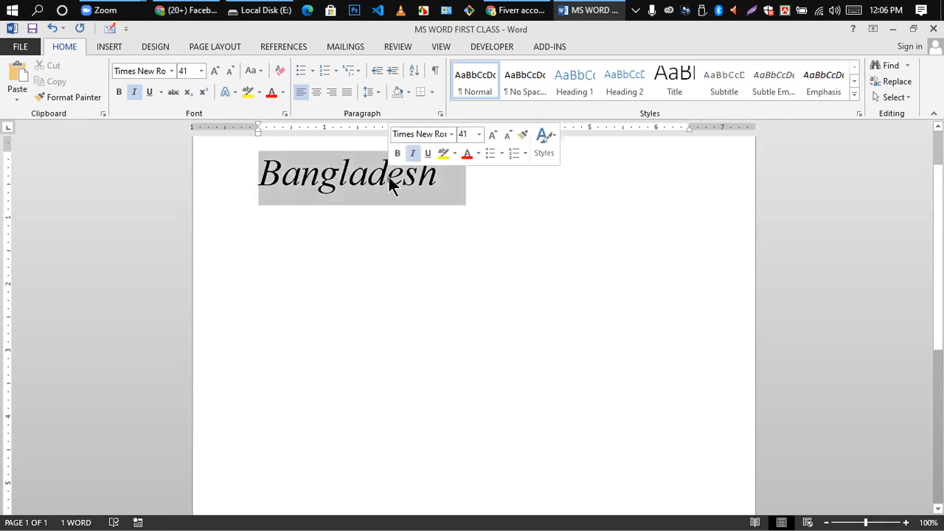
left_click(134, 93)
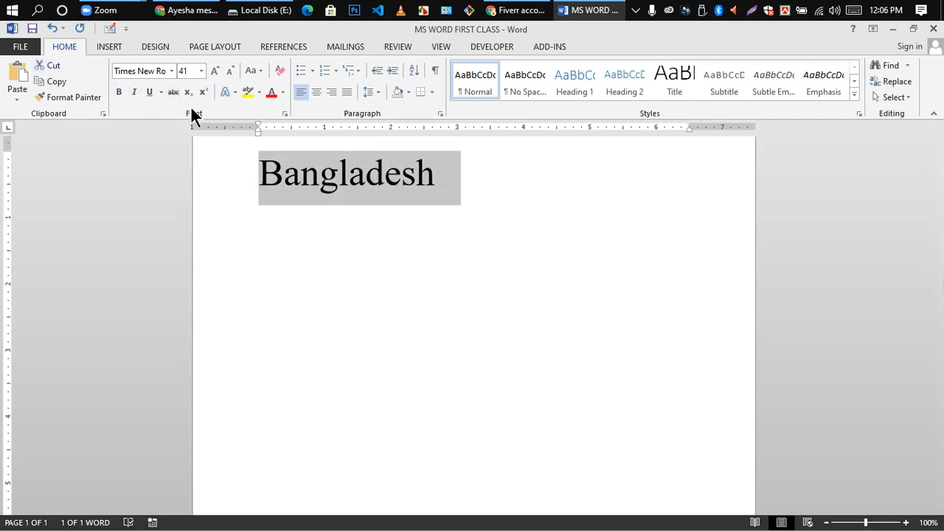
left_click(135, 93)
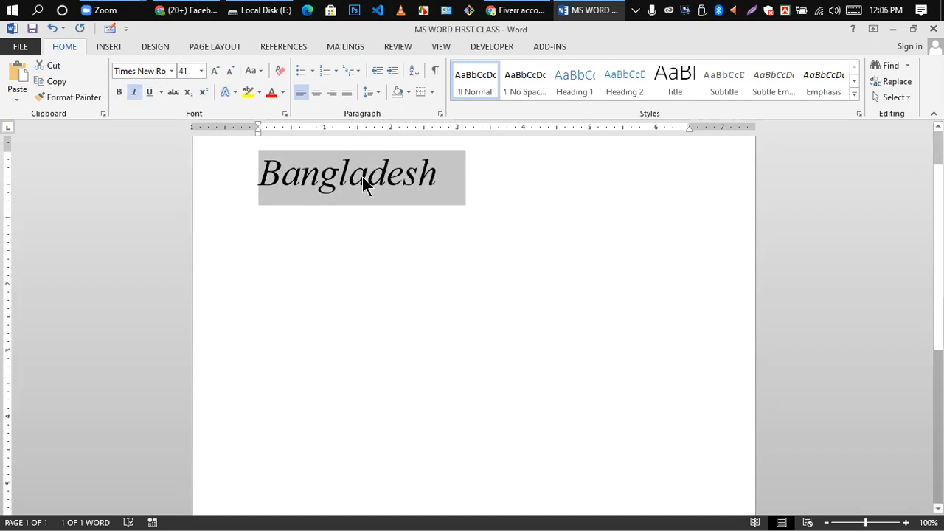
left_click(135, 93)
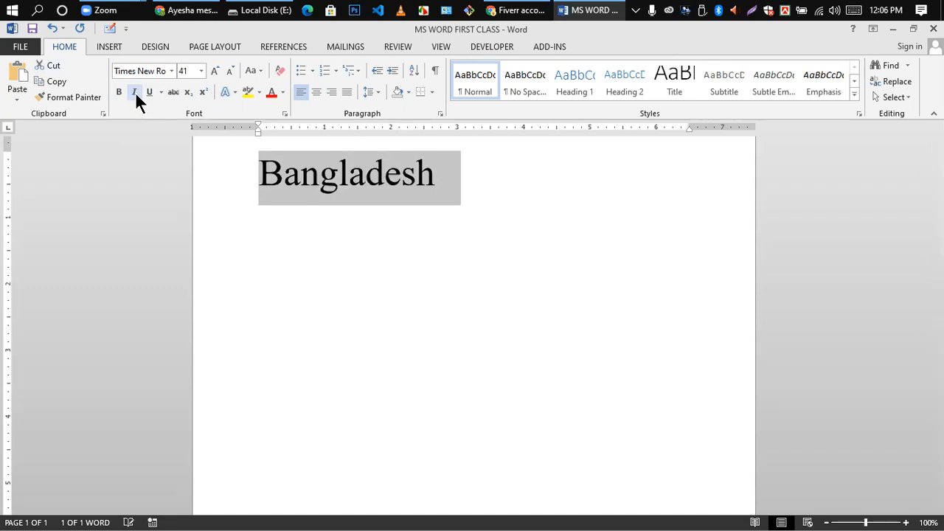
left_click(352, 206)
left_click_drag(276, 182, 470, 169)
left_click(318, 327)
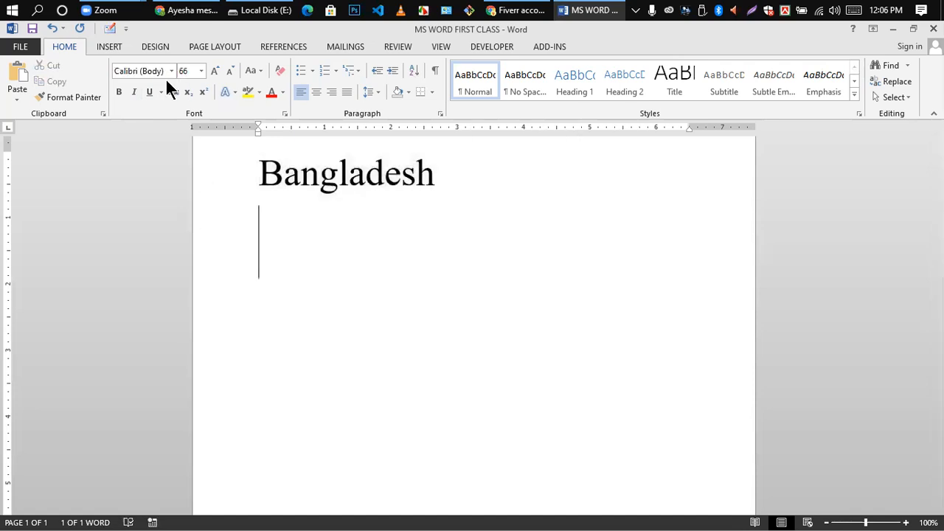
- Apply a single underline to Bangladesh, then remove it
left_click(160, 93)
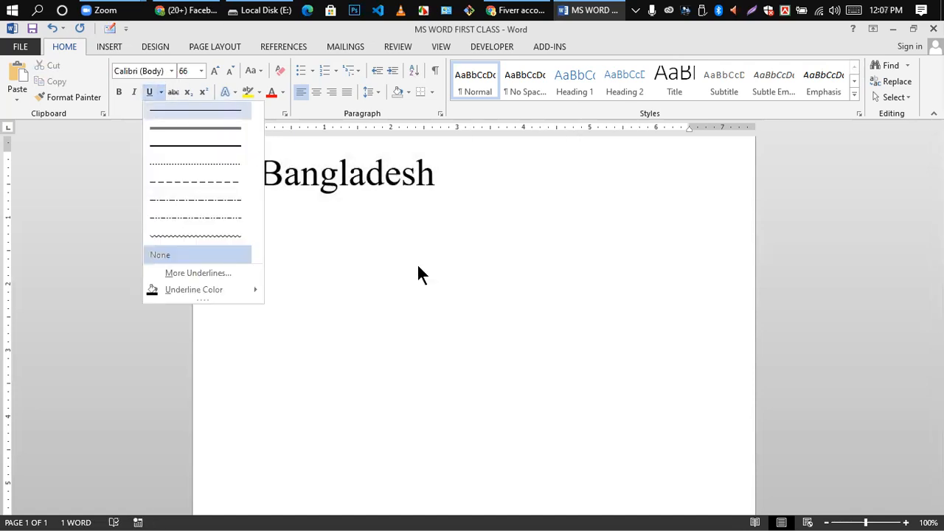
left_click(392, 225)
left_click_drag(263, 177, 430, 180)
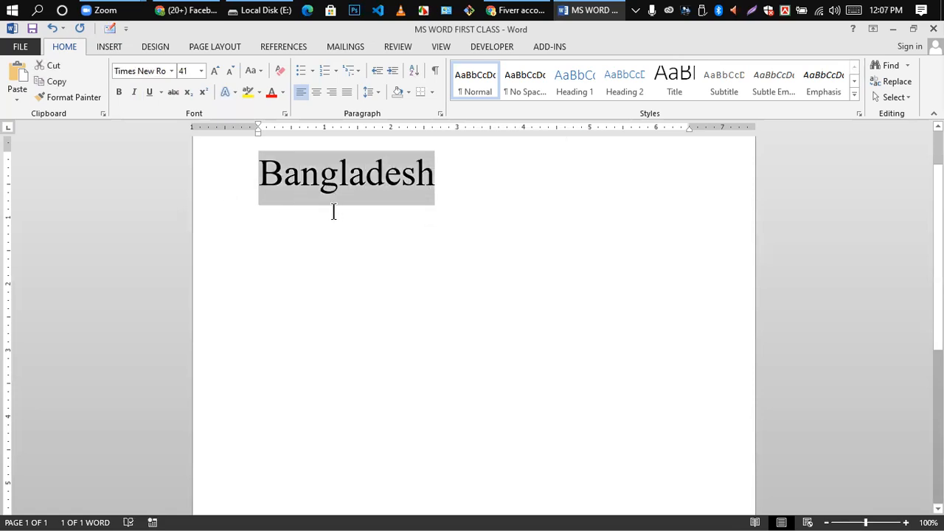
left_click(364, 239)
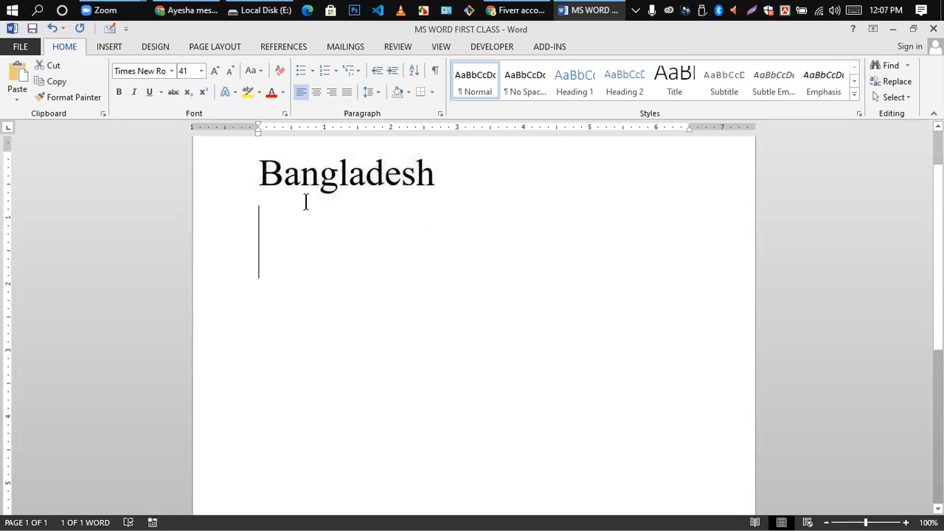
left_click_drag(260, 178, 436, 184)
left_click(152, 91)
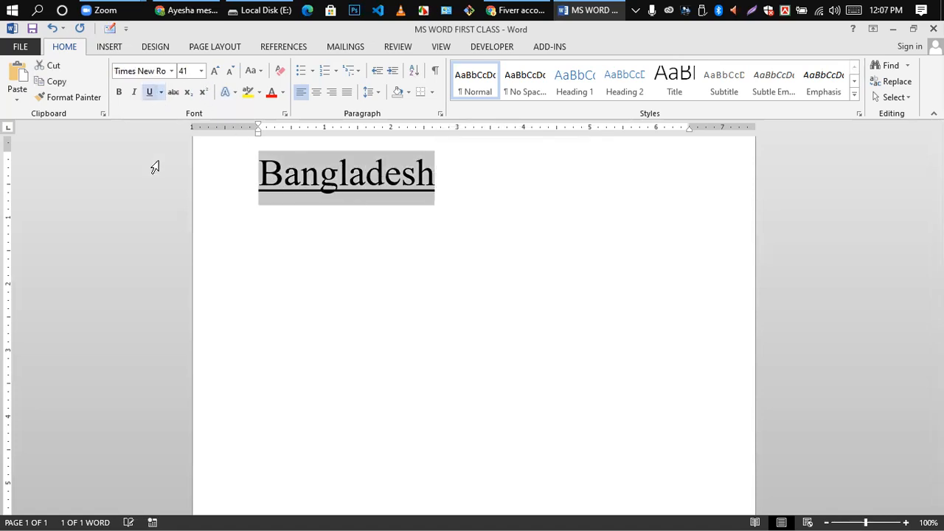
left_click(417, 297)
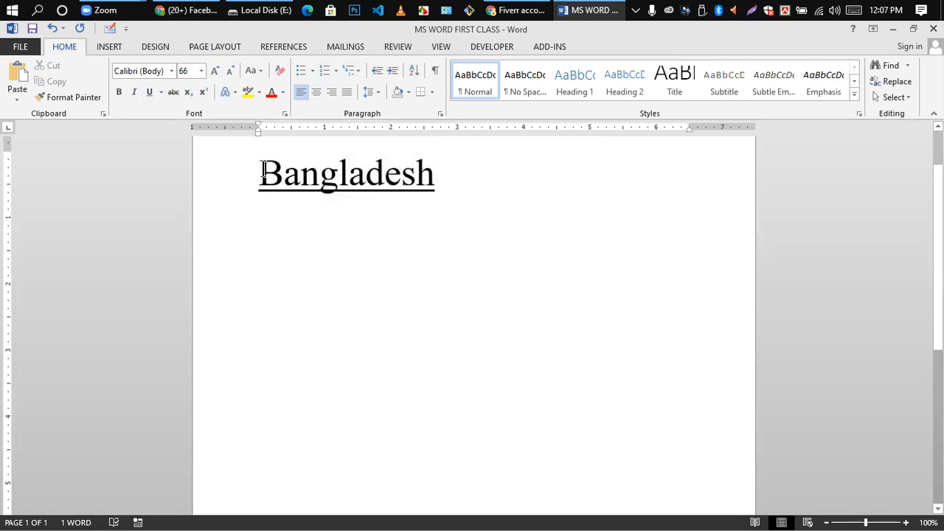
left_click_drag(260, 175, 283, 176)
left_click_drag(402, 196, 442, 196)
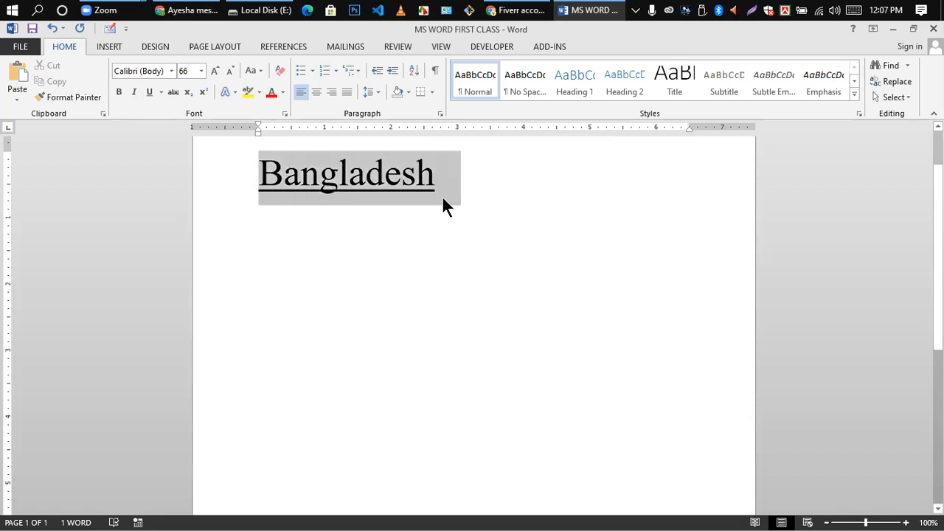
left_click(149, 92)
left_click(440, 278)
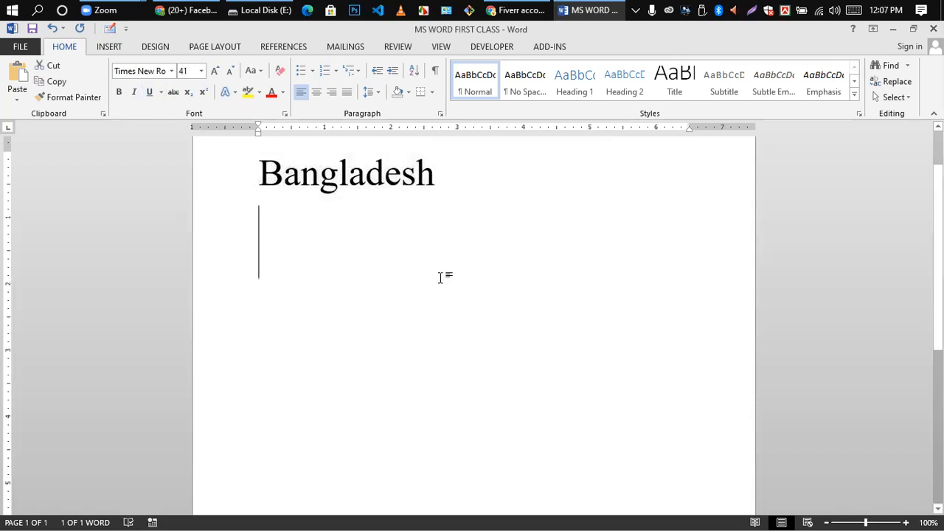
- Give Bangladesh a wave-style underline from the Underline list
left_click_drag(259, 174, 437, 175)
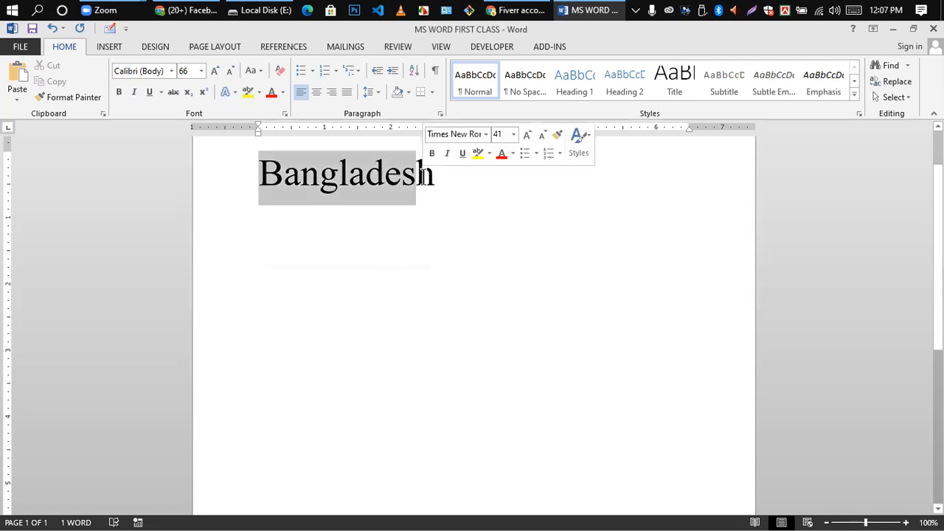
left_click(450, 219)
left_click_drag(278, 174, 459, 176)
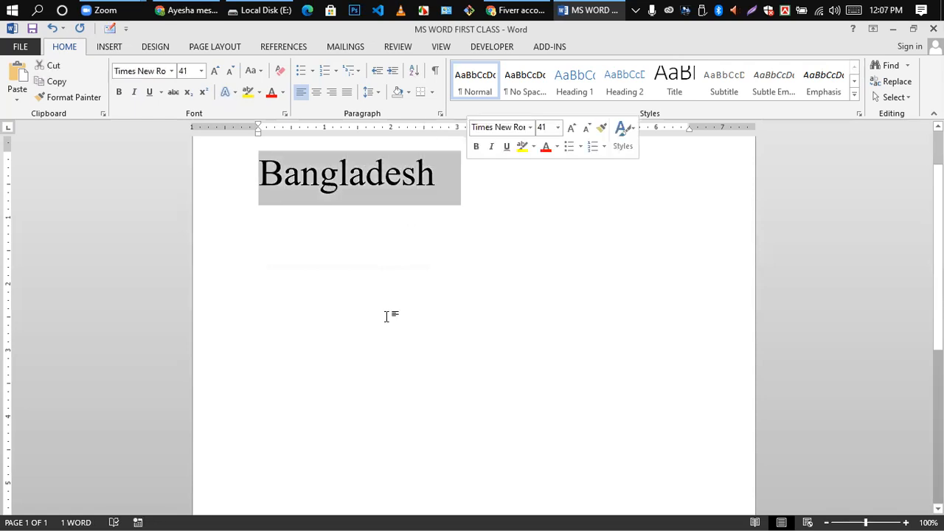
left_click(160, 91)
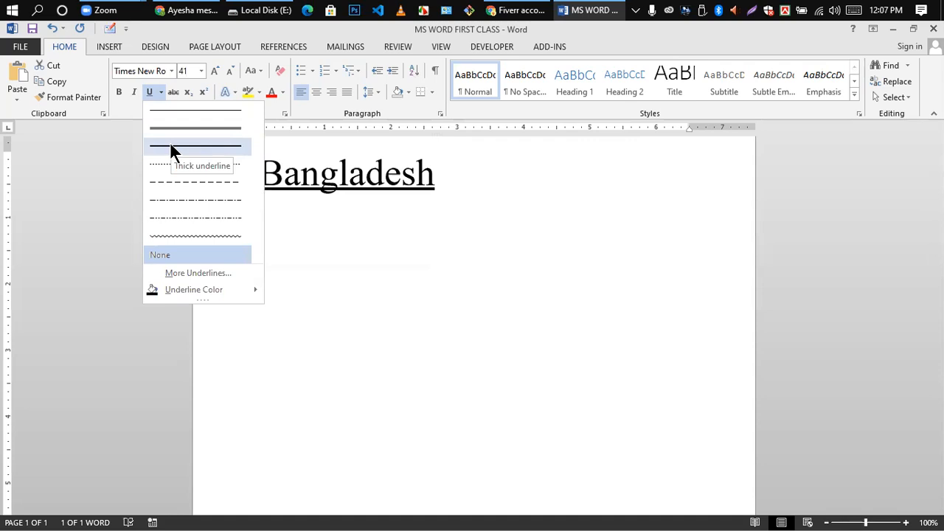
left_click(190, 238)
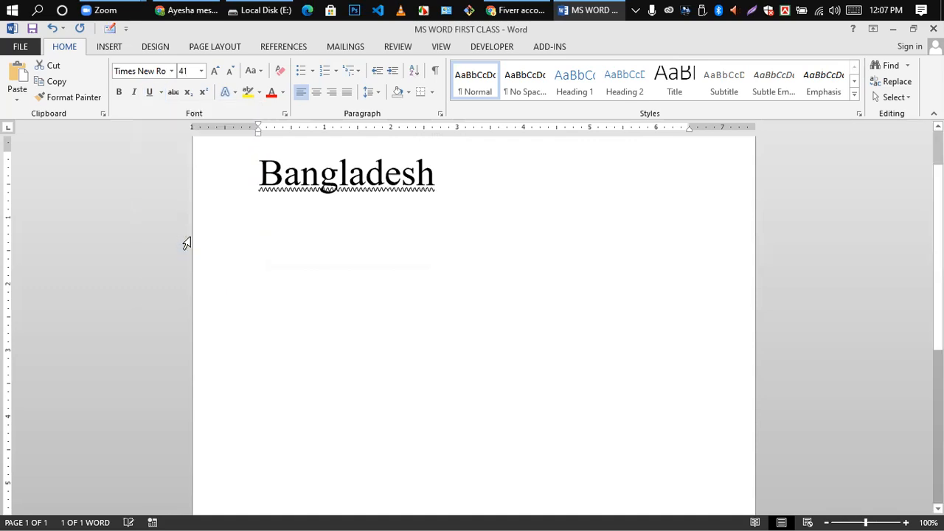
left_click(750, 397)
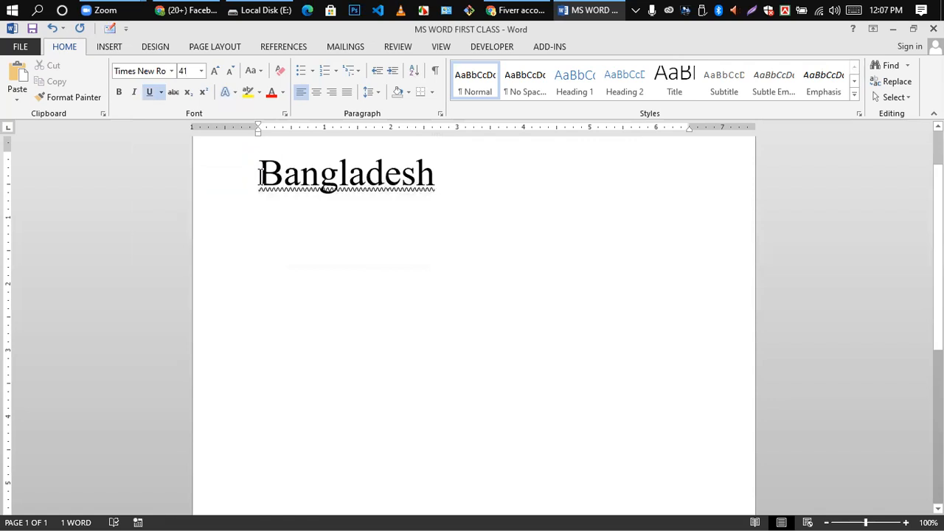
left_click_drag(260, 176, 442, 184)
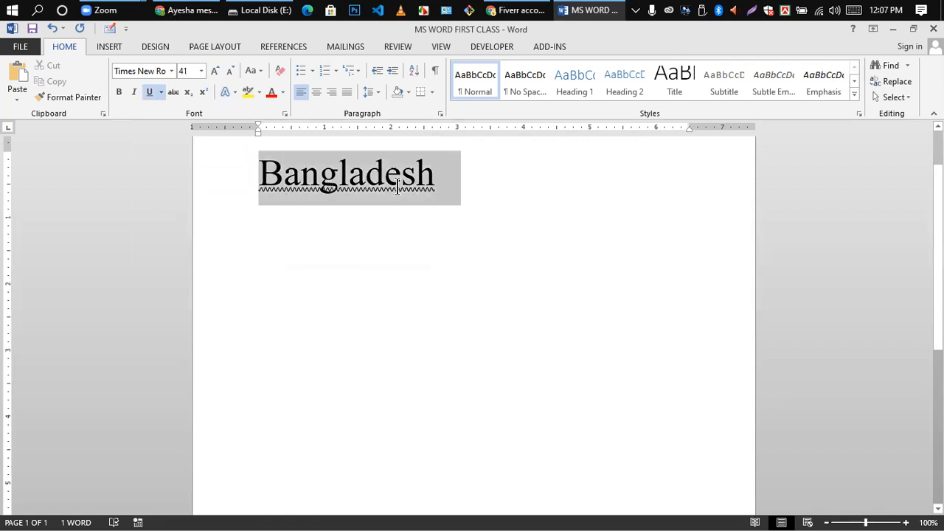
- Set the underline colour under Bangladesh to Red
left_click(162, 92)
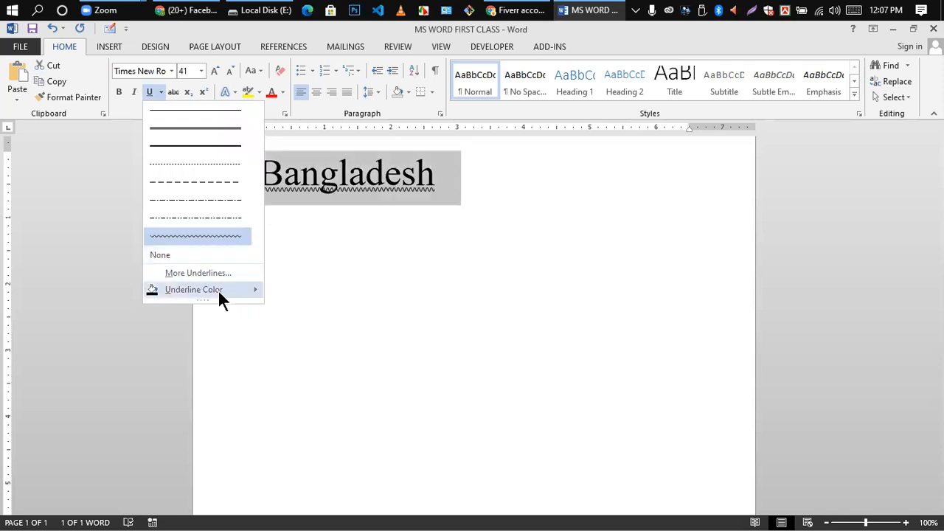
mouse_move(257, 293)
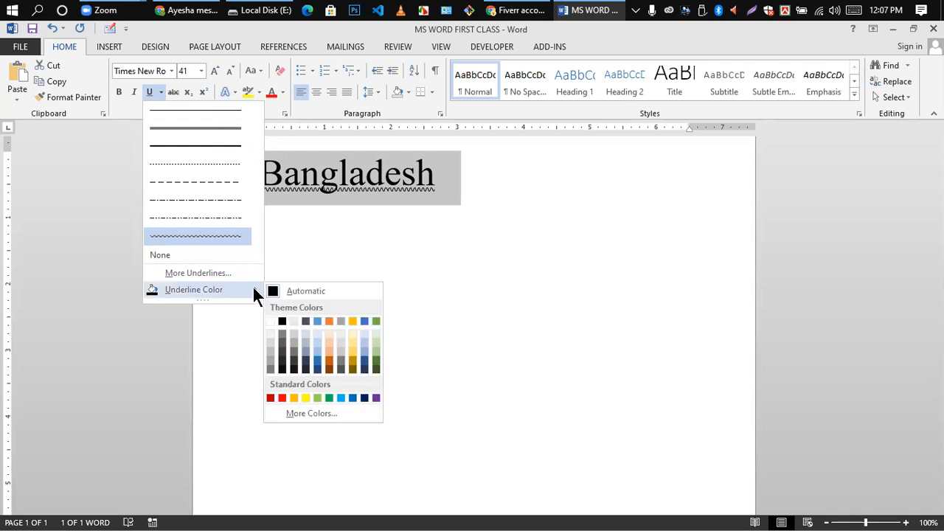
left_click(282, 398)
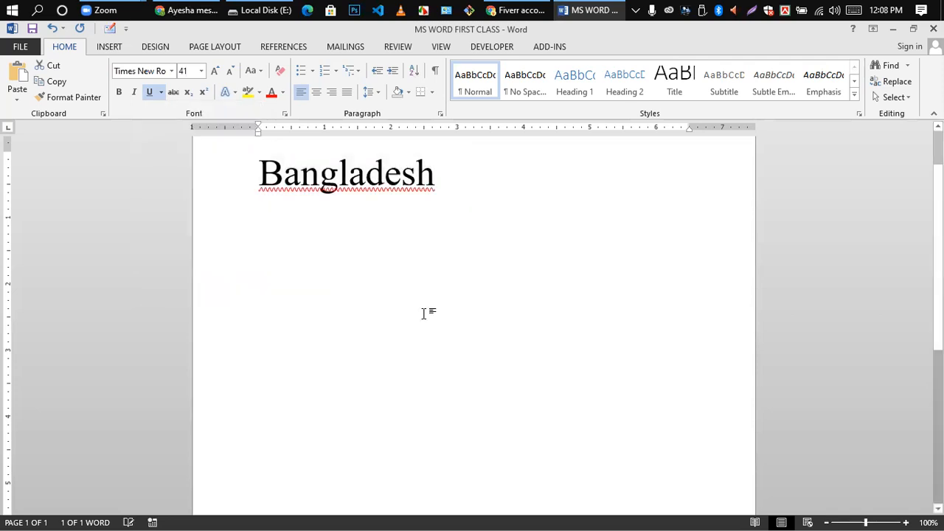
left_click(386, 222)
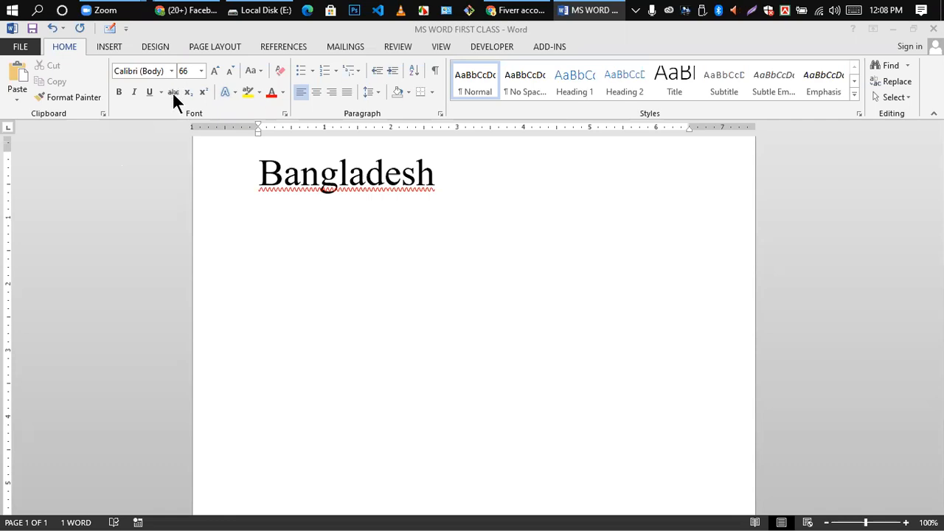
- Apply strikethrough to the word Bangladesh
left_click(380, 262)
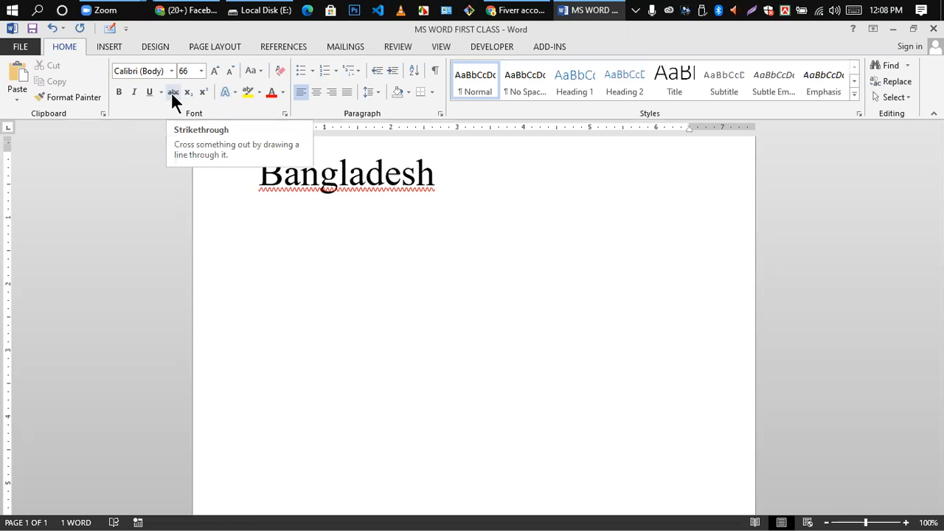
left_click(253, 173)
left_click_drag(253, 173, 437, 181)
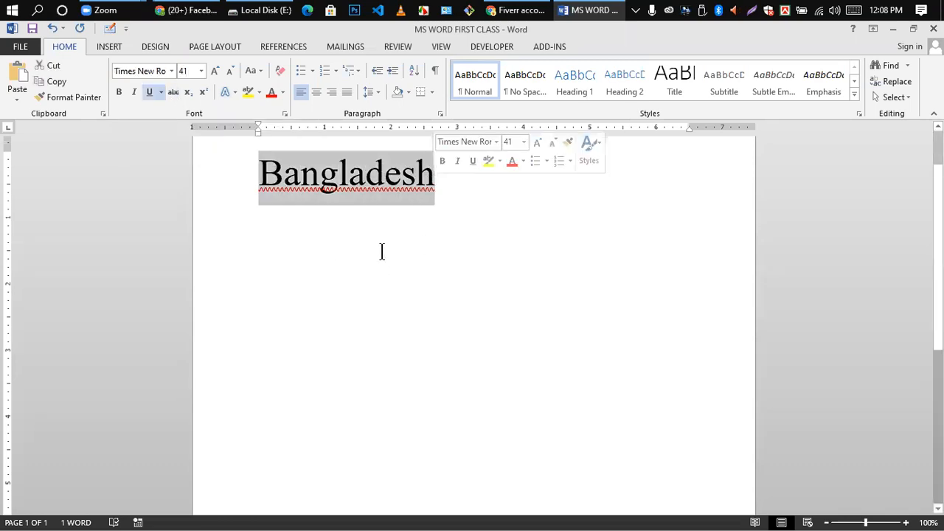
left_click(173, 93)
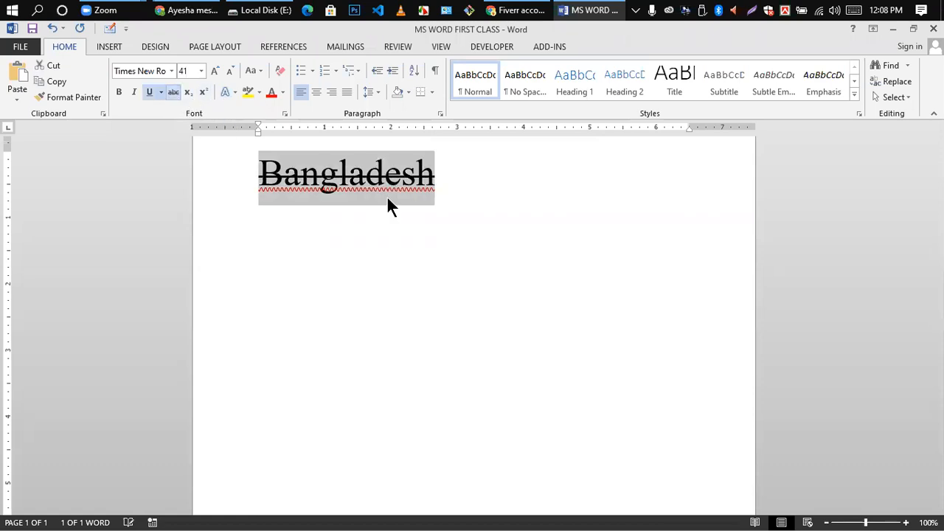
left_click(390, 253)
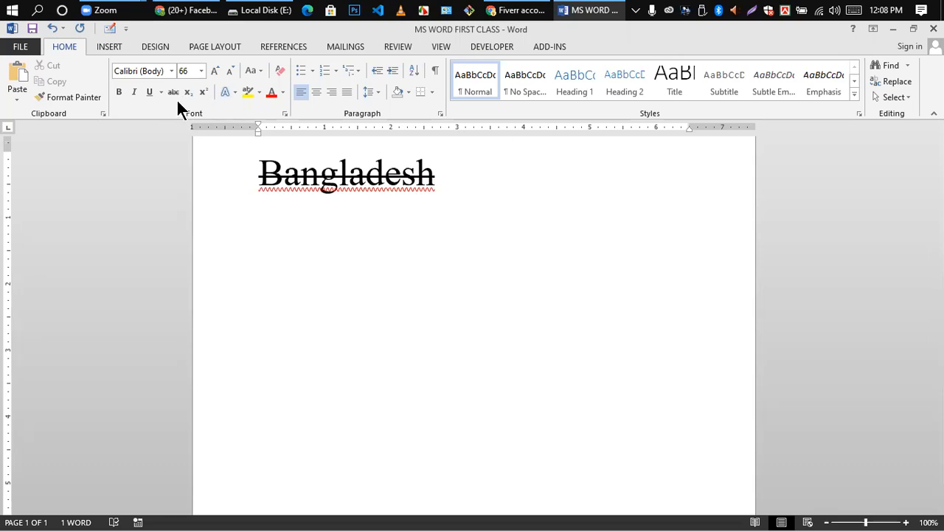
- Start a new empty line after Bangladesh
left_click(332, 185)
left_click(441, 177)
key("Return")
key("Return")
key("Return")
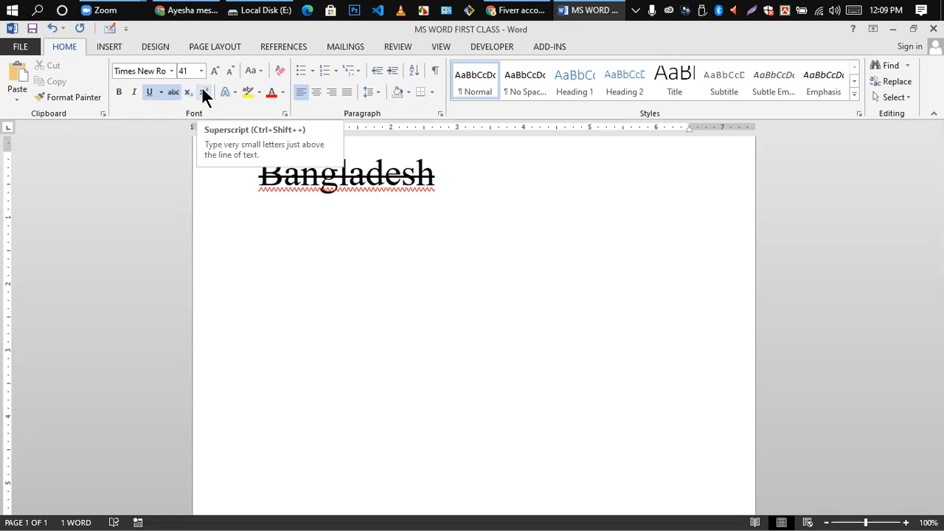
- Delete a struck-through test x below Bangladesh and remove Bangladesh's strikethrough
left_click(368, 260)
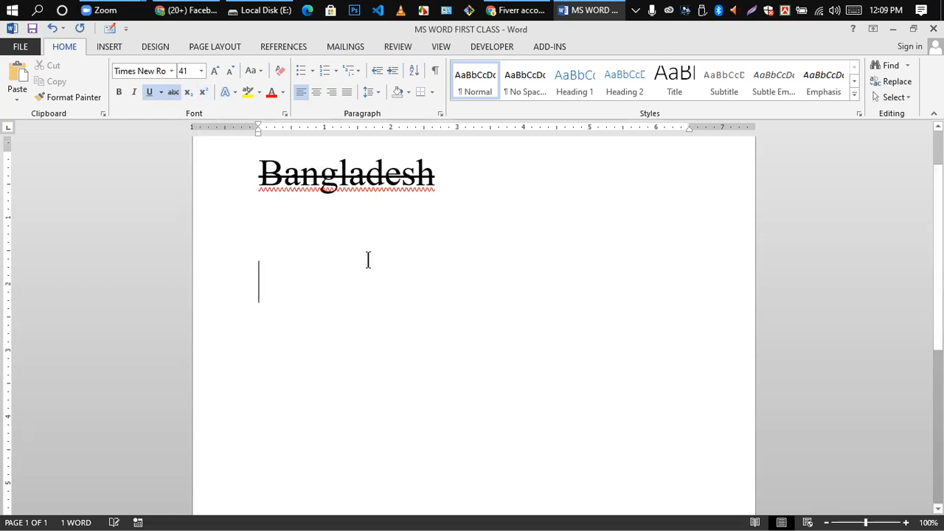
left_click(307, 233)
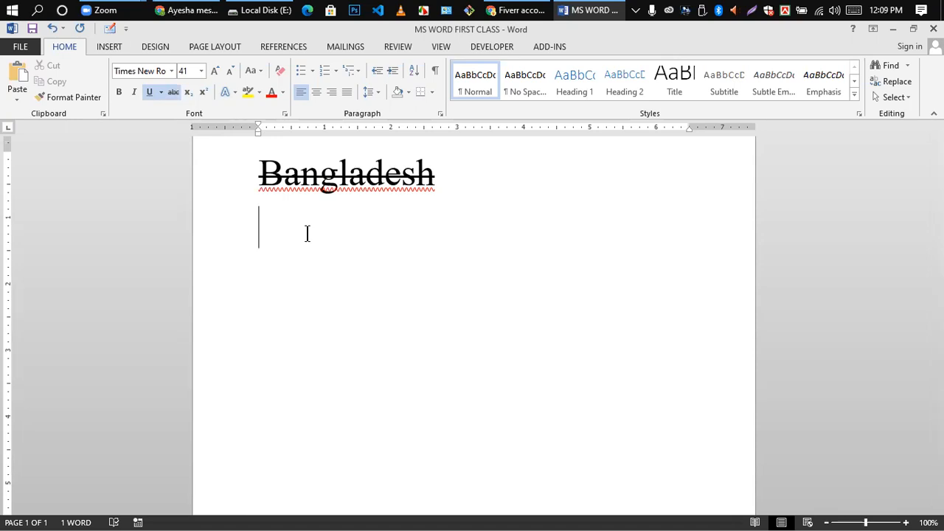
type("x")
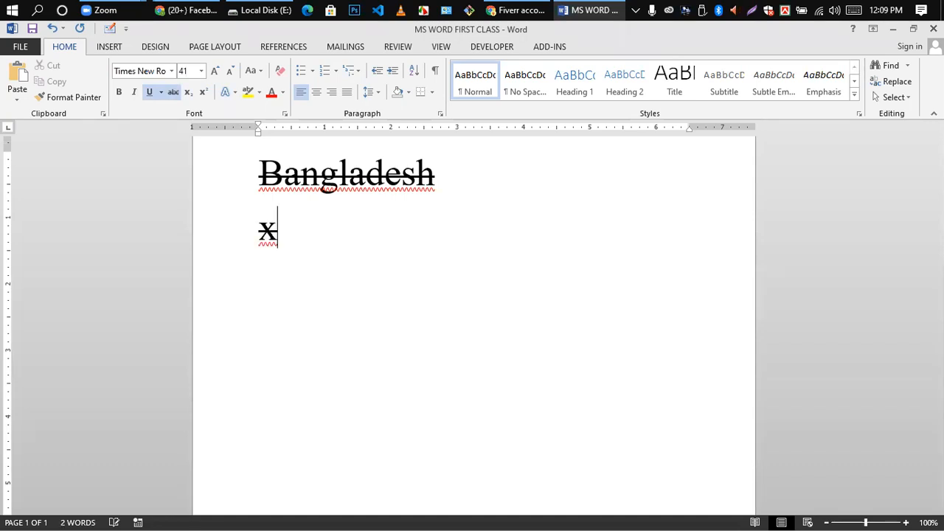
key("BackSpace")
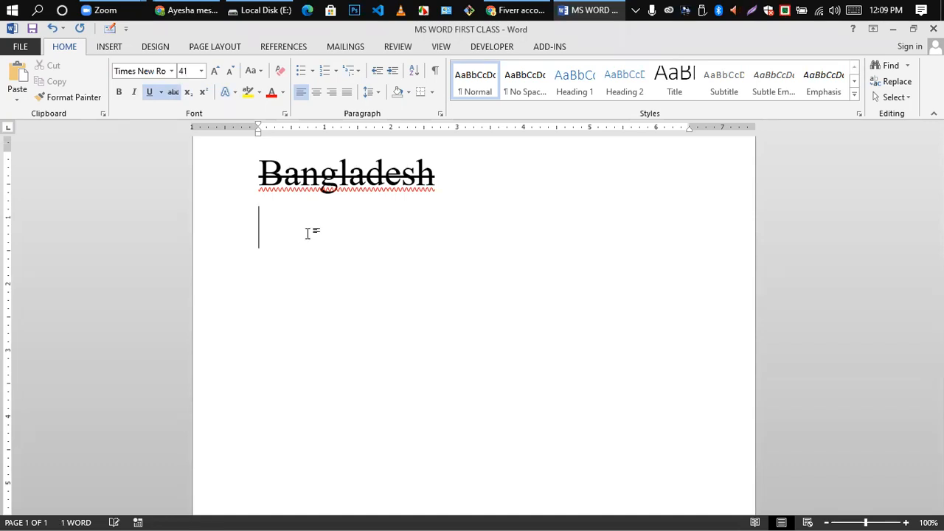
left_click_drag(262, 177, 525, 180)
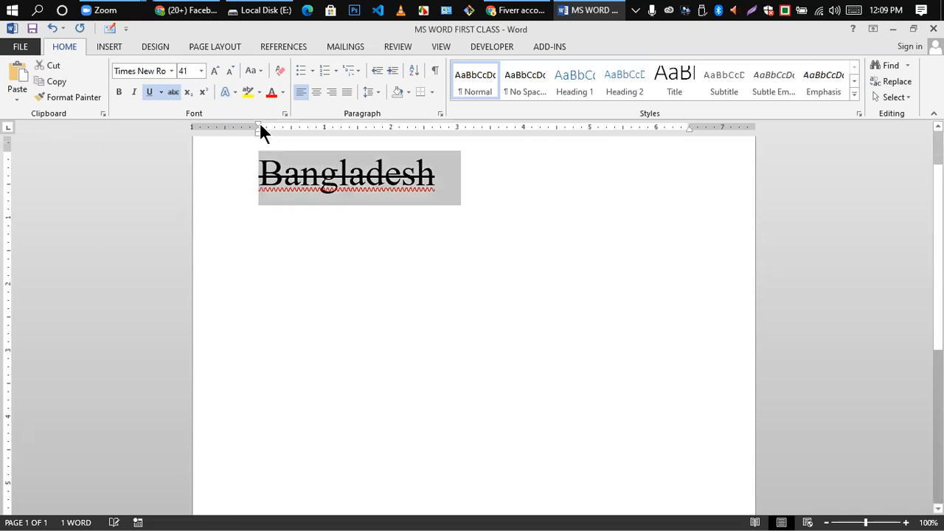
left_click(172, 91)
left_click(331, 254)
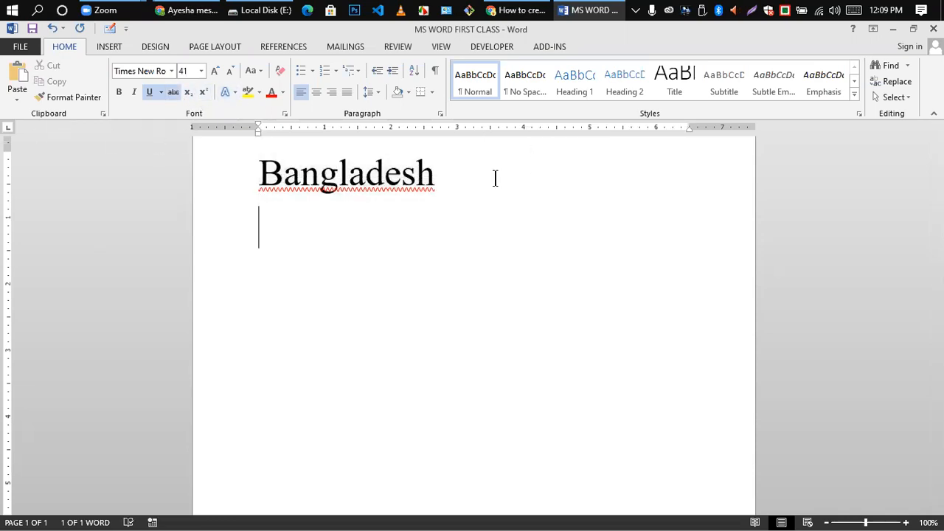
- Type X2 on a new line below Bangladesh and make the 2 subscript
left_click(451, 174)
key("Return")
type("I")
key("BackSpace")
type("x")
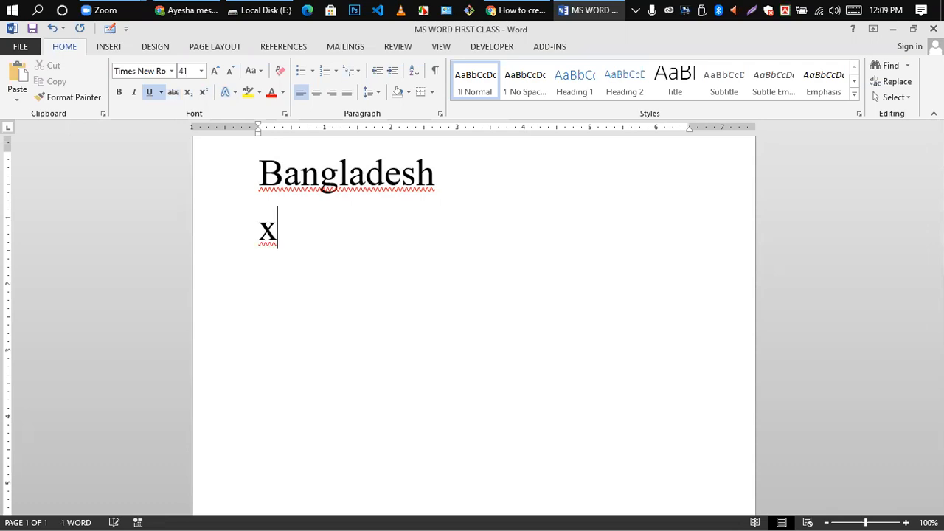
key("BackSpace")
type("X2")
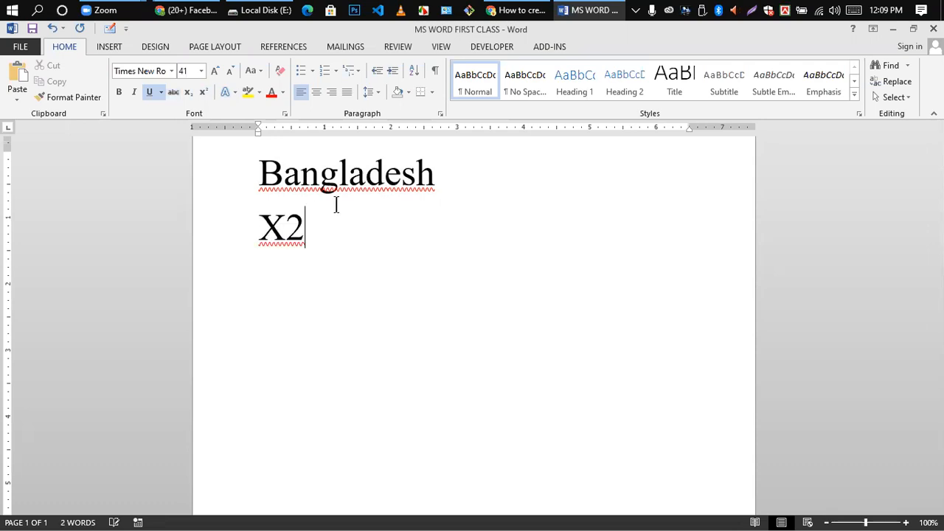
key("shift+Left")
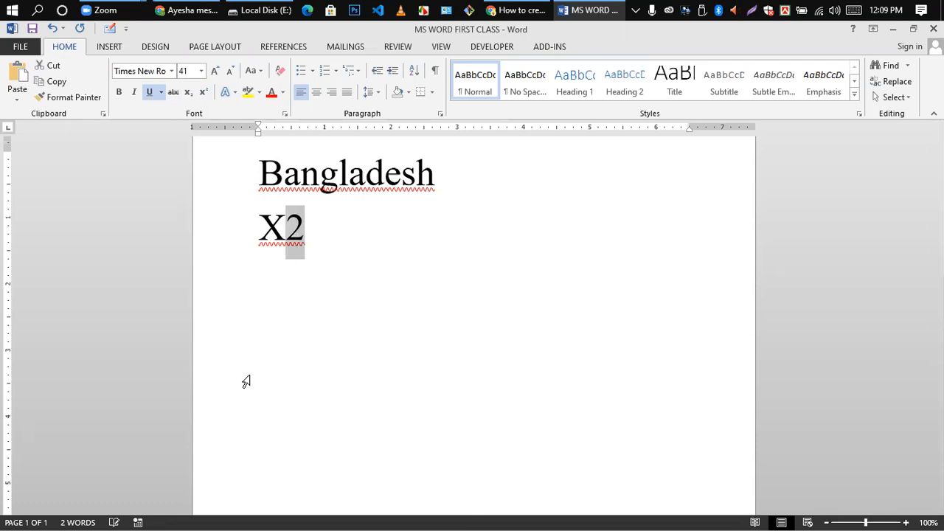
left_click(189, 92)
left_click(343, 273)
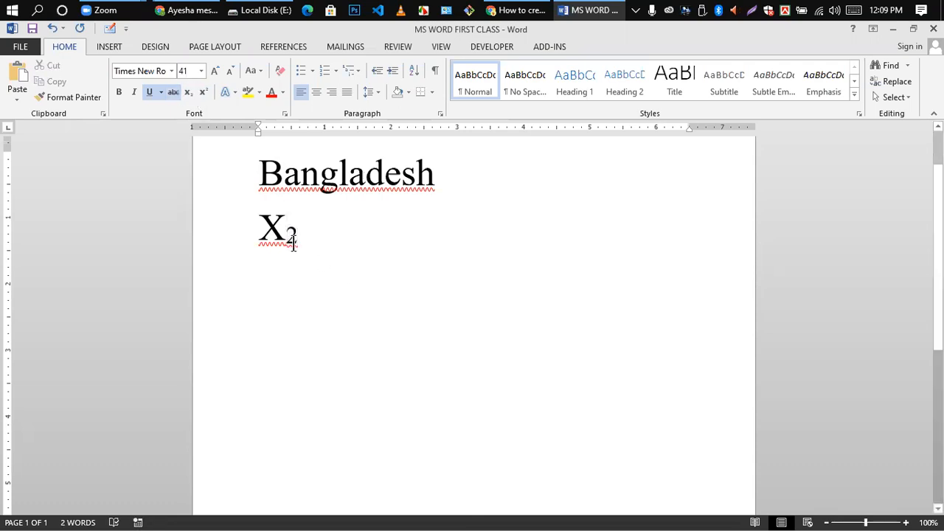
- Change the 2 to superscript, then delete the X² text
left_click_drag(290, 234, 301, 232)
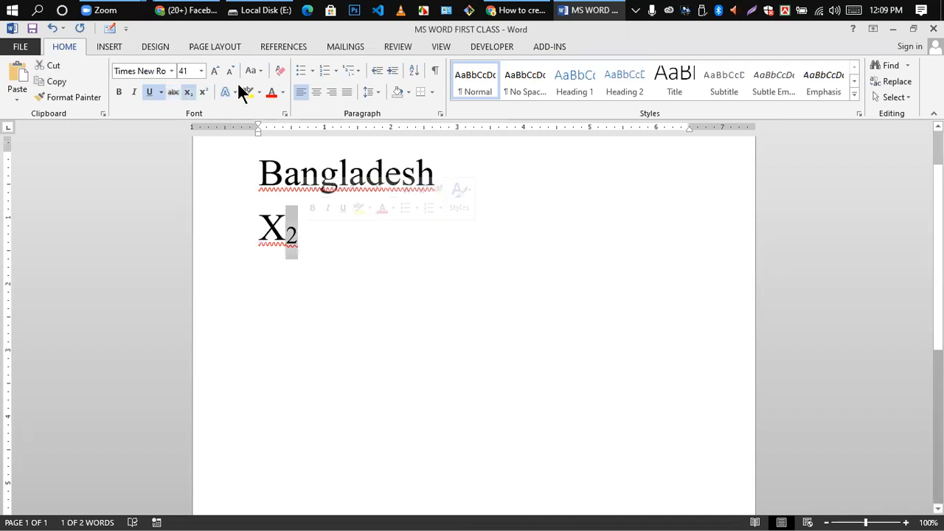
left_click(204, 91)
left_click(441, 337)
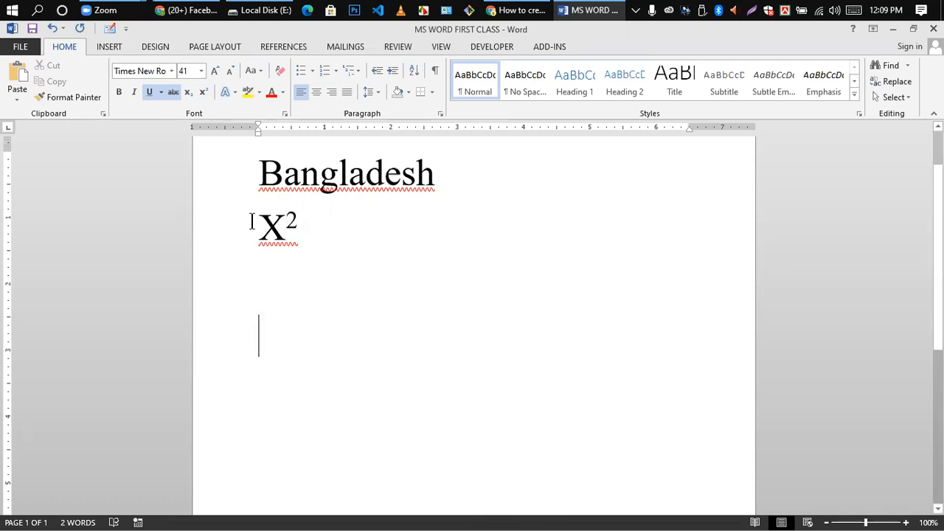
left_click_drag(260, 227, 296, 231)
key("BackSpace")
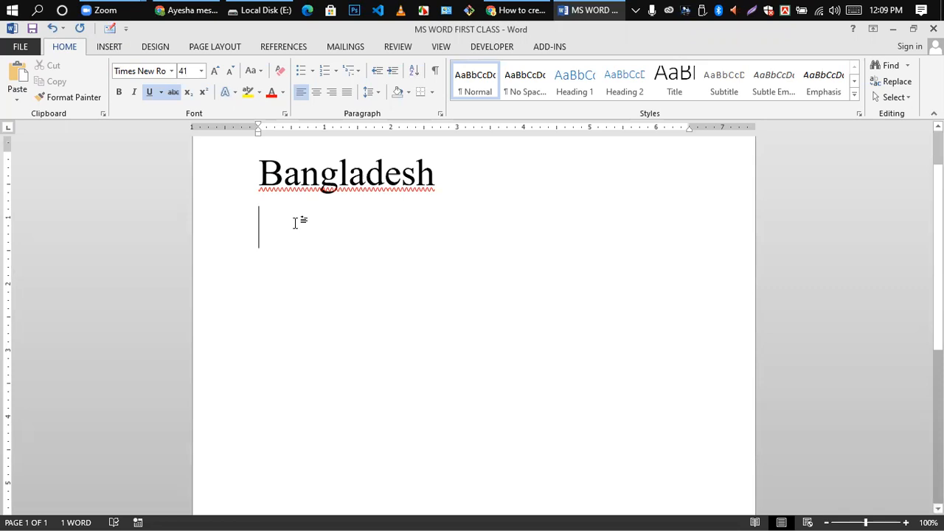
key("ctrl+s")
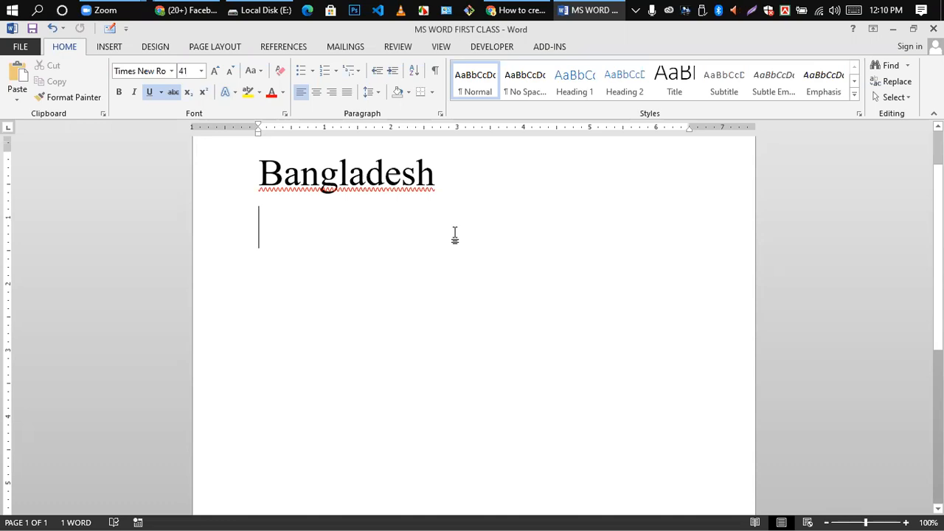
left_click(233, 87)
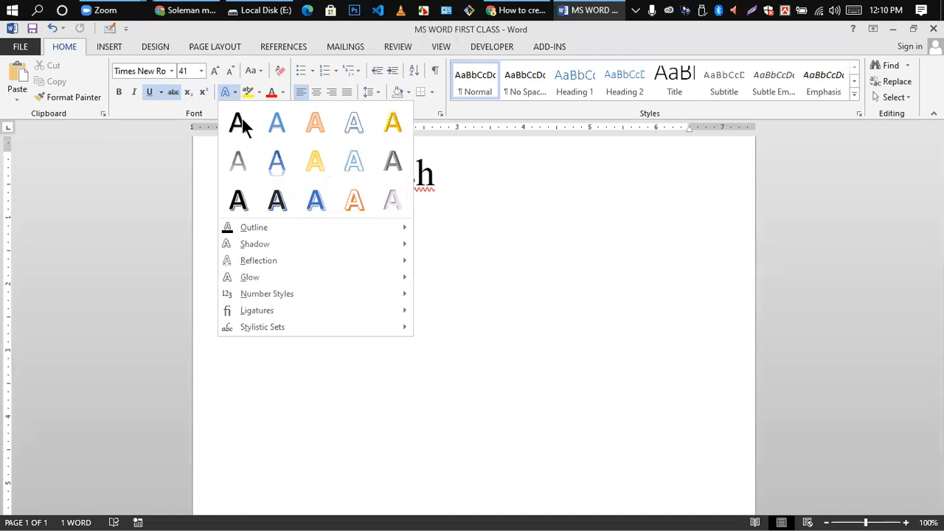
left_click(534, 282)
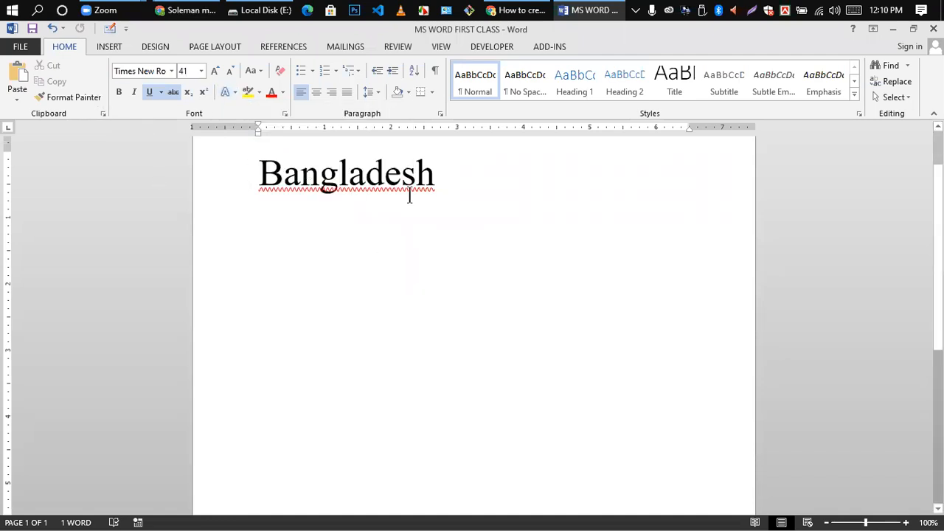
left_click_drag(409, 196, 514, 211)
- Replace Bangladesh with the letter B, removing strikethrough and underline
key("BackSpace")
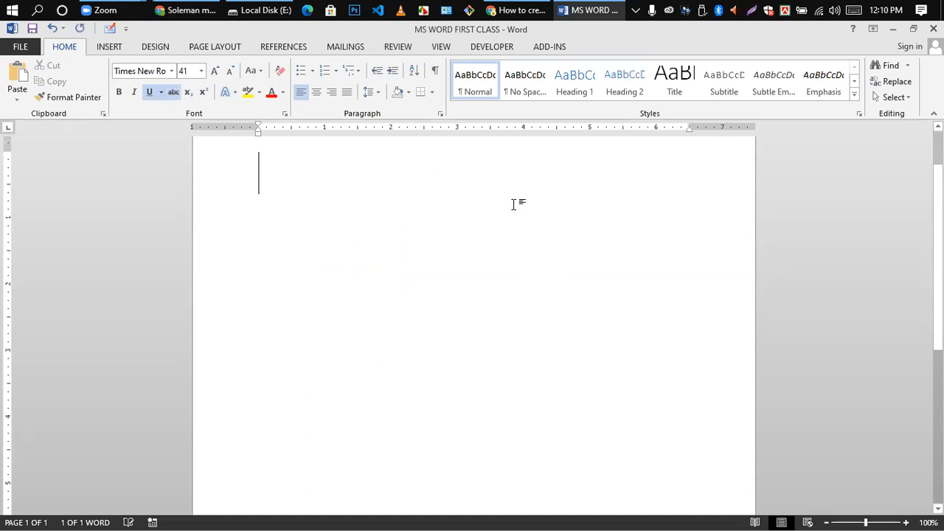
type("B")
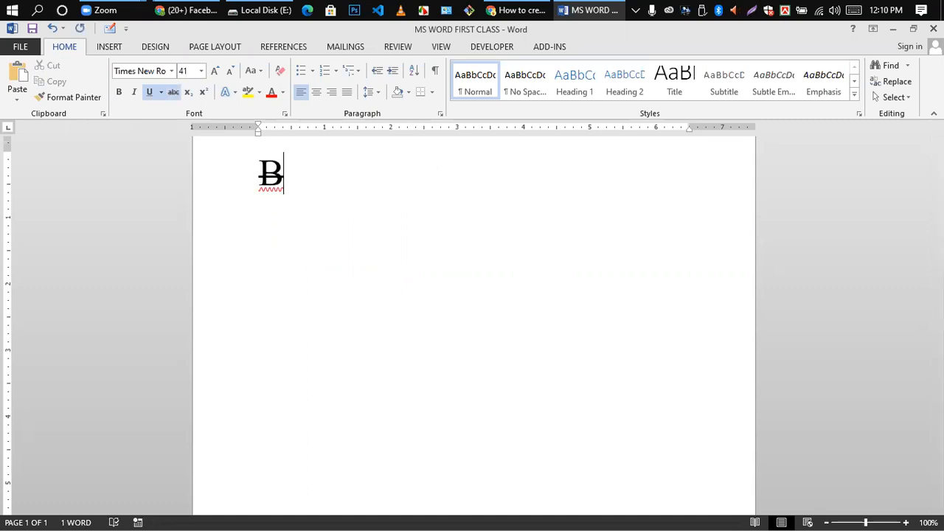
left_click_drag(255, 163, 310, 197)
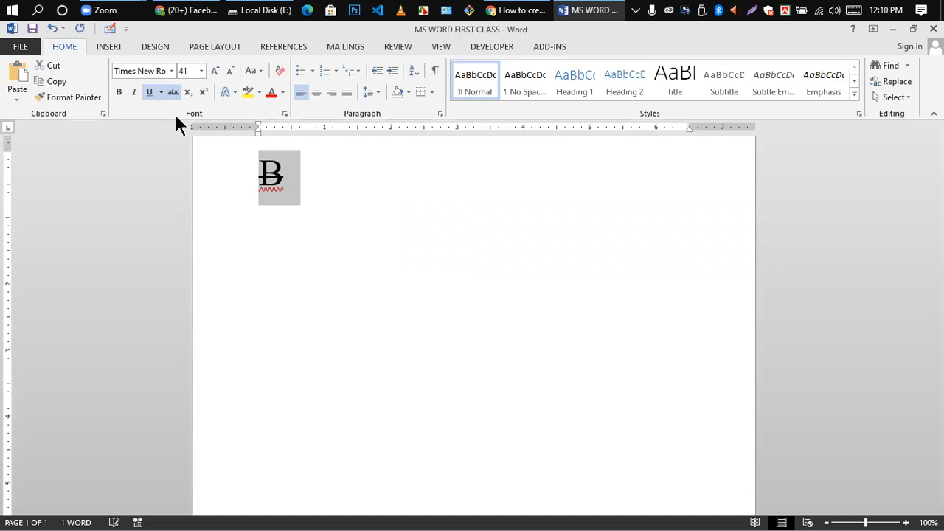
left_click(173, 91)
left_click(207, 142)
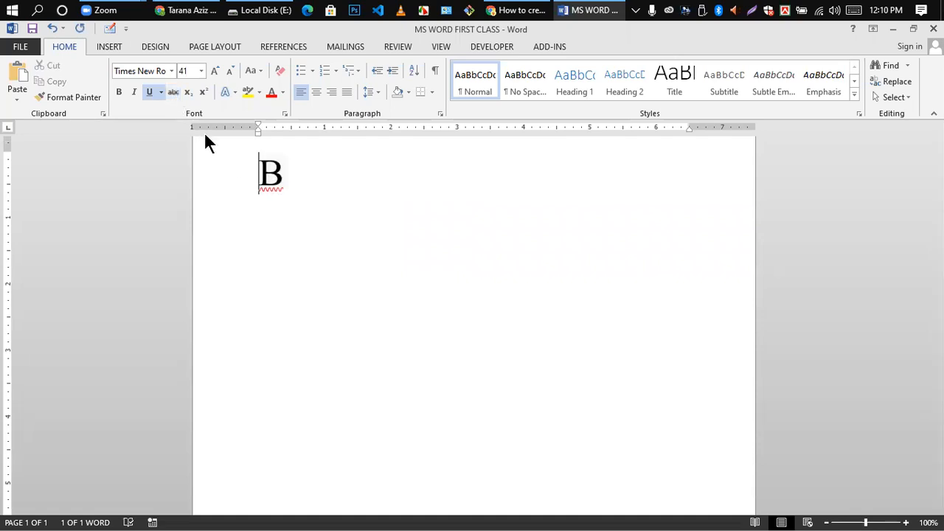
left_click(242, 180)
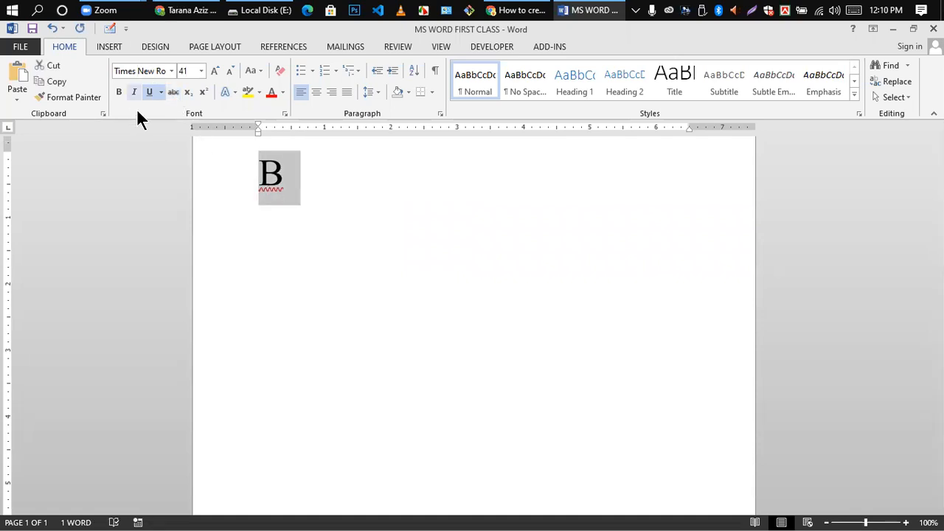
left_click(144, 95)
left_click(375, 207)
- Centre the B and enlarge it to 81 pt
left_click(260, 177)
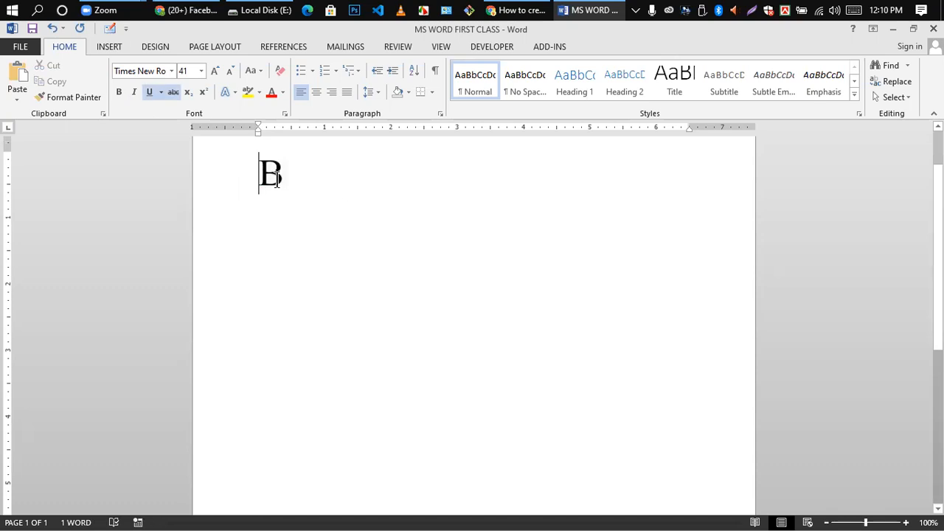
double_click(277, 179)
key("ctrl+bracketright")
key("ctrl+bracketright")
key("ctrl+bracketright")
key("ctrl+bracketright")
key("ctrl+bracketright")
key("ctrl+bracketright")
key("ctrl+bracketright")
key("ctrl+bracketright")
key("ctrl+bracketright")
key("ctrl+bracketright")
key("ctrl+bracketright")
key("ctrl+bracketright")
key("ctrl+bracketright")
key("ctrl+bracketright")
key("ctrl+e")
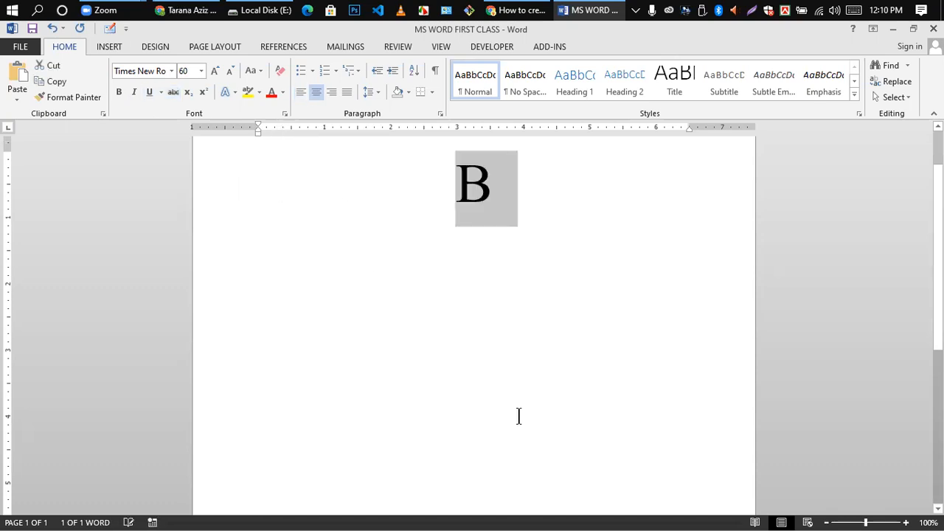
key("ctrl+bracketright")
key("ctrl+bracketright")
key("ctrl+bracketright")
key("ctrl+bracketright")
key("ctrl+bracketright")
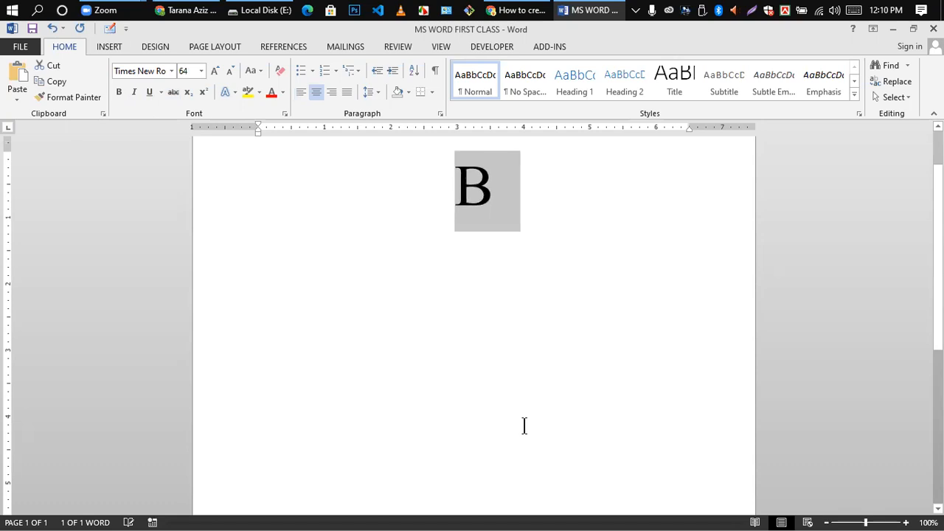
key("ctrl+bracketright")
key("ctrl+bracketright")
key("ctrl+bracketright")
key("ctrl+bracketright")
key("ctrl+bracketright")
key("ctrl+bracketright")
key("ctrl+bracketright")
key("ctrl+bracketright")
key("ctrl+bracketright")
key("ctrl+bracketright")
key("ctrl+bracketright")
key("ctrl+bracketright")
key("ctrl+bracketright")
key("ctrl+bracketright")
key("ctrl+bracketright")
key("ctrl+bracketright")
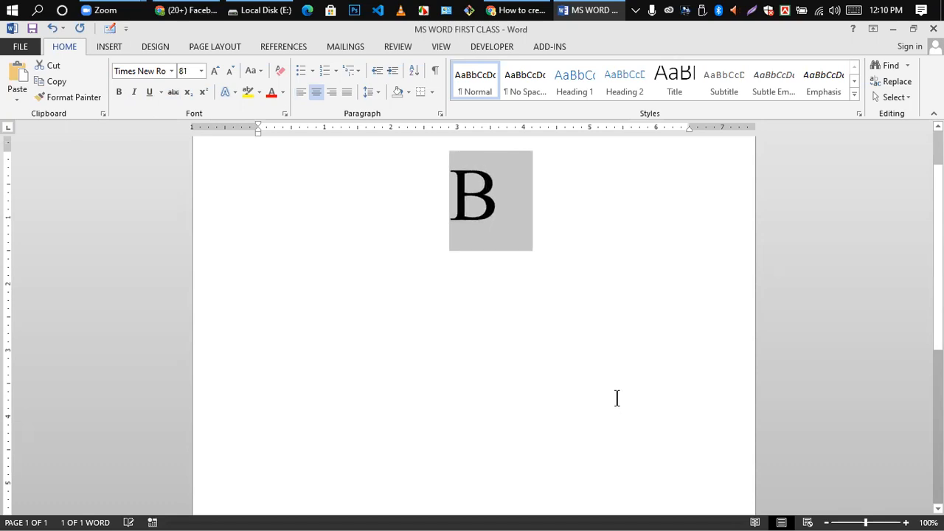
left_click(480, 329)
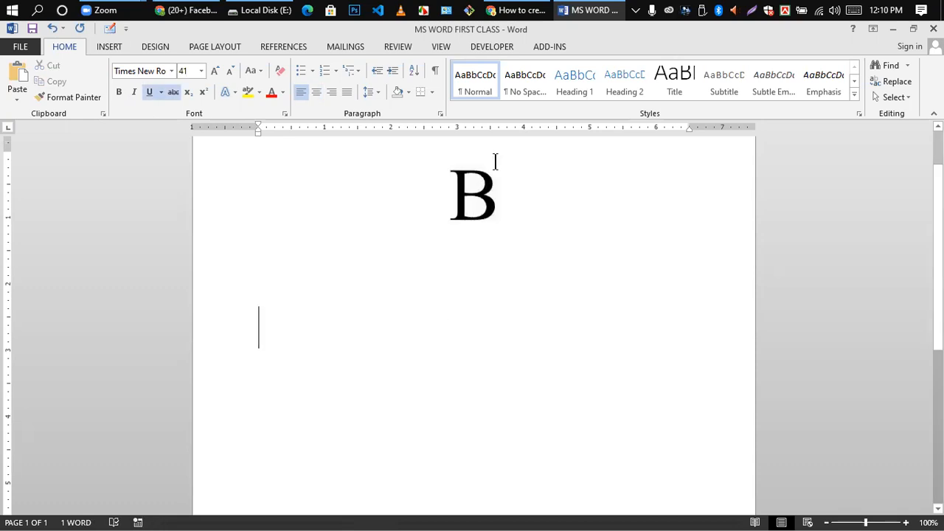
left_click_drag(446, 187, 537, 201)
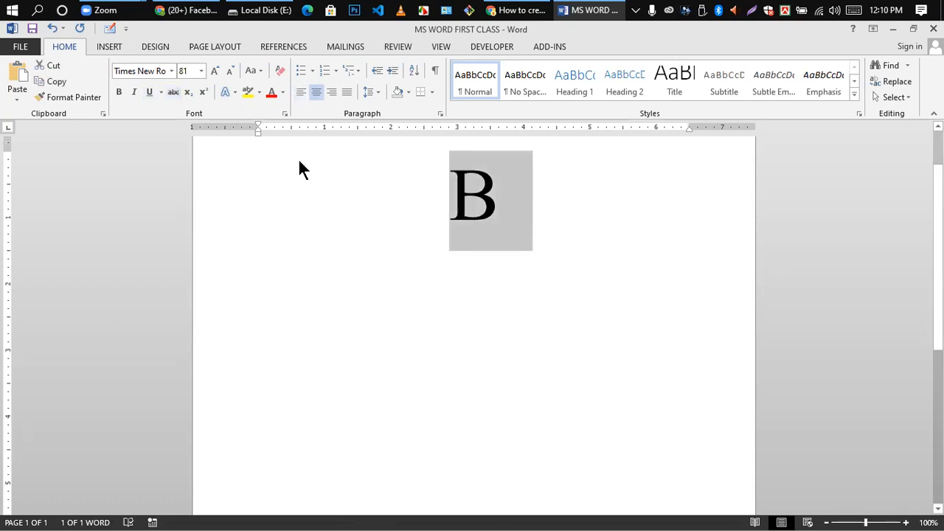
- Browse the Text Effects gallery without applying a style, then reselect the B
left_click(235, 91)
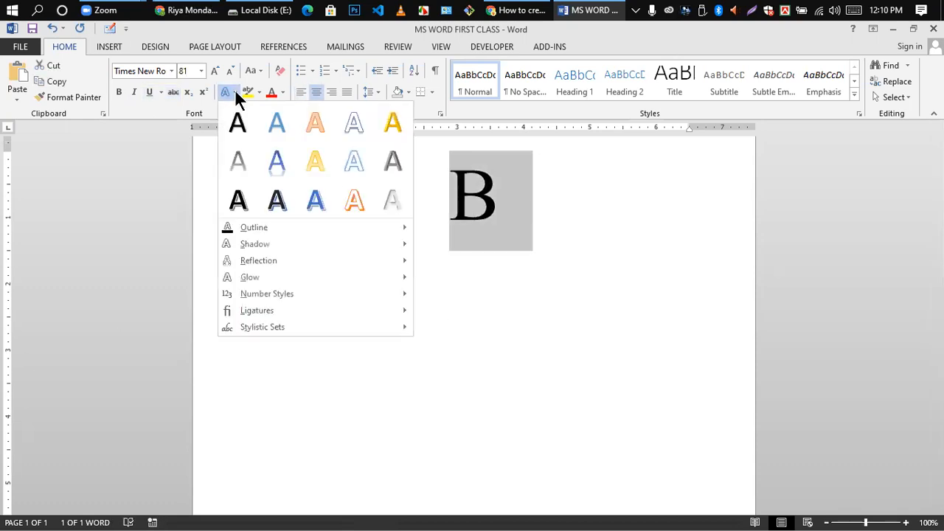
left_click(431, 258)
left_click(234, 94)
left_click(470, 206)
left_click(554, 199)
left_click_drag(447, 190, 479, 200)
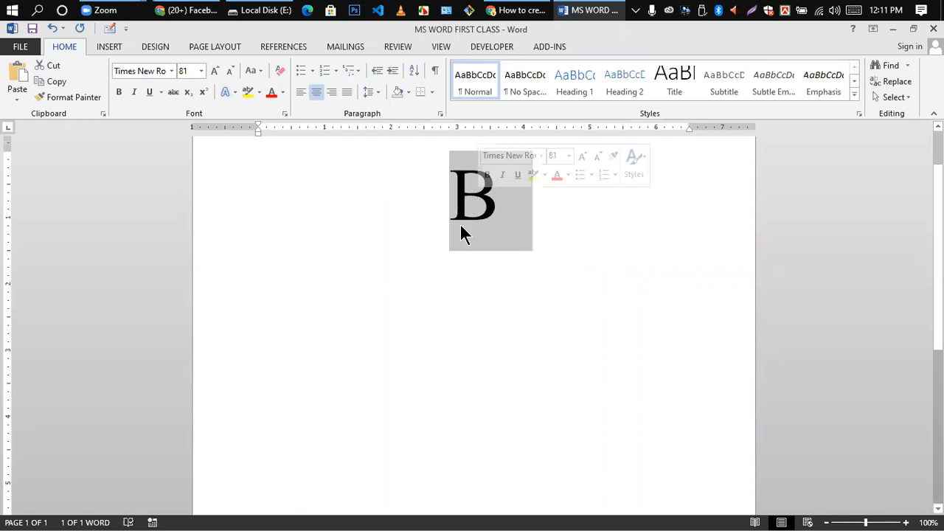
- Apply the gold text effect to the B and enlarge it to 113 pt
left_click(235, 93)
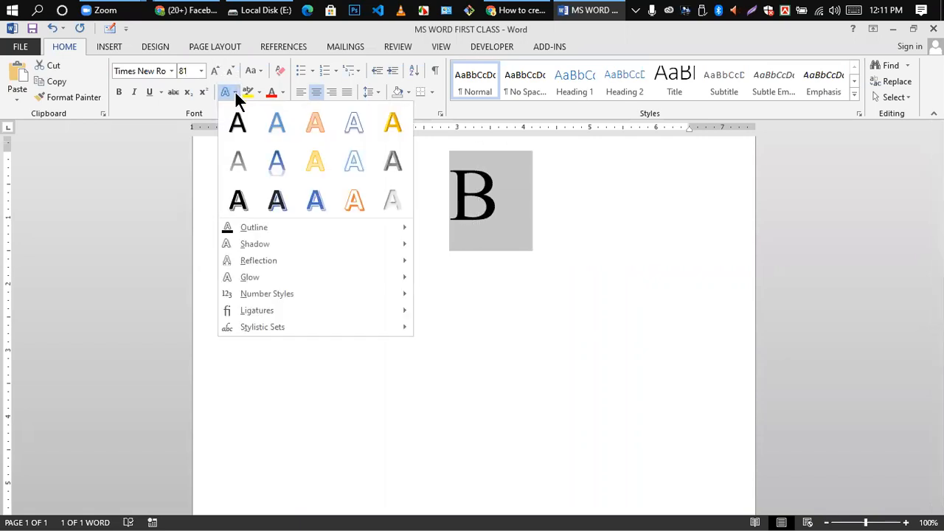
left_click(389, 125)
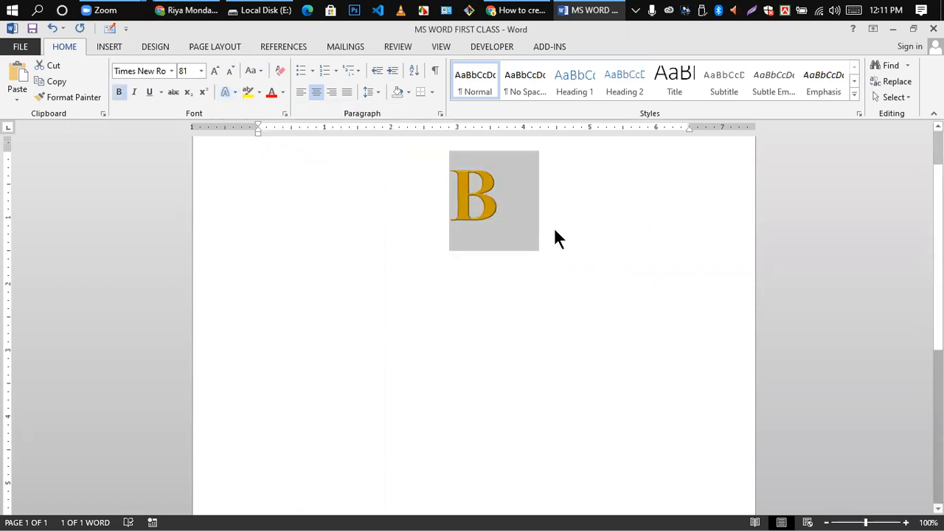
key("ctrl+bracketright")
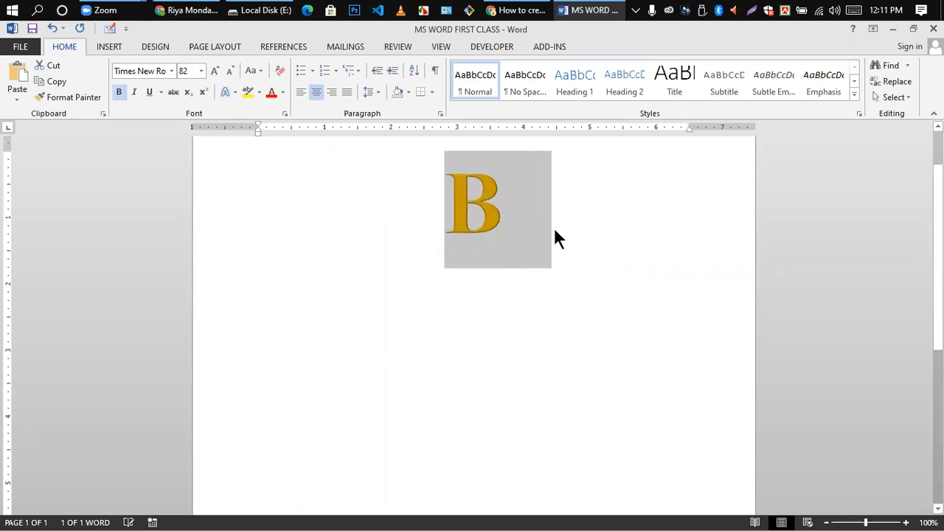
key("ctrl+bracketright")
key("ctrl+bracketright")
key("ctrl+bracketright")
key("ctrl+bracketright")
key("ctrl+bracketright")
key("ctrl+bracketright")
key("ctrl+bracketright")
key("ctrl+bracketright")
key("ctrl+bracketright")
key("ctrl+bracketright")
key("ctrl+bracketright")
key("ctrl+bracketright")
key("ctrl+bracketright")
key("ctrl+bracketright")
key("ctrl+bracketright")
key("ctrl+bracketright")
key("ctrl+bracketright")
key("ctrl+bracketright")
key("ctrl+bracketright")
key("ctrl+bracketright")
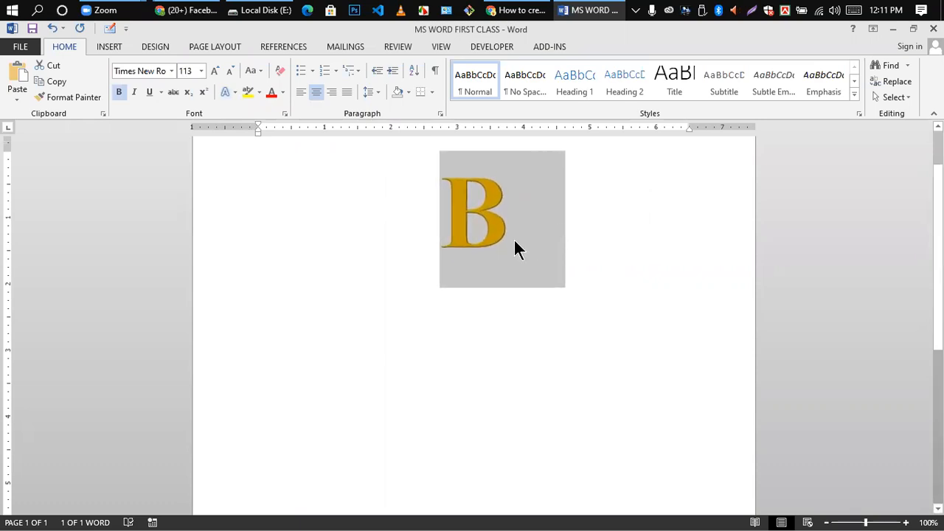
key("Right")
double_click(480, 204)
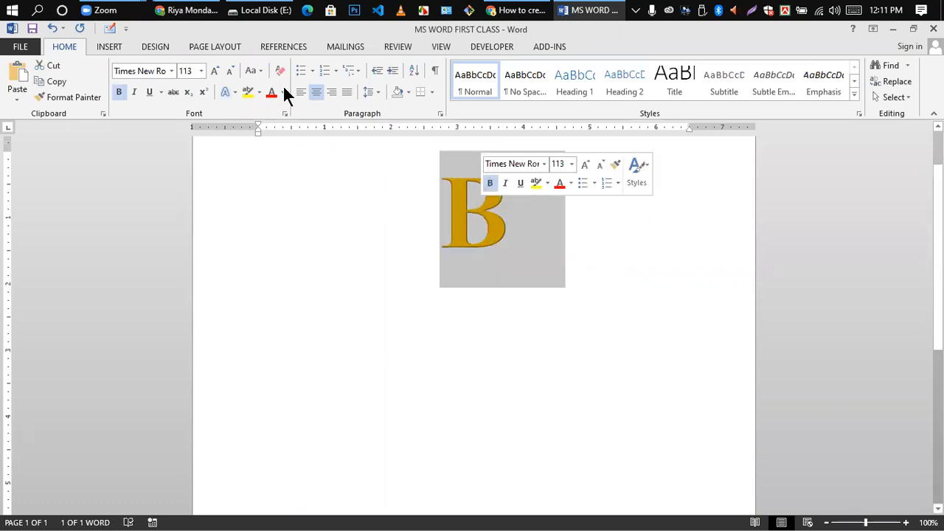
- Replace the gold effect with the black shadowed Text Effects style
left_click(235, 92)
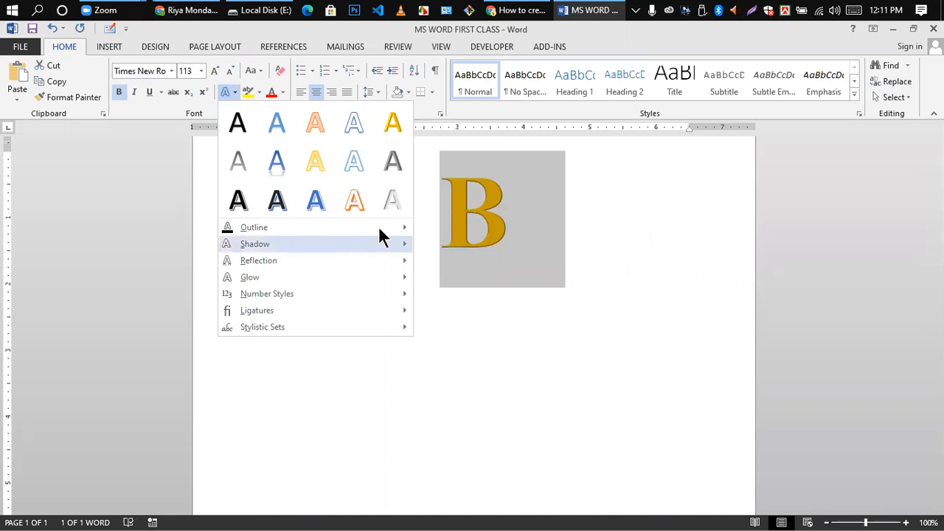
mouse_move(381, 239)
left_click(631, 234)
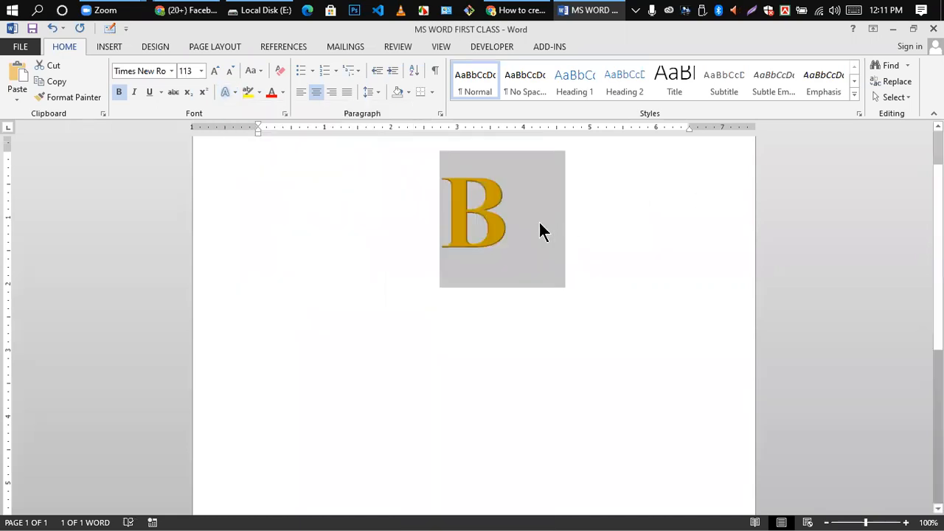
left_click(488, 208)
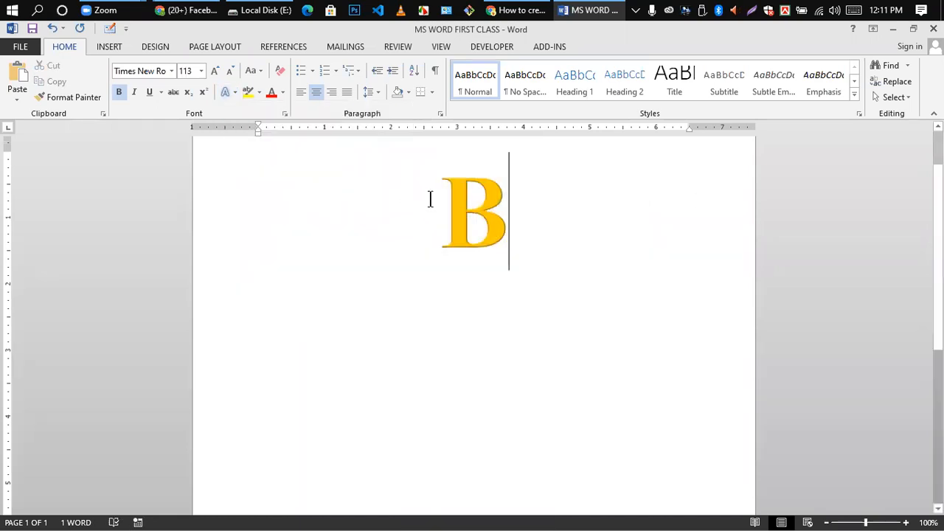
left_click(230, 91)
left_click(239, 201)
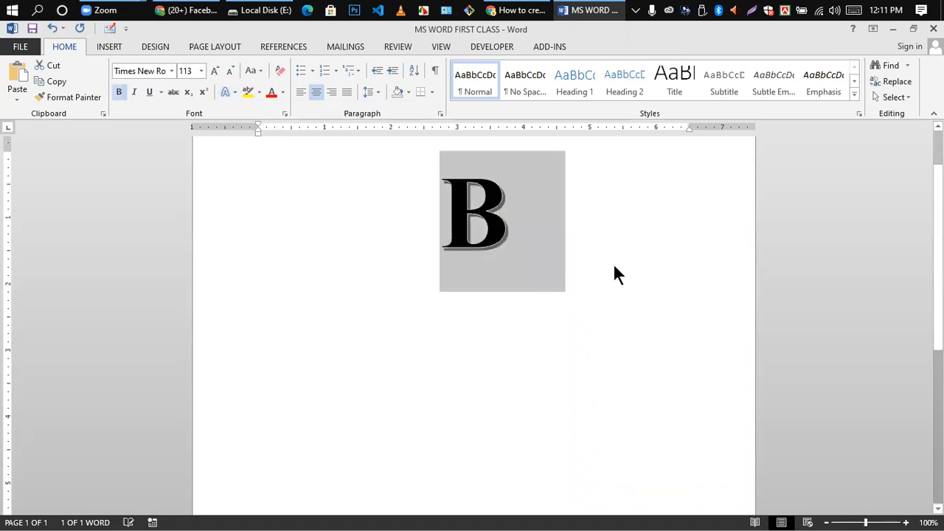
left_click(525, 236)
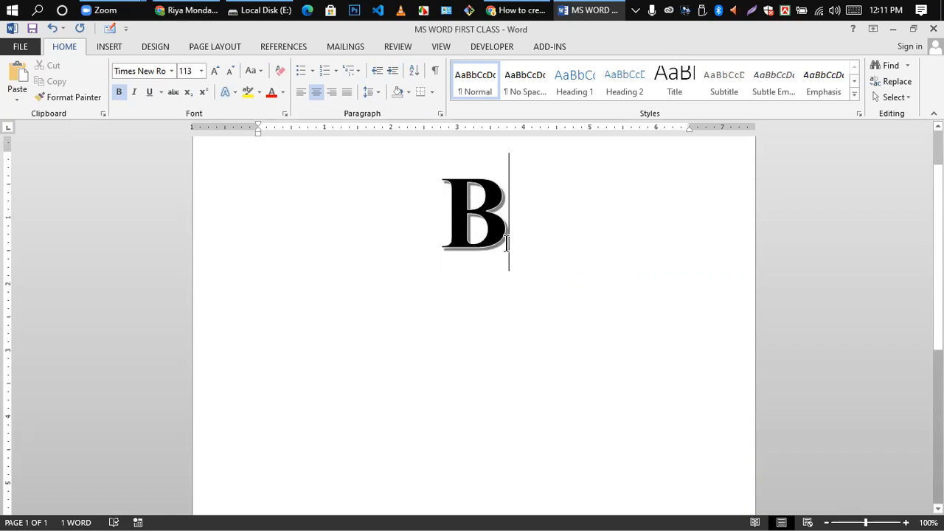
double_click(435, 177)
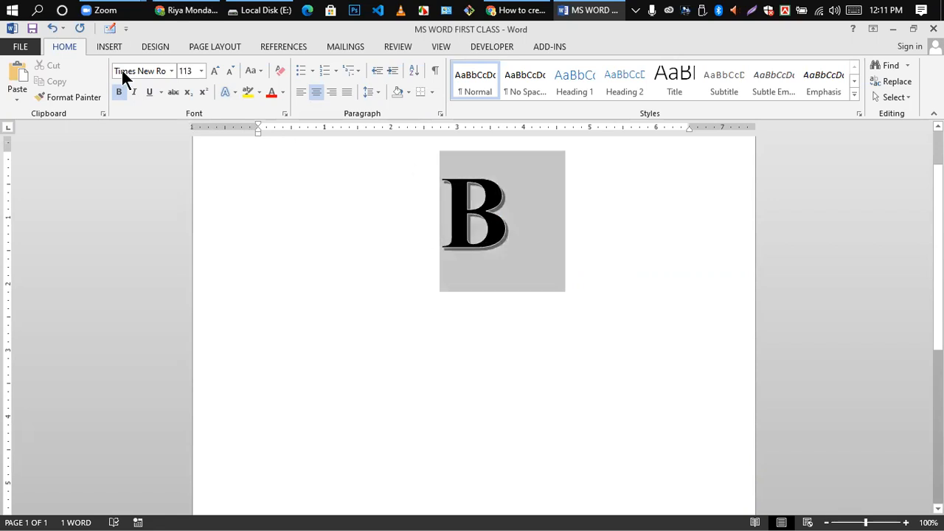
left_click(227, 91)
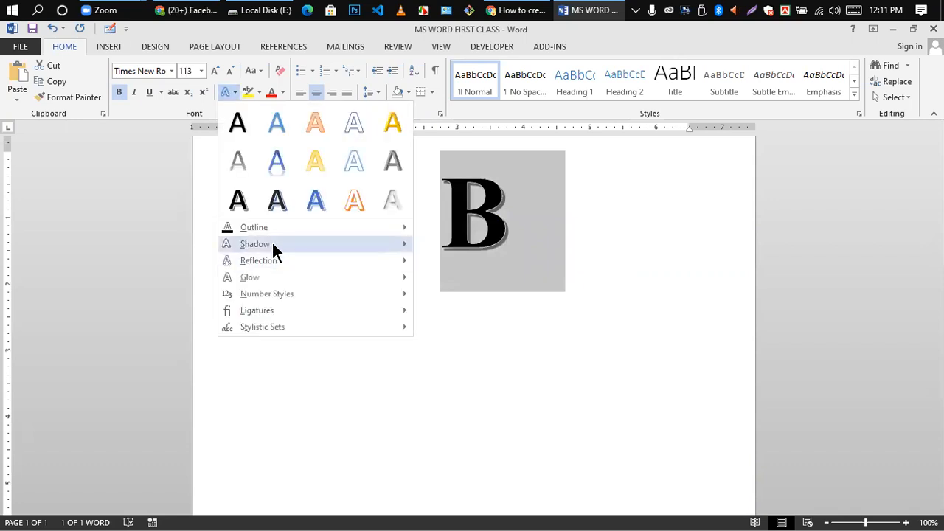
mouse_move(272, 228)
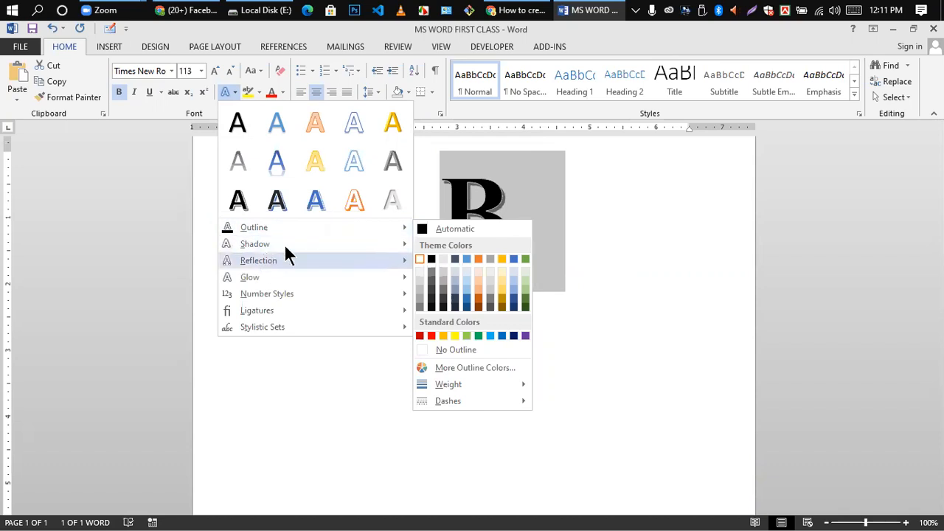
mouse_move(269, 282)
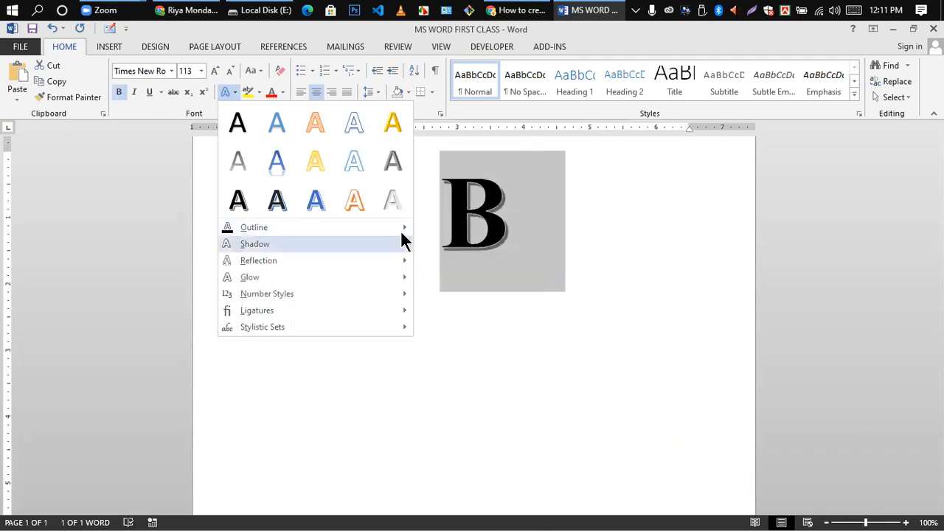
mouse_move(401, 229)
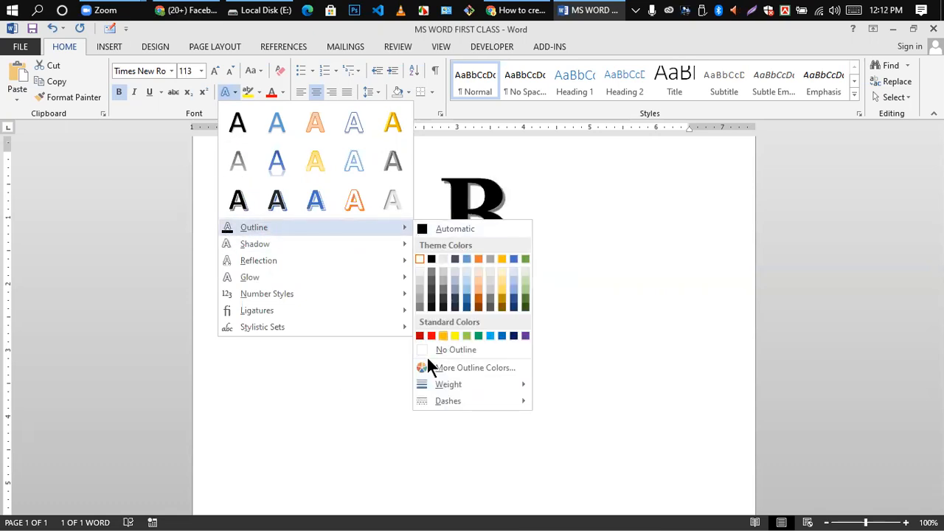
left_click(500, 282)
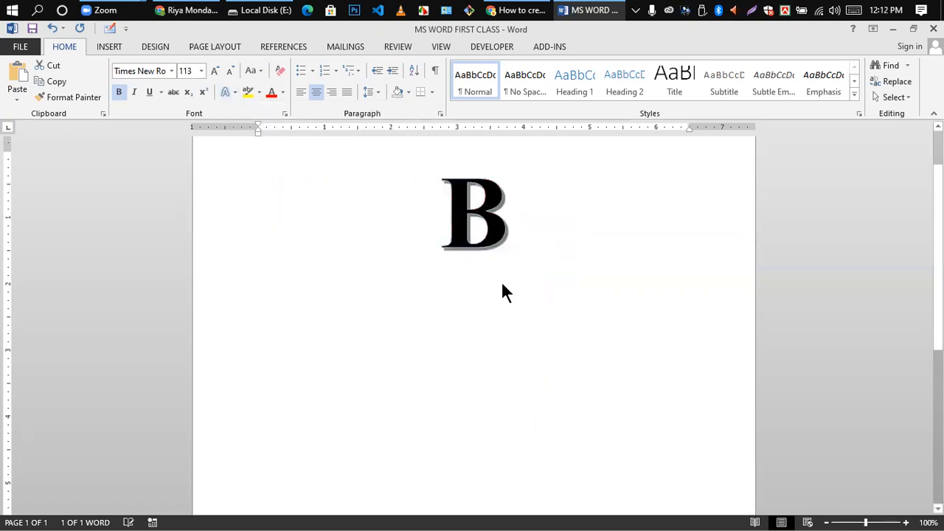
left_click(500, 258)
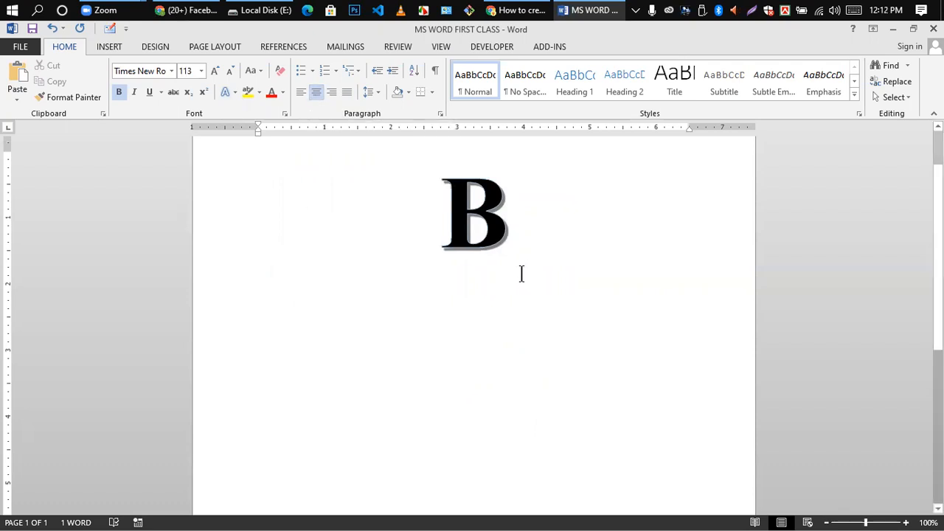
left_click(236, 93)
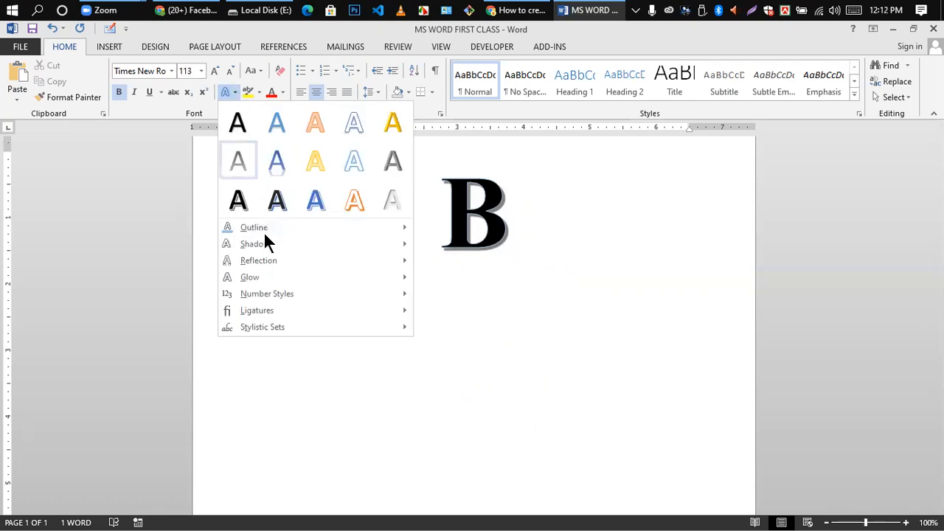
mouse_move(255, 260)
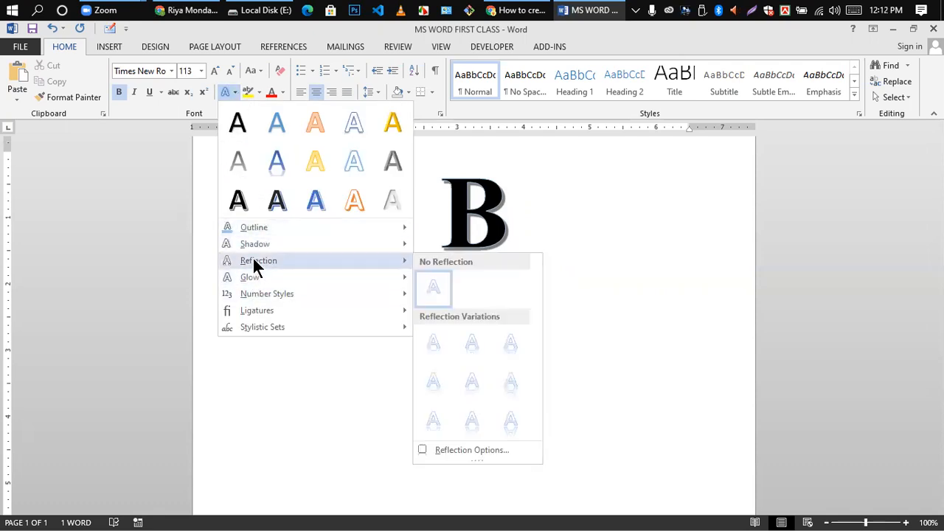
left_click(596, 236)
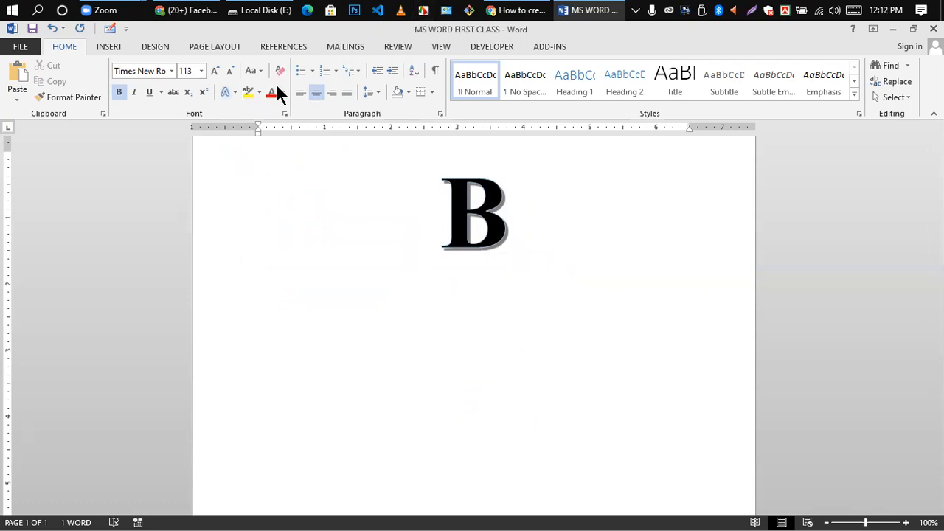
- Apply an Outer shadow preset to the B from Text Effects > Shadow
double_click(455, 193)
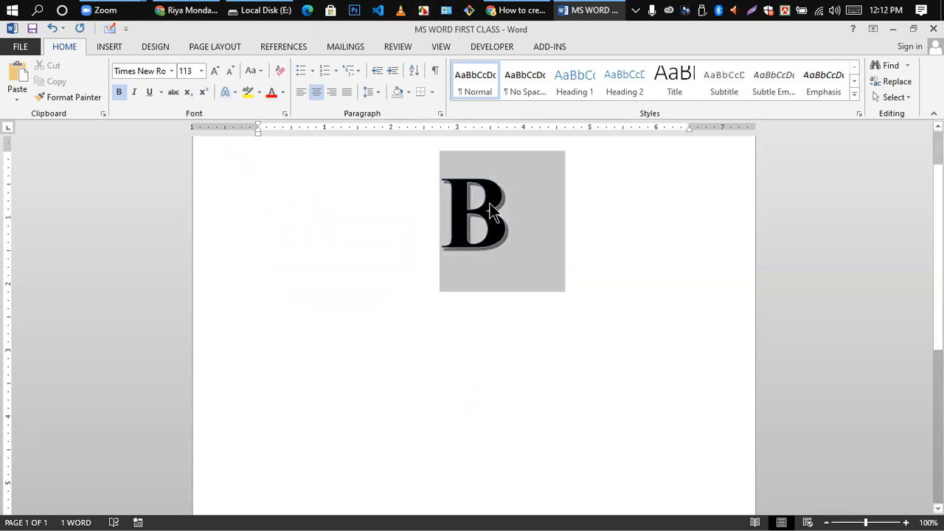
left_click(234, 90)
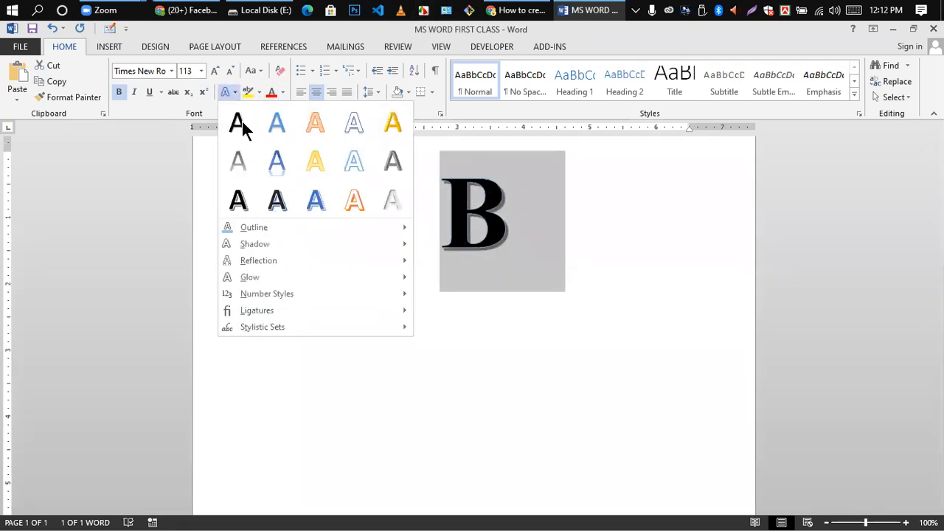
mouse_move(255, 248)
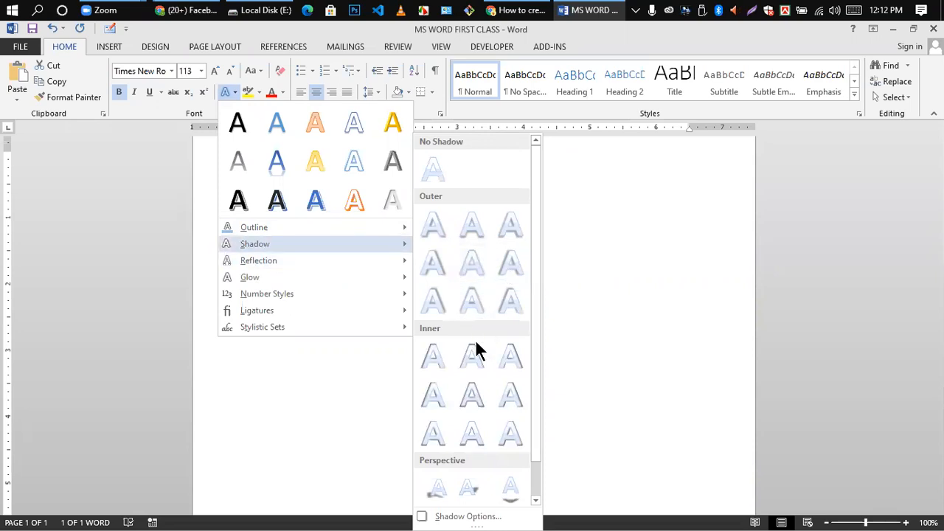
left_click(509, 225)
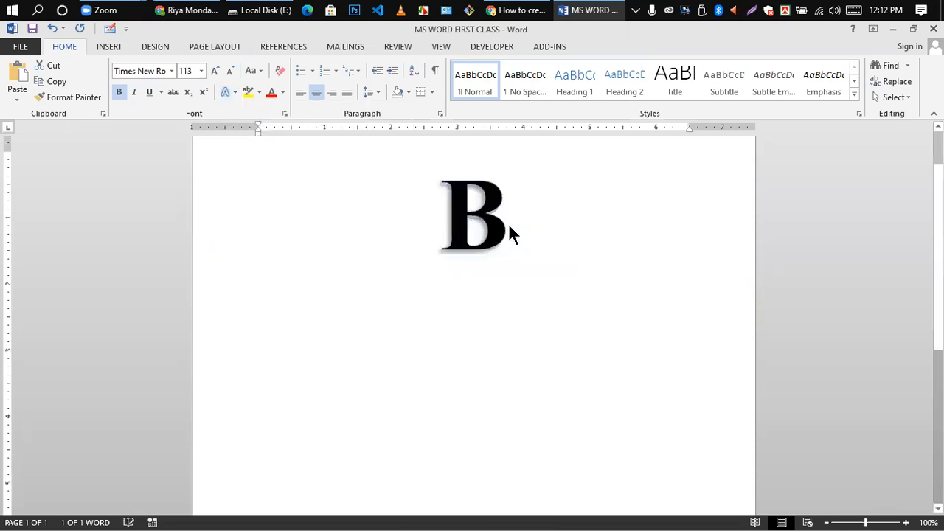
left_click(533, 286)
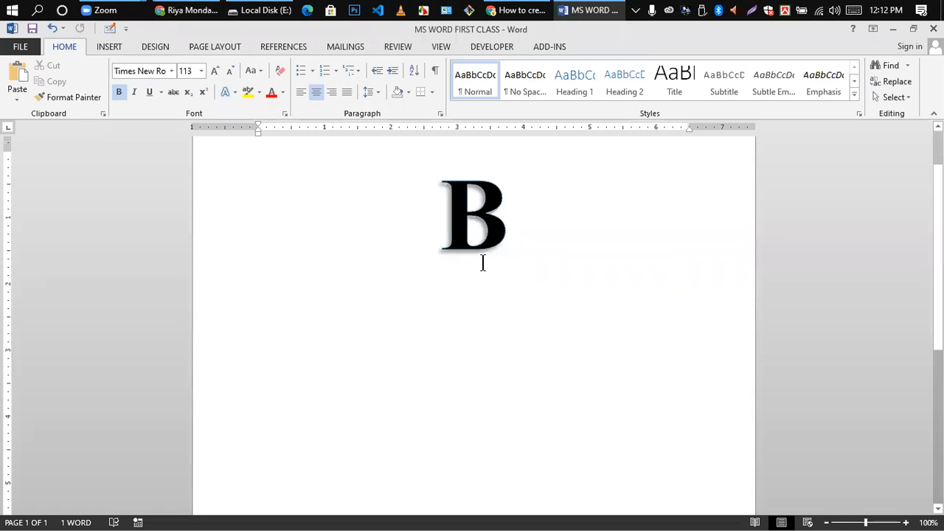
- Try a shadowed Text Effects gallery style on the B
left_click(452, 223)
double_click(482, 223)
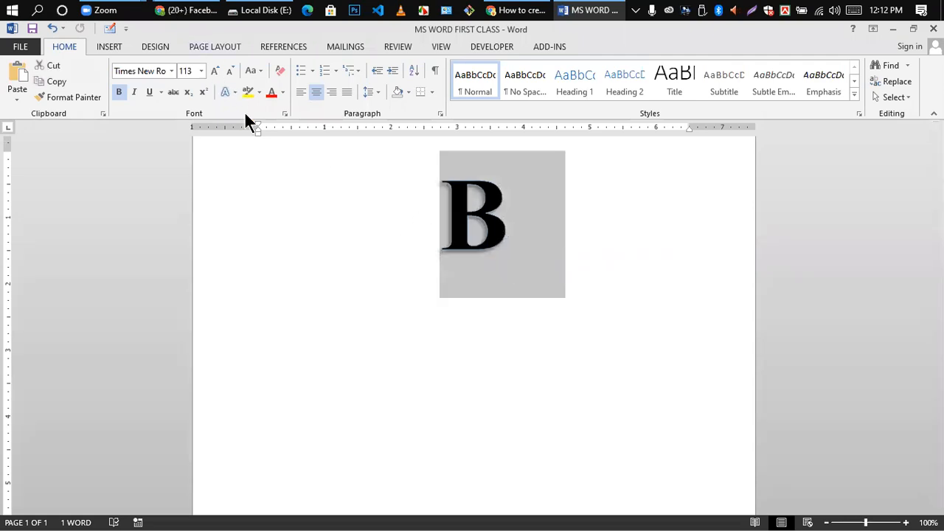
left_click(230, 92)
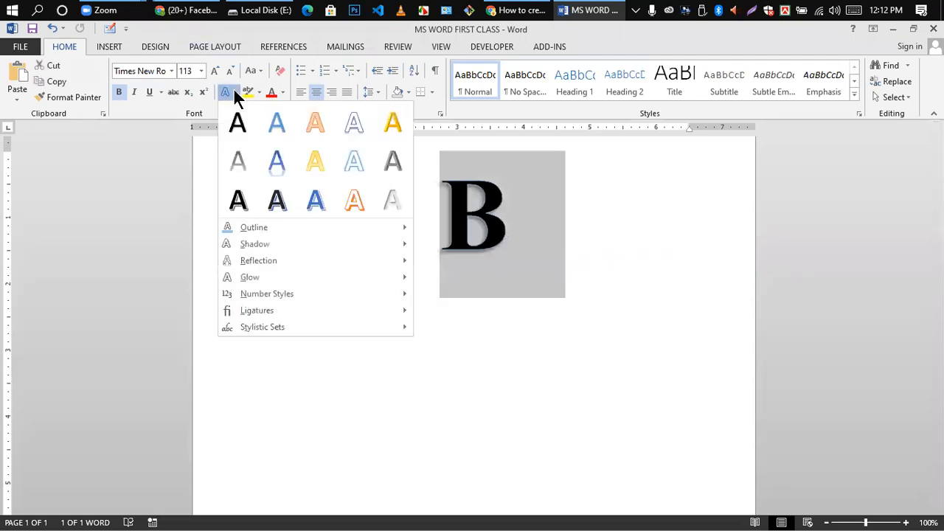
left_click(238, 203)
left_click(521, 226)
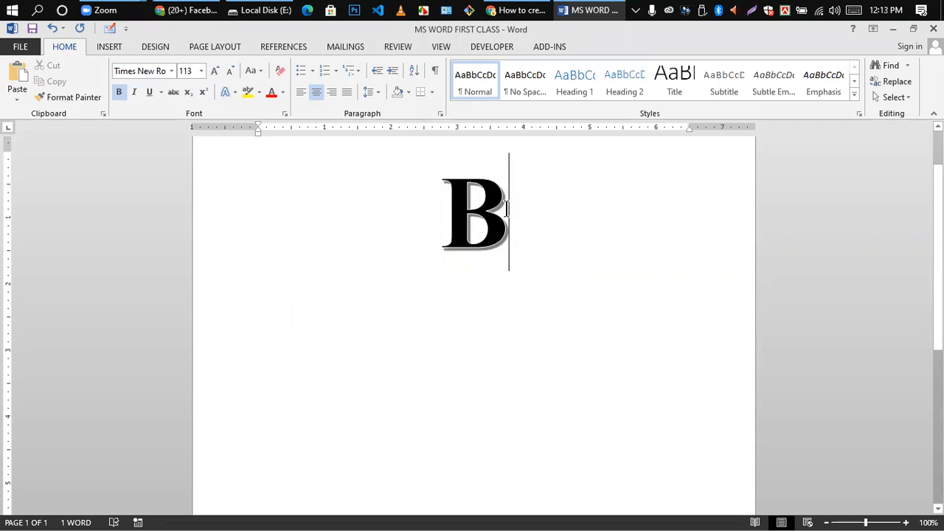
- Apply a different Outer shadow preset, giving the B a soft blurred shadow
left_click_drag(421, 182, 502, 238)
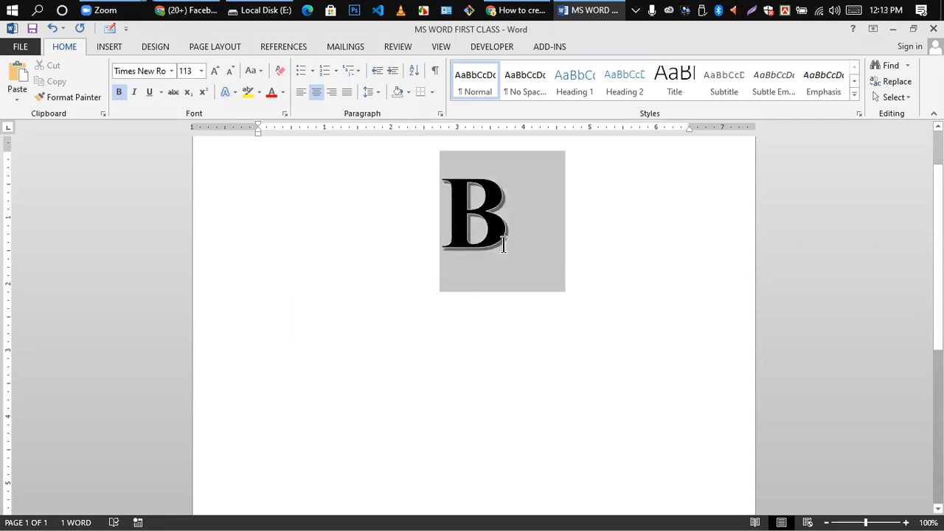
left_click(233, 91)
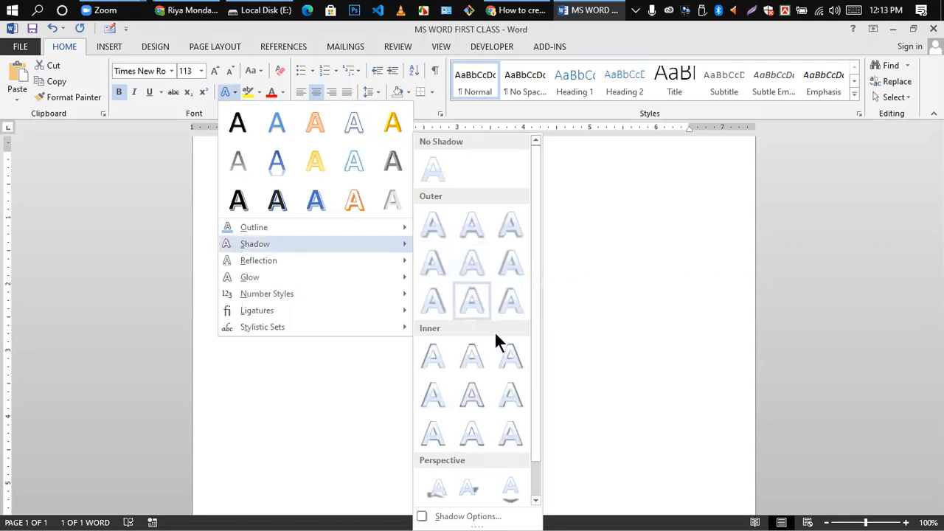
left_click(471, 302)
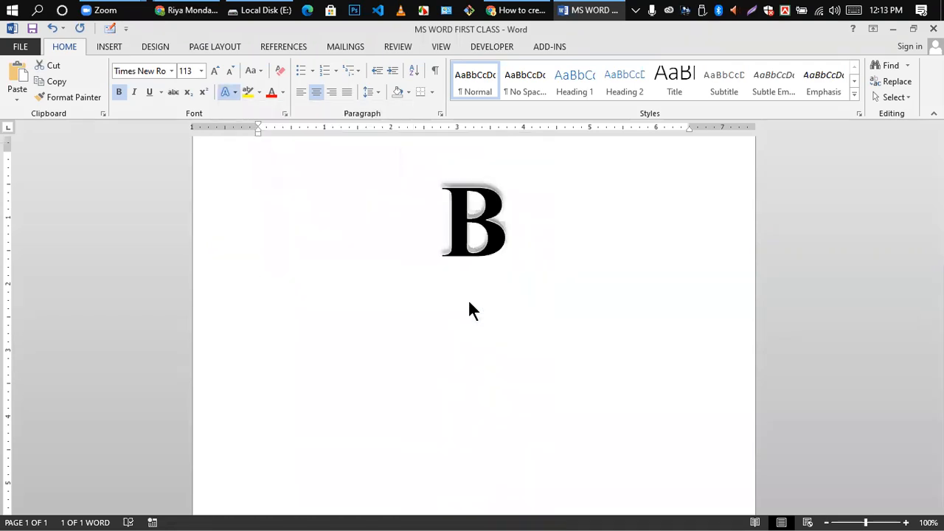
left_click(612, 248)
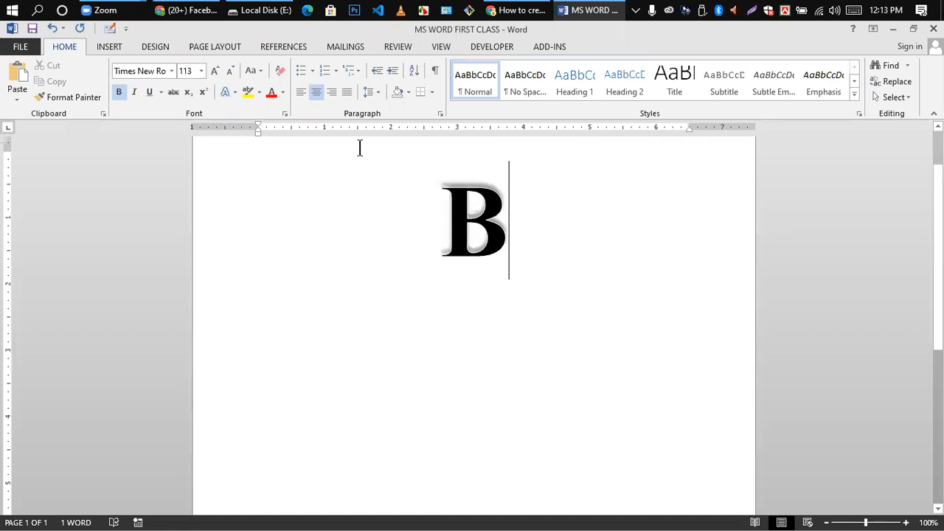
- Add the second Reflection Variation beneath the shadowed B
left_click(236, 89)
left_click(624, 263)
left_click_drag(450, 217, 599, 259)
left_click(231, 92)
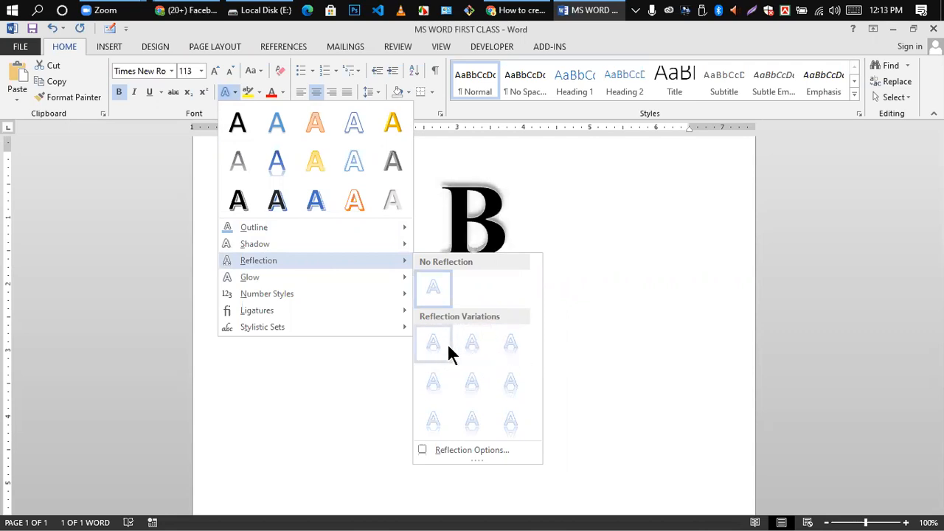
left_click(469, 344)
left_click(473, 225)
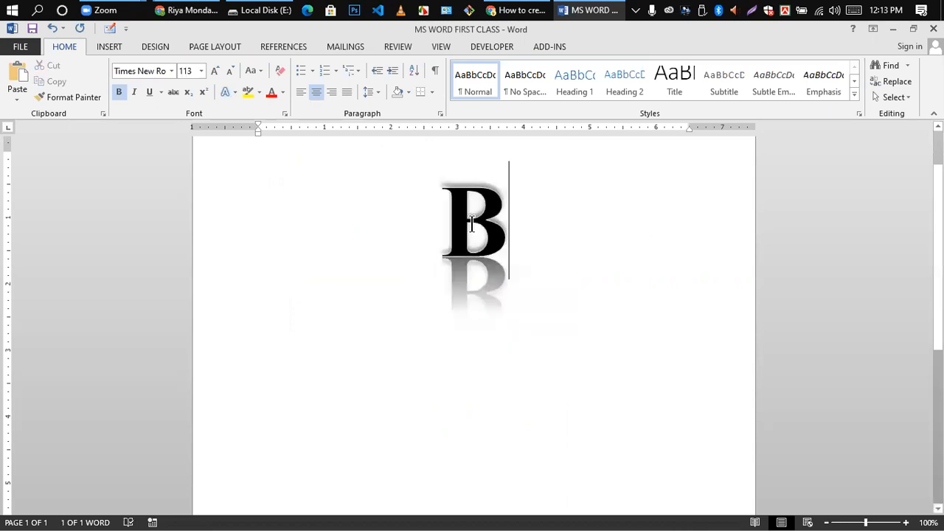
left_click(458, 210)
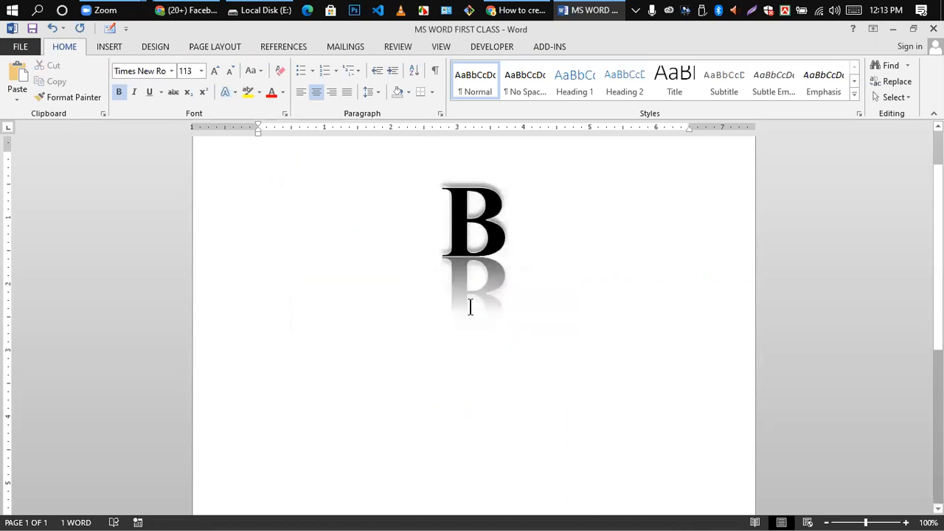
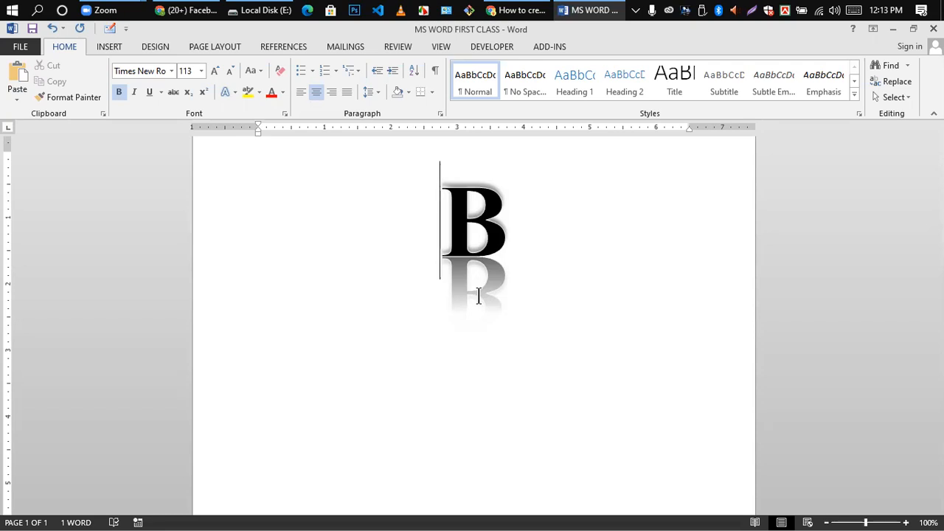
- Delete the big reflected B and restore it with Ctrl+Z, leaving its Glow variations showing
double_click(440, 189)
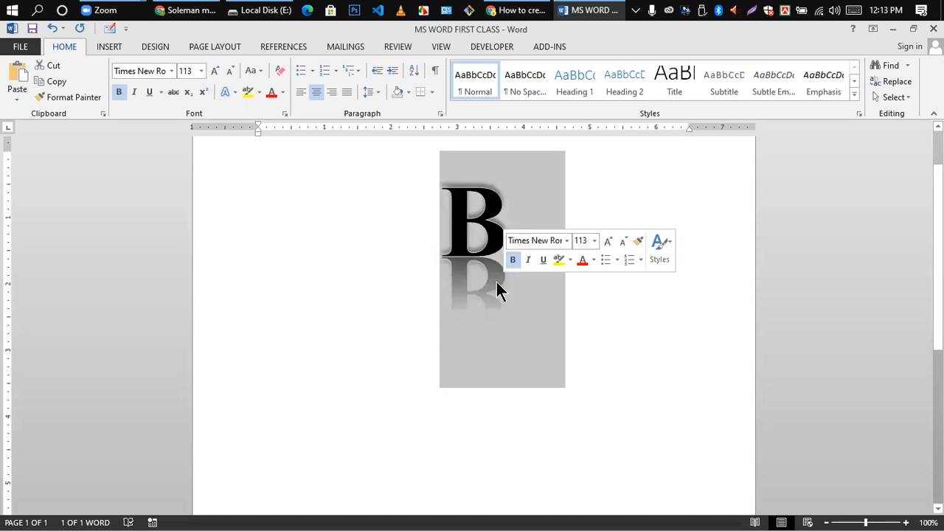
key("Delete")
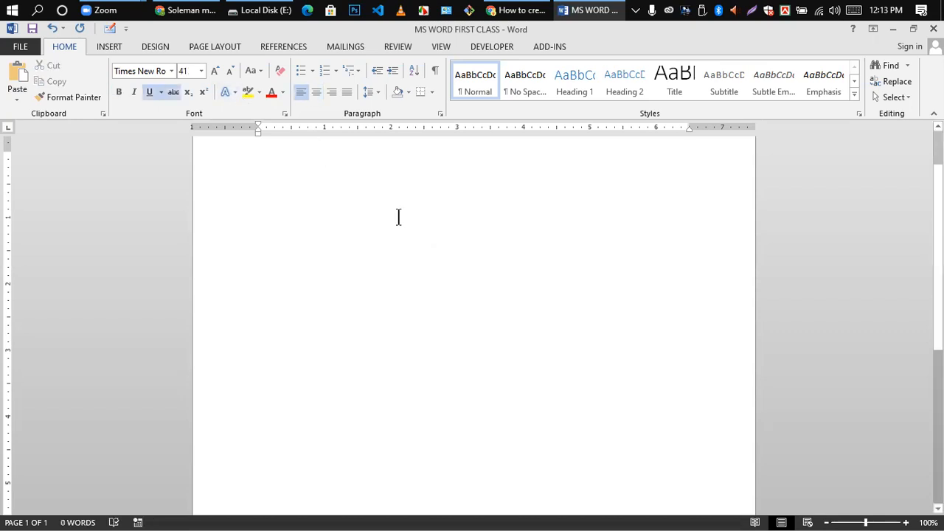
key("ctrl+z")
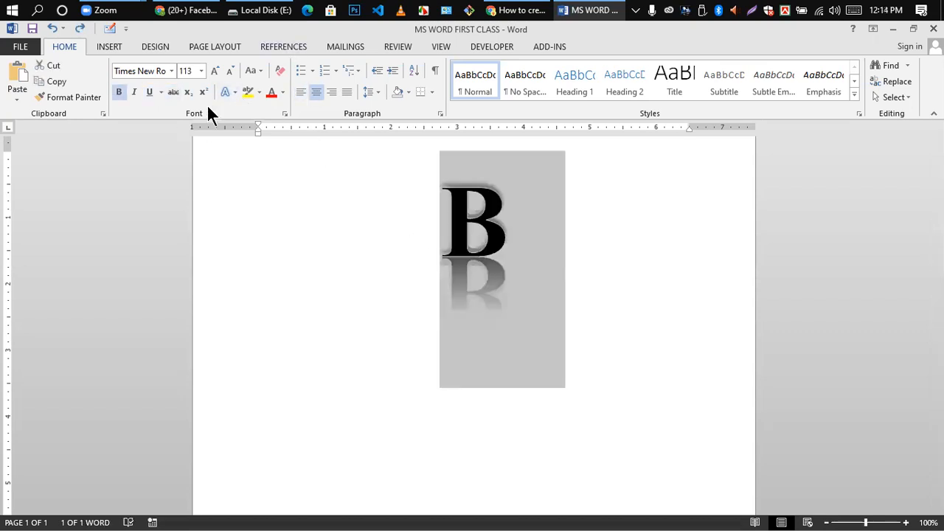
left_click(234, 92)
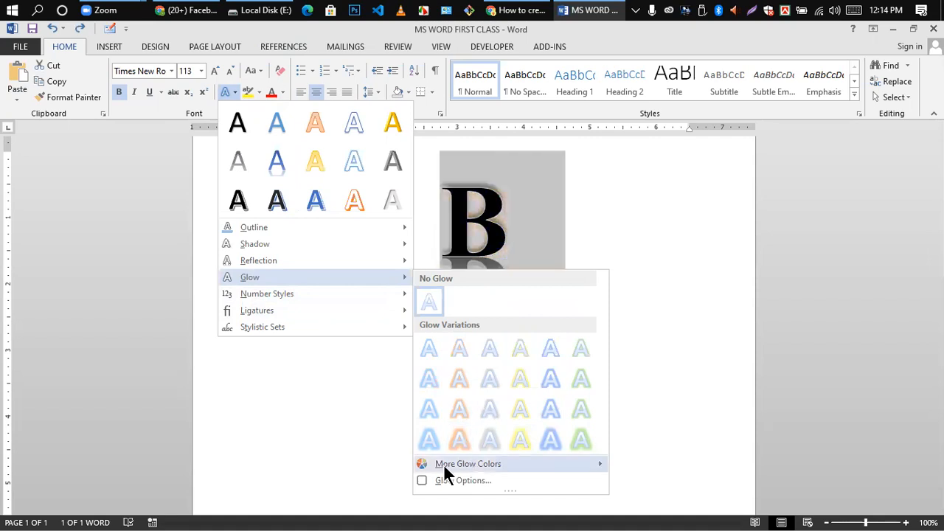
- Give the B a dark blue glow from More Glow Colors
mouse_move(488, 463)
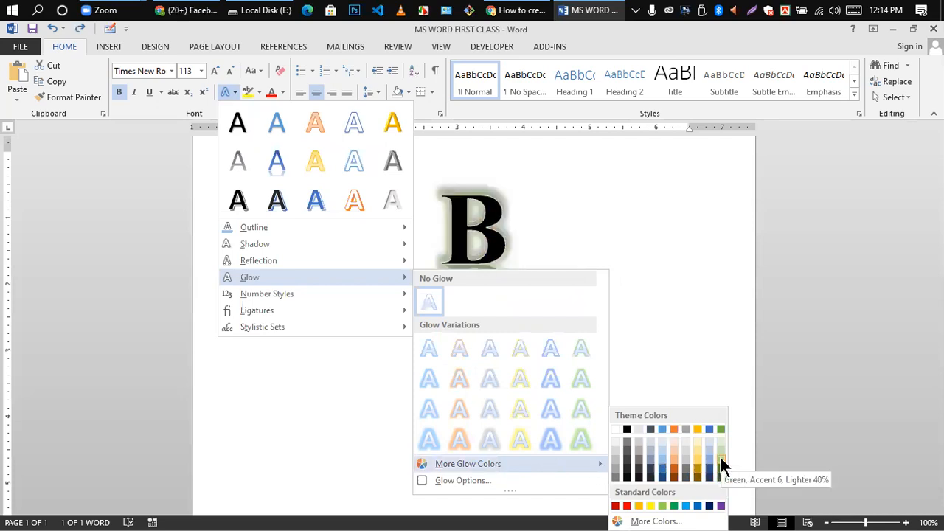
left_click(663, 478)
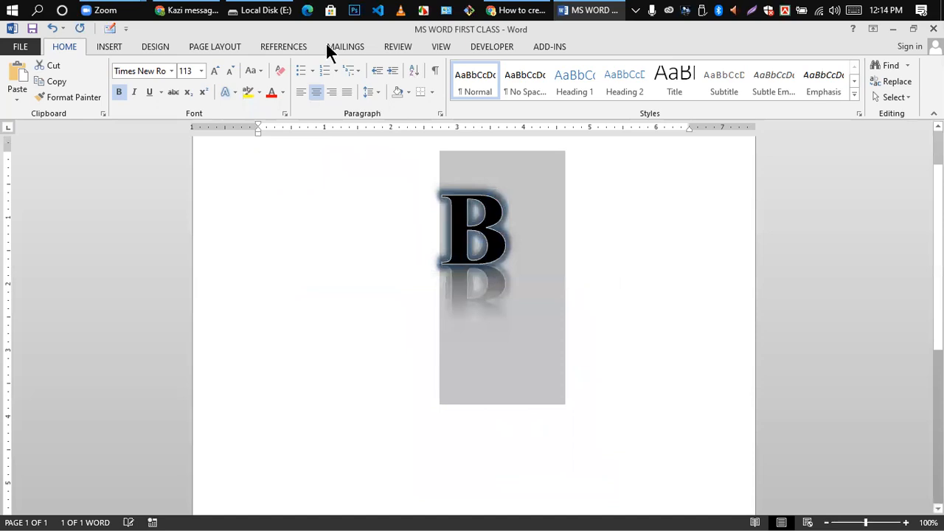
left_click(233, 94)
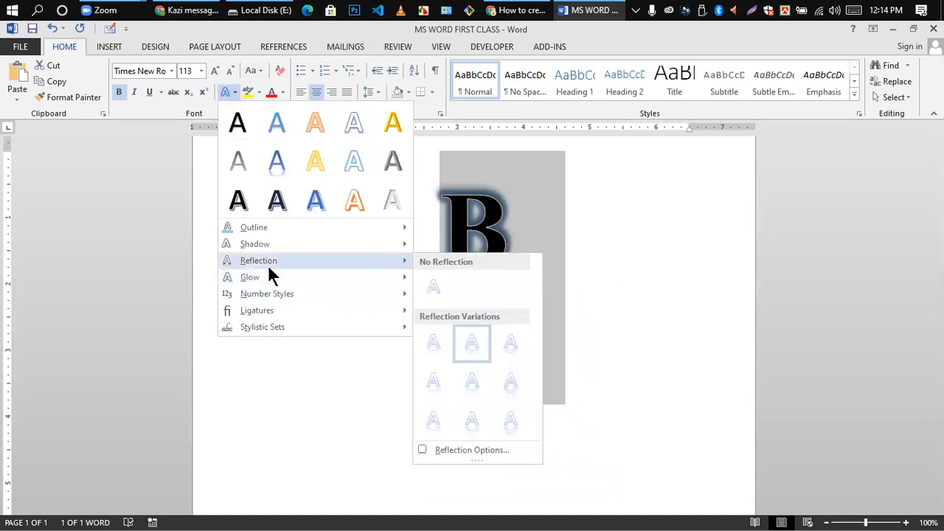
- Apply the Default number style to the glowing B
mouse_move(283, 295)
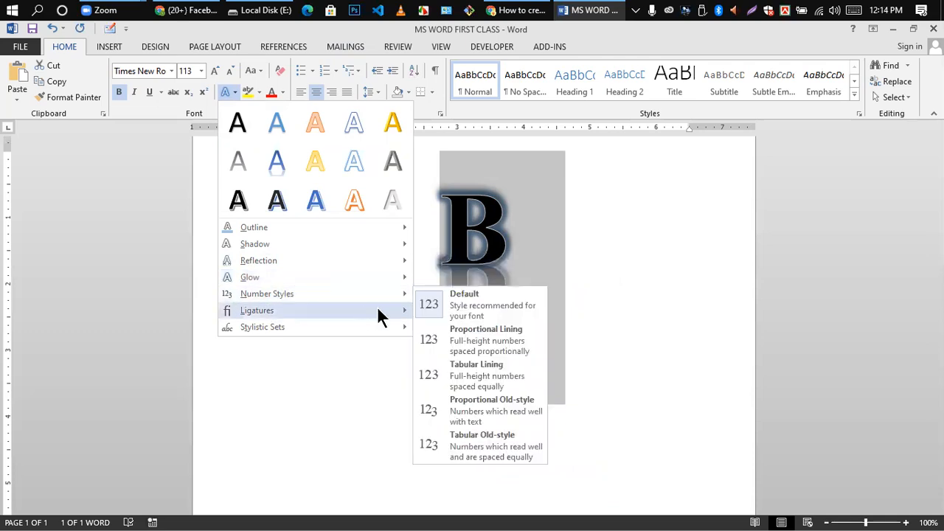
mouse_move(389, 294)
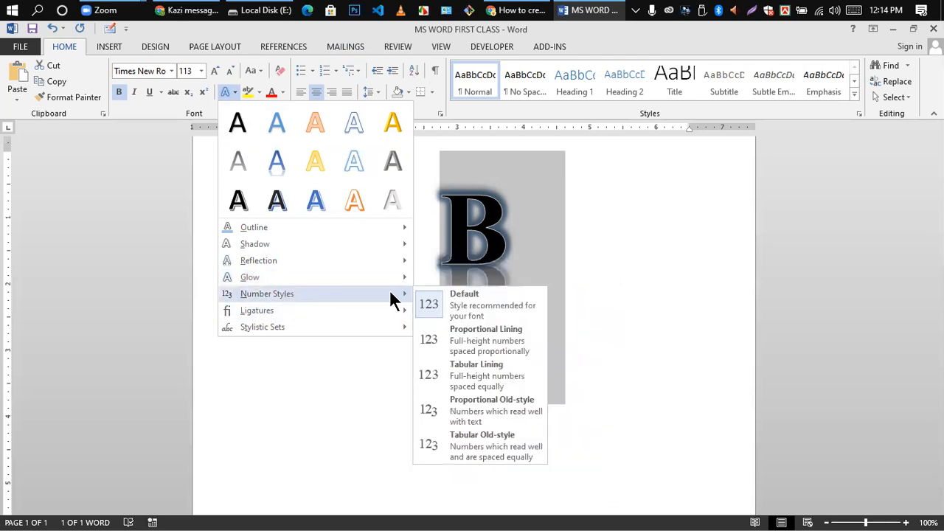
left_click(430, 310)
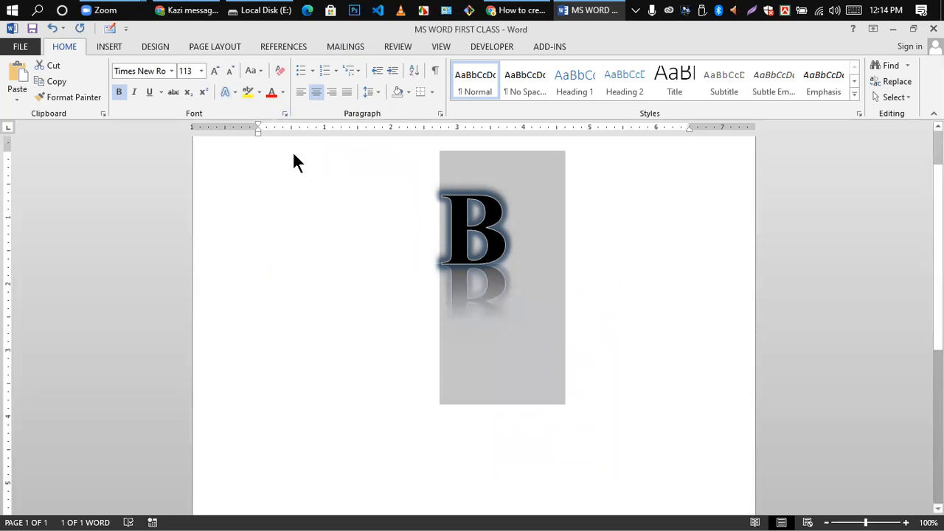
scroll(556, 344, "down", 2)
scroll(499, 331, "up", 3)
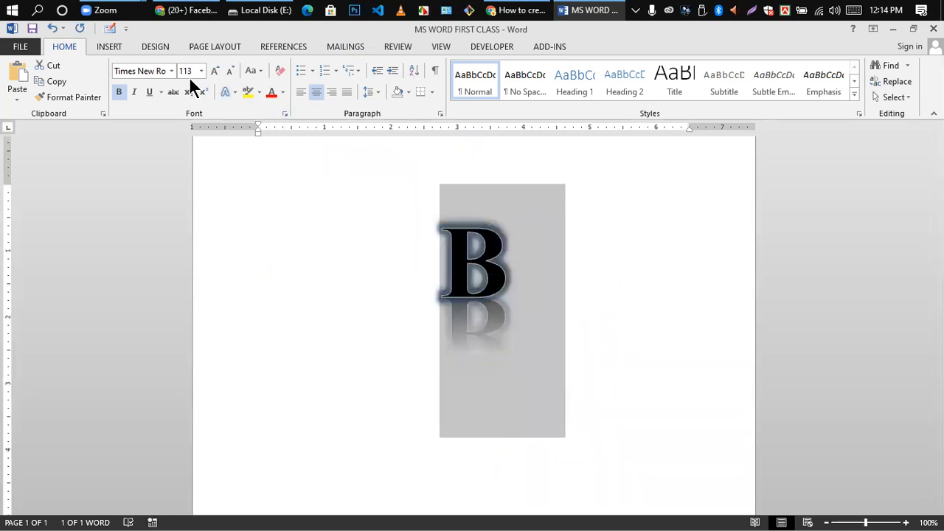
- Switch the B to Proportional Lining numbers, then delete the glowing B
left_click(235, 89)
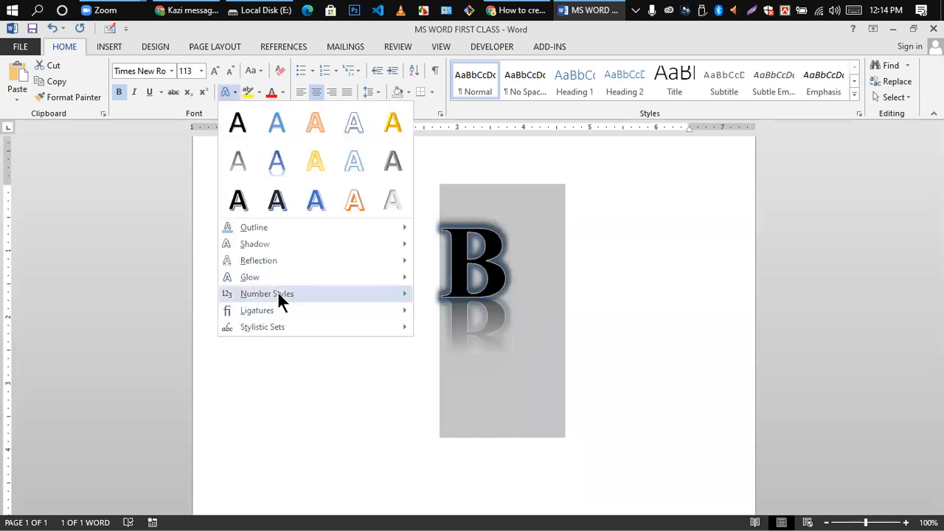
mouse_move(388, 295)
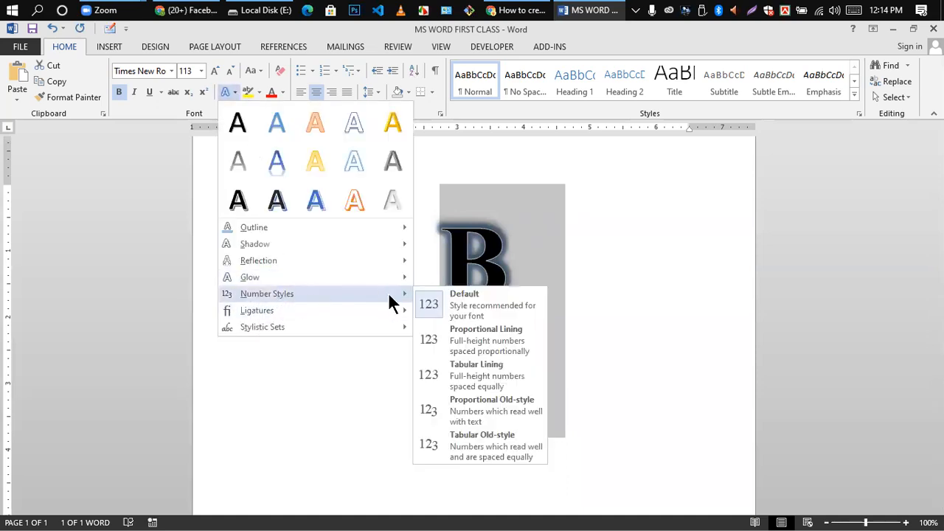
left_click(474, 339)
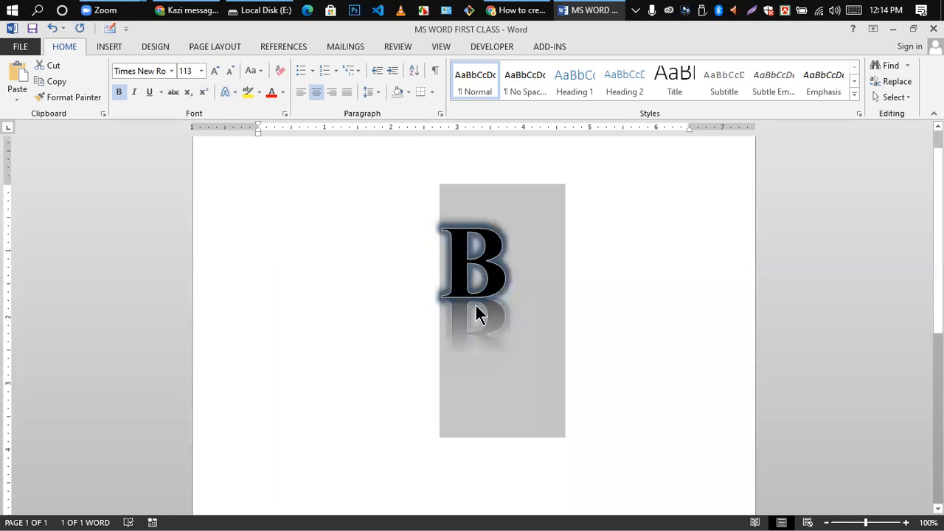
key("Delete")
- Type 12, remove its strikethrough and underline, enlarge it and centre it
type("12")
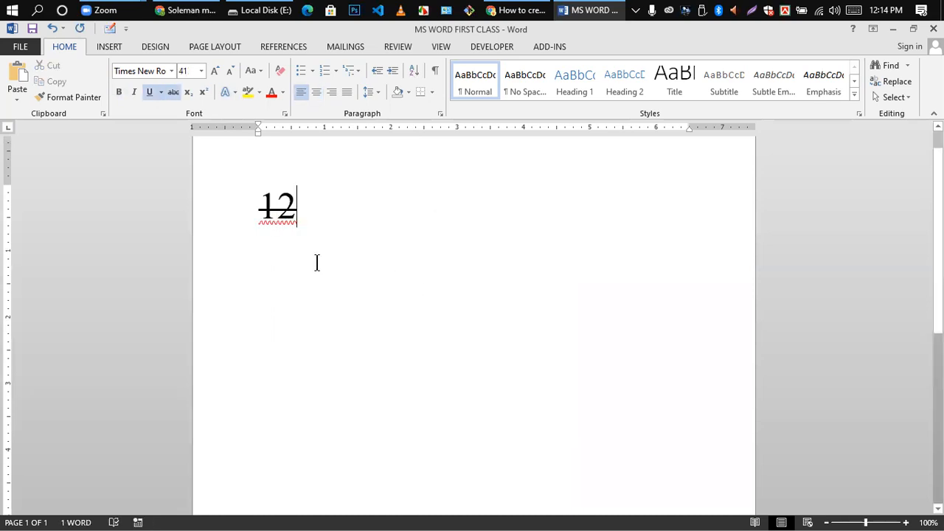
left_click_drag(261, 209, 307, 214)
left_click(172, 91)
left_click(149, 91)
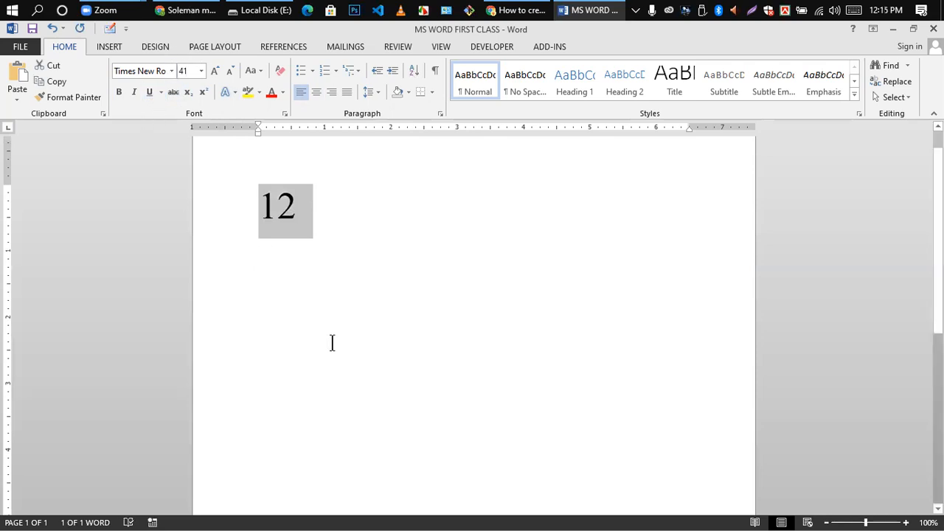
key("ctrl+bracketright")
key("ctrl+bracketright")
key("ctrl+bracketright")
key("ctrl+bracketright")
key("ctrl+bracketright")
key("ctrl+bracketright")
key("ctrl+bracketright")
key("ctrl+bracketright")
key("ctrl+bracketright")
key("ctrl+e")
left_click(332, 343)
left_click(505, 211)
- Apply the Tabular Lining number style to the centred 12
left_click_drag(445, 221, 502, 214)
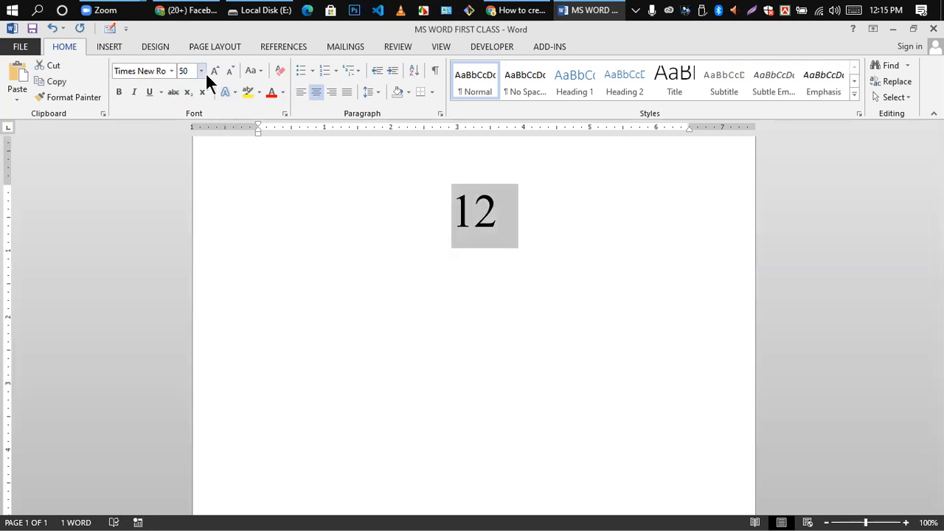
left_click(235, 93)
mouse_move(267, 293)
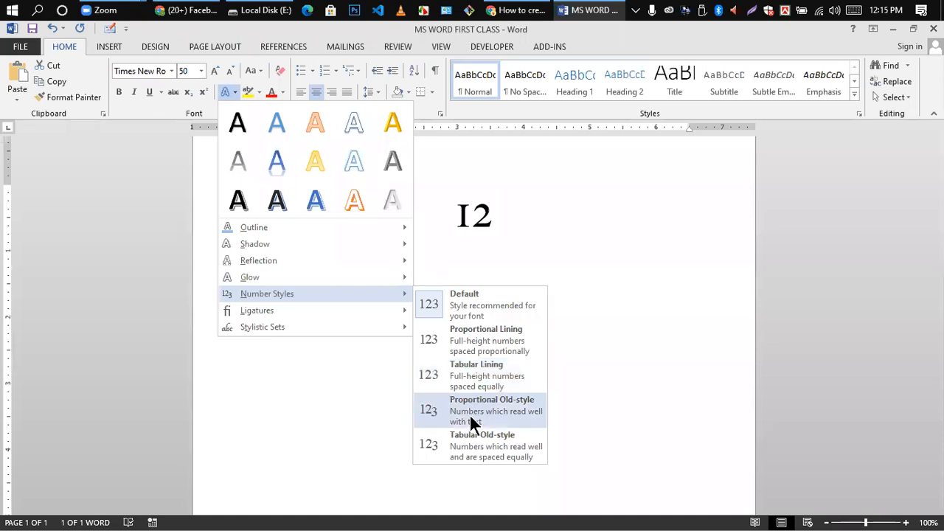
left_click(471, 368)
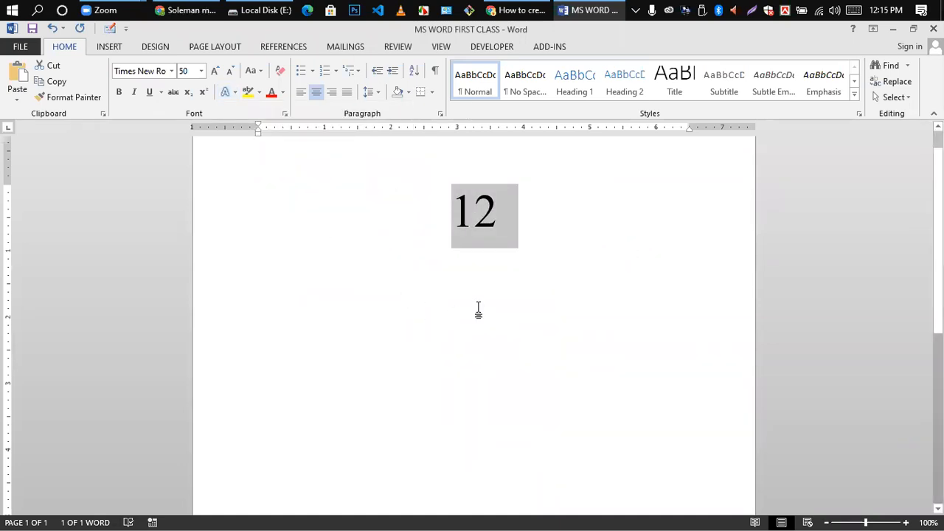
left_click(478, 310)
left_click_drag(456, 211, 487, 214)
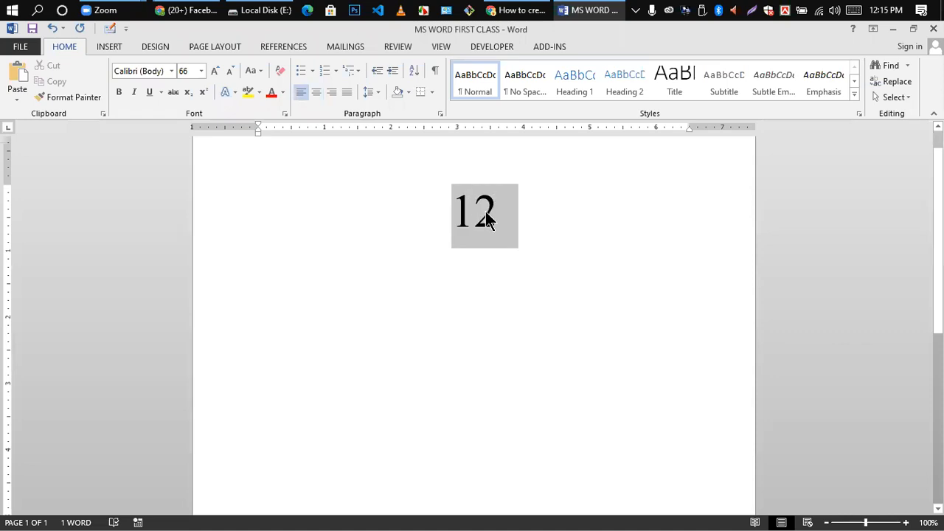
left_click(234, 92)
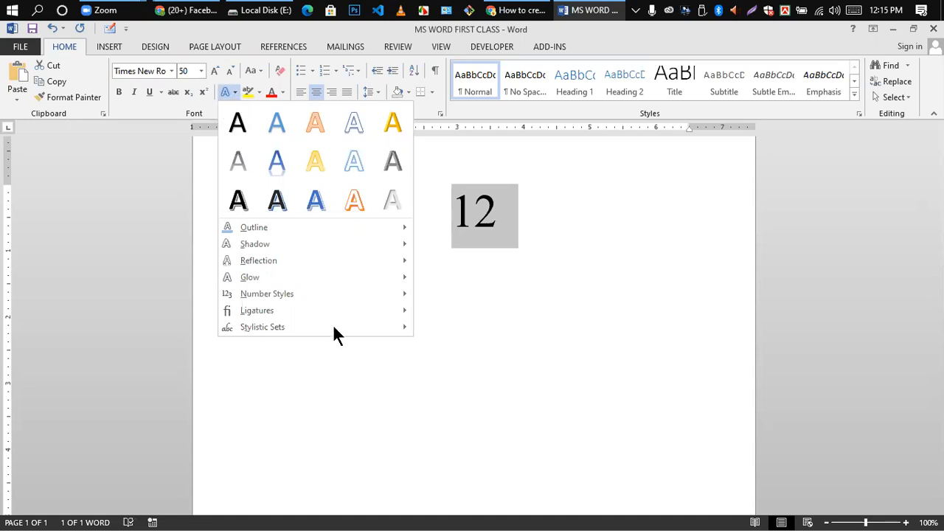
- Switch the 12 to Proportional Lining numbers, then back to Tabular Lining
mouse_move(391, 295)
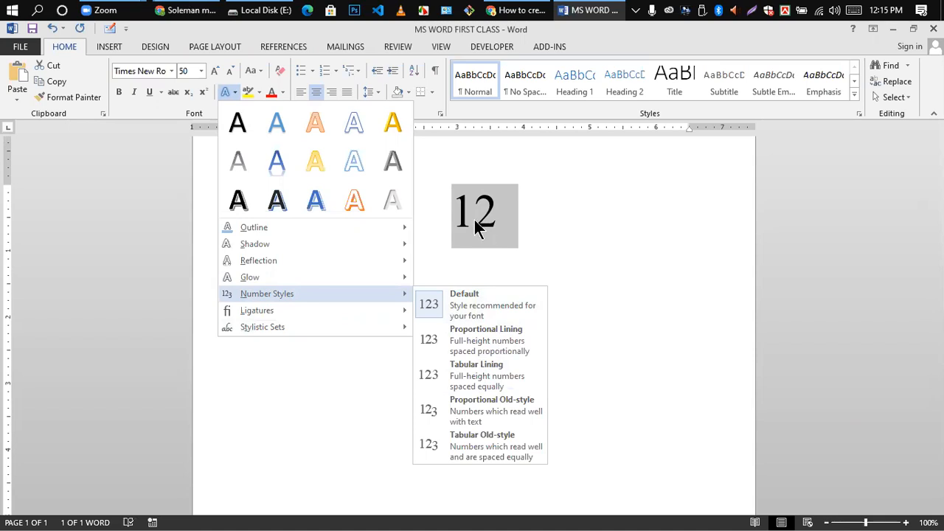
left_click(482, 340)
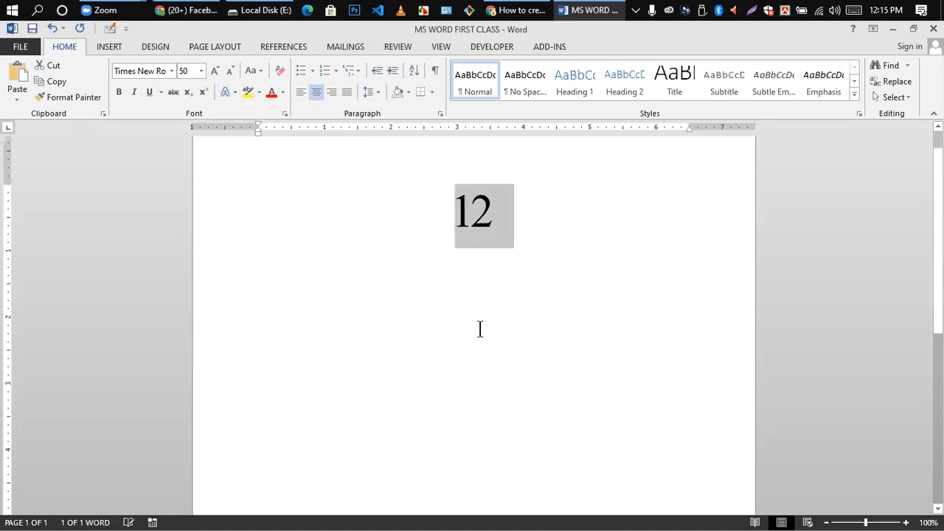
left_click(465, 214)
left_click_drag(459, 211, 518, 232)
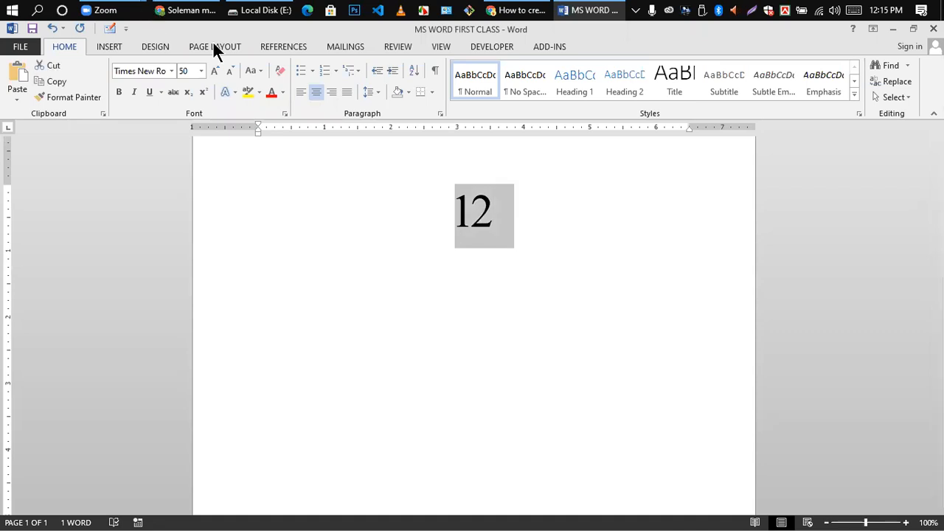
left_click(227, 90)
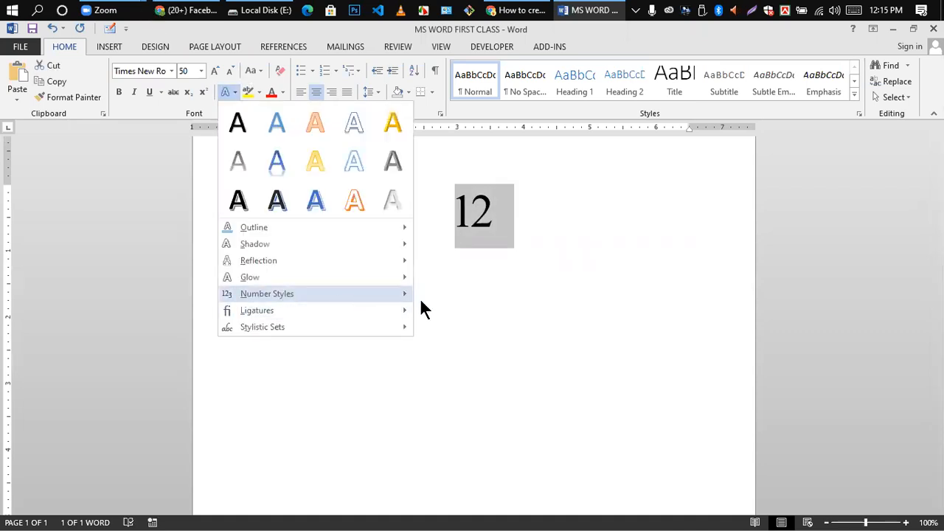
mouse_move(417, 297)
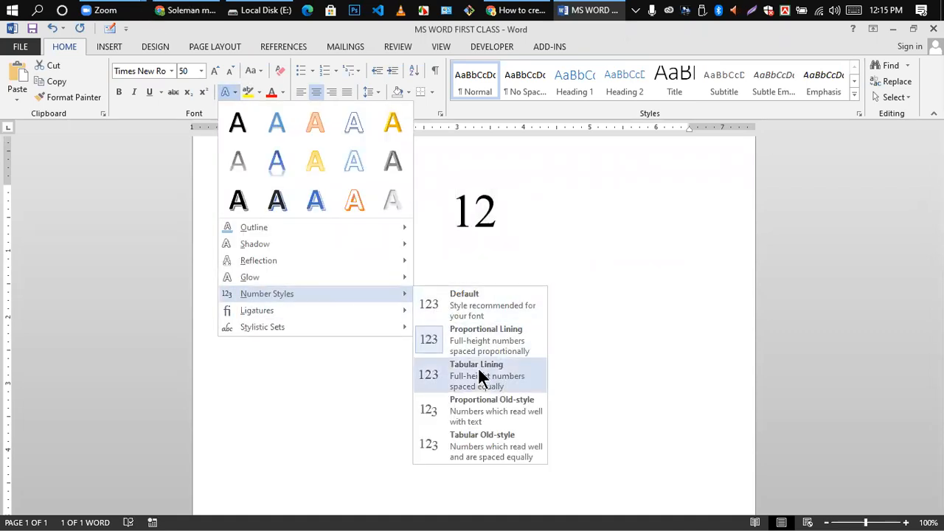
left_click(478, 367)
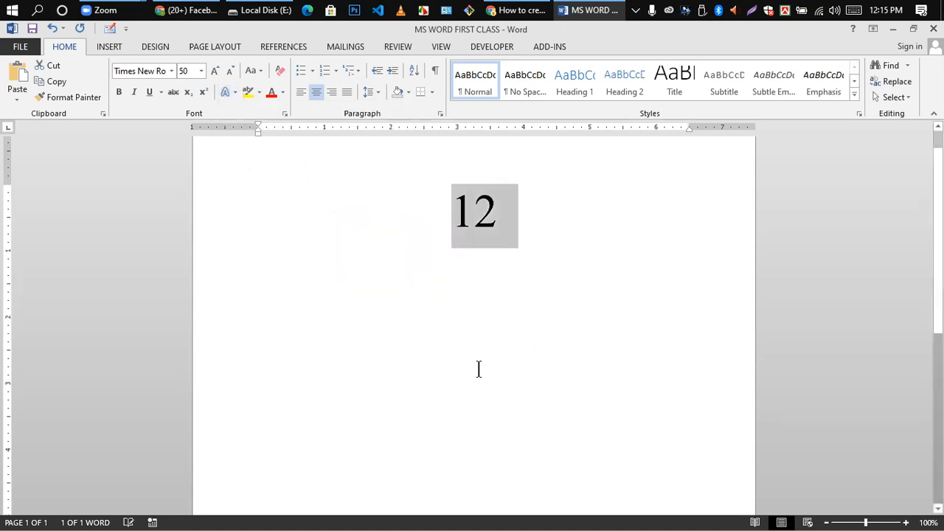
left_click(456, 224)
- Apply Standard Only ligatures to the 12, then select and delete it
left_click_drag(523, 216, 316, 213)
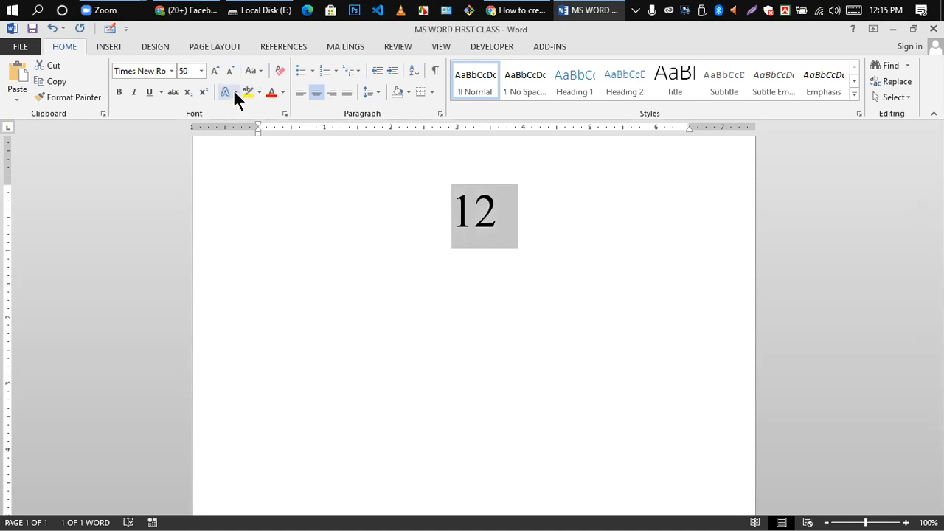
left_click(233, 90)
mouse_move(292, 292)
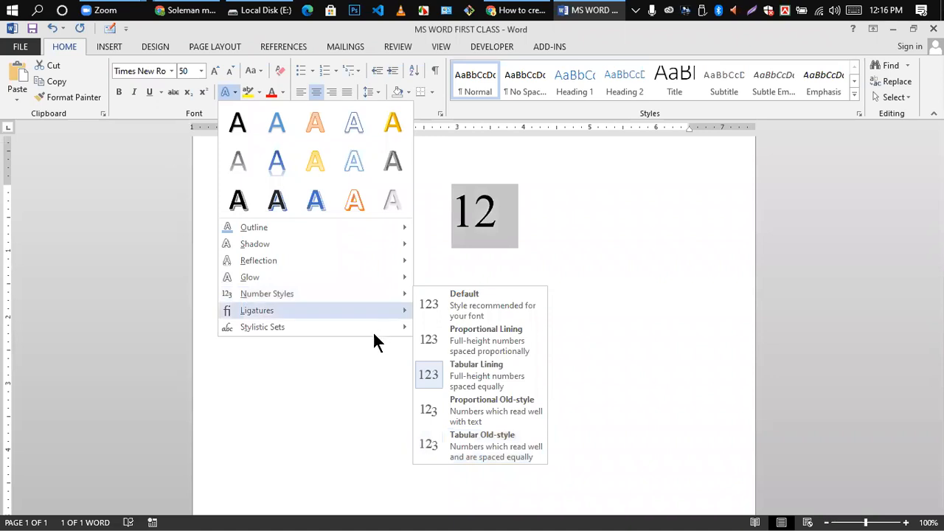
mouse_move(319, 328)
mouse_move(341, 317)
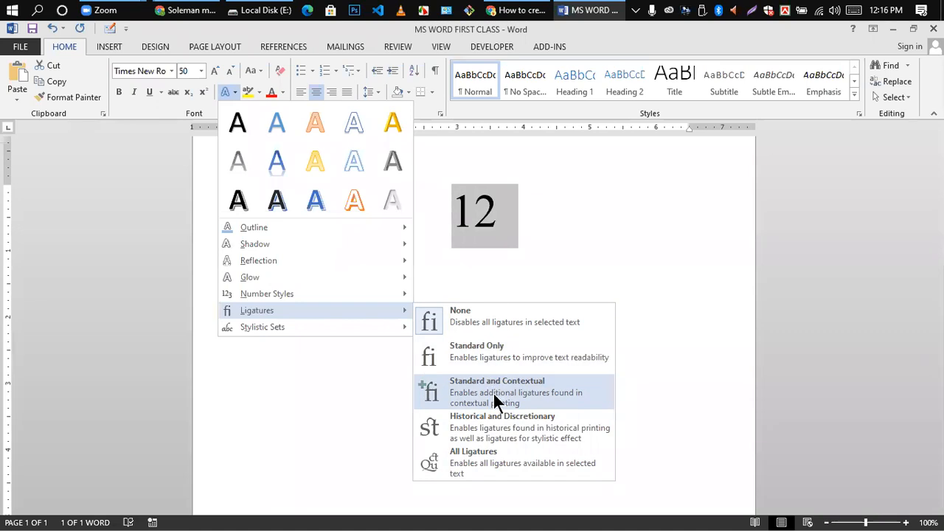
left_click(482, 353)
left_click(484, 270)
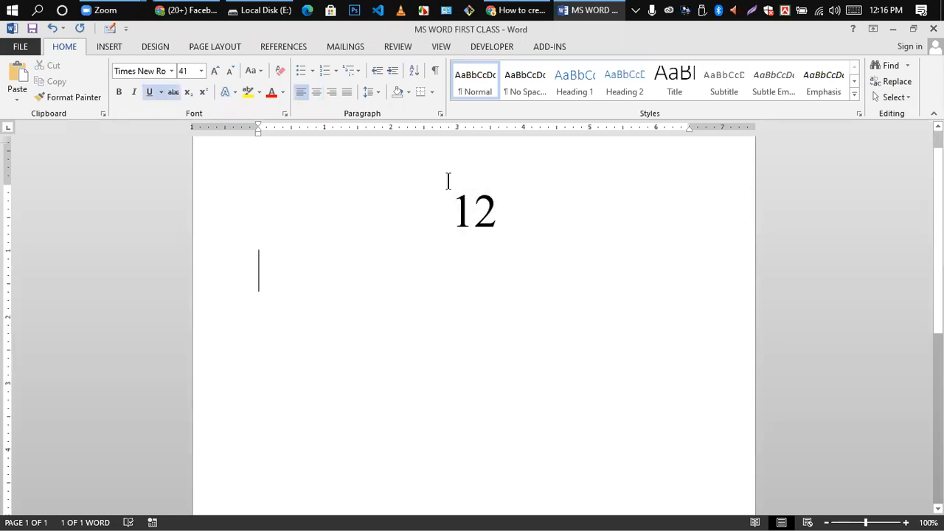
left_click_drag(451, 211, 508, 213)
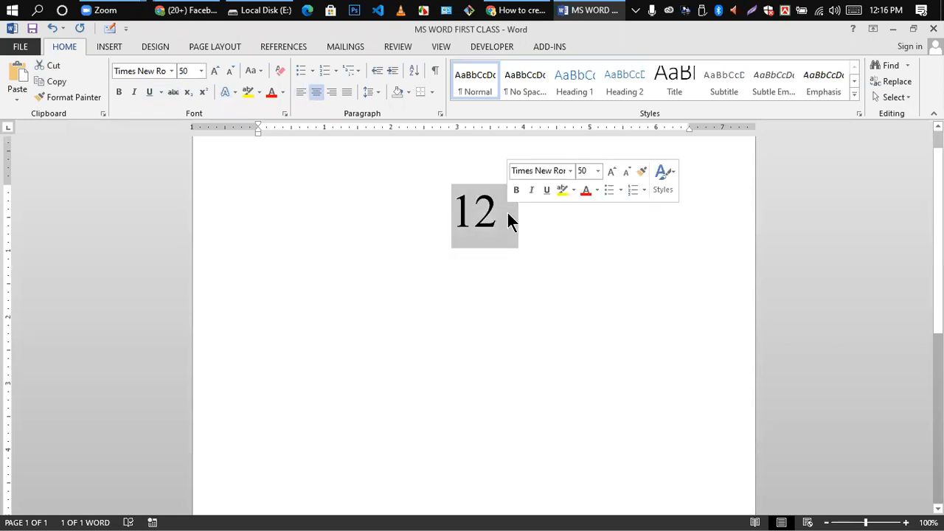
key("Delete")
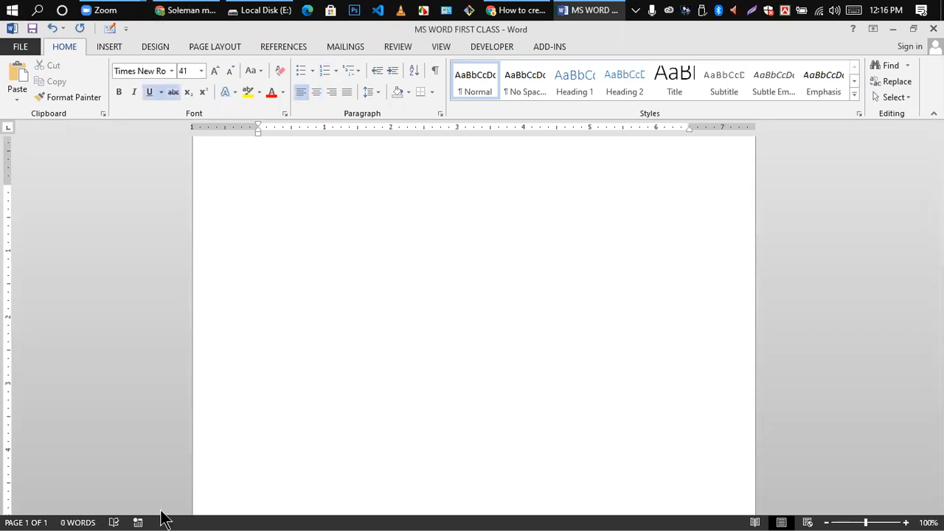
left_click(234, 92)
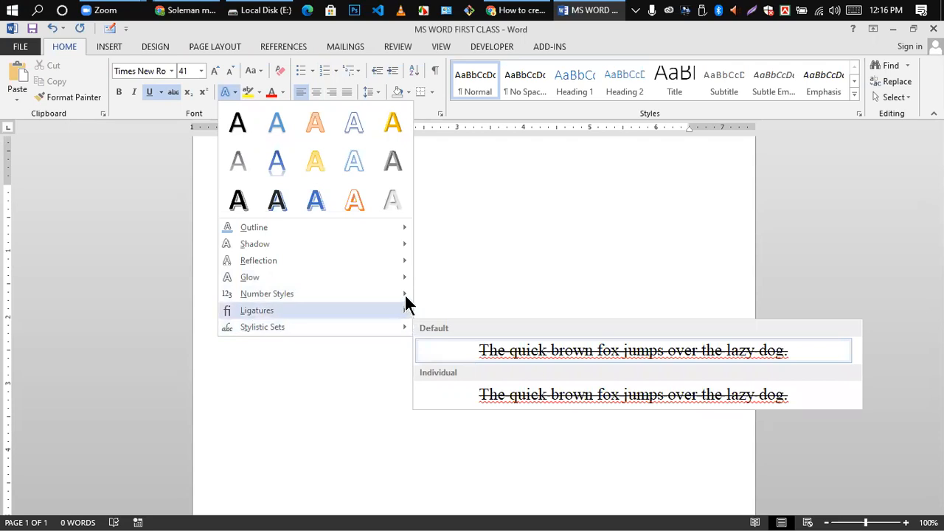
left_click(442, 211)
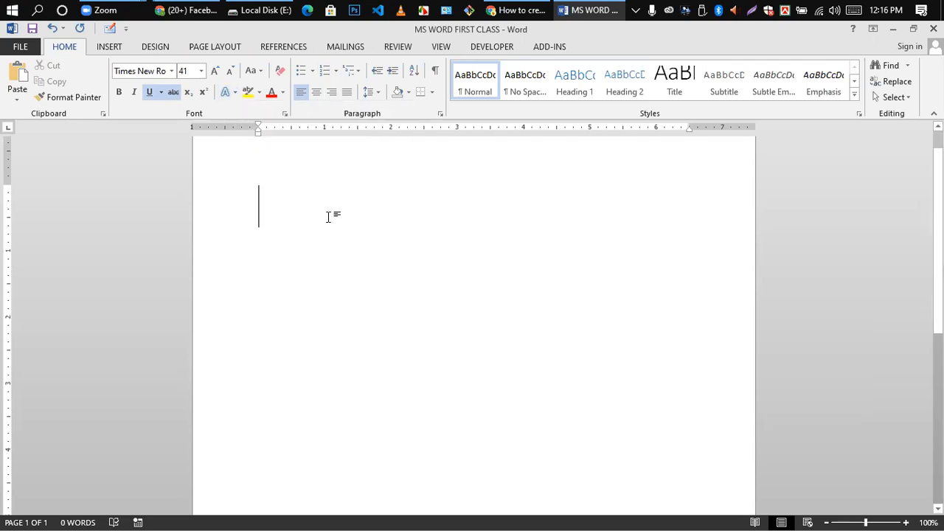
type("B")
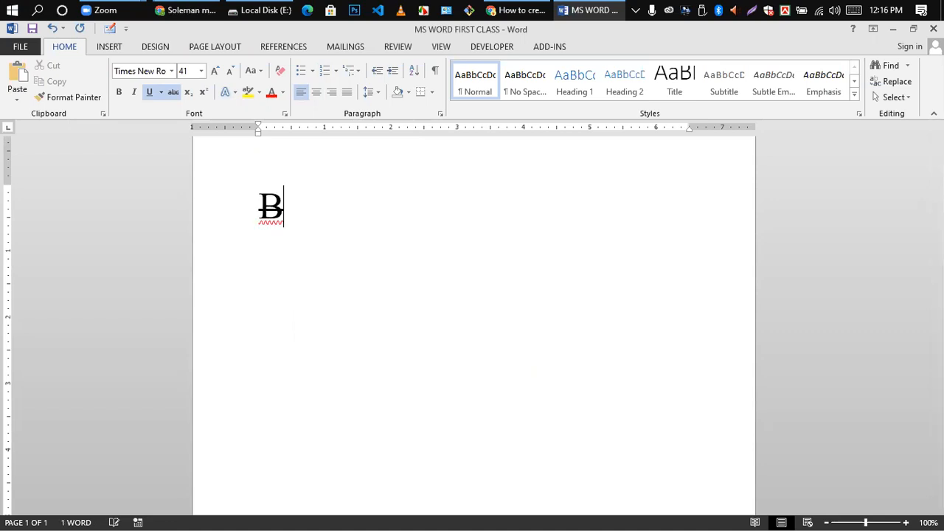
left_click(215, 194)
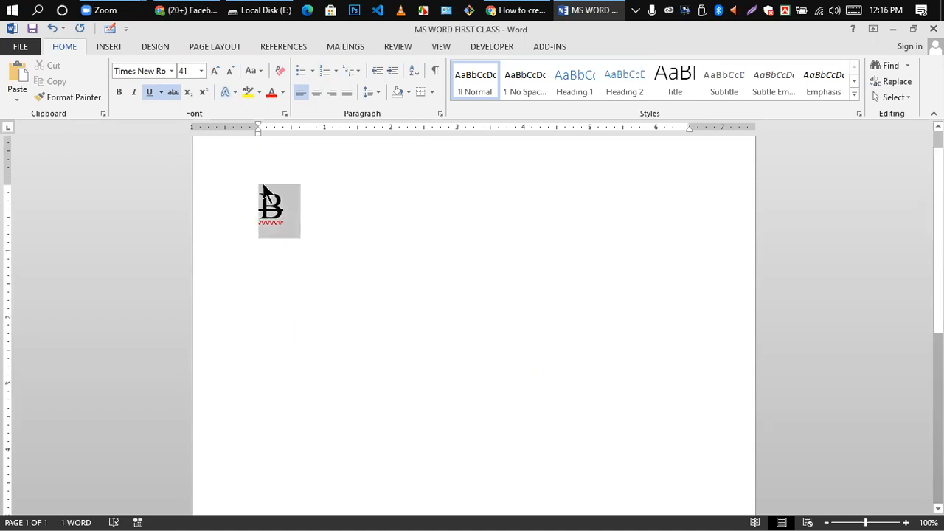
left_click(172, 92)
left_click(150, 92)
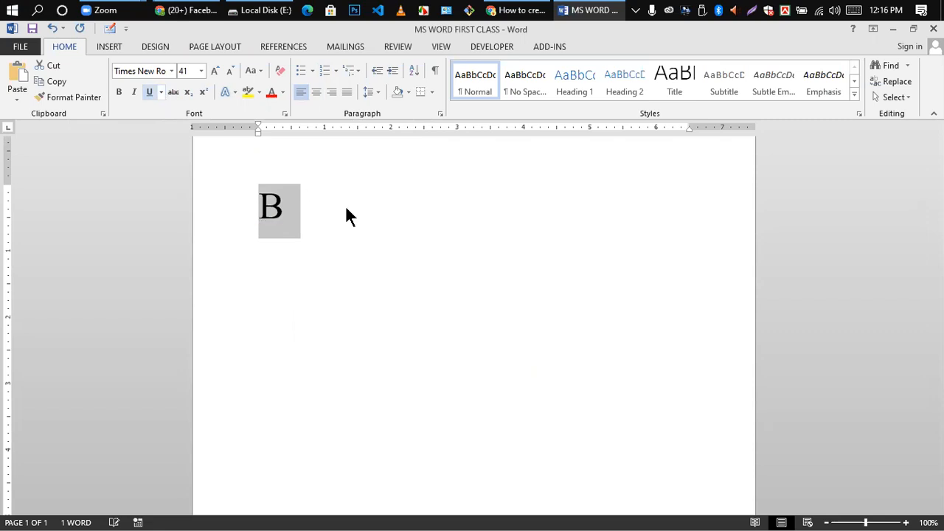
key("ctrl+bracketright")
key("ctrl+bracketright")
key("ctrl+bracketright")
key("ctrl+bracketright")
key("ctrl+bracketright")
key("ctrl+bracketright")
key("ctrl+bracketright")
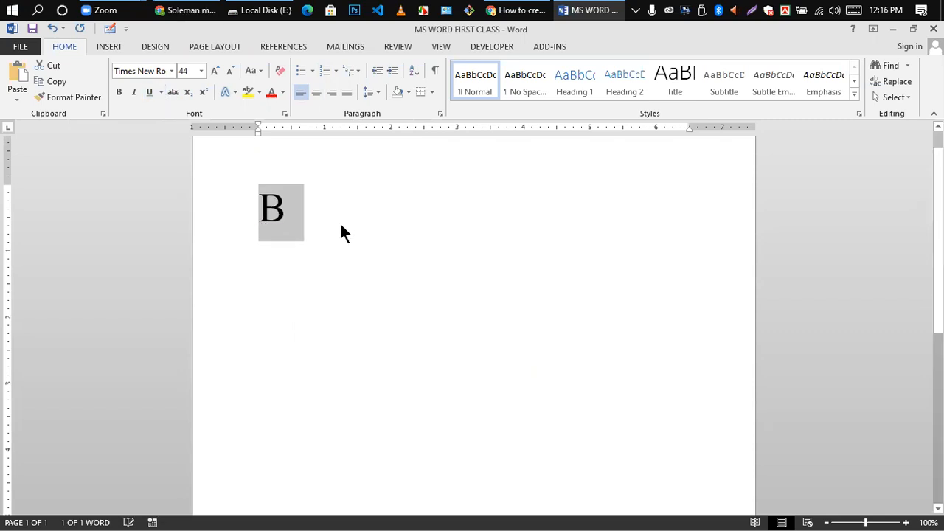
key("ctrl+bracketright")
key("ctrl+bracketright")
key("ctrl+bracketright")
key("ctrl+bracketright")
key("ctrl+bracketright")
key("ctrl+bracketright")
key("ctrl+bracketright")
key("ctrl+bracketright")
key("ctrl+bracketright")
key("ctrl+bracketright")
key("ctrl+bracketright")
key("ctrl+bracketright")
key("ctrl+bracketright")
key("ctrl+bracketright")
key("ctrl+bracketright")
key("ctrl+bracketright")
key("ctrl+bracketright")
key("ctrl+bracketright")
key("ctrl+bracketright")
key("ctrl+bracketright")
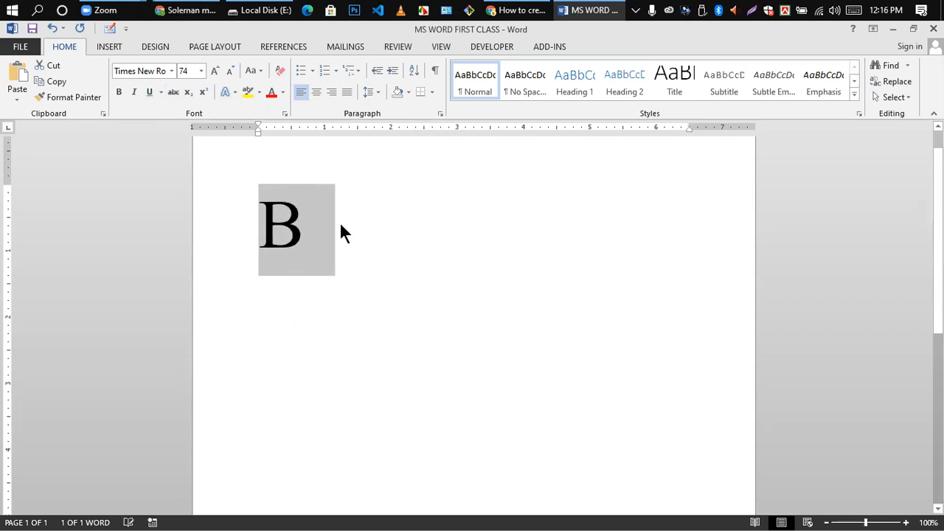
key("ctrl+e")
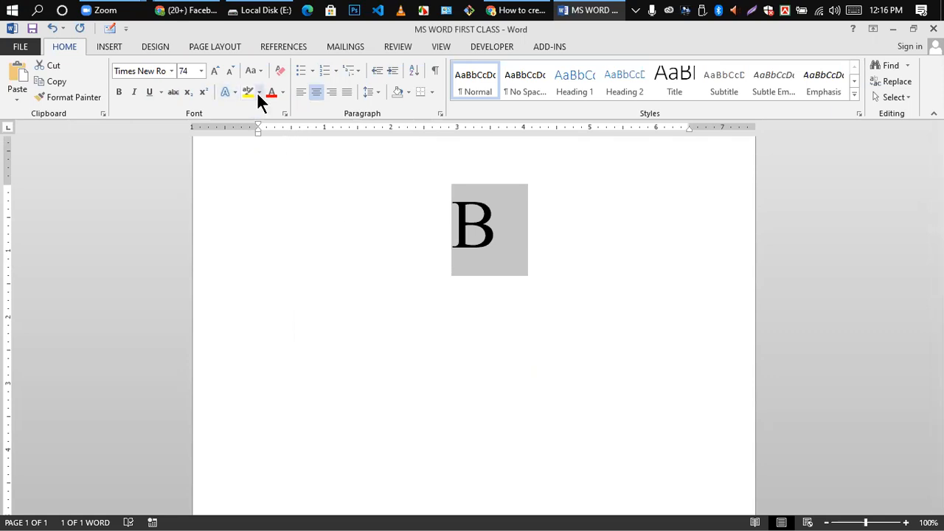
left_click(481, 288)
triple_click(463, 225)
key("Delete")
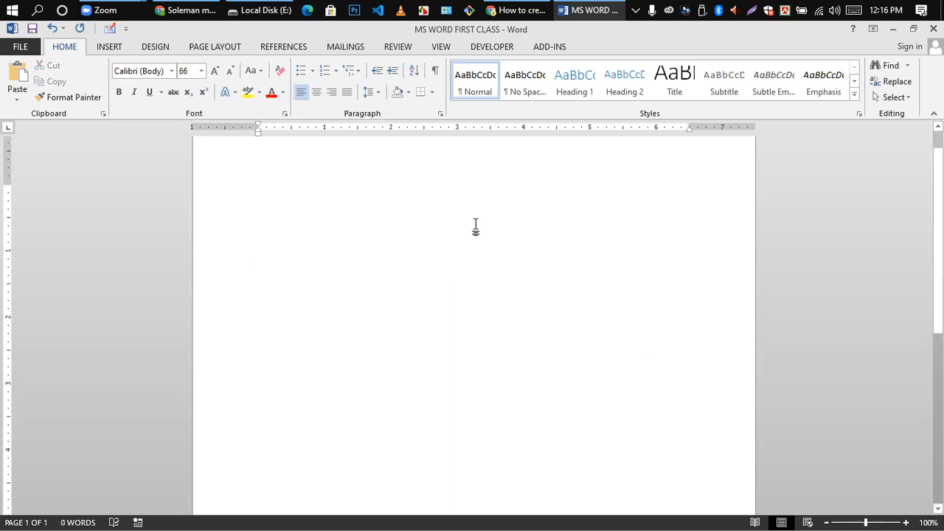
- Type 'Hlw world' on the blank page, correcting typos along the way
type("Hlw")
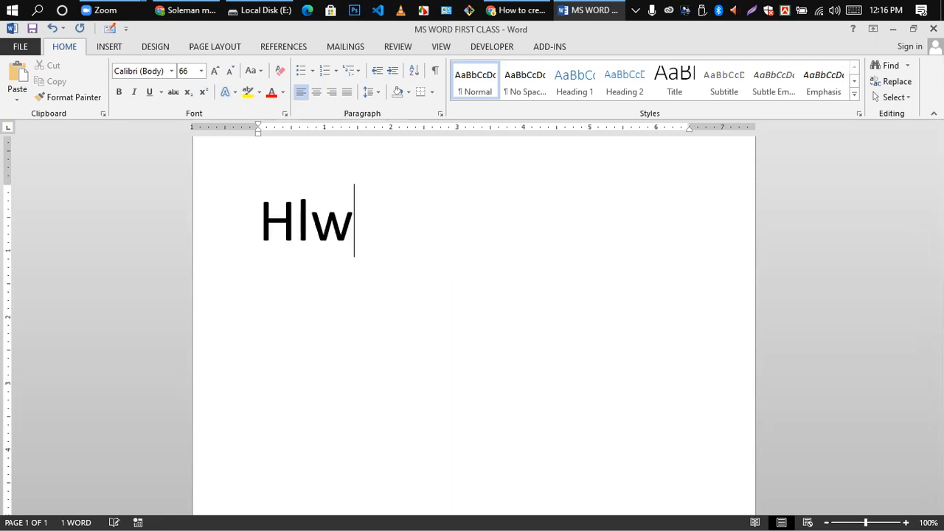
key("BackSpace")
key("BackSpace")
type("w")
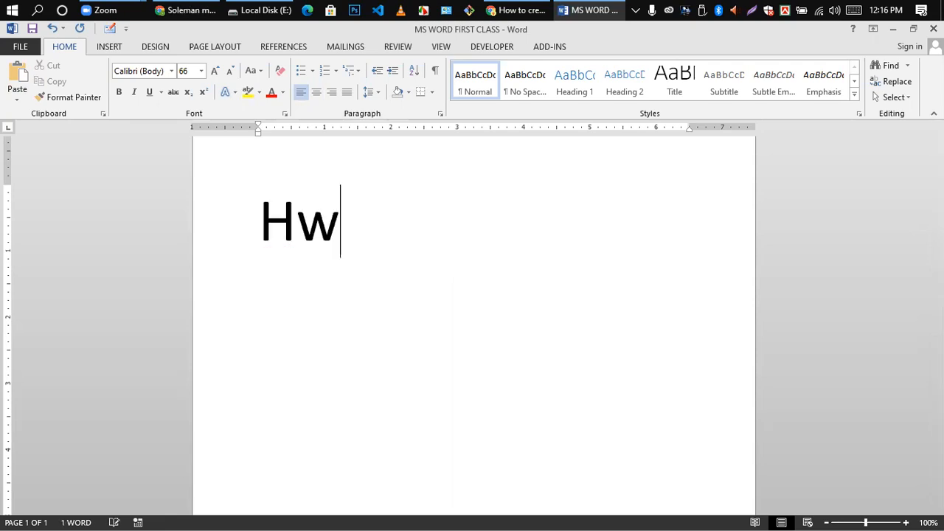
key("BackSpace")
type("lw ")
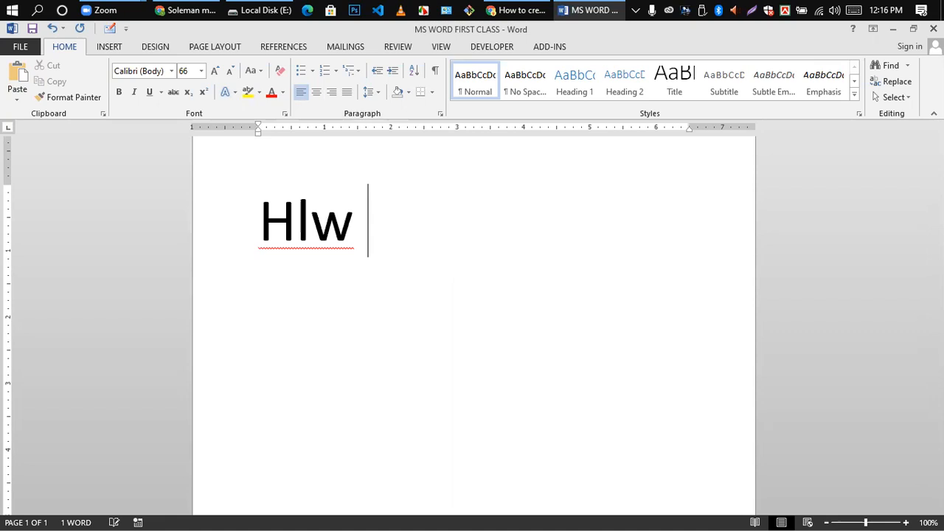
type("world")
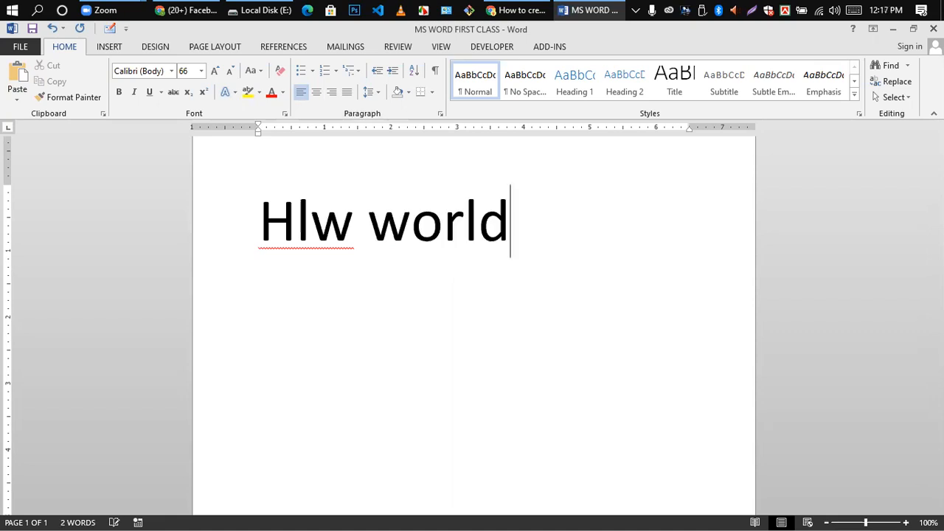
left_click(474, 225)
- Highlight the word Hlw in yellow
left_click(358, 272)
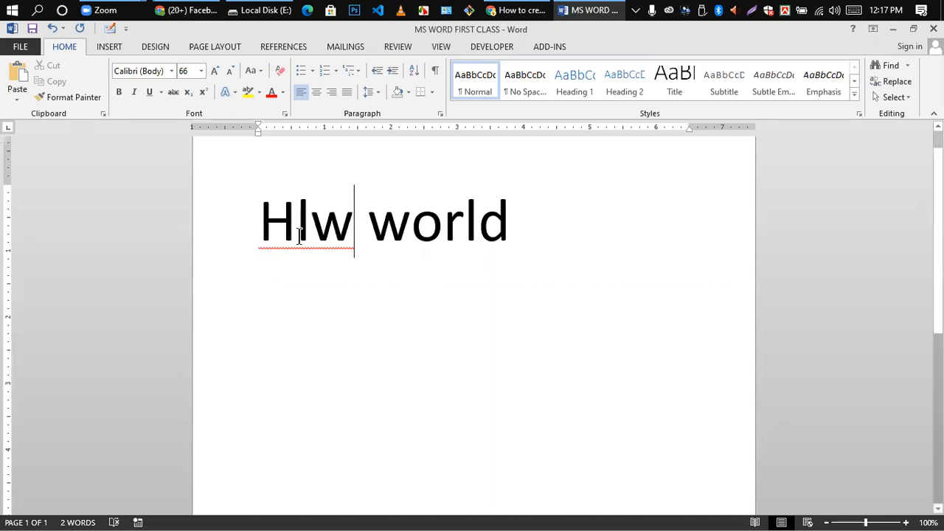
left_click_drag(258, 218, 338, 236)
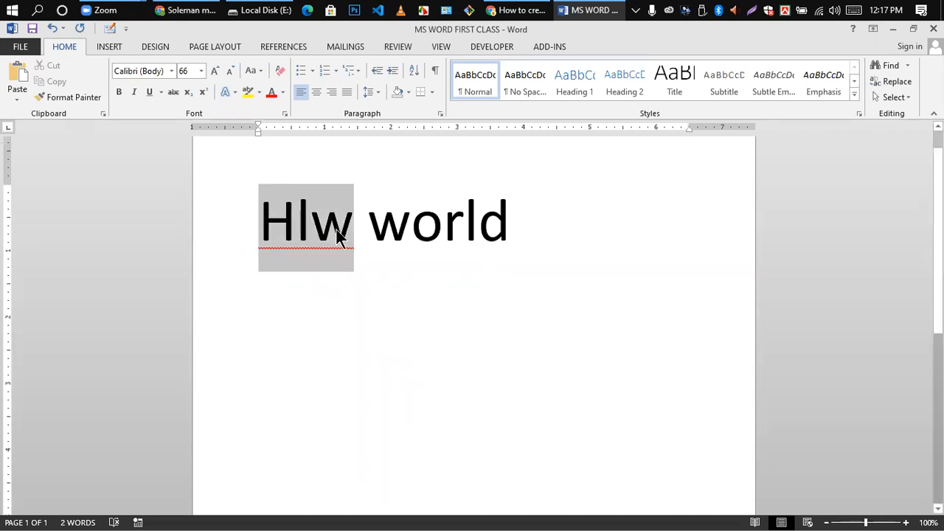
left_click(254, 89)
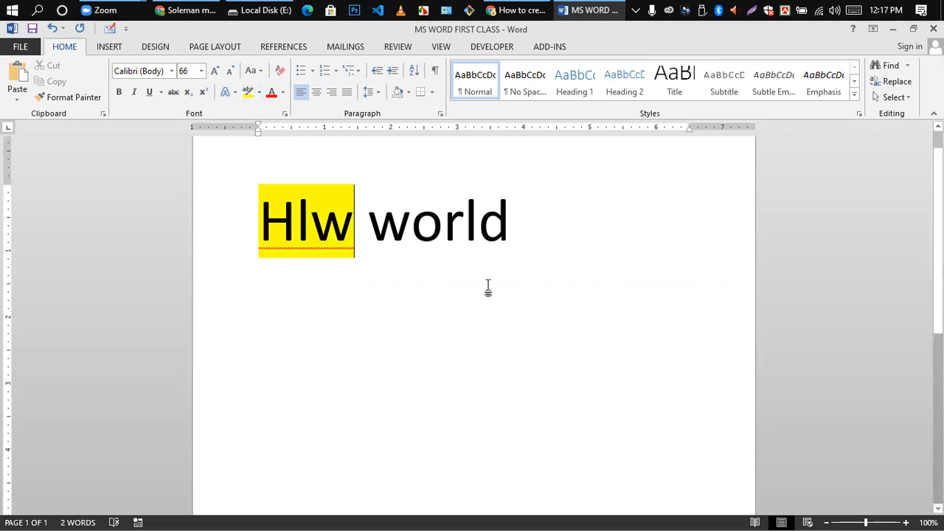
left_click(519, 237)
- Shrink the Hlw world line to 9 pt and back, then delete and restore it
left_click_drag(265, 222, 484, 238)
key("ctrl+bracketleft")
key("ctrl+bracketleft")
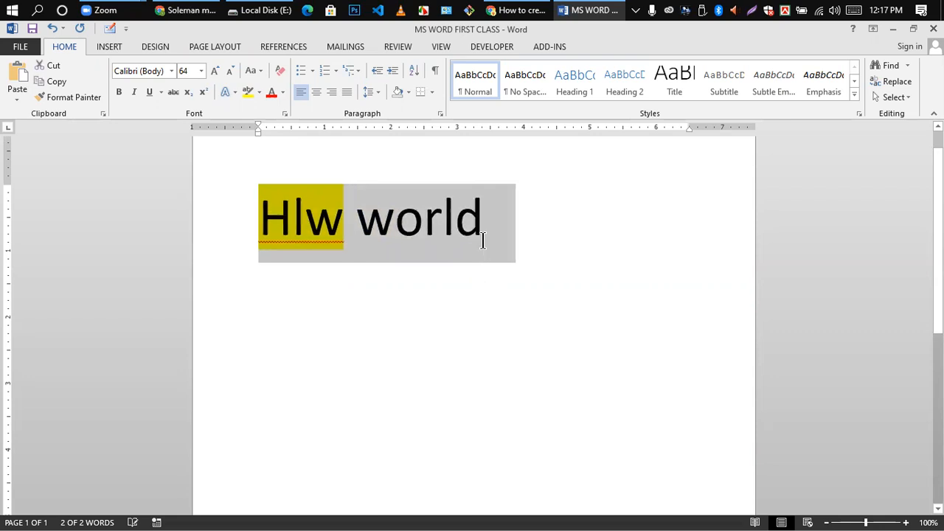
key("ctrl+bracketleft")
key("ctrl+bracketleft")
key("ctrl+bracketleft")
key("ctrl+bracketleft")
key("ctrl+bracketleft")
key("ctrl+bracketleft")
key("ctrl+bracketleft")
key("ctrl+bracketleft")
key("ctrl+bracketleft")
key("ctrl+bracketleft")
key("ctrl+bracketleft")
key("ctrl+bracketleft")
key("ctrl+bracketleft")
key("ctrl+bracketleft")
key("ctrl+bracketleft")
key("ctrl+bracketleft")
key("ctrl+bracketleft")
key("ctrl+bracketleft")
key("ctrl+bracketleft")
key("ctrl+bracketleft")
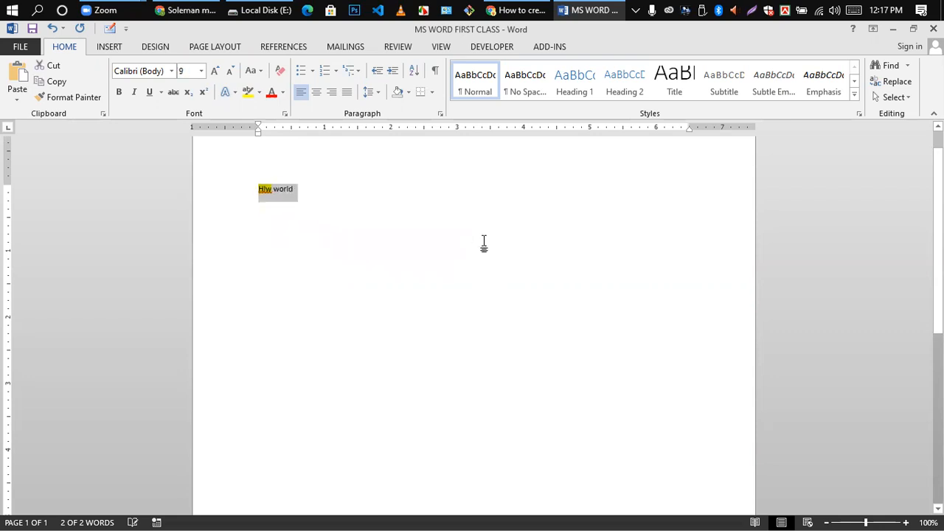
key("ctrl+bracketright")
key("ctrl+bracketright")
key("ctrl+bracketright")
key("ctrl+bracketright")
key("ctrl+bracketright")
key("ctrl+bracketright")
key("ctrl+bracketright")
key("ctrl+bracketright")
key("ctrl+bracketright")
key("ctrl+bracketright")
key("ctrl+bracketright")
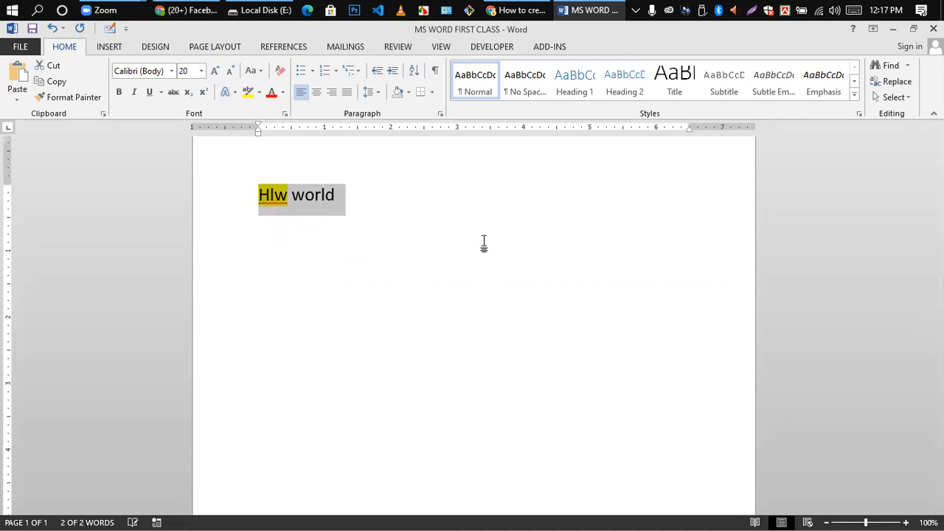
key("Delete")
key("ctrl+z")
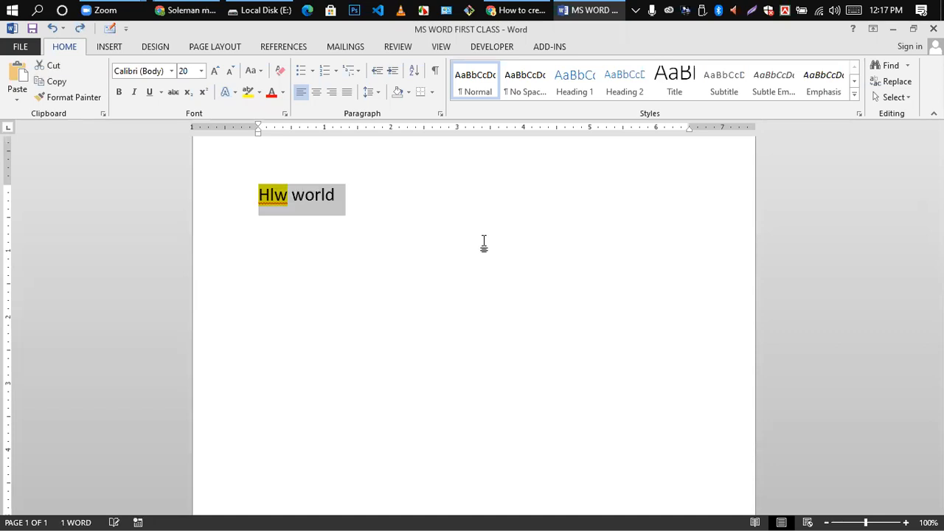
left_click(354, 240)
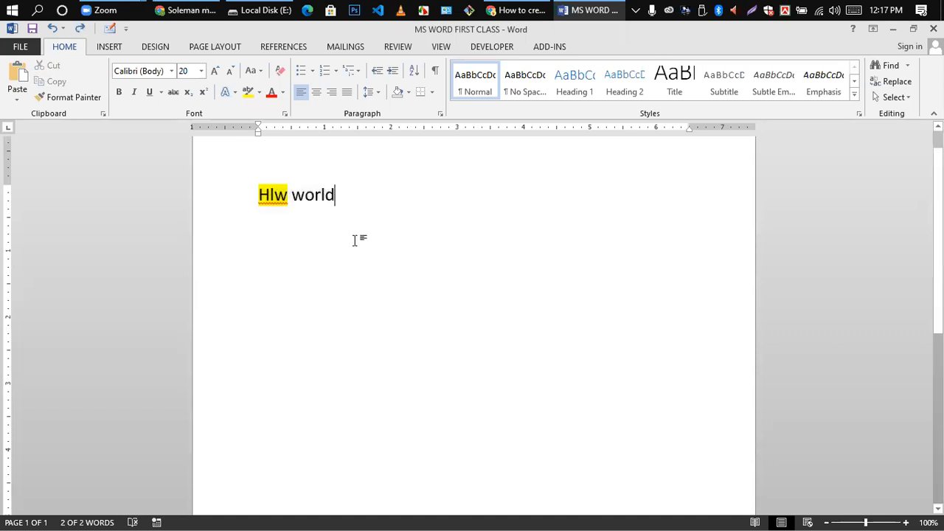
- Highlight world in purple and try typing 'hw' on a new line below
double_click(301, 198)
left_click(259, 93)
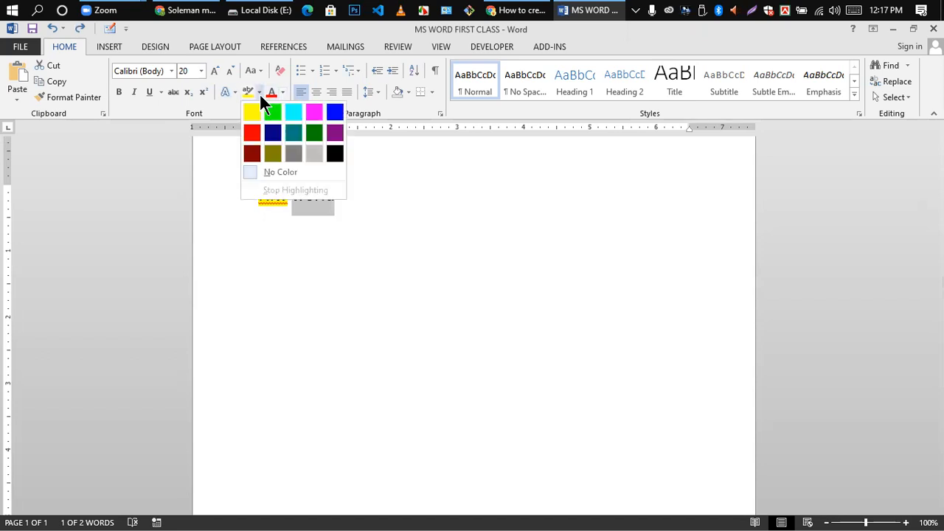
left_click(335, 132)
left_click(397, 247)
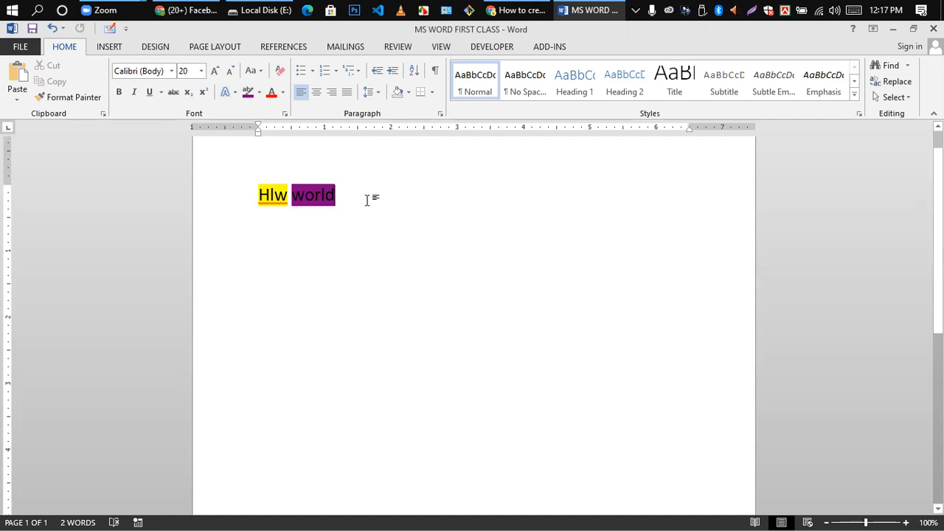
key("Return")
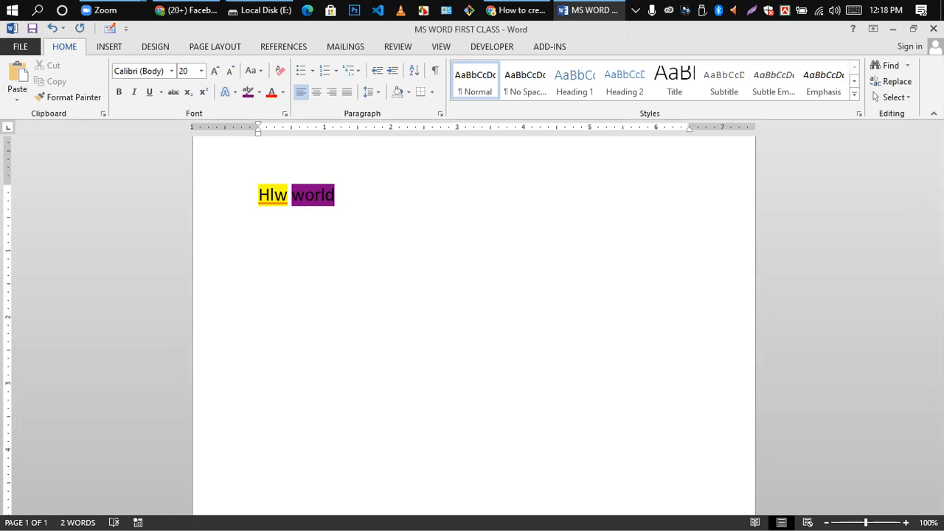
type("hw")
key("BackSpace")
key("BackSpace")
- Undo the purple highlight on world and enlarge the text again
left_click_drag(258, 194, 472, 226)
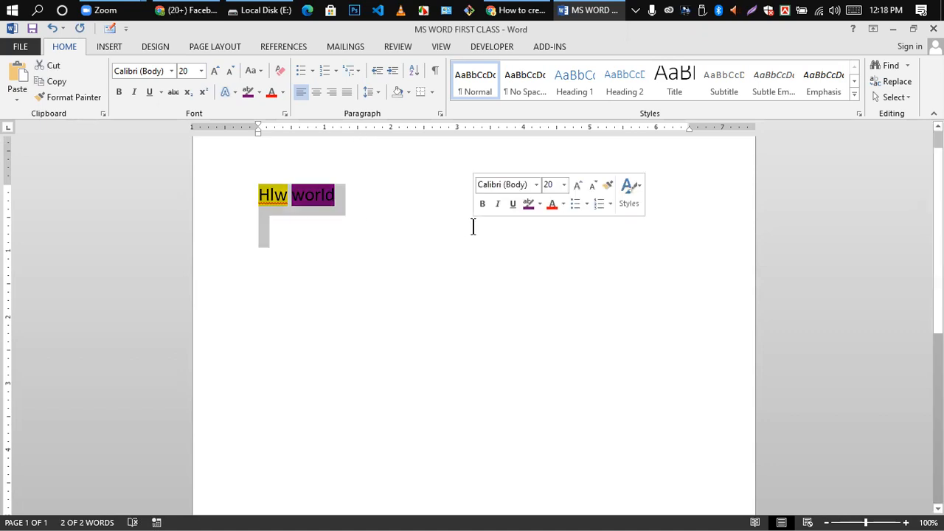
key("ctrl+z")
key("ctrl+z")
key("ctrl+z")
key("ctrl+z")
key("ctrl+z")
key("ctrl+z")
key("ctrl+z")
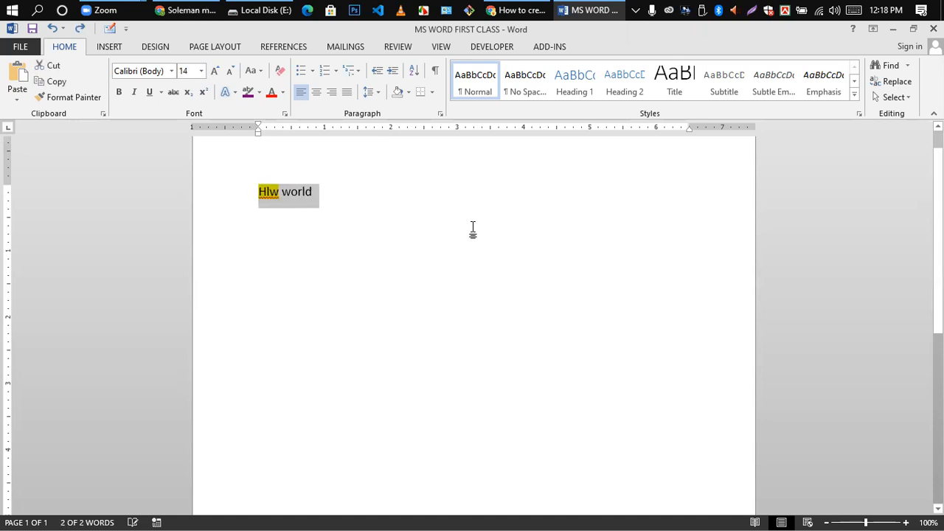
key("ctrl+z")
key("ctrl+z")
key("ctrl+z")
key("ctrl+bracketright")
key("ctrl+bracketright")
key("ctrl+bracketright")
key("ctrl+bracketright")
key("ctrl+bracketright")
key("ctrl+bracketright")
key("ctrl+bracketright")
key("ctrl+bracketright")
key("ctrl+bracketright")
key("ctrl+bracketright")
key("ctrl+bracketright")
key("ctrl+bracketright")
key("ctrl+bracketright")
key("ctrl+bracketright")
key("ctrl+bracketright")
key("ctrl+bracketright")
key("ctrl+bracketright")
key("ctrl+bracketright")
key("ctrl+bracketright")
key("ctrl+bracketright")
key("ctrl+bracketright")
key("ctrl+bracketright")
key("ctrl+bracketright")
key("ctrl+bracketright")
key("ctrl+bracketright")
key("ctrl+bracketright")
key("ctrl+bracketright")
key("ctrl+bracketright")
key("ctrl+bracketright")
key("ctrl+bracketright")
key("ctrl+bracketright")
key("ctrl+bracketright")
key("ctrl+bracketright")
key("ctrl+bracketright")
key("ctrl+bracketright")
key("ctrl+bracketright")
key("ctrl+bracketright")
key("ctrl+bracketright")
key("ctrl+bracketright")
key("ctrl+bracketright")
key("ctrl+bracketright")
key("ctrl+bracketright")
key("ctrl+bracketright")
key("ctrl+bracketright")
left_click(417, 267)
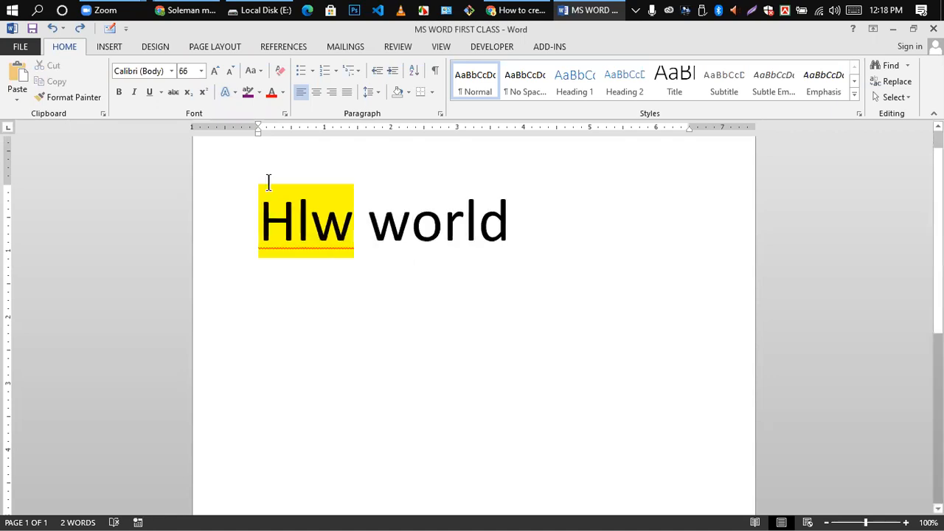
- Remove the yellow highlight from the line, then reapply Yellow to the whole line
left_click_drag(266, 219, 679, 283)
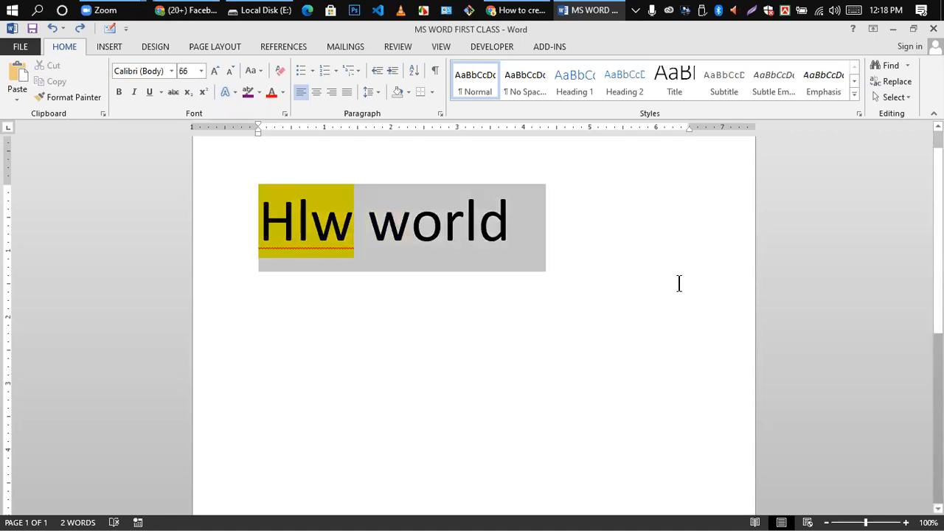
left_click(259, 92)
left_click(253, 174)
left_click(393, 289)
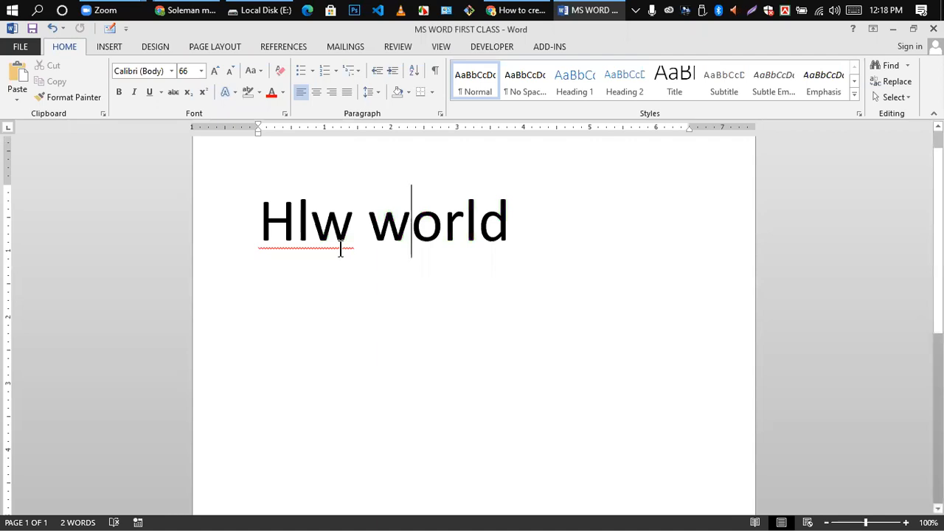
left_click_drag(266, 214, 539, 251)
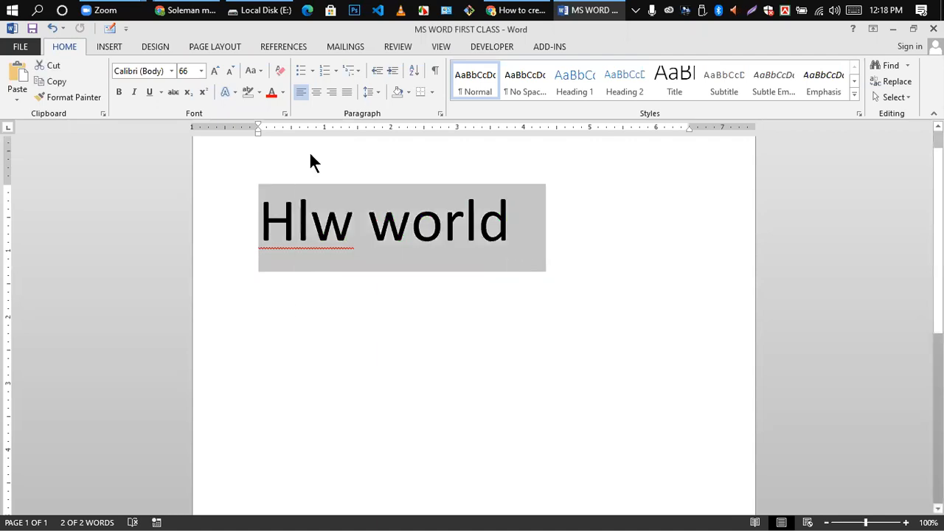
left_click(259, 91)
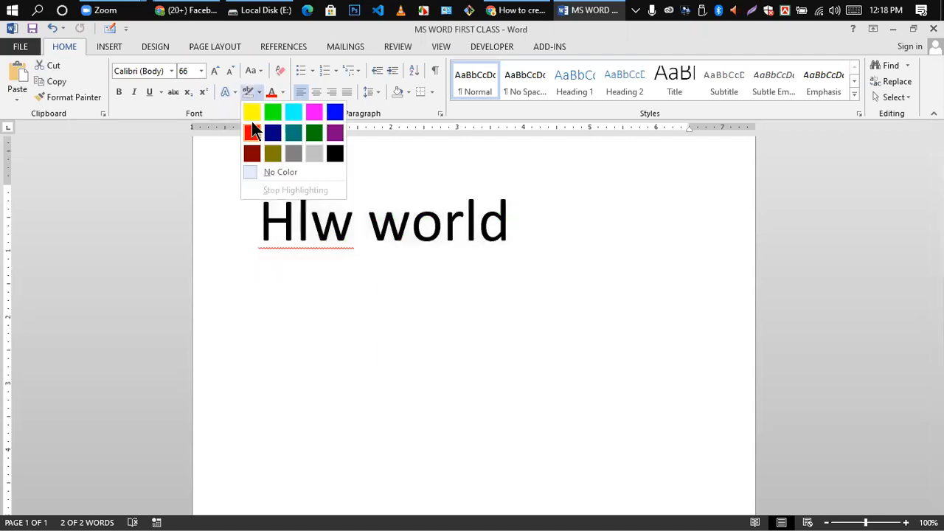
left_click(252, 112)
left_click(476, 257)
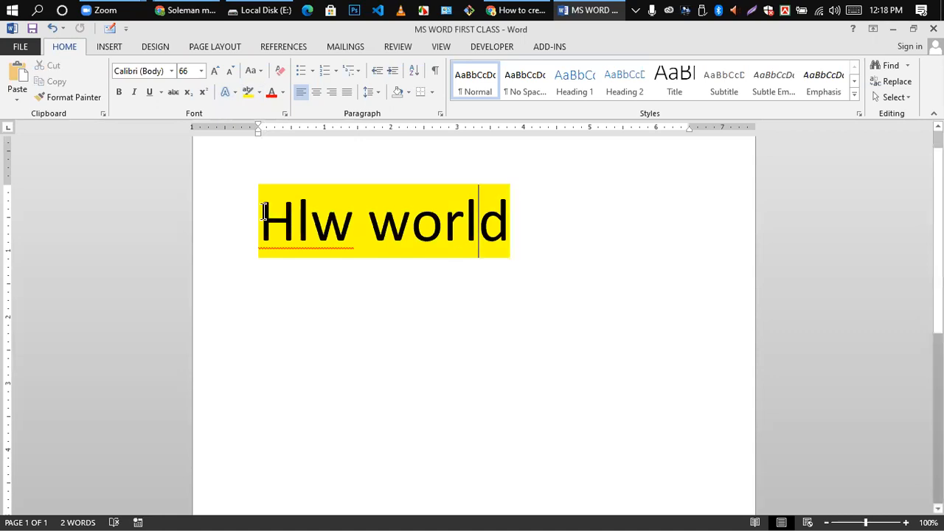
- Set the line's highlight to No Color, leaving plain black text
left_click_drag(263, 212, 531, 221)
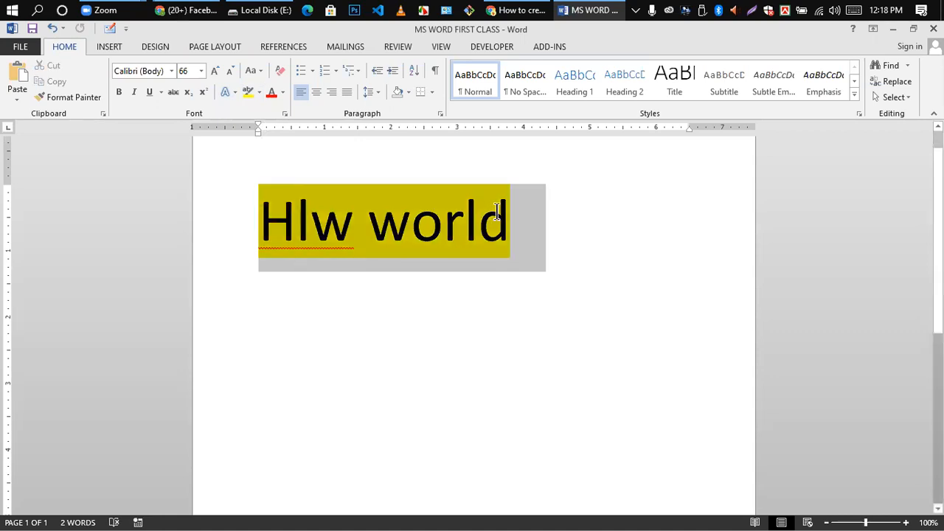
left_click(259, 92)
left_click(256, 171)
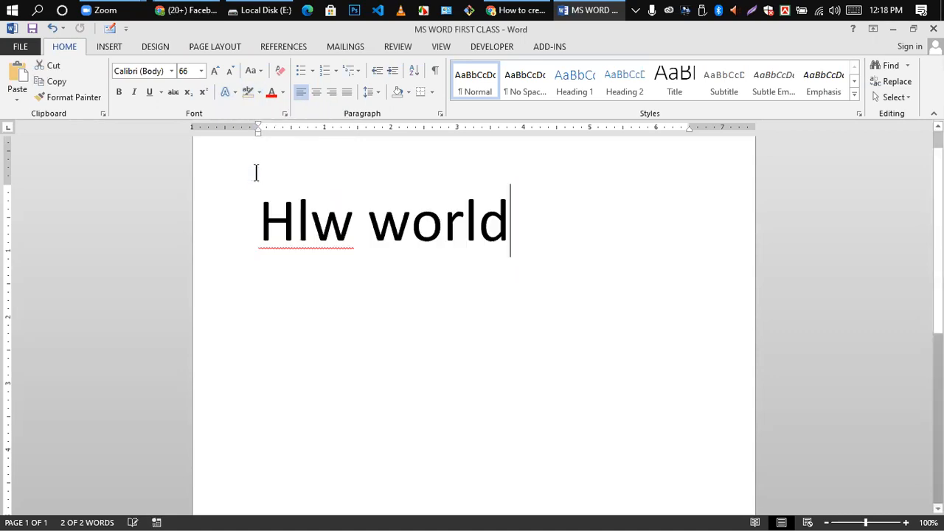
left_click(429, 257)
left_click_drag(258, 222, 484, 229)
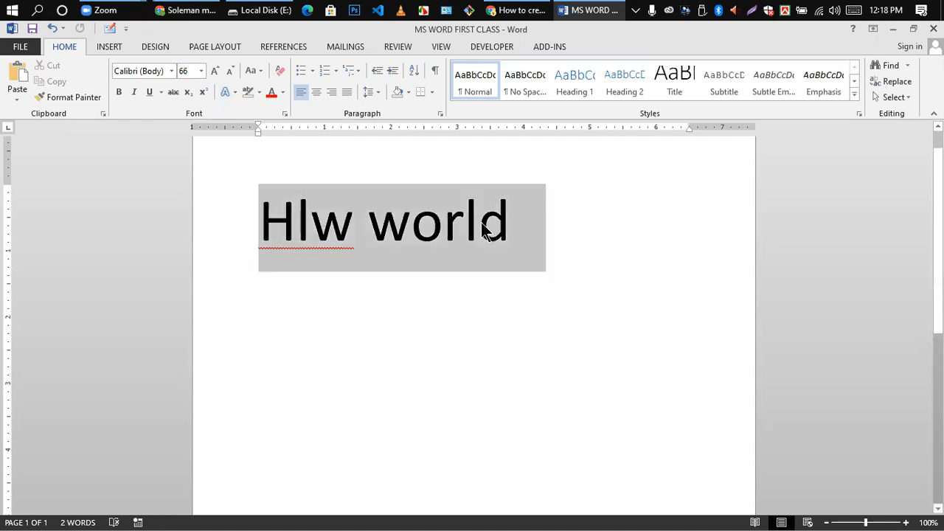
left_click(331, 250)
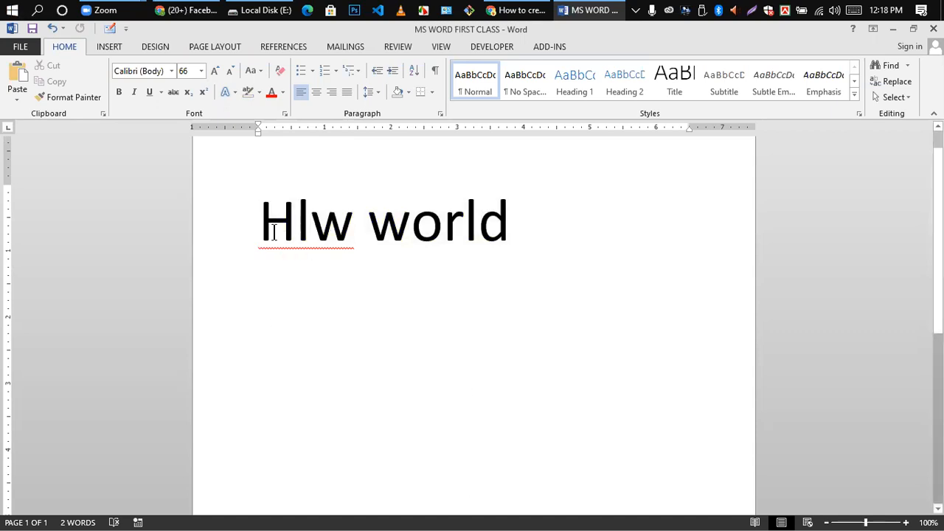
- Colour the whole Hlw world line blue
left_click_drag(262, 222, 478, 230)
left_click(491, 297)
triple_click(493, 219)
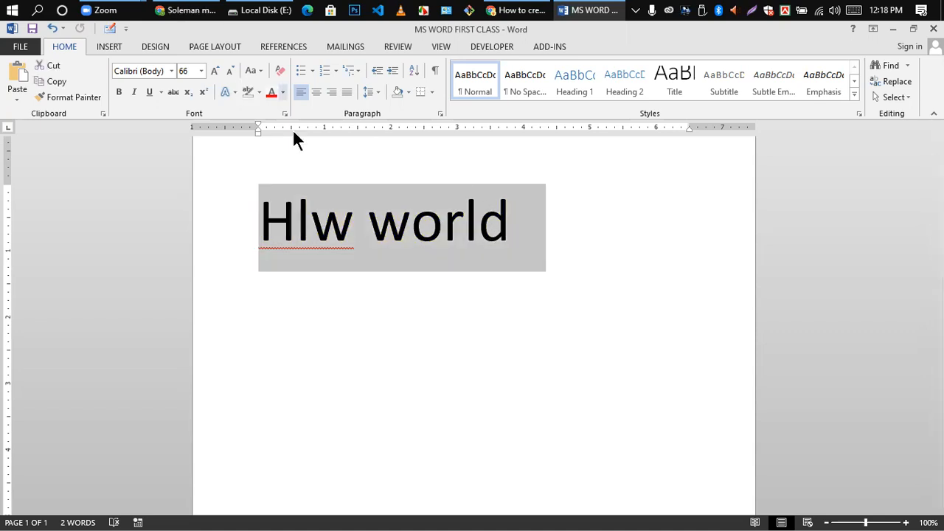
left_click(284, 91)
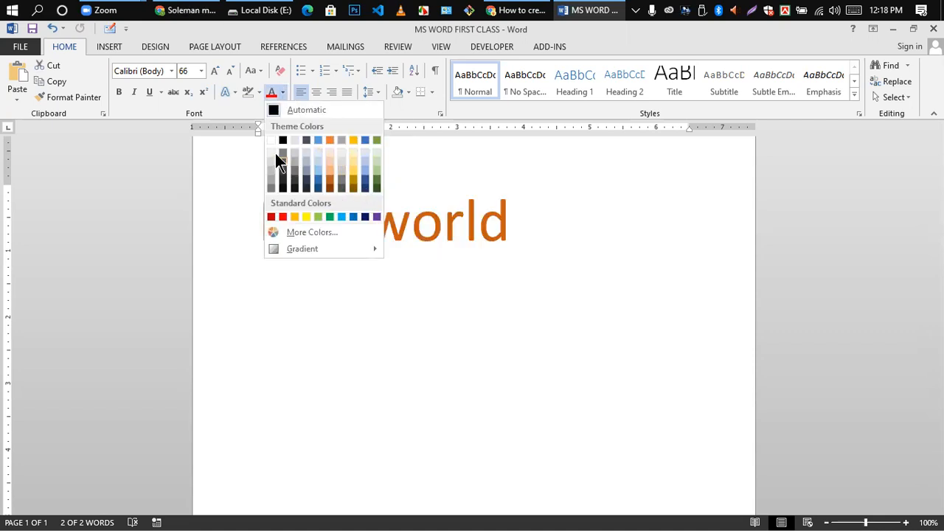
left_click(316, 179)
left_click(410, 282)
left_click(536, 214)
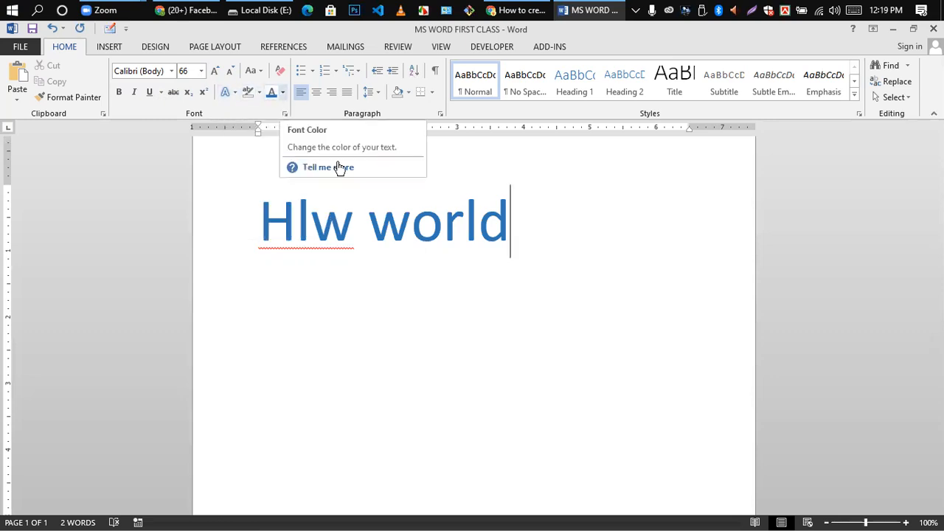
- Clear all formatting from the line, returning it to 11-pt Calibri
left_click(377, 218)
left_click_drag(260, 215, 412, 265)
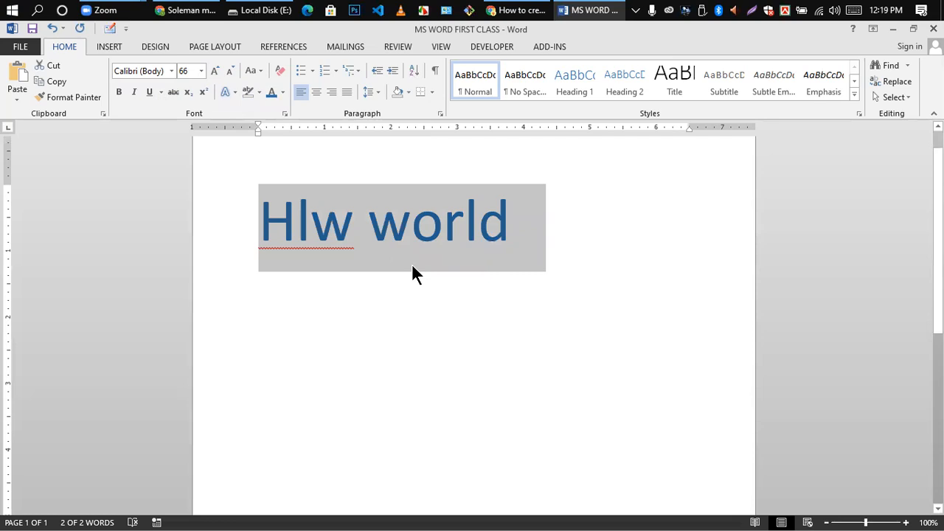
left_click(277, 71)
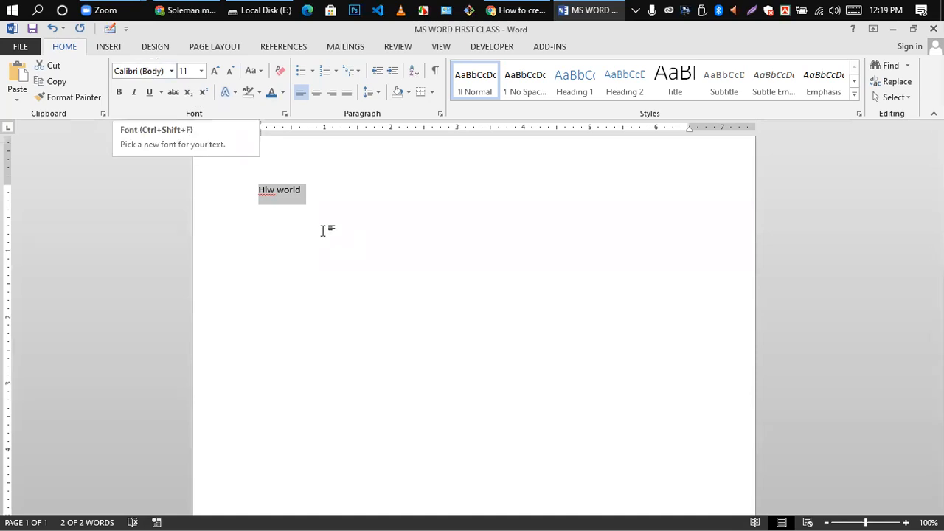
- Minimize the Word window to reveal Local Disk (E:) in File Explorer
left_click(262, 190)
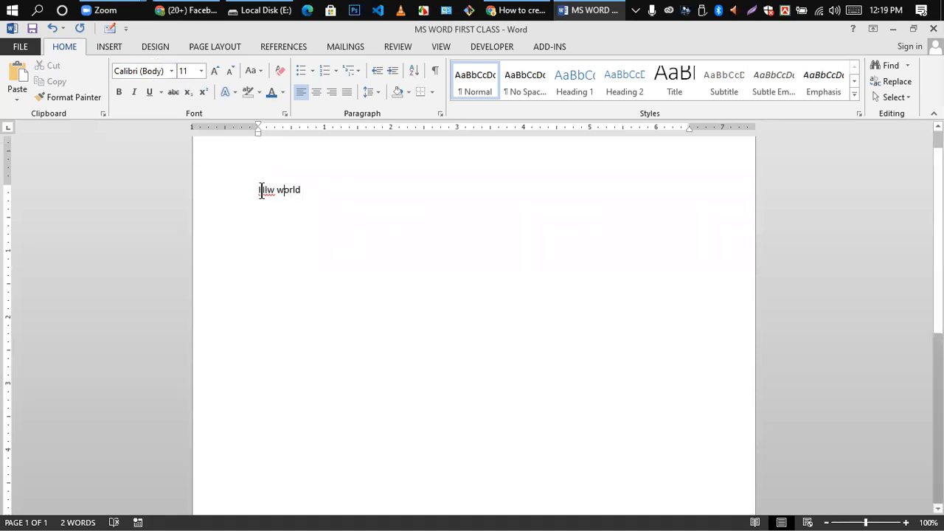
left_click_drag(256, 190, 259, 74)
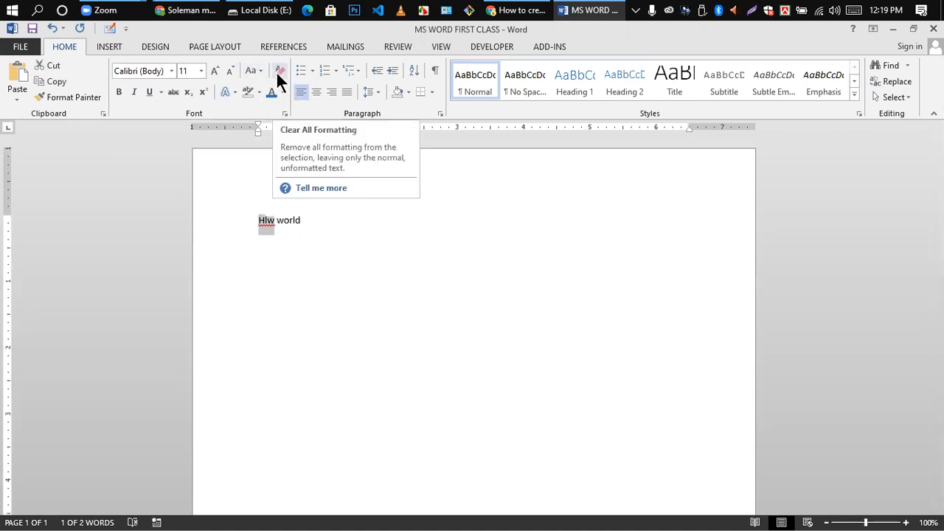
left_click(320, 247)
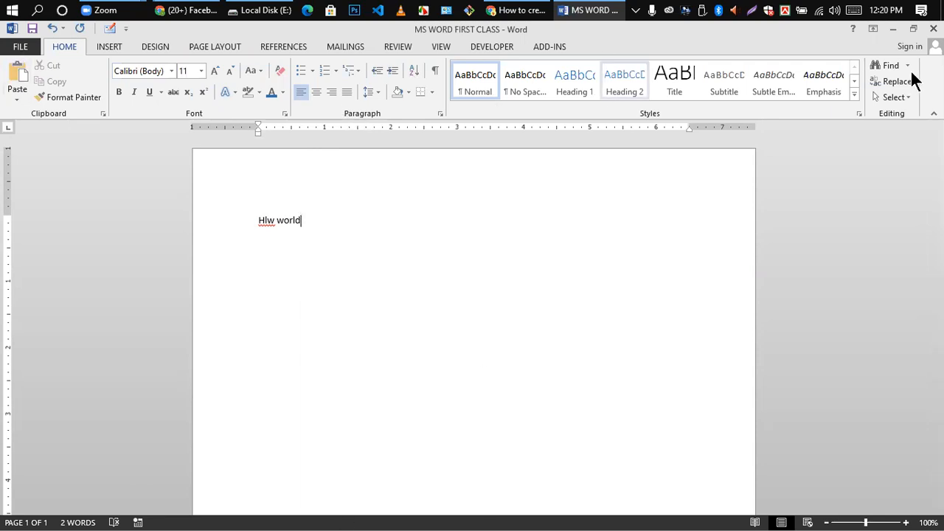
left_click(893, 30)
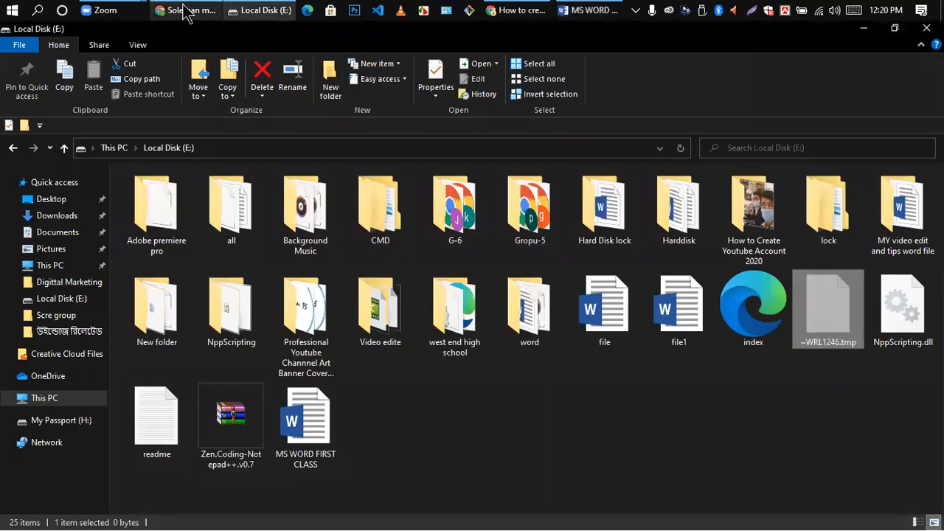
- Search 'google translate' in a new Chrome tab and select the Wikipedia summary paragraph
left_click(188, 10)
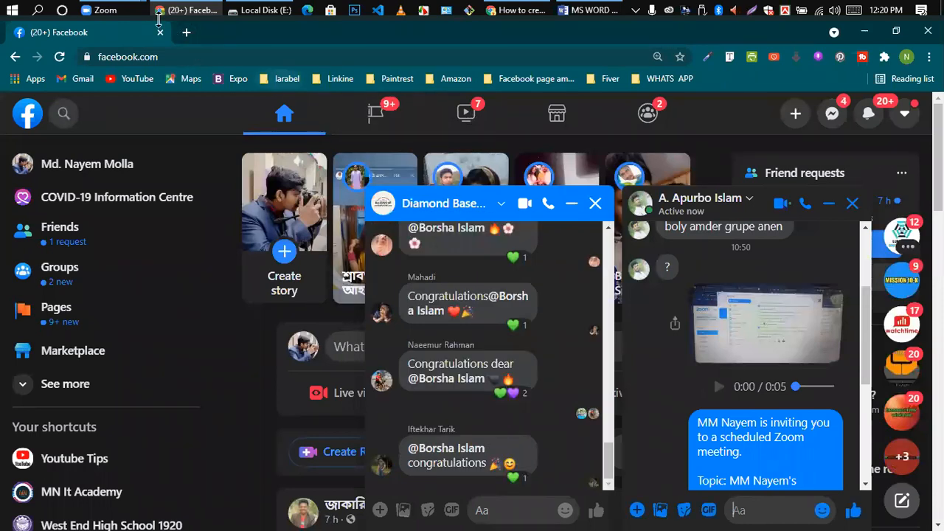
left_click(185, 33)
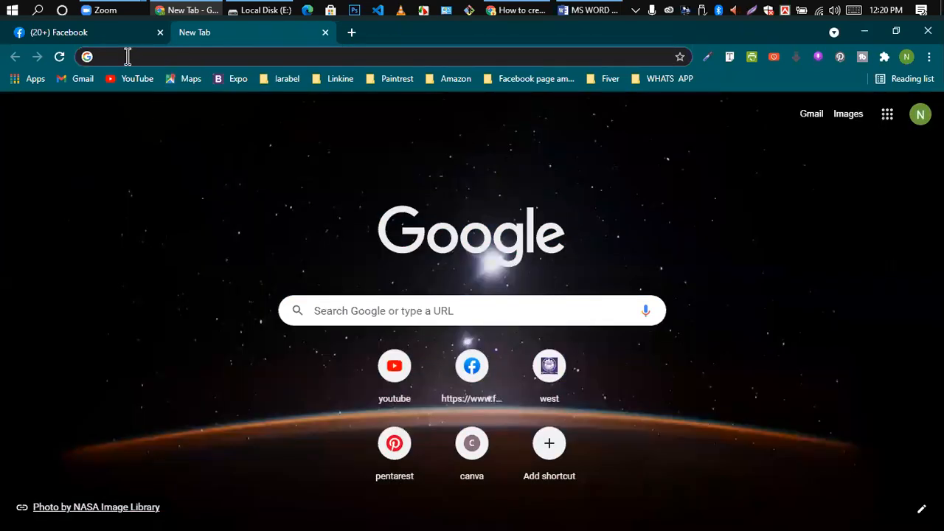
left_click(127, 57)
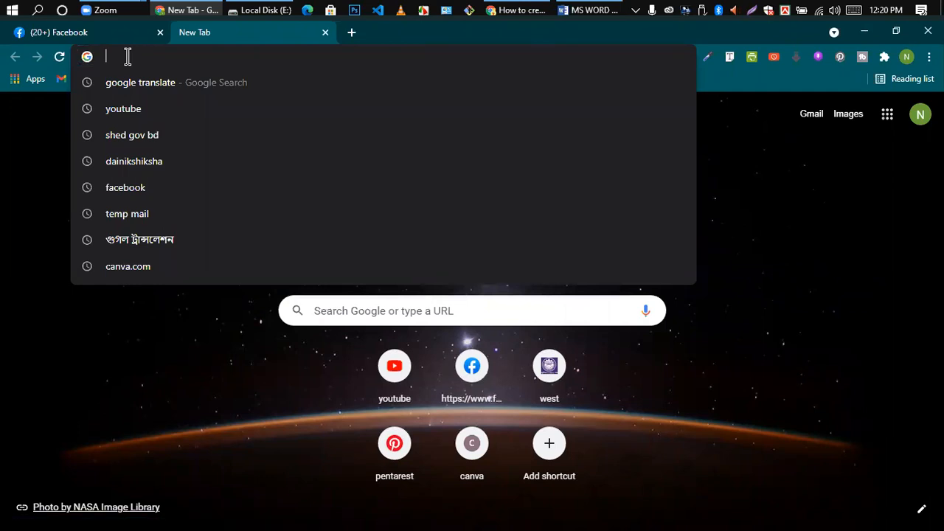
left_click(150, 91)
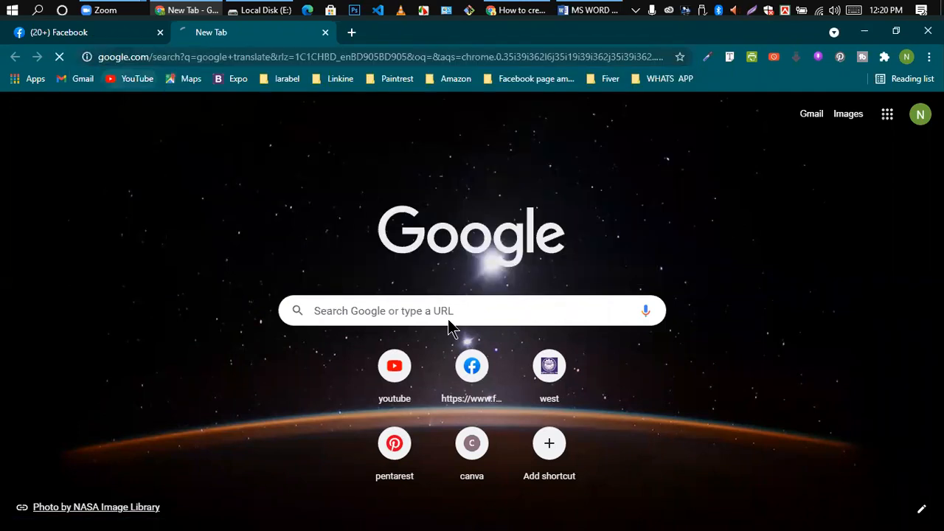
scroll(409, 335, "down", 10)
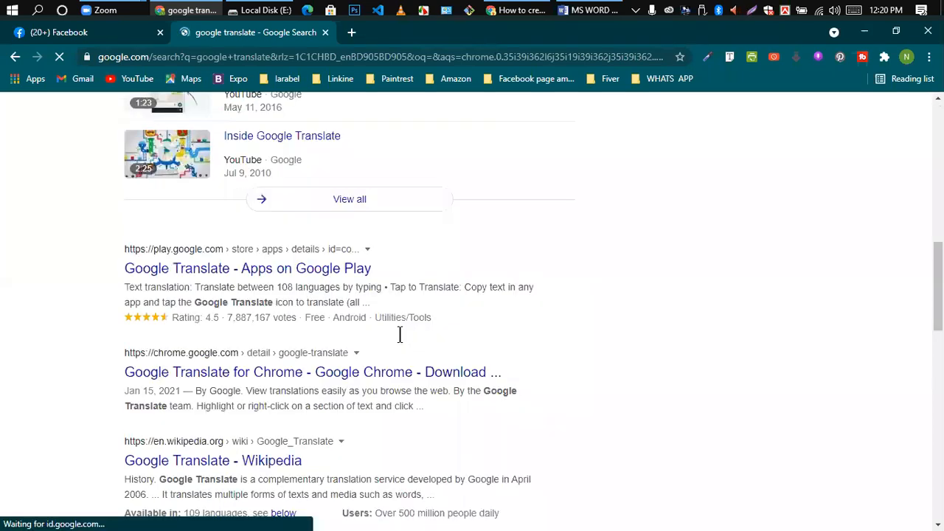
scroll(324, 346, "down", 5)
scroll(303, 340, "up", 2)
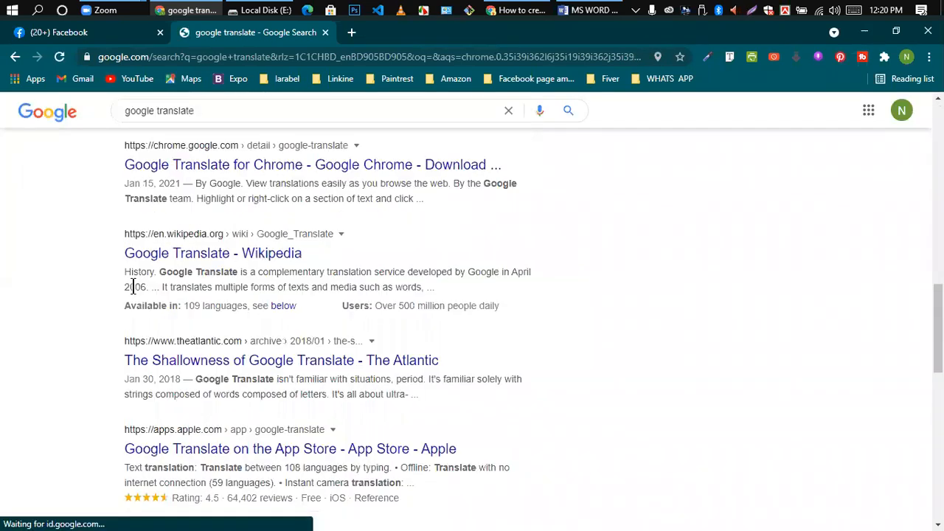
triple_click(415, 289)
key("ctrl+c")
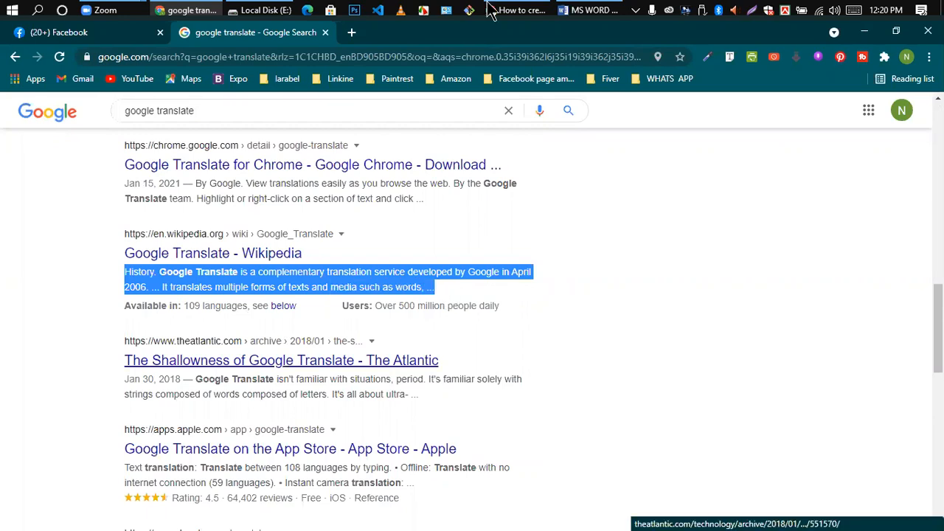
- Return to the Word document and select the 'Hlw world' line
left_click(864, 32)
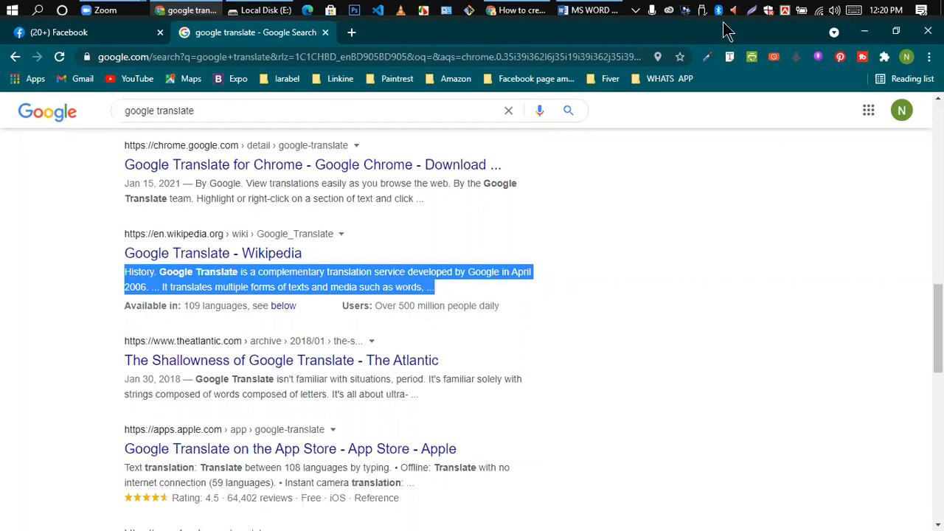
left_click(597, 11)
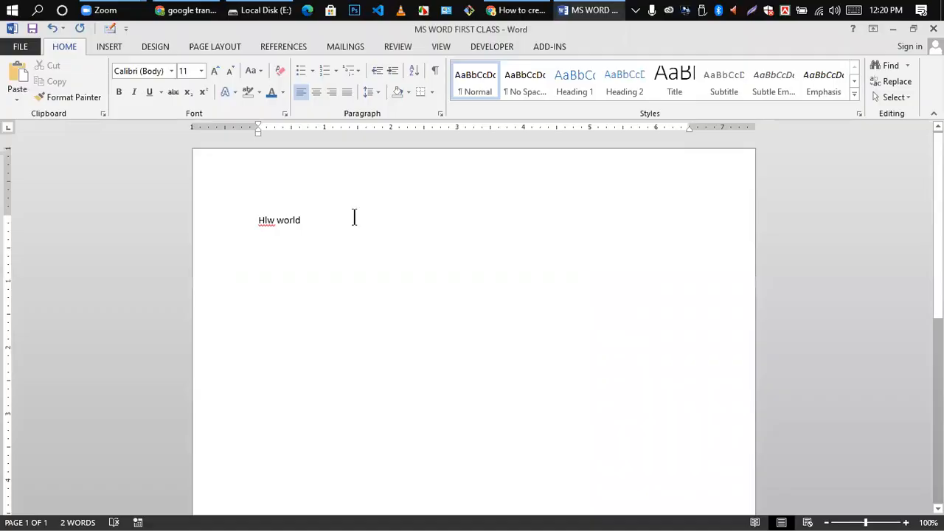
triple_click(354, 215)
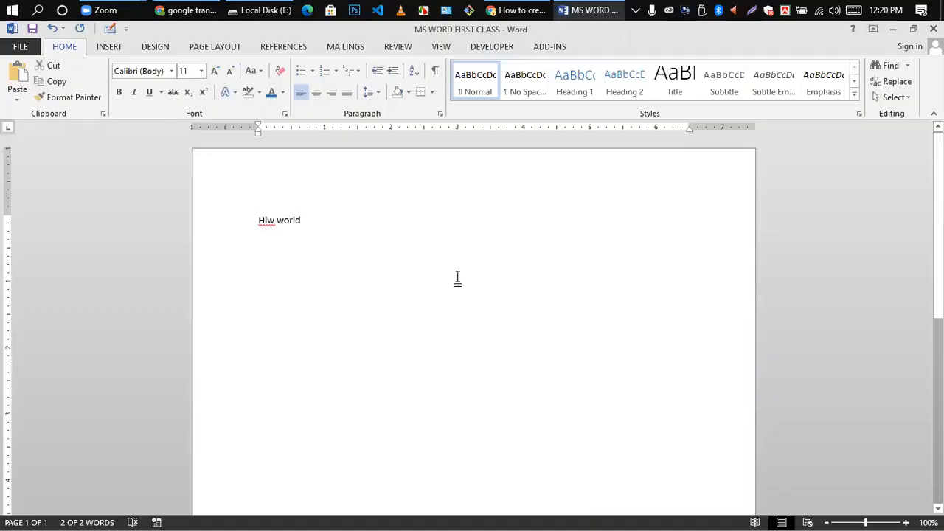
- Paste the Google Translate passage repeatedly into one paragraph, replacing the 'Hlw world' line
key("ctrl+v")
triple_click(659, 245)
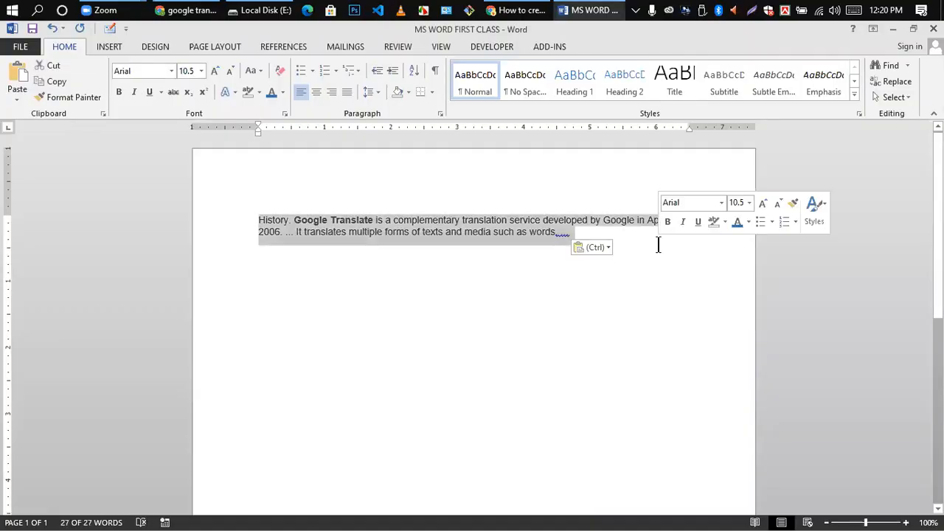
left_click(425, 302)
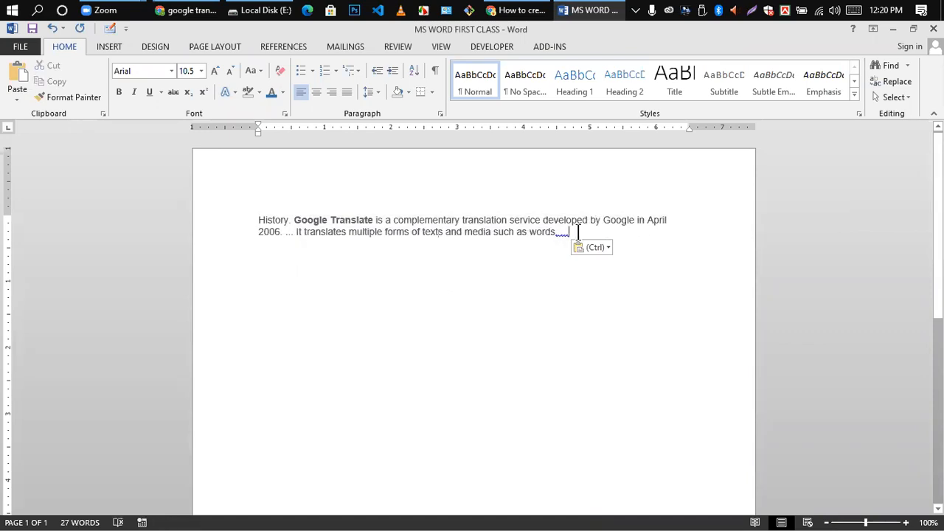
key("ctrl+v")
key("ctrl+v")
key("ctrl+v")
key("ctrl+v")
key("ctrl+v")
key("ctrl+v")
key("ctrl+v")
key("ctrl+v")
key("ctrl+v")
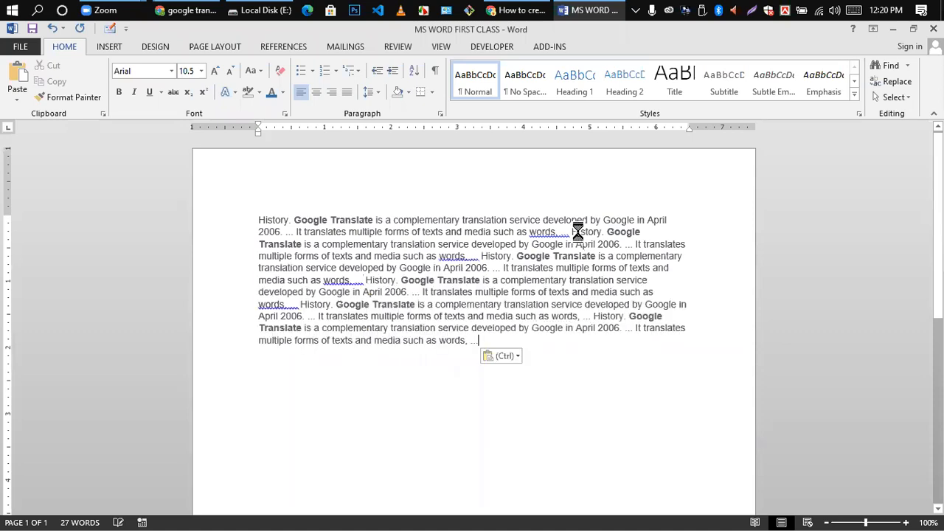
scroll(511, 295, "down", 2)
scroll(510, 295, "up", 2)
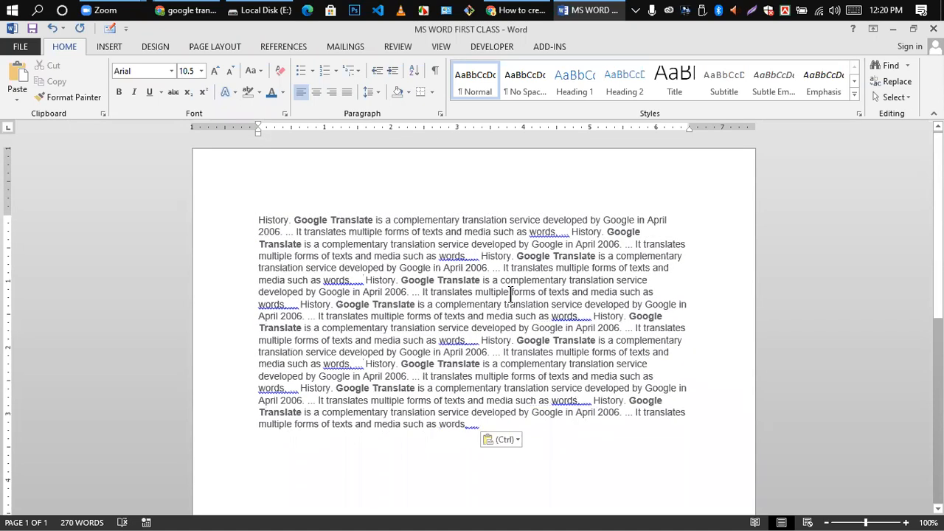
key("ctrl")
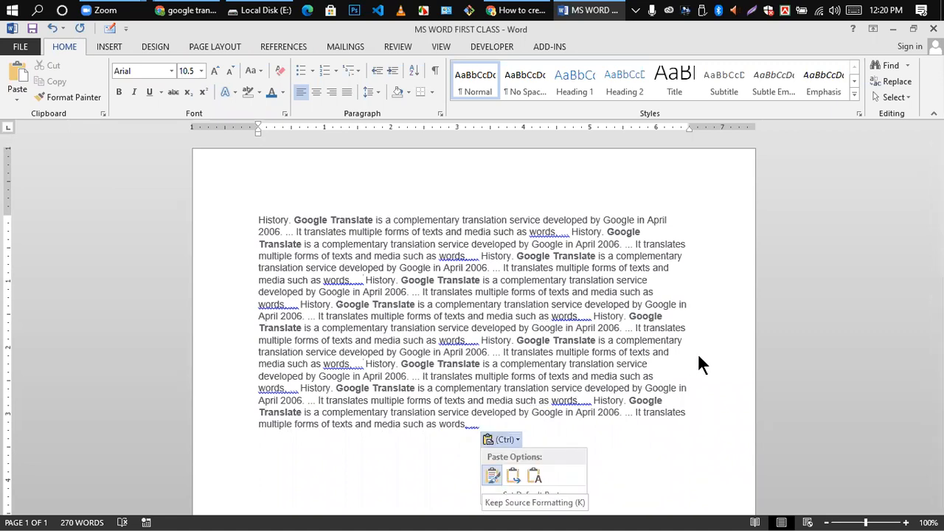
key("Escape")
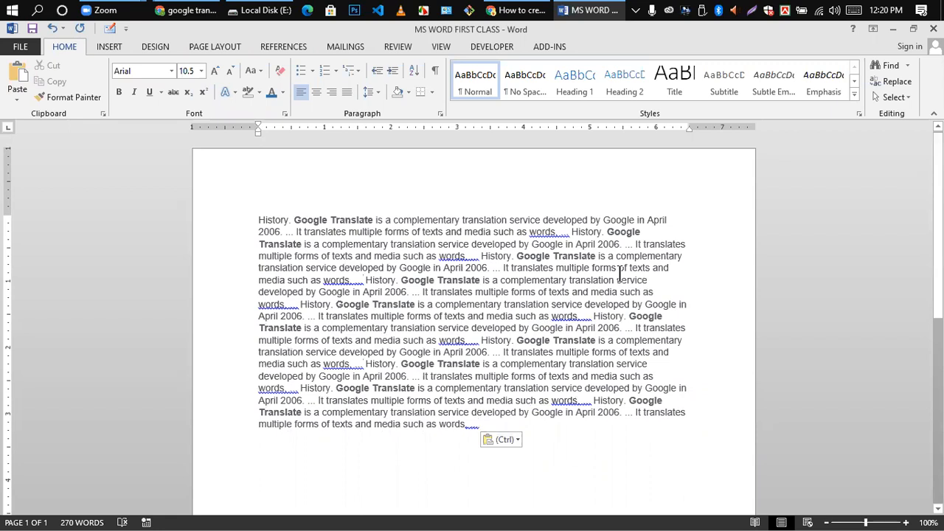
scroll(487, 384, "down", 1)
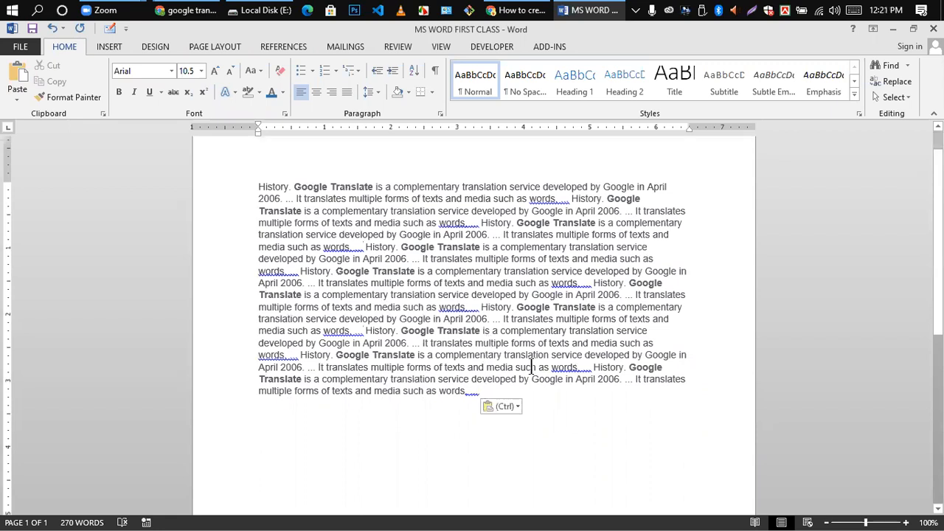
- Add another copy of the passage as a separate paragraph below
key("Return")
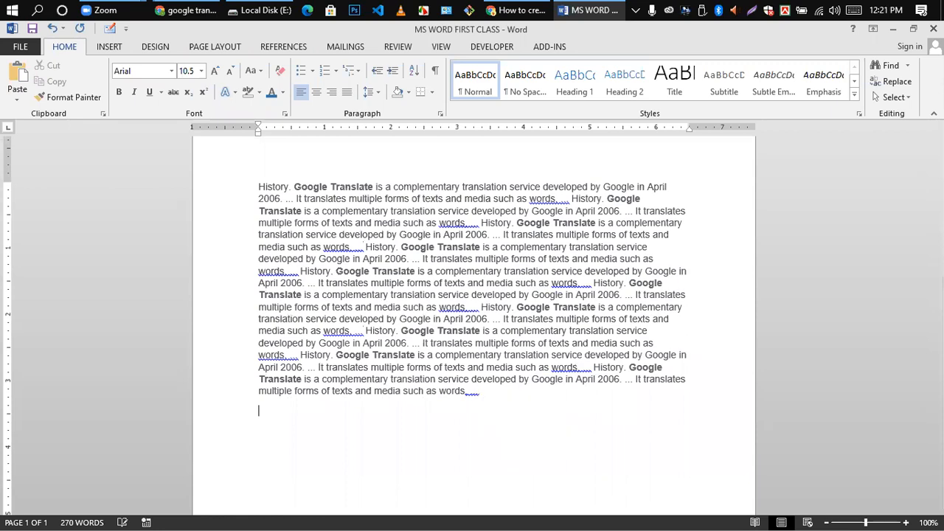
type("History. Google Translate is a complementary translation service developed by Google in April 2006. ... It translates multiple forms of texts and media such as words....")
scroll(504, 403, "up", 1)
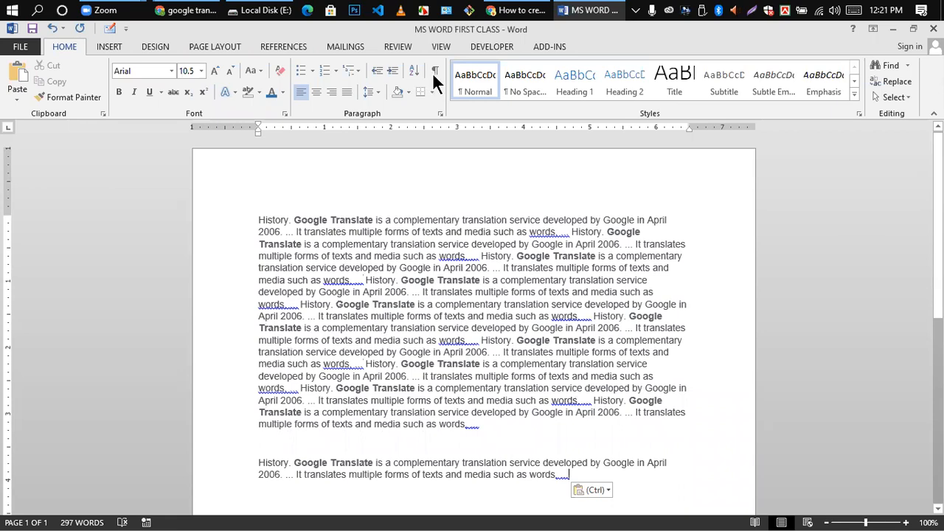
left_click(410, 232)
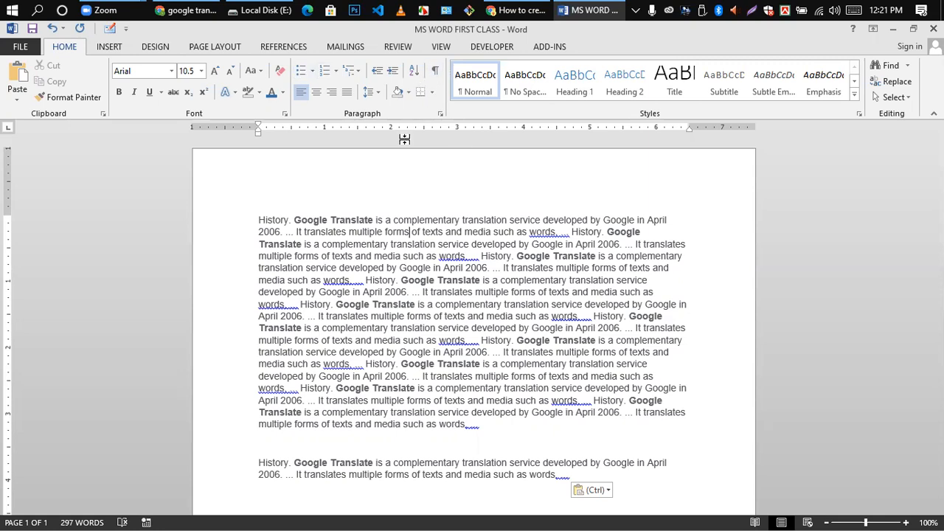
scroll(371, 332, "down", 3)
scroll(358, 325, "up", 4)
scroll(373, 257, "down", 4)
scroll(371, 256, "up", 4)
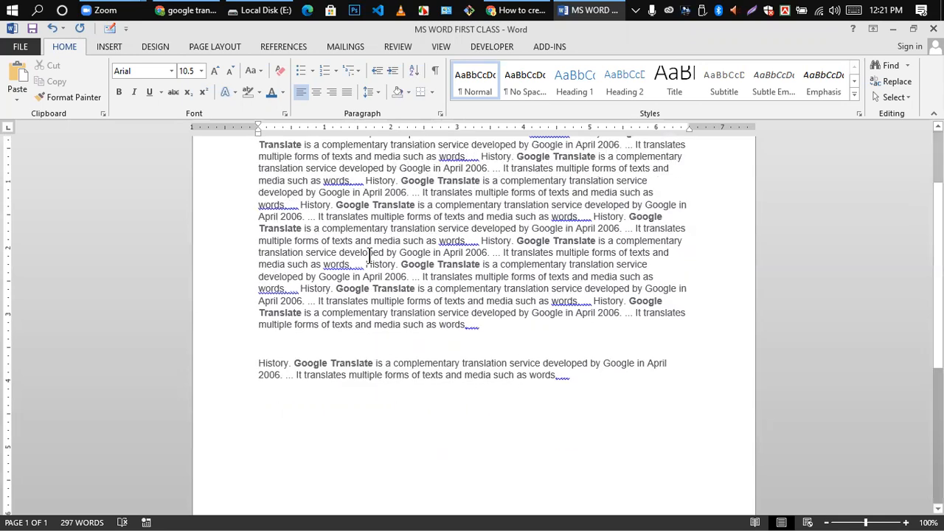
- Give the last Google Translate paragraph a filled-dot bullet
left_click(313, 71)
scroll(553, 306, "down", 4)
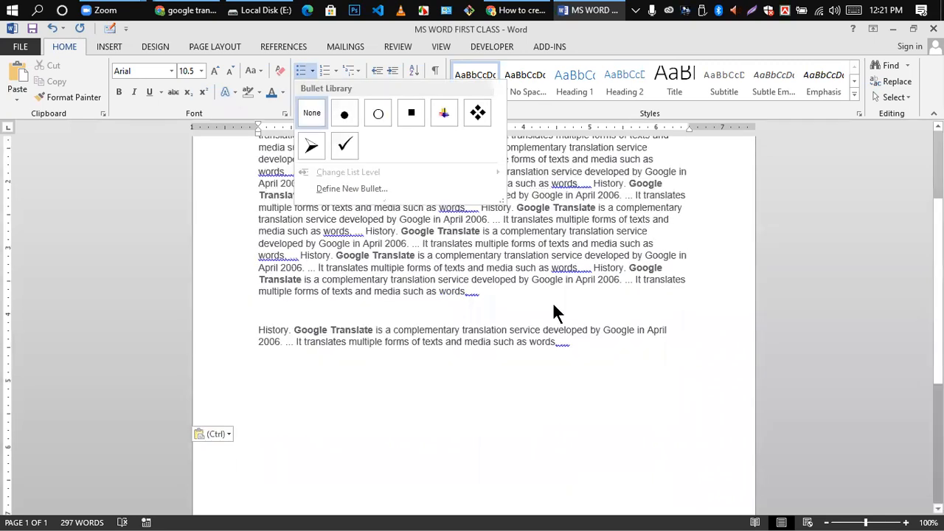
left_click(266, 300)
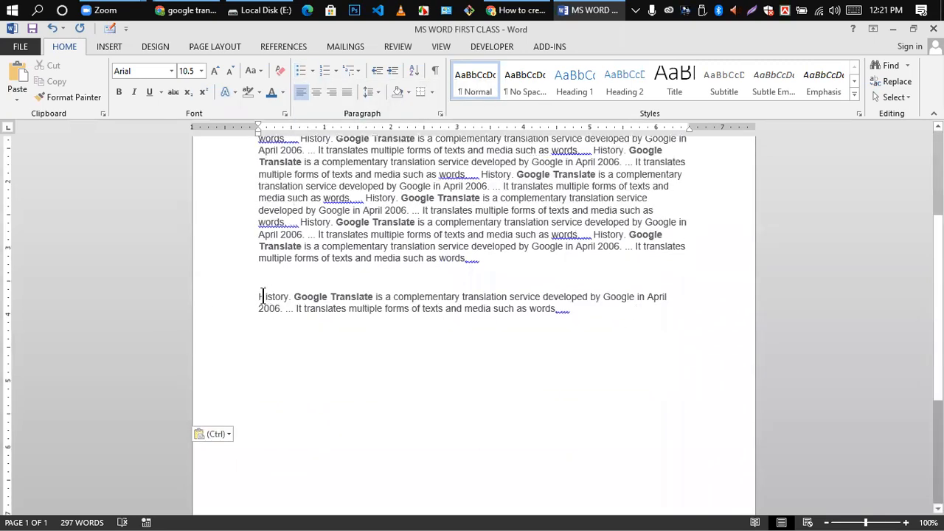
left_click(253, 296)
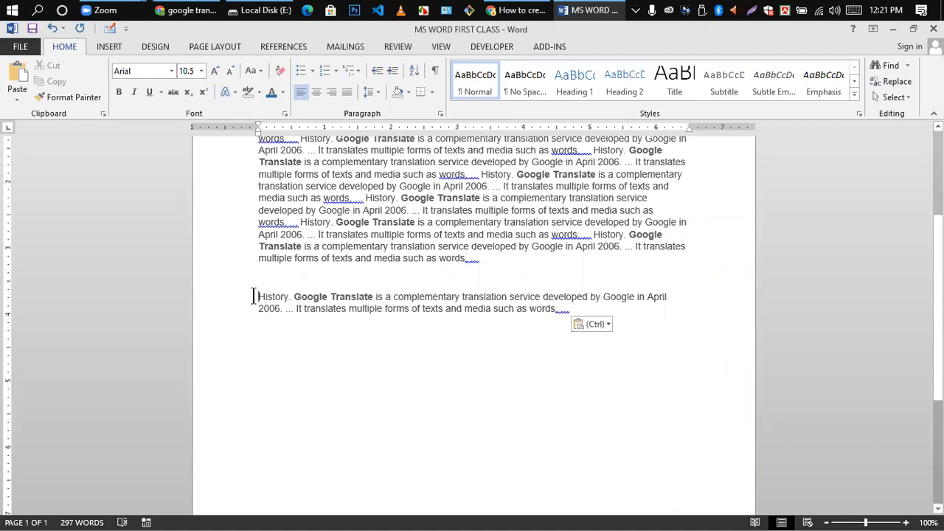
left_click(312, 72)
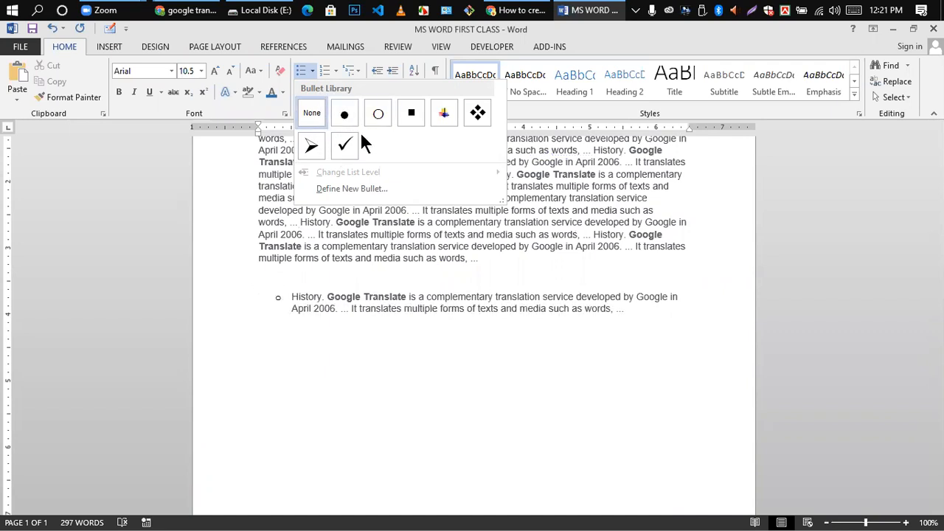
left_click(344, 115)
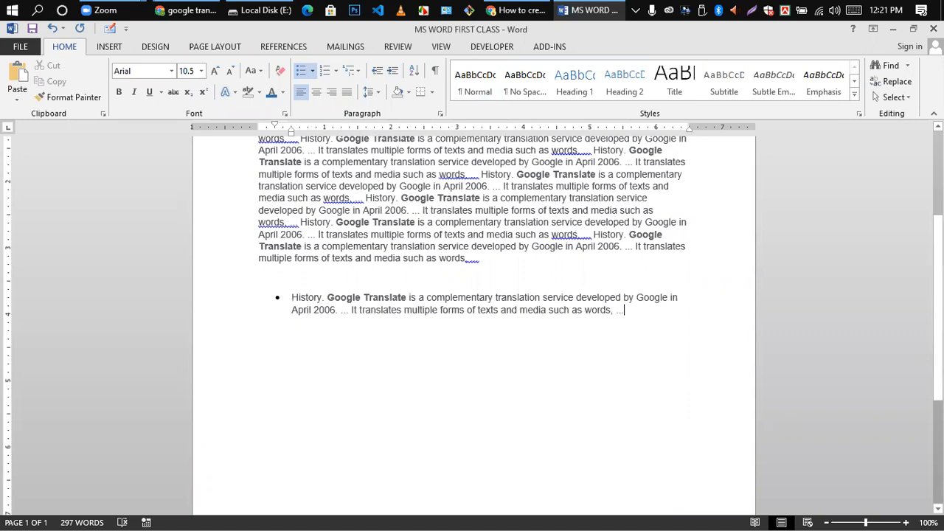
- Add bullet items 'kjlkjjjklsdfdjfkdjf' and 'fkd;slfkdsl;fk' below it
key("Return")
type("kjlkjjjklsdfdjfkd")
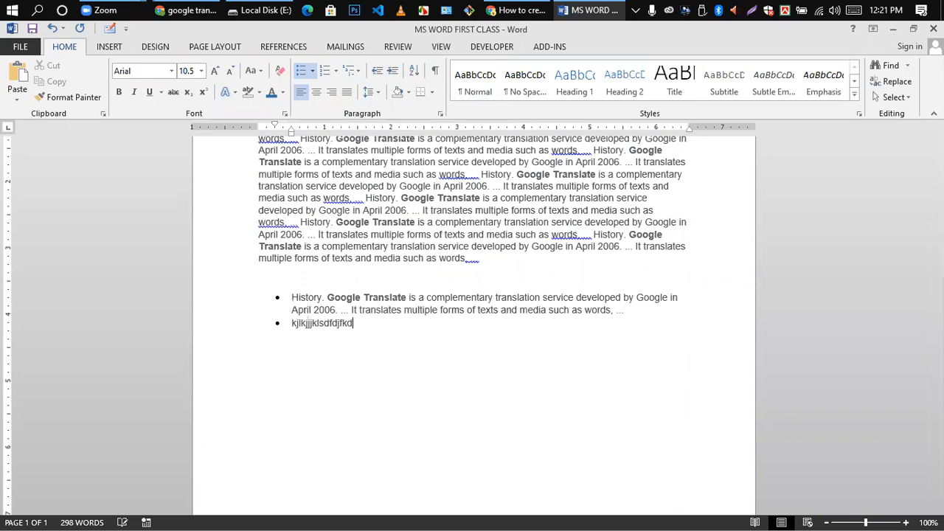
type("jf")
key("Return")
type("f")
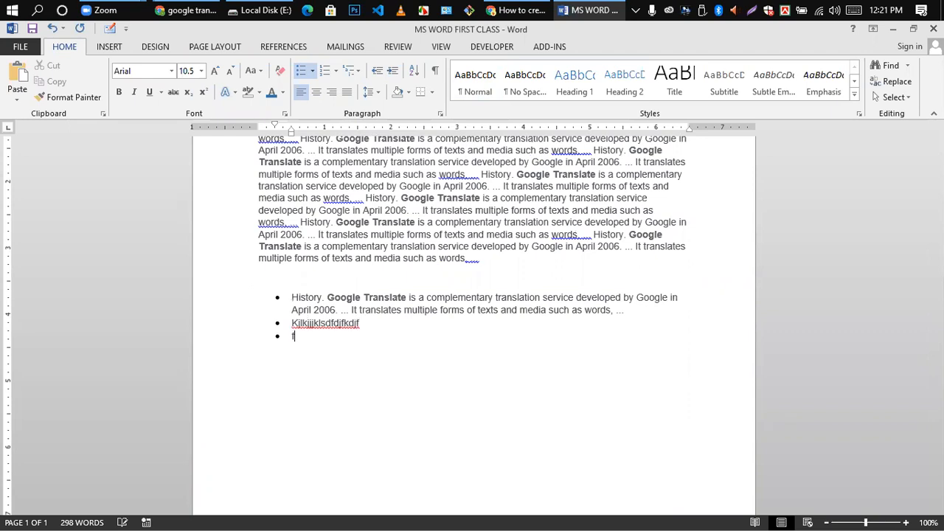
type("kd;slfkdsl;fk")
key("Return")
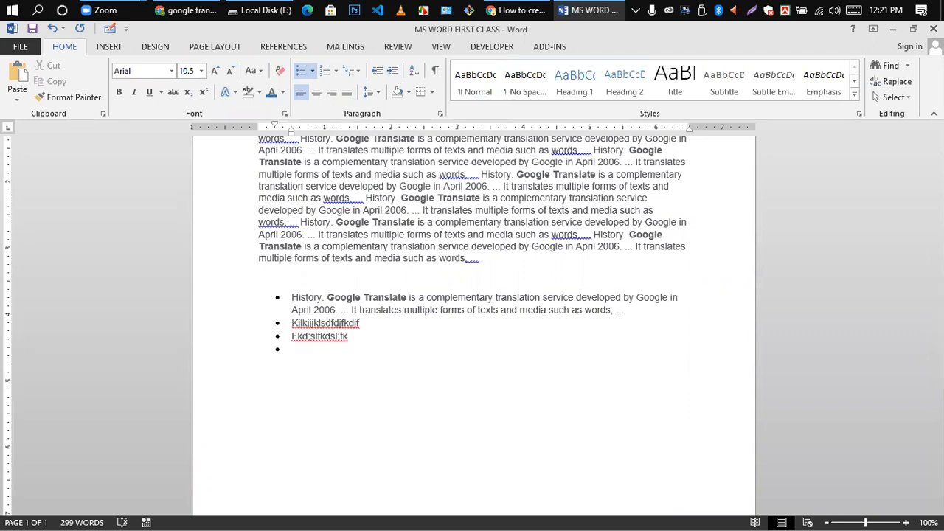
- Add four-arrow sub-items 'fsdfjdskfjsdklfjdlskfj', 'fksd;lfksd;lfksdl;fk', 'fjdlkfjdslf', then return to the left margin
left_click(304, 70)
left_click(482, 162)
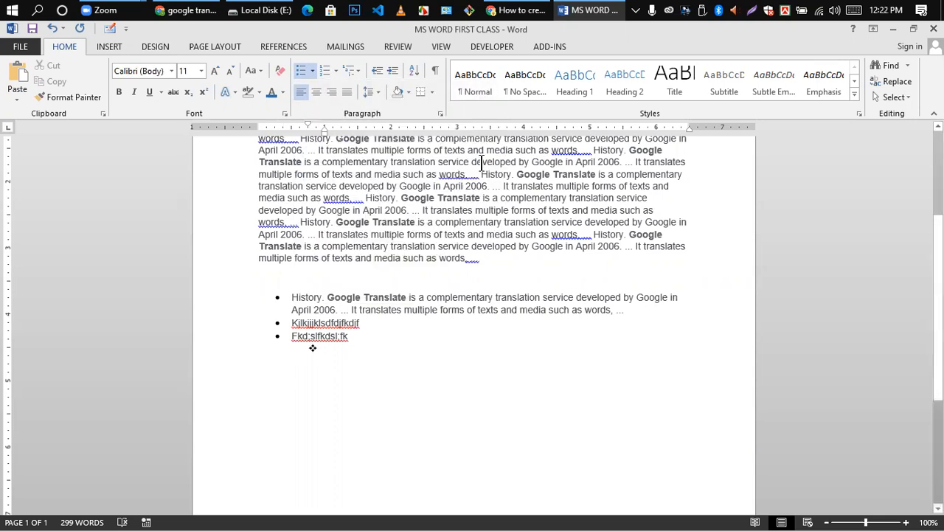
type("fsdfjdskfjsdklfjdlskfj")
key("Return")
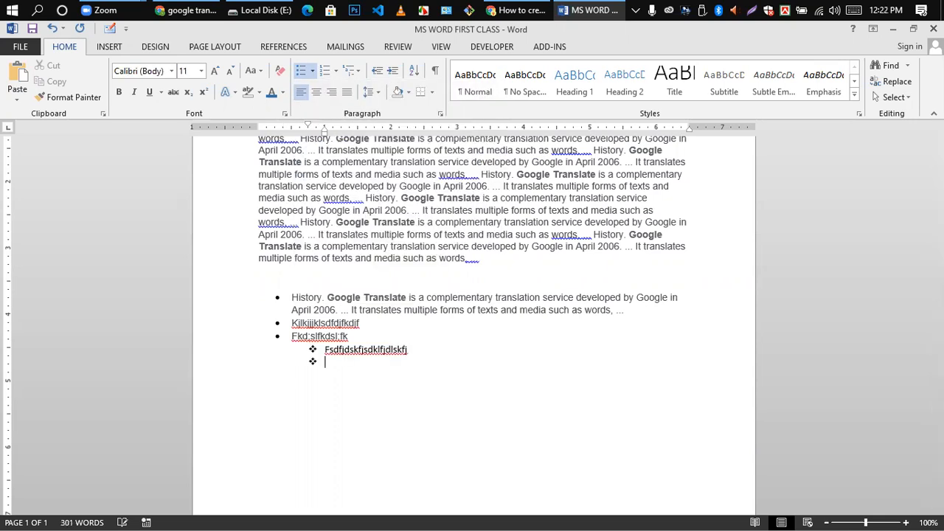
type("fksd;lfksd;lfksdl;fk")
key("Return")
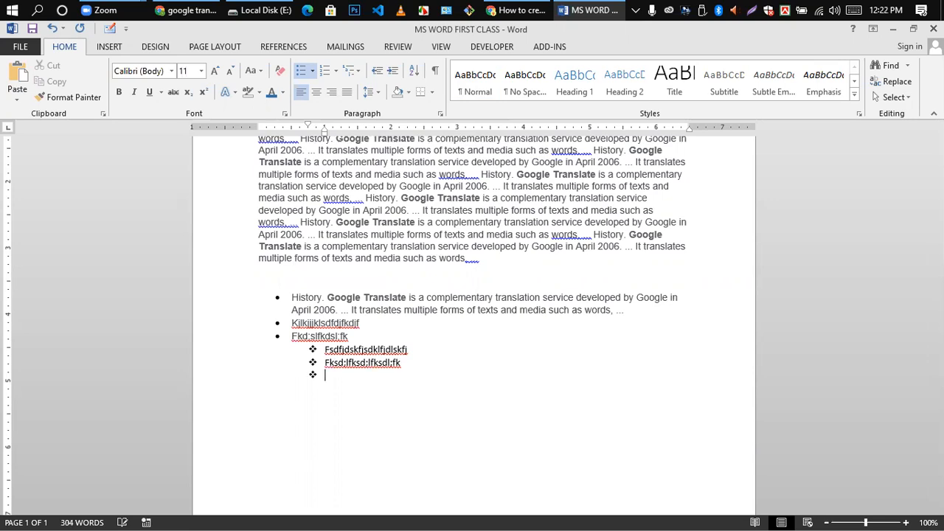
type("fjdlkfjdslf")
key("Return")
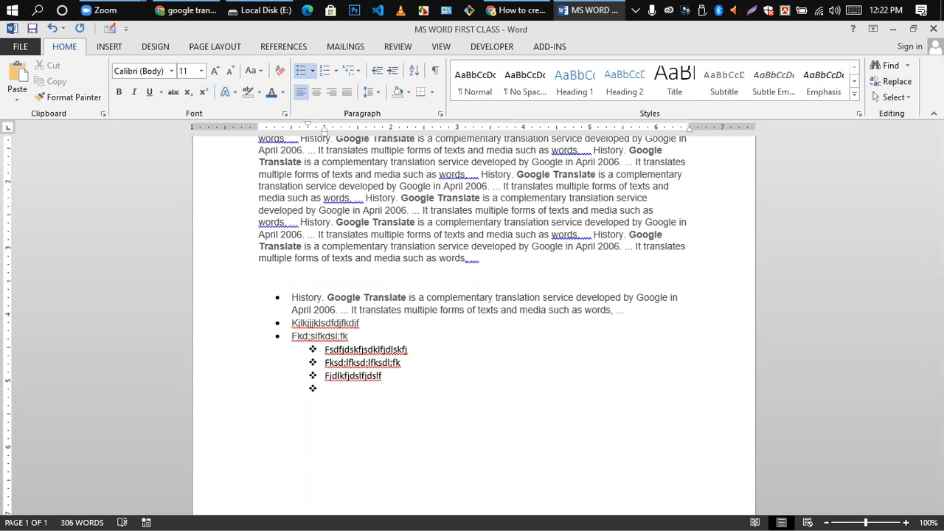
key("BackSpace")
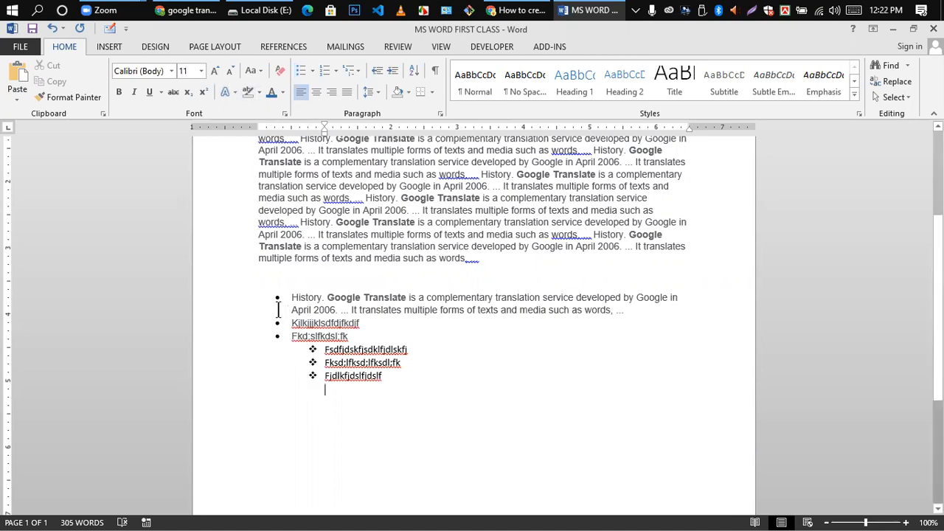
double_click(360, 398)
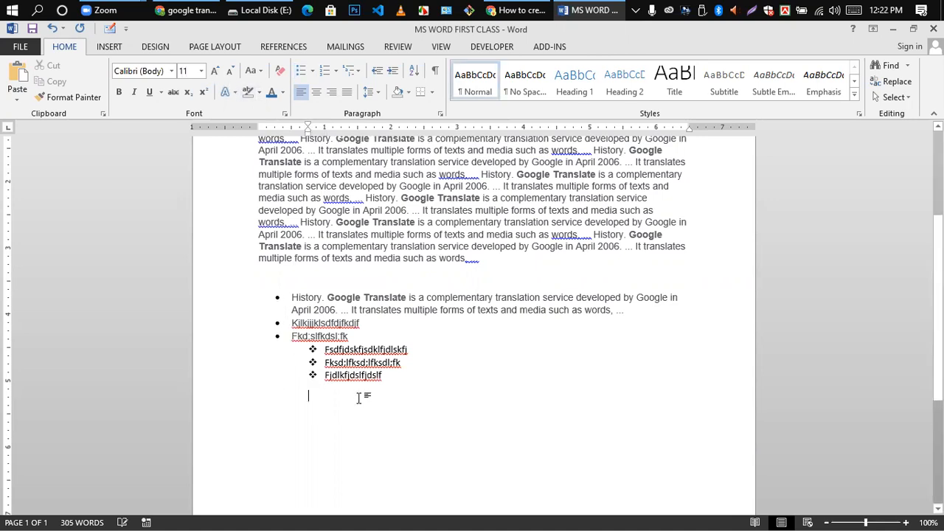
key("BackSpace")
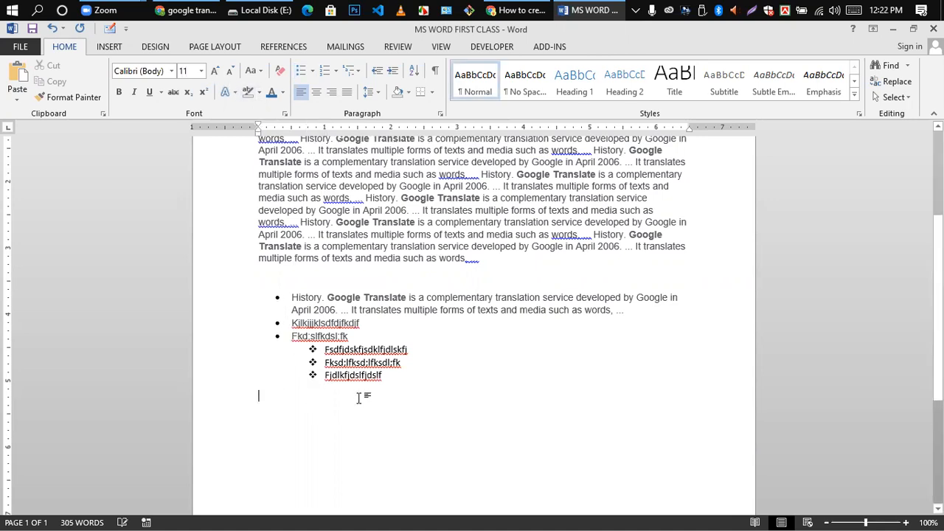
- Create a 1. 2. 3. numbered list: Jlkfsdkfh, Fkdjflksdfj, Sdfjsdlkfjsdklfj
left_click(334, 68)
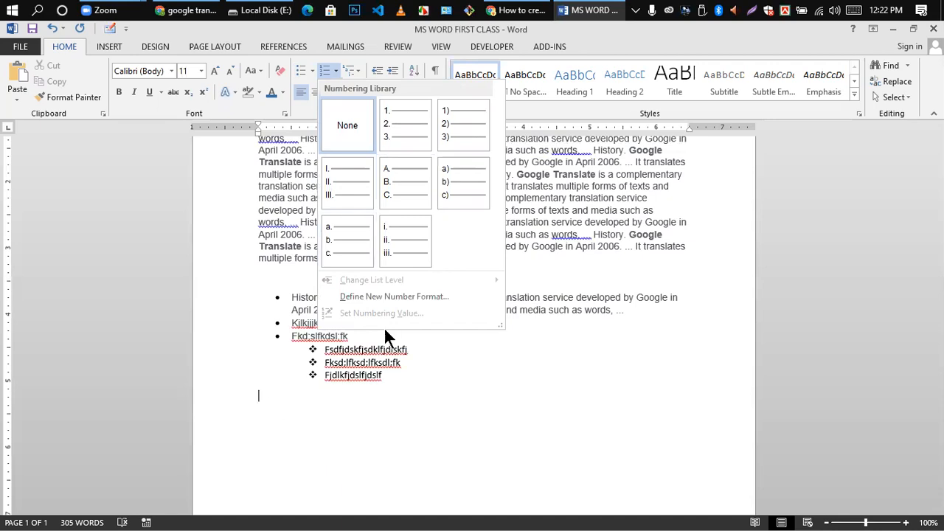
left_click(391, 118)
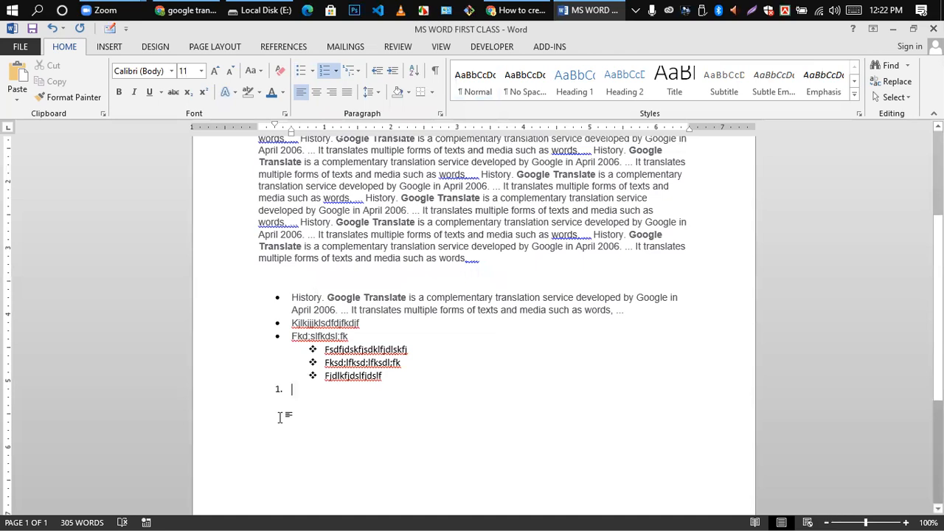
type("Jlkfsdkfh")
key("Return")
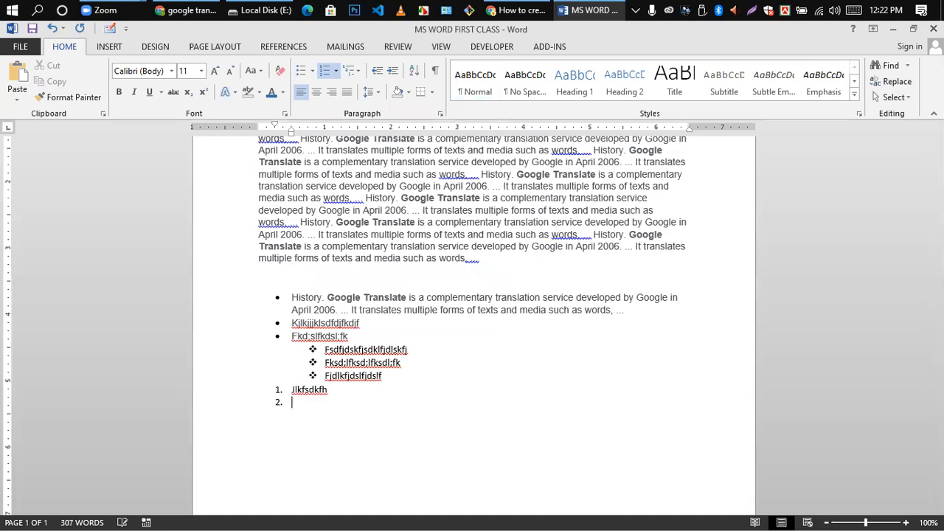
type("Fkdjflksdfj")
key("Return")
type("Sdfjsdlkfjsdklfj")
key("Return")
key("BackSpace")
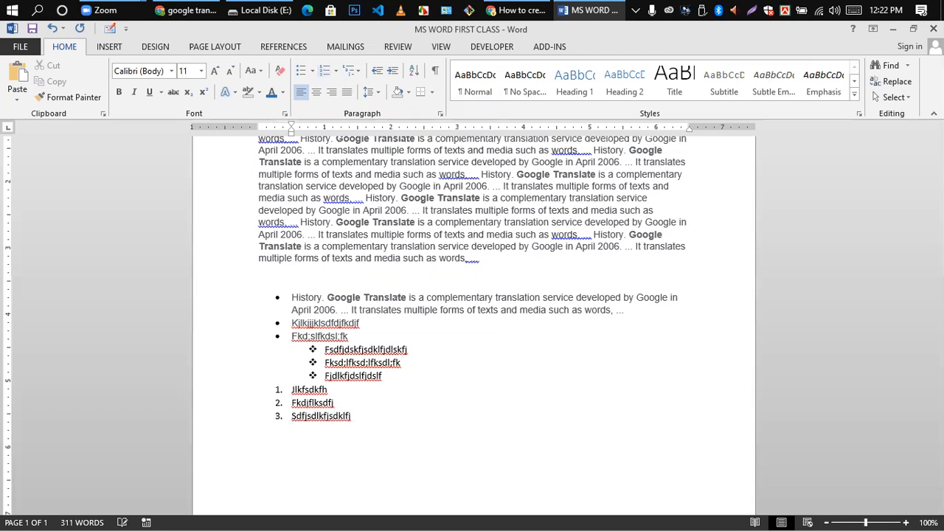
key("BackSpace")
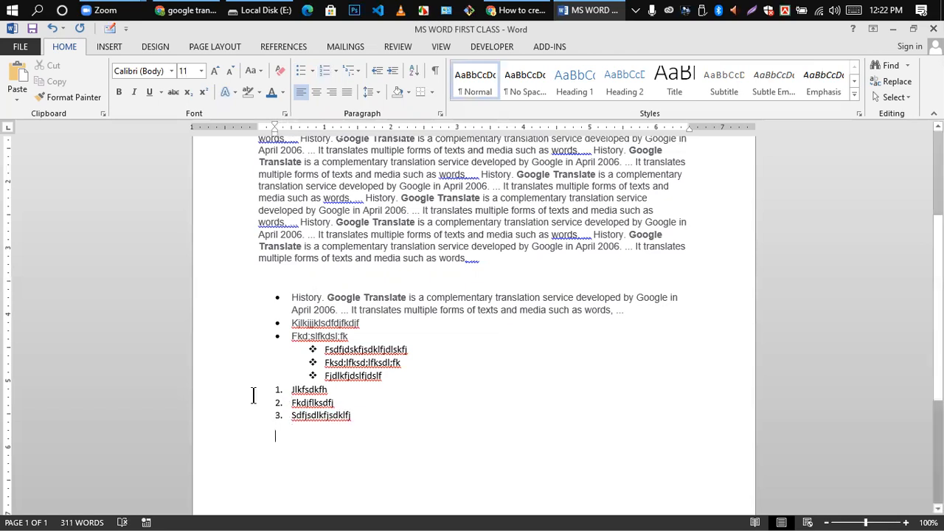
- Add an A. B. C. lettered list: sdlfksdfj, sdfkds;lfkd, sdfjsdlkfj, ending with an unnumbered line
left_click(336, 69)
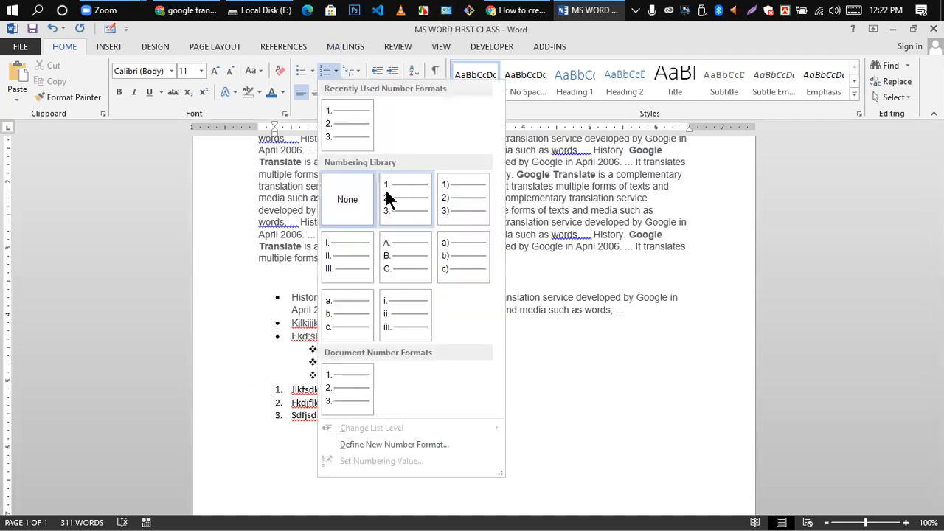
left_click(401, 263)
type("sdlfksdfj")
key("Return")
type("sdfkds;lfkd")
key("Return")
type("sdfjsdlkfj")
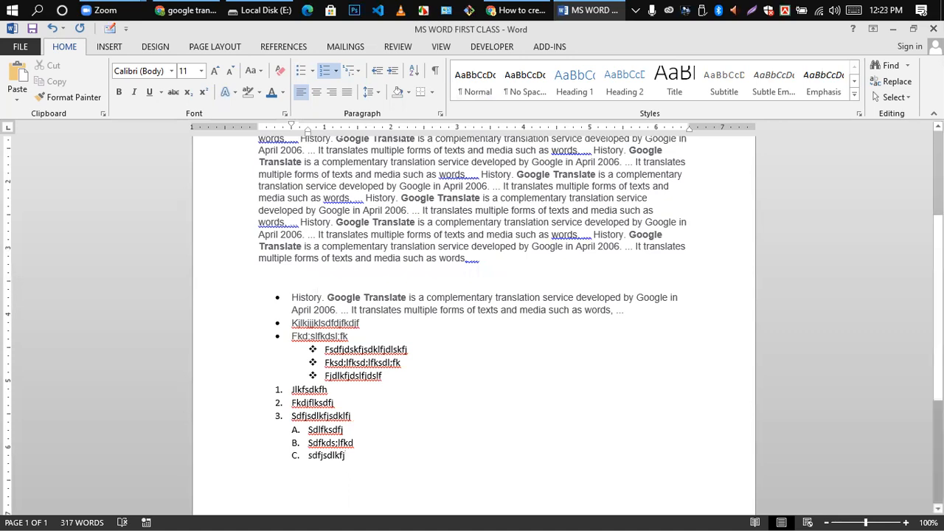
key("Return")
key("BackSpace")
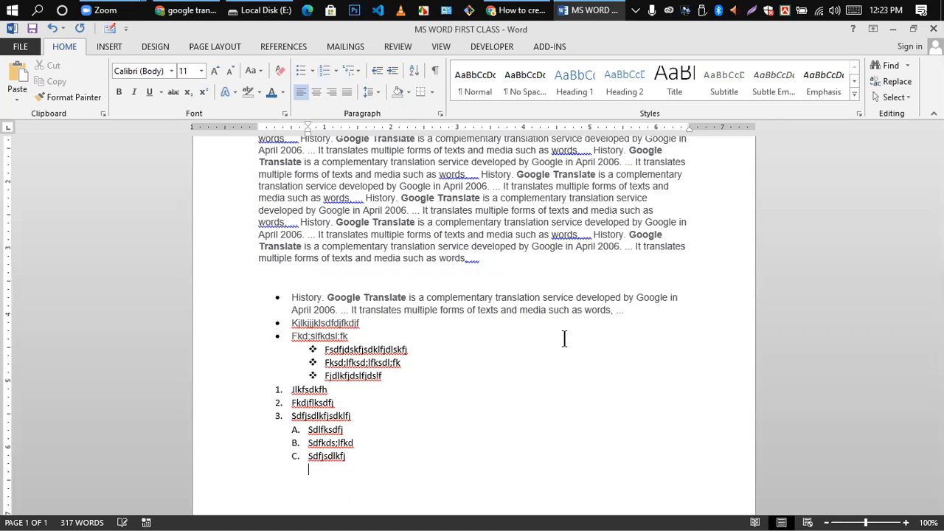
scroll(441, 344, "down", 3)
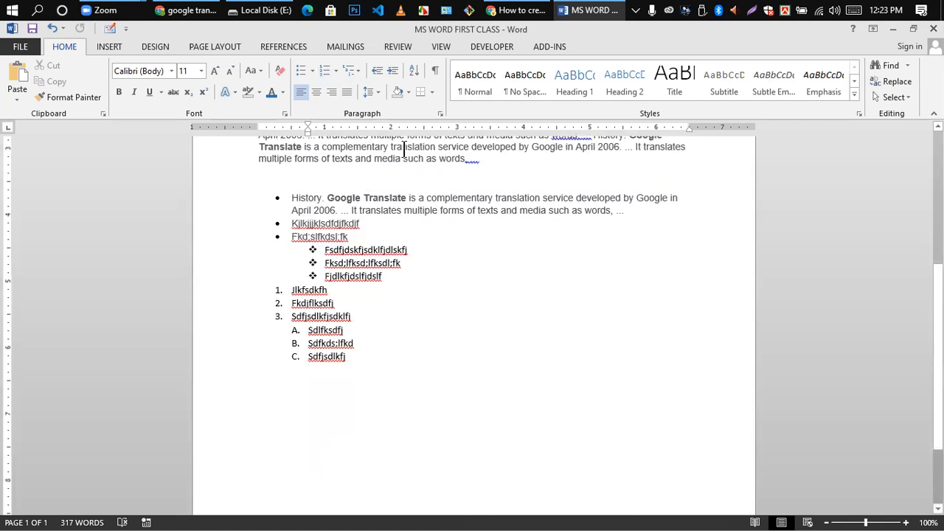
- Add an a) b) c) sub-list: lsdkfjlsdkfjsdkf, fksdlfkksdkfj, fksdl;fkdslfk
left_click(335, 70)
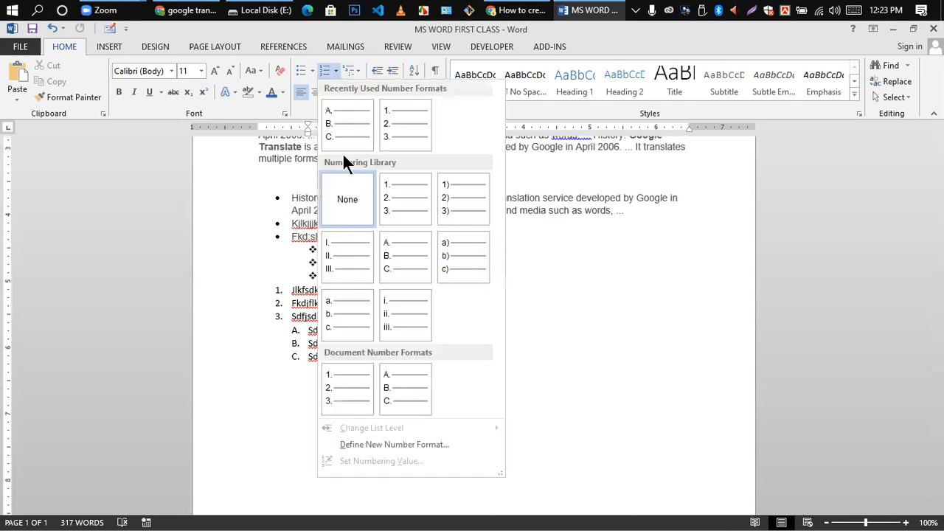
left_click(454, 249)
type("lsdkfjlsdkfjsdkf")
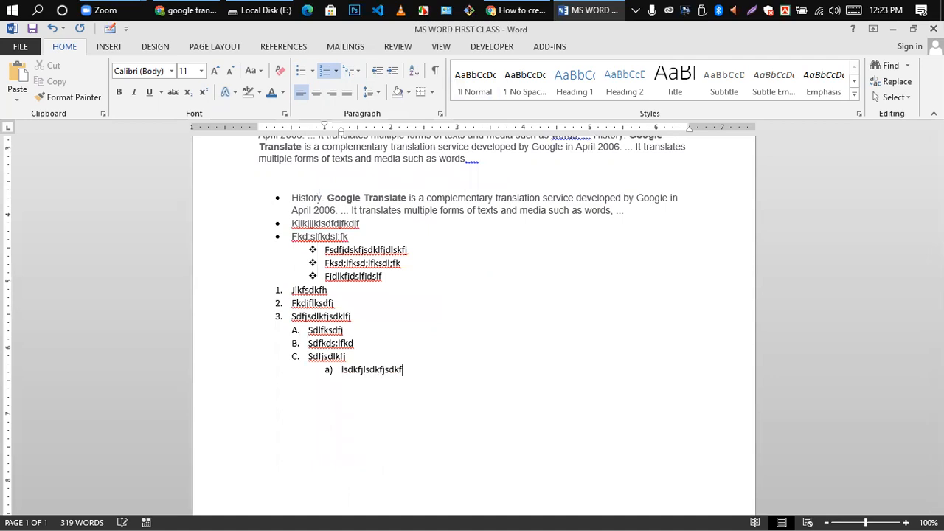
key("Return")
type("fksdlfkksdkfj")
key("Return")
type("fksdl;fkdslfk")
key("Return")
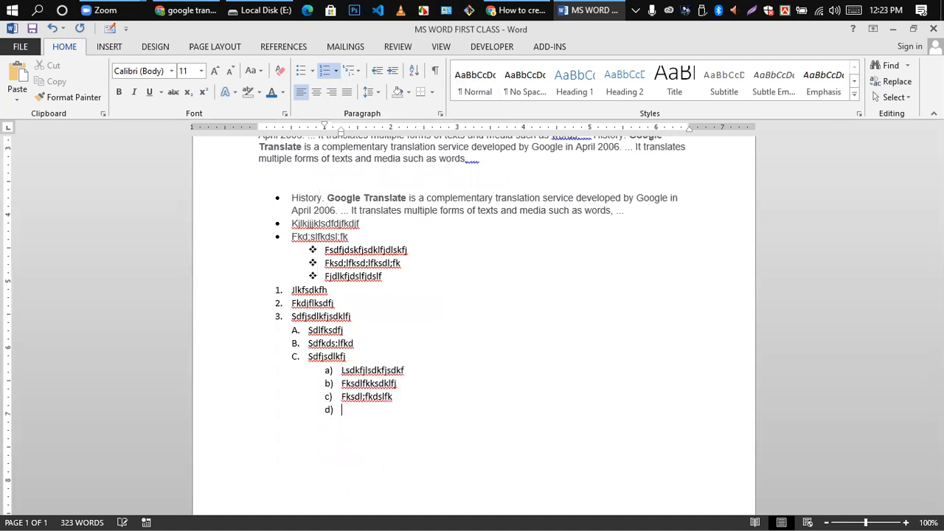
key("BackSpace")
- Renumber that sub-list with Roman numerals I., II., III. and add an empty line
left_click(350, 73)
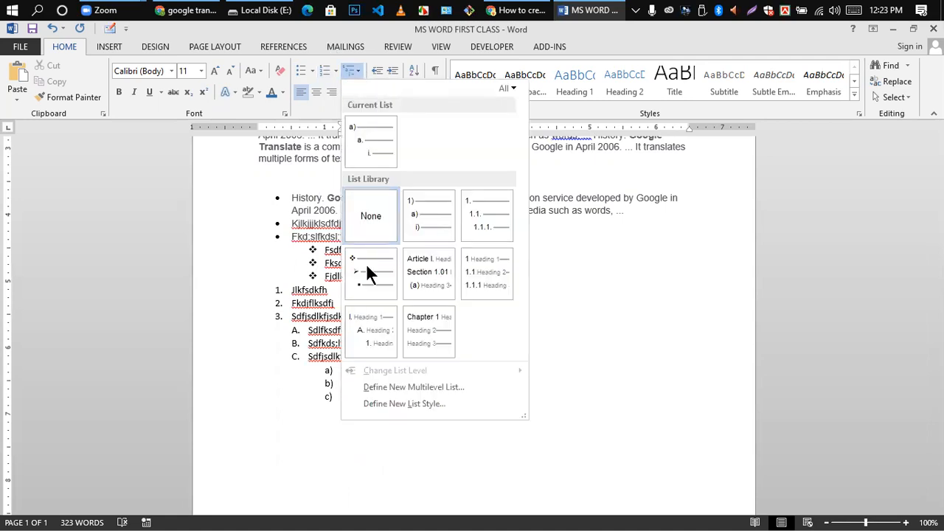
left_click(329, 64)
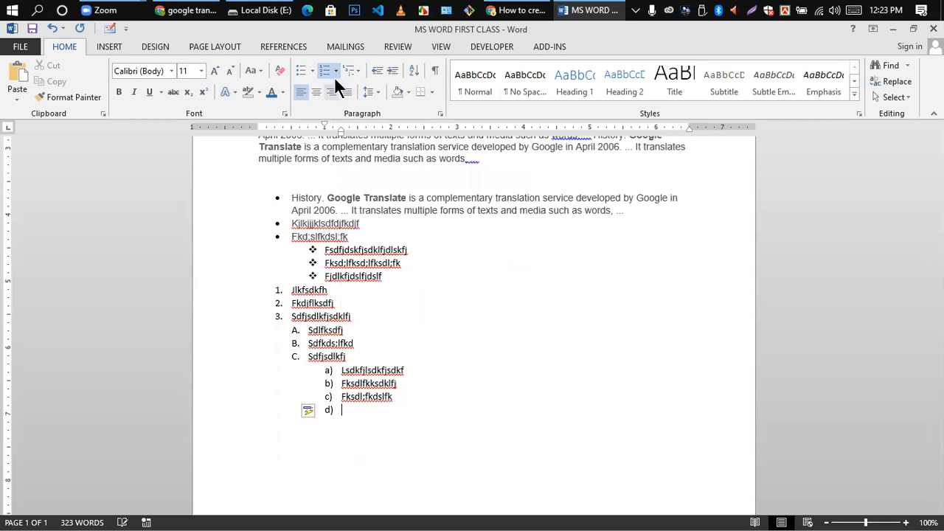
left_click(333, 69)
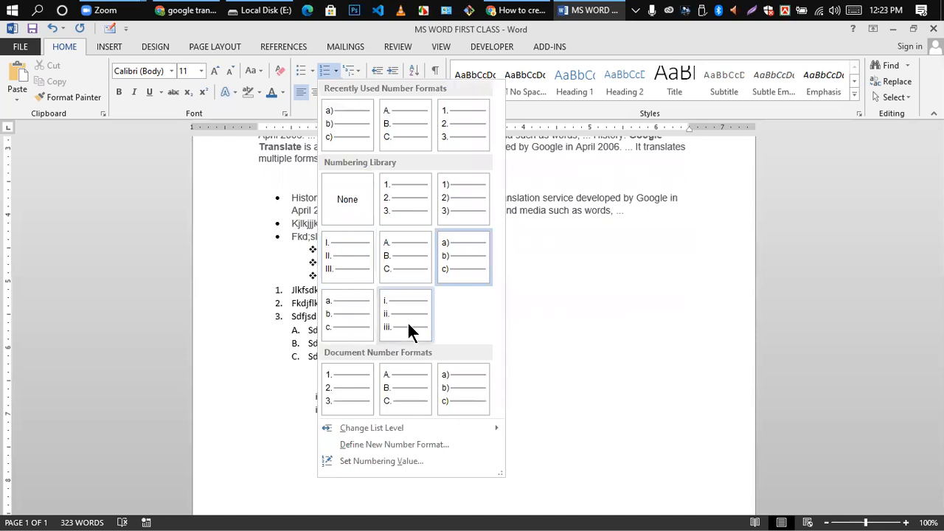
left_click(341, 262)
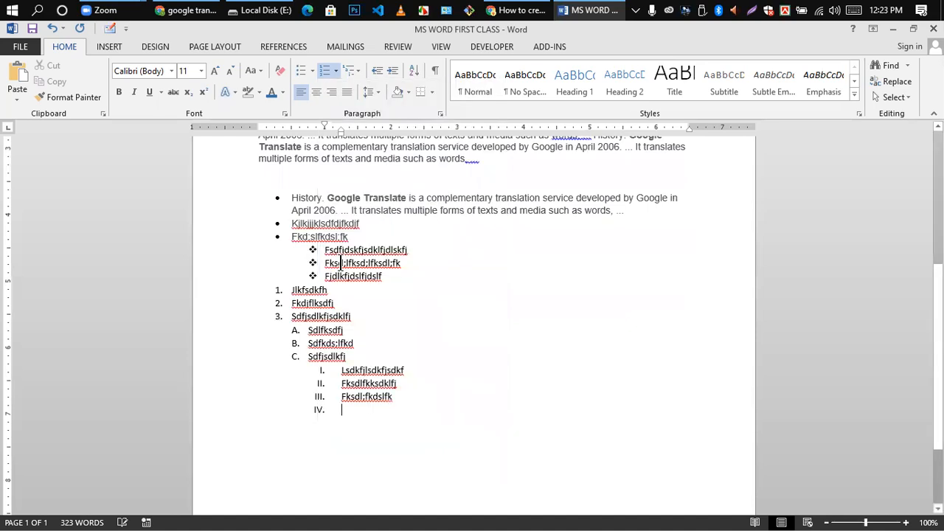
key("BackSpace")
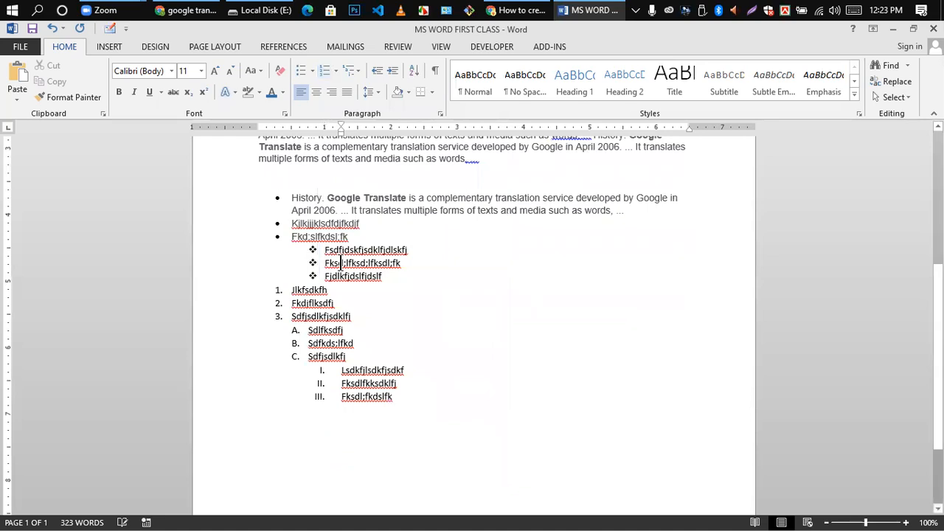
key("Return")
type("klk")
key("BackSpace")
key("BackSpace")
key("BackSpace")
- Try Roman numbering on the empty line, then delete the Roman-numeral items
left_click(335, 71)
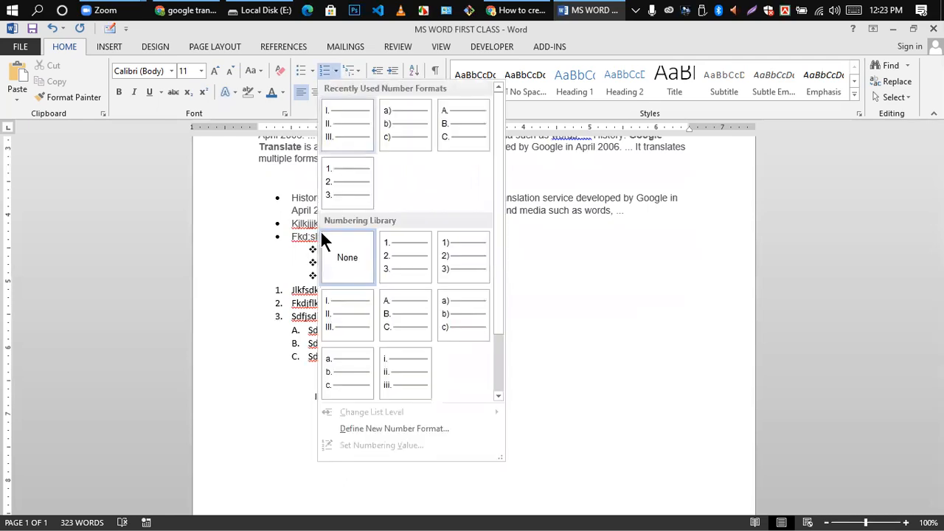
left_click(351, 313)
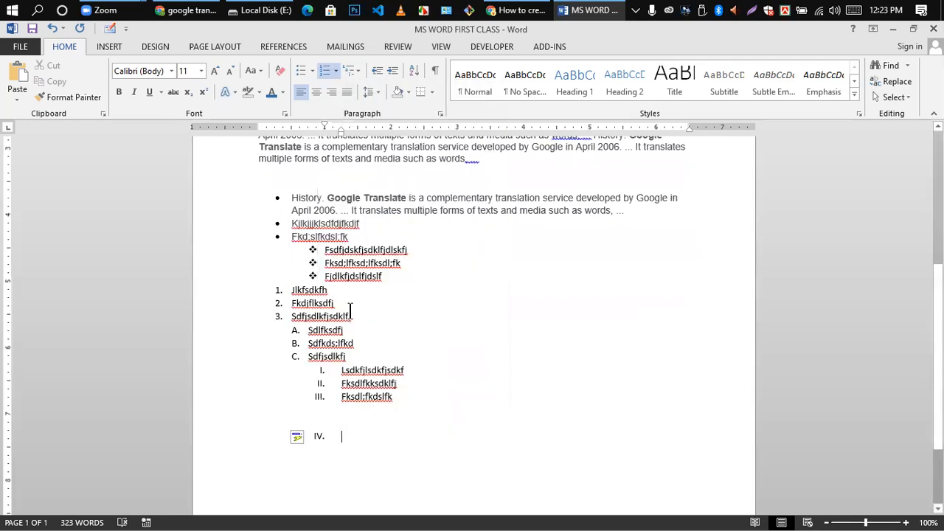
key("BackSpace")
key("BackSpace")
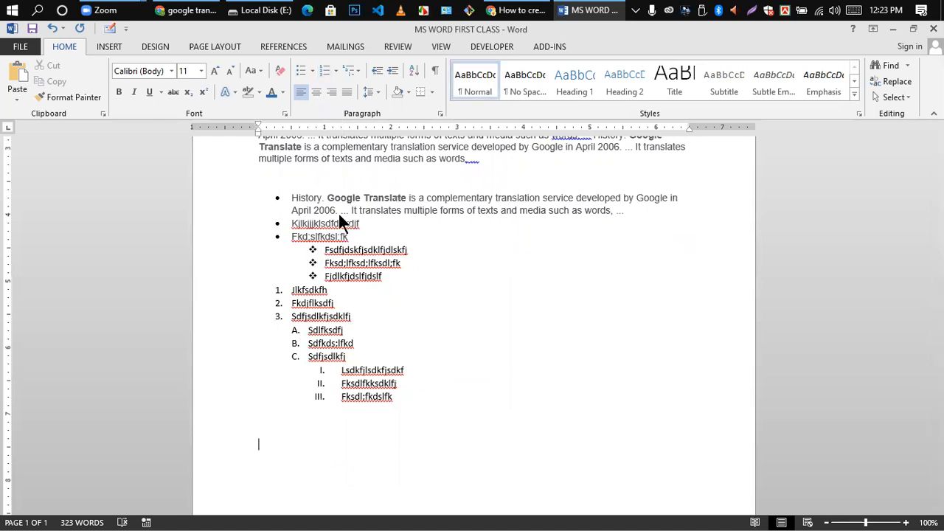
left_click(336, 71)
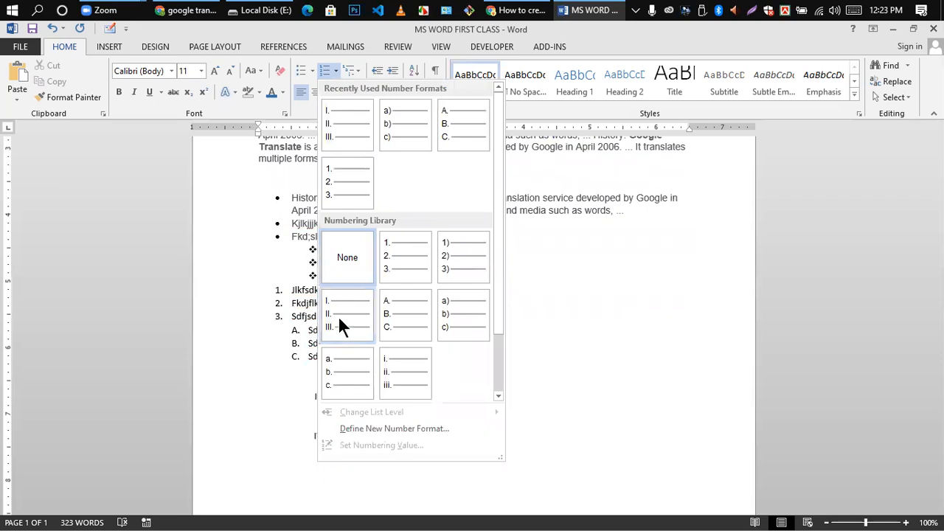
left_click(338, 318)
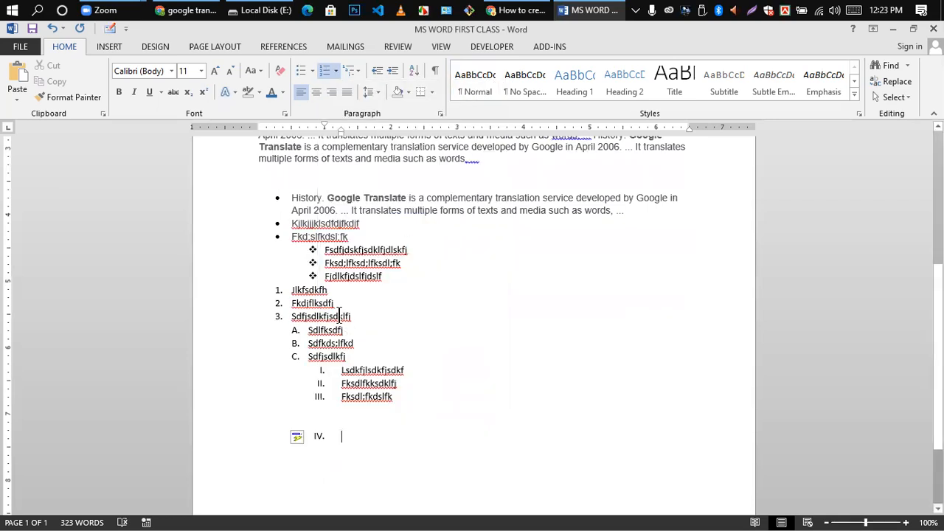
key("BackSpace")
left_click_drag(317, 374, 451, 421)
key("BackSpace")
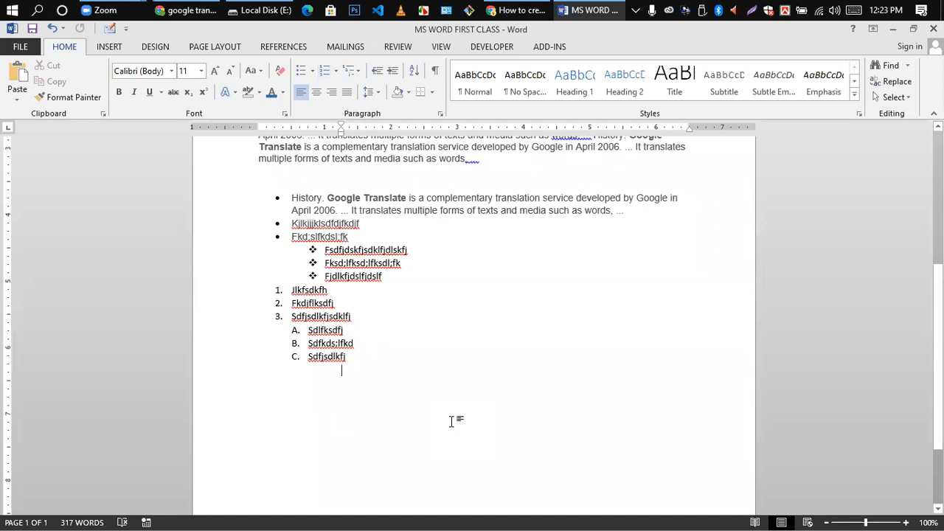
type("j")
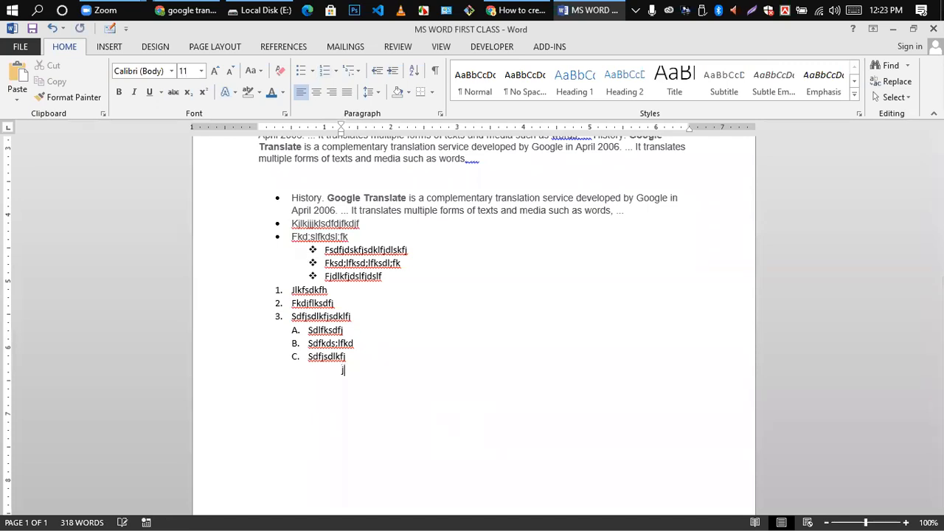
key("BackSpace")
key("BackSpace")
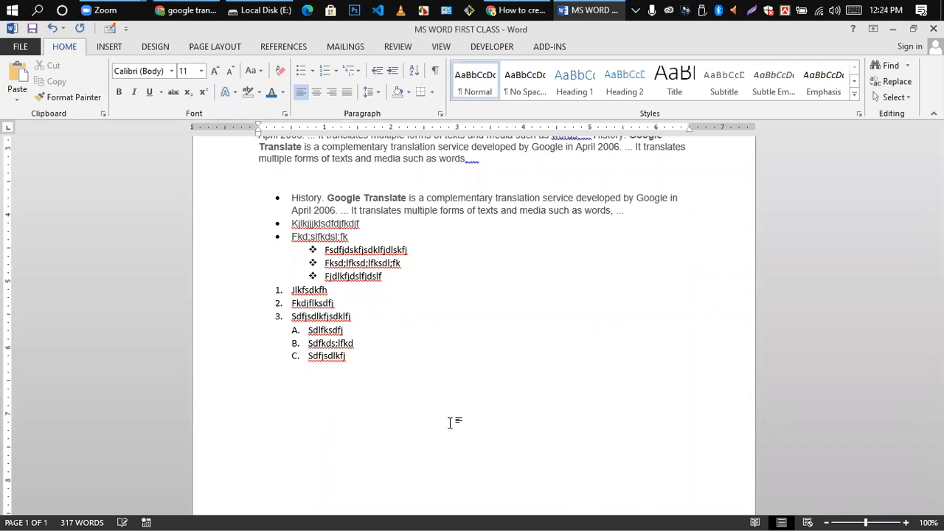
- Create a Roman-numeral list: I. sdkjfldksfj, II. kdlsfkdlsfk, III. kfldskf
left_click(333, 72)
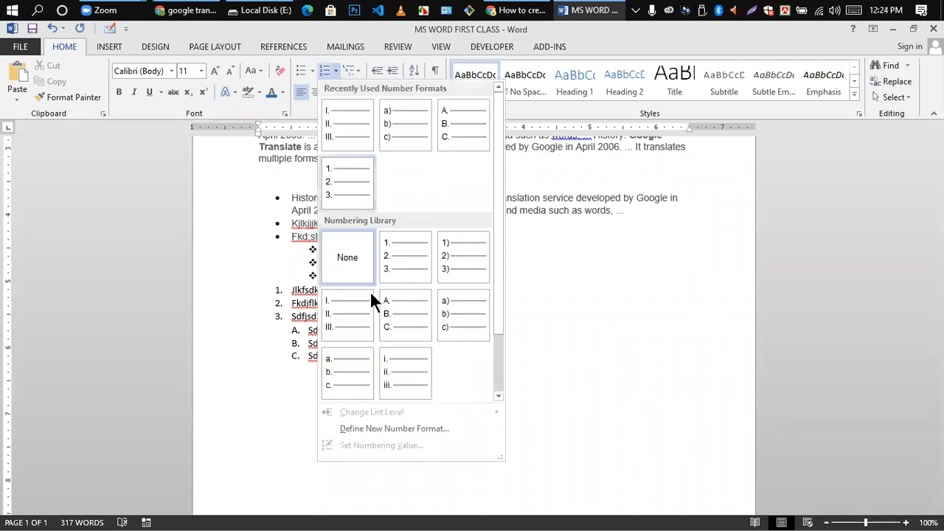
left_click(342, 318)
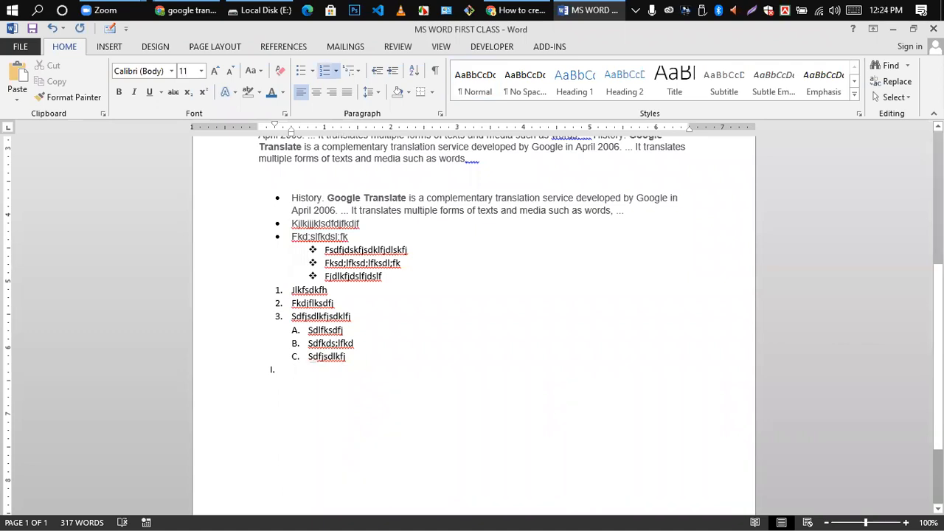
type("sdkjfldksfj")
key("Return")
type("kdlsfkdlsfk")
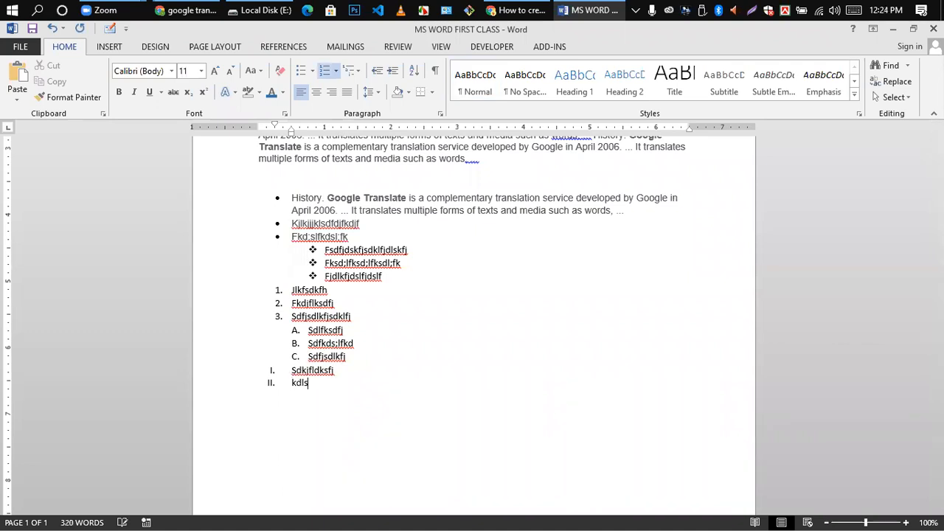
key("Return")
type("kfldskf")
key("Return")
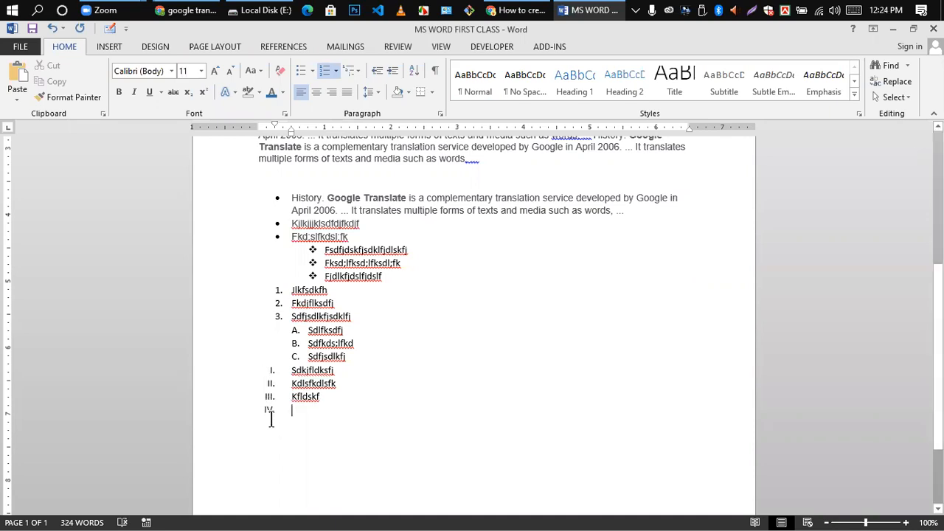
key("BackSpace")
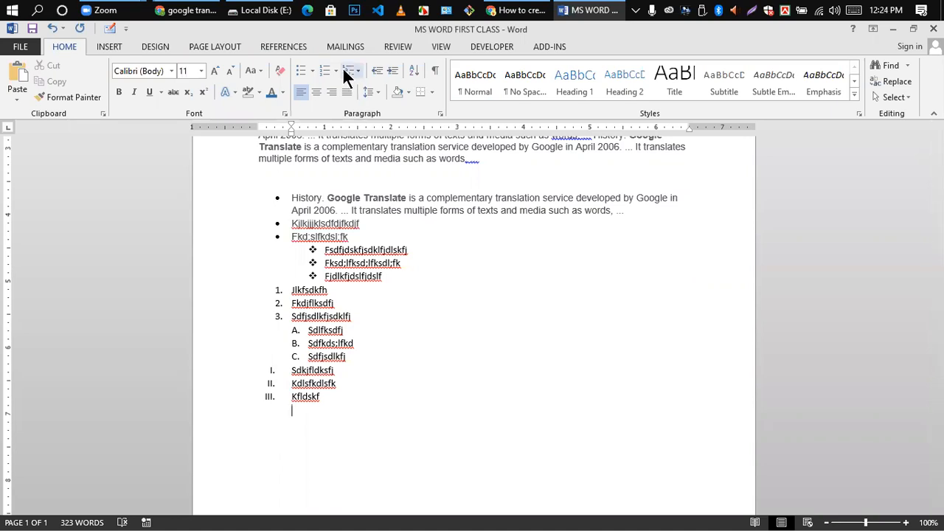
left_click(336, 70)
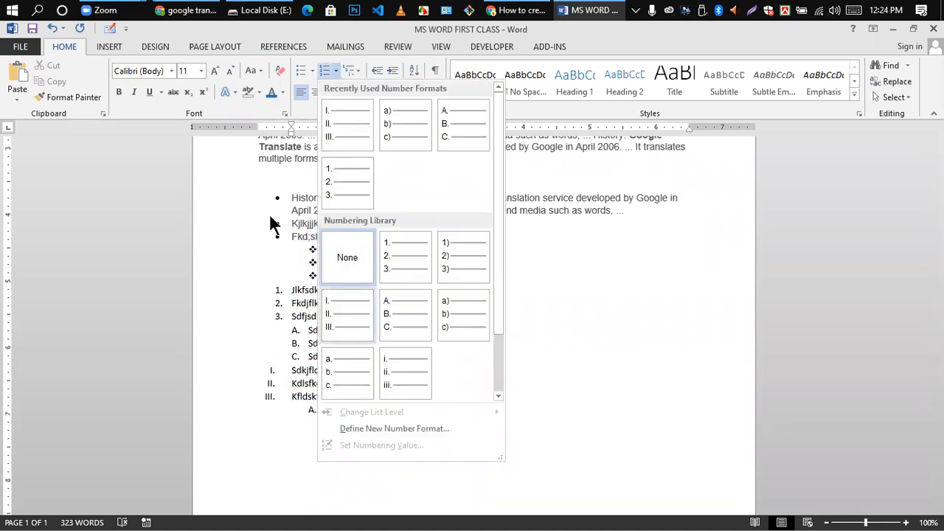
scroll(347, 373, "down", 2)
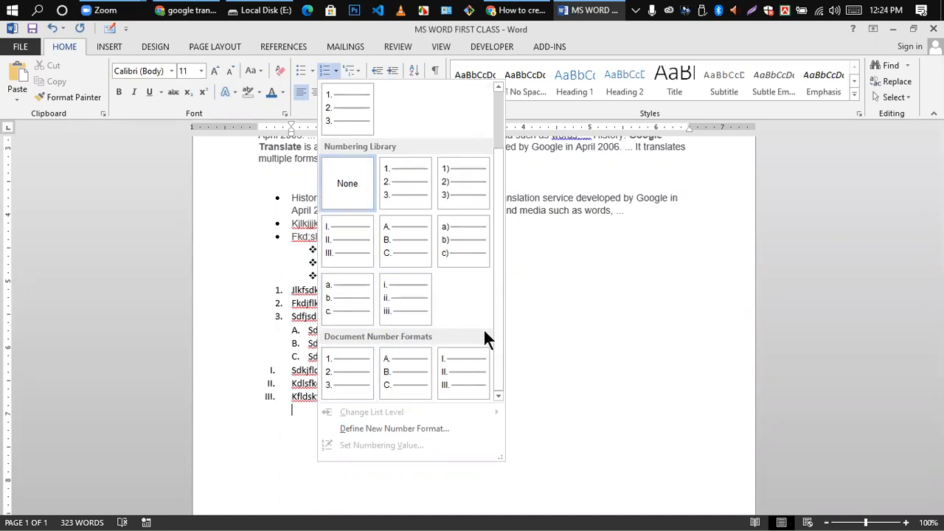
left_click(609, 255)
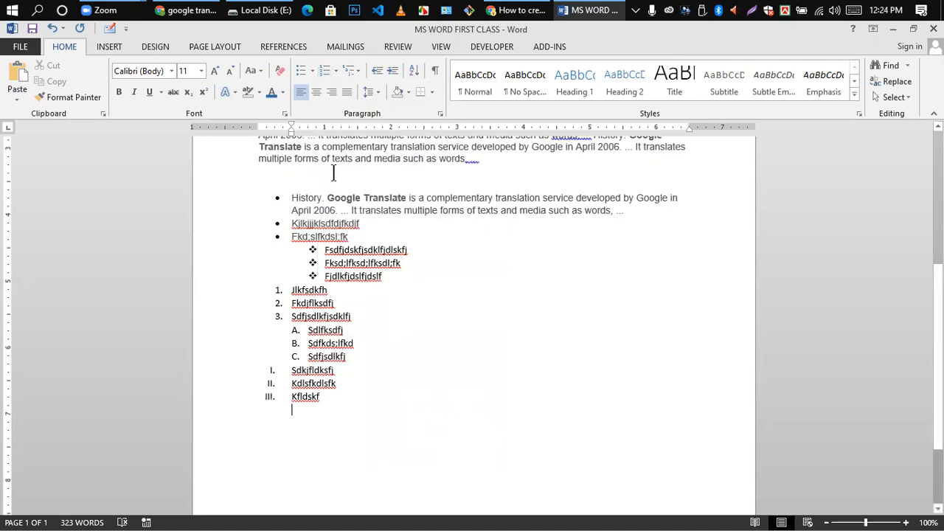
left_click(357, 71)
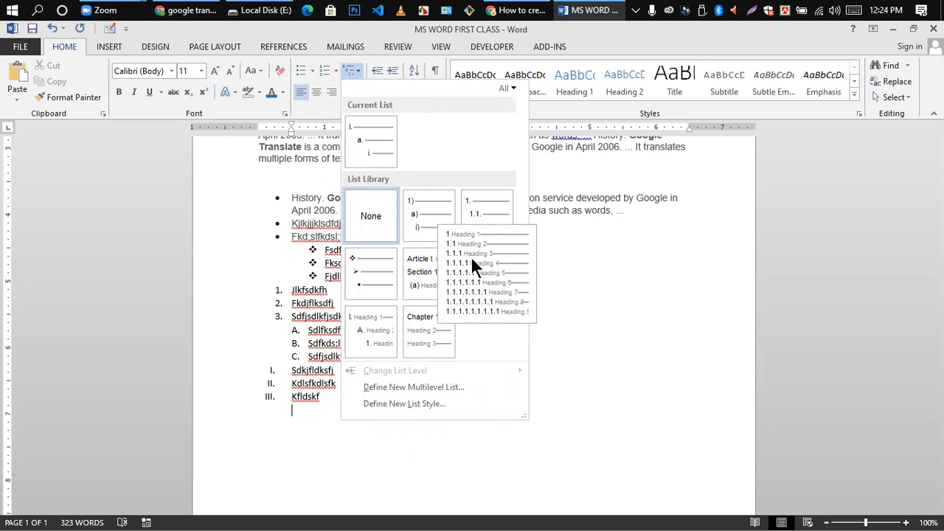
left_click(292, 447)
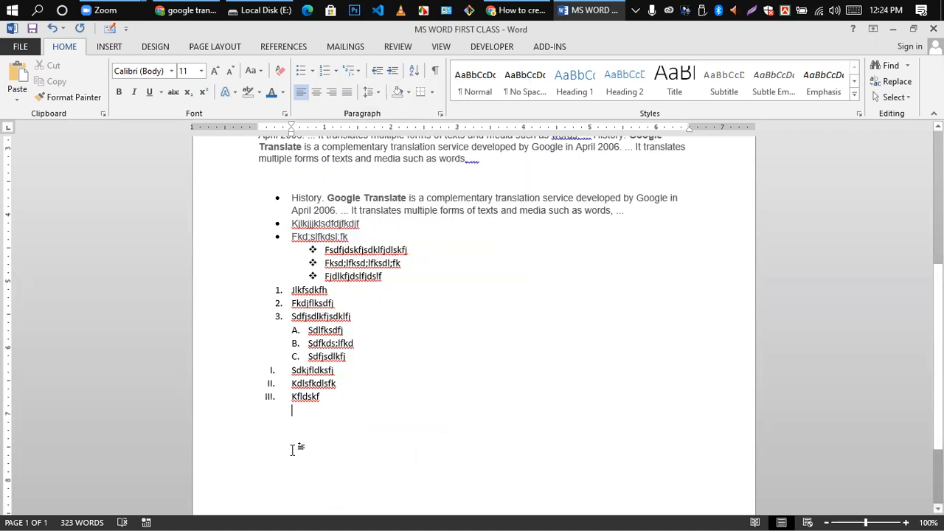
- Type 'Hlw world' below the list, add a blank line above it, and enlarge it to 21 pt
key("BackSpace")
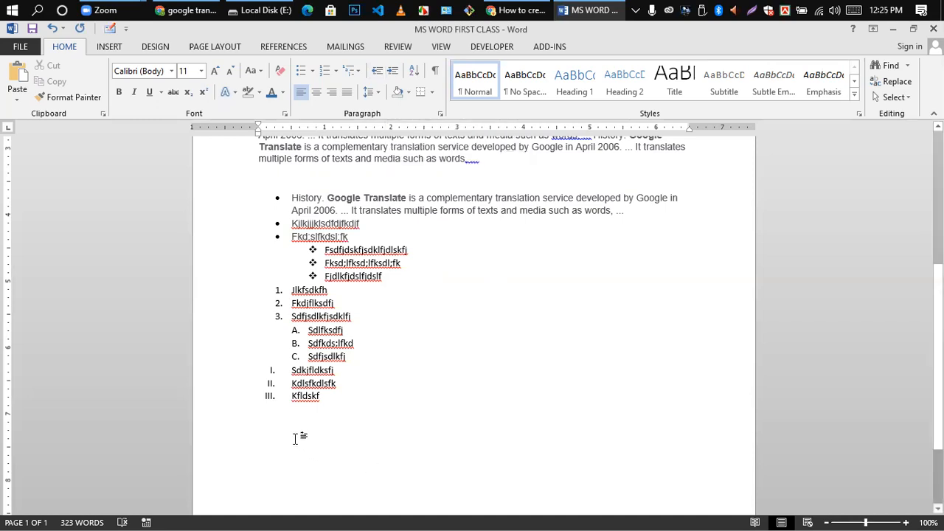
type("My naye")
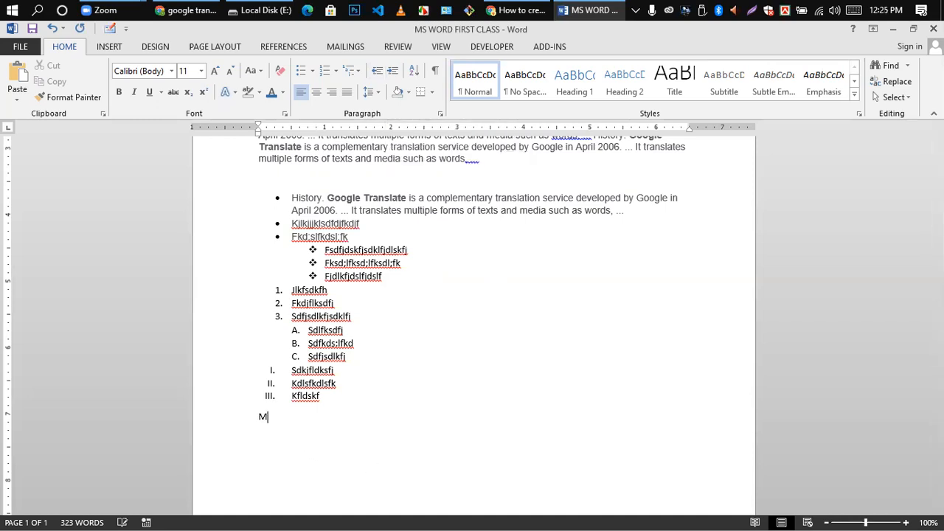
key("BackSpace")
key("BackSpace")
key("BackSpace")
key("BackSpace")
key("BackSpace")
key("BackSpace")
key("BackSpace")
type("Hlw world")
scroll(457, 282, "down", 3)
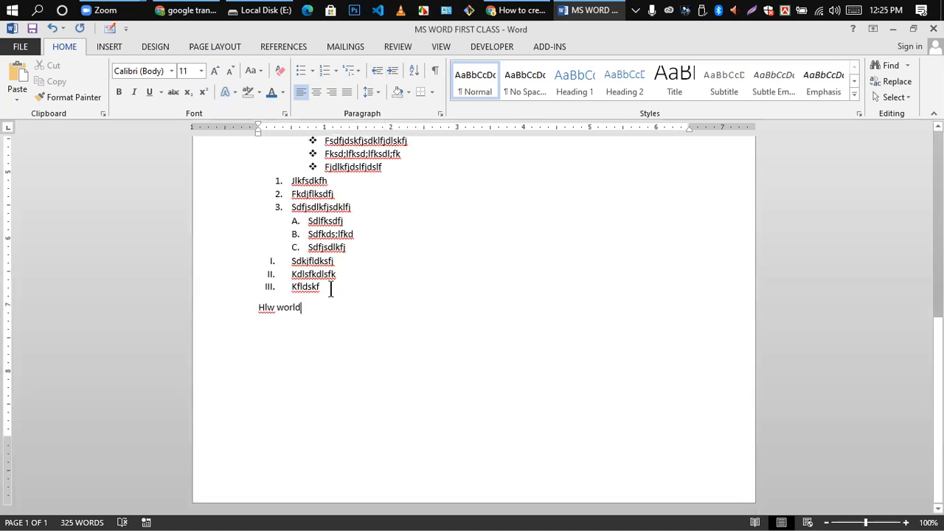
left_click(328, 287)
key("Return")
key("Return")
key("Return")
left_click_drag(256, 349, 310, 346)
key("ctrl+bracketright")
key("ctrl+bracketright")
key("ctrl+bracketright")
key("ctrl+bracketright")
key("ctrl+bracketright")
key("ctrl+bracketright")
key("ctrl+bracketright")
key("ctrl+bracketright")
key("ctrl+bracketright")
key("ctrl+bracketright")
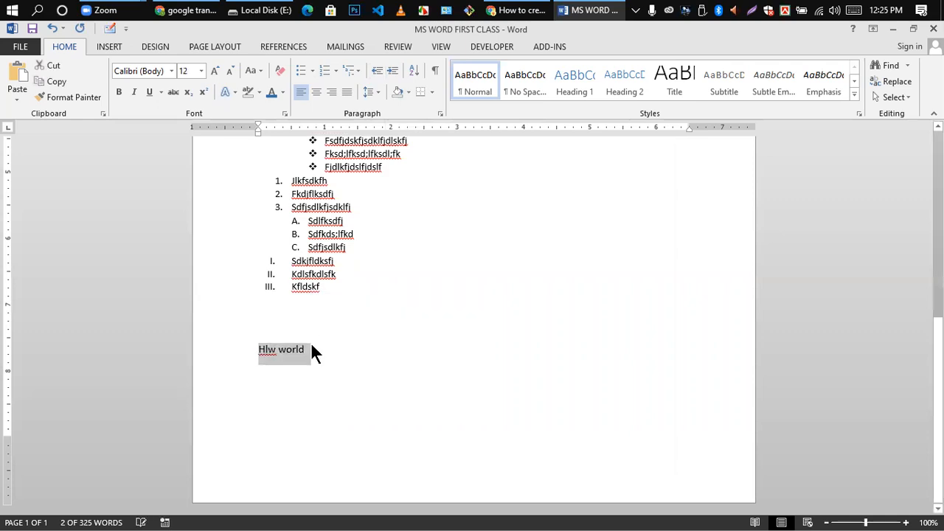
left_click(328, 394)
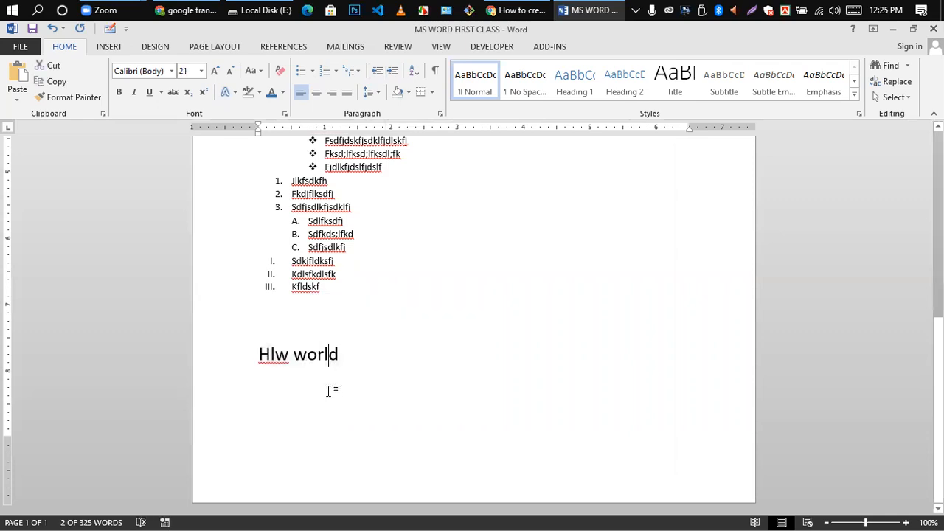
- Increase the indent of 'Hlw world' eight times, pushing it toward the right margin
left_click_drag(259, 350, 337, 366)
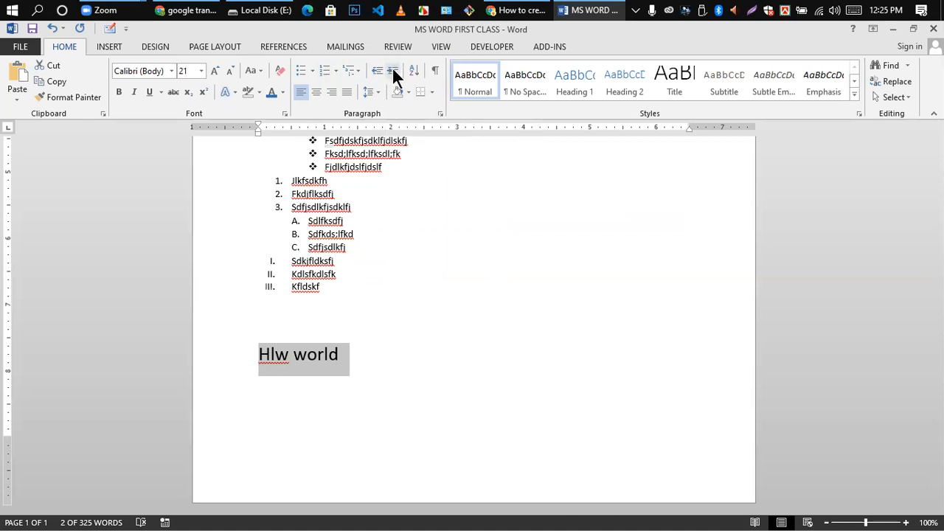
left_click(393, 70)
left_click(394, 70)
left_click(393, 70)
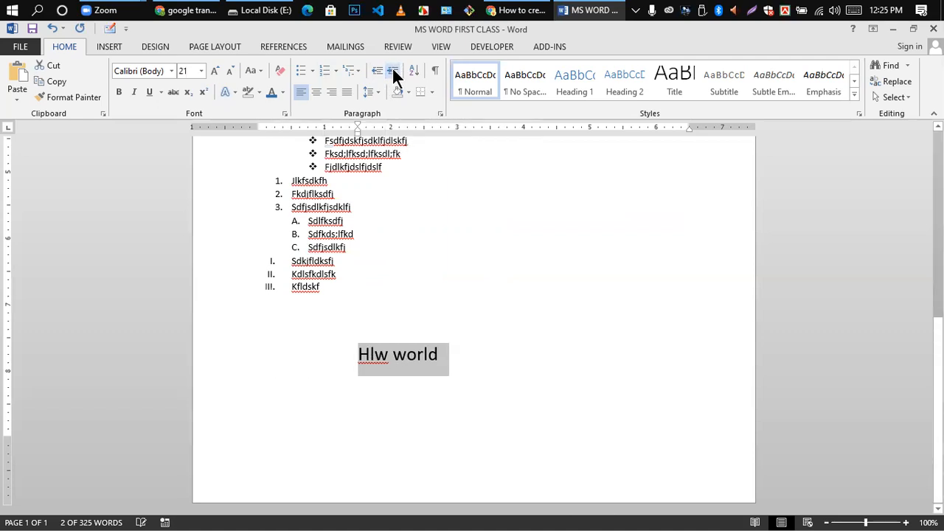
left_click(393, 70)
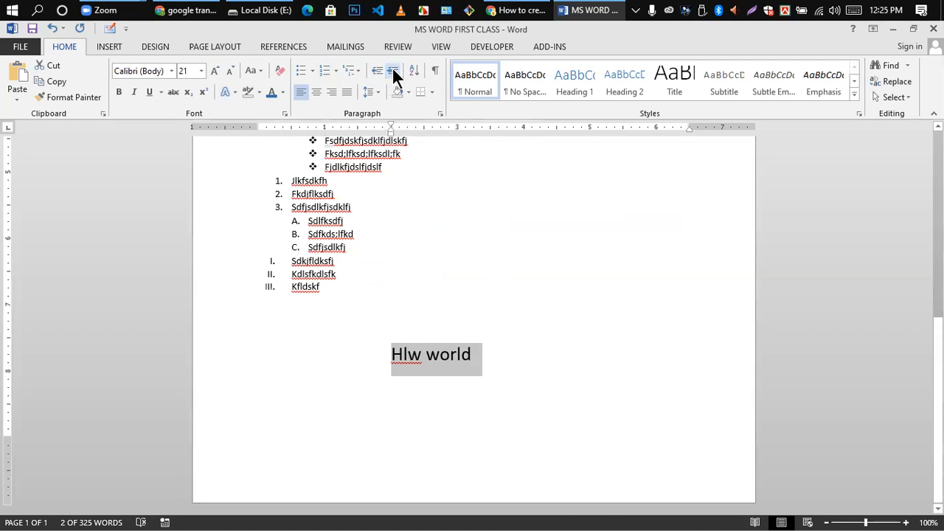
left_click(393, 70)
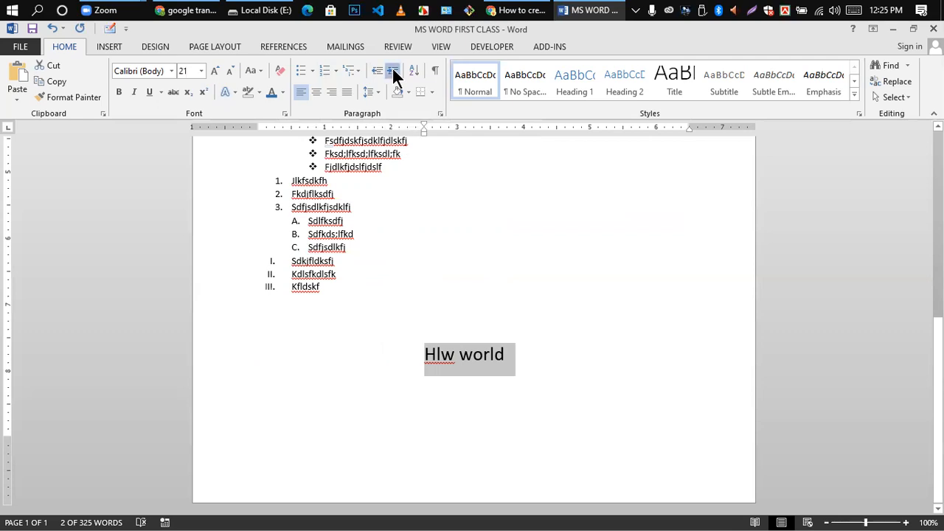
left_click(393, 70)
left_click(394, 70)
left_click(393, 70)
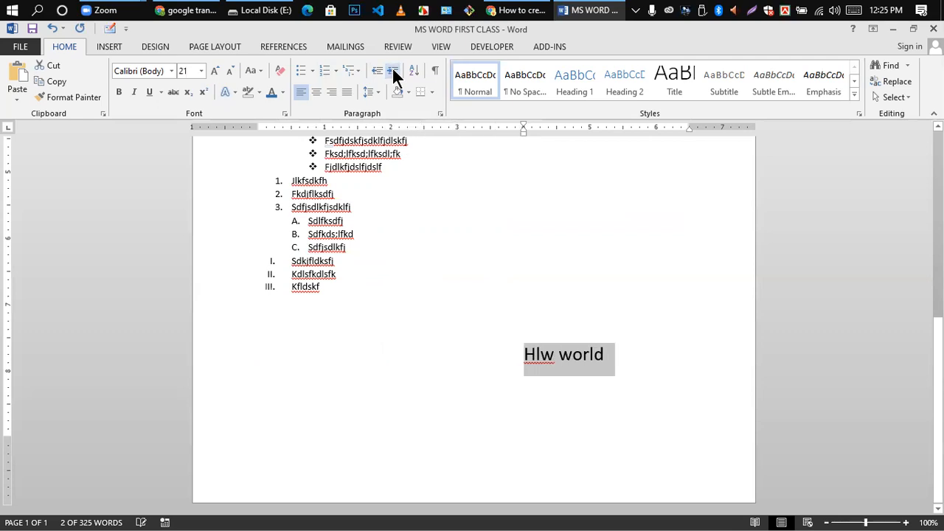
left_click(393, 70)
left_click(394, 70)
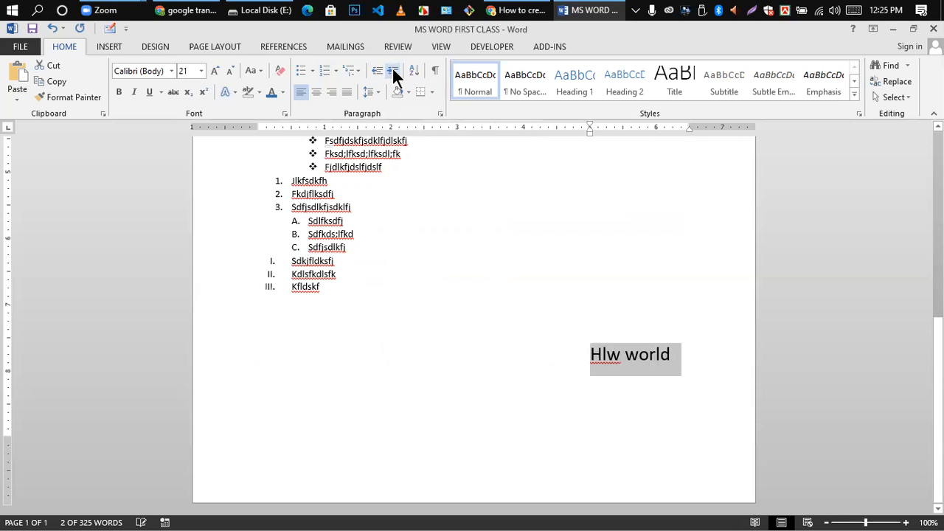
left_click(617, 357)
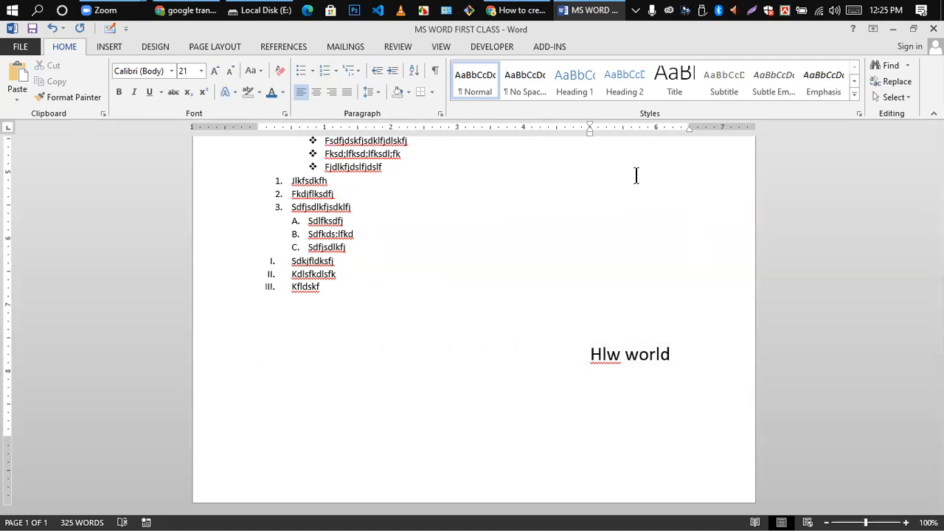
- Decrease the indent of 'Hlw world' eight times, back to the half-inch mark
left_click_drag(588, 358, 689, 348)
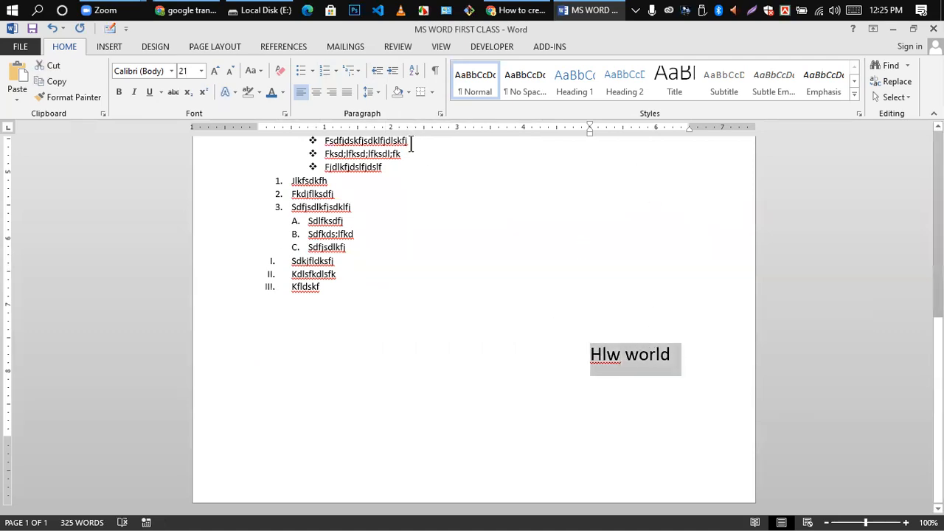
left_click(378, 74)
left_click(378, 73)
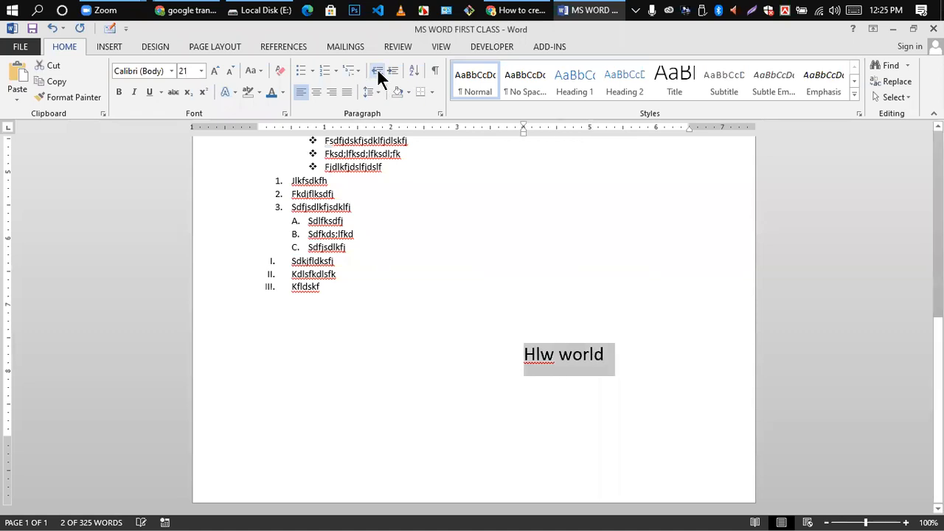
left_click(377, 74)
left_click(378, 73)
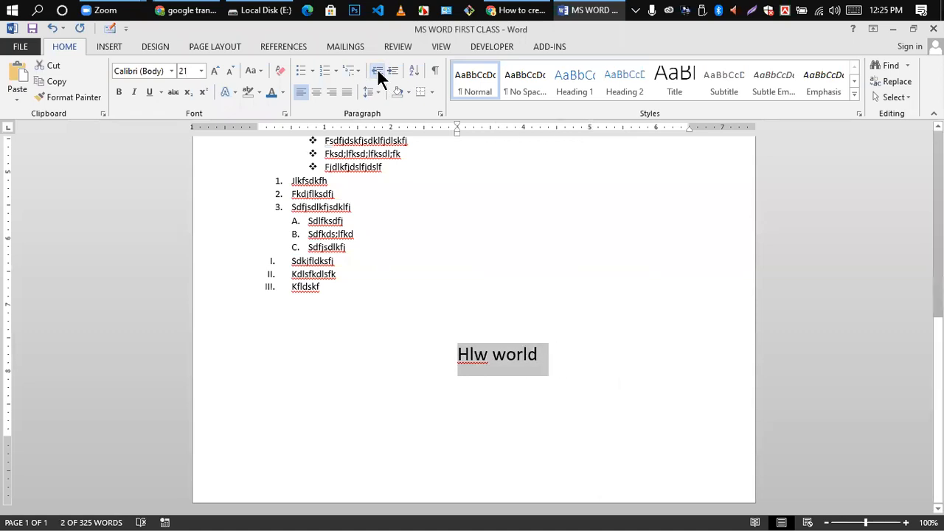
left_click(377, 74)
left_click(378, 74)
left_click(377, 74)
left_click(378, 74)
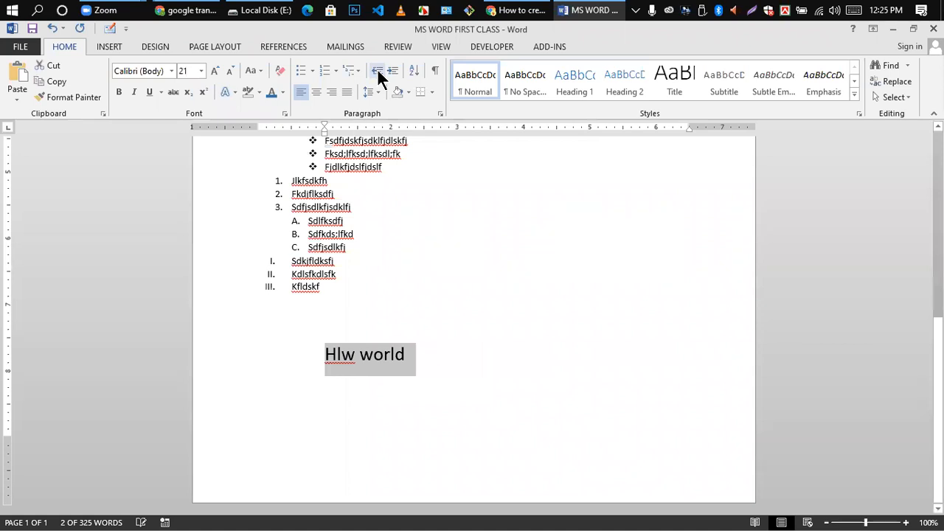
left_click(378, 74)
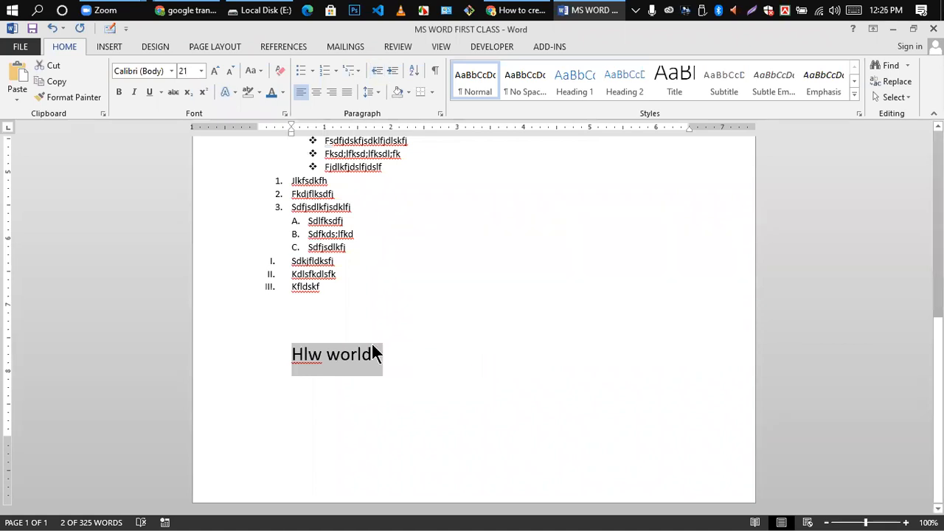
- Save the document with Ctrl+S
scroll(343, 347, "up", 2)
scroll(351, 353, "down", 2)
key("ctrl+s")
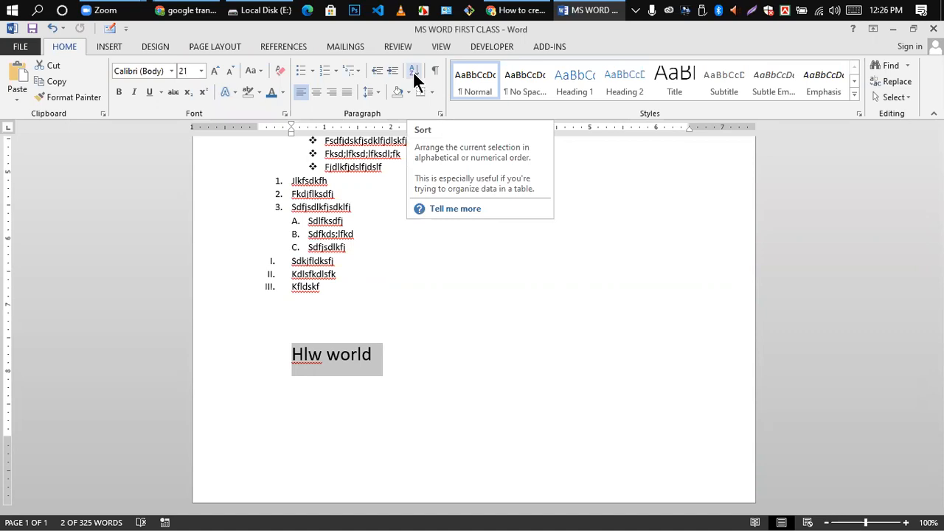
- Open Sort for the Hlw world line, cancel once, then apply the default sort
left_click(415, 76)
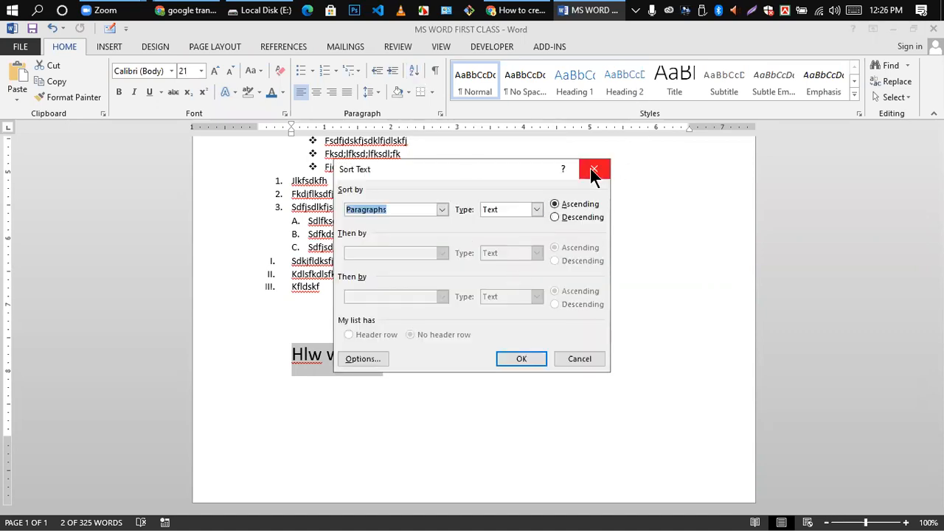
left_click(442, 209)
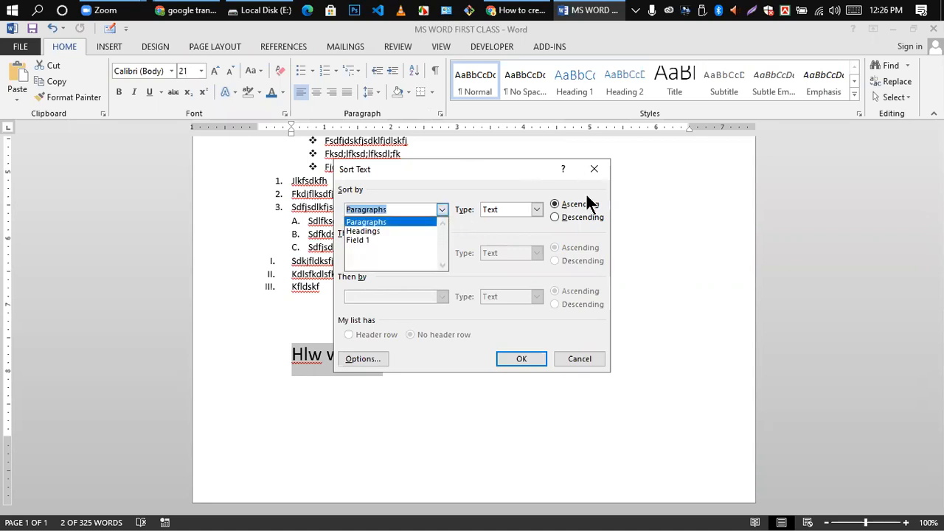
left_click(594, 169)
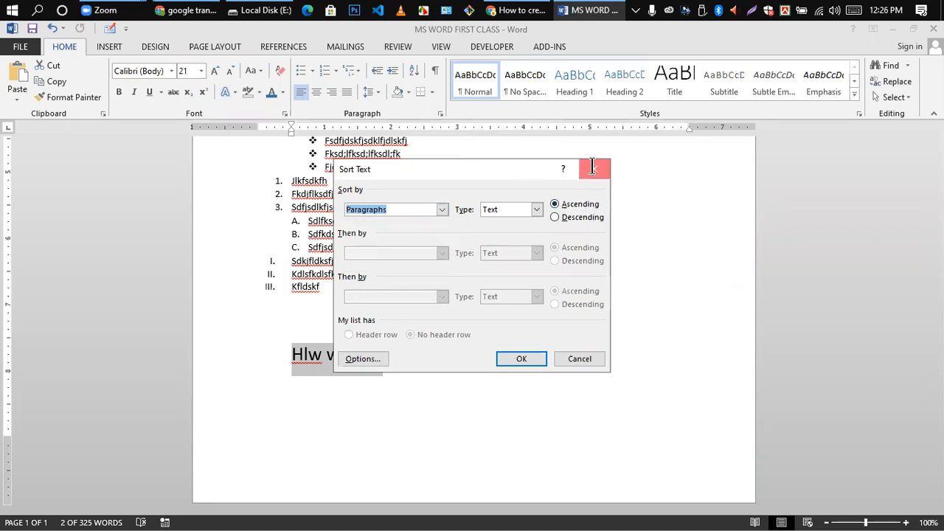
left_click(594, 169)
left_click_drag(293, 356, 383, 348)
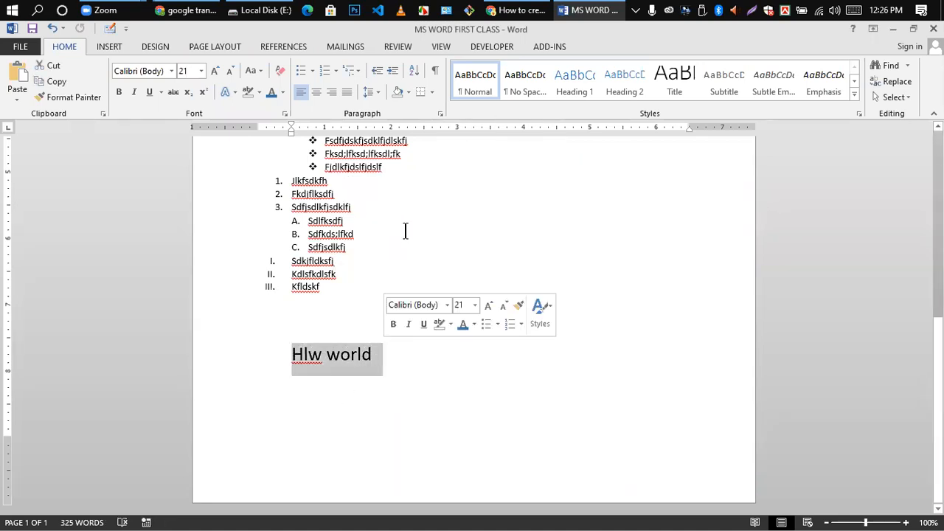
left_click(414, 71)
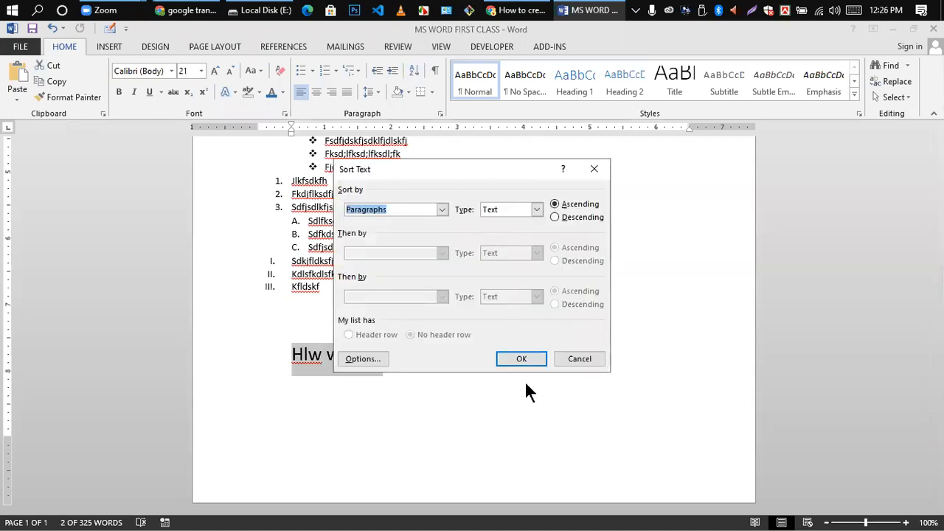
left_click(521, 358)
- Sort the selected Hlw world line by Text in Descending order
left_click_drag(293, 355, 385, 355)
left_click(414, 71)
left_click(536, 210)
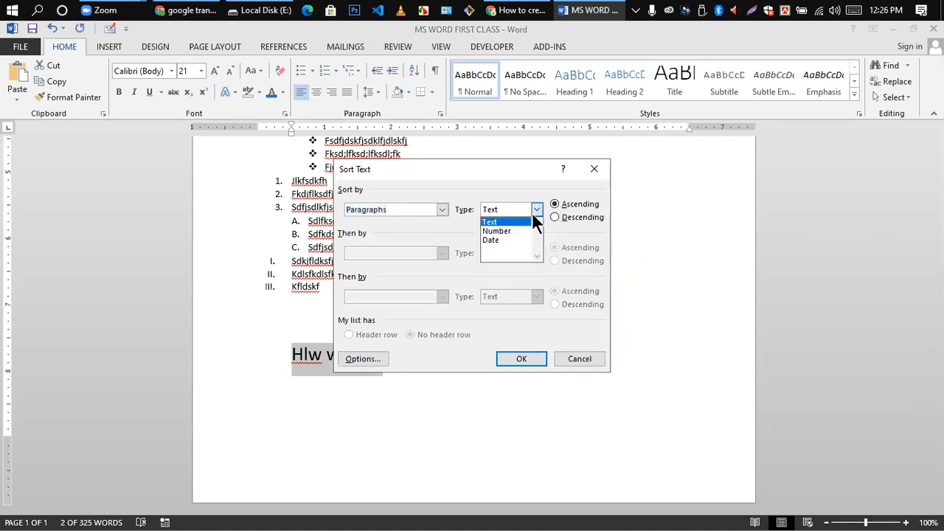
left_click(493, 222)
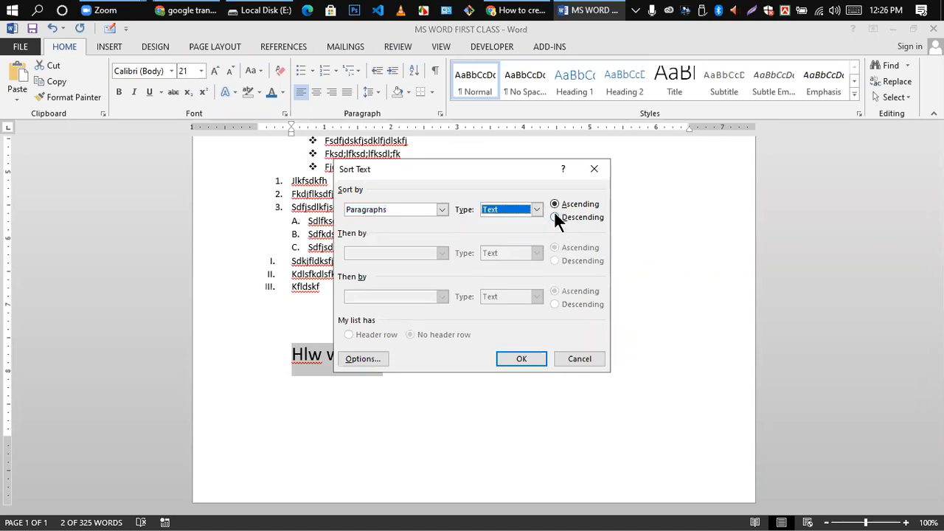
left_click(556, 218)
left_click(521, 359)
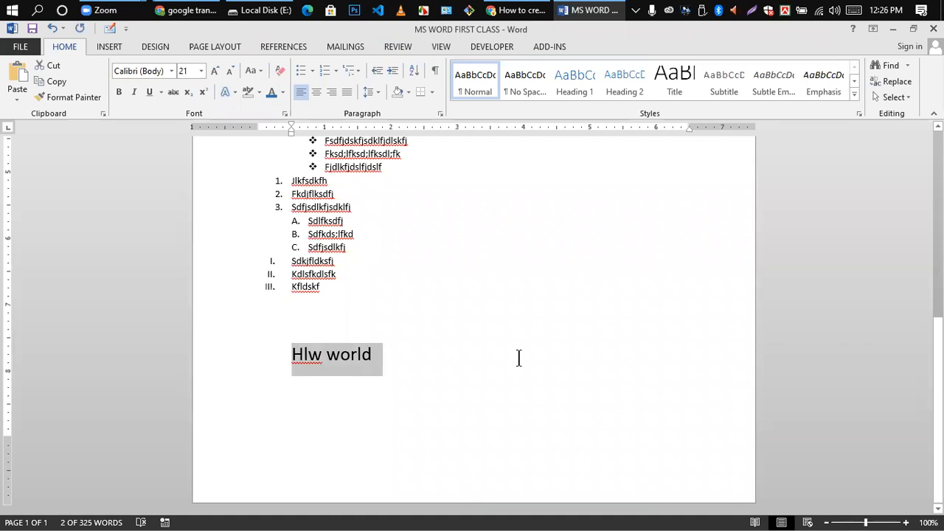
- Reselect the Hlw world line a few times, then clear the selection
left_click(309, 369)
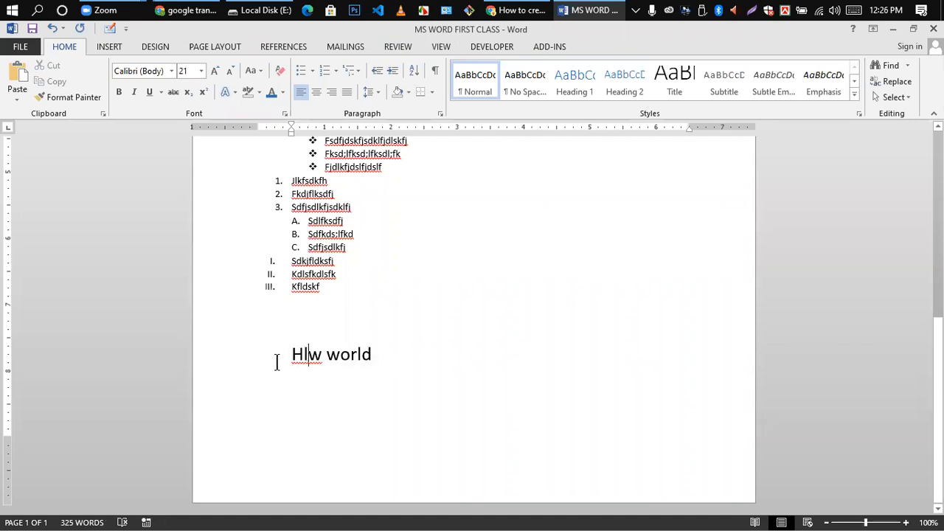
left_click_drag(291, 358, 410, 361)
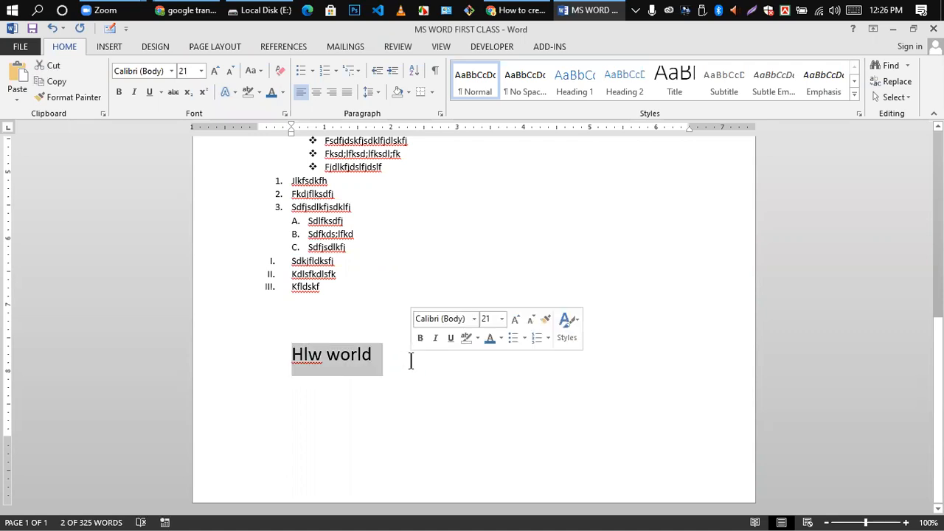
left_click(292, 329)
left_click_drag(289, 353, 396, 356)
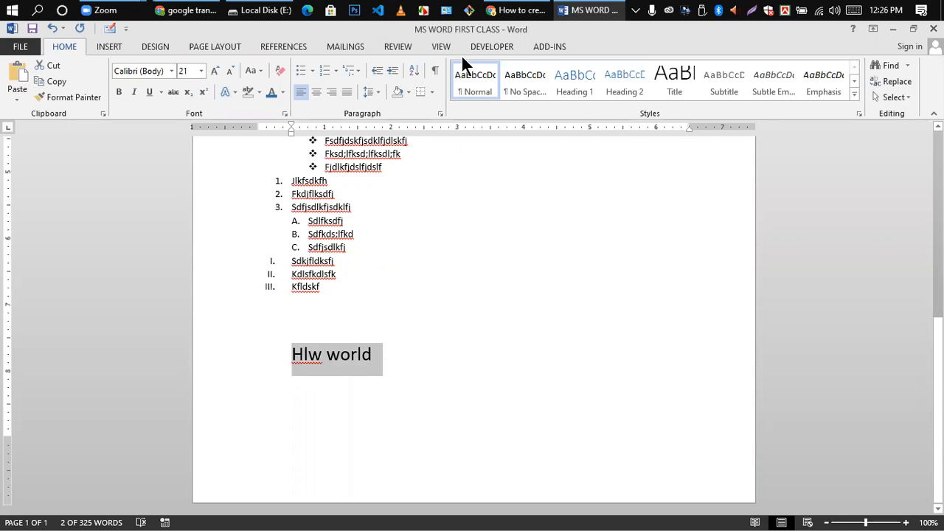
left_click_drag(299, 359, 385, 348)
left_click(385, 348)
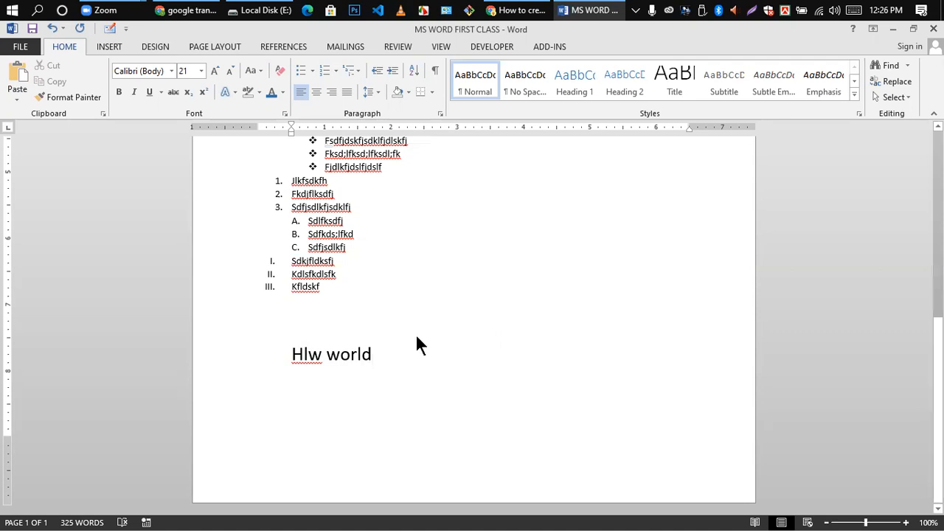
- Justify the first Google Translate paragraph, then return it to left alignment
scroll(396, 284, "up", 9)
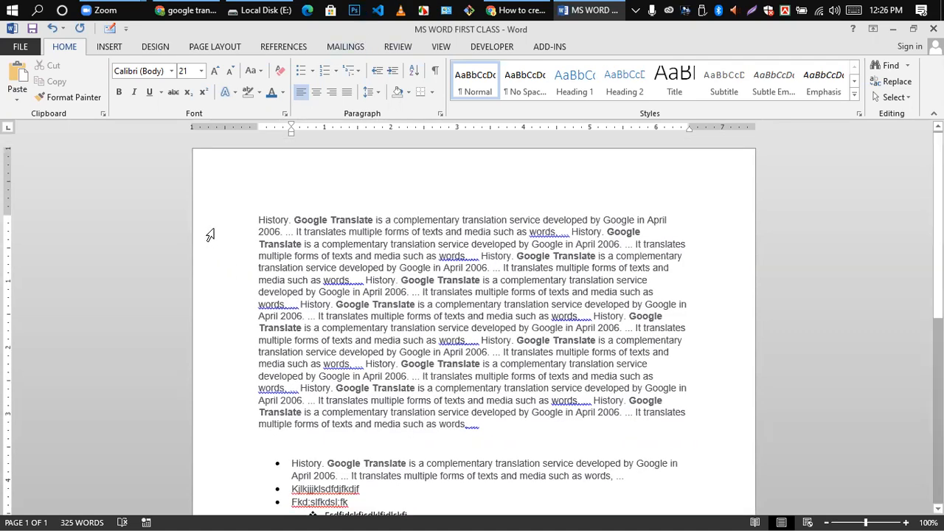
left_click_drag(258, 219, 697, 422)
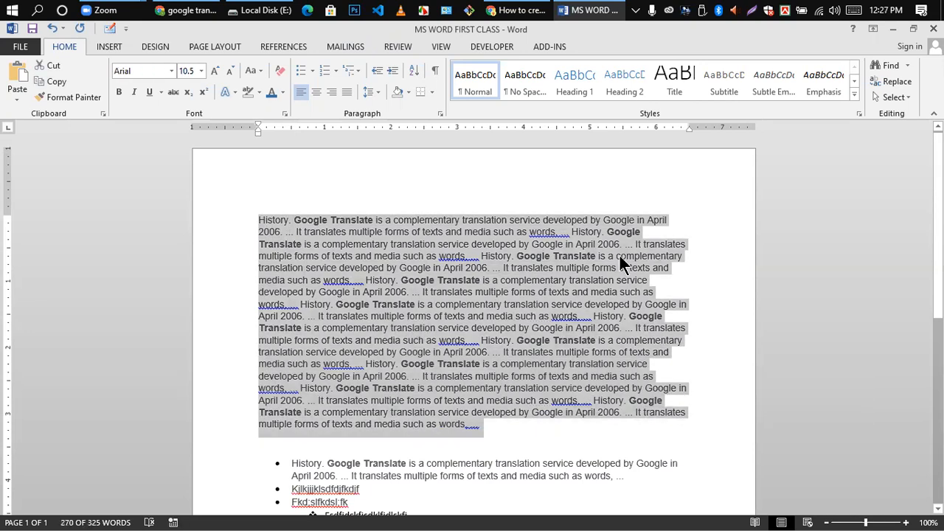
left_click(344, 268)
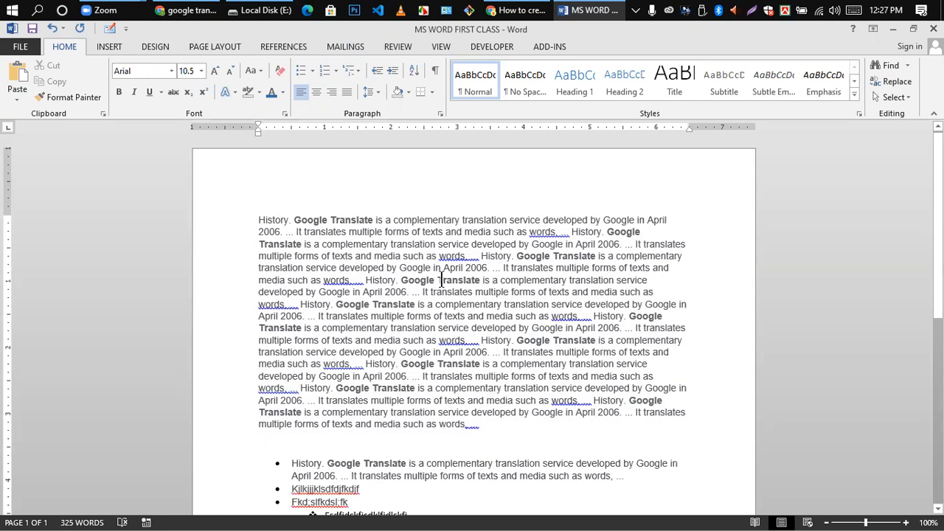
left_click_drag(258, 214, 505, 438)
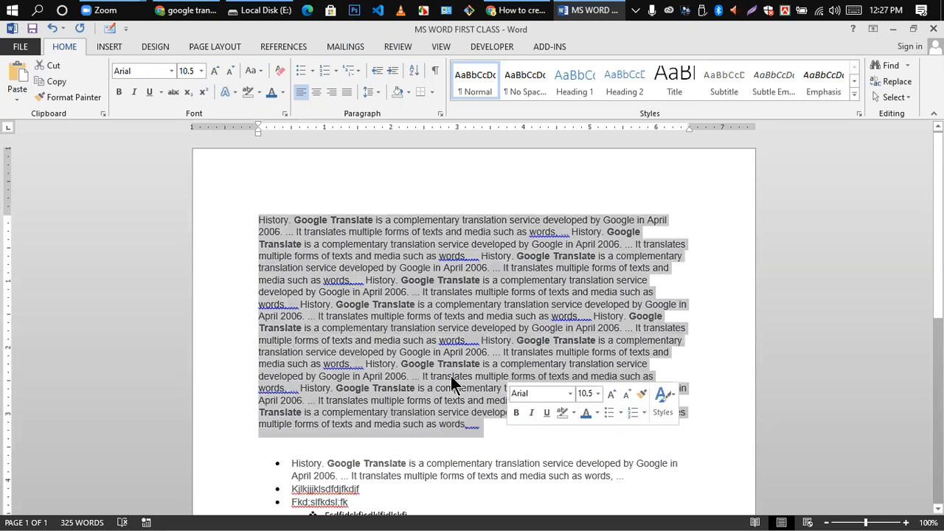
left_click(345, 94)
left_click(519, 309)
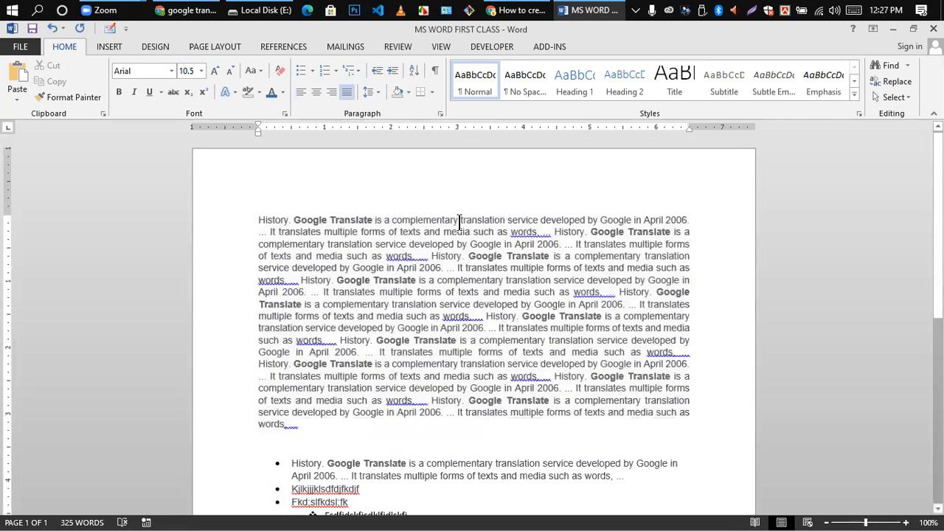
triple_click(325, 332)
key("ctrl+l")
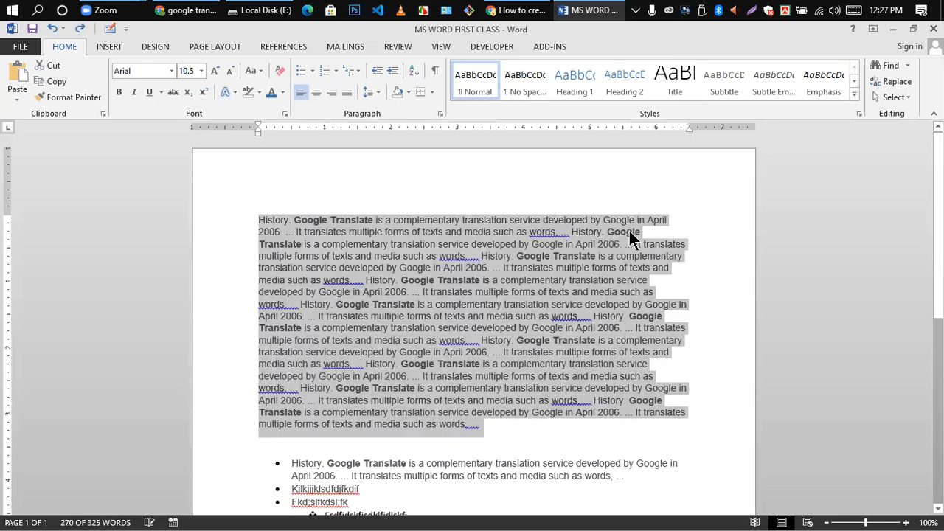
left_click(668, 285)
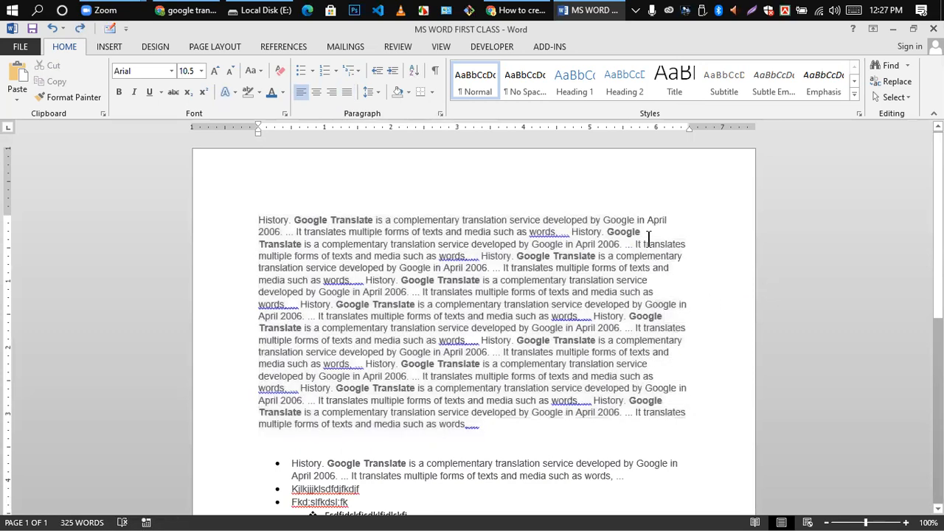
- Make the first paragraph italic, leaving it left-aligned
scroll(677, 284, "down", 1)
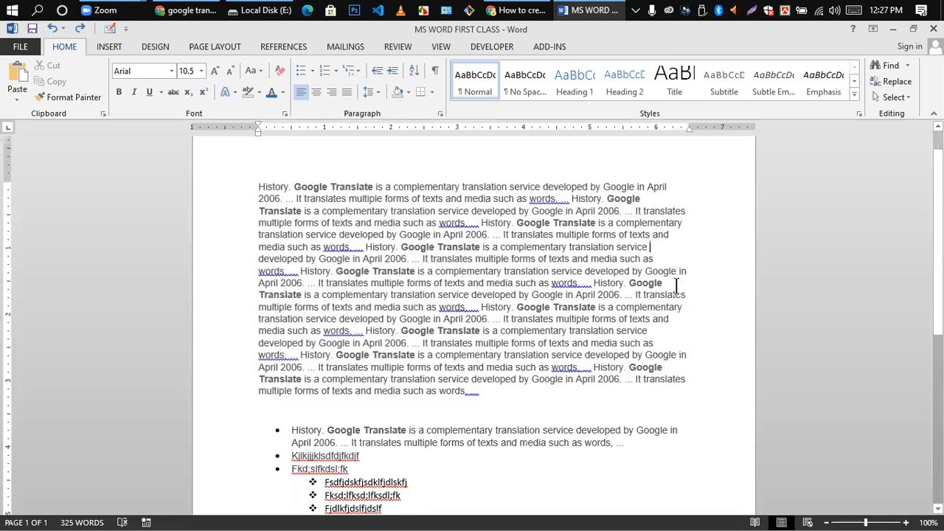
left_click_drag(257, 190, 518, 363)
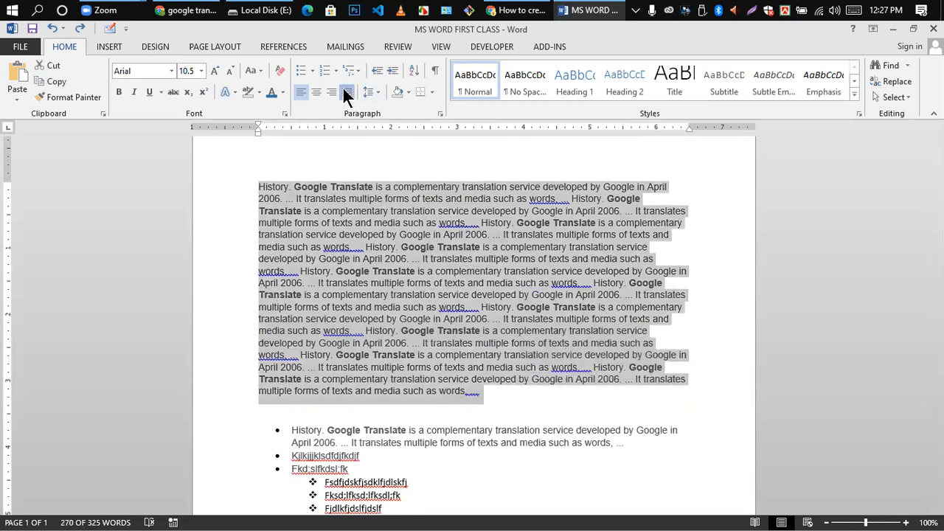
left_click(345, 93)
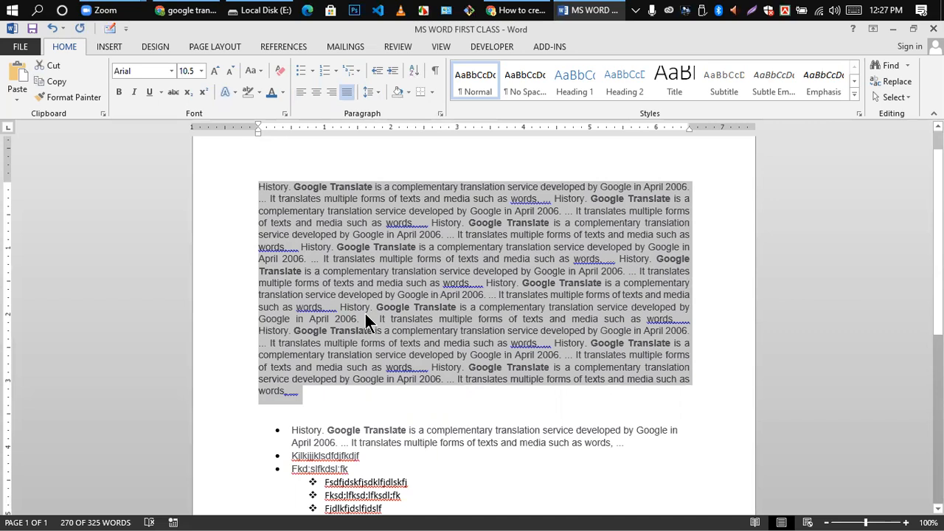
scroll(329, 316, "up", 1)
scroll(302, 264, "down", 3)
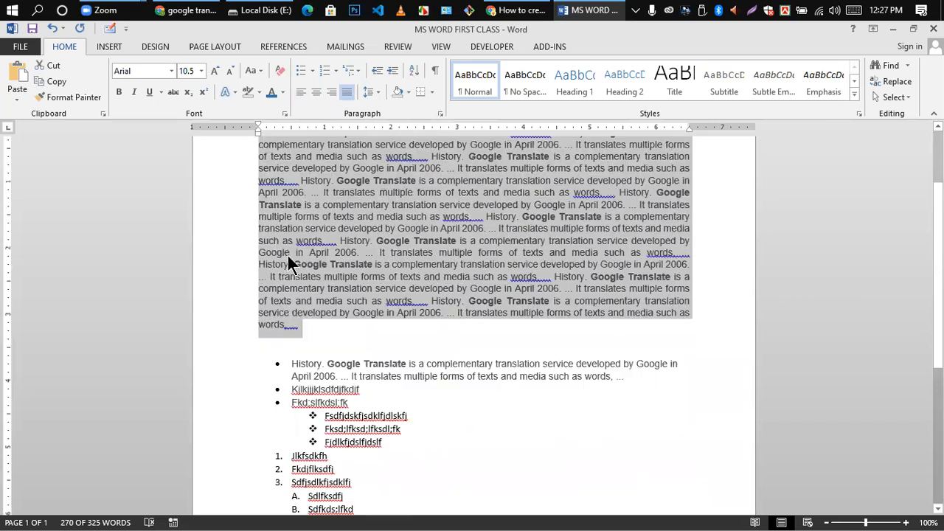
scroll(288, 258, "up", 1)
key("ctrl+l")
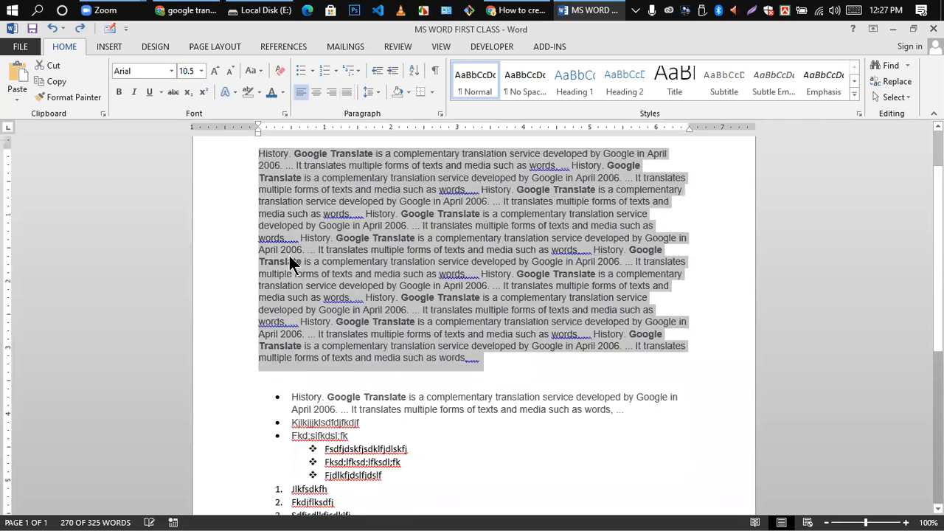
key("ctrl+i")
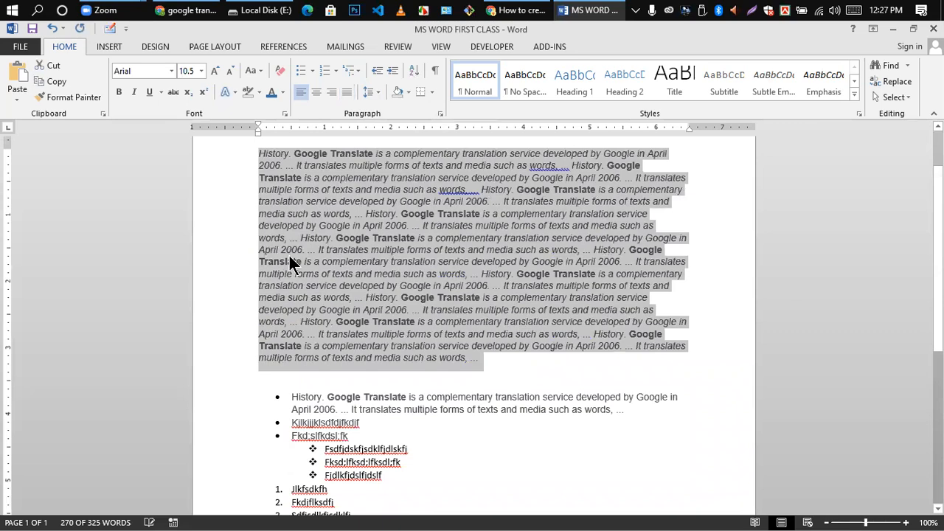
scroll(370, 124, "up", 2)
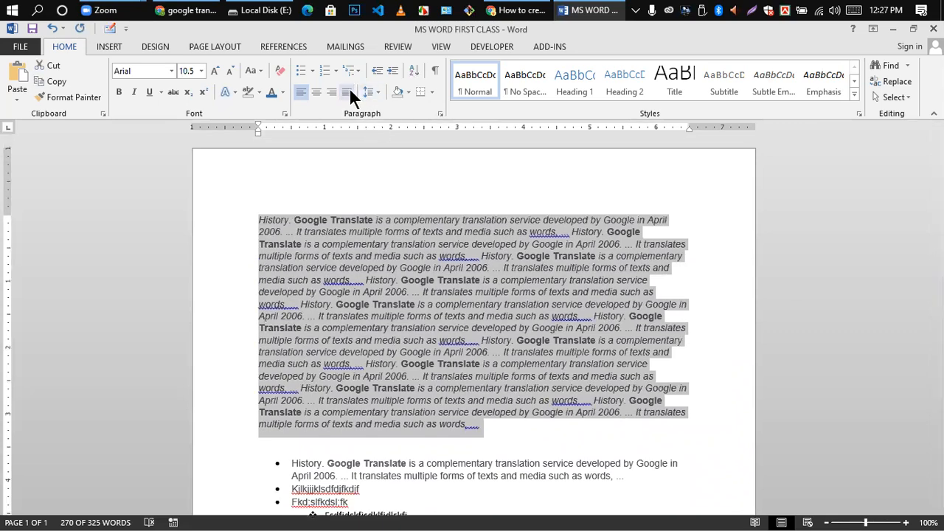
scroll(491, 414, "down", 3)
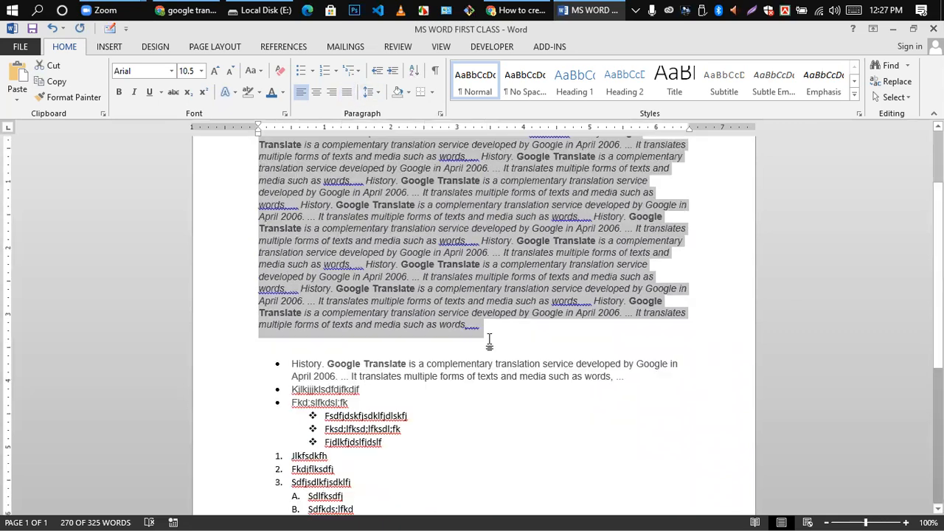
left_click(491, 341)
- Fully justify the italic paragraph with Ctrl+J, placing the cursor after its last word
scroll(300, 238, "up", 3)
left_click_drag(259, 220, 509, 449)
key("ctrl+j")
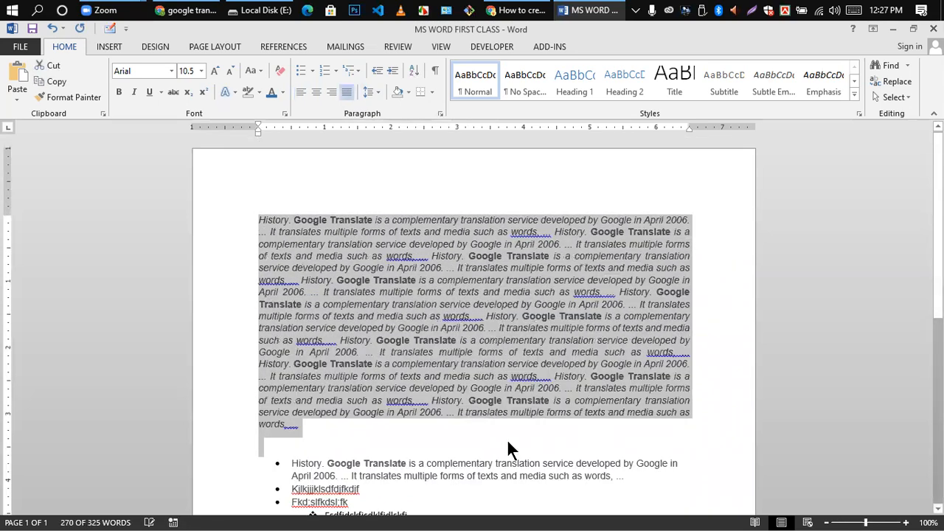
scroll(547, 251, "down", 2)
scroll(530, 266, "up", 2)
scroll(443, 339, "down", 3)
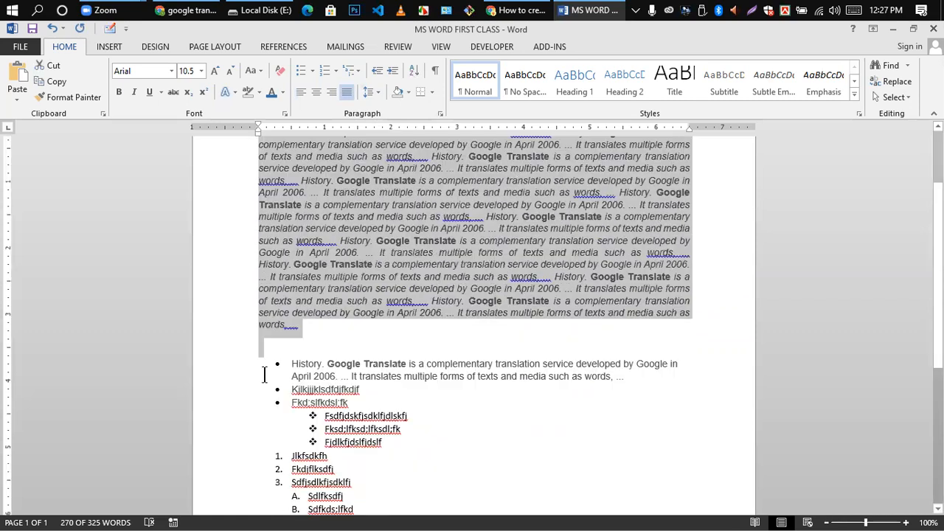
left_click(304, 328)
- Add blank lines below the paragraph, trying left, center and justify alignment on them
key("Return")
key("Return")
key("Return")
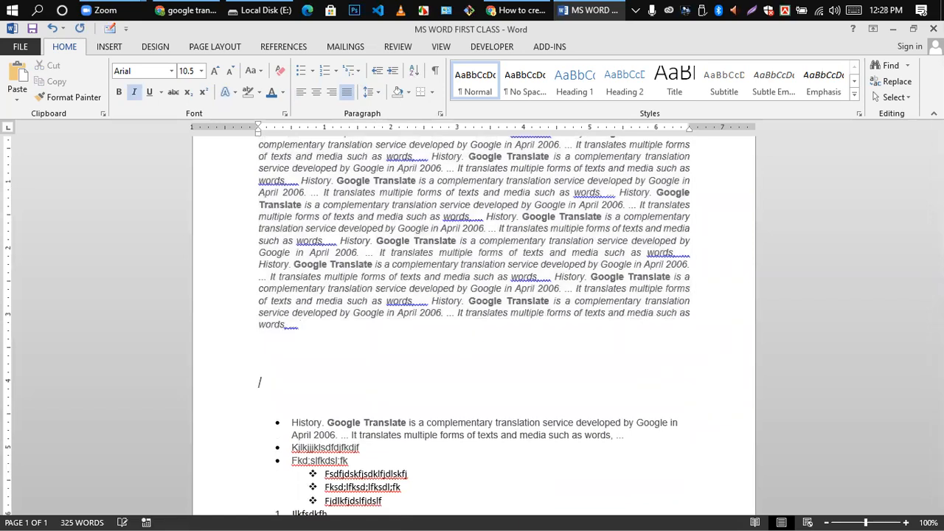
left_click(301, 92)
scroll(306, 148, "up", 3)
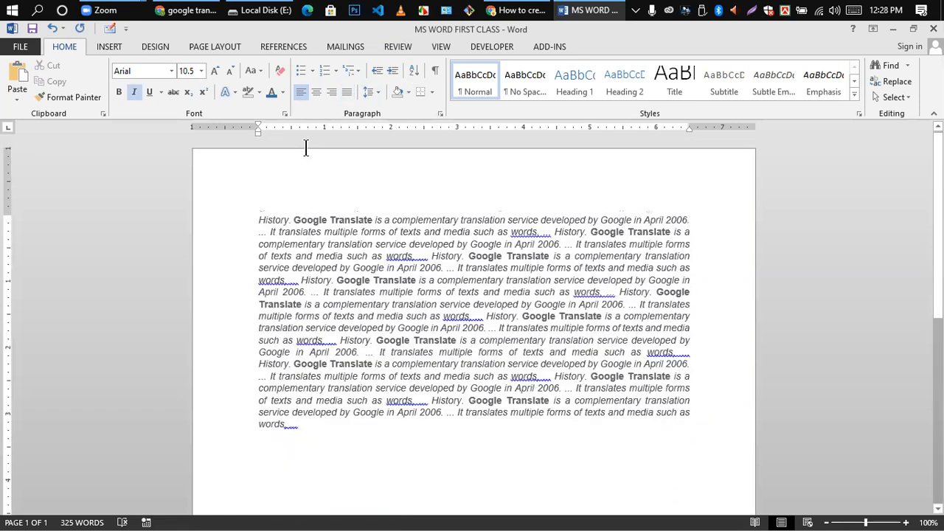
left_click(316, 91)
scroll(359, 327, "down", 3)
left_click(358, 327)
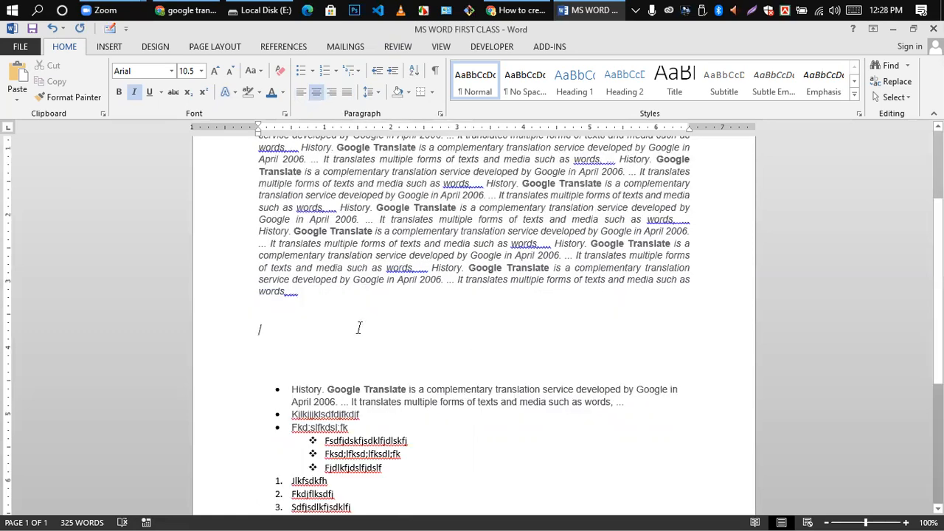
key("ctrl+j")
key("Return")
key("Return")
key("Return")
key("Return")
key("Return")
- Turn italic off, type 'Hlw world' on the new line, and select it
key("ctrl+i")
type("Hlo")
key("BackSpace")
type("w work")
key("BackSpace")
type("ld")
scroll(305, 369, "down", 2)
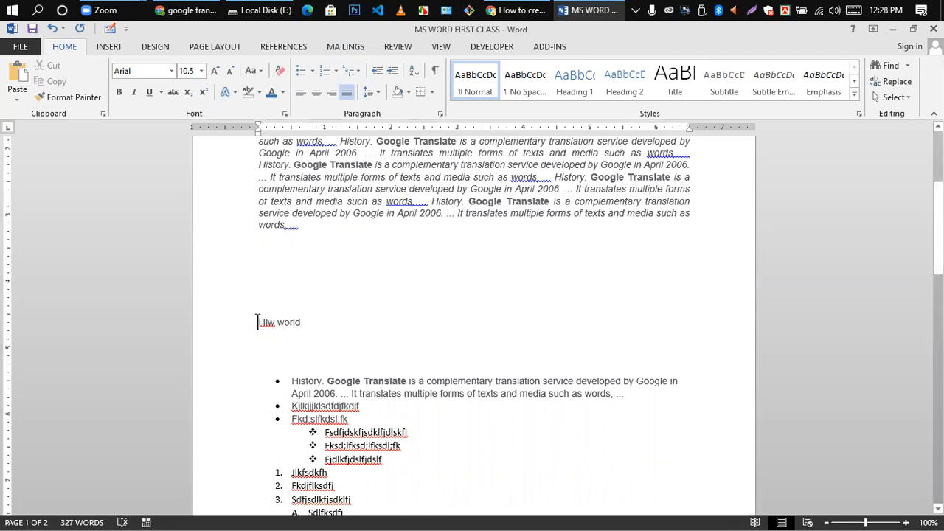
left_click_drag(257, 322, 303, 325)
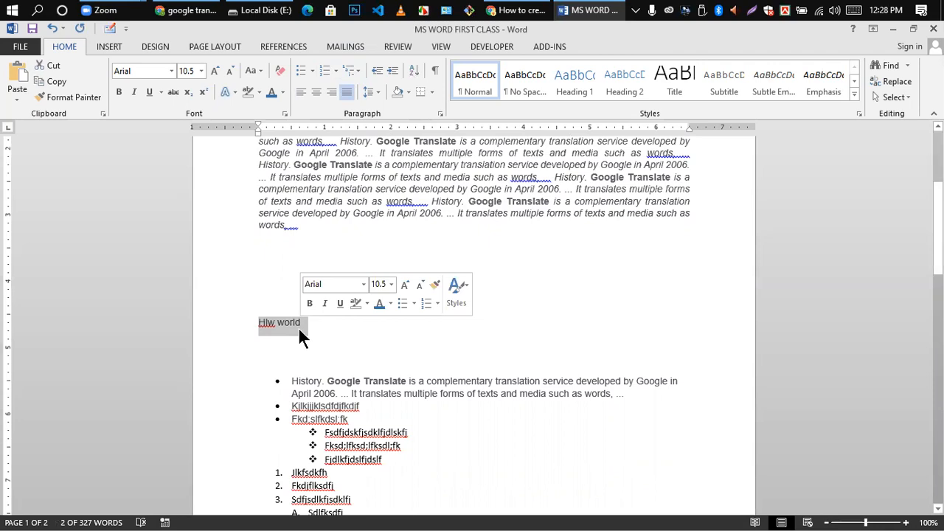
- Right-align the Hlw world line and append random letters after 'world'
key("ctrl+r")
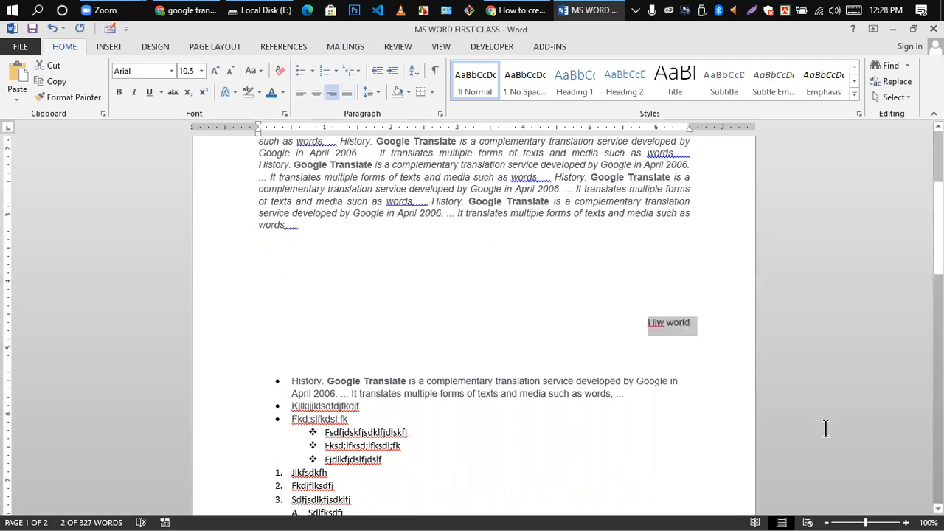
scroll(701, 378, "up", 1)
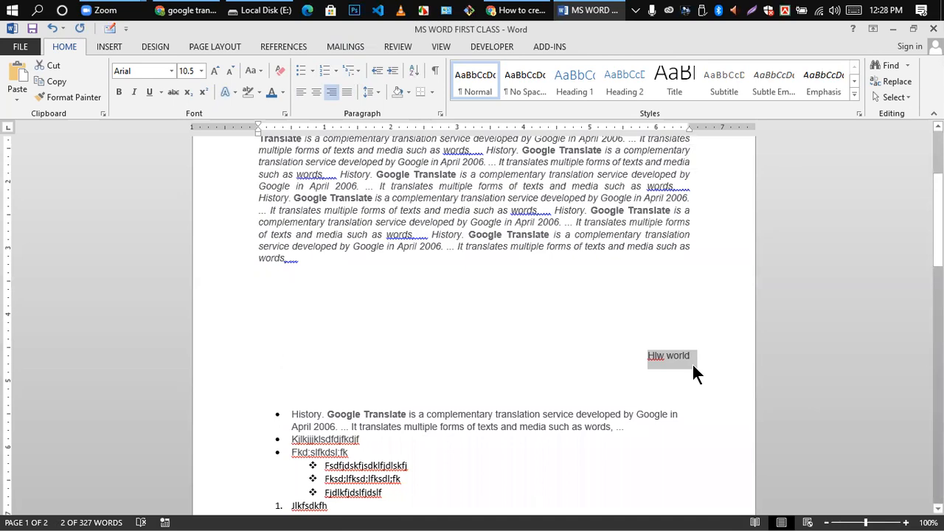
left_click(694, 369)
type("jkhkjh")
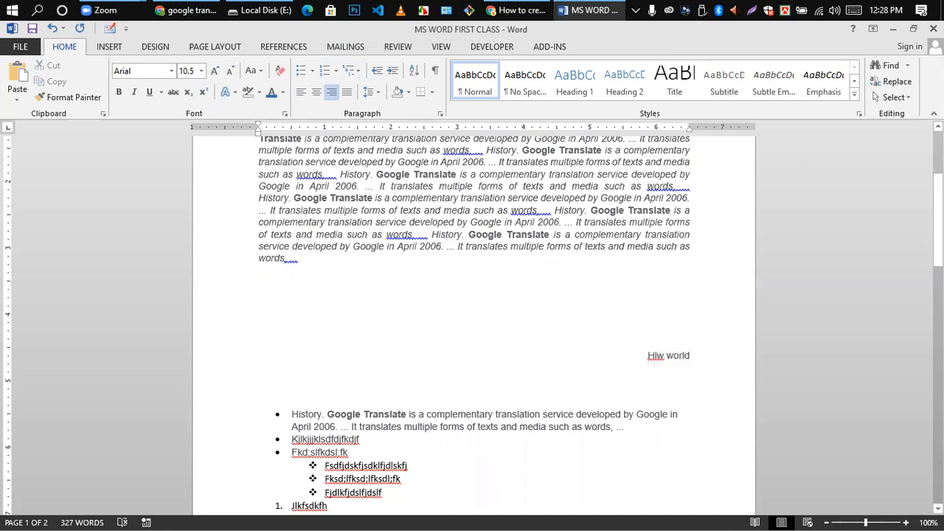
type("fjkdhfdsfdksfhdskjfh")
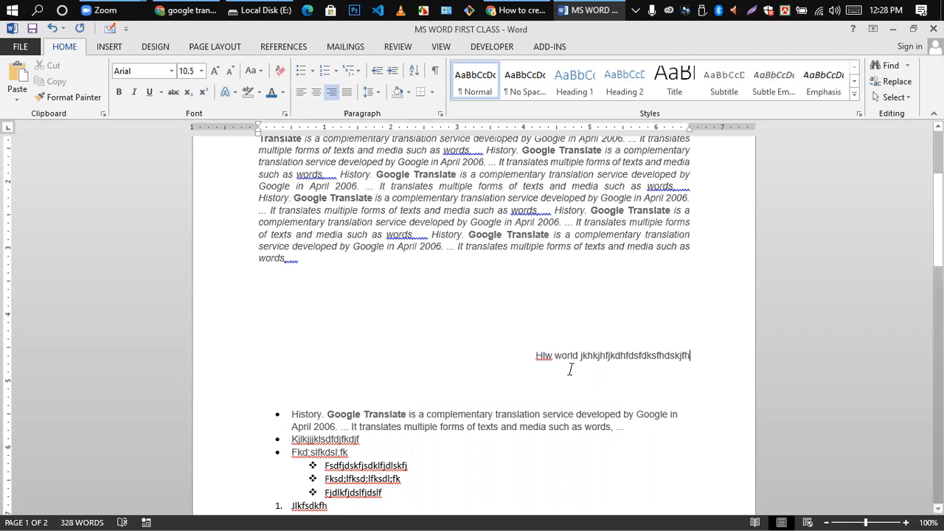
- Center the line, then left-align it and add more random letters
left_click_drag(531, 356, 686, 357)
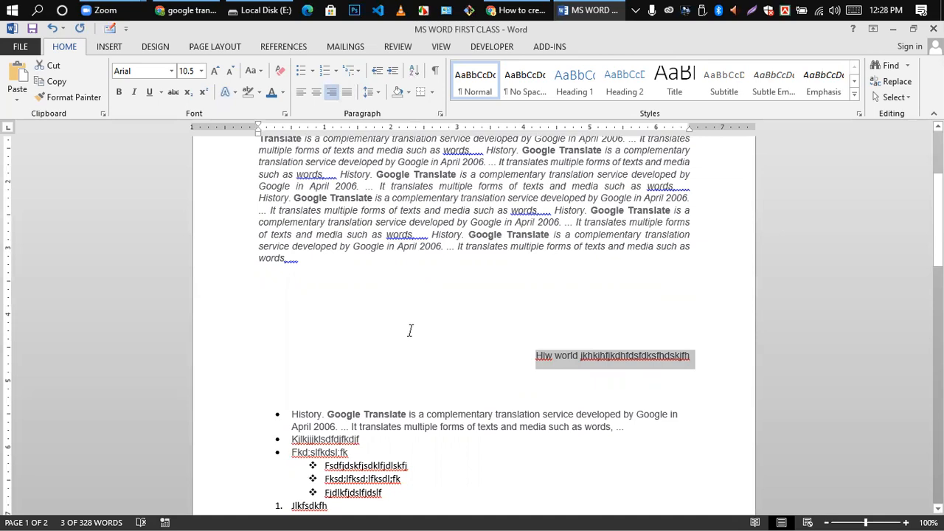
key("ctrl+e")
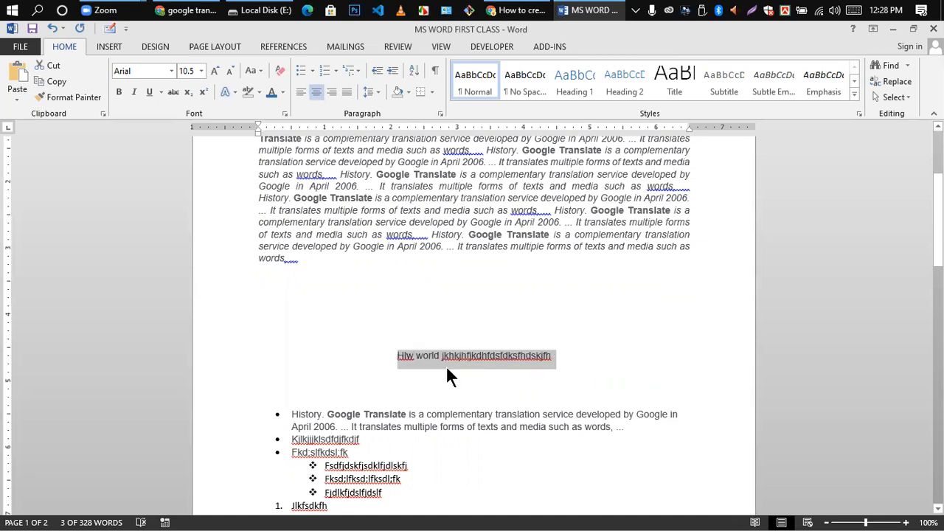
left_click(523, 354)
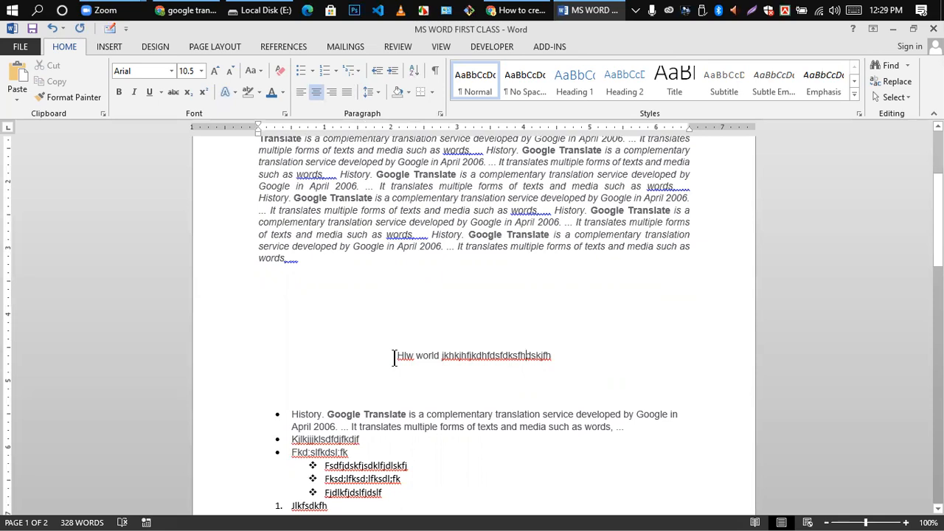
left_click_drag(396, 356, 557, 357)
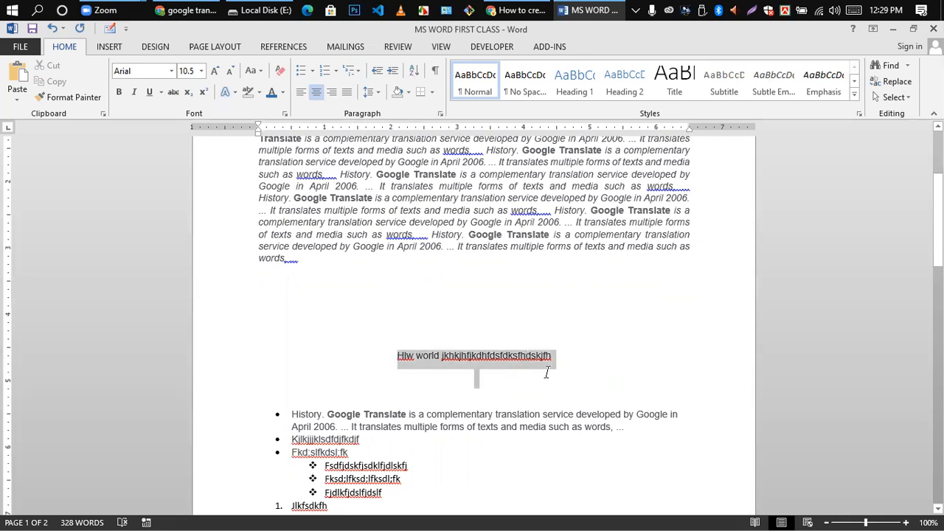
left_click(301, 93)
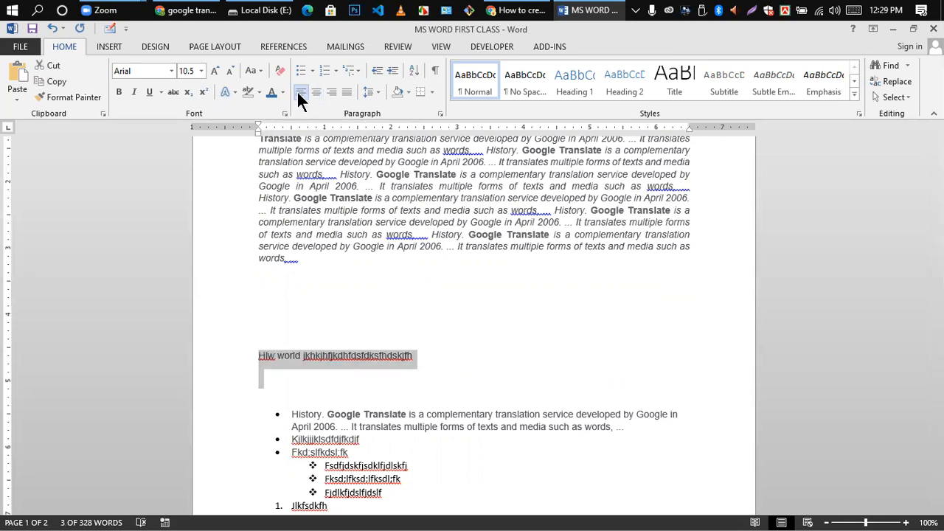
left_click(423, 367)
type("sdsfdfldkfldfkd")
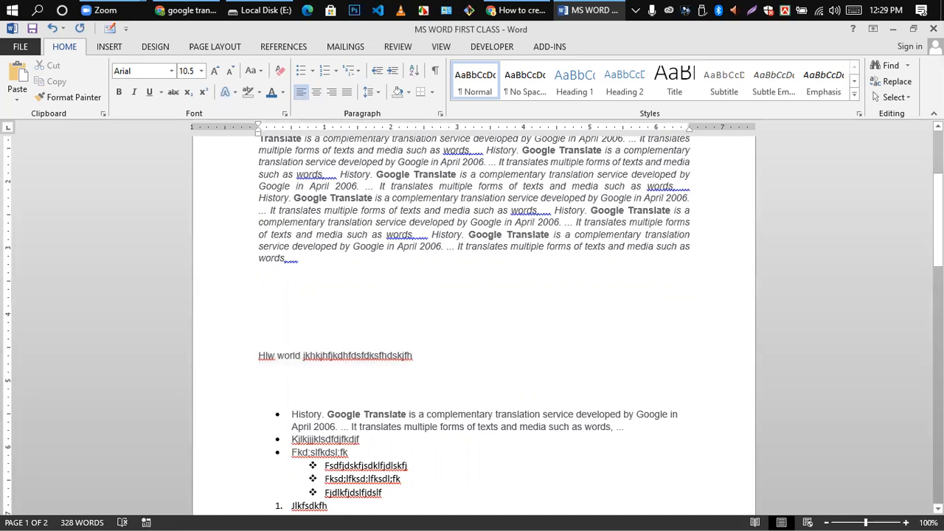
type("fj")
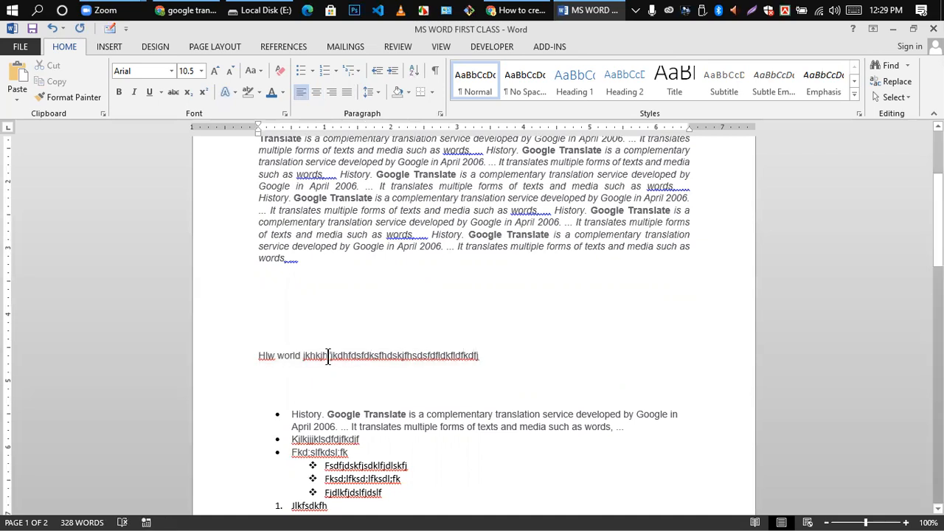
- Delete the random letters after Hlw world, right-align, and type new letters
left_click_drag(310, 356, 497, 362)
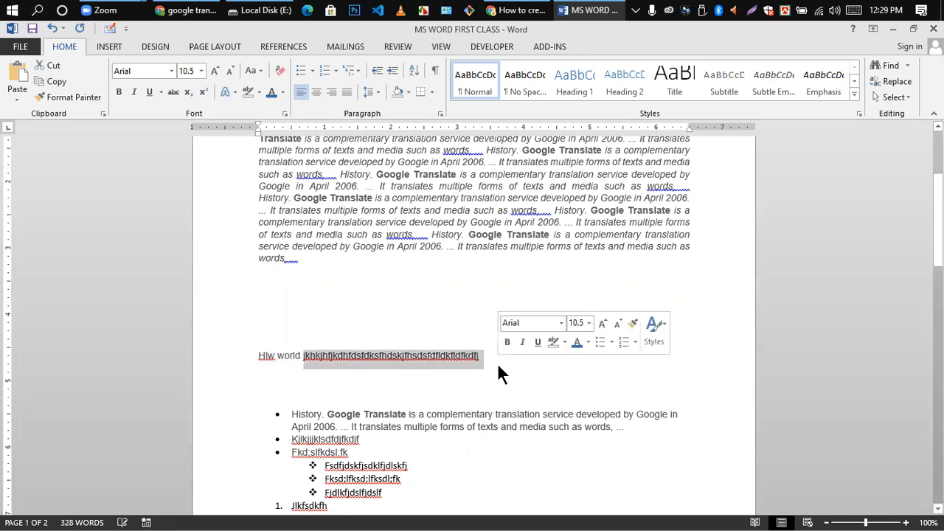
key("Delete")
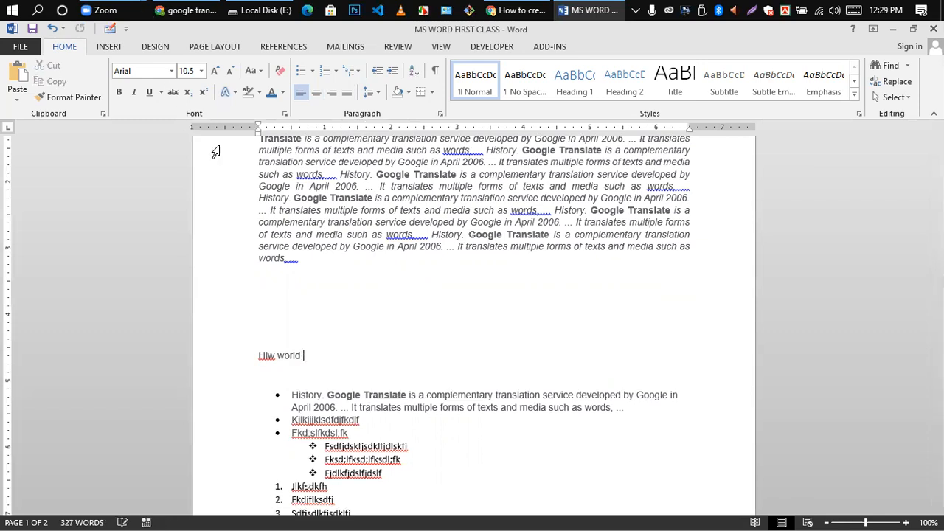
left_click(331, 93)
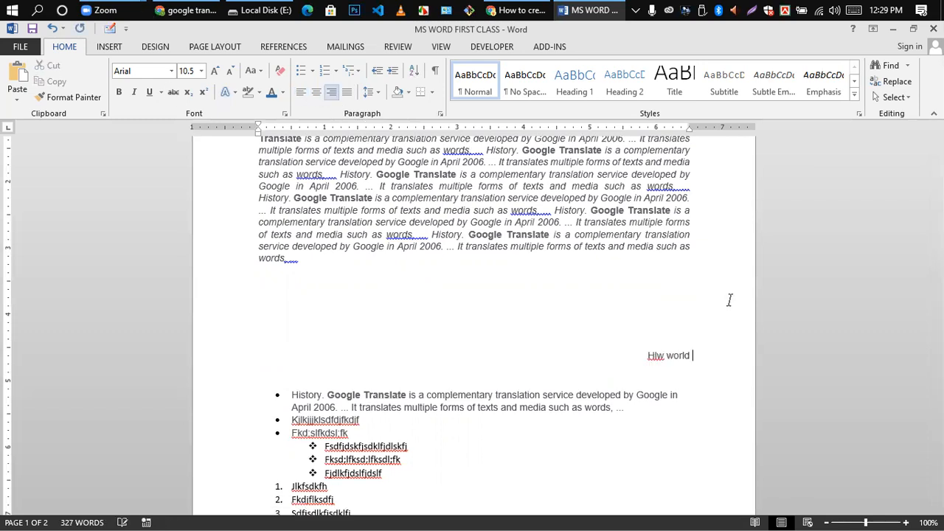
type("lfkdsfkds")
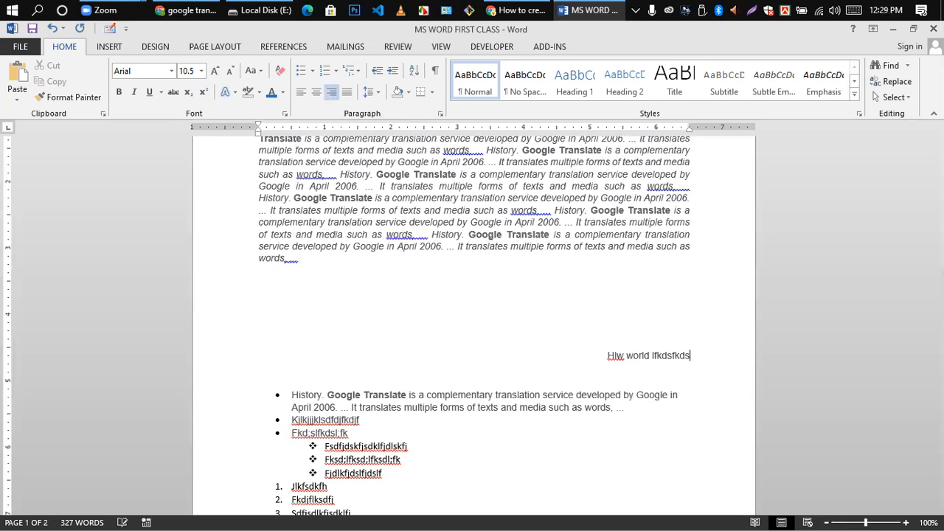
type("fkdslfkdslfkdsljf")
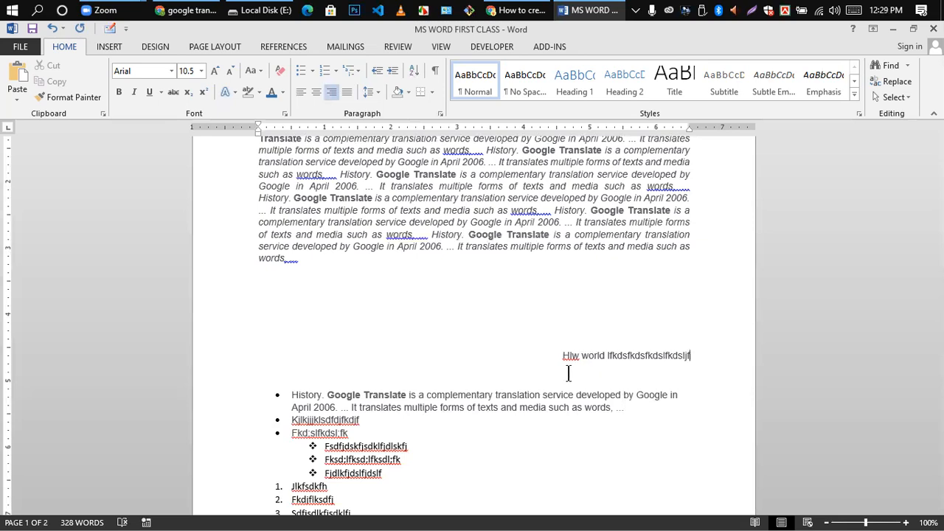
- Centre the whole Hlw world line and append further random letters
triple_click(650, 357)
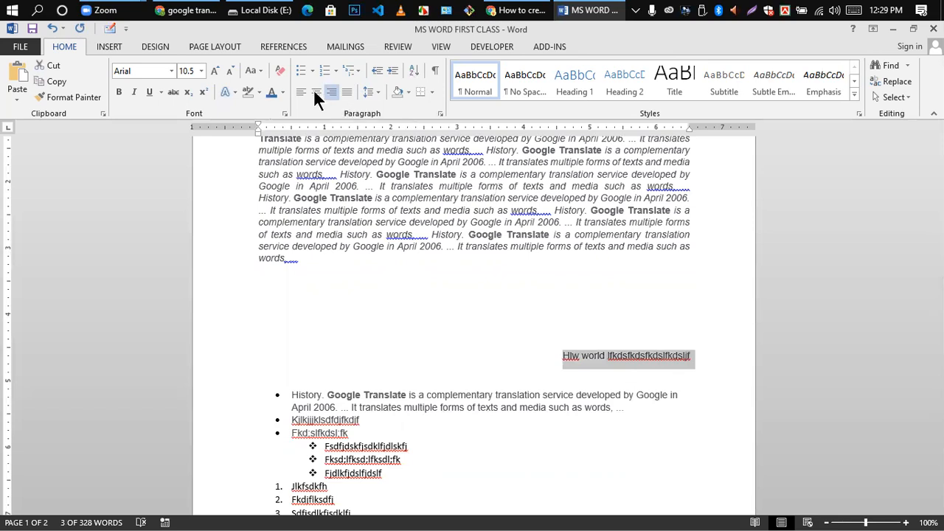
key("ctrl+e")
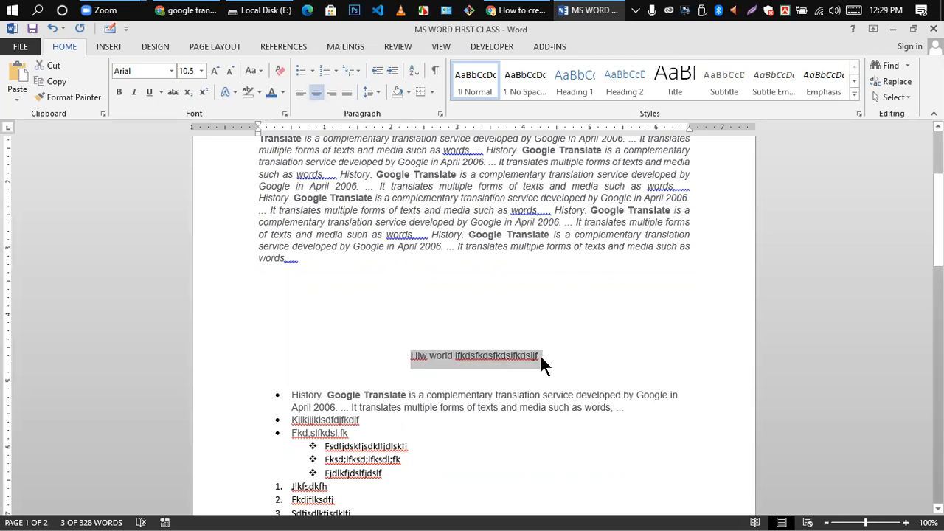
left_click(540, 354)
type("fkdfjdkfjd")
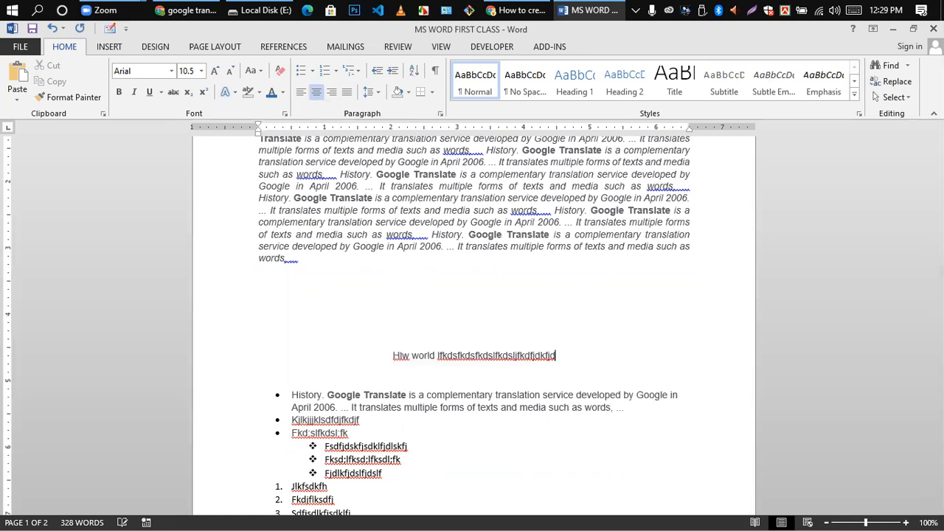
type("fhdfhdjfhj")
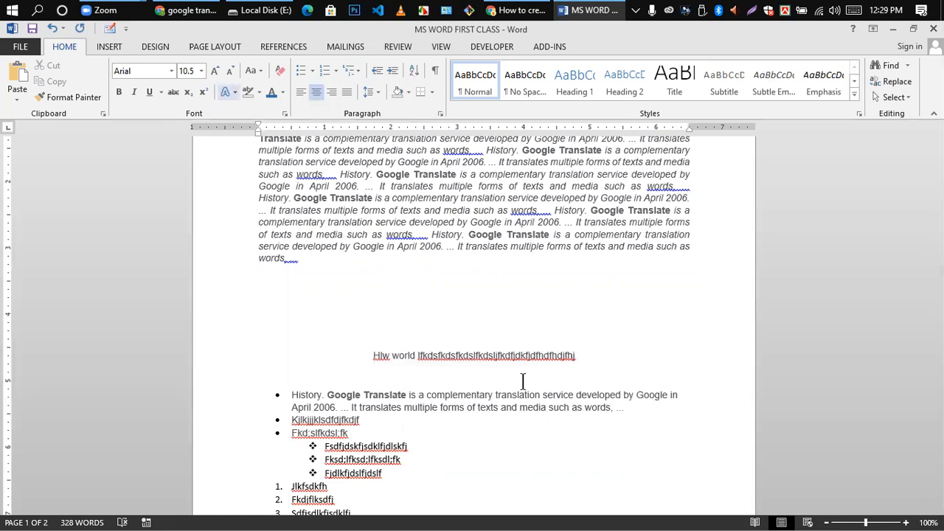
scroll(421, 295, "down", 8)
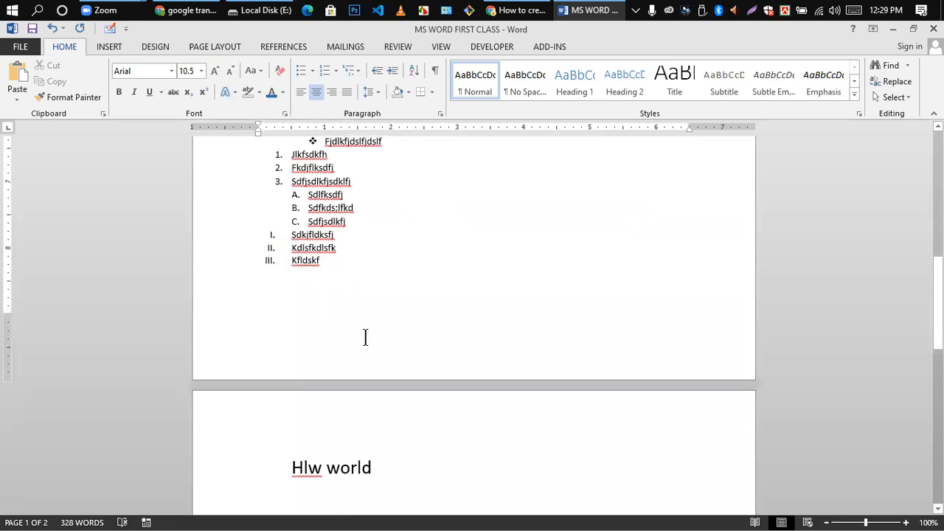
- On page 2, start a new line below the existing 'Hlw world'
scroll(369, 341, "down", 5)
scroll(369, 341, "up", 10)
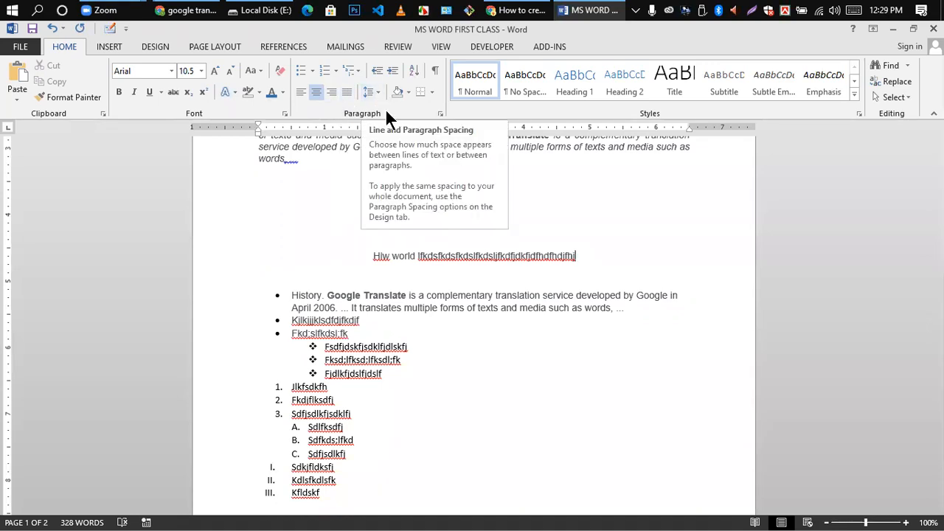
scroll(418, 175, "down", 3)
scroll(422, 214, "up", 5)
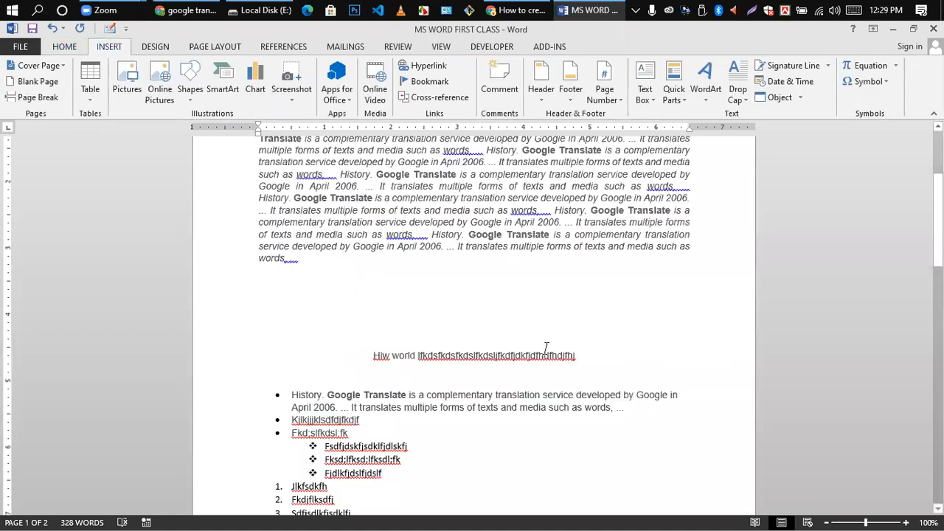
scroll(362, 386, "down", 10)
scroll(364, 331, "up", 6)
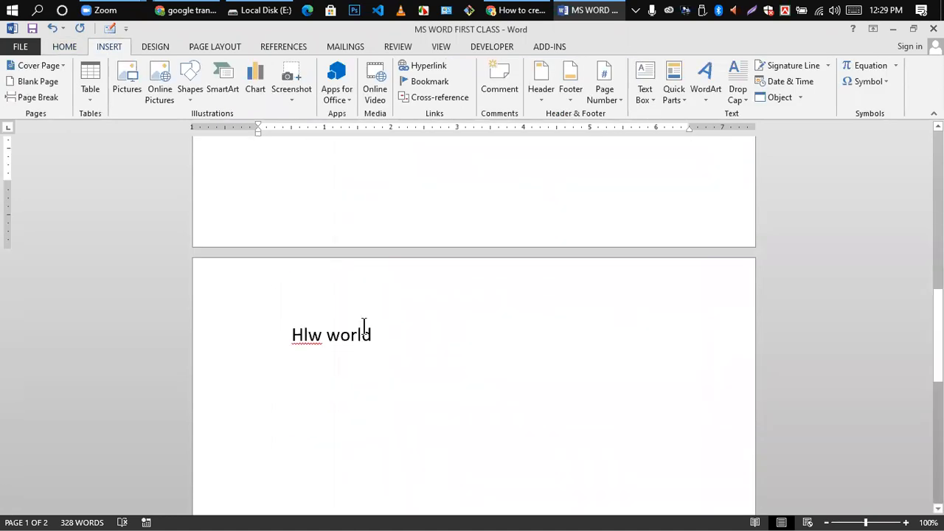
scroll(354, 358, "down", 10)
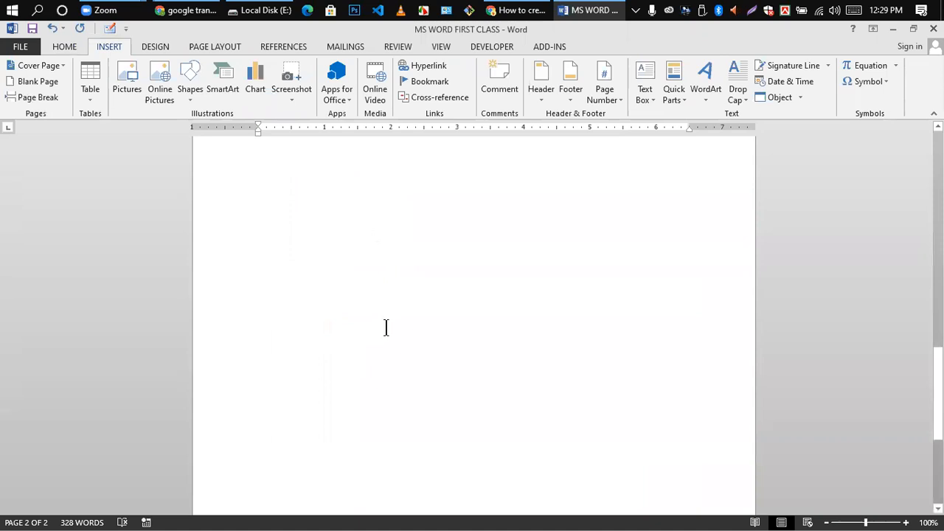
scroll(386, 326, "up", 3)
left_click(385, 234)
key("Return")
key("Return")
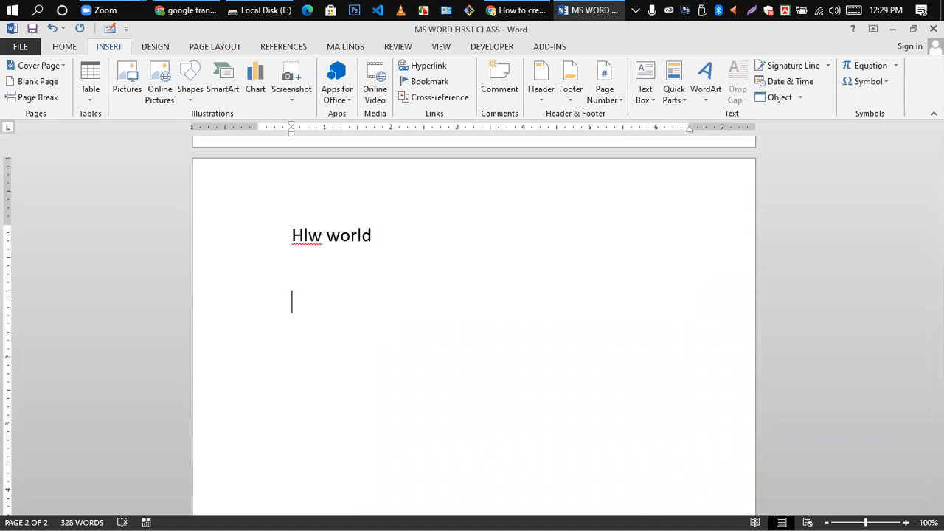
- Type 'My name is', then 'Hlw world' on the next line
type("hw")
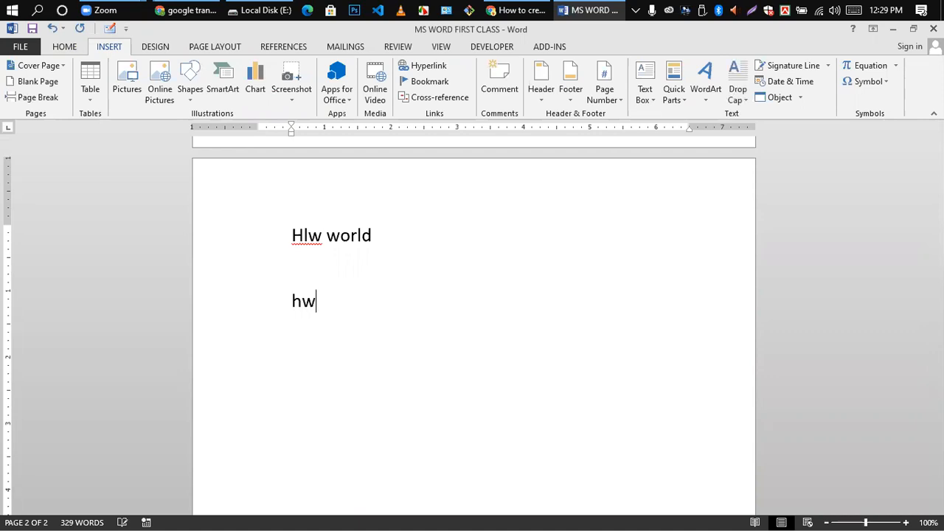
key("BackSpace")
key("BackSpace")
type("h")
key("BackSpace")
type("My name is")
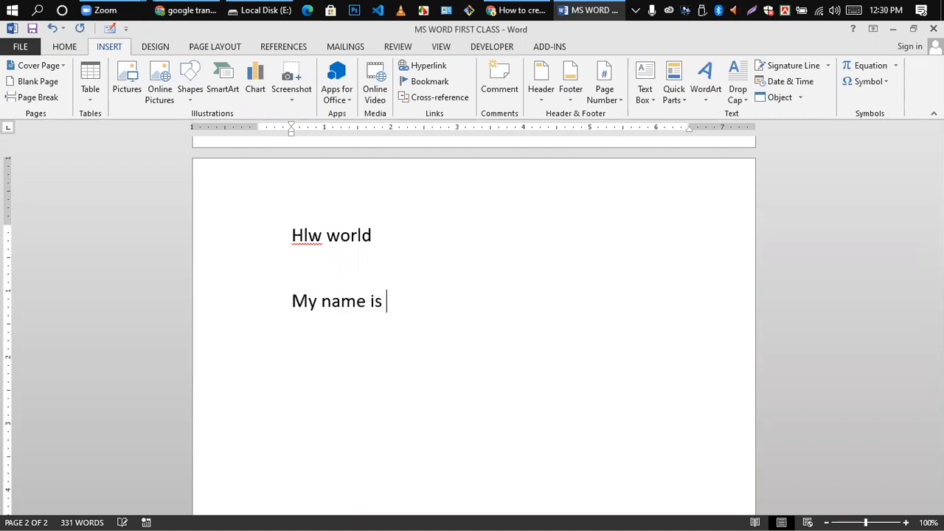
key("Return")
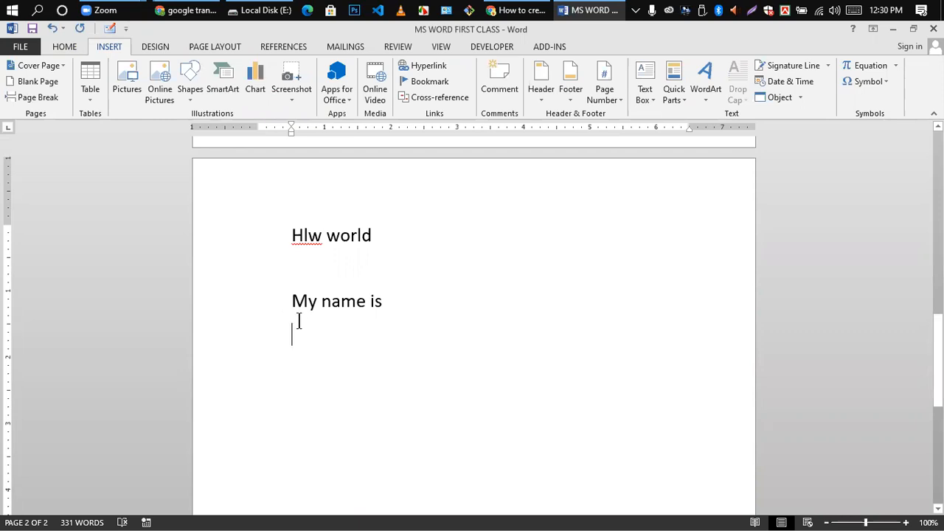
type("How")
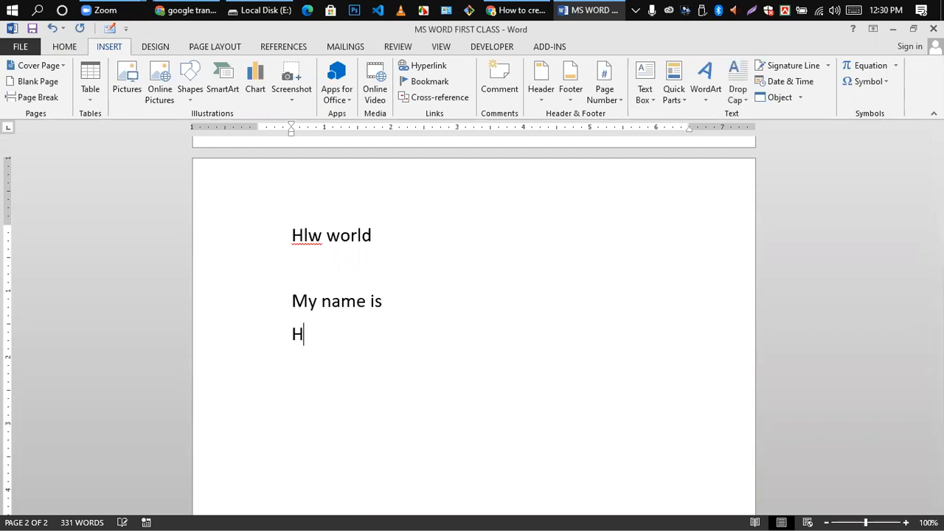
key("BackSpace")
key("BackSpace")
type("lw world")
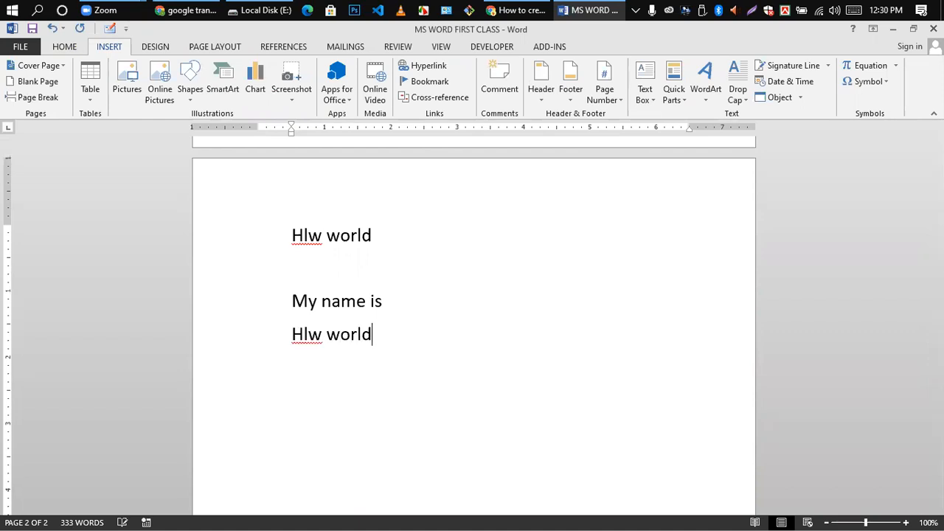
- Select the 'My name is' and 'Hlw world' lines and show the Line and Paragraph Spacing options
left_click_drag(291, 302, 386, 342)
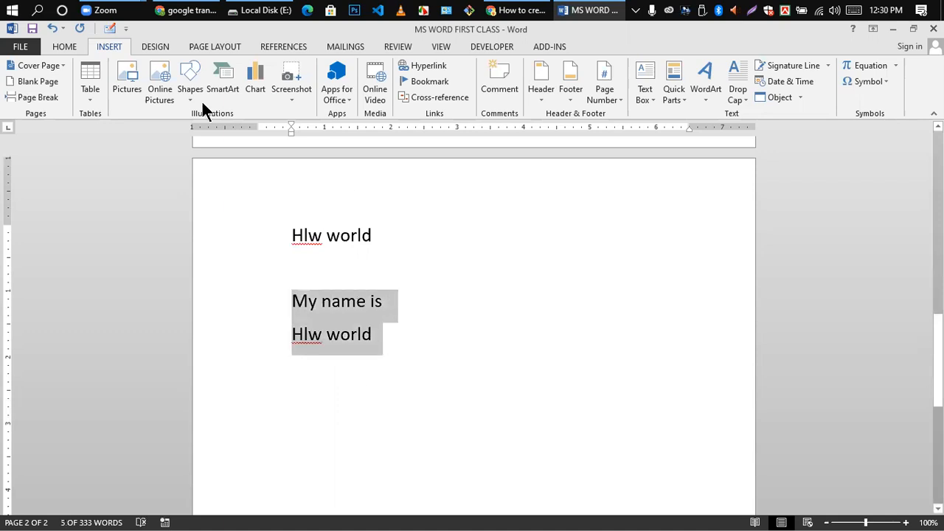
left_click(65, 48)
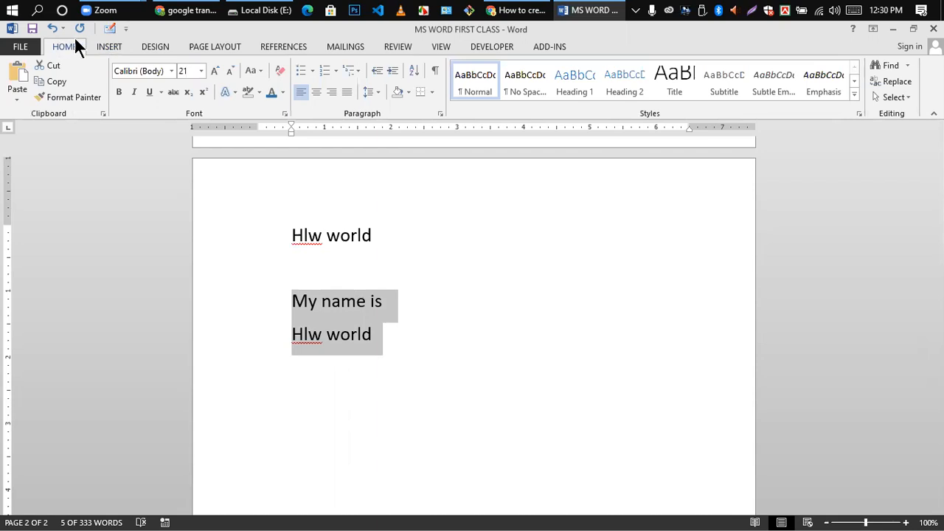
left_click(376, 93)
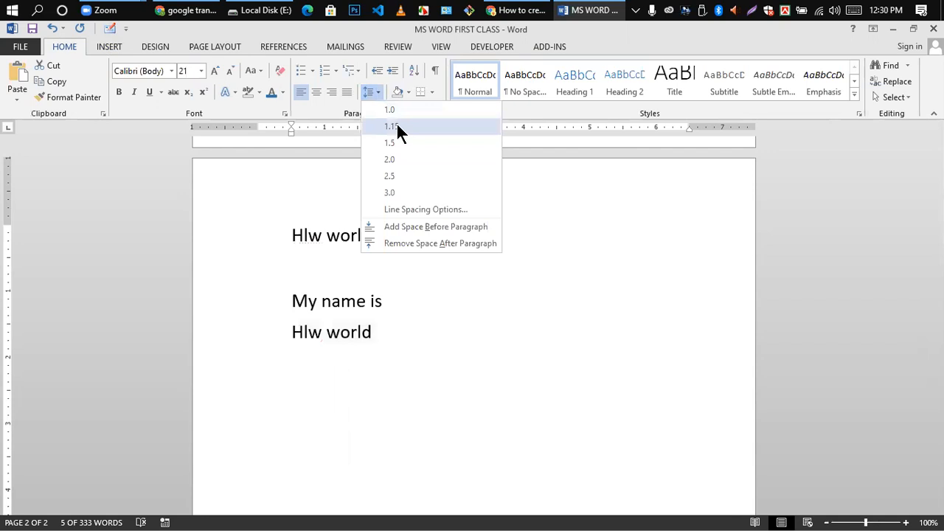
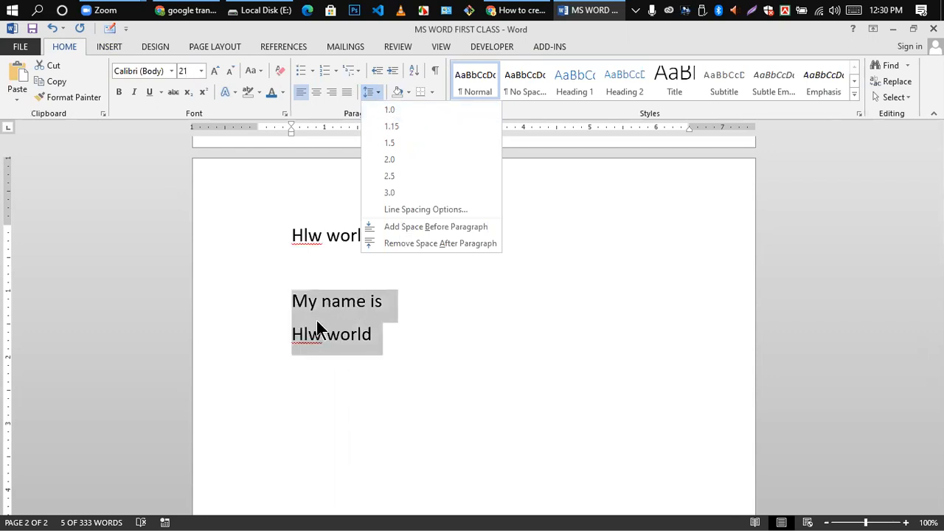
- Try 2.0 and 3.0 line spacing on the two lines, then remove space after paragraph
left_click(394, 126)
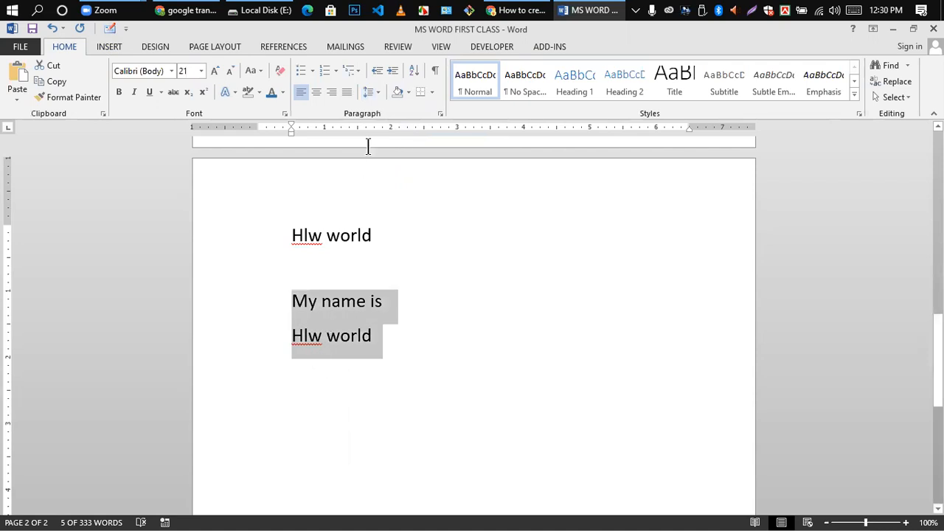
left_click(376, 89)
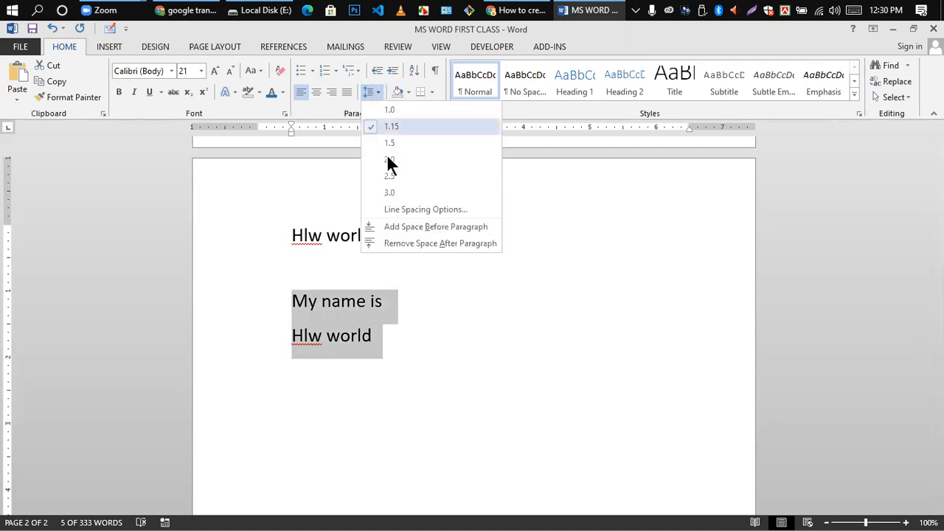
left_click(391, 159)
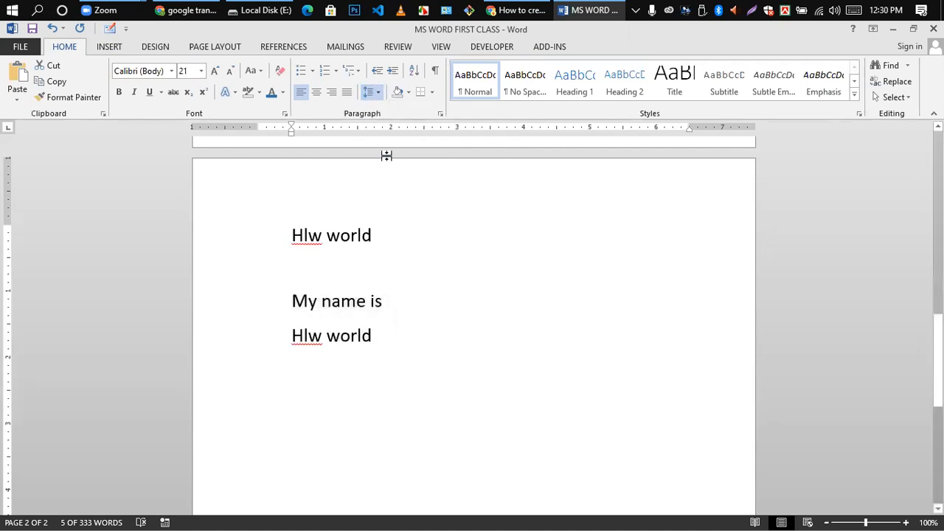
left_click(374, 87)
left_click(389, 193)
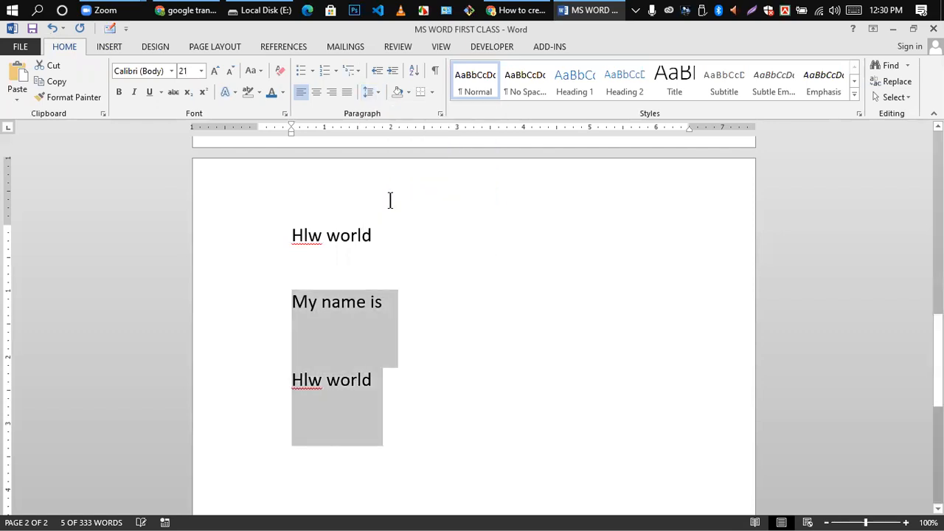
left_click(375, 92)
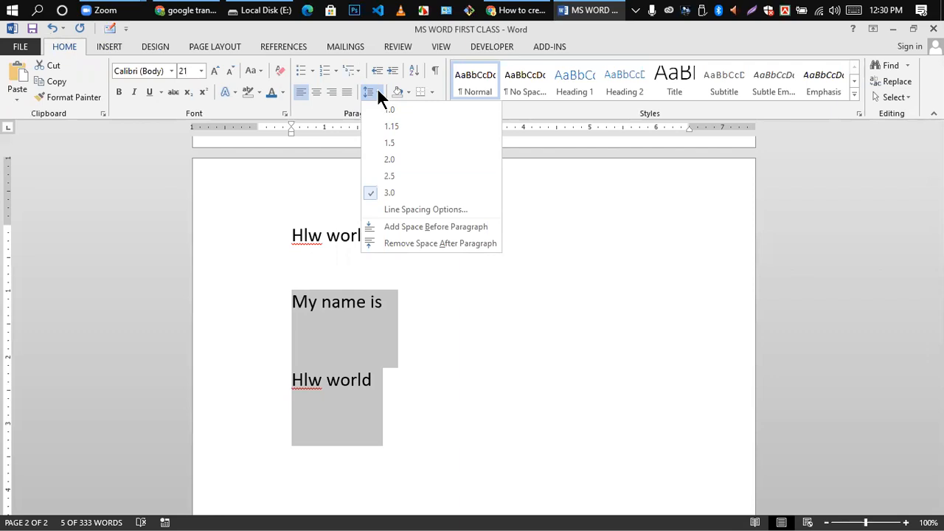
left_click(398, 243)
- Set 'My name is' and 'Hlw world' back to 1.0 single spacing
left_click(367, 309)
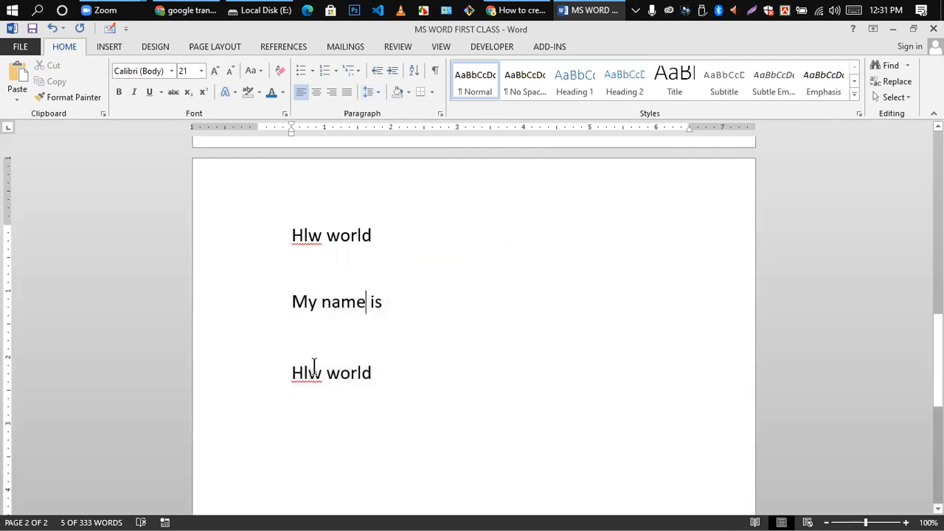
left_click_drag(289, 312, 383, 421)
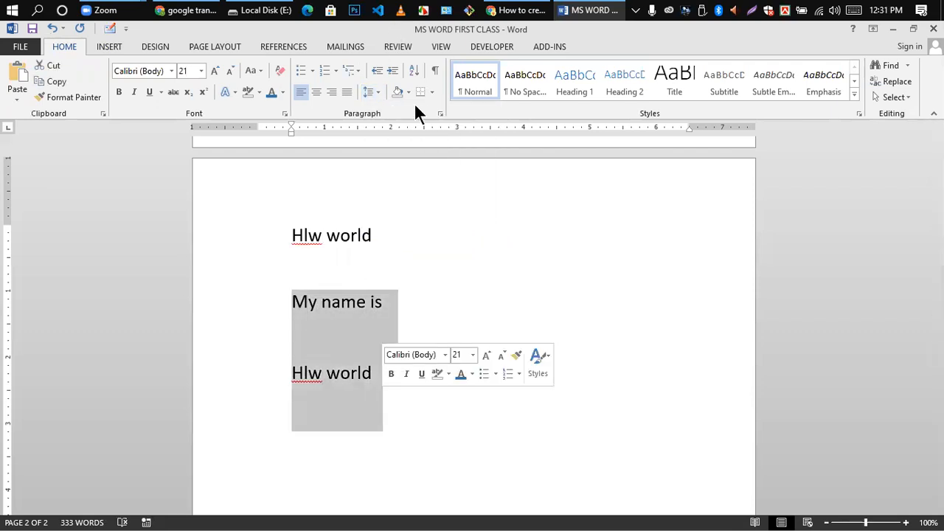
left_click(377, 89)
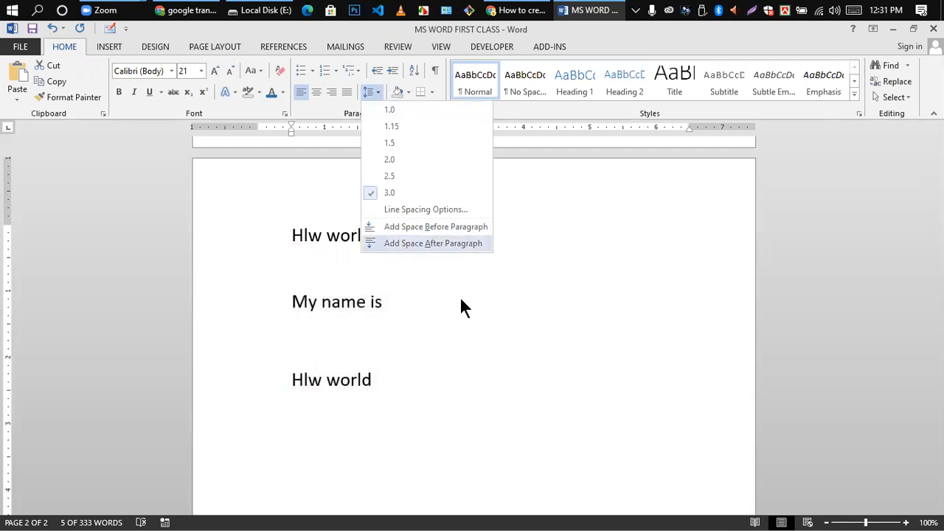
left_click(389, 110)
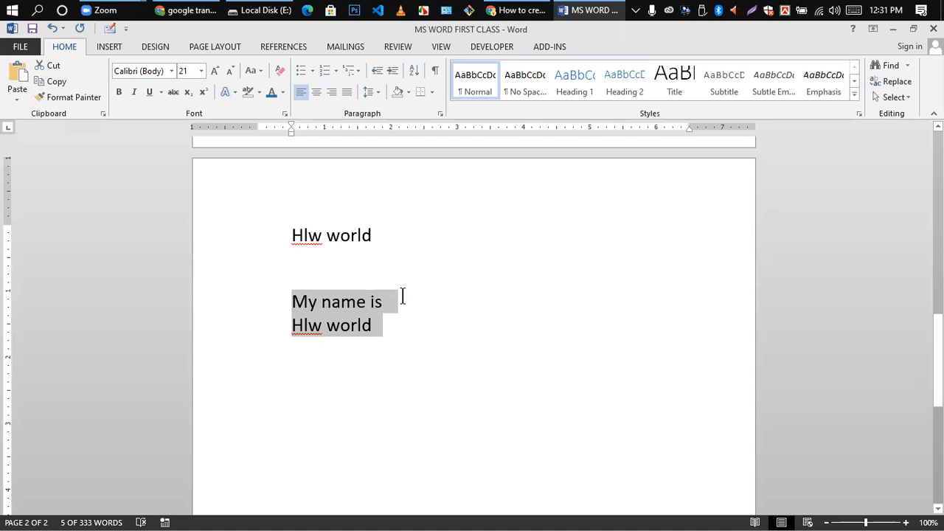
- Add a new empty line after the lower 'Hlw world'
left_click(403, 296)
left_click(302, 321)
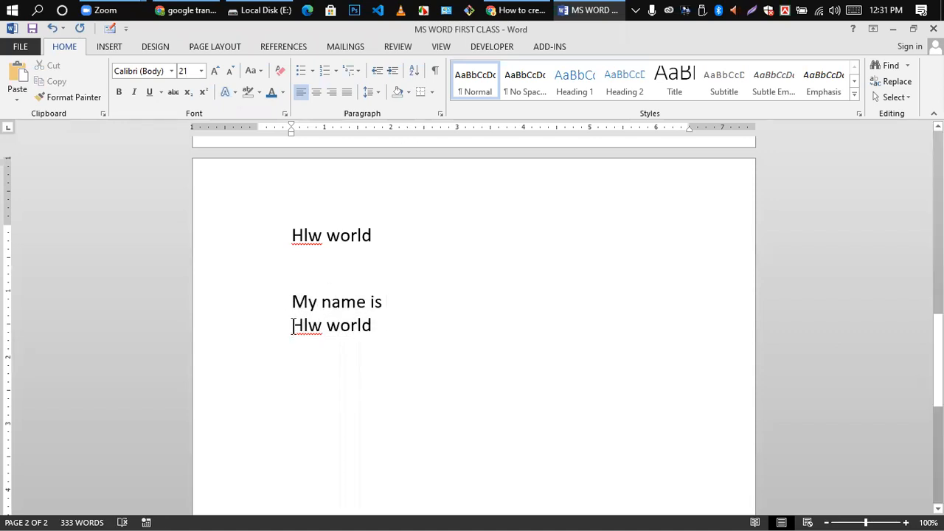
left_click_drag(291, 296, 383, 328)
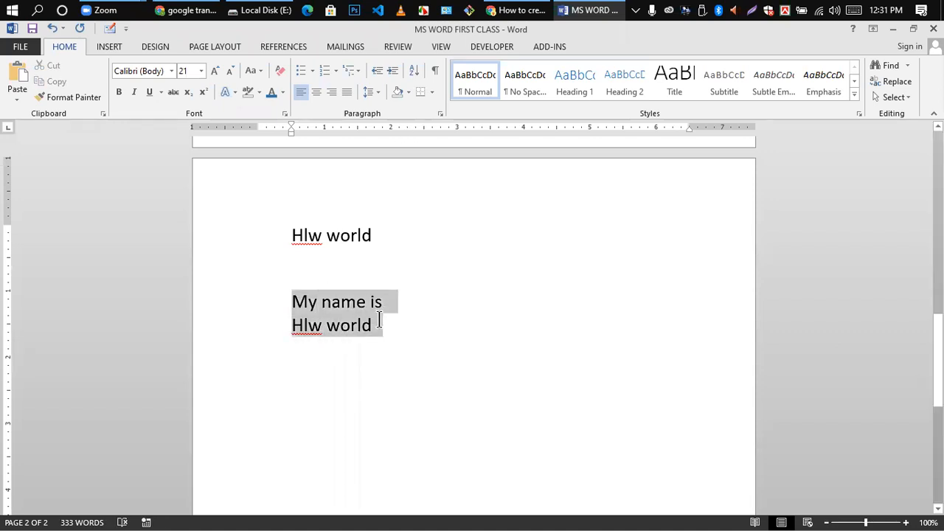
left_click(376, 92)
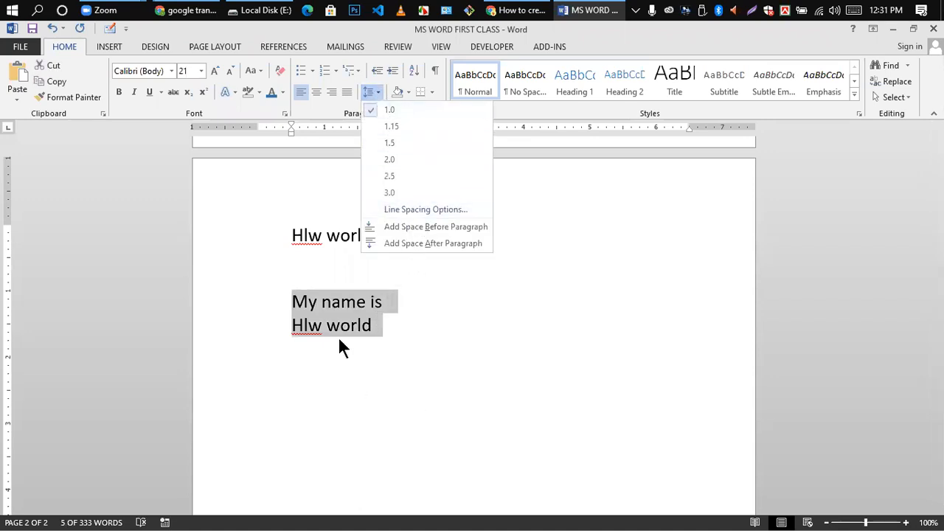
left_click(380, 89)
left_click(377, 94)
left_click(337, 304)
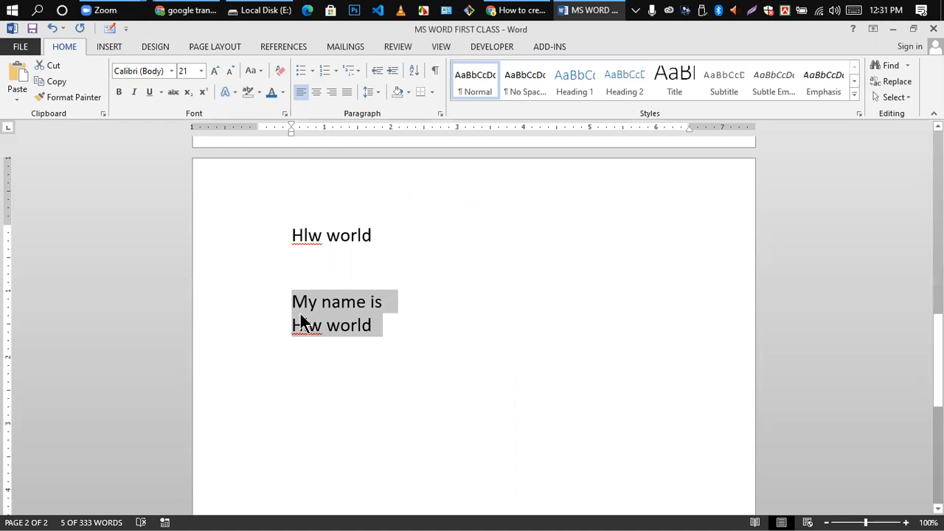
left_click(300, 314)
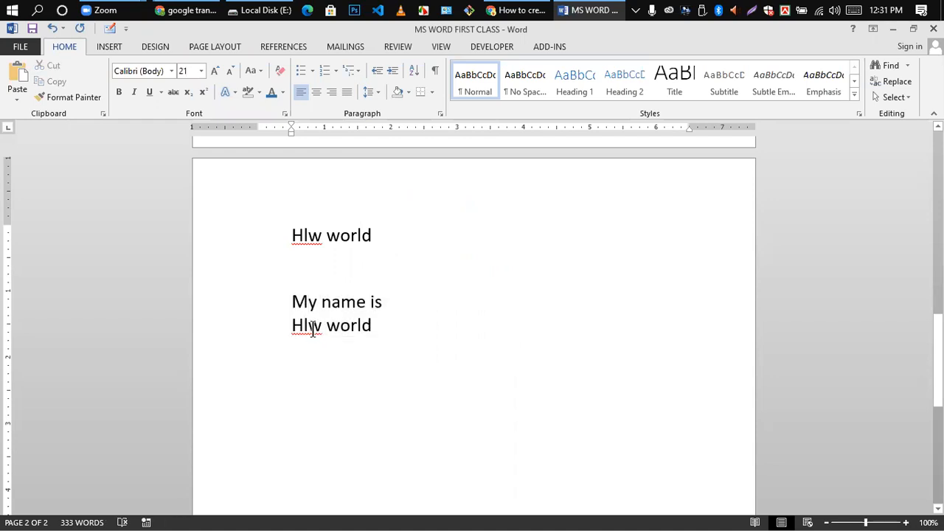
left_click(374, 325)
key("Return")
key("Return")
left_click(409, 93)
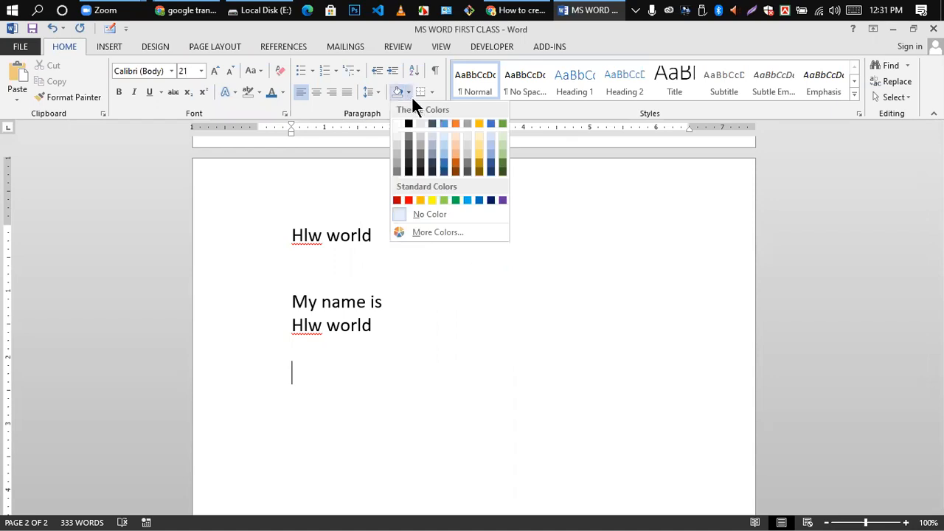
left_click(420, 200)
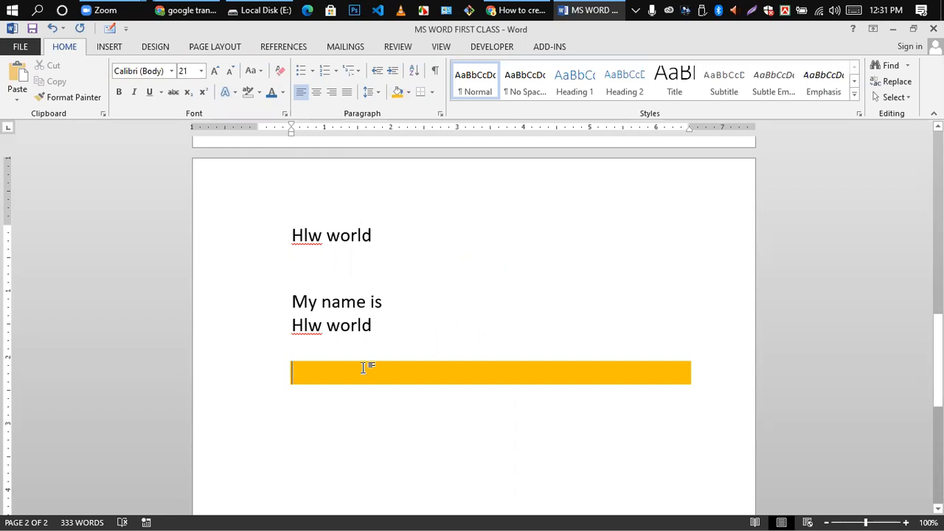
key("ctrl+z")
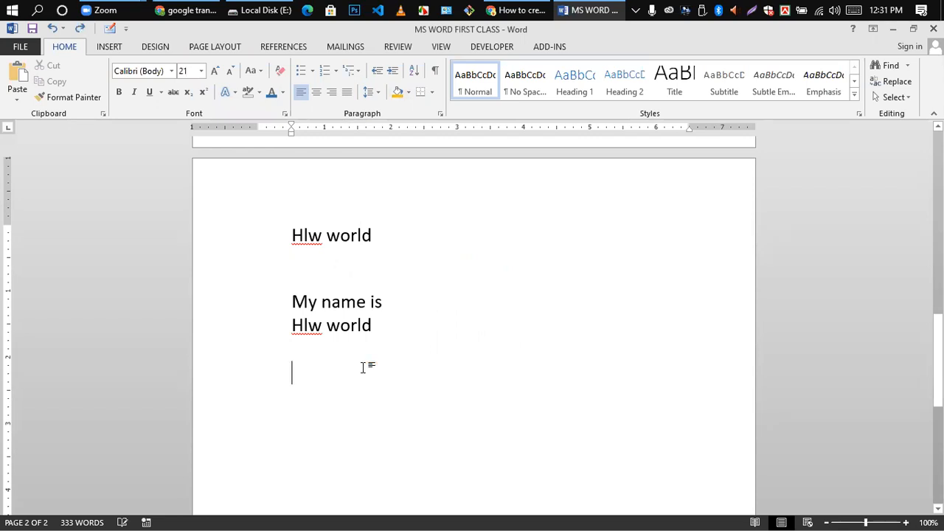
key("ctrl+a")
scroll(496, 285, "up", 10)
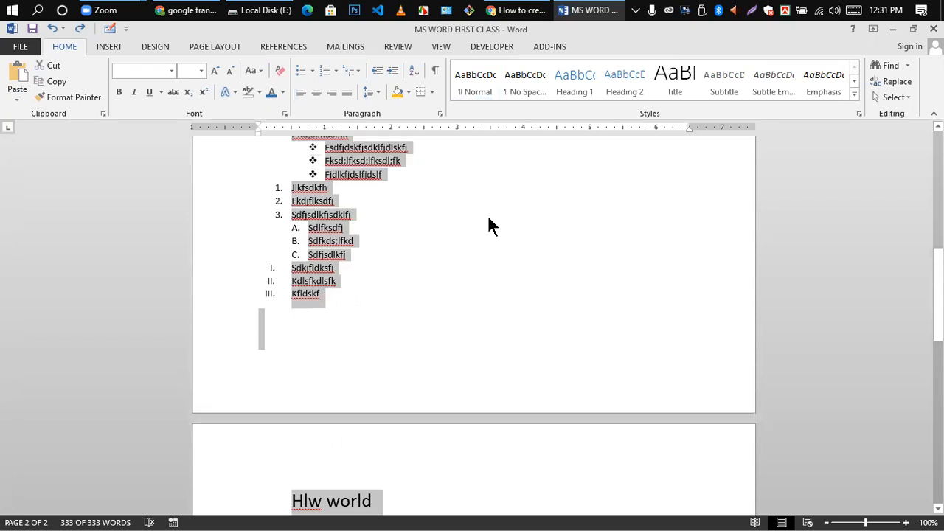
left_click(408, 91)
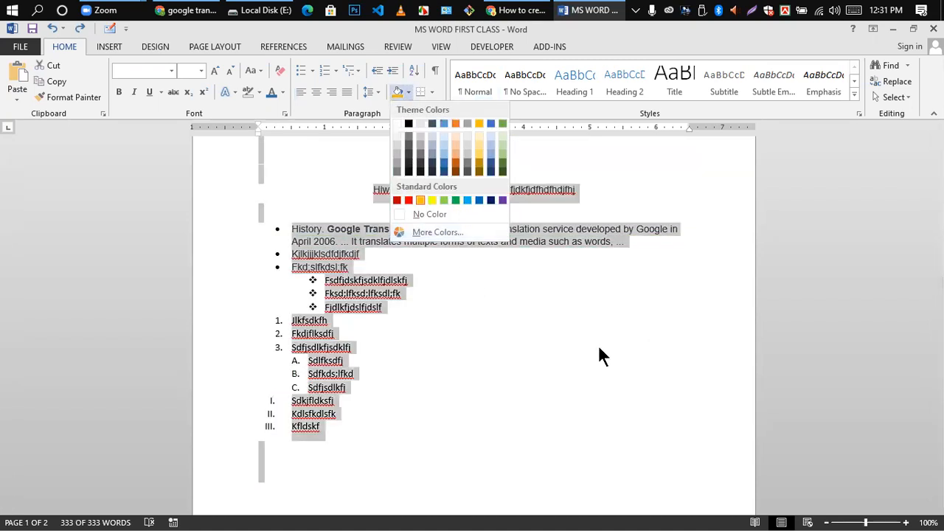
left_click(599, 346)
scroll(302, 334, "up", 5)
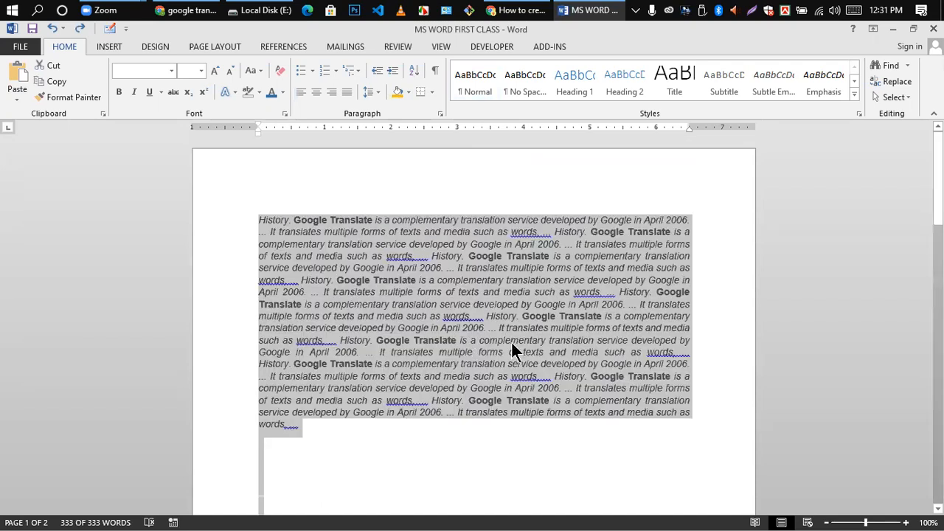
left_click(409, 90)
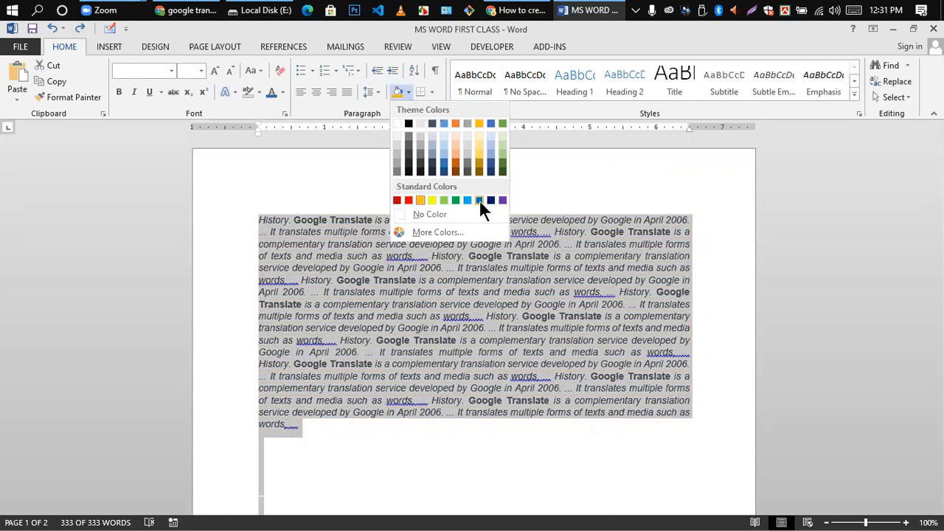
left_click(479, 200)
scroll(492, 243, "down", 5)
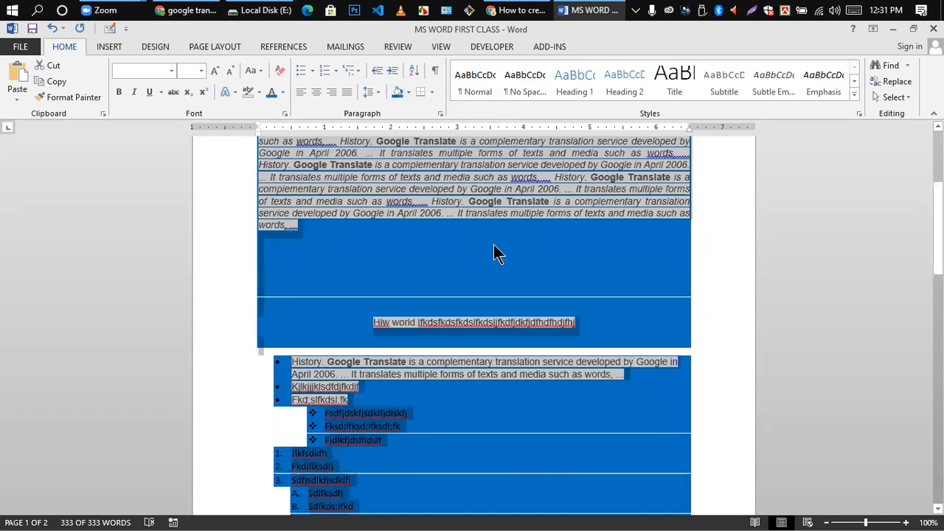
scroll(494, 251, "down", 5)
scroll(494, 244, "up", 10)
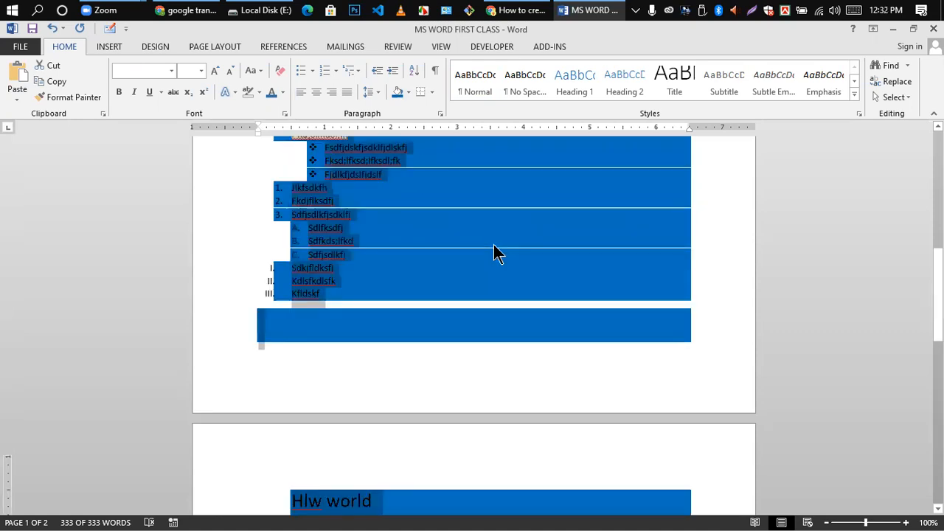
scroll(538, 266, "down", 3)
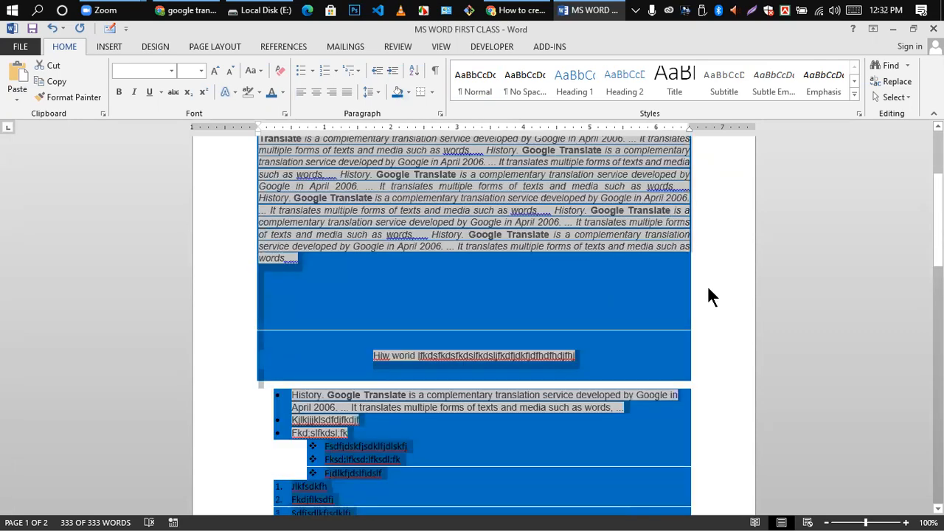
left_click(537, 291)
scroll(539, 288, "down", 3)
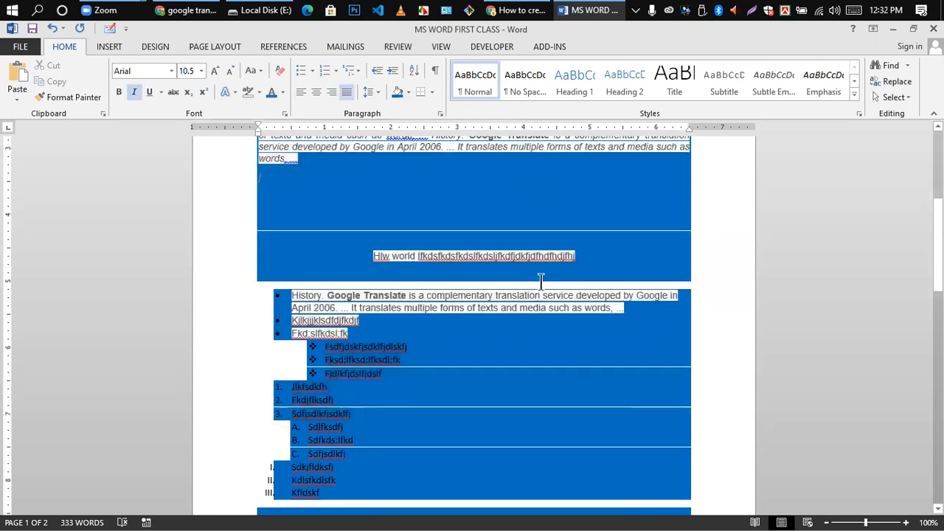
scroll(519, 295, "down", 7)
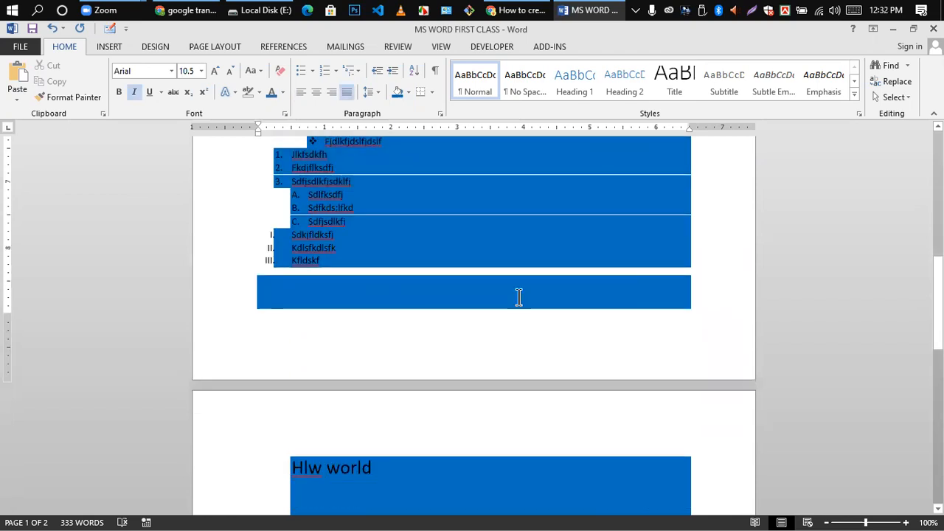
scroll(519, 298, "up", 3)
scroll(519, 298, "up", 6)
scroll(518, 302, "down", 15)
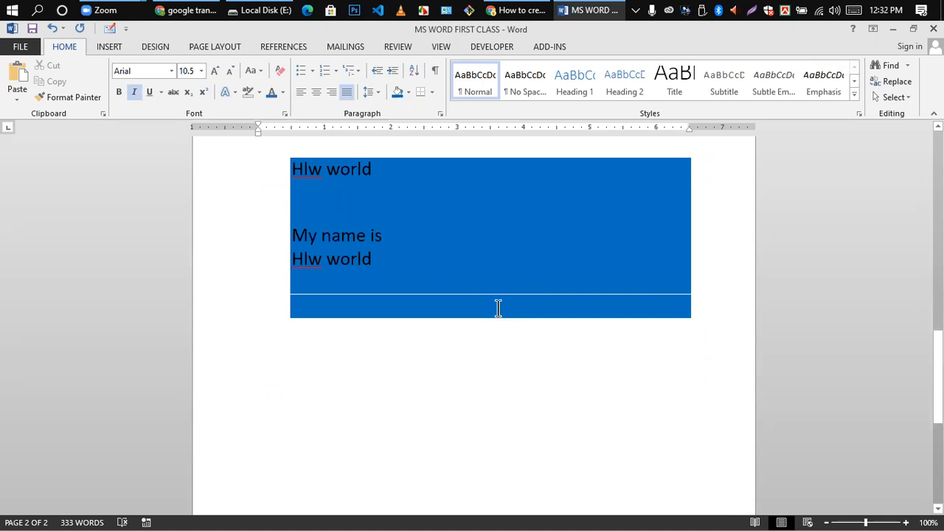
scroll(469, 301, "up", 3)
left_click(421, 371)
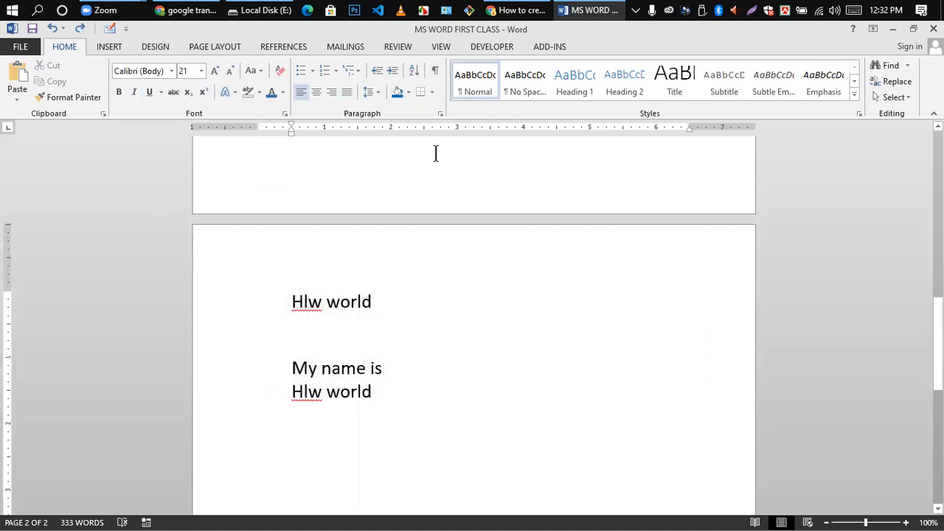
- Add a bottom border under the first 'Hlw world' line
left_click(434, 90)
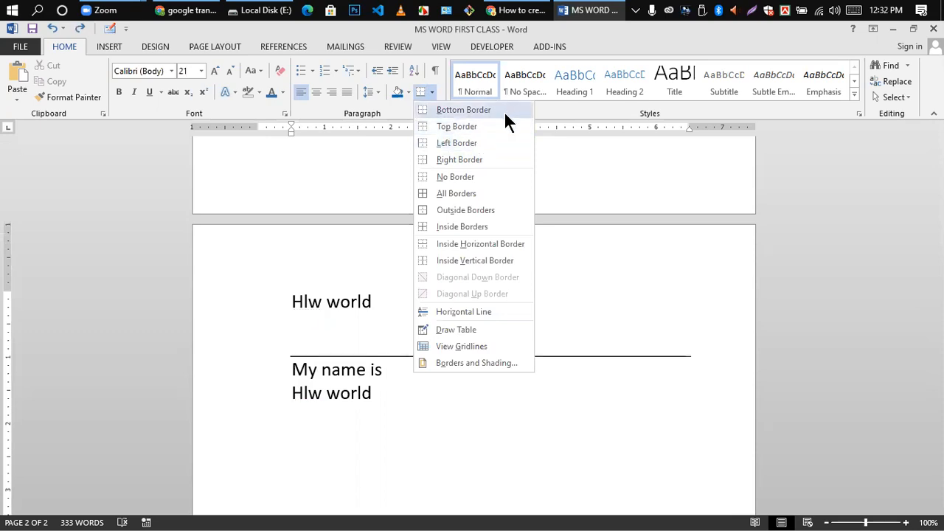
left_click(589, 337)
left_click_drag(280, 303, 382, 304)
left_click(433, 92)
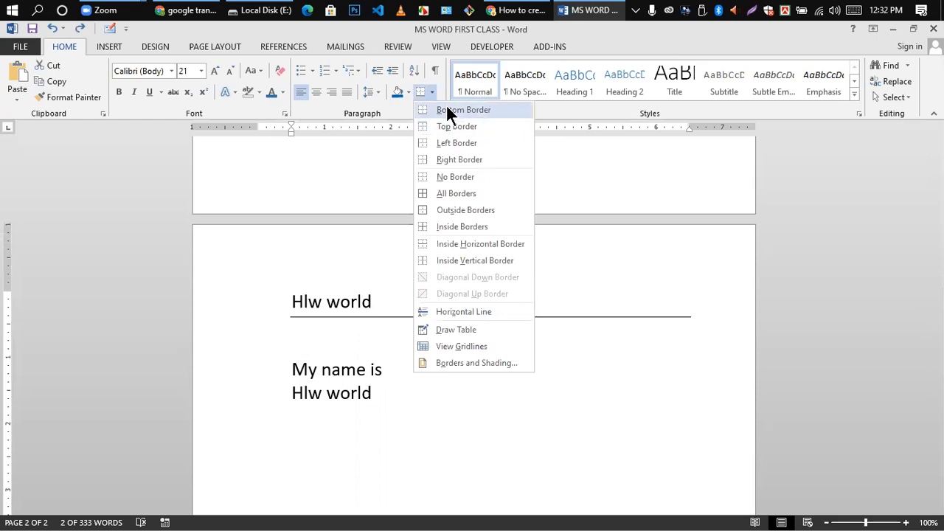
left_click(446, 107)
left_click(466, 319)
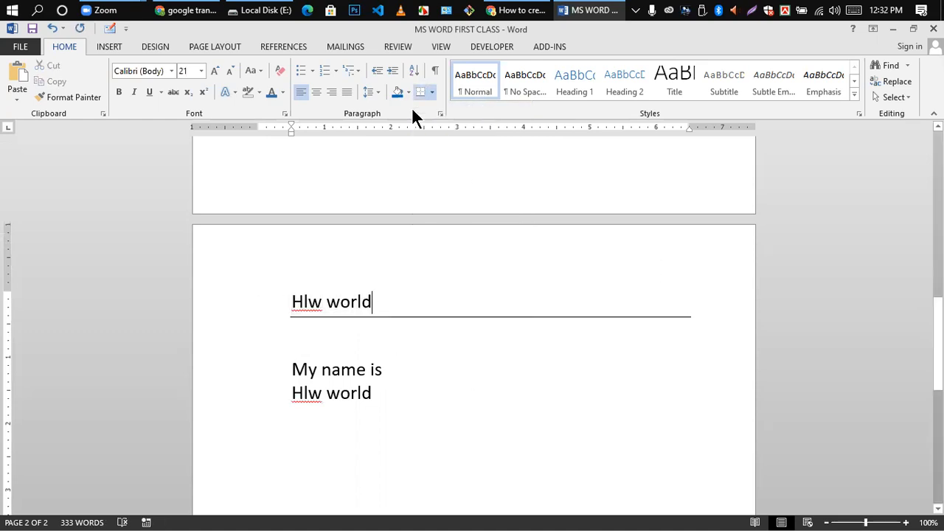
- Try left, right, all and outside borders on 'Hlw world', undo, then select the practice lines
left_click(432, 93)
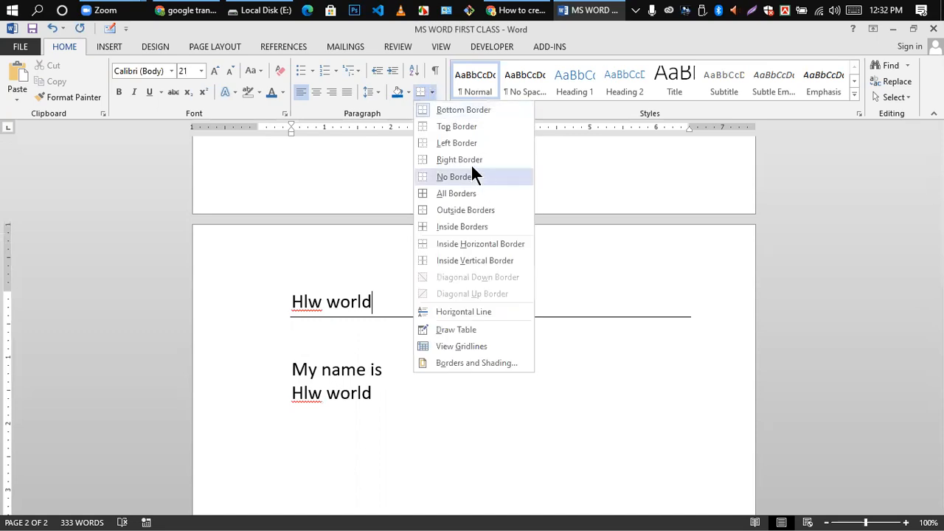
left_click(442, 143)
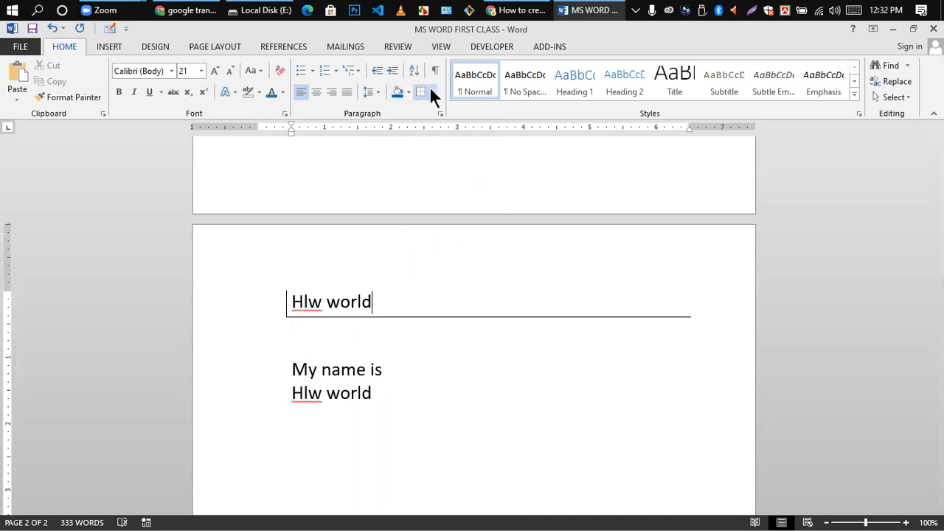
left_click(431, 89)
left_click(452, 158)
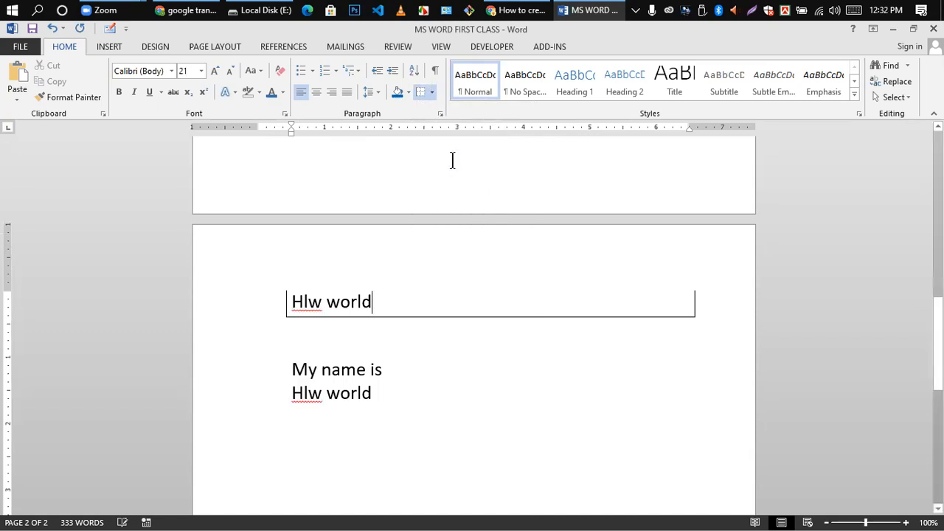
left_click(432, 92)
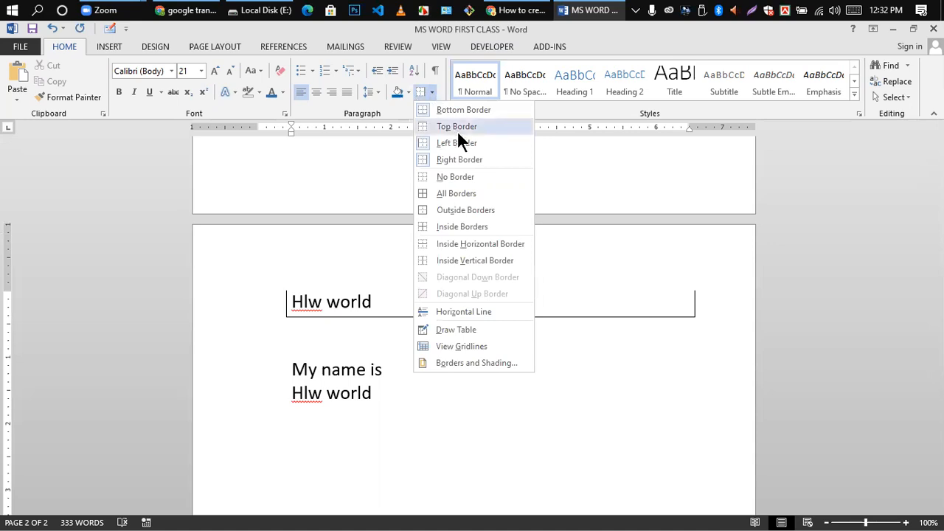
left_click(454, 193)
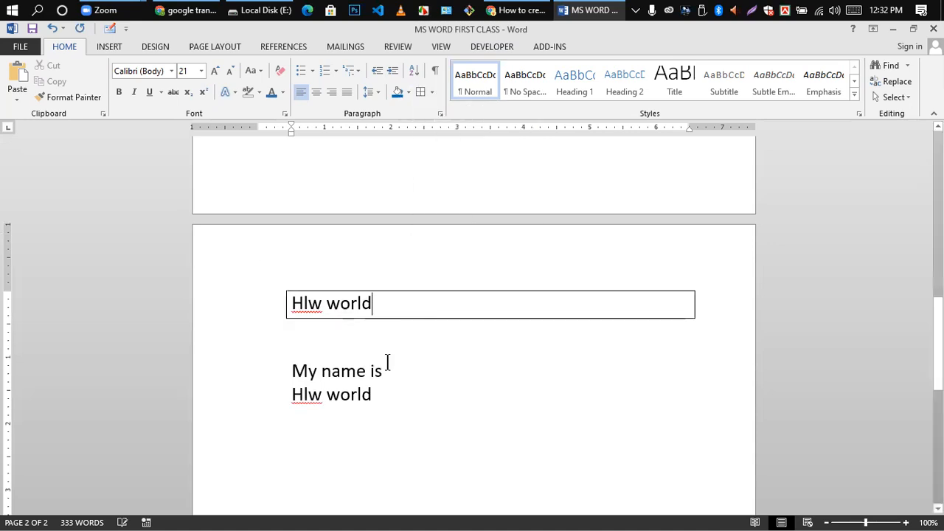
left_click(432, 93)
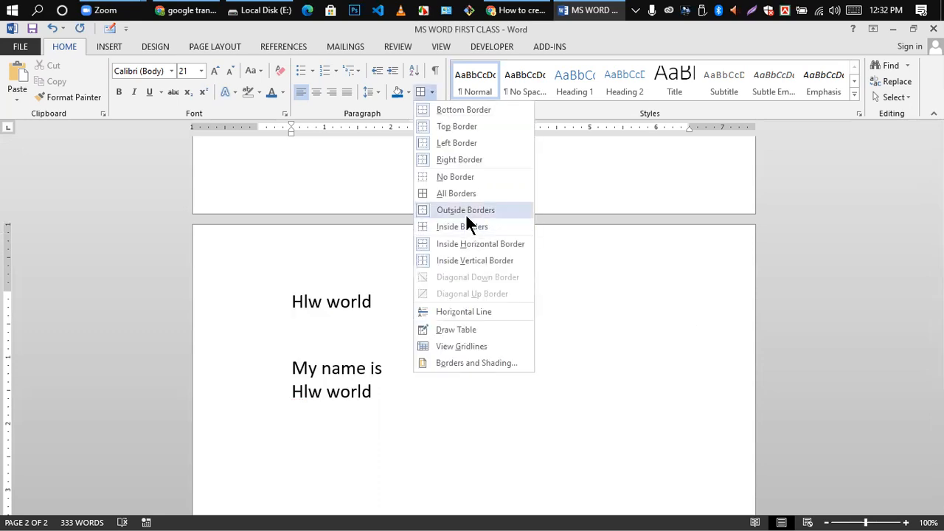
left_click(465, 214)
key("ctrl+z")
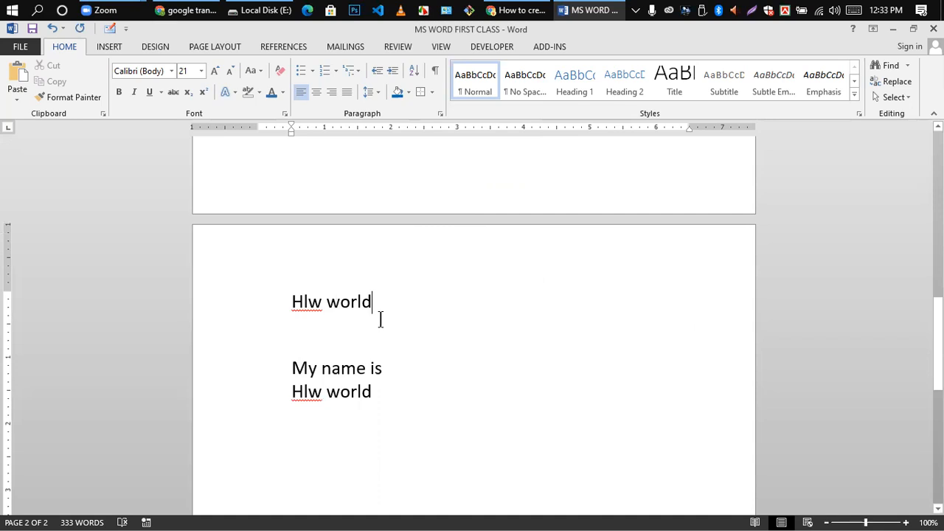
left_click(432, 92)
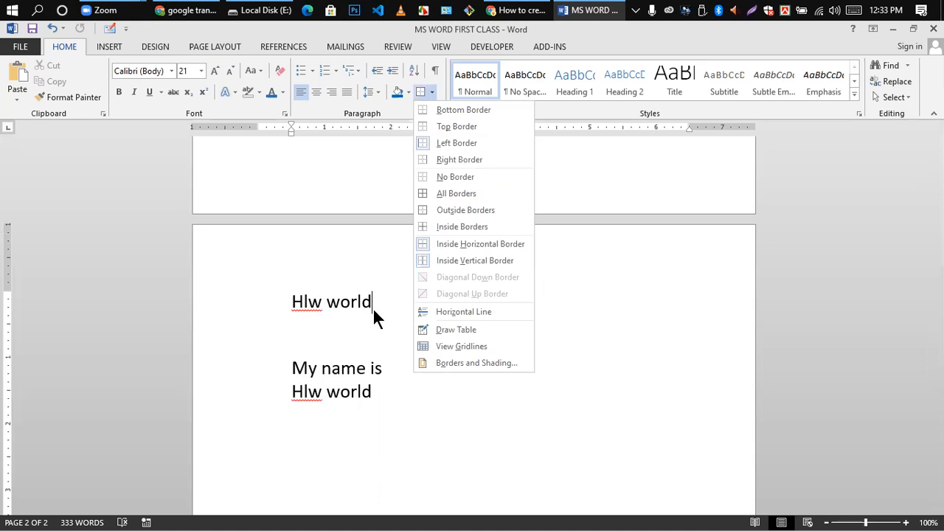
left_click(328, 347)
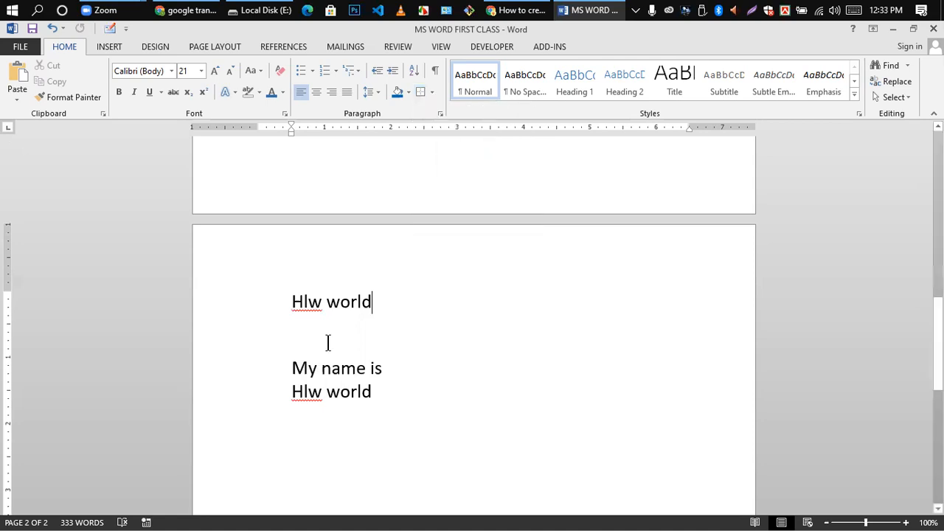
left_click(374, 392, "shift")
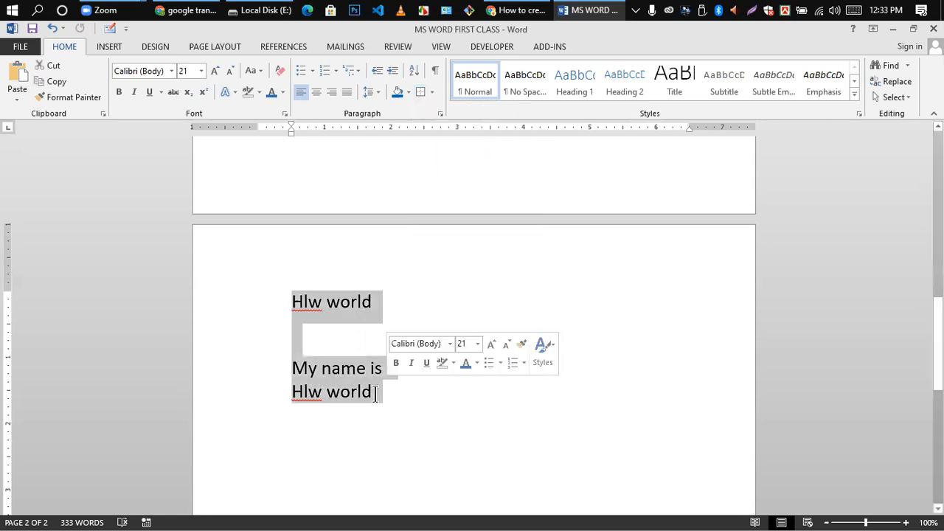
- Delete the practice lines and insert a table with 4 columns and 2 rows
key("Delete")
left_click(118, 48)
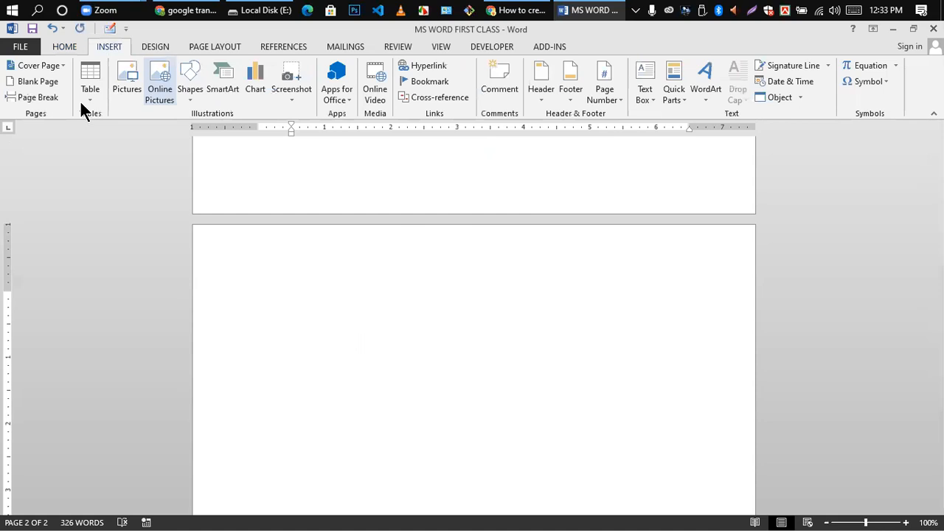
left_click(90, 88)
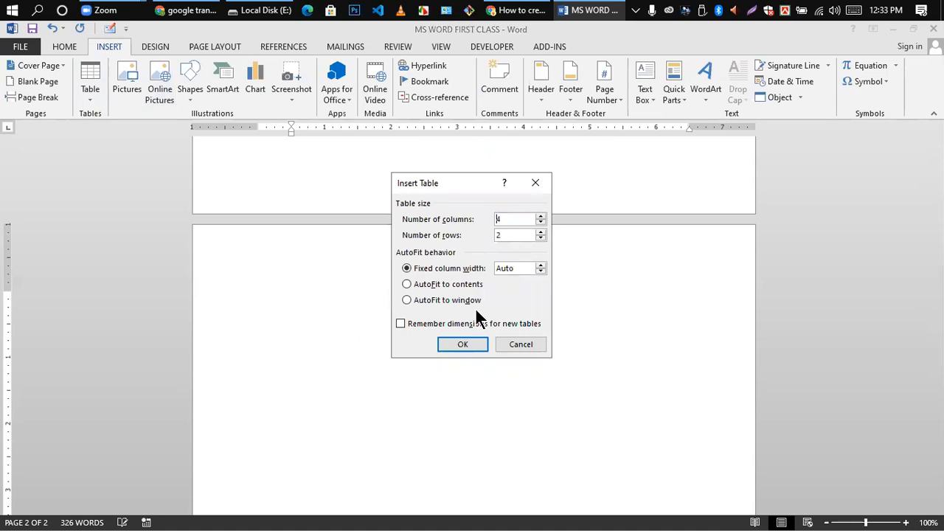
left_click(454, 343)
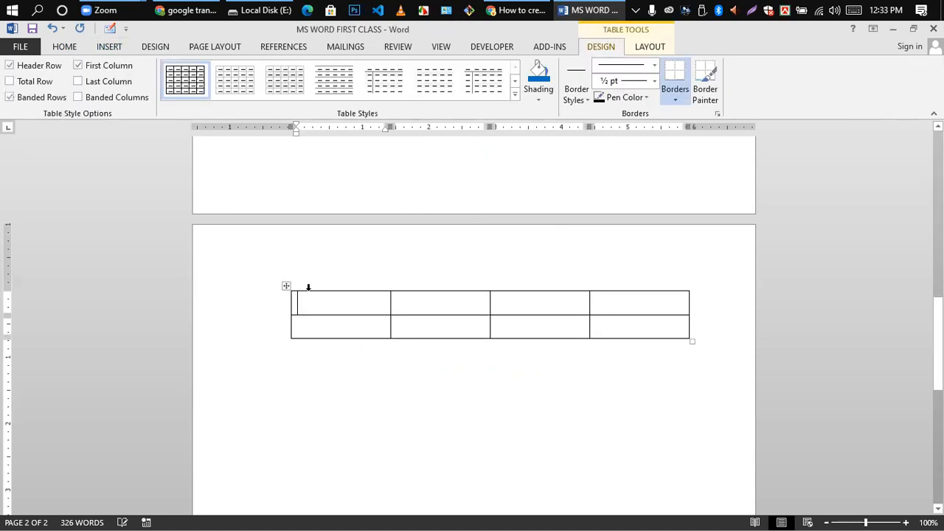
- Type 'hgfhfgh' and 'hghghgh' in the first two top cells and select the table
type("hgfhfgh")
left_click(418, 293)
type("h")
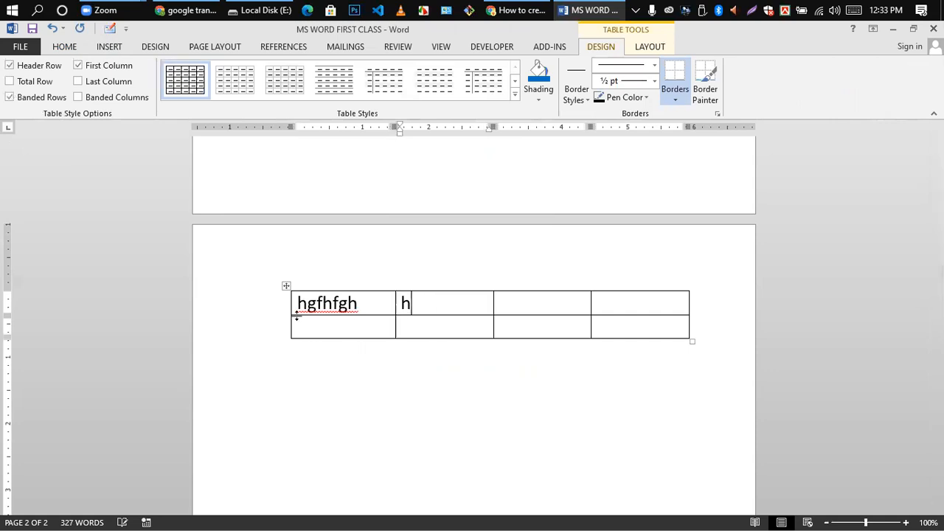
type("ghghgh")
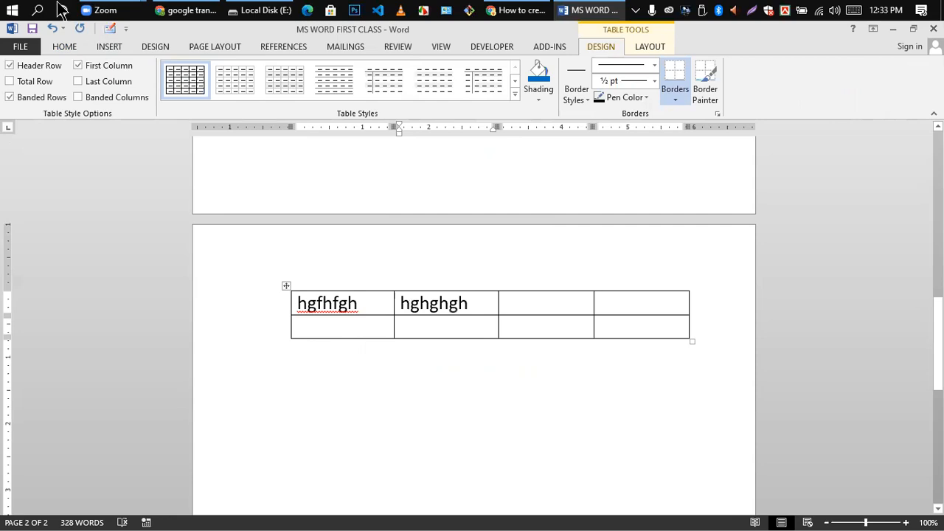
left_click(286, 287)
left_click(68, 47)
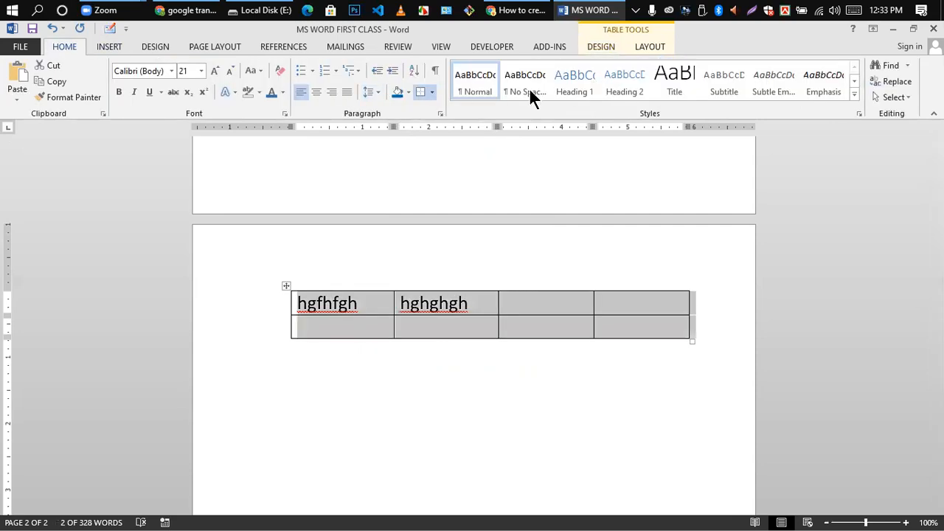
left_click(433, 92)
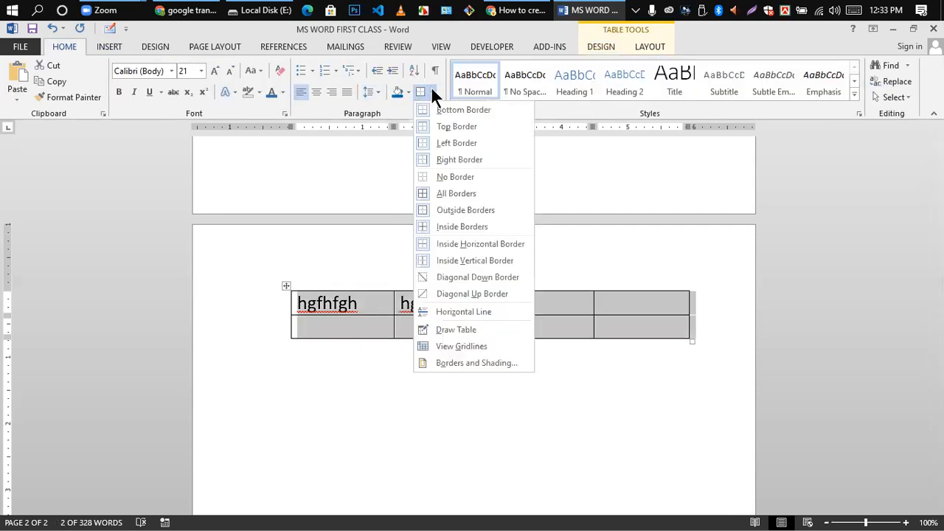
- Remove the table's outside border, delete its first row, then delete the remaining table
left_click(448, 213)
left_click(483, 319)
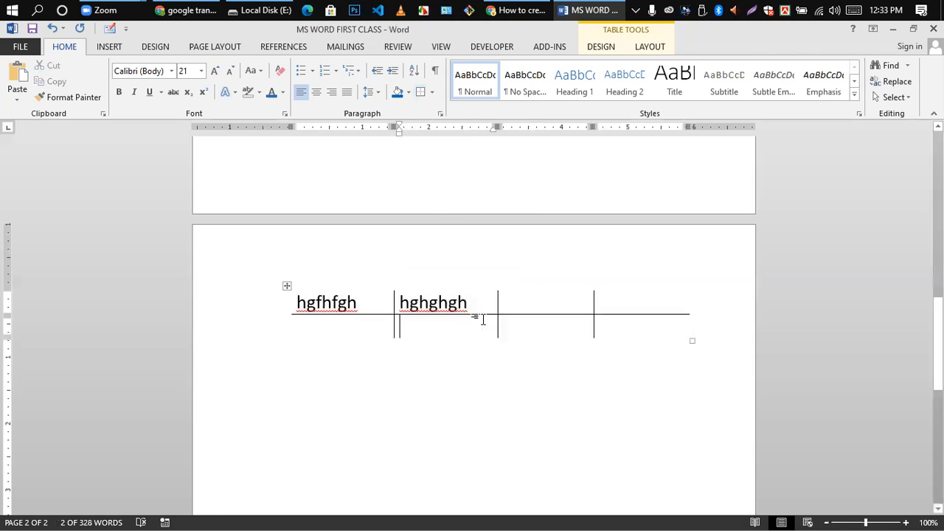
left_click(287, 287)
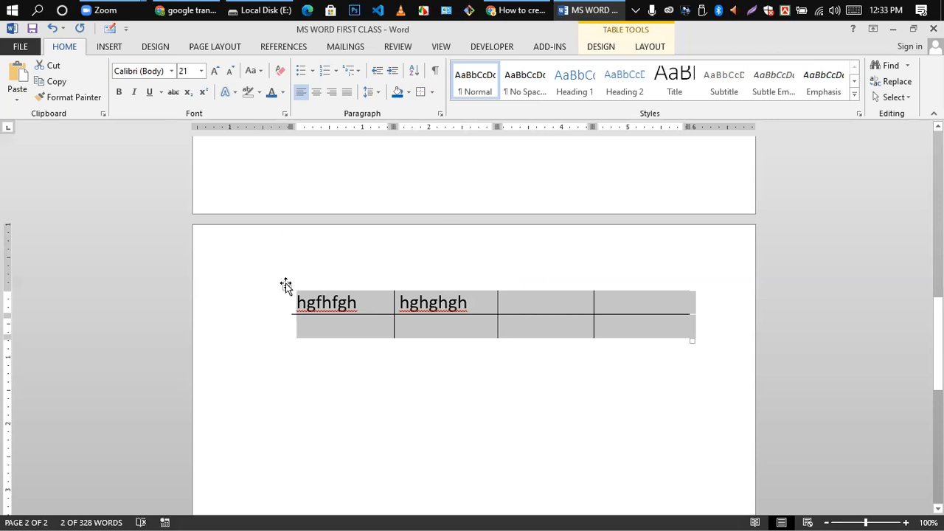
left_click(283, 288)
key("BackSpace")
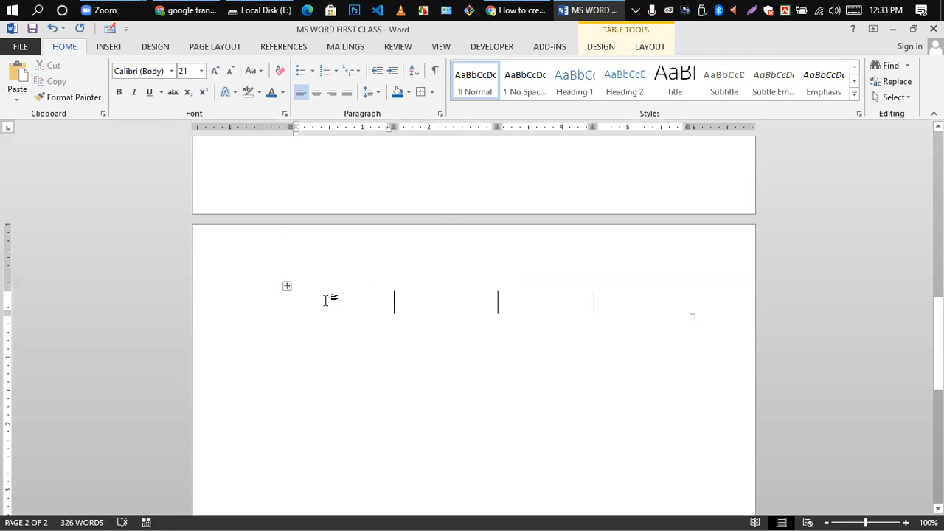
left_click(287, 286)
key("BackSpace")
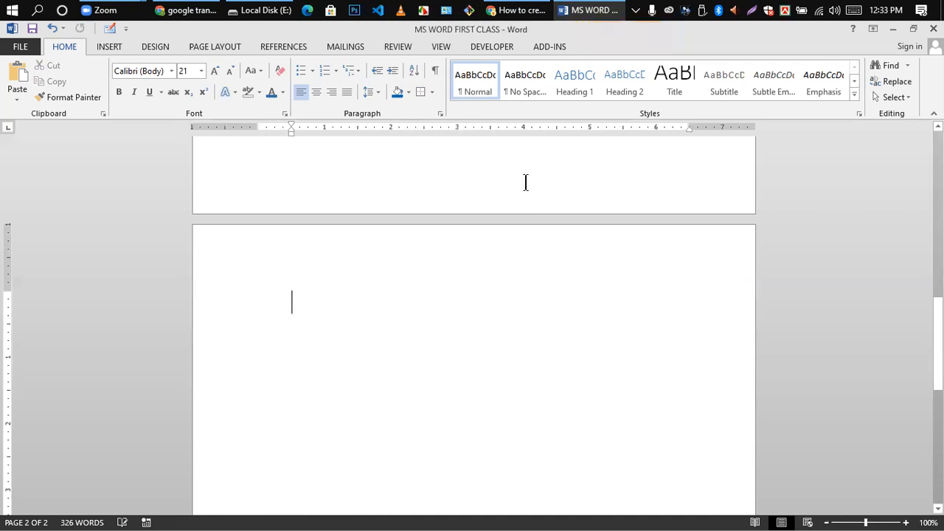
scroll(453, 257, "up", 1)
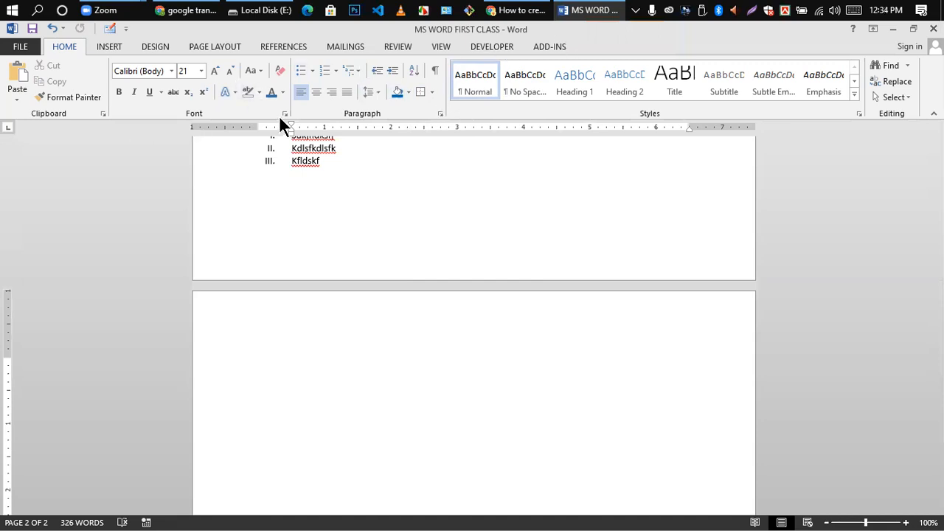
- Type the person's full name on page 2, followed by two new lines
left_click(909, 100)
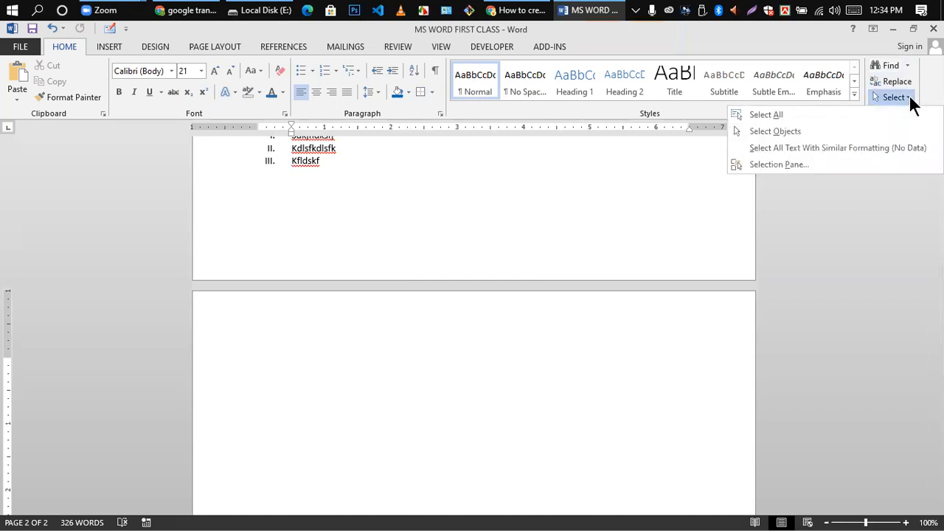
left_click(339, 234)
scroll(384, 310, "down", 2)
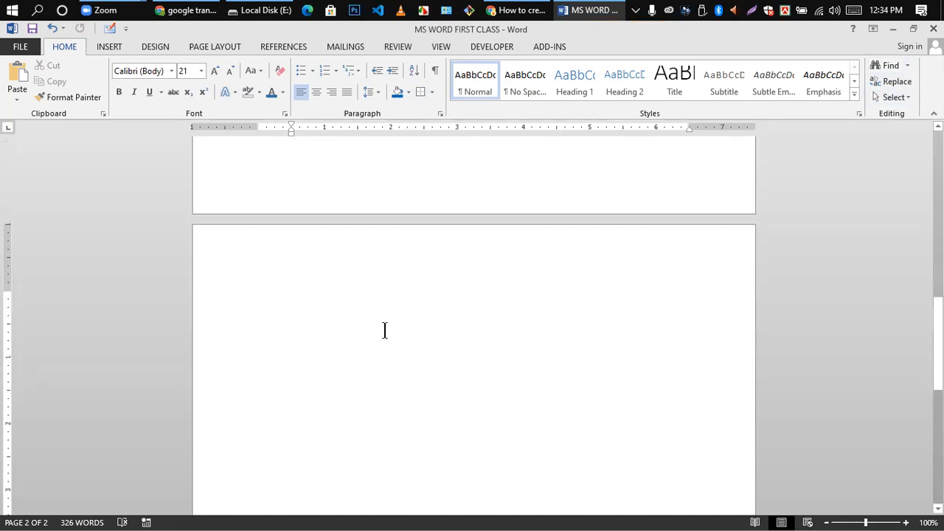
scroll(392, 357, "up", 8)
scroll(392, 356, "down", 6)
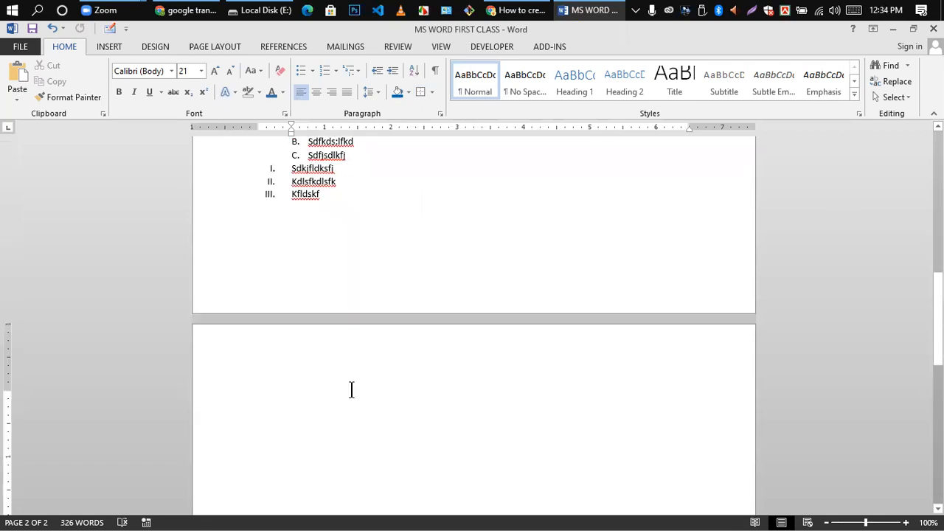
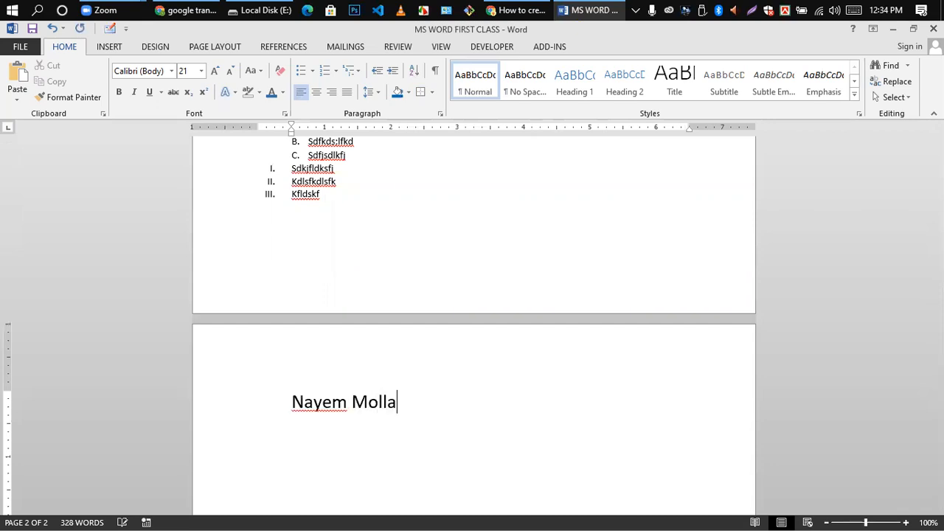
key("Return")
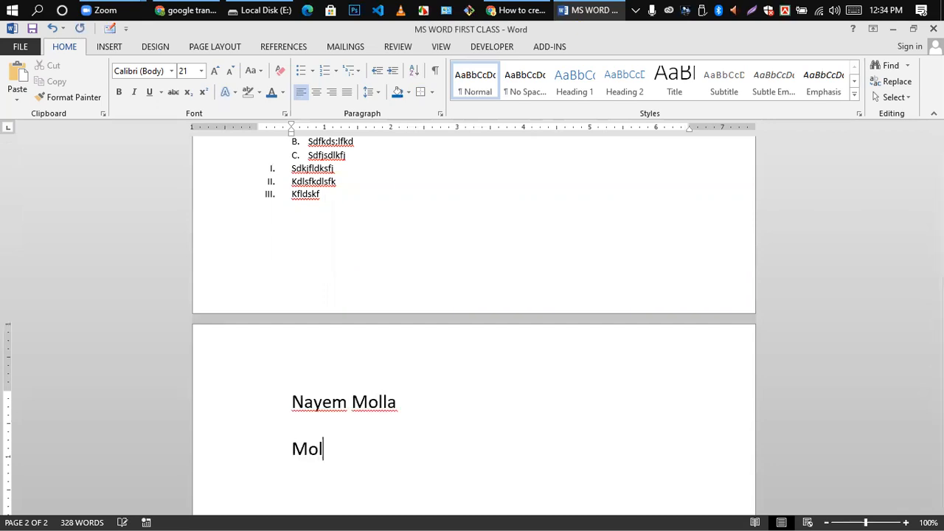
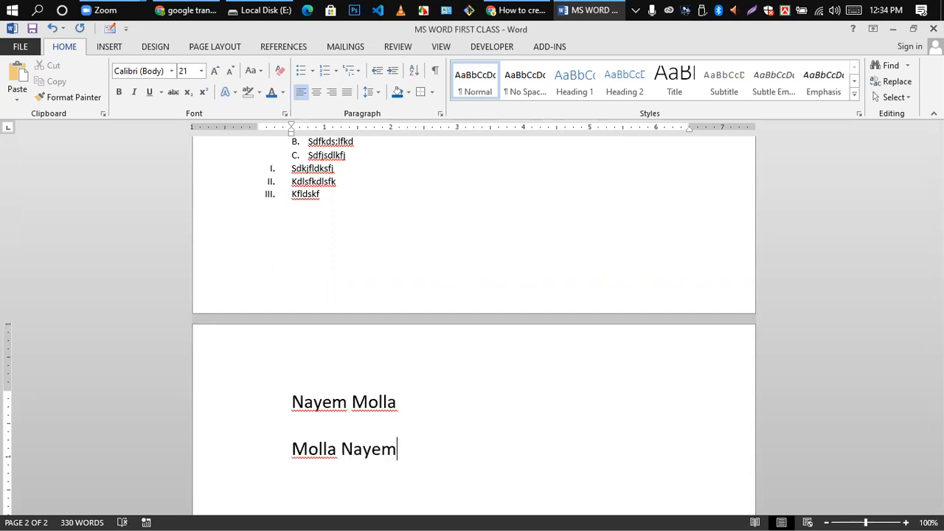
key("Return")
scroll(395, 412, "down", 3)
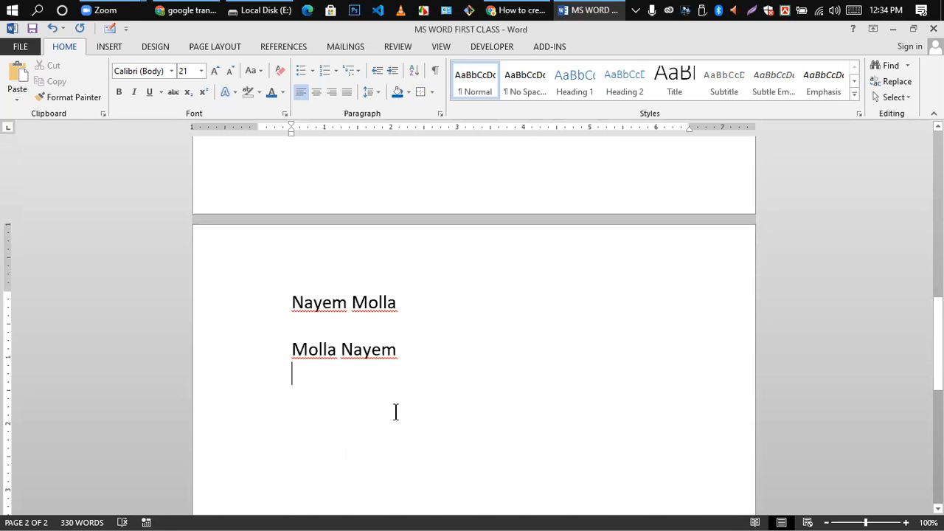
- Type a shortened form of the name on the third line and add a blank line before it
type("mm na")
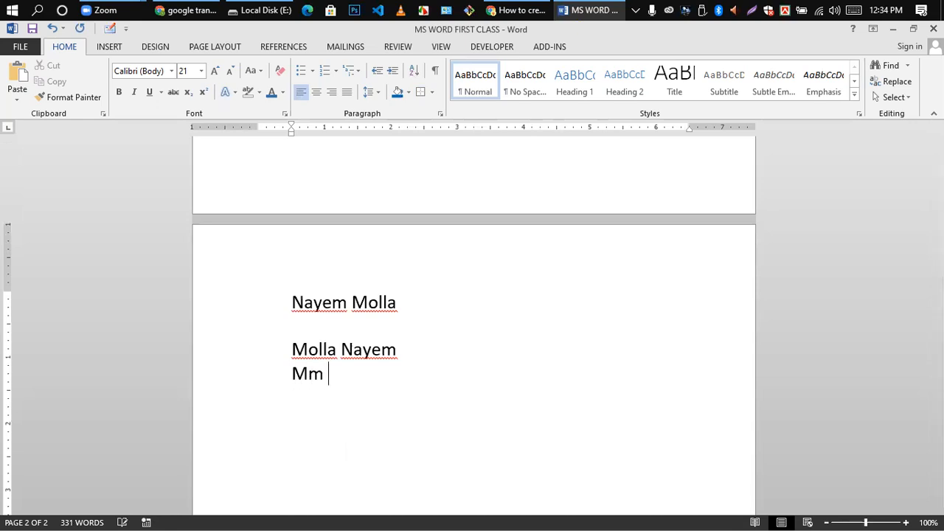
key("BackSpace")
key("BackSpace")
key("BackSpace")
key("BackSpace")
type("M ")
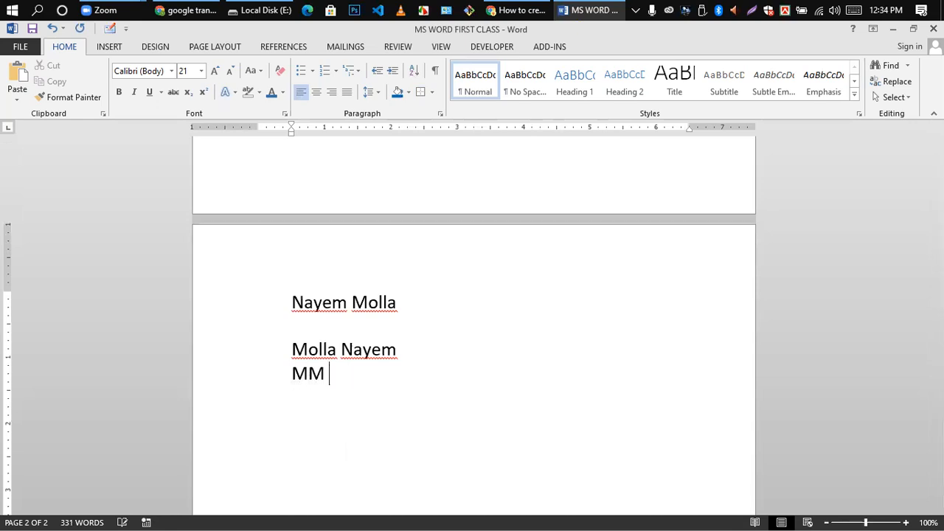
type("Nayem")
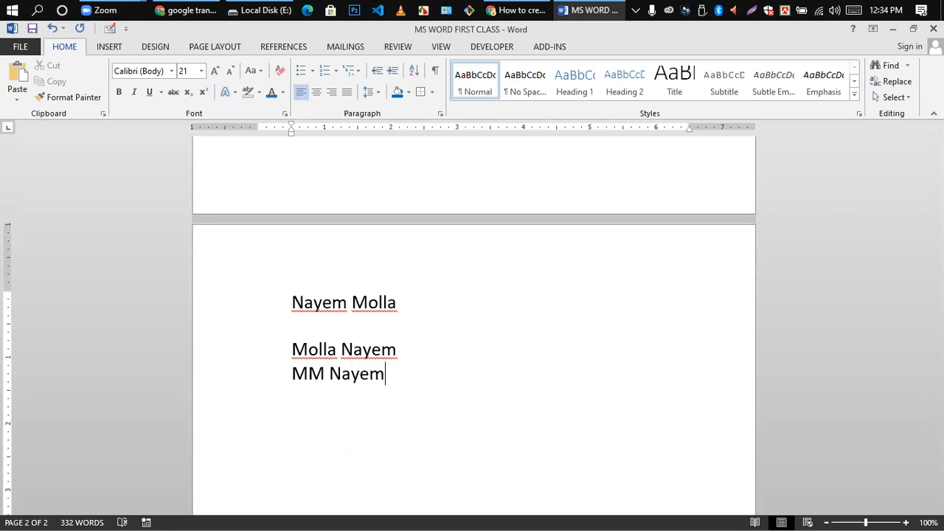
left_click(404, 350)
key("Return")
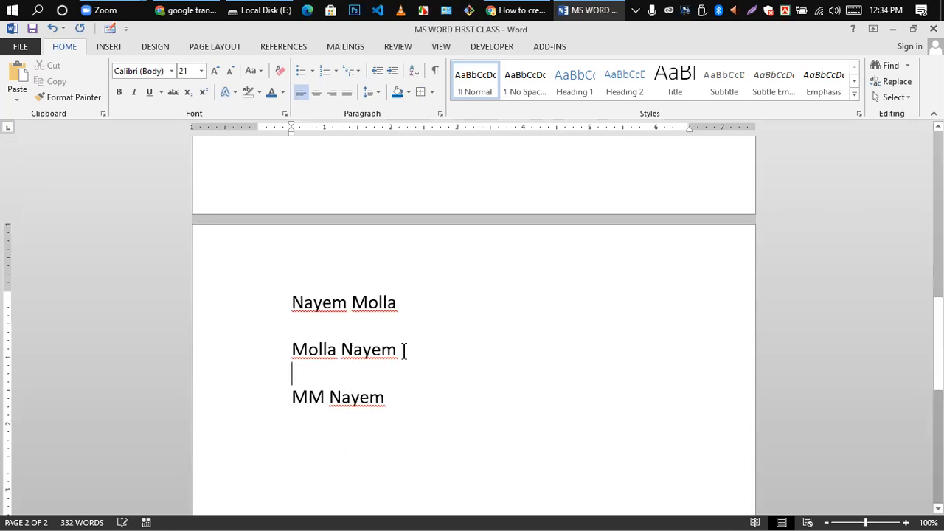
scroll(268, 365, "down", 3)
left_click(367, 351)
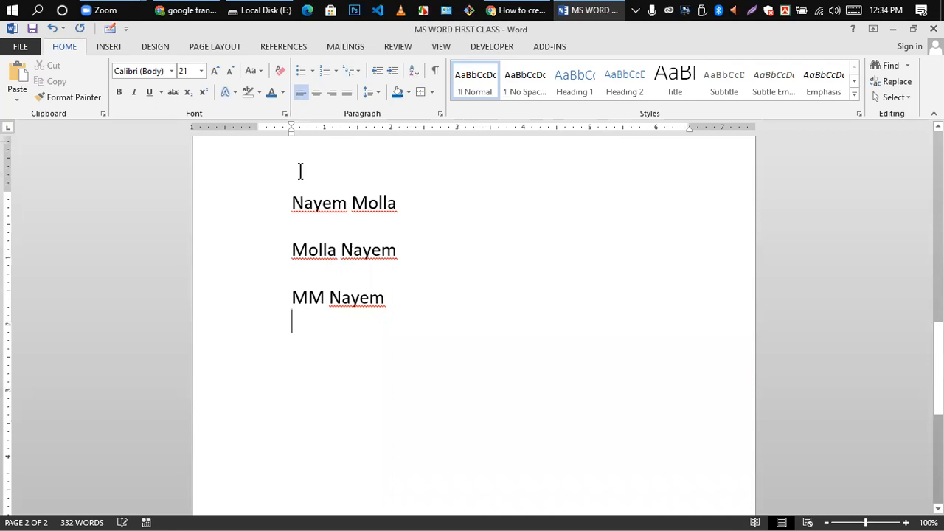
- Try the Navigation pane and the Replace dialog, closing each without searching
left_click(909, 66)
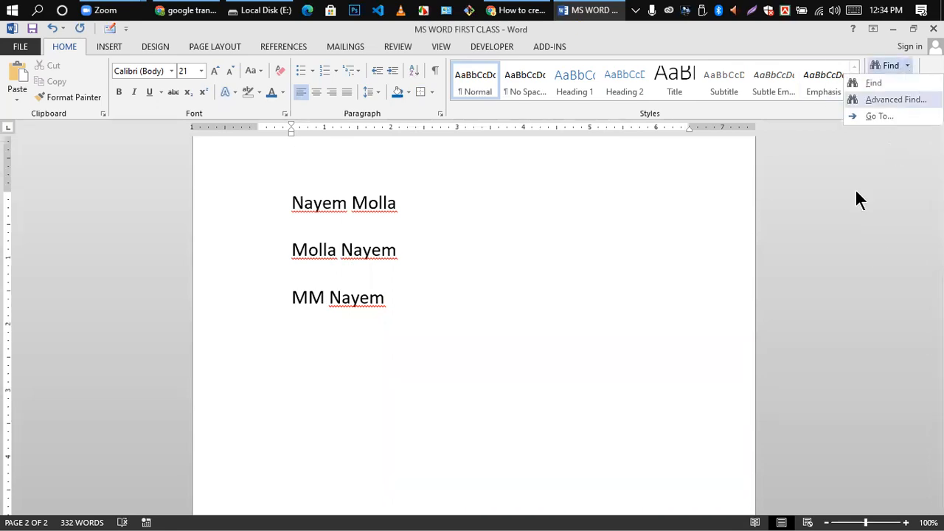
left_click(458, 231)
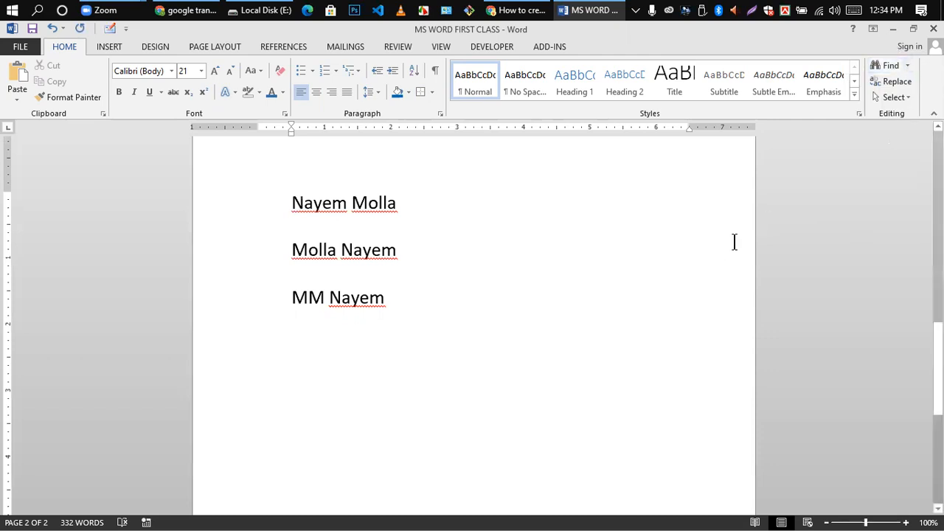
left_click(892, 66)
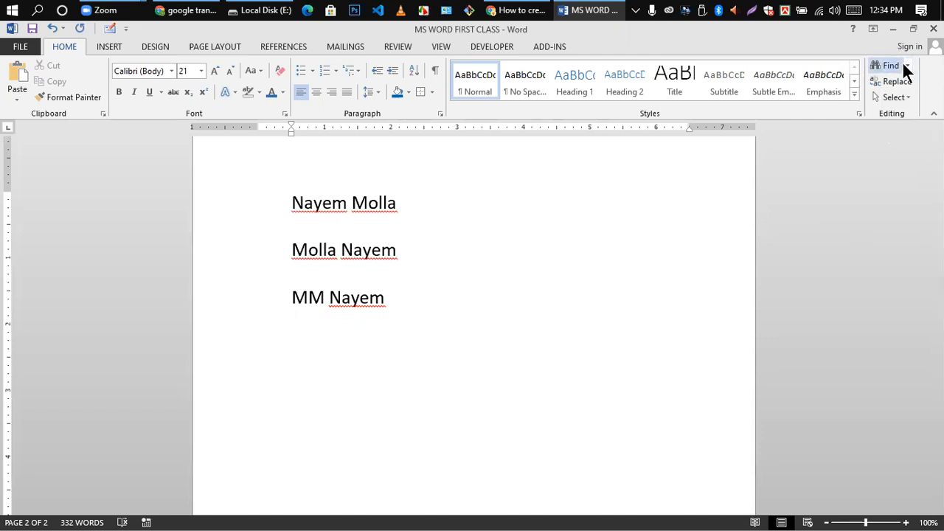
left_click(175, 135)
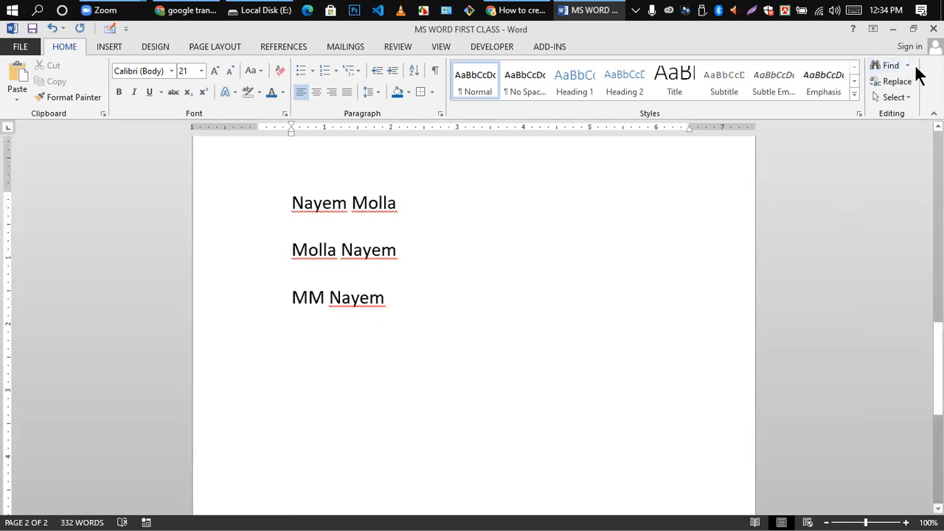
key("ctrl+f")
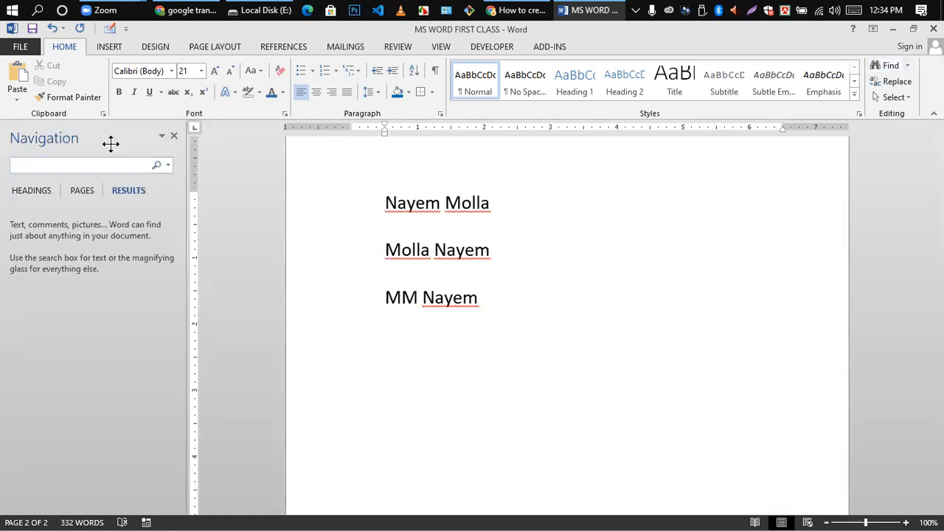
left_click(174, 135)
left_click(902, 66)
left_click(903, 81)
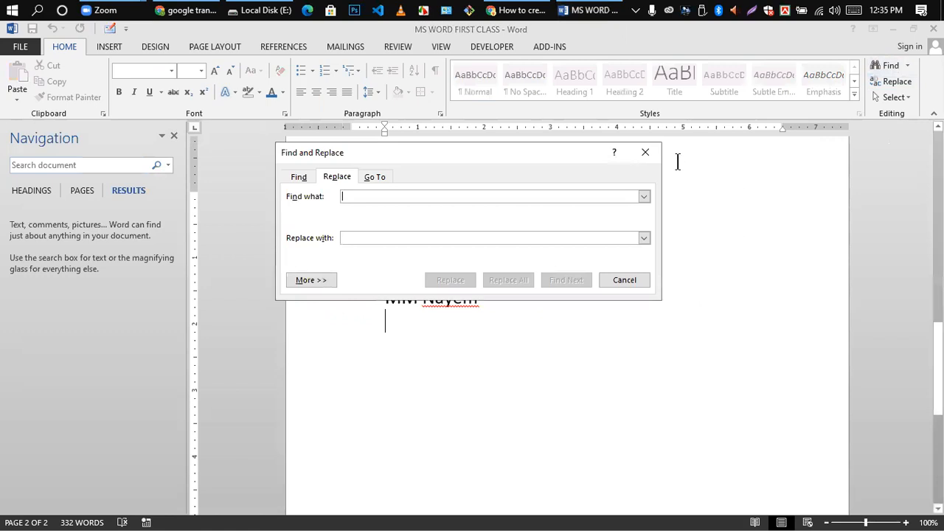
left_click(647, 153)
- Open Advanced Find from the Find dropdown with an empty search box
left_click(907, 66)
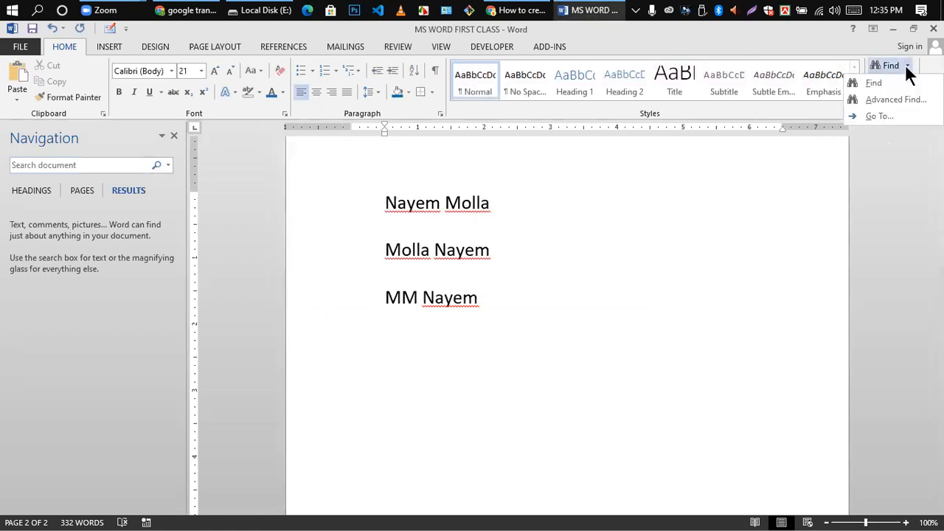
left_click(883, 111)
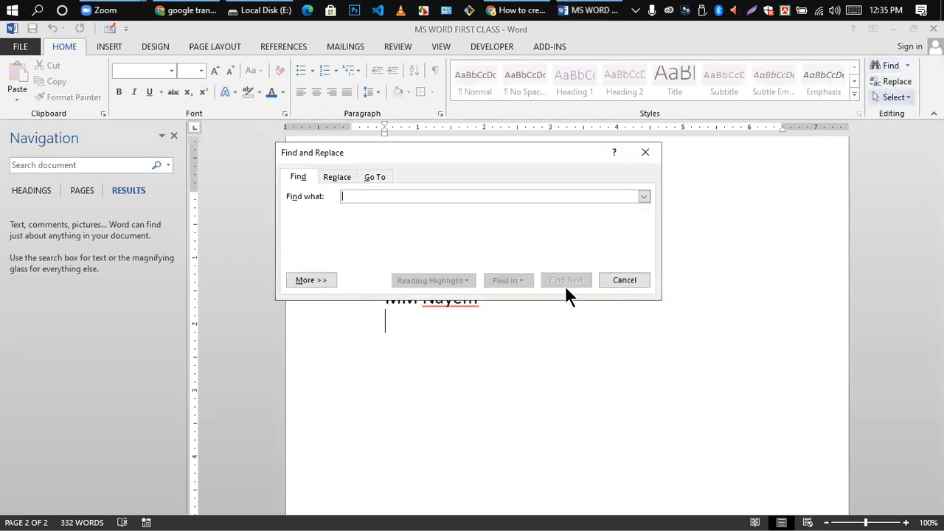
left_click(174, 136)
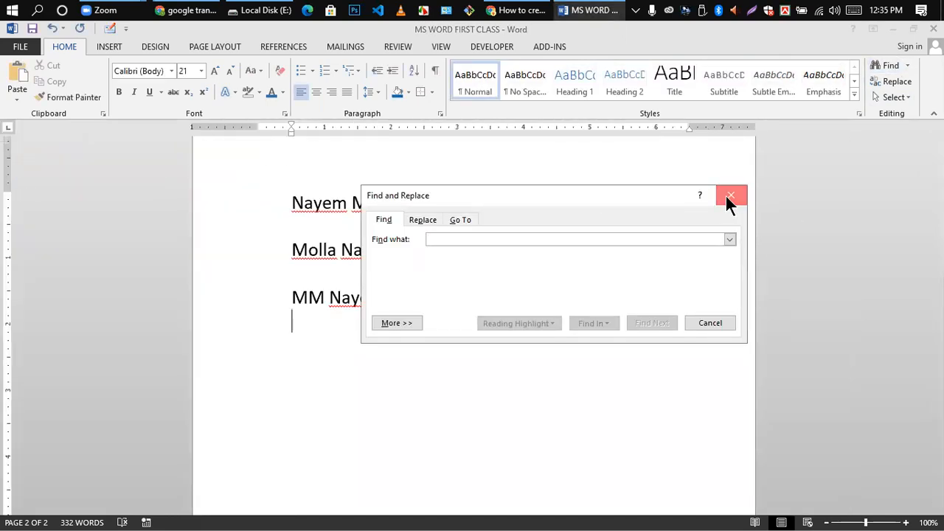
left_click(730, 196)
left_click(893, 65)
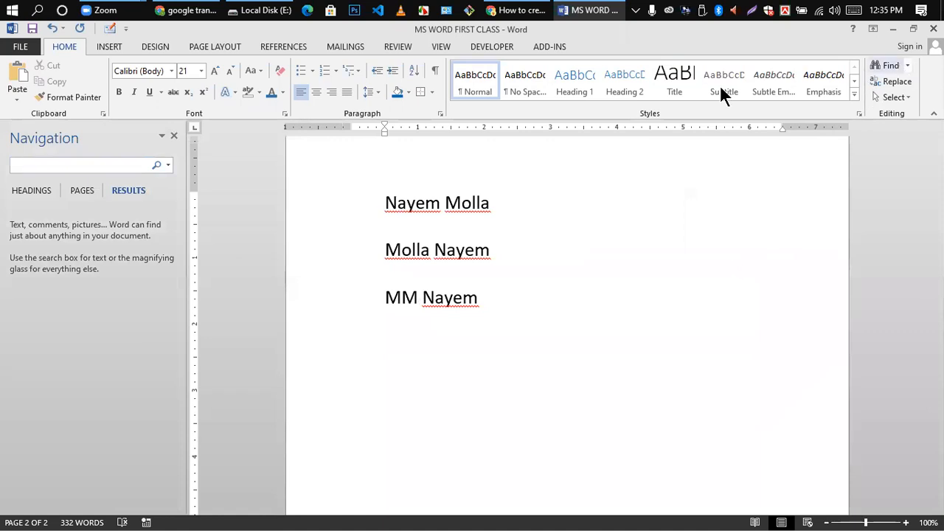
left_click(174, 136)
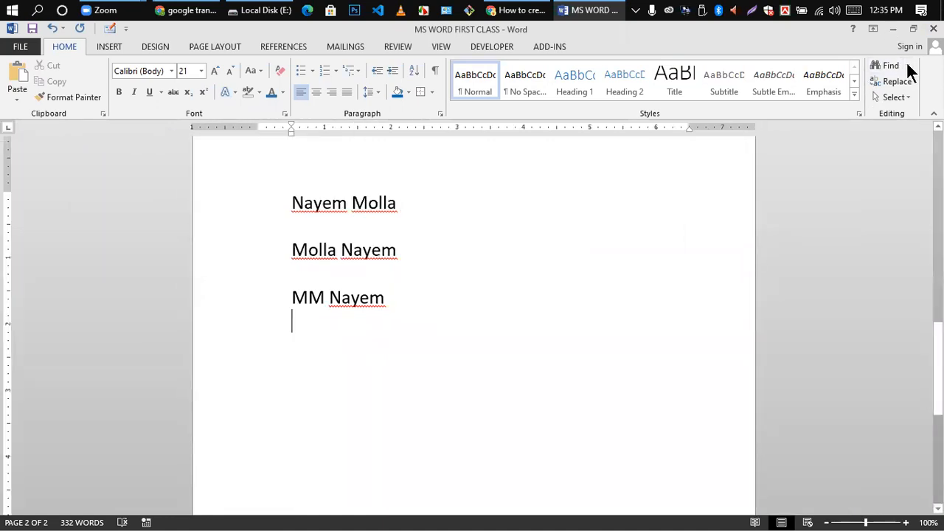
left_click(907, 66)
left_click(896, 99)
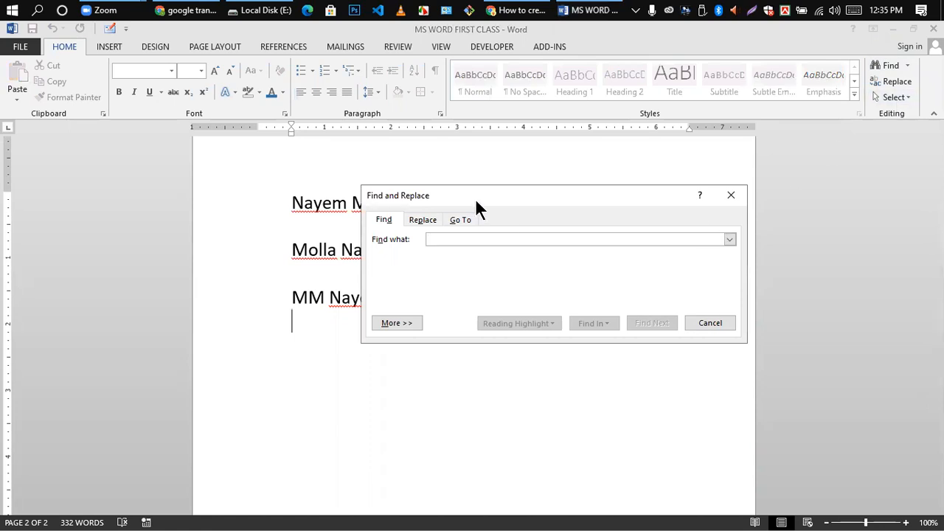
left_click(495, 184)
- Search for the person's first name and step through all three matches with Find Next
left_click_drag(505, 195, 601, 164)
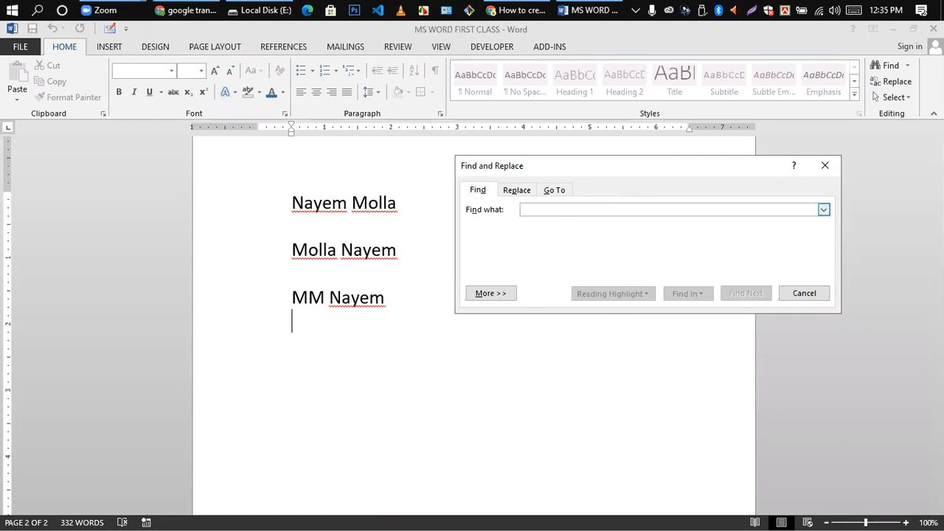
type("Nayem")
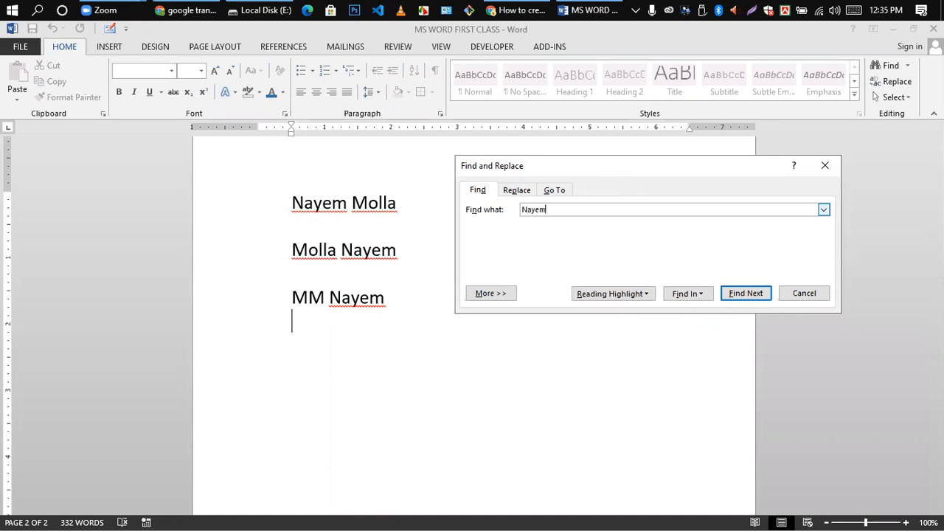
left_click(744, 293)
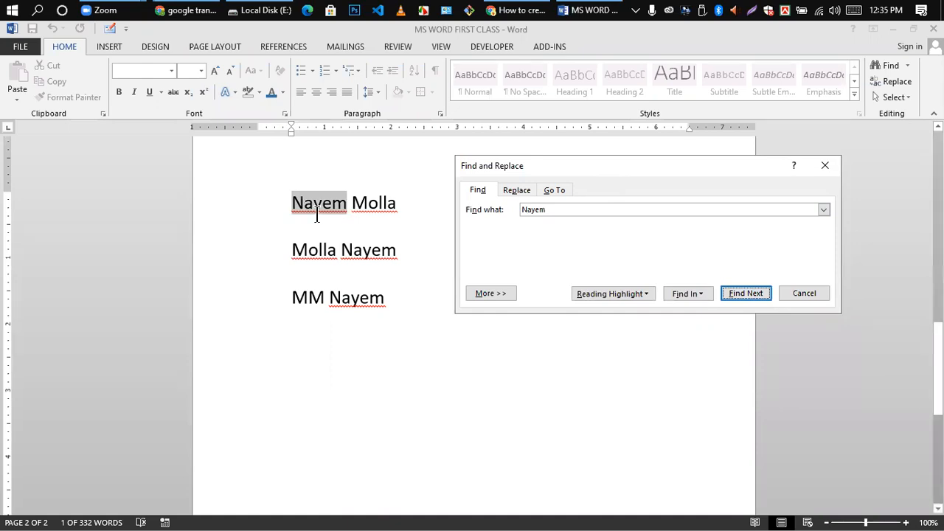
left_click(534, 211)
left_click(742, 293)
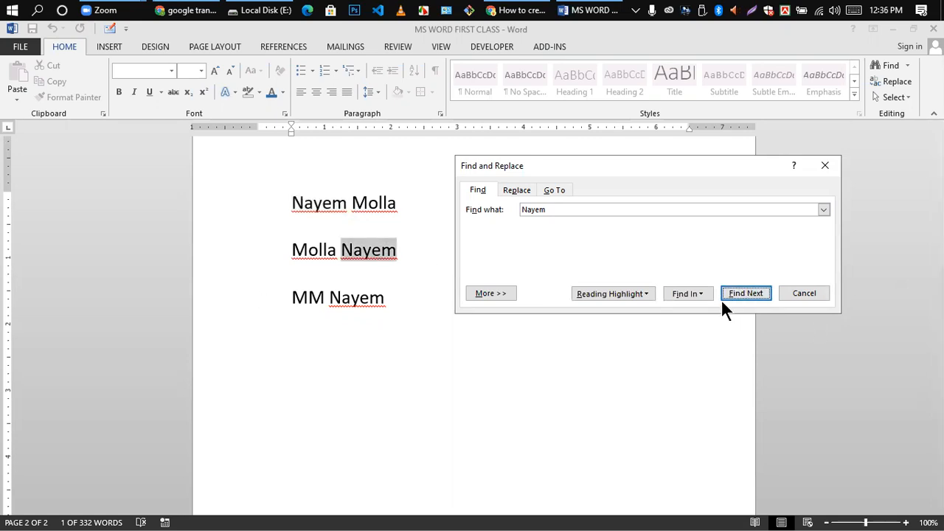
left_click(746, 292)
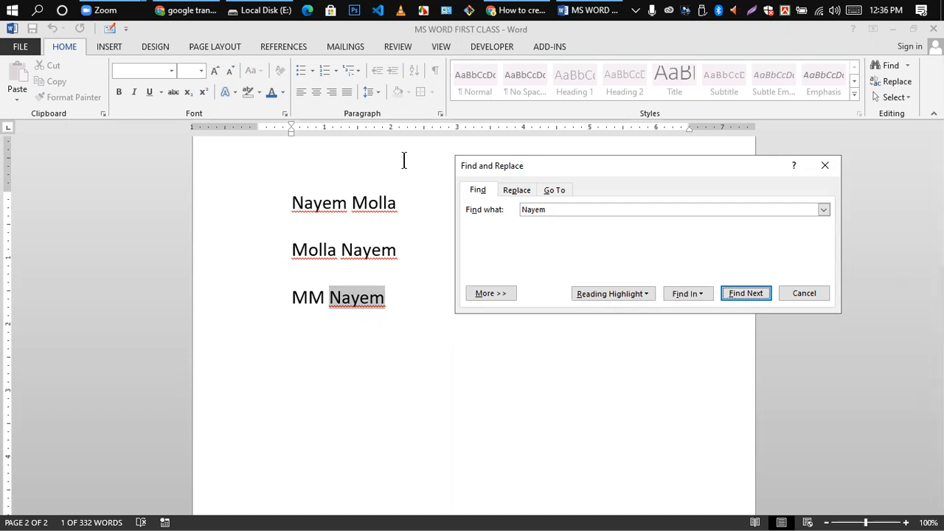
- Reopen the Find and Replace dialog on its Replace tab
left_click(517, 191)
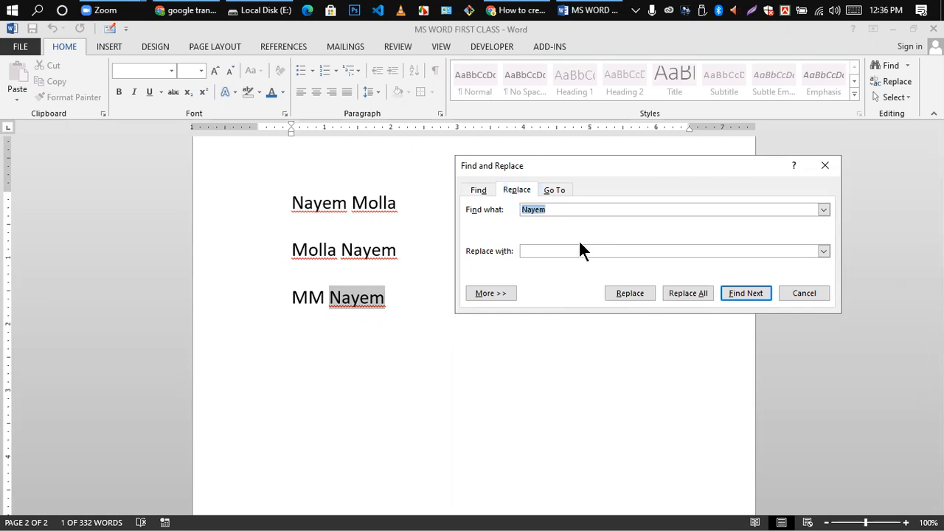
left_click(825, 165)
left_click(895, 82)
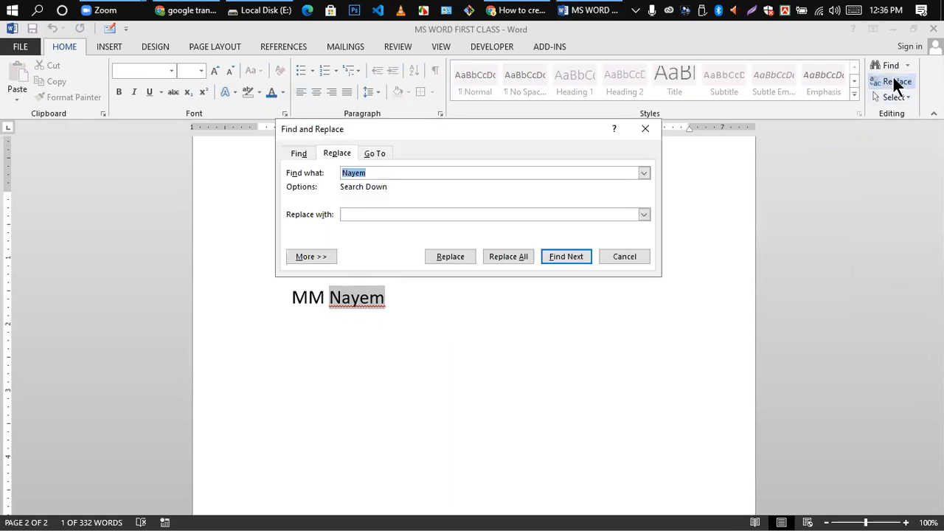
left_click(645, 130)
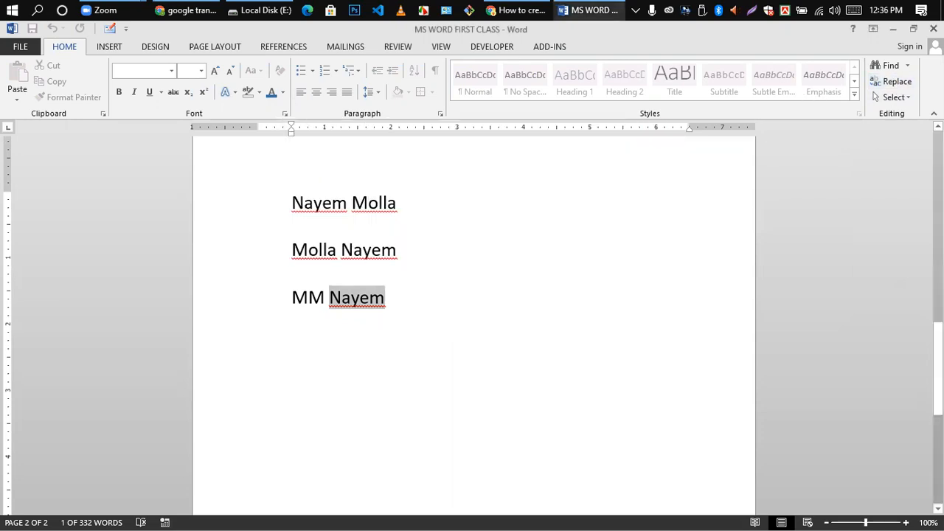
left_click(907, 66)
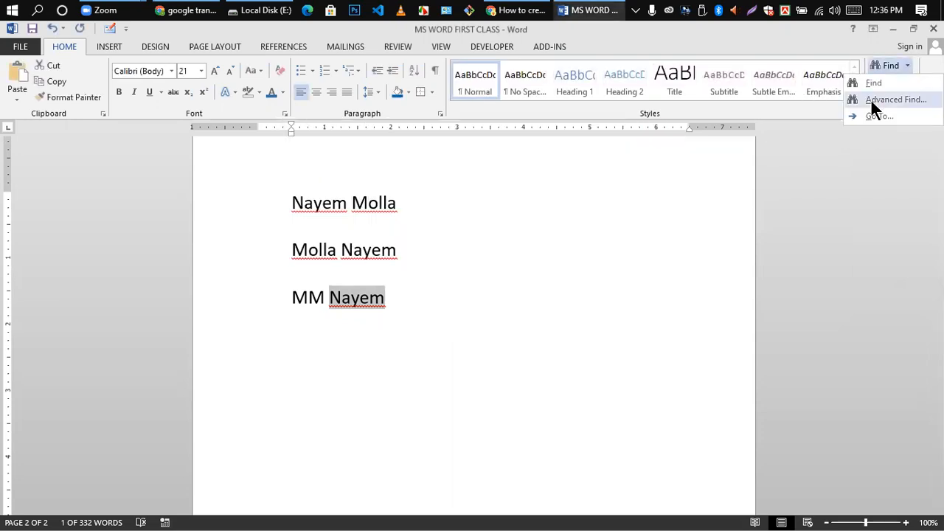
left_click(874, 99)
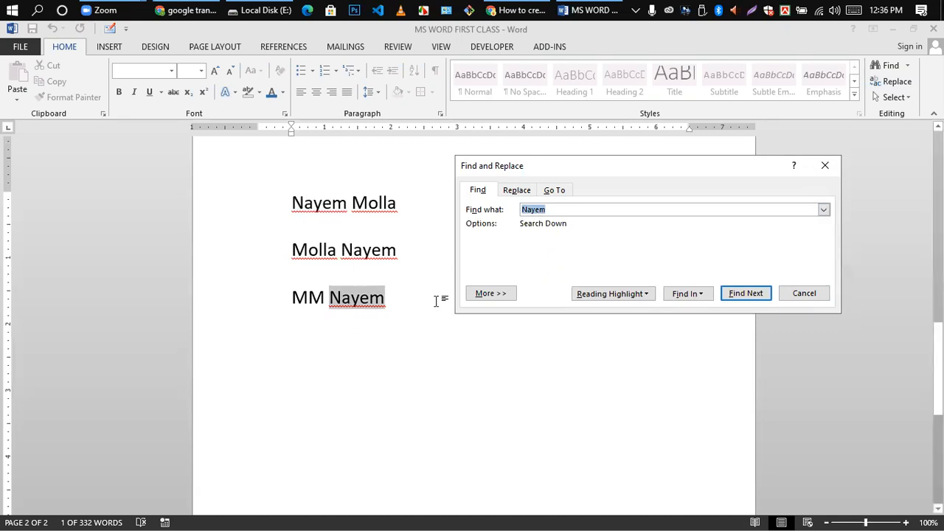
left_click(517, 190)
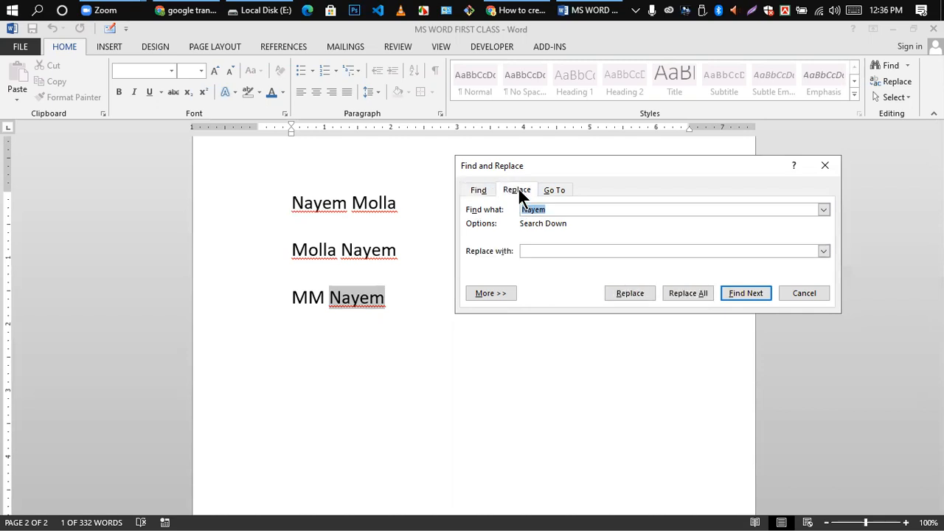
- Enter a different name as the replacement and replace all occurrences, 2 replacements made
left_click(567, 251)
type("Rakib")
left_click(627, 294)
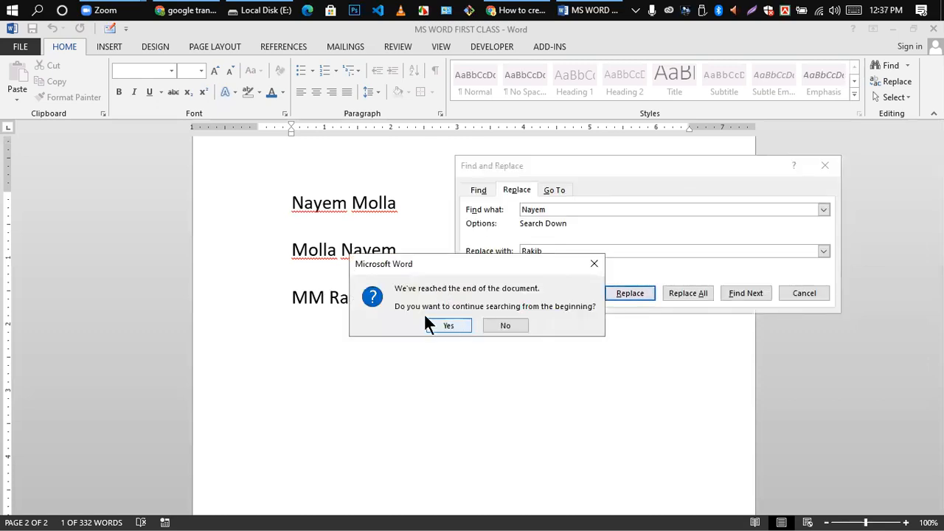
left_click(447, 325)
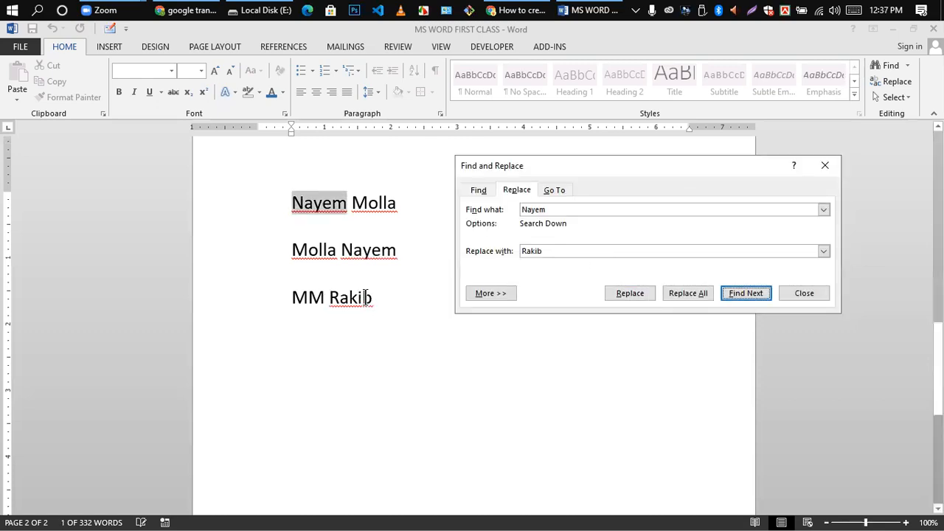
left_click(678, 289)
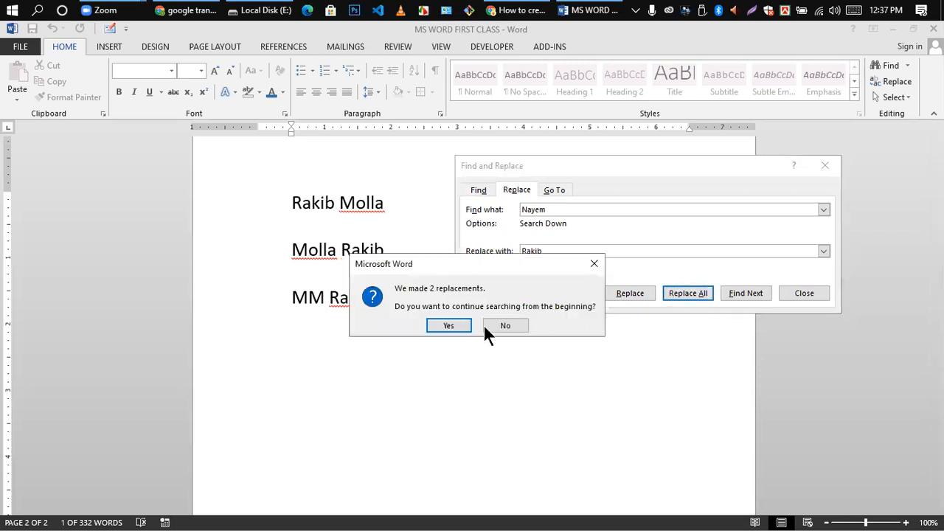
left_click(448, 325)
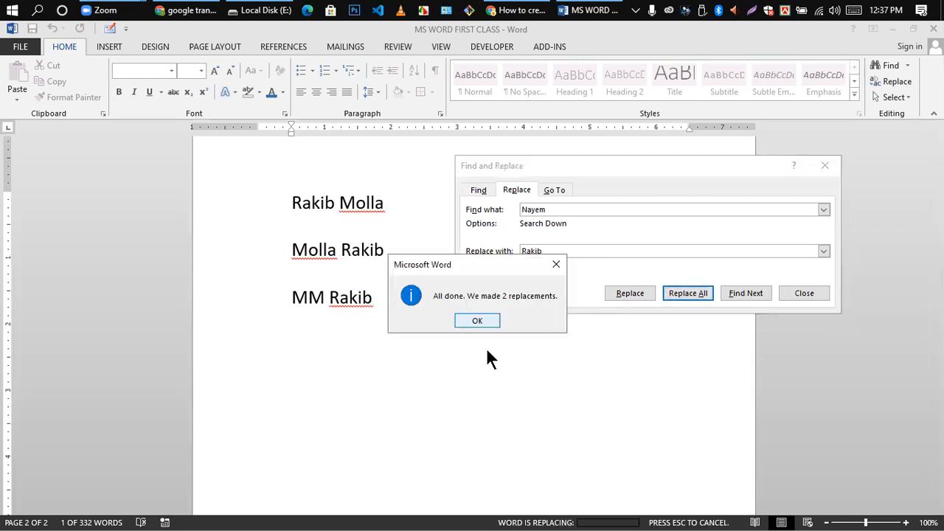
left_click(491, 317)
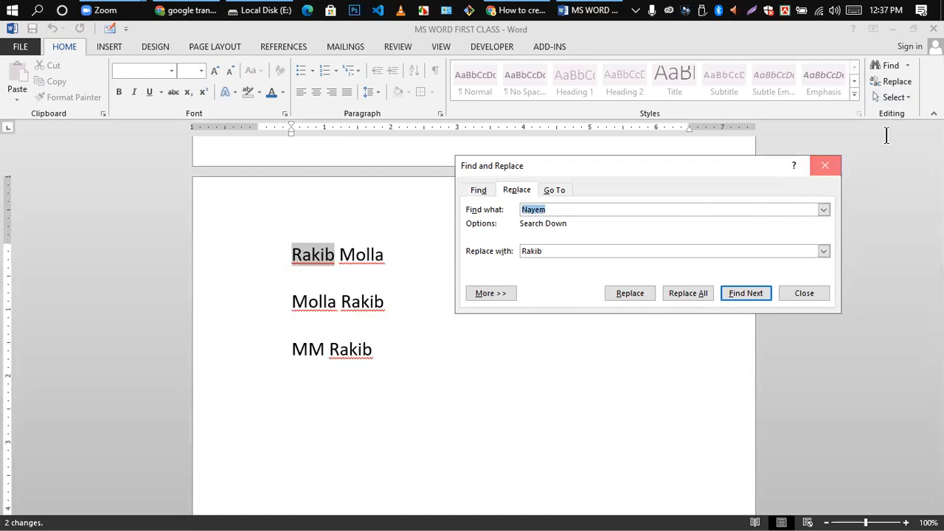
- Close the Find and Replace dialog and clear the selection on page 2
left_click(825, 167)
left_click(909, 98)
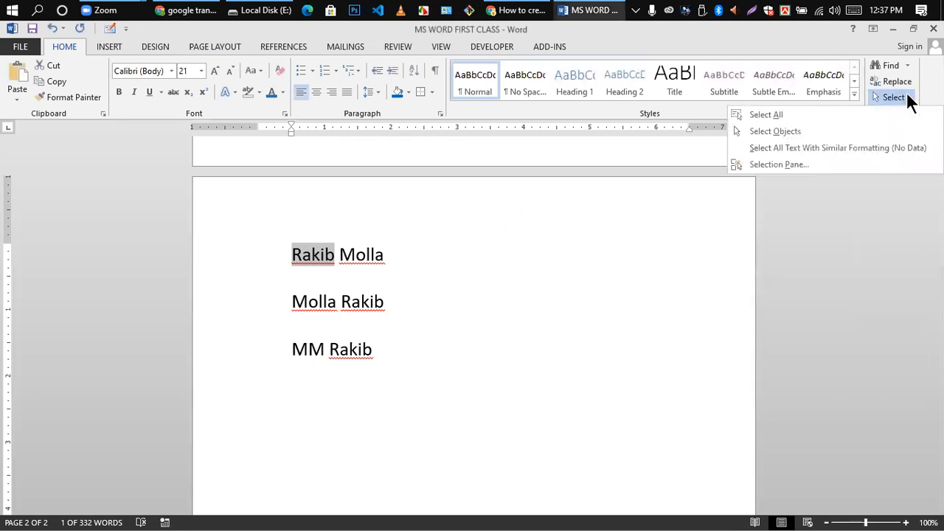
left_click(877, 219)
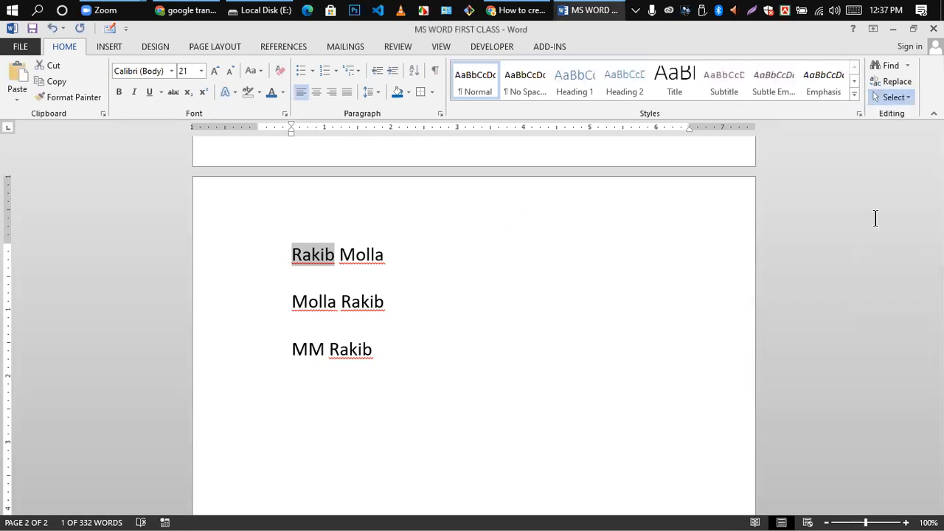
left_click(284, 253)
key("shift+Down")
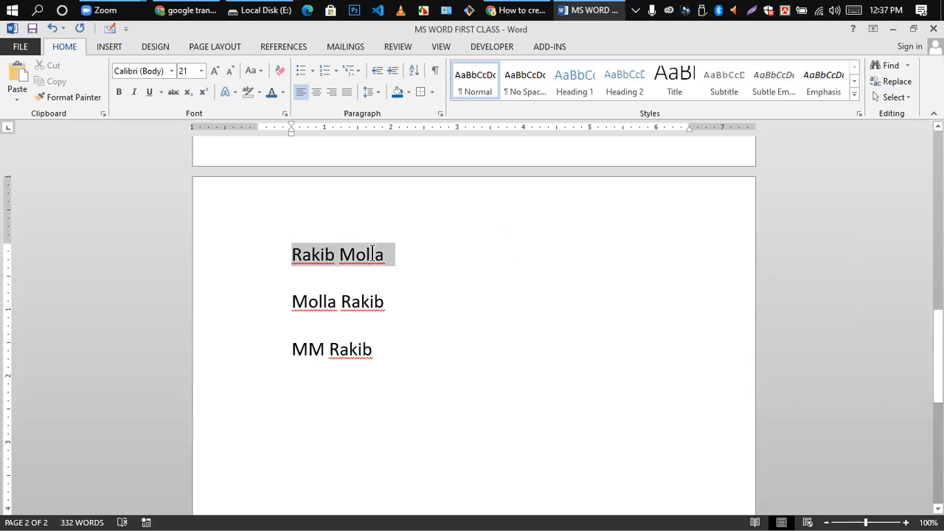
left_click(337, 265)
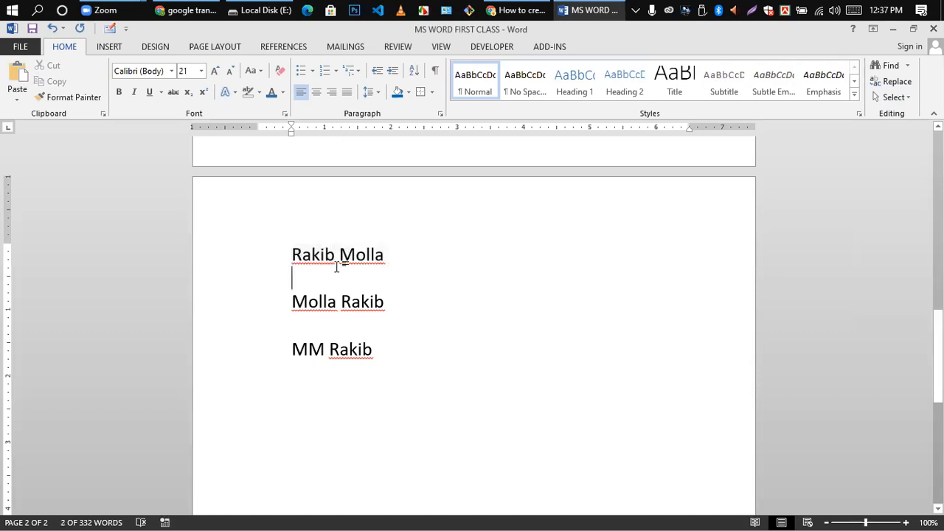
left_click(293, 257)
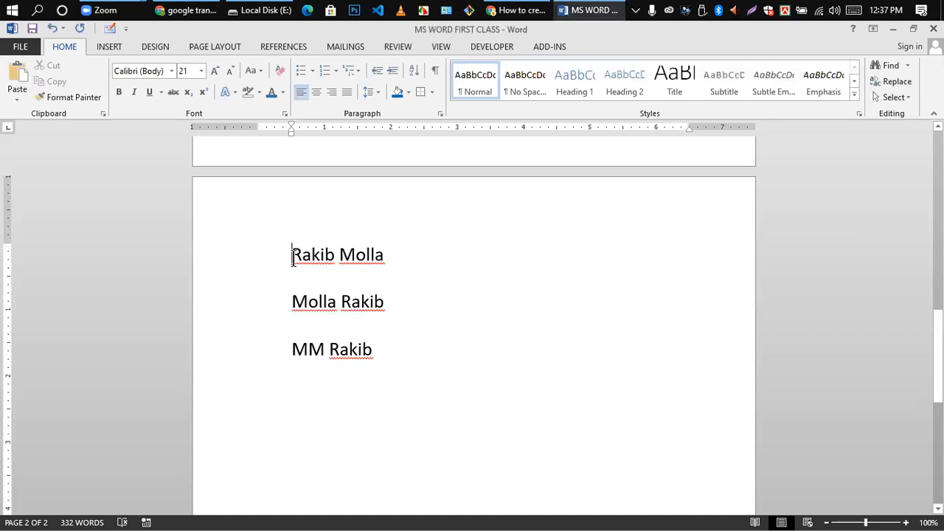
left_click_drag(292, 257, 390, 252)
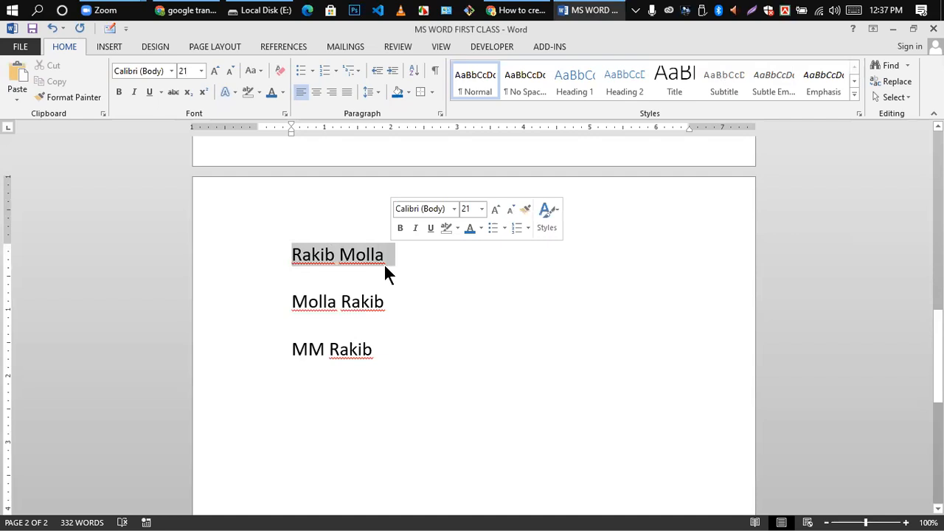
left_click(388, 254)
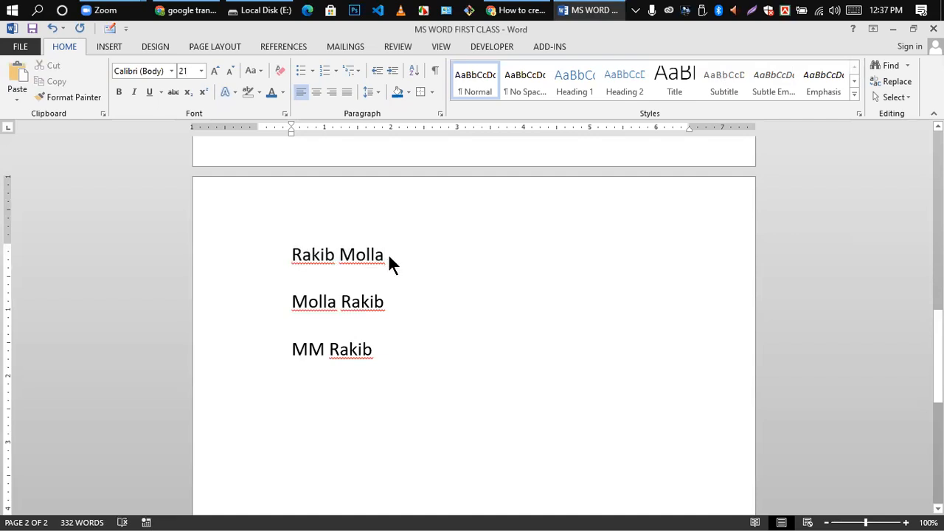
scroll(388, 253, "up", 10)
scroll(391, 253, "down", 5)
scroll(391, 253, "up", 5)
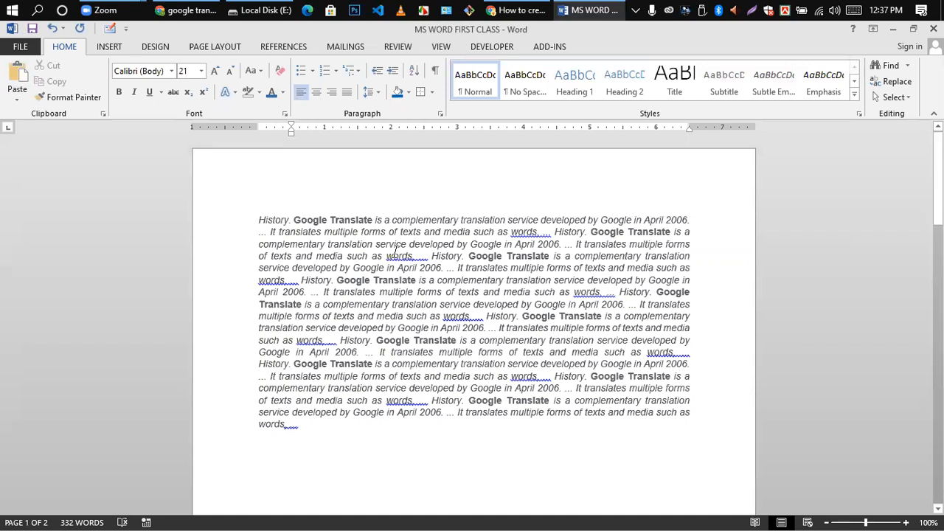
- Select the whole document, then the paragraph's first four lines, and scroll through the text
key("ctrl+a")
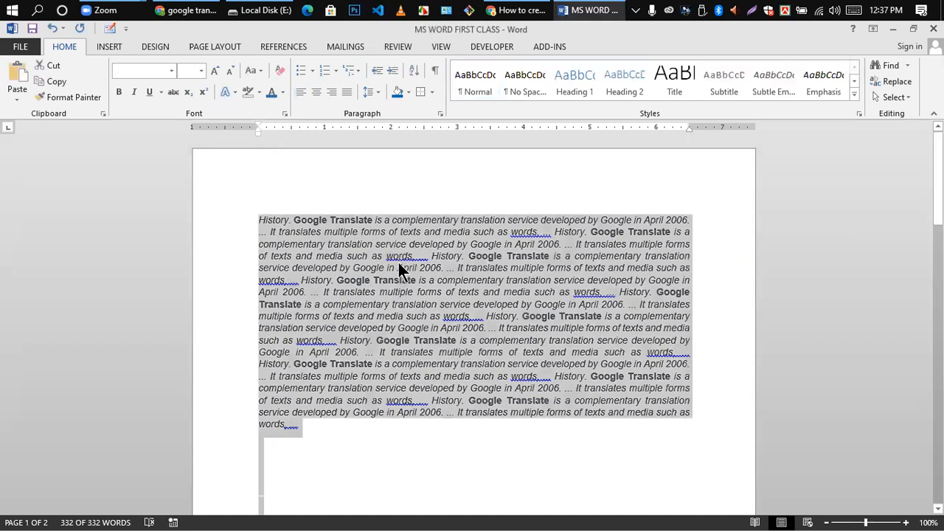
scroll(412, 354, "down", 4)
left_click(416, 355)
scroll(416, 354, "up", 4)
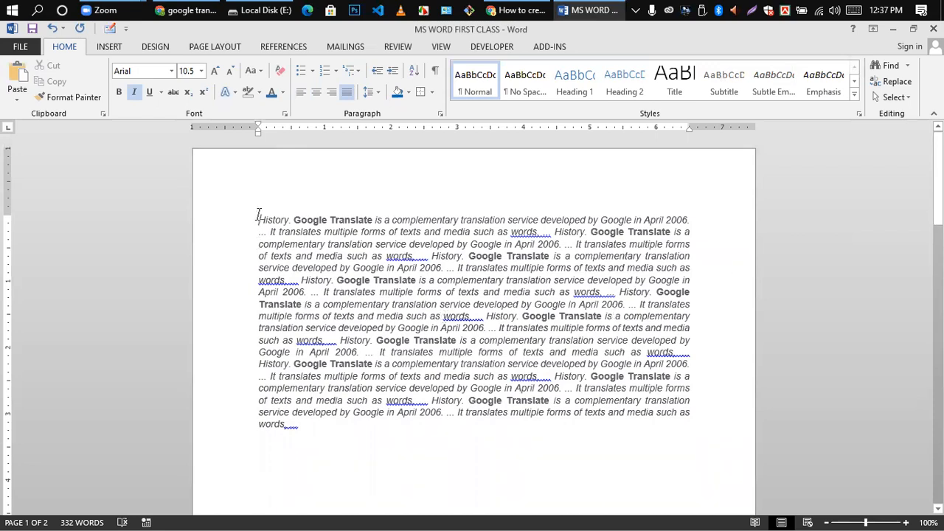
left_click_drag(258, 214, 552, 256)
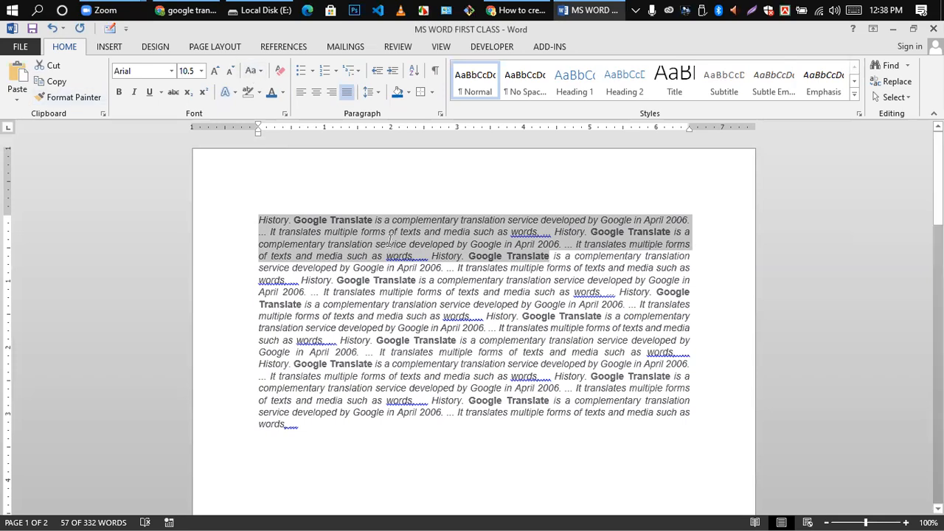
scroll(476, 302, "down", 10)
scroll(456, 313, "down", 3)
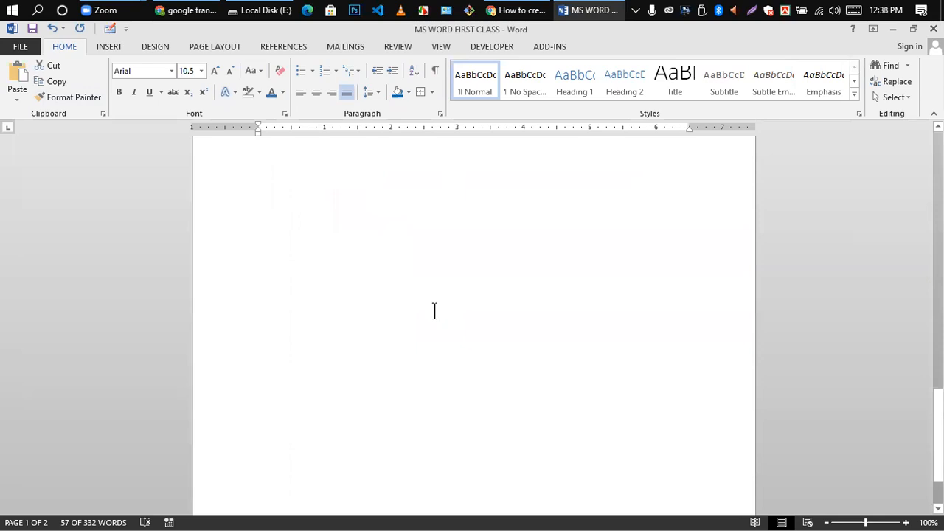
scroll(428, 288, "up", 2)
scroll(565, 447, "down", 4)
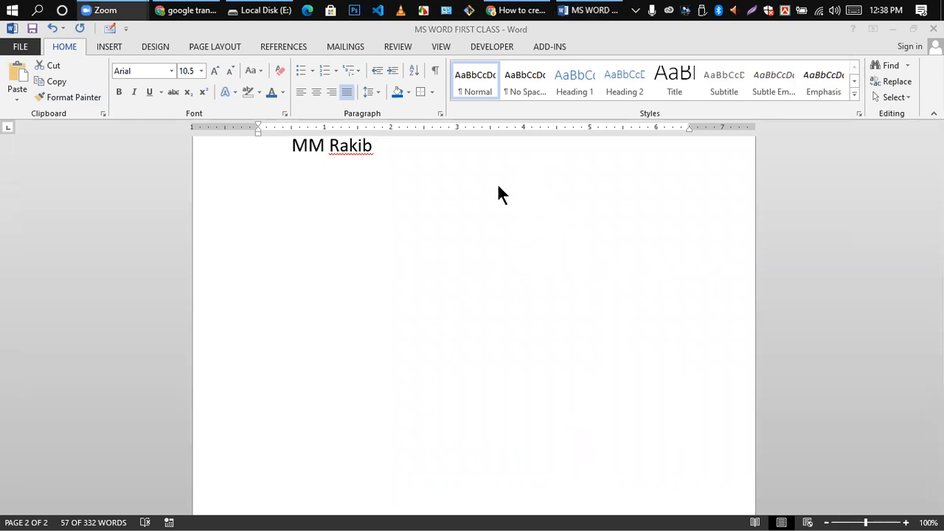
scroll(419, 261, "up", 10)
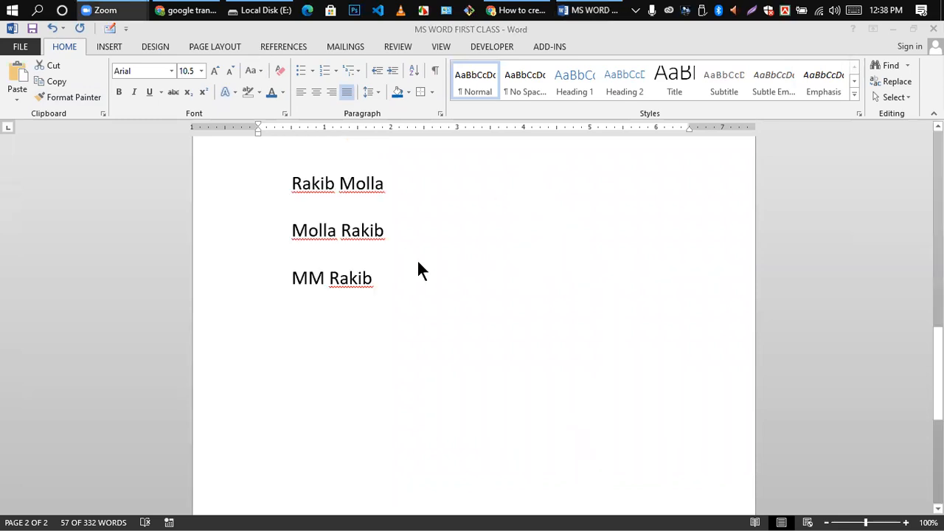
scroll(418, 260, "up", 6)
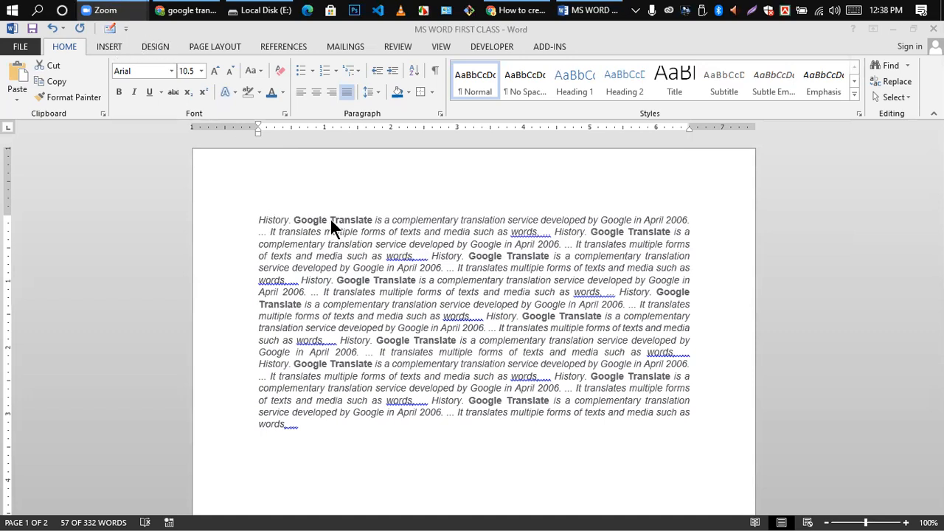
left_click(330, 192)
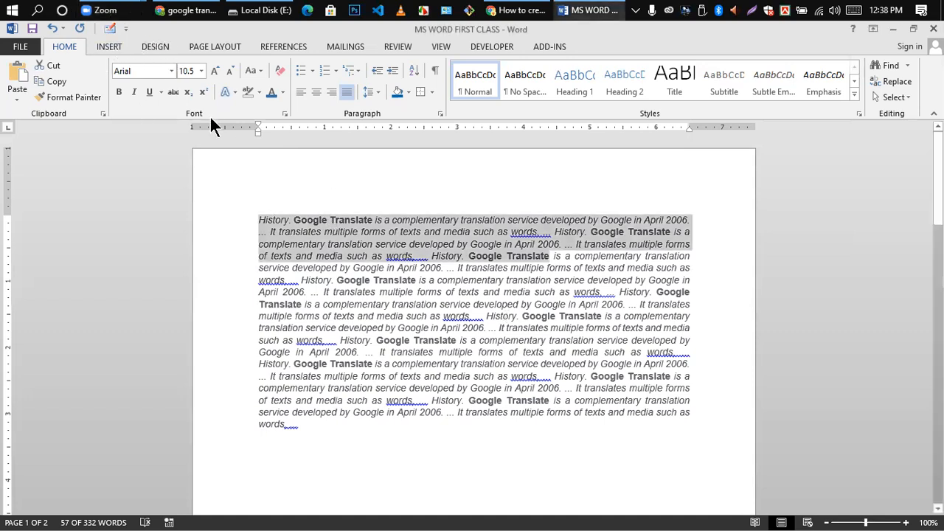
left_click(108, 46)
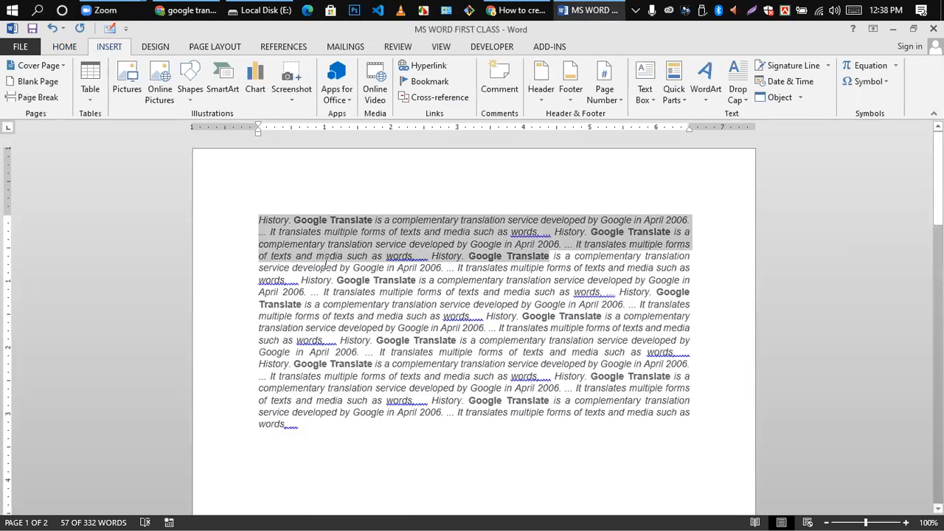
- Select all and delete the document's text, leaving one blank page
scroll(408, 322, "down", 6)
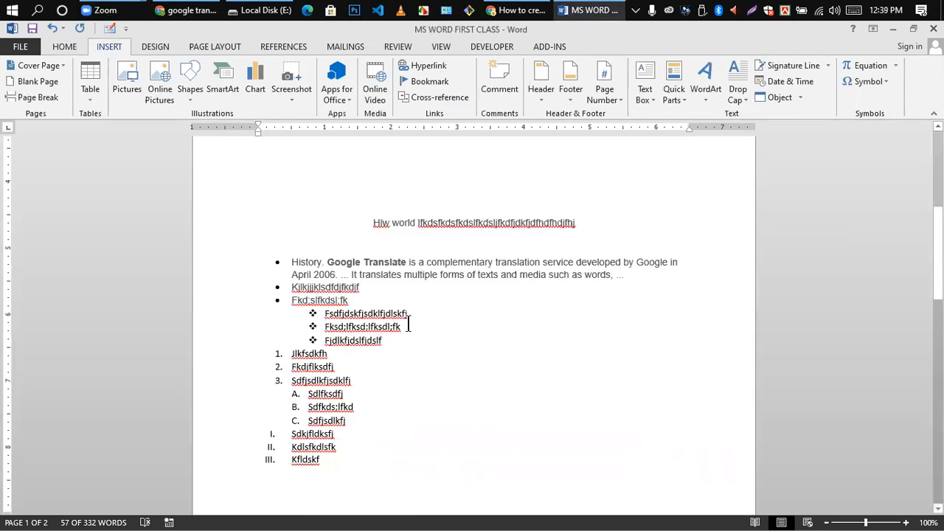
key("ctrl+a")
key("Delete")
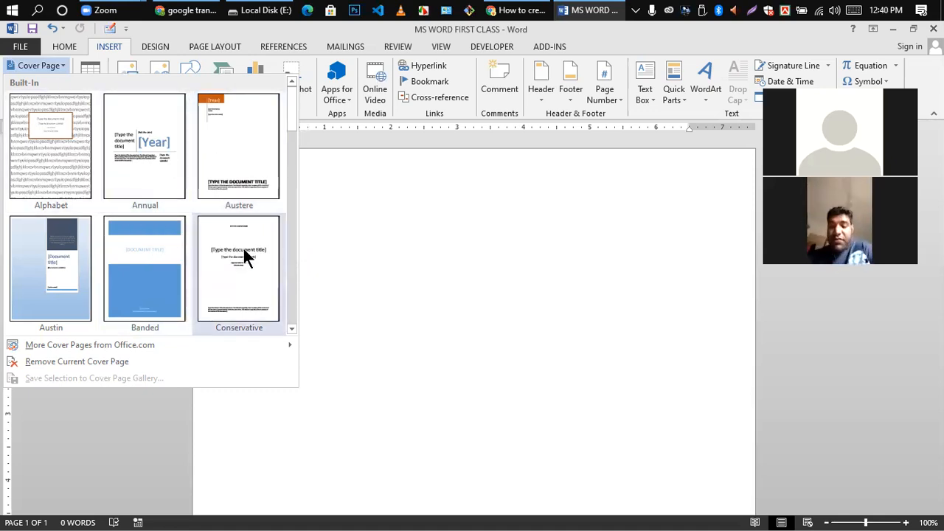
- Insert the Annual cover page and scroll through it
left_click(155, 118)
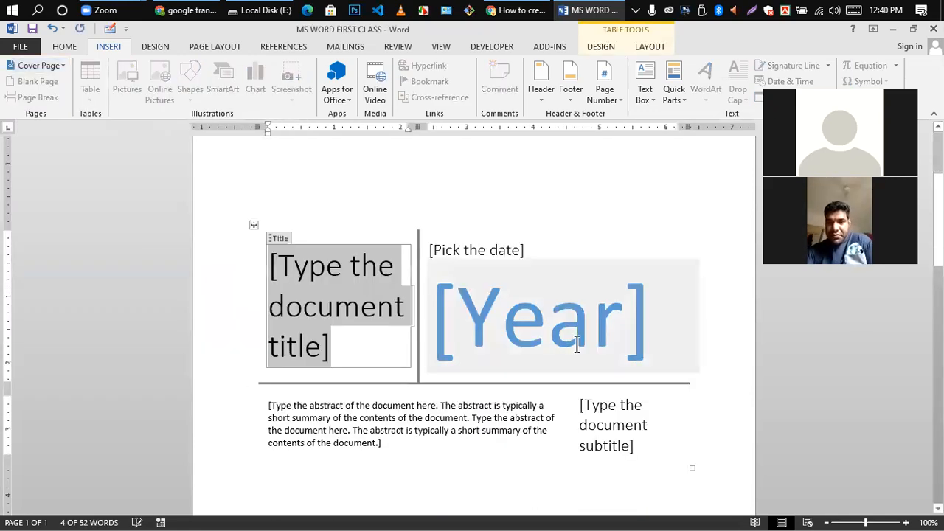
scroll(575, 342, "down", 5)
scroll(565, 329, "up", 3)
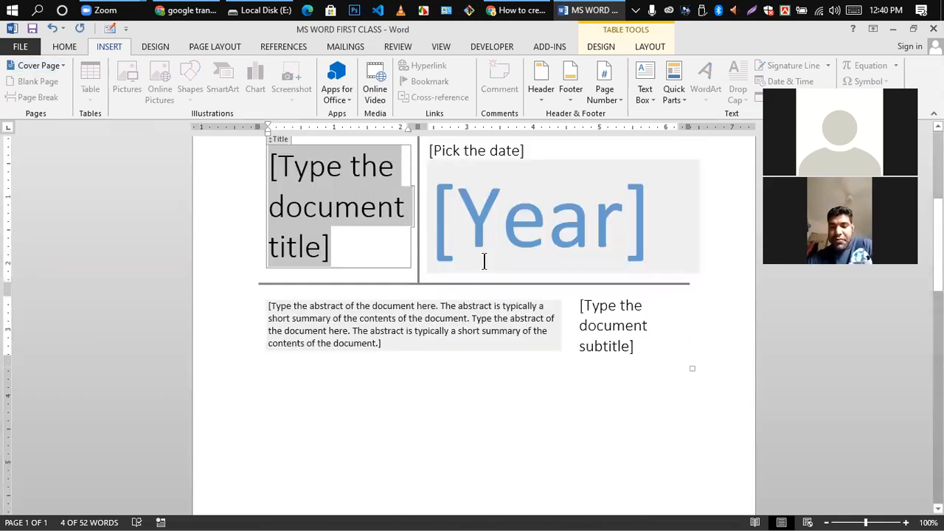
scroll(484, 261, "up", 5)
scroll(480, 264, "down", 7)
scroll(472, 237, "up", 3)
scroll(458, 258, "down", 10)
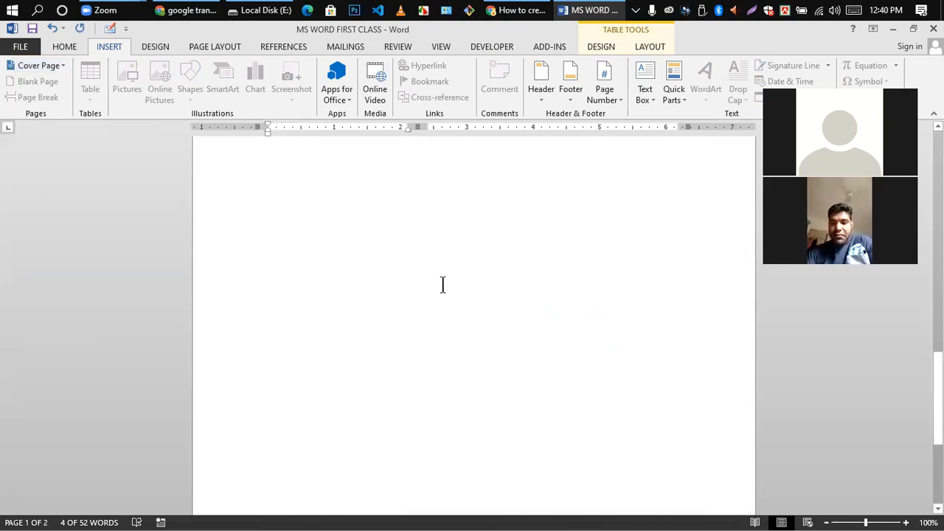
scroll(409, 277, "up", 8)
scroll(409, 282, "down", 4)
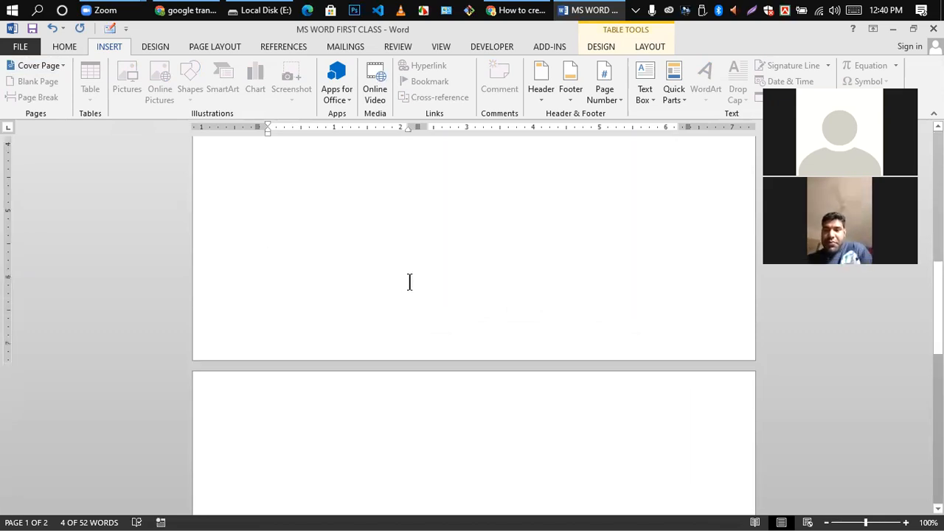
scroll(409, 288, "down", 3)
scroll(416, 299, "up", 6)
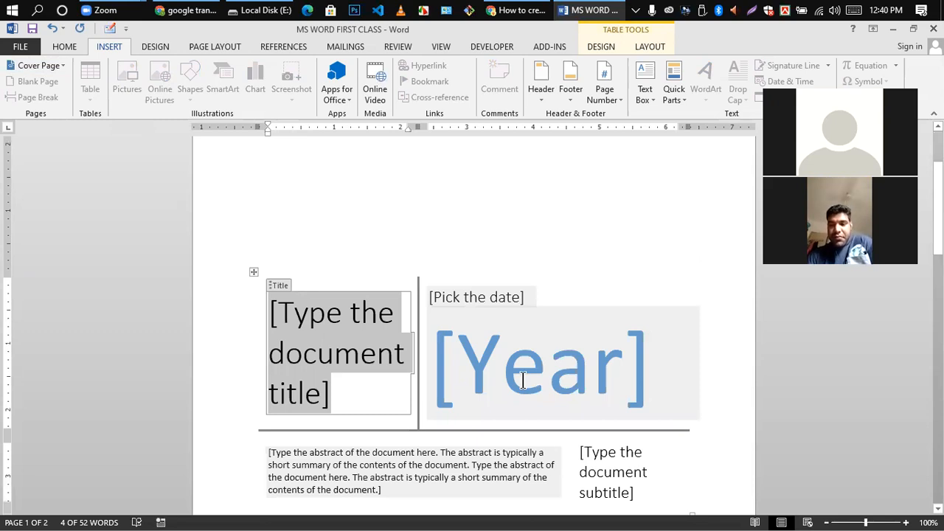
scroll(531, 354, "down", 1)
- Select the Year and Pick the date placeholders, then scroll down the cover page
left_click(541, 321)
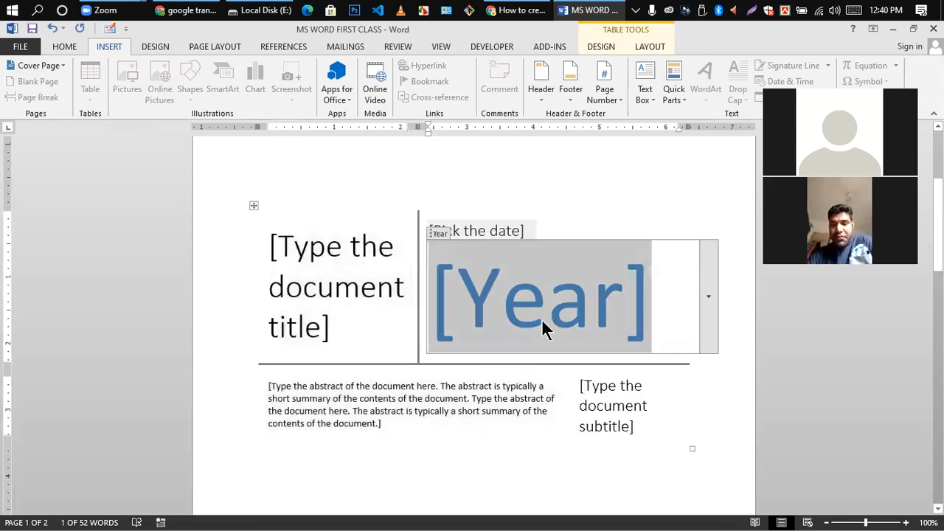
left_click(502, 233)
scroll(325, 221, "down", 1)
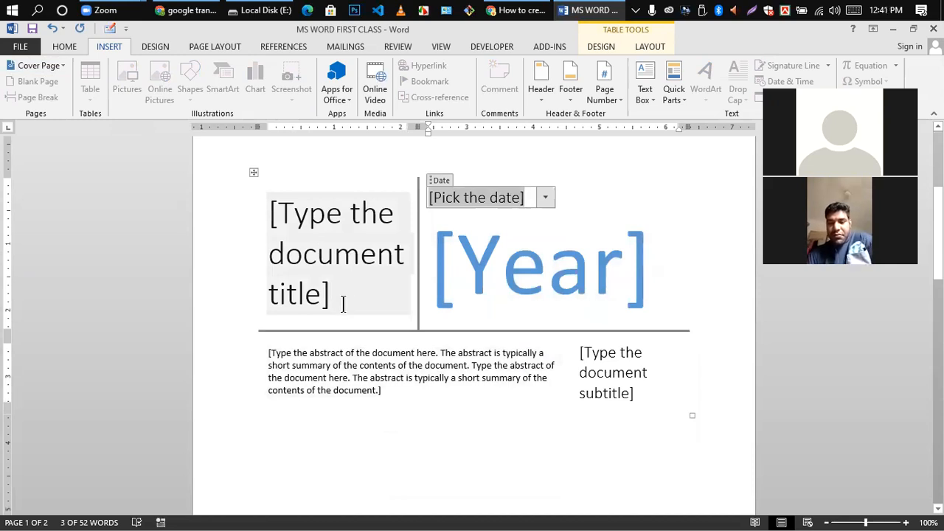
scroll(363, 316, "down", 2)
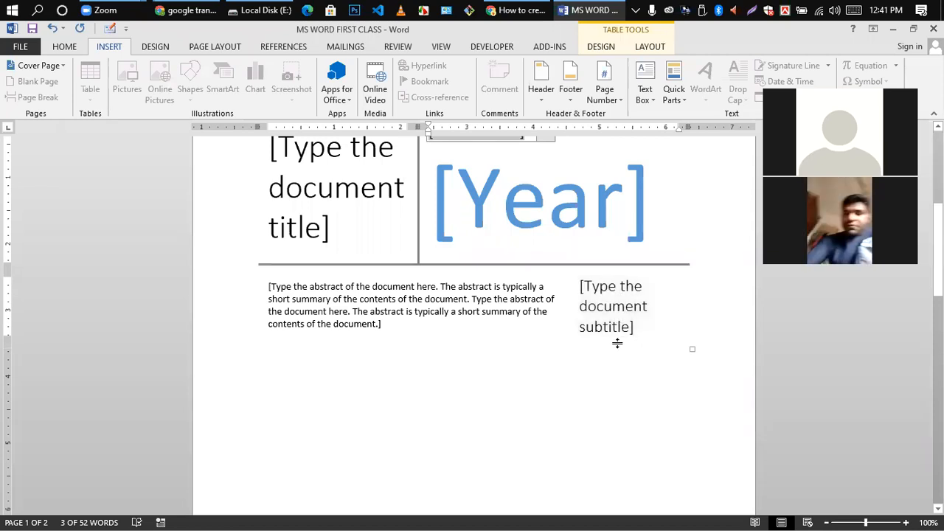
scroll(609, 346, "down", 4)
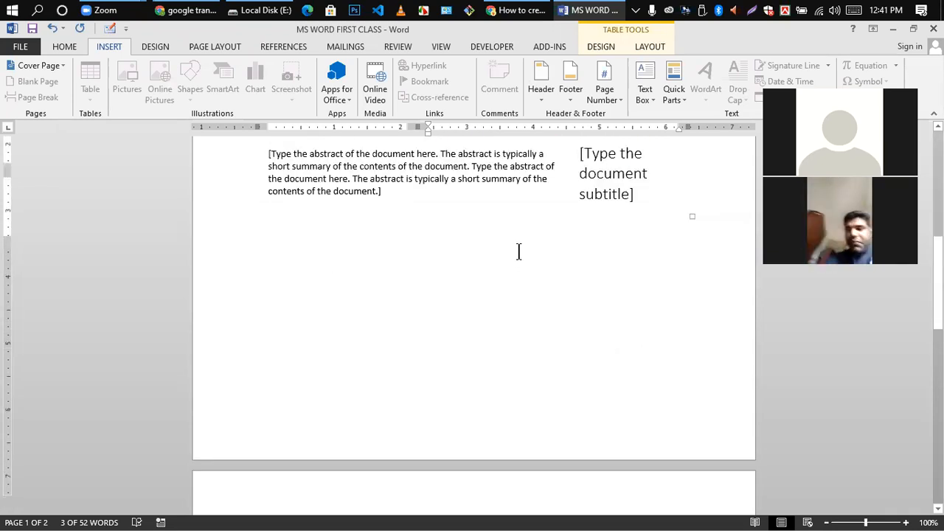
scroll(550, 298, "up", 10)
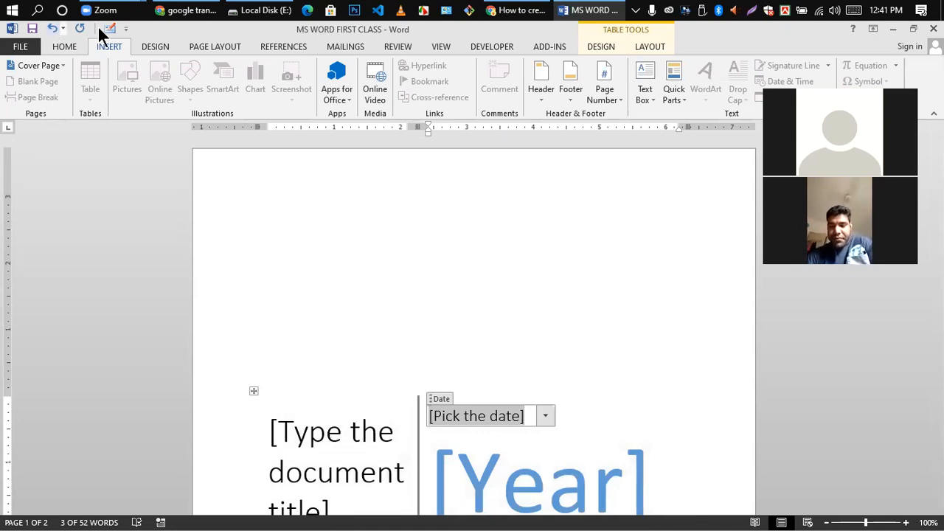
- Undo the cover page, type 'jdksjfldksjfdsjfdkljf' and add several empty lines below it
left_click(52, 28)
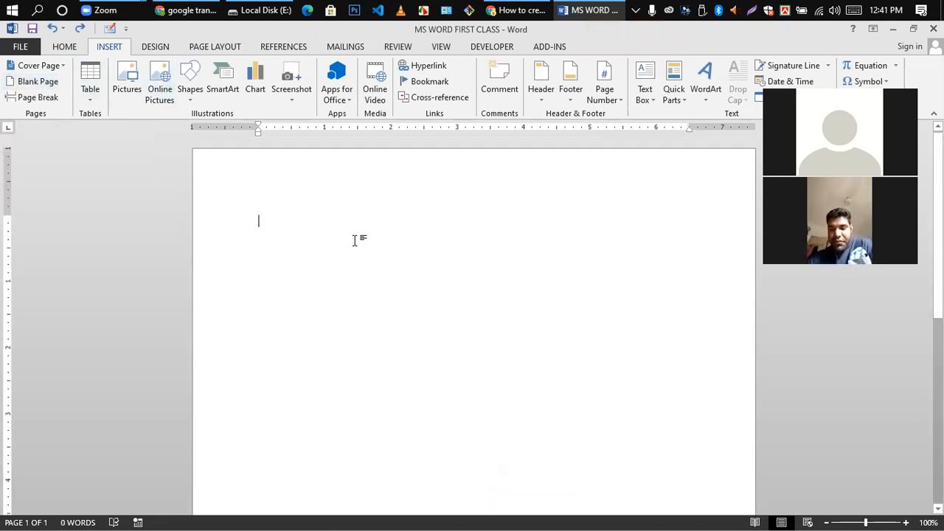
type("jdksjfldksjfdsjfdkljf")
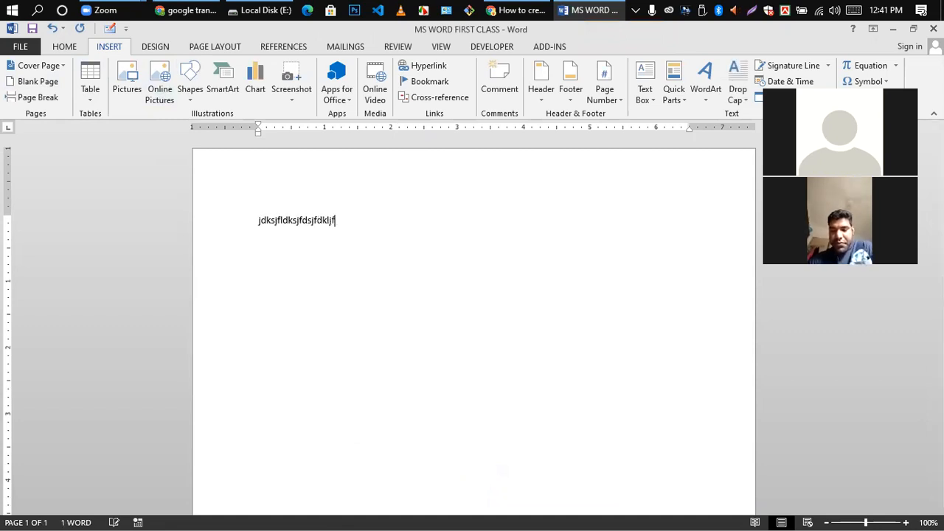
scroll(392, 354, "down", 2)
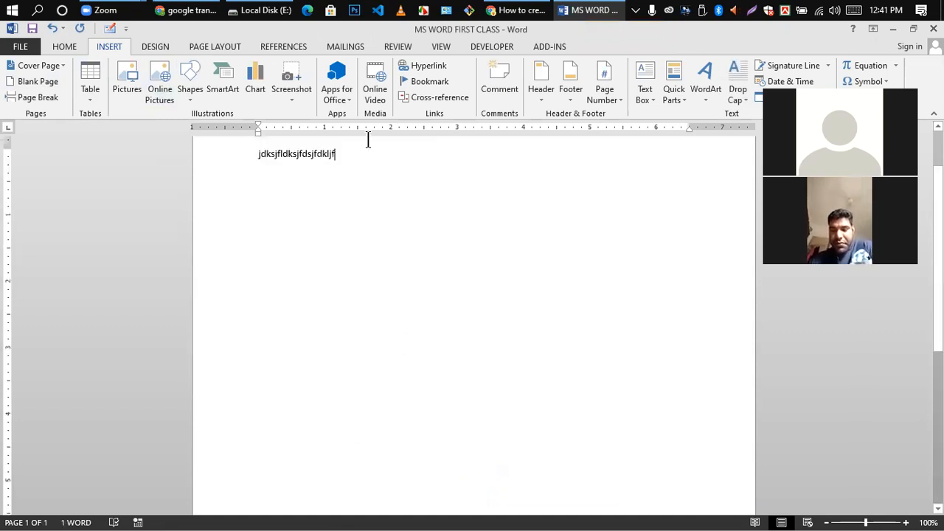
key("Return")
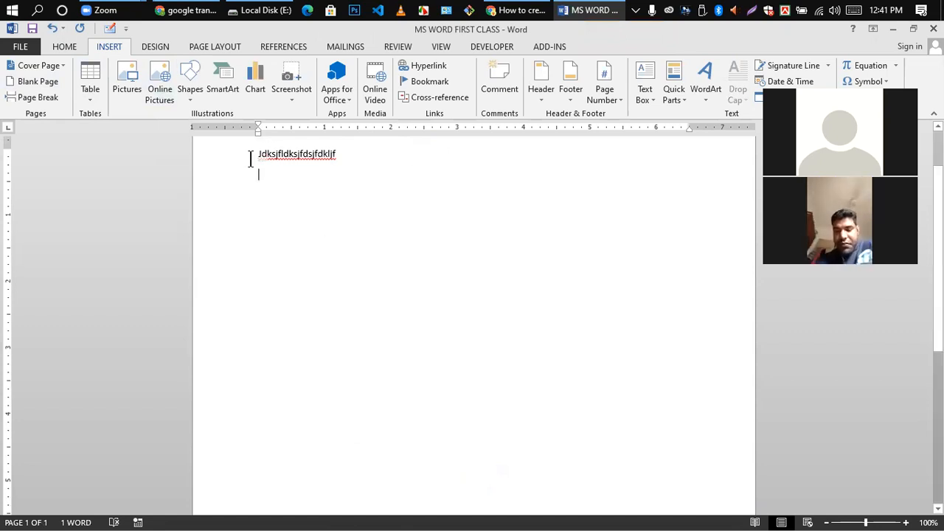
scroll(383, 179, "down", 2)
key("Return")
key("Return")
key("Return")
key("Return")
key("Return")
key("Return")
key("Return")
key("Return")
key("Return")
key("Return")
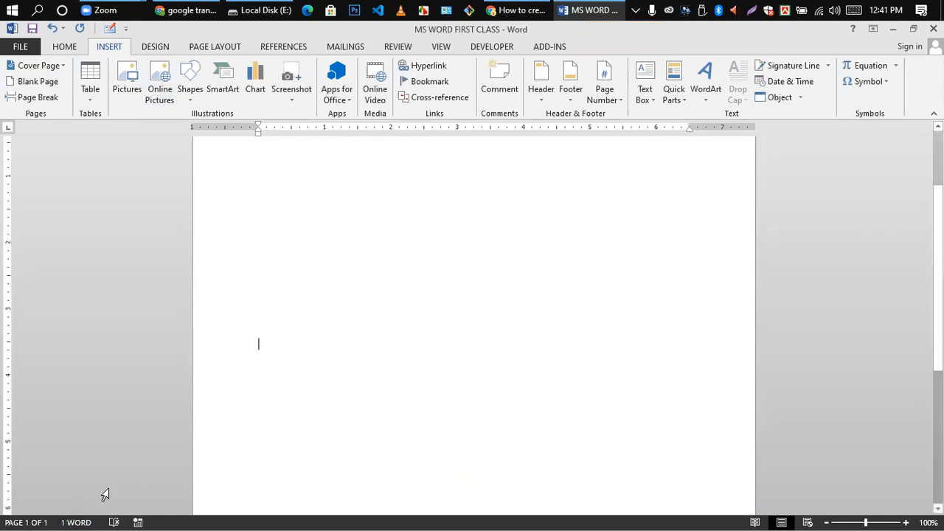
key("Return")
key("Return")
key("Return")
key("Return")
key("Return")
key("Return")
key("Return")
key("Return")
key("Return")
key("Return")
key("Return")
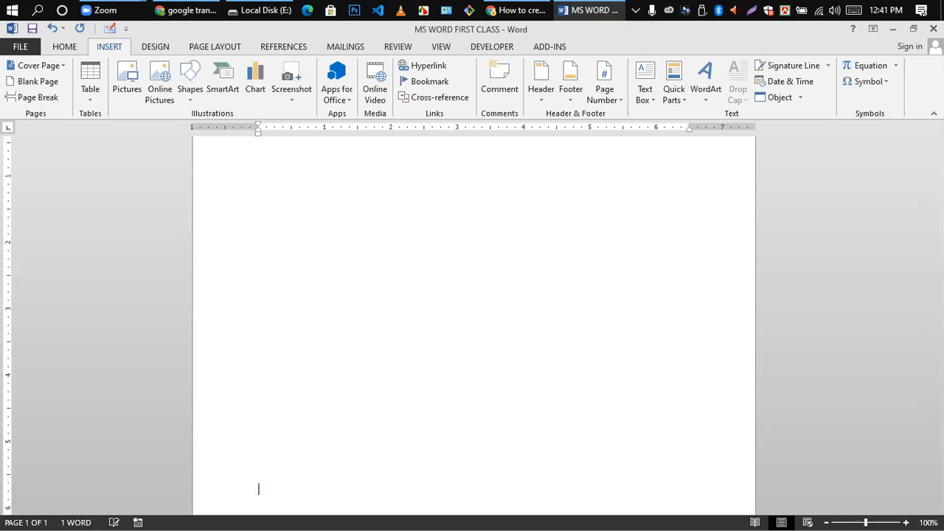
key("Return")
key("Return")
key("Return")
key("Return")
key("Return")
key("Return")
key("Return")
key("Return")
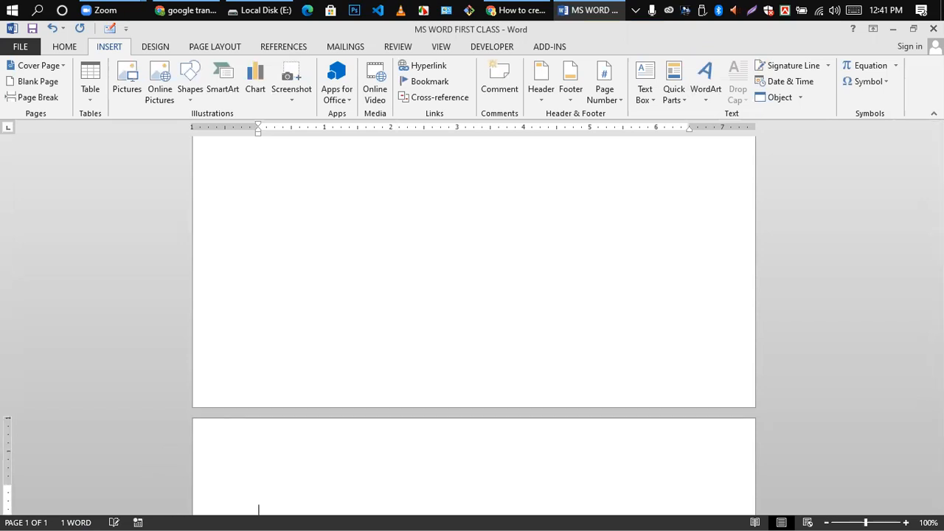
- Remove the extra page break so the document is a single page again
scroll(289, 343, "down", 4)
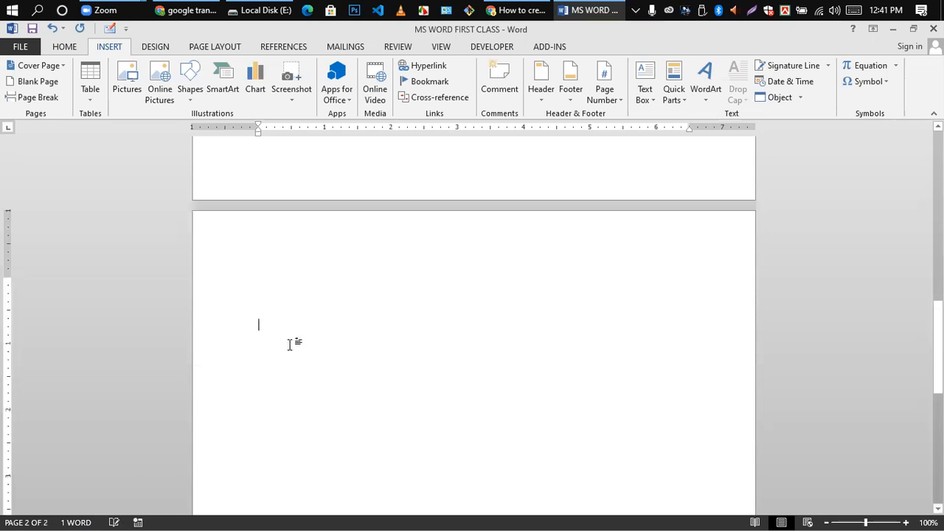
scroll(290, 344, "up", 3)
scroll(288, 415, "down", 1)
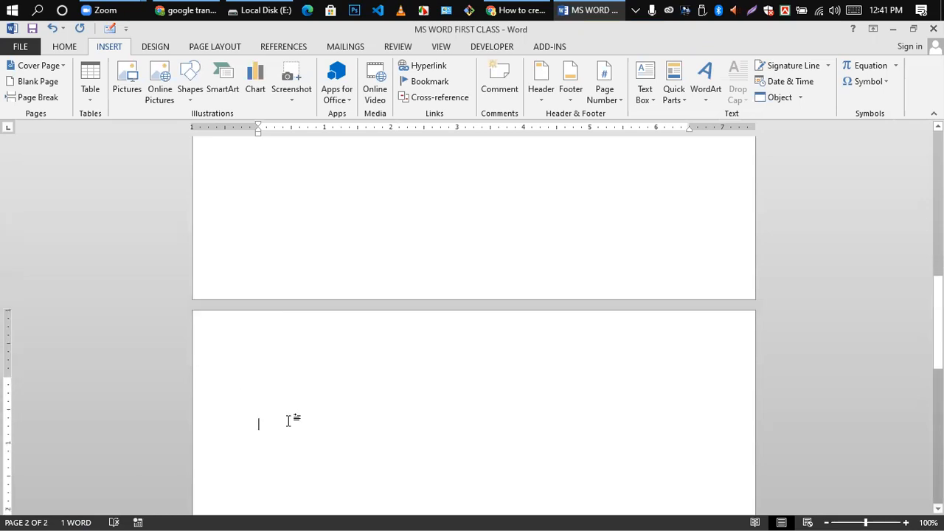
scroll(288, 421, "up", 3)
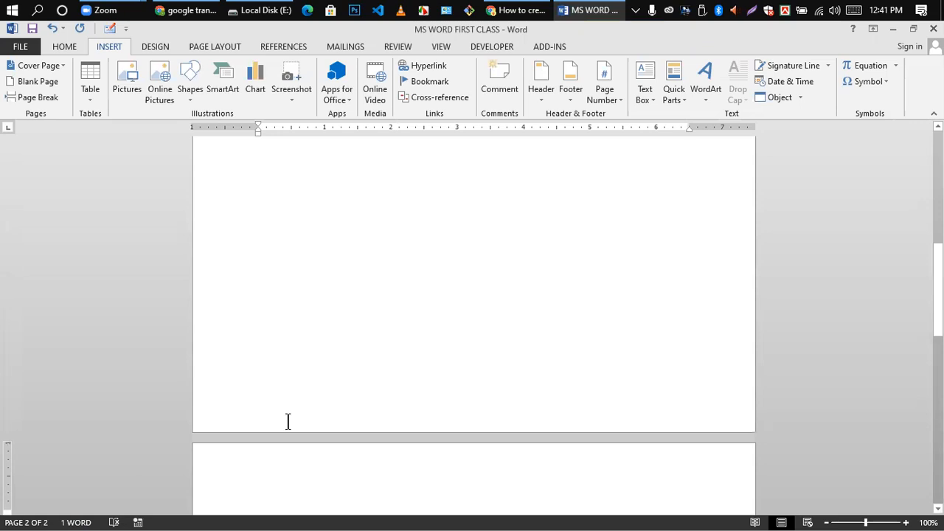
scroll(267, 459, "down", 3)
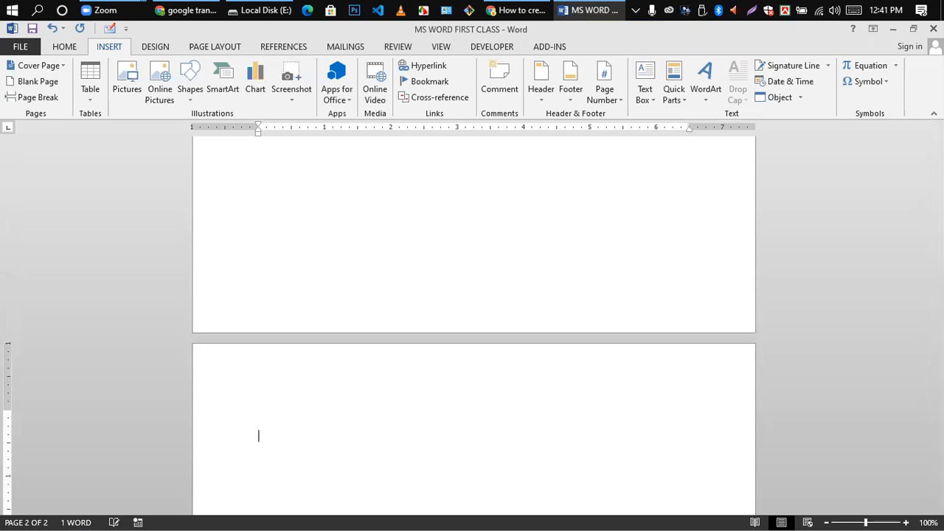
key("BackSpace")
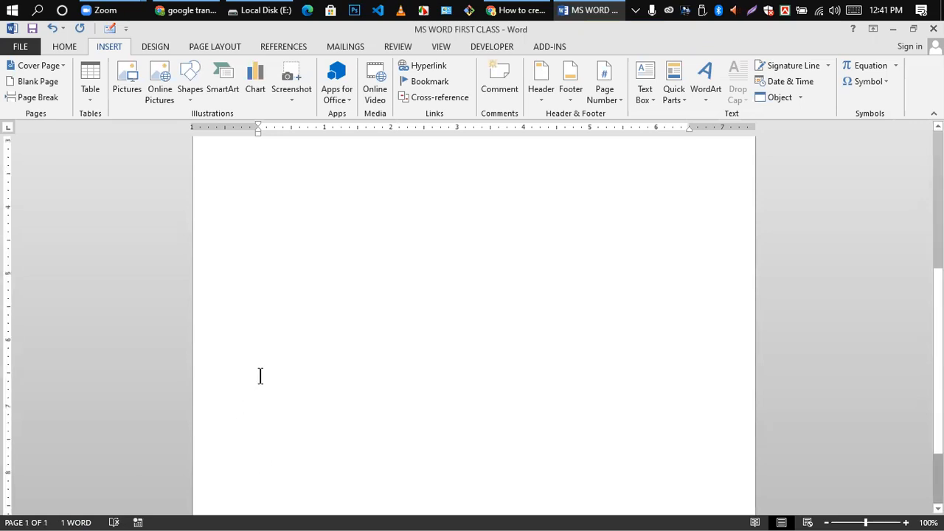
scroll(222, 332, "up", 3)
- Add two Blank Pages, a Ctrl+Enter break and a Page Break to reach five pages
left_click(30, 82)
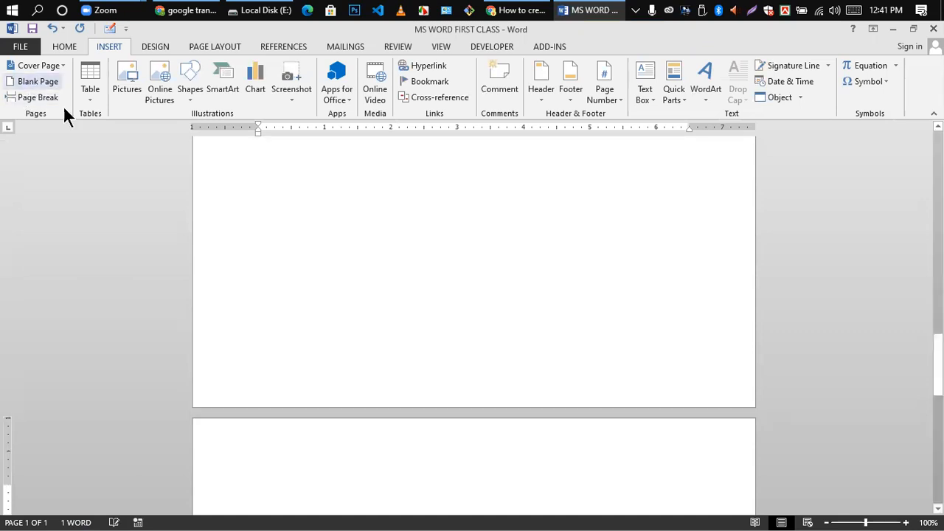
scroll(415, 333, "down", 5)
scroll(275, 381, "down", 11)
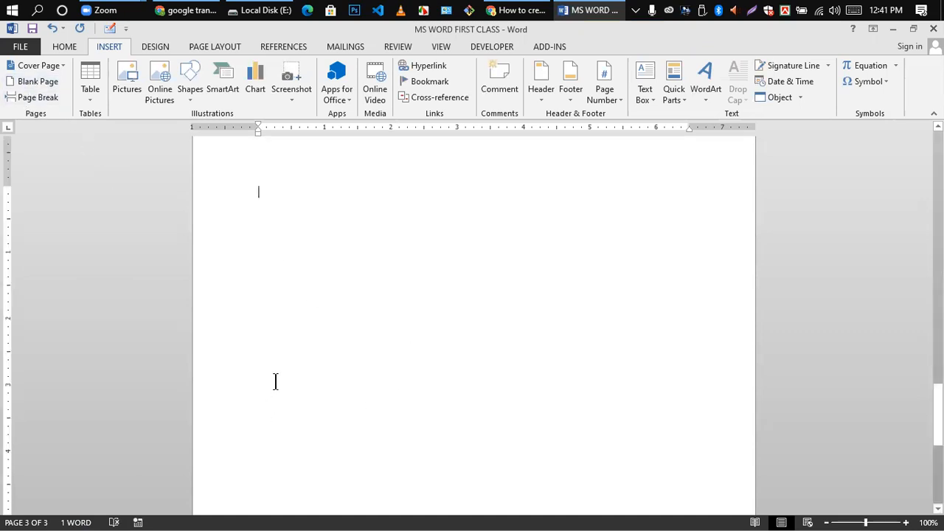
scroll(6, 123, "up", 2)
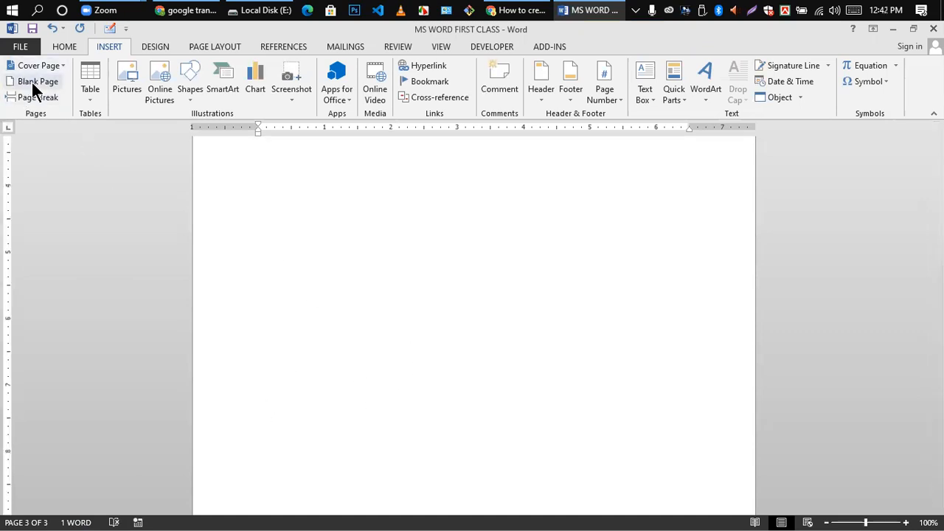
left_click(31, 84)
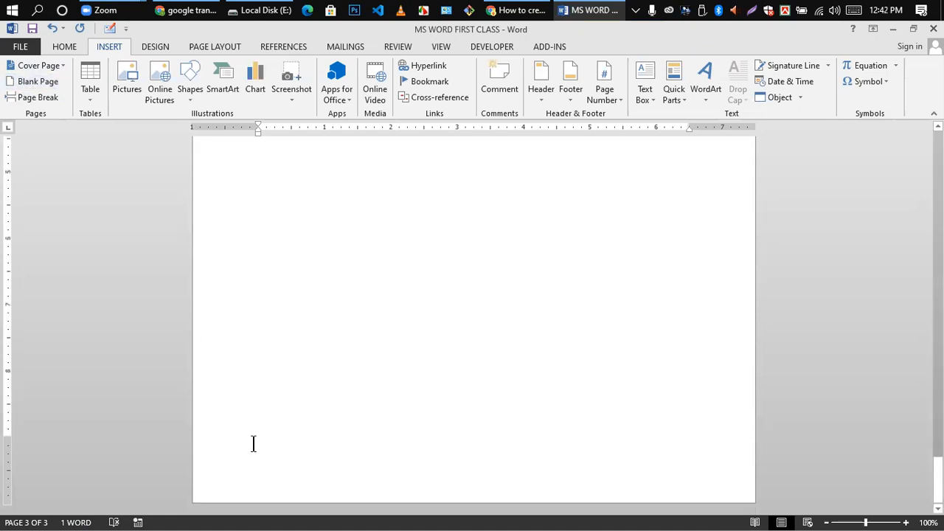
key("ctrl+Return")
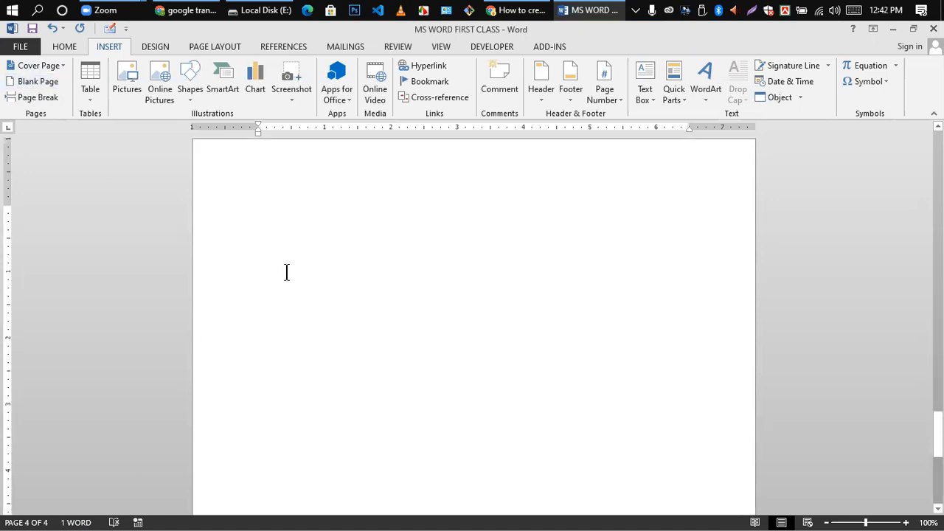
scroll(267, 253, "up", 2)
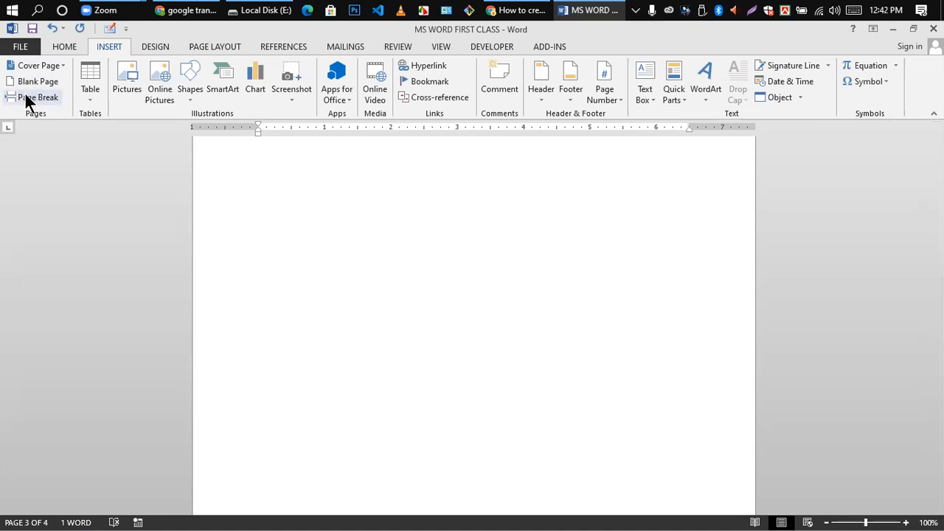
left_click(26, 97)
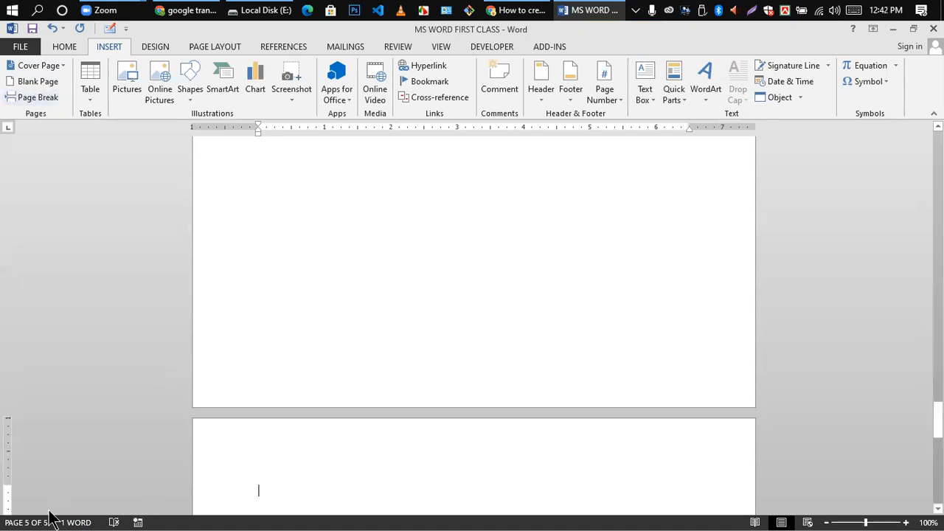
scroll(244, 314, "up", 3)
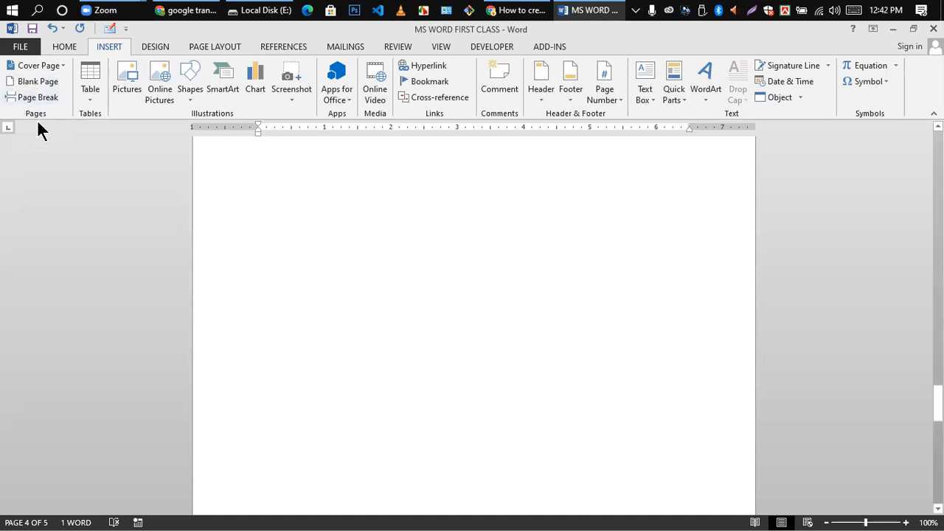
scroll(265, 266, "down", 6)
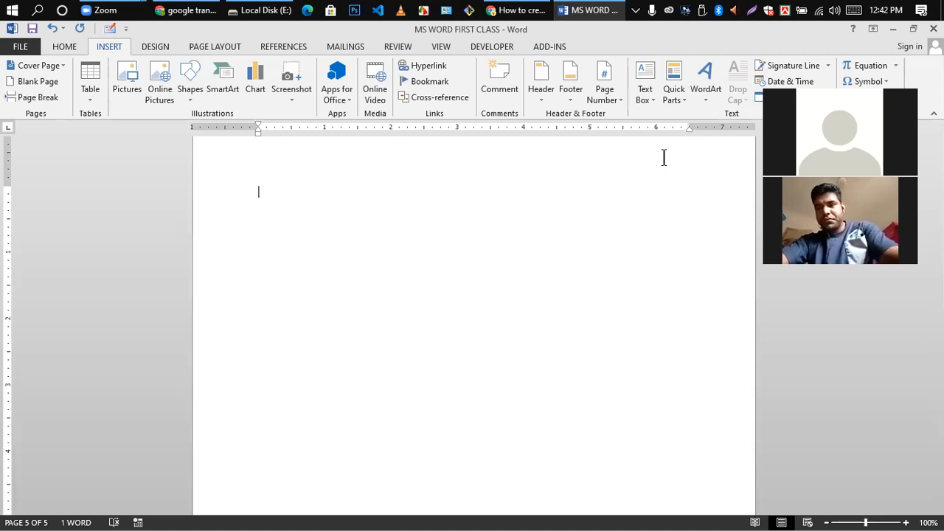
- Insert a table with 10 columns and 5 rows through the Insert Table dialog
left_click(90, 81)
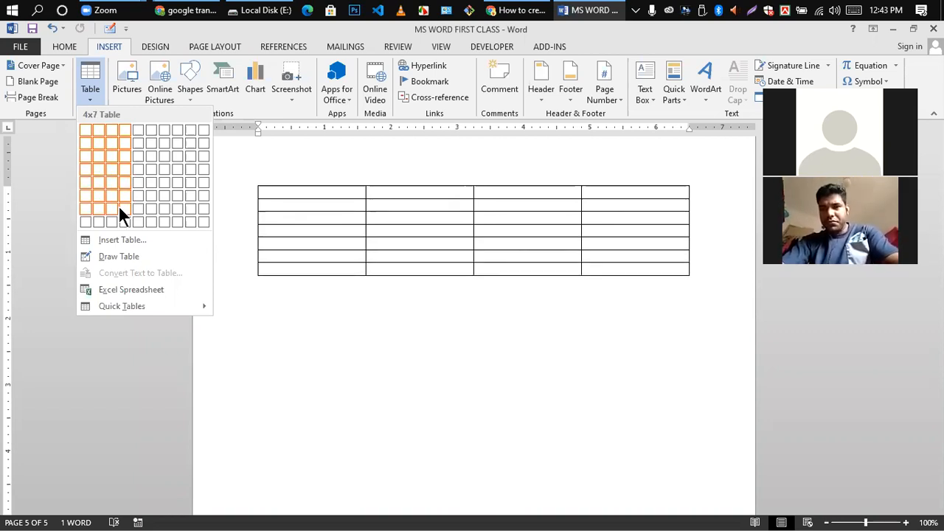
left_click(376, 336)
left_click(102, 75)
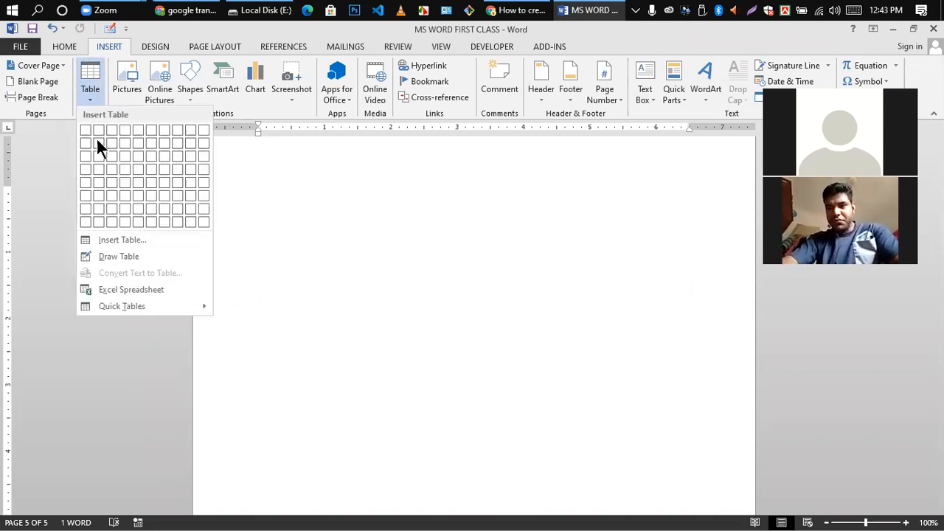
left_click(121, 242)
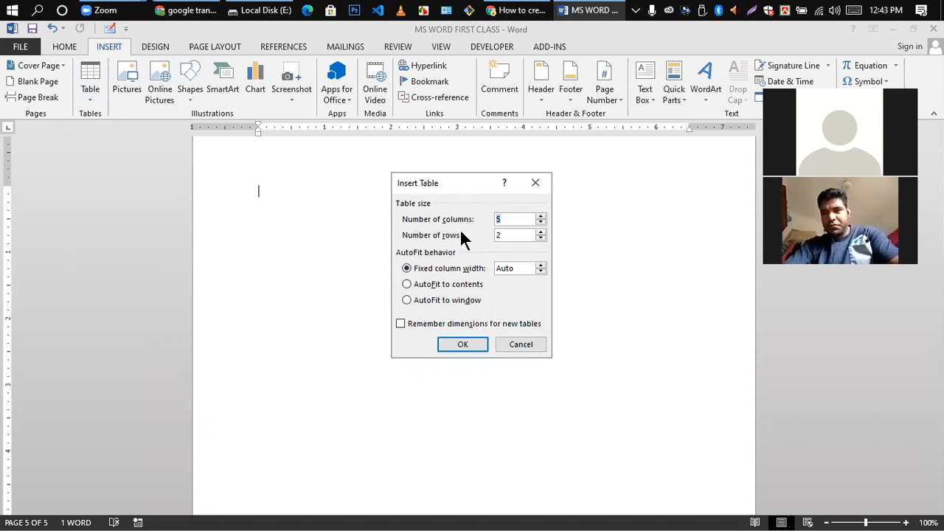
left_click(507, 219)
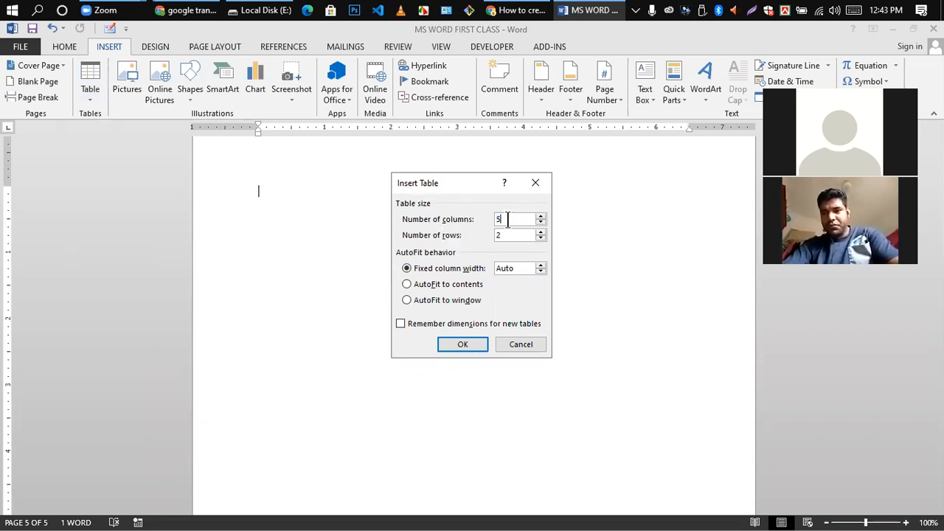
key("BackSpace")
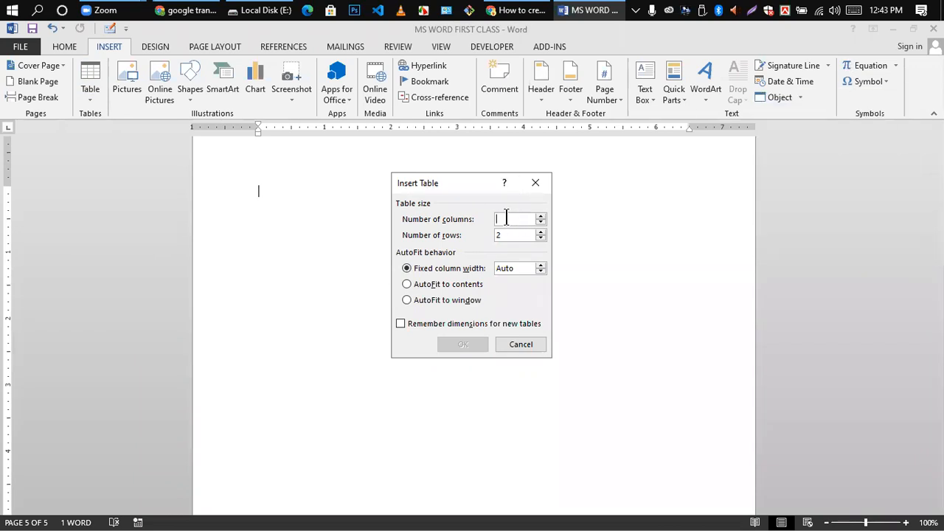
type("10")
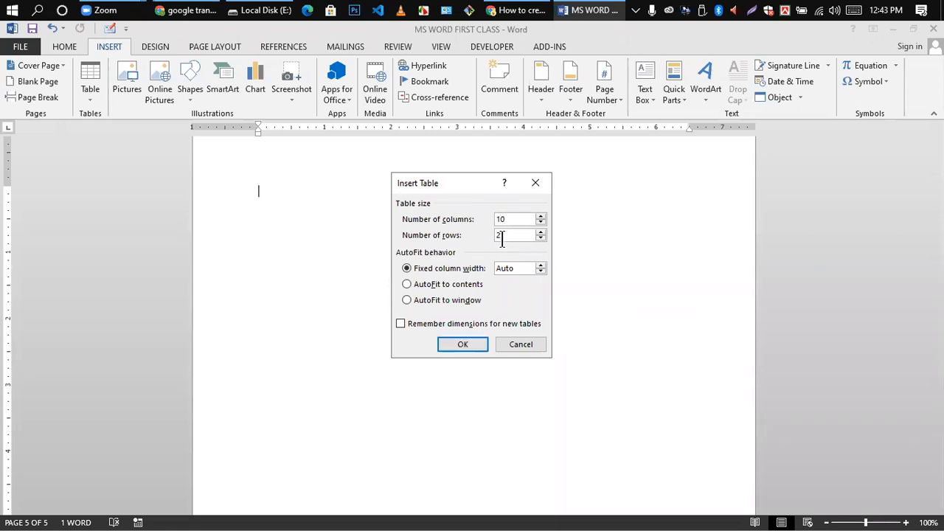
key("BackSpace")
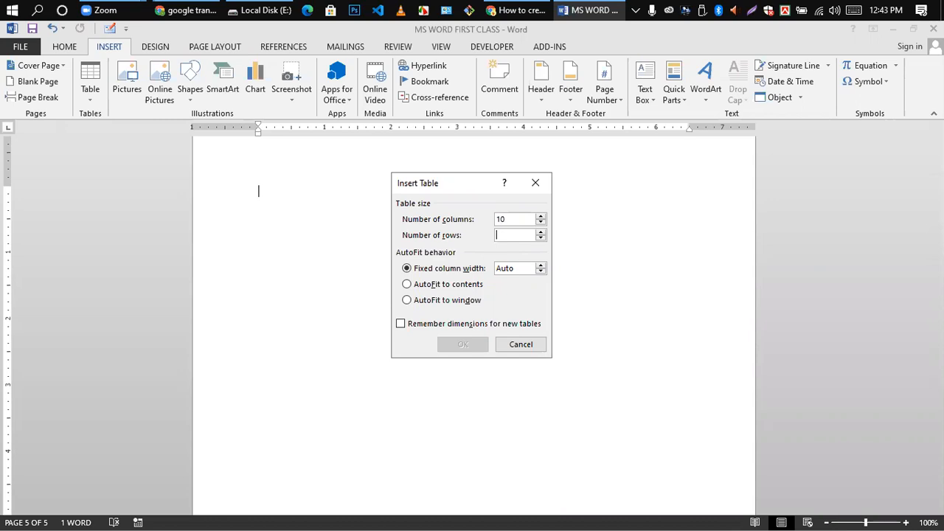
type("5")
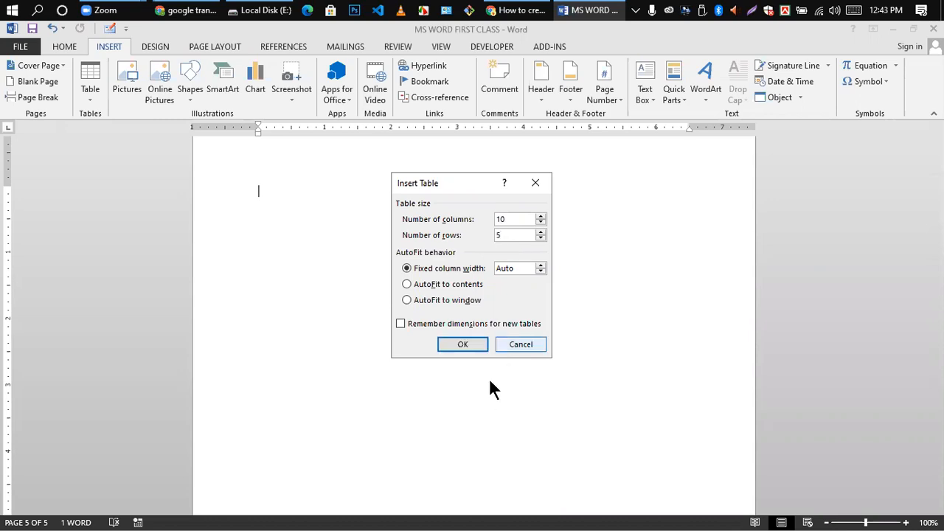
left_click(458, 344)
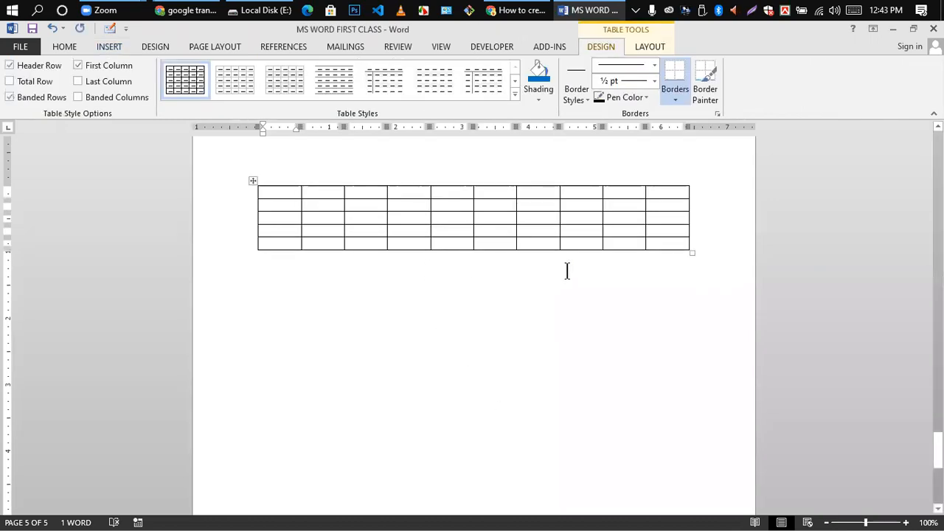
- Enlarge the table and type sample text into the first three cells of row 1
left_click_drag(690, 254, 706, 391)
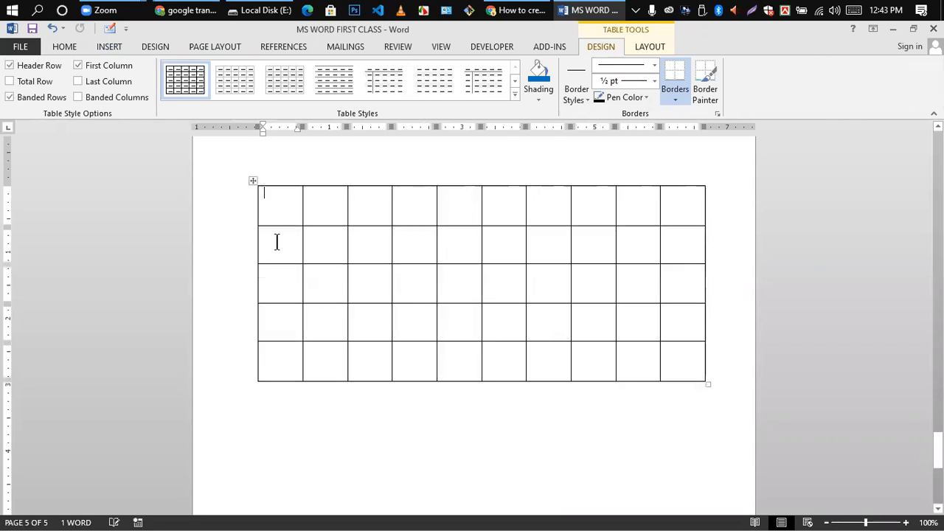
left_click(259, 211)
left_click(294, 206)
type("fdfdf")
left_click(337, 207)
type("fdfdsf")
left_click(386, 211)
type("fdfds")
left_click(413, 205)
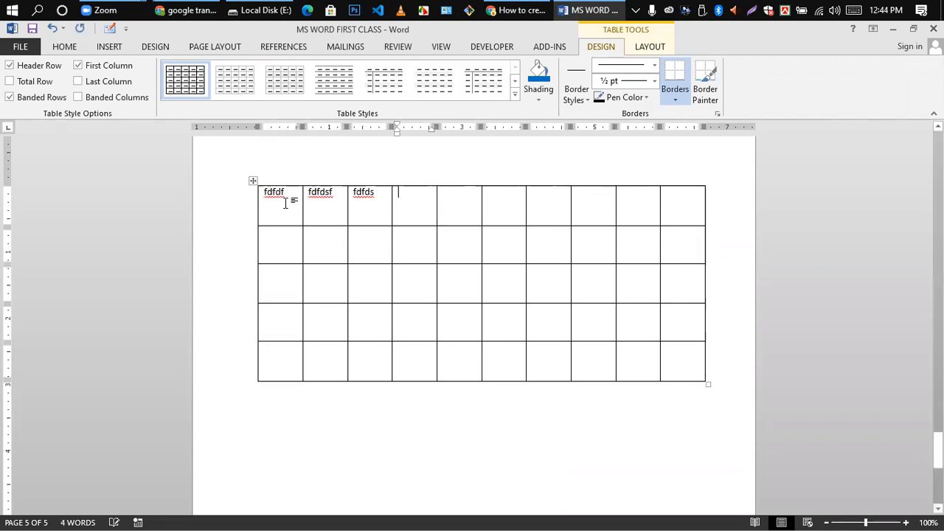
- Clear the sample text from row 1 and delete the whole table
scroll(200, 148, "up", 2)
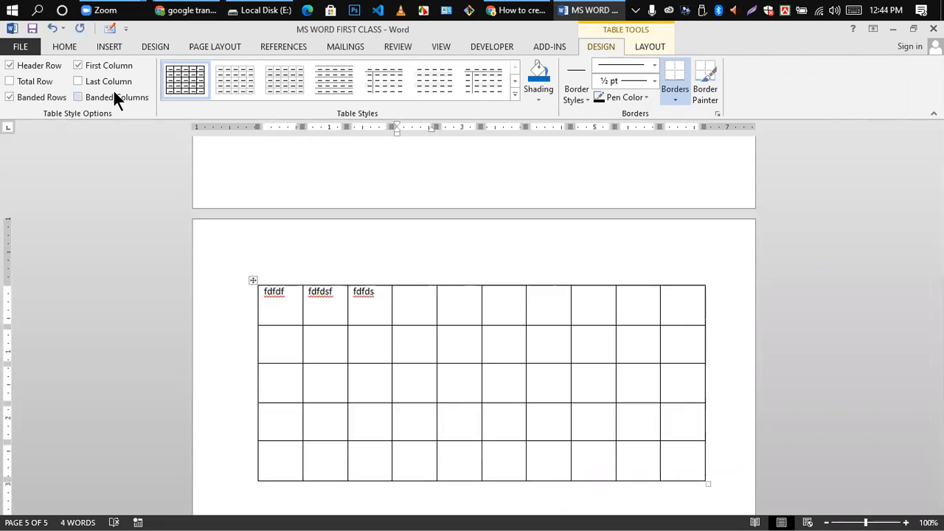
left_click(104, 45)
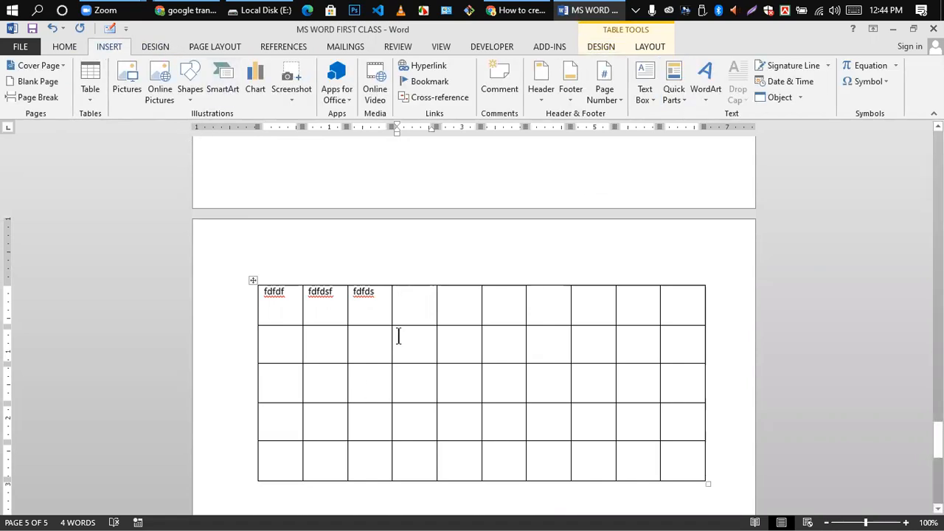
left_click_drag(264, 297, 349, 298)
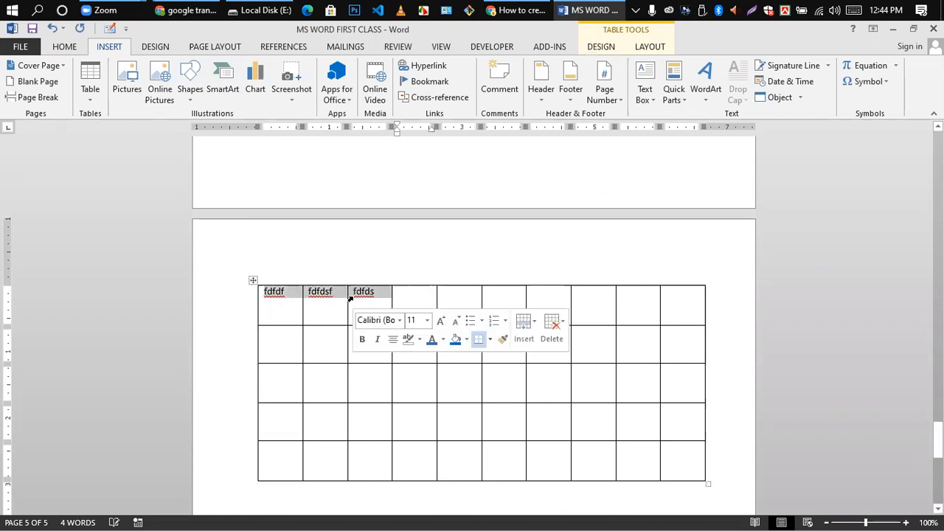
left_click(347, 301)
key("Delete")
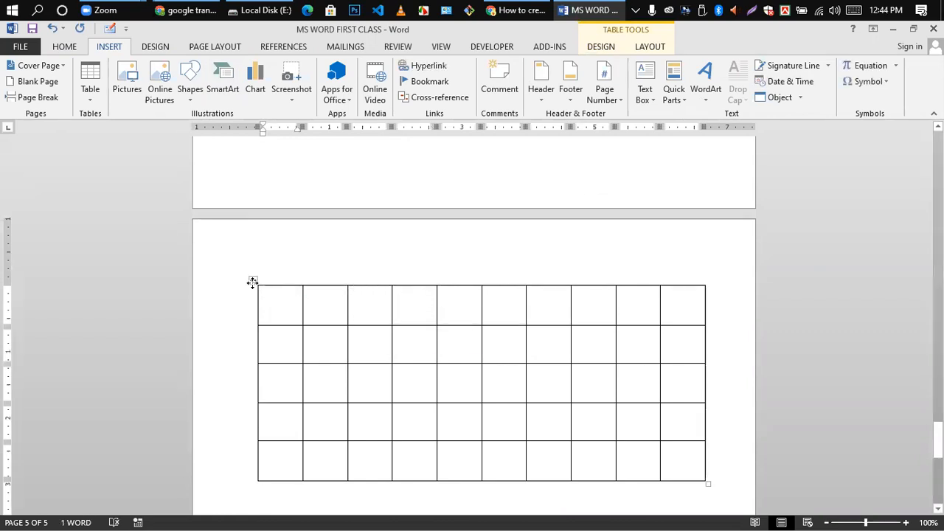
left_click(253, 282)
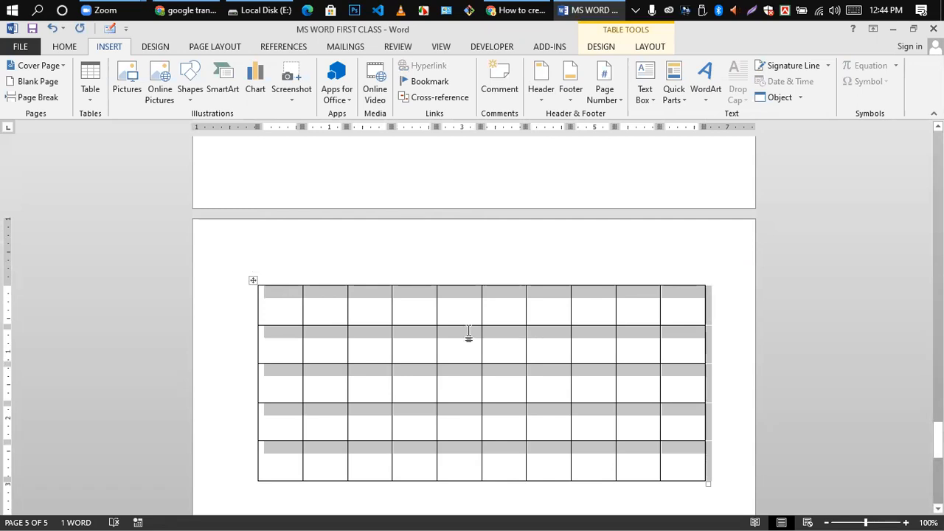
key("BackSpace")
- Insert a 2x1 table, make its row taller, and drag the middle and right borders inward
left_click(89, 92)
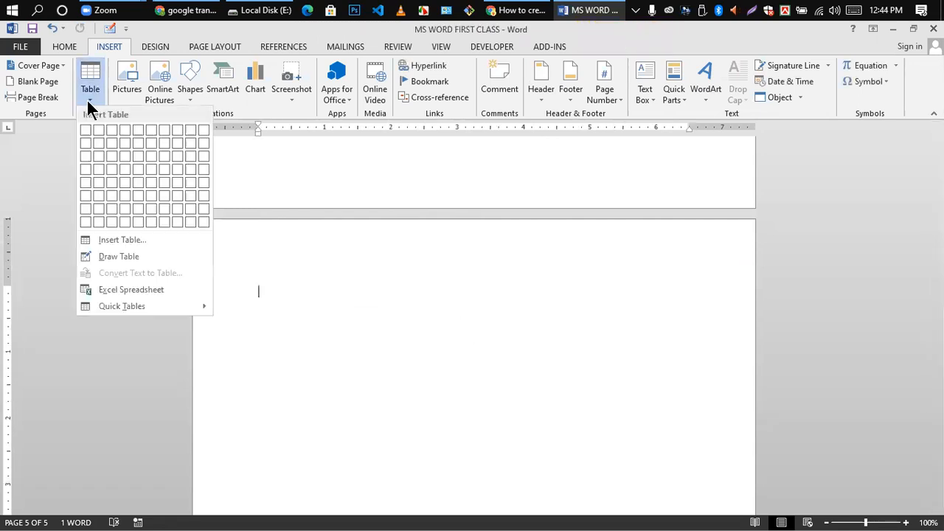
left_click(112, 255)
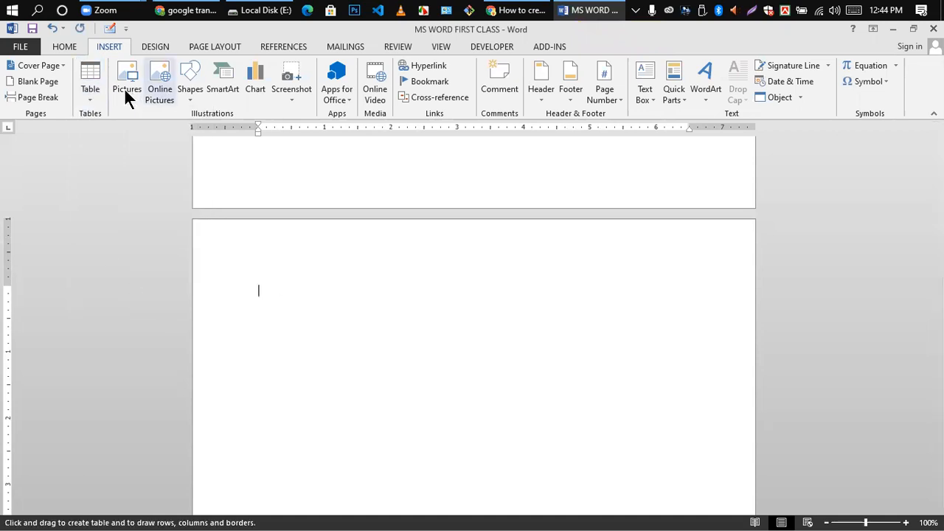
left_click(93, 96)
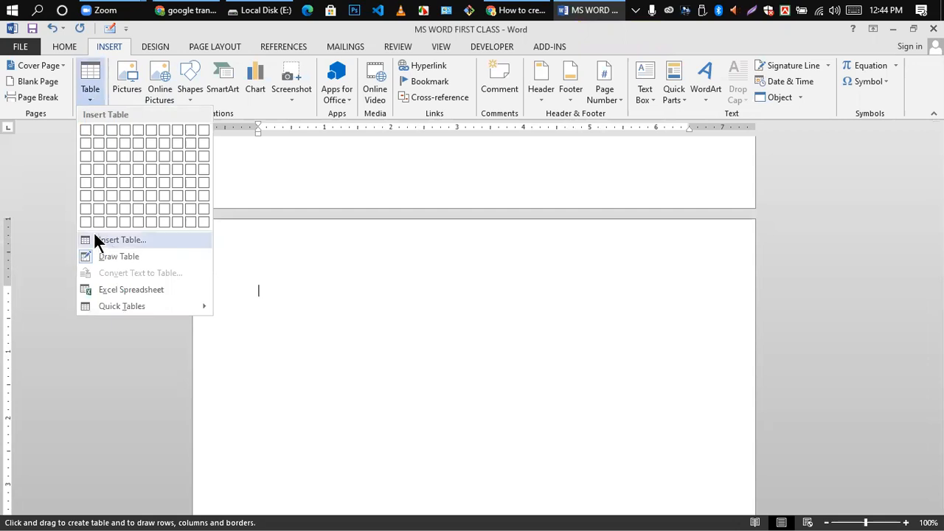
left_click(101, 132)
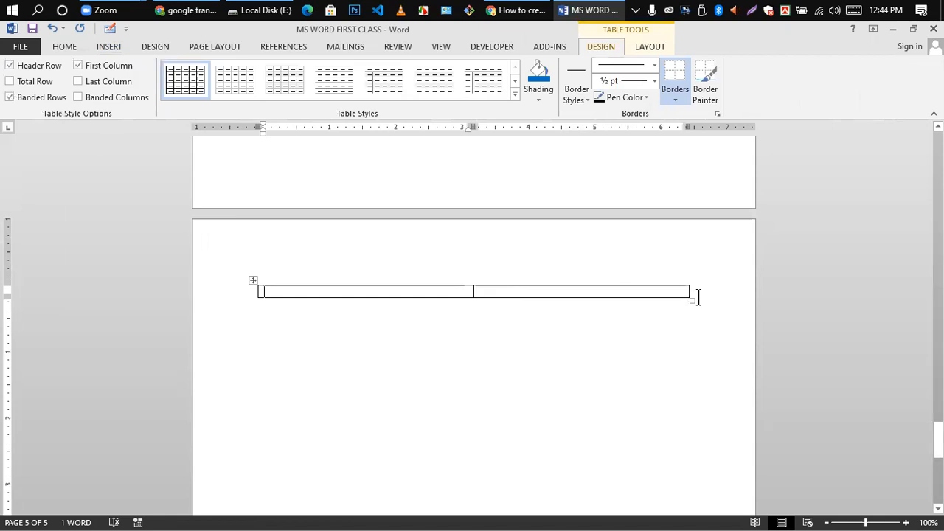
left_click_drag(695, 301, 694, 376)
left_click_drag(469, 324, 362, 329)
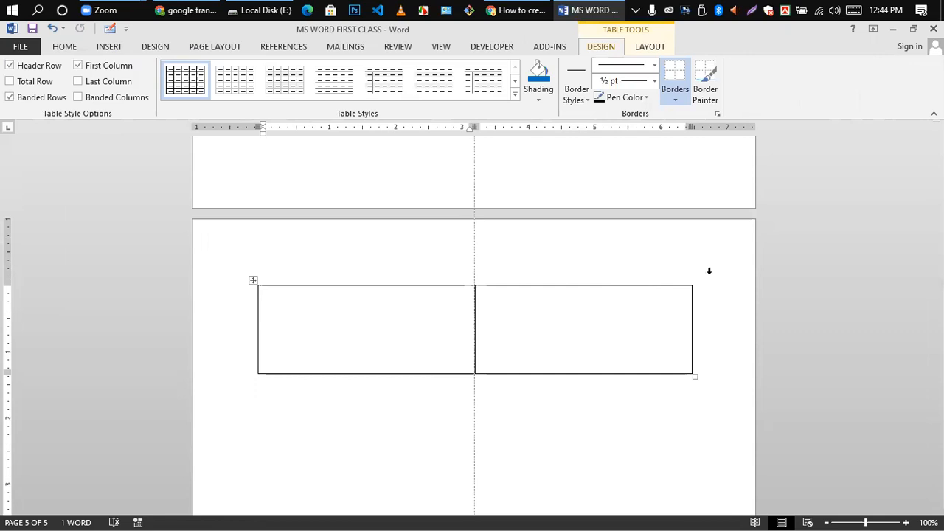
left_click_drag(691, 317, 531, 318)
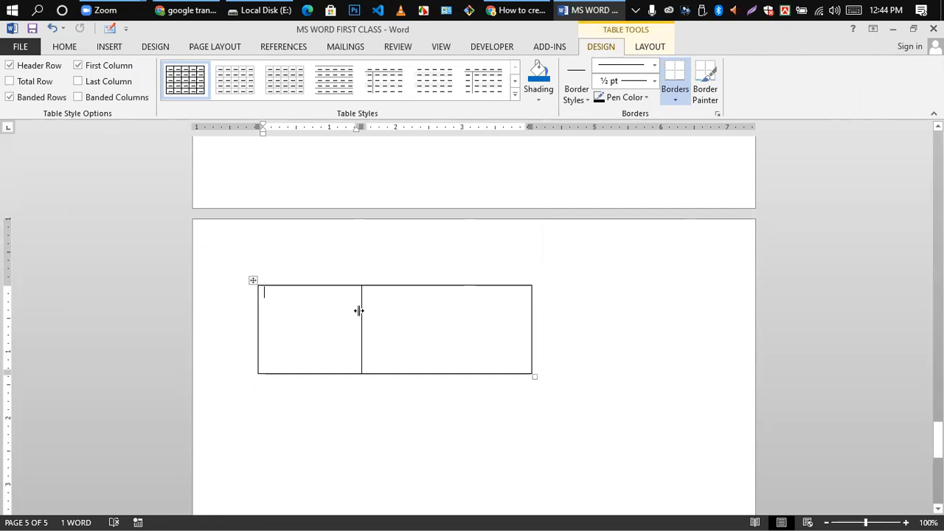
left_click_drag(390, 309, 391, 310)
left_click(422, 330)
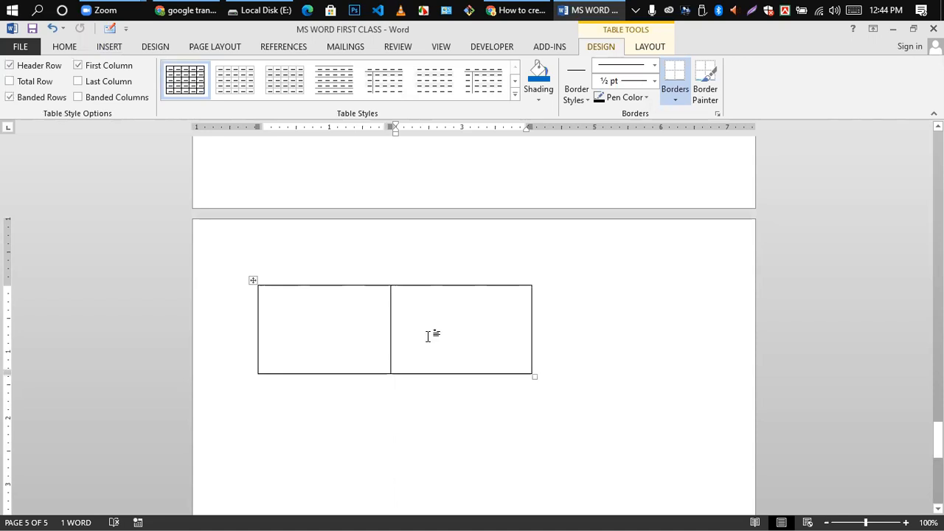
left_click(114, 45)
- Draw a vertical border splitting the right cell into a third column, then widen the middle column
left_click(90, 92)
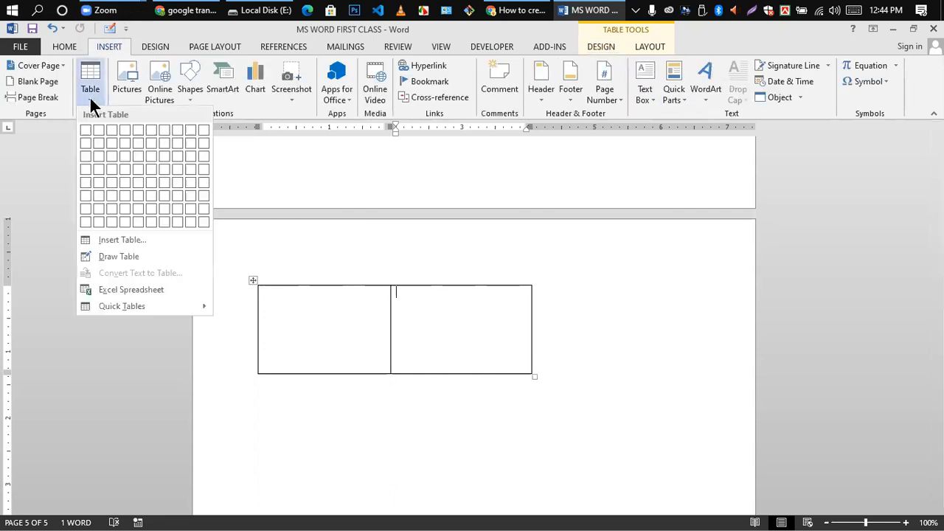
left_click(103, 256)
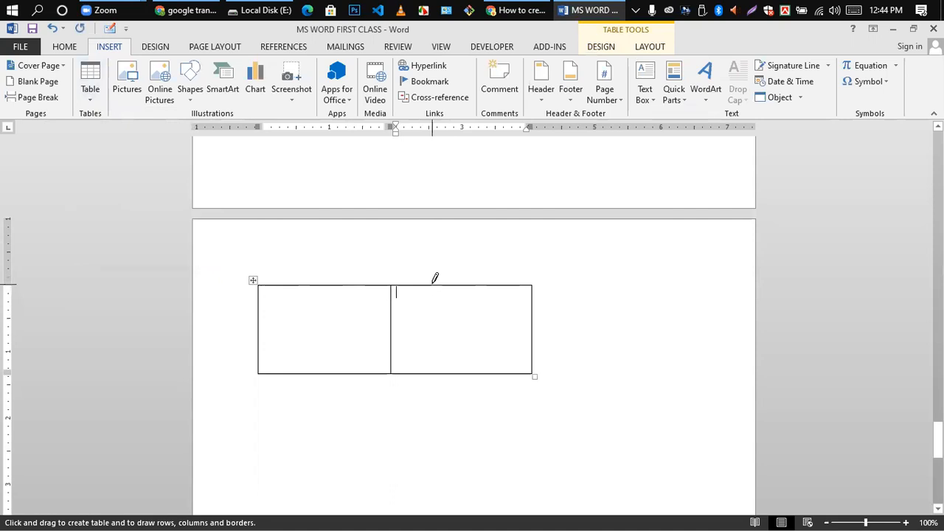
left_click_drag(434, 279, 436, 278)
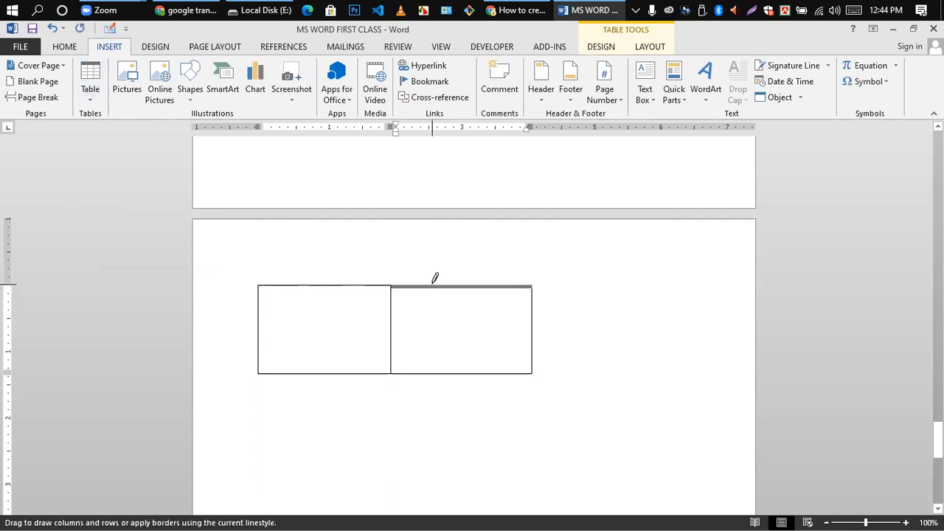
left_click_drag(435, 278, 425, 361)
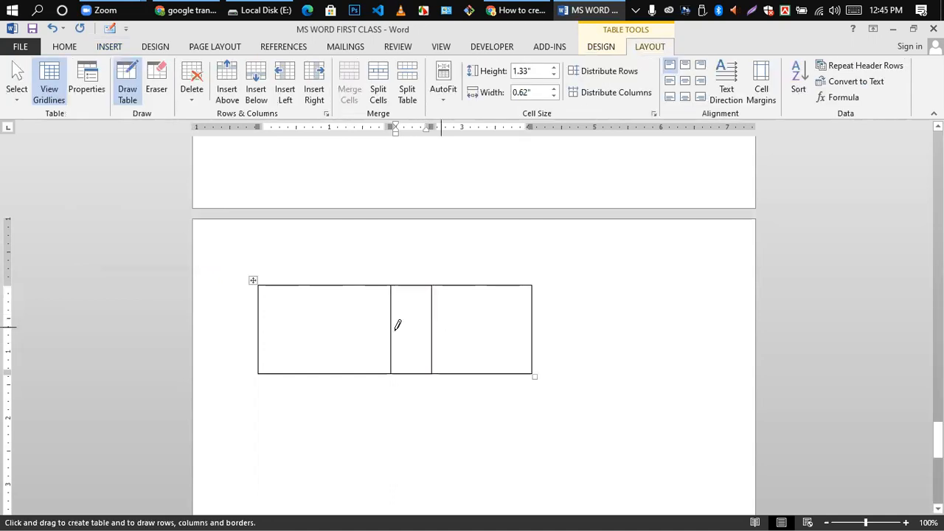
key("Escape")
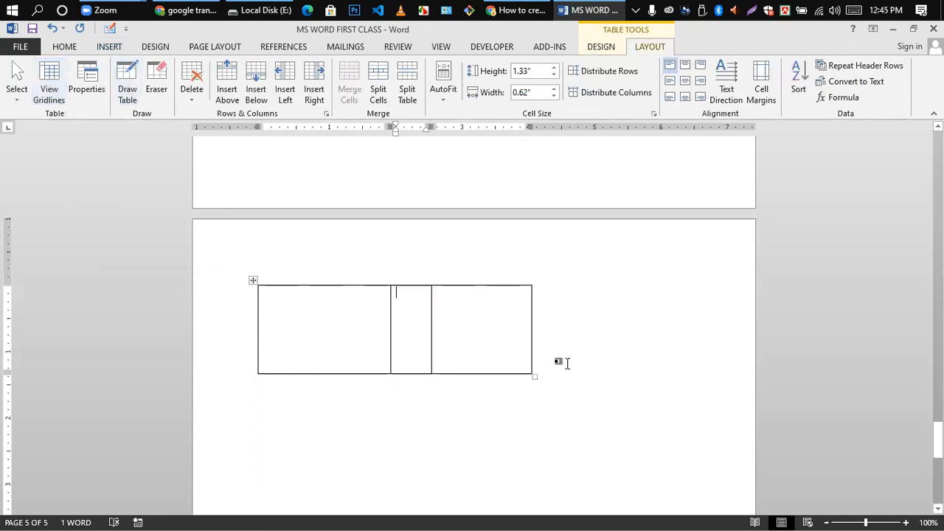
left_click_drag(431, 307, 449, 310)
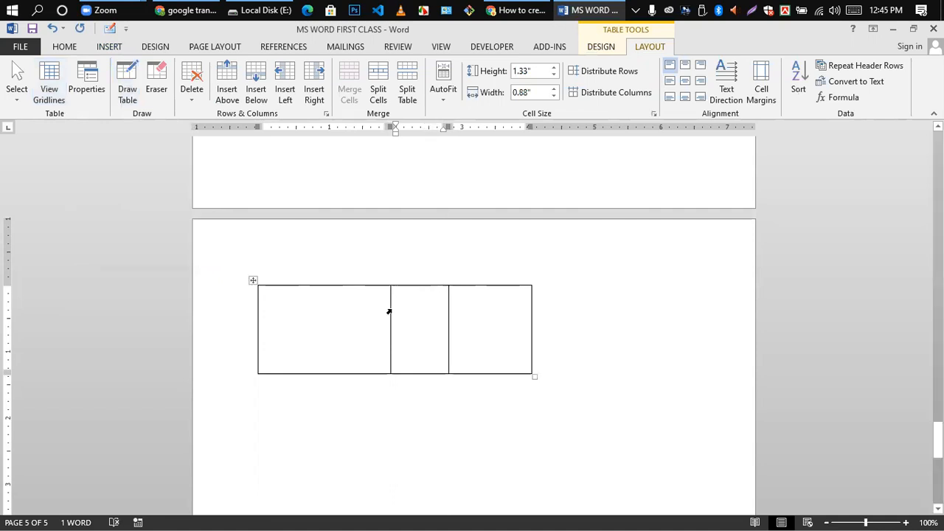
left_click_drag(388, 306, 342, 306)
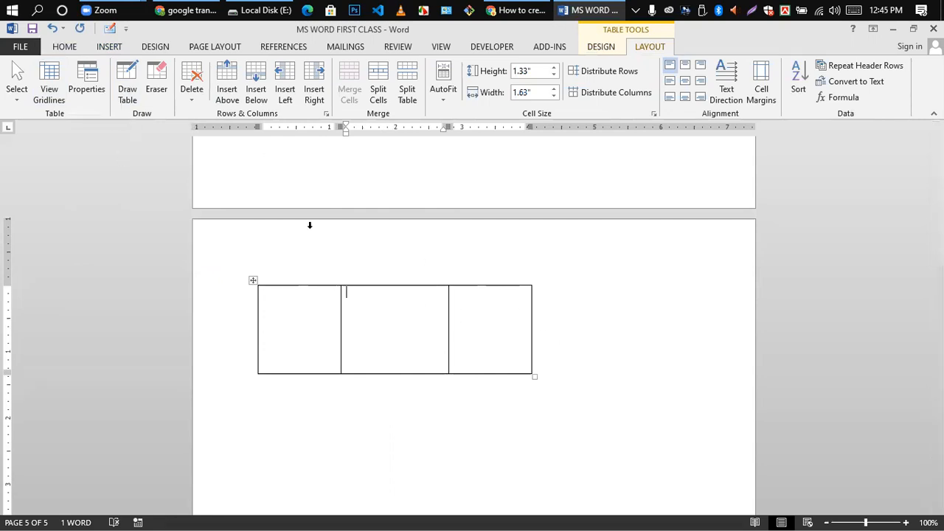
- Add a second table row and shorten both rows
left_click(541, 356)
key("Return")
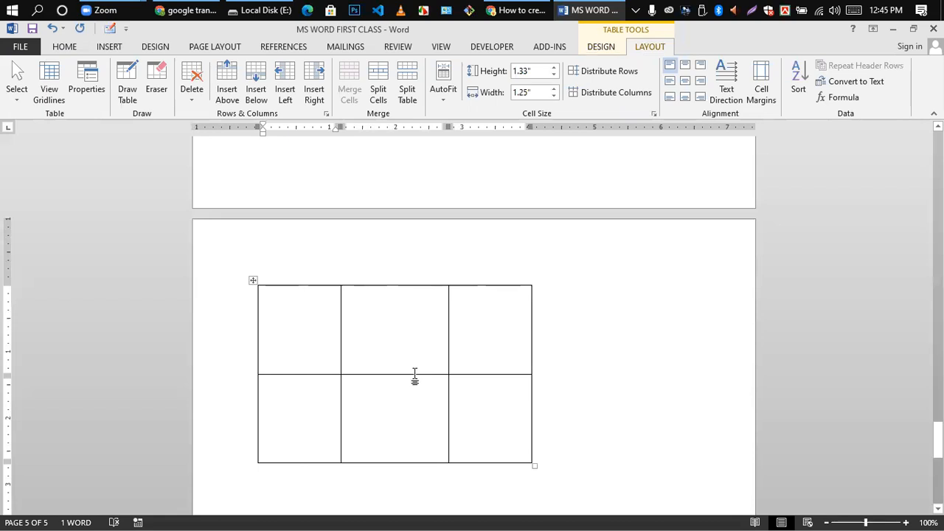
left_click_drag(414, 375, 421, 314)
left_click_drag(396, 402, 400, 352)
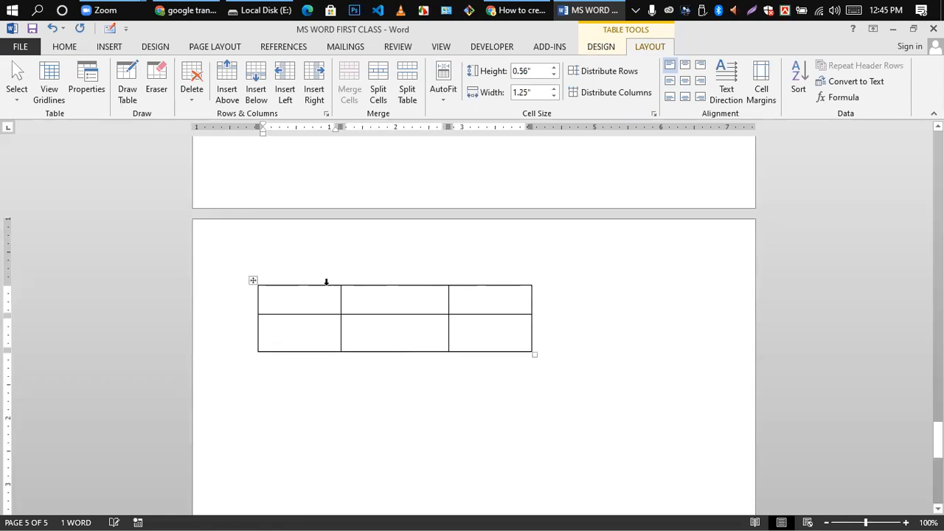
left_click(408, 333)
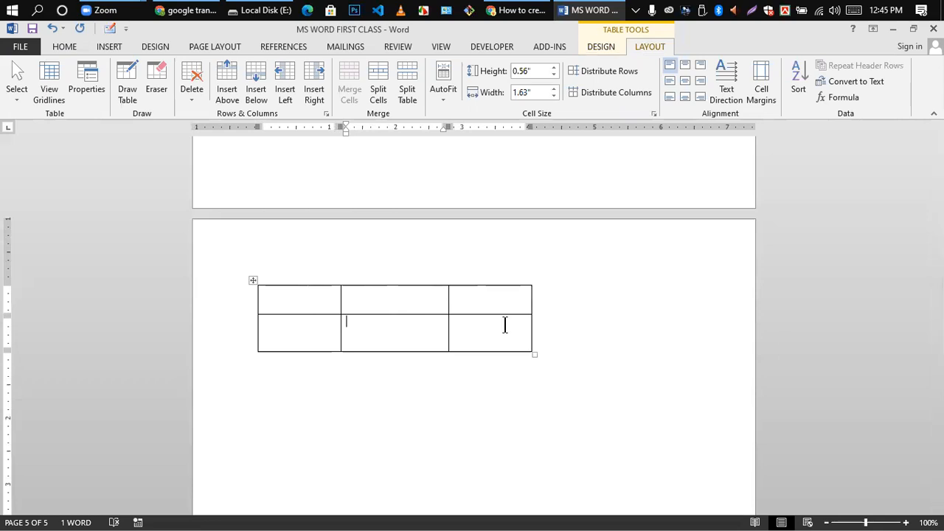
left_click(109, 47)
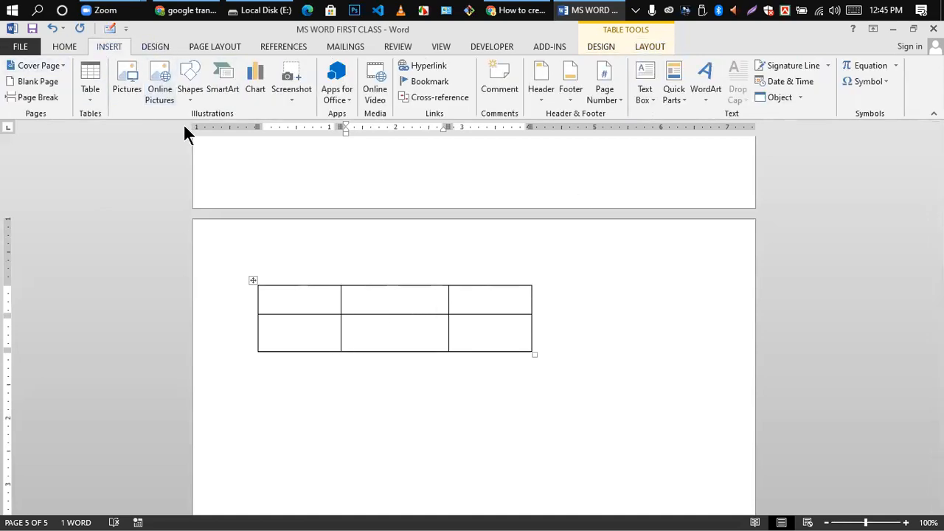
- Select the practice table and delete it
left_click(85, 99)
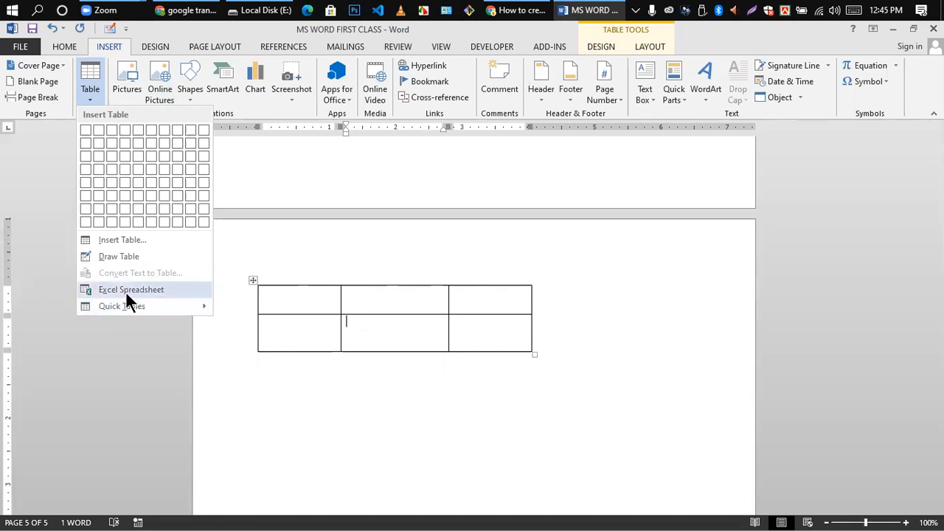
mouse_move(116, 306)
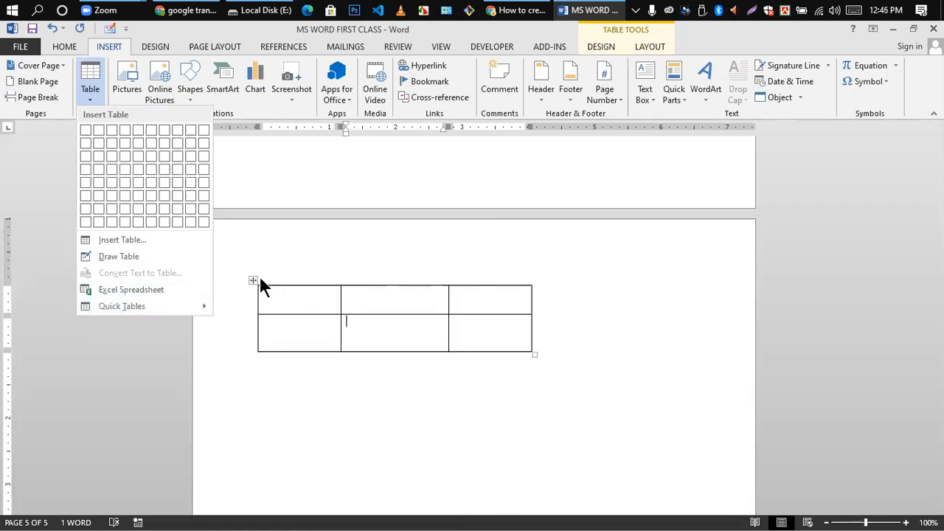
scroll(354, 299, "down", 3)
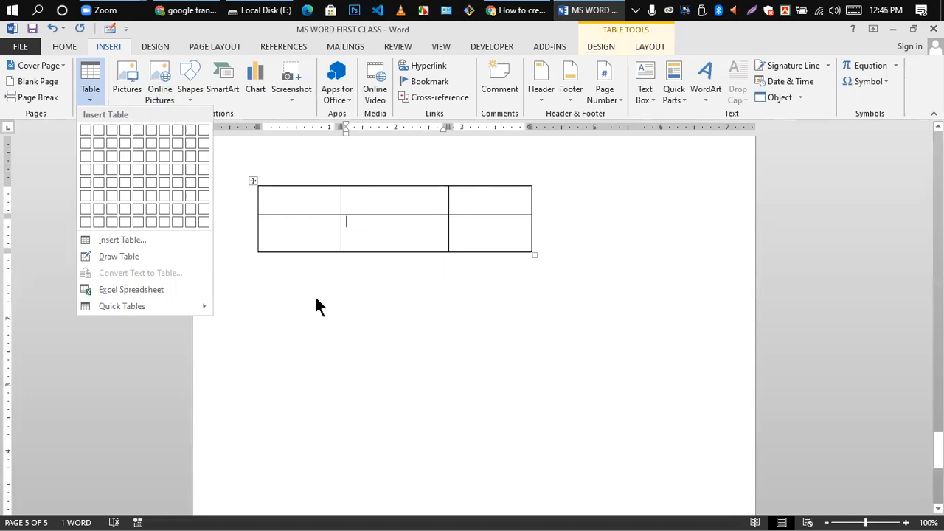
left_click(252, 181)
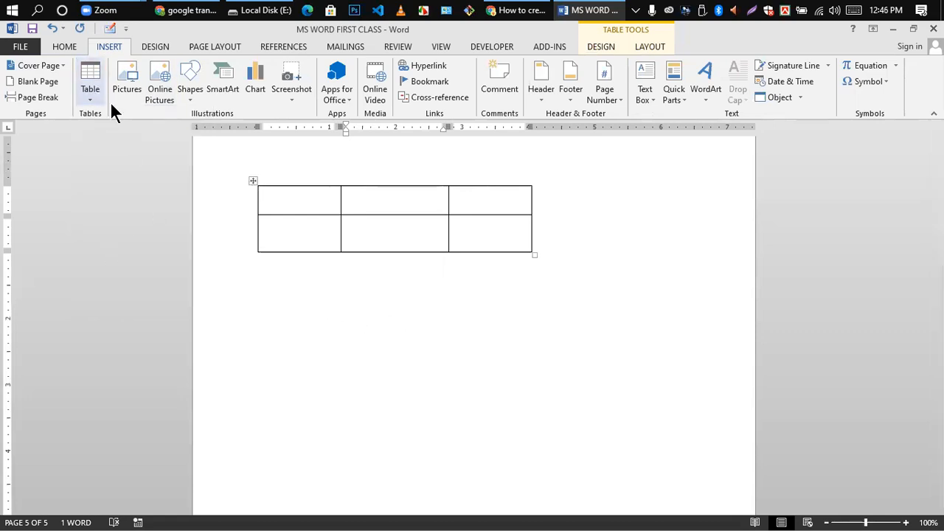
left_click(253, 182)
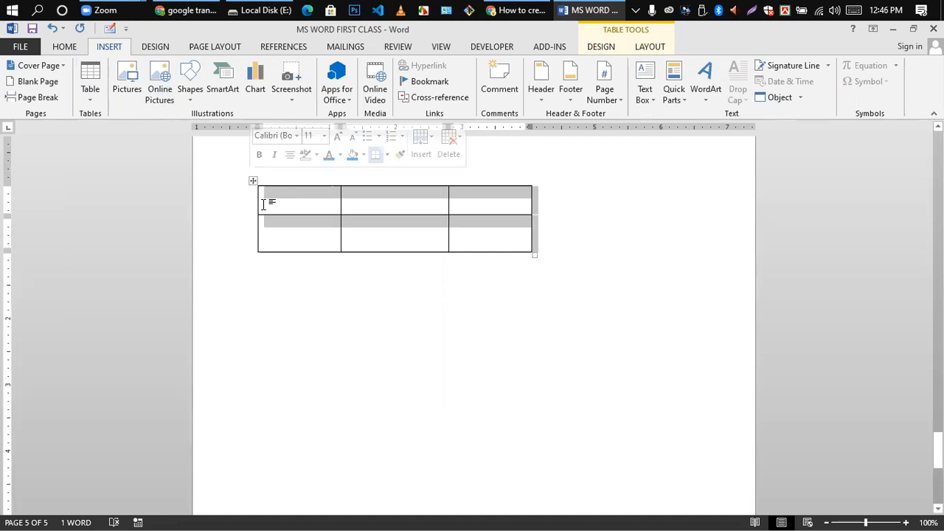
key("BackSpace")
- Embed an Excel spreadsheet on page 5, then select the object and delete it
left_click(96, 91)
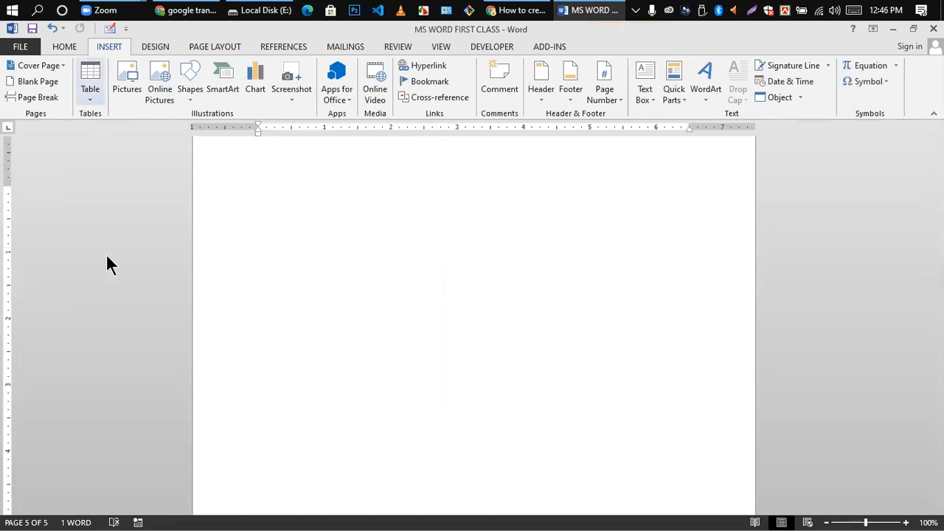
left_click(96, 288)
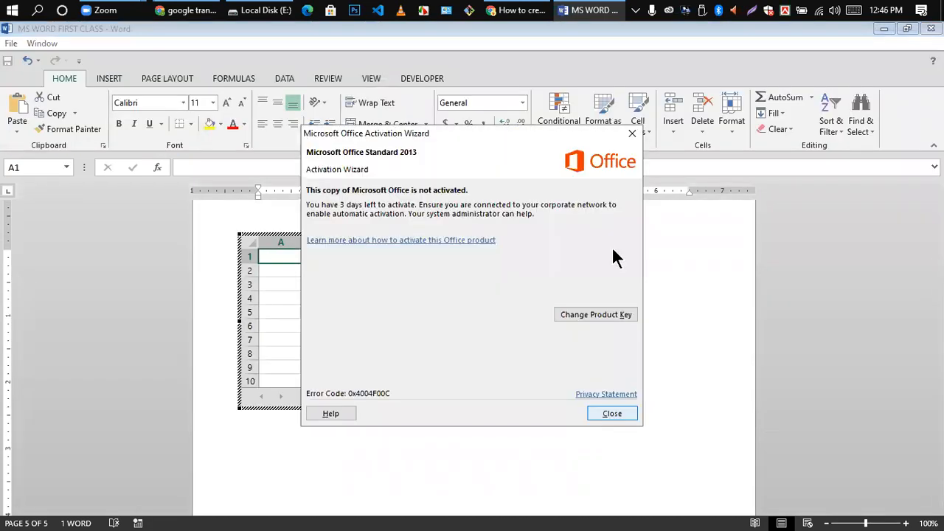
left_click(633, 133)
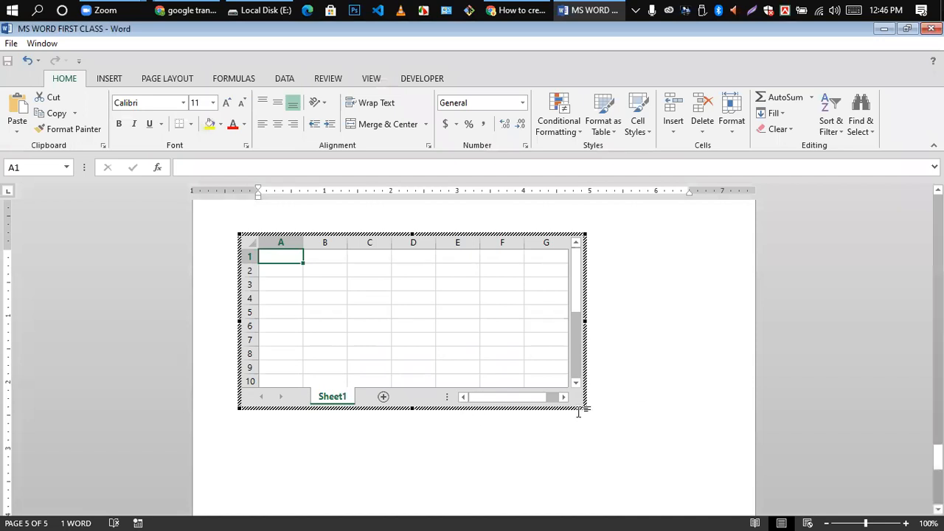
left_click(618, 359)
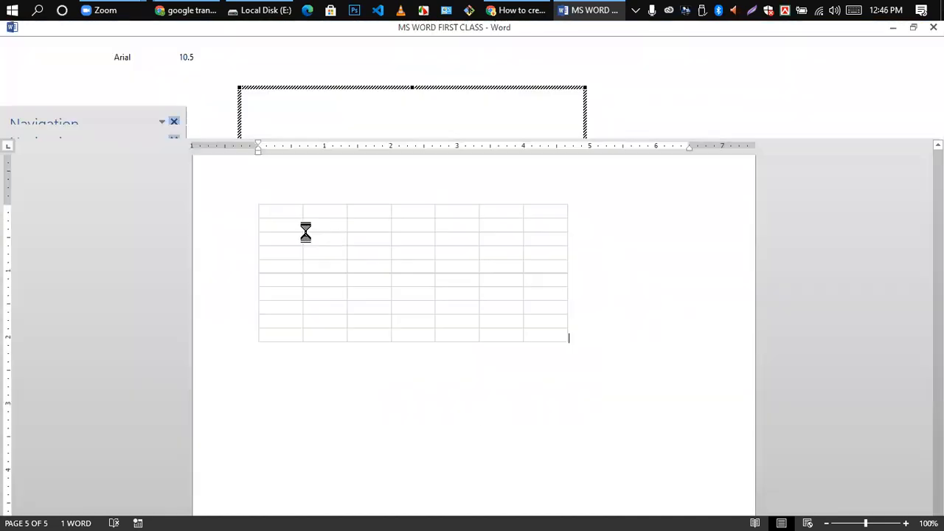
left_click(304, 310)
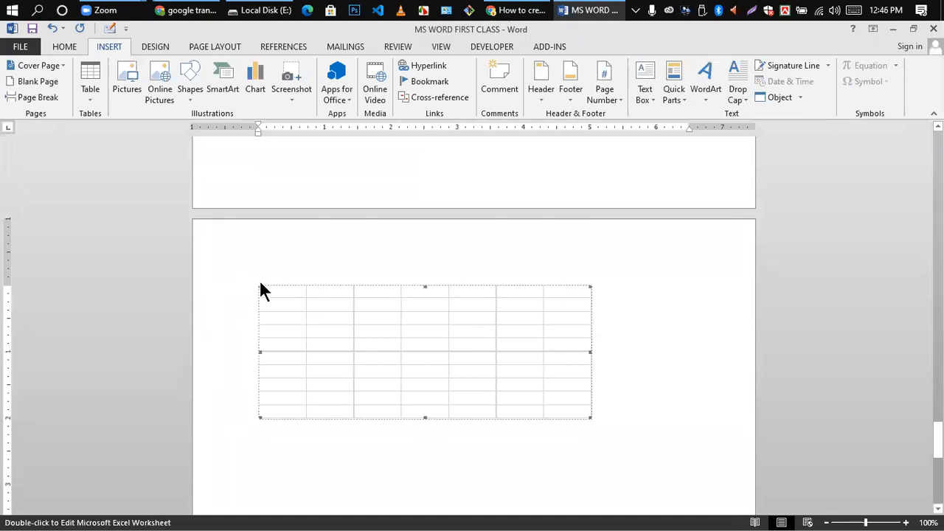
key("Delete")
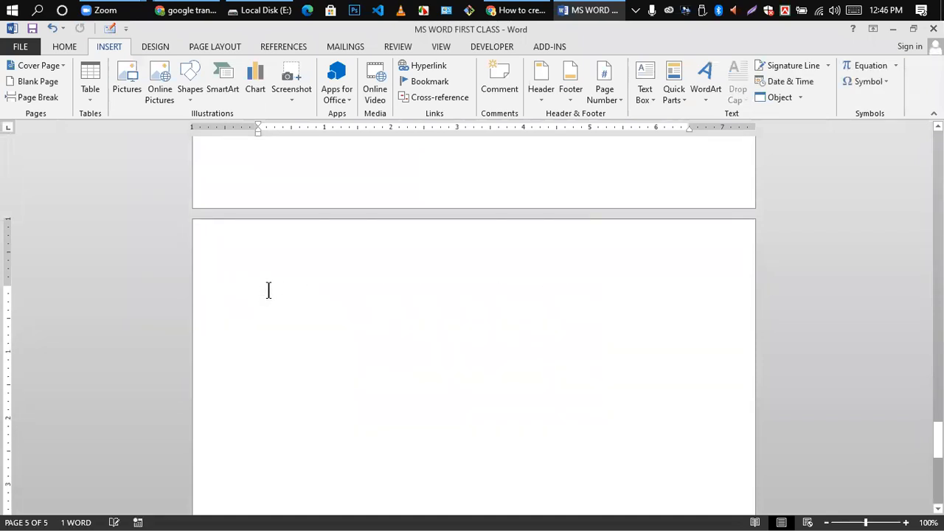
- Delete the 'jdksjfldksjfdsjfdkljf' gibberish line at the top of page 1
scroll(222, 274, "up", 3)
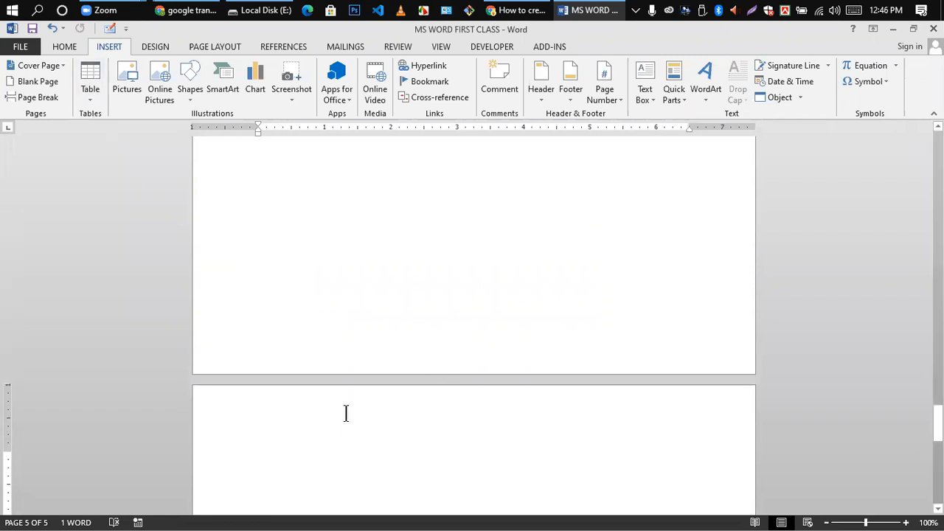
left_click(316, 220)
scroll(317, 196, "up", 10)
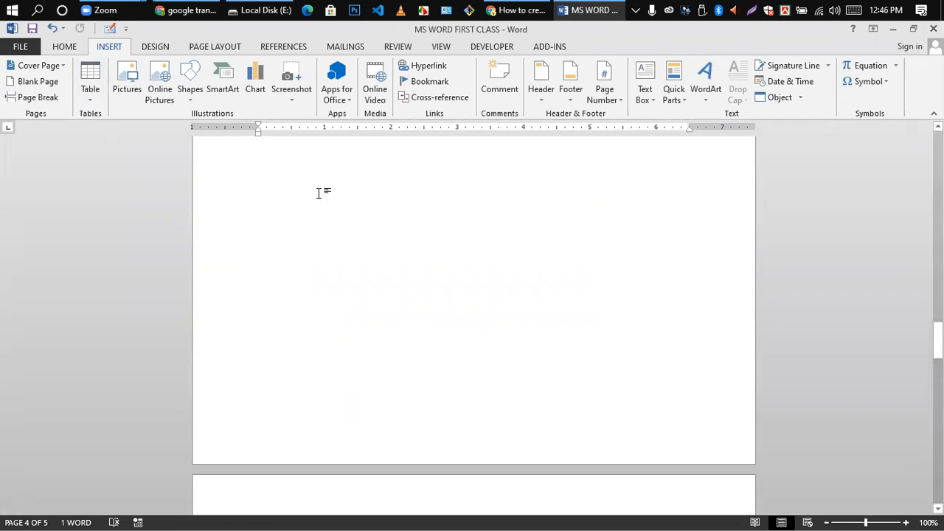
left_click_drag(937, 321, 938, 155)
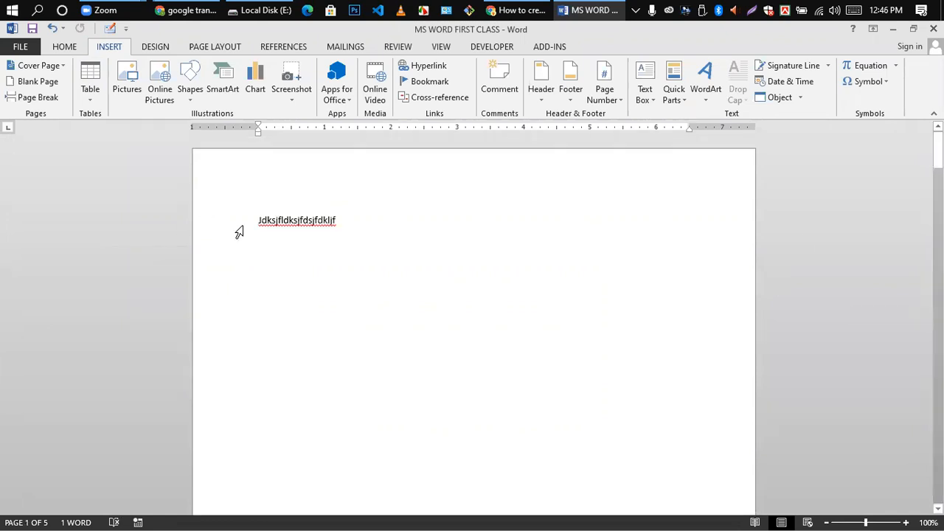
left_click_drag(251, 225, 338, 212)
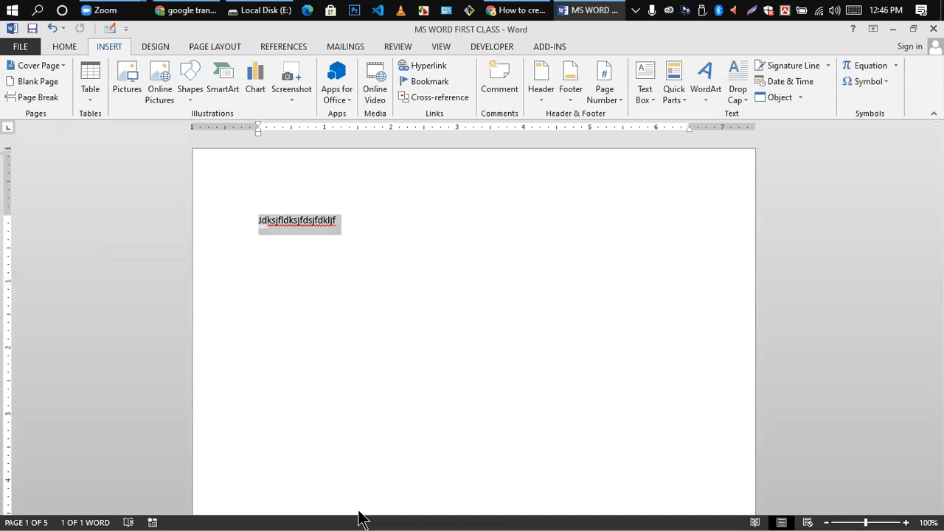
key("Delete")
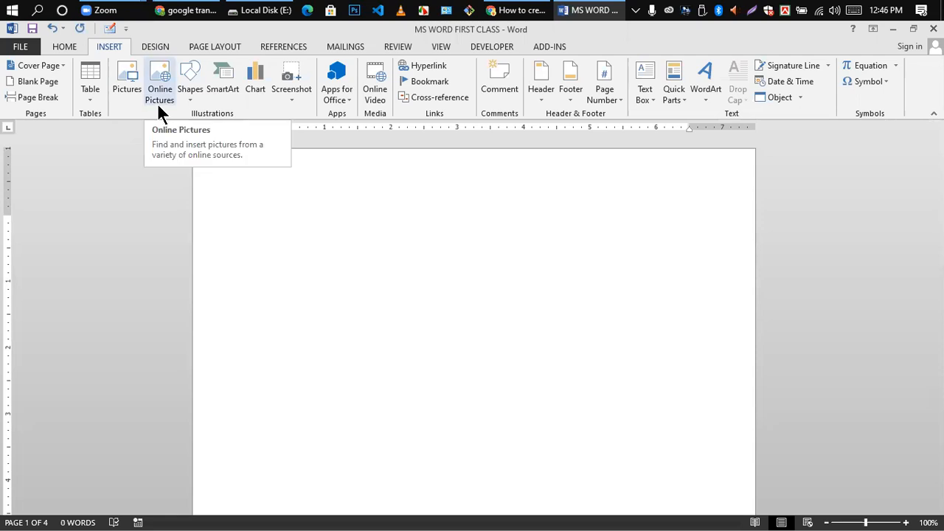
- Insert an empty 5-column, 2-row table with the Insert Table dialog and click below it
left_click(92, 103)
left_click(80, 238)
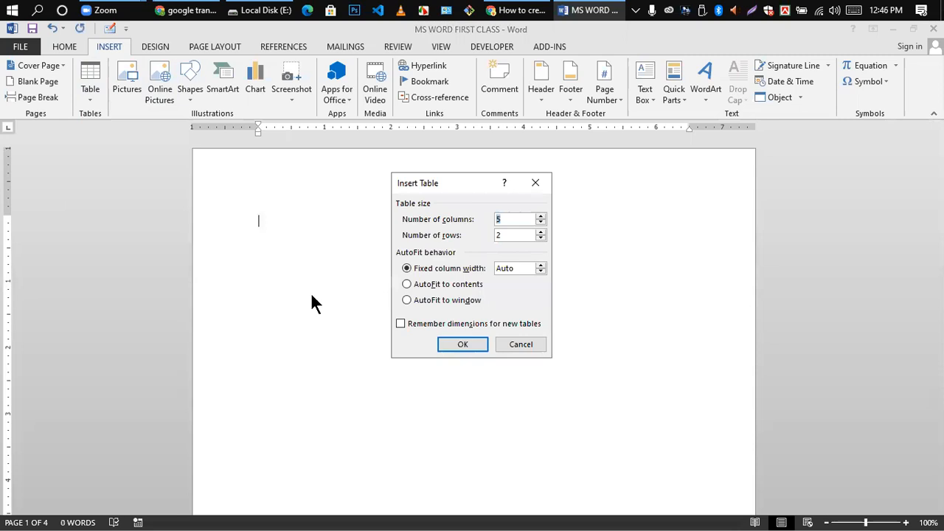
left_click(469, 346)
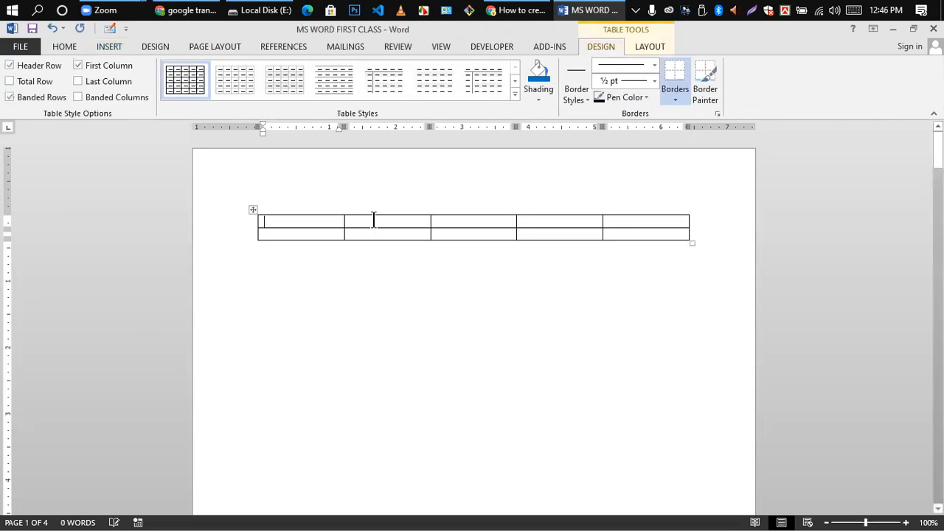
left_click(388, 221)
left_click(689, 244)
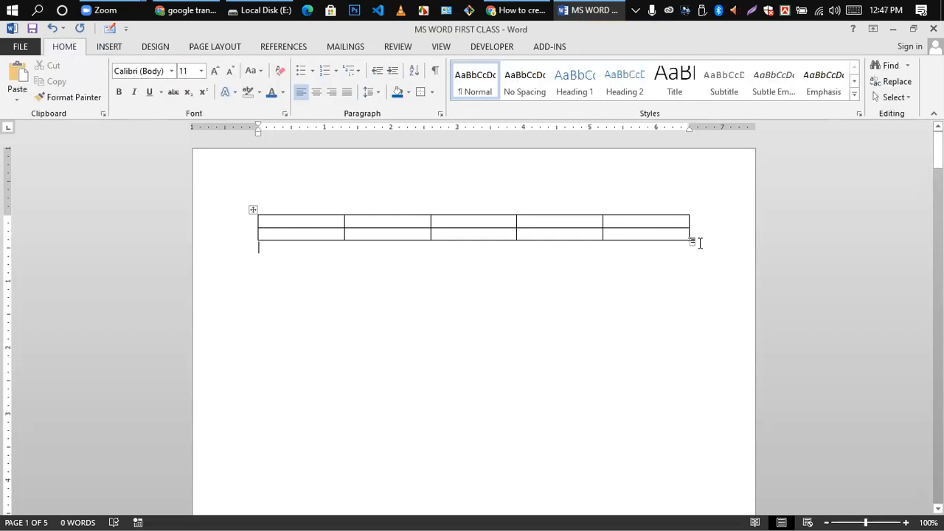
- Drag the table's corner handle so both rows grow to about 1.06 inches tall
left_click_drag(689, 244, 695, 359)
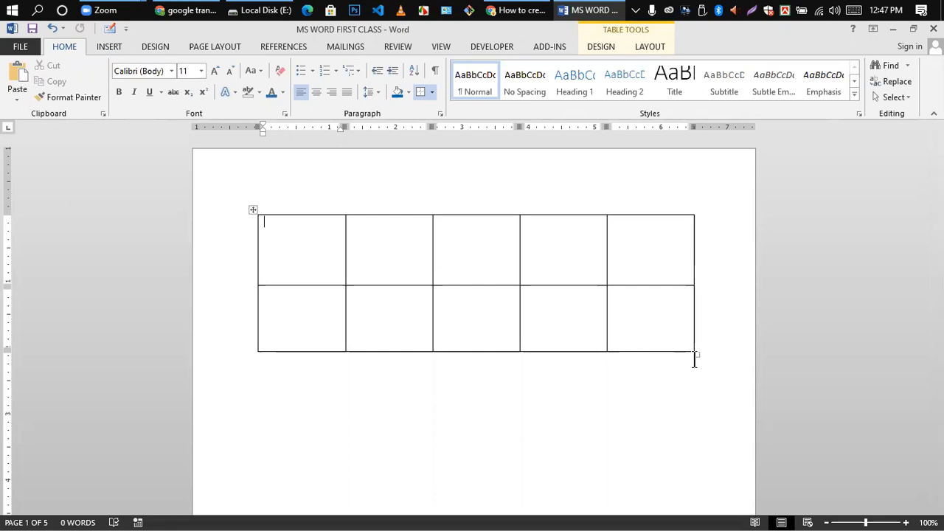
left_click(389, 257)
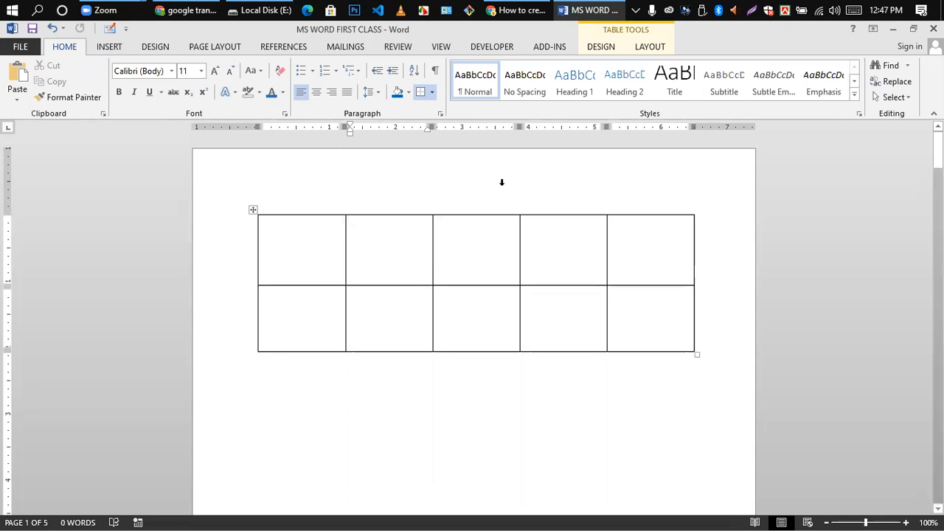
left_click(650, 46)
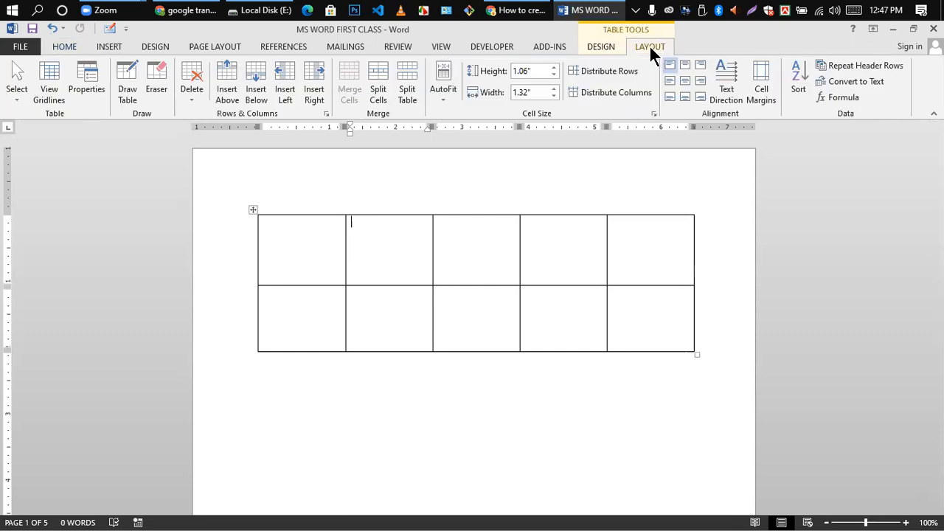
- Delete one column to leave four, then add a row below row 1 and delete it again
left_click(195, 78)
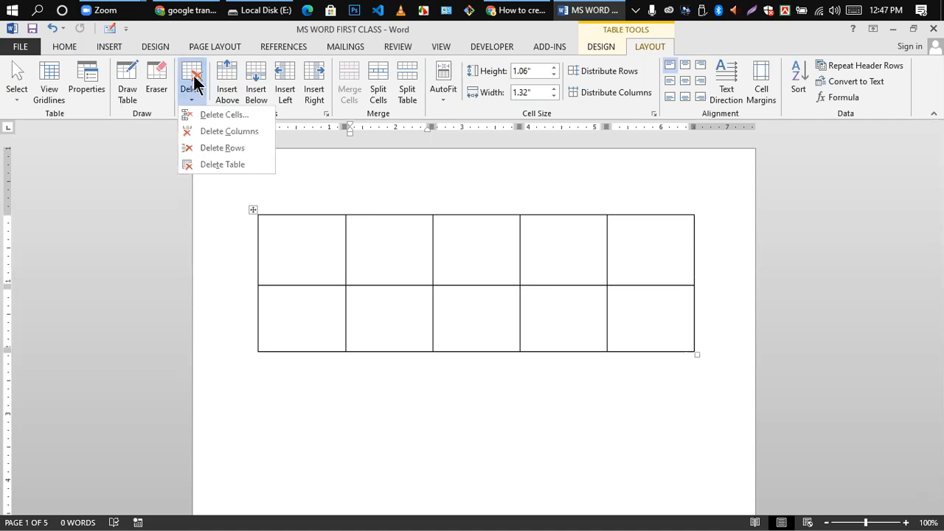
left_click(210, 131)
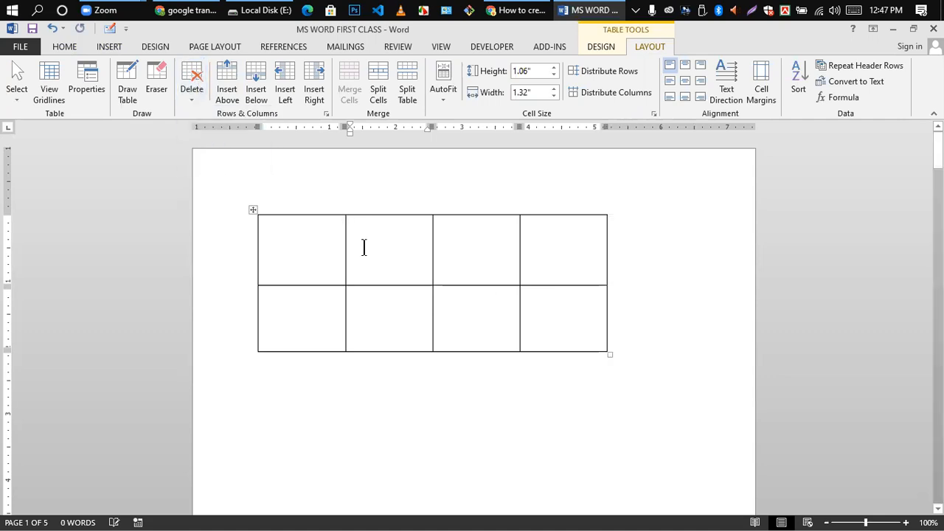
left_click(626, 318)
key("Return")
left_click(317, 338)
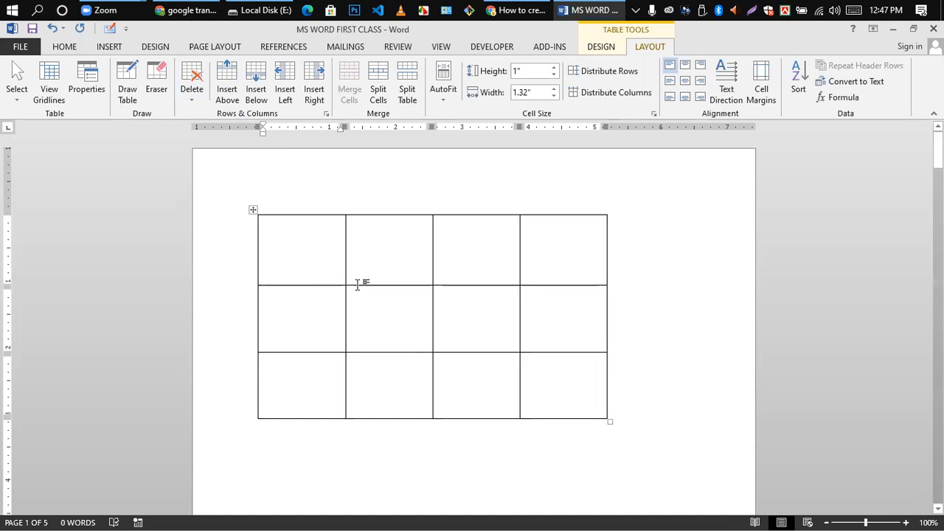
left_click(376, 338)
left_click(309, 313)
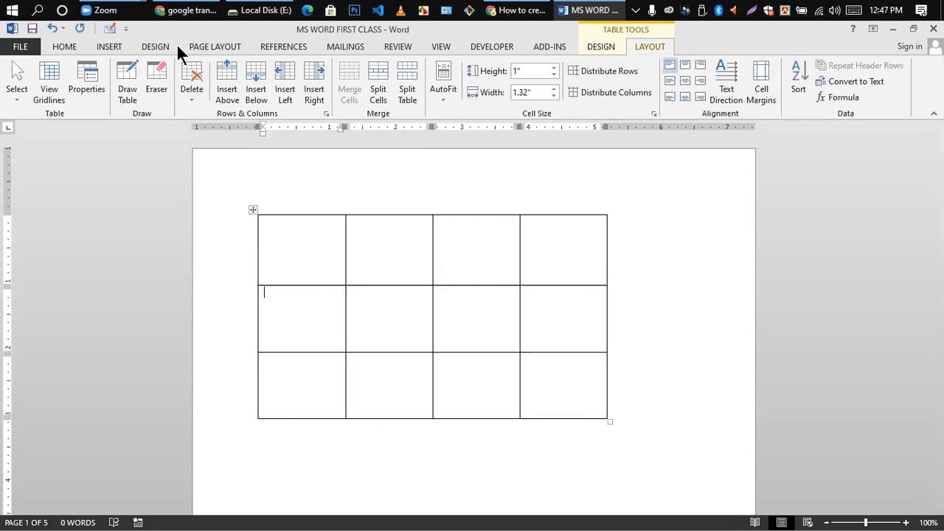
left_click(189, 77)
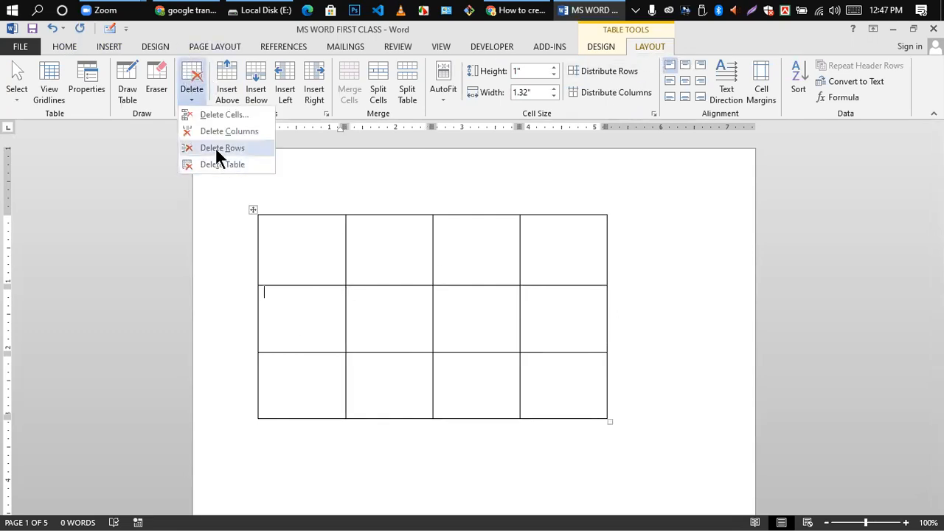
left_click(215, 148)
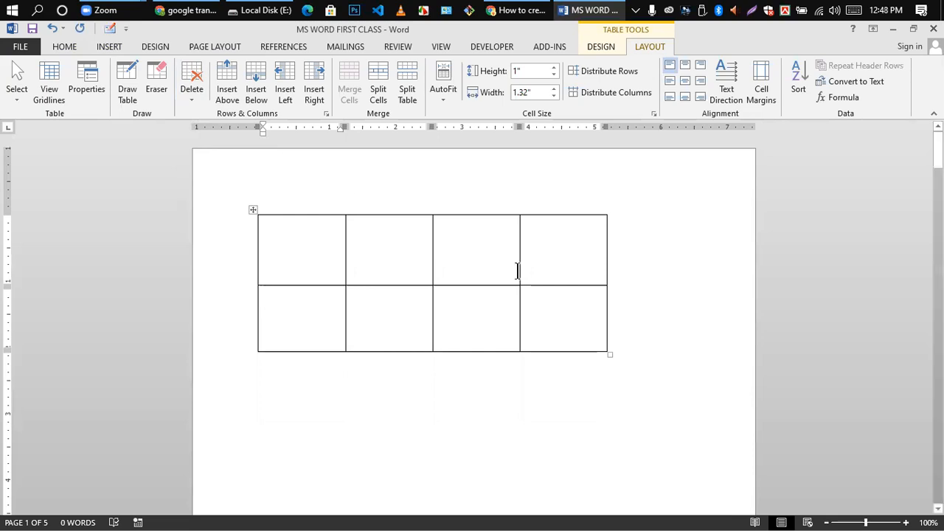
- Insert a column left of the second column, giving six columns of about 1.08 inches
left_click(490, 251)
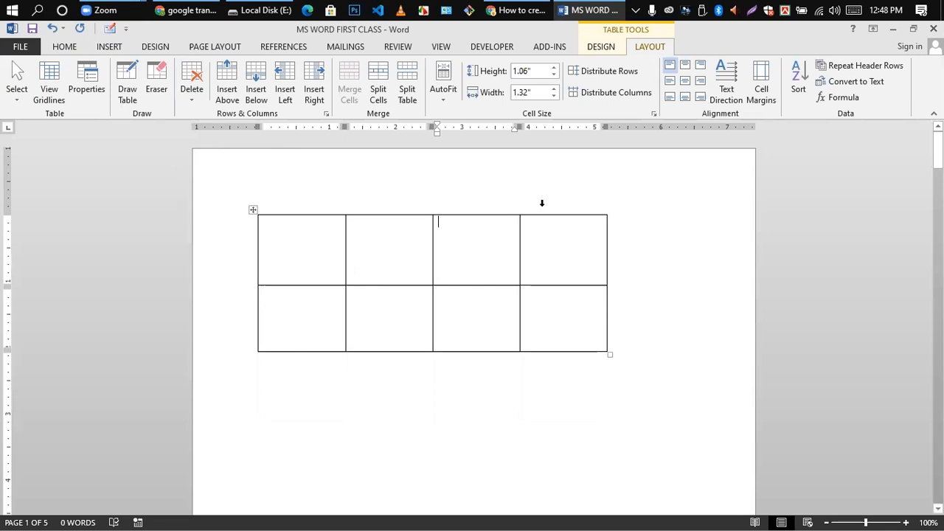
left_click(672, 265)
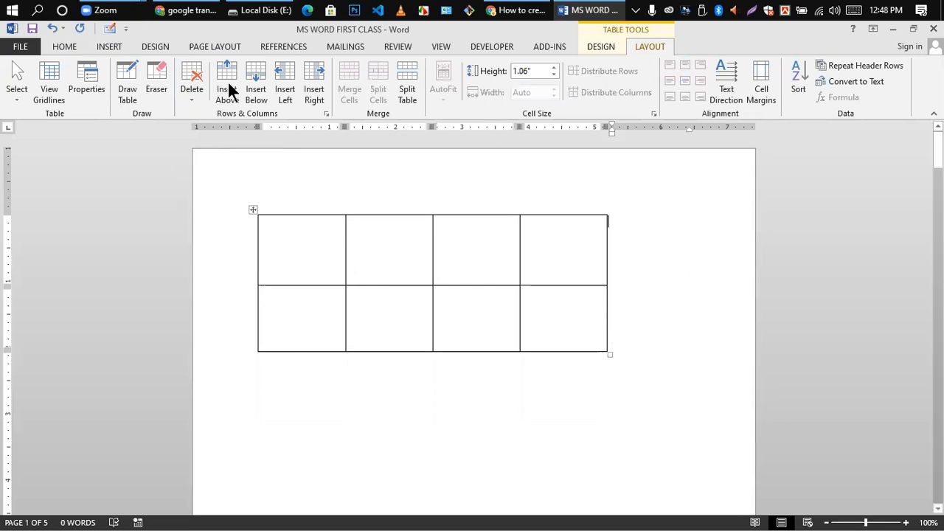
left_click(64, 47)
left_click(407, 260)
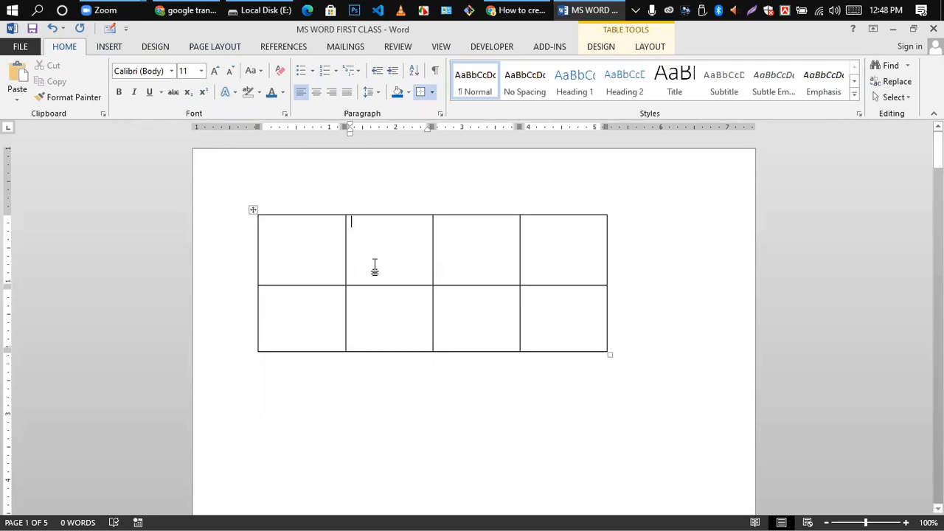
left_click(646, 49)
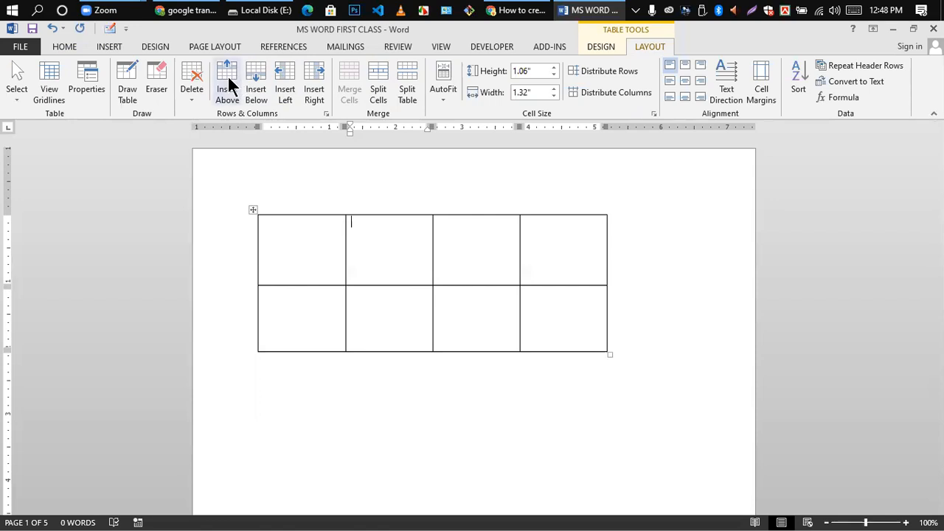
left_click(486, 262)
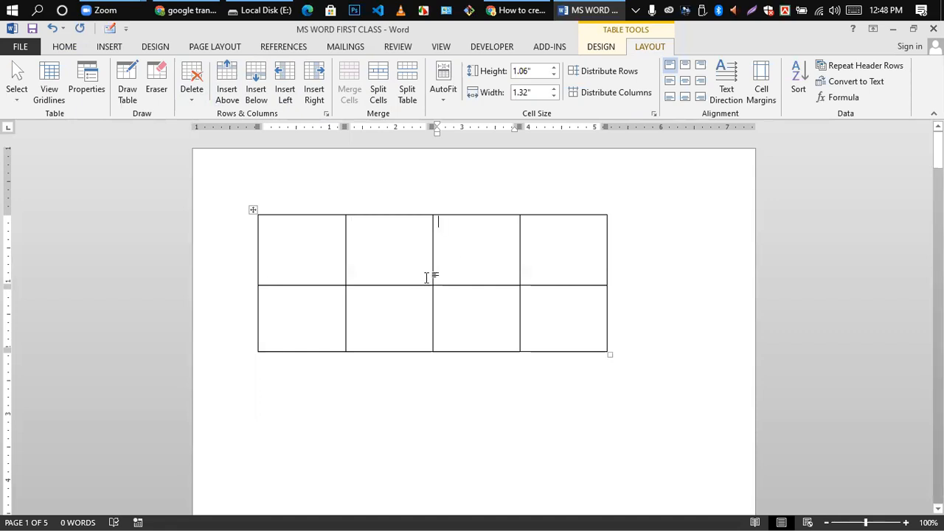
left_click(402, 249)
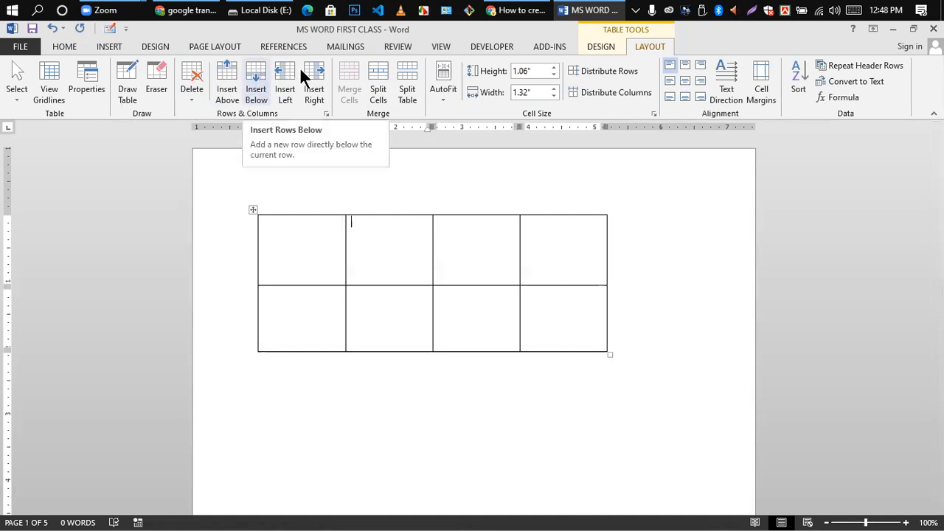
left_click(283, 80)
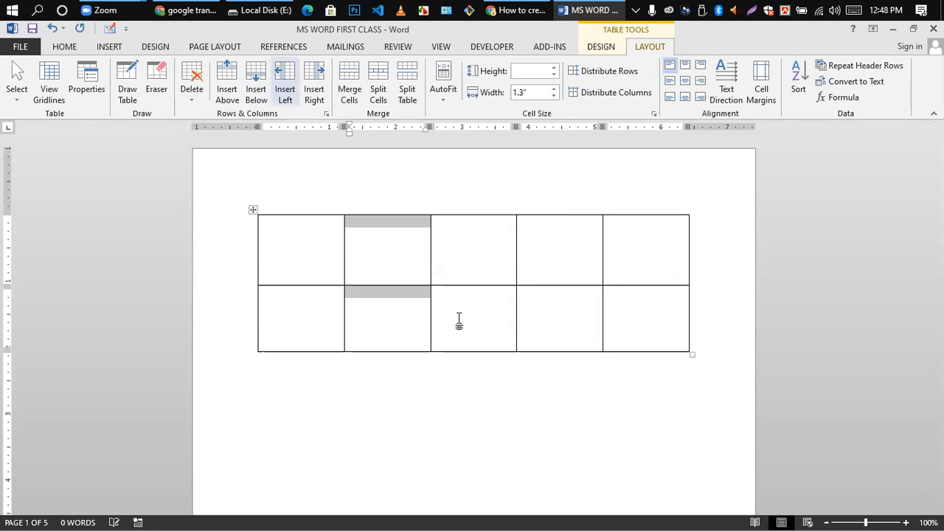
left_click(394, 263)
left_click(486, 249)
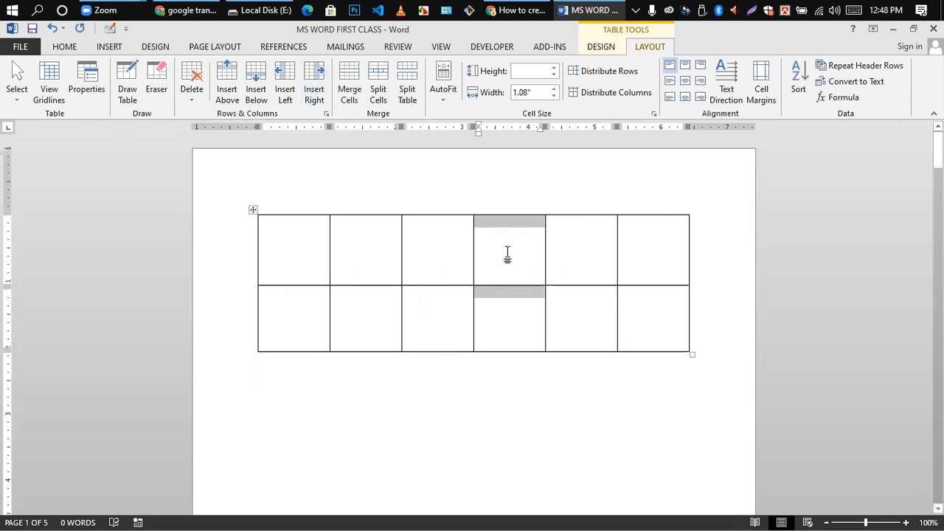
left_click(506, 253)
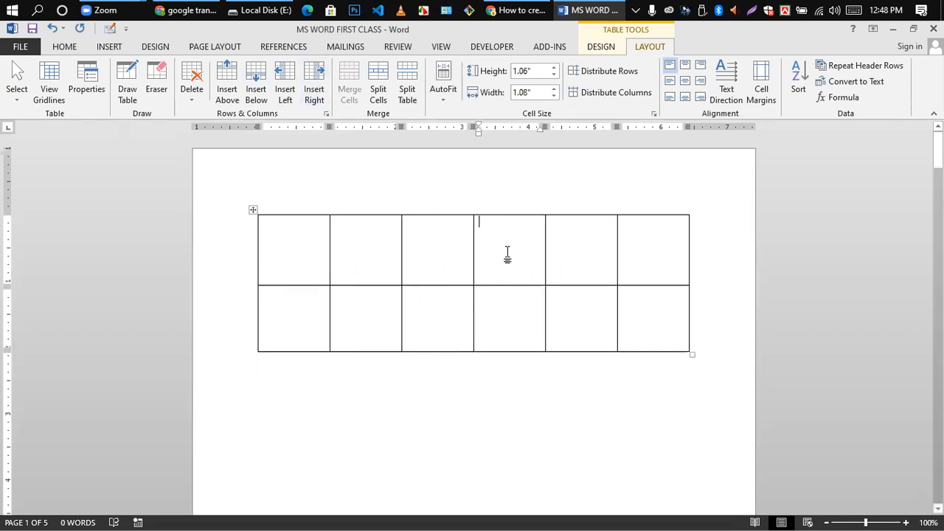
left_click(510, 318)
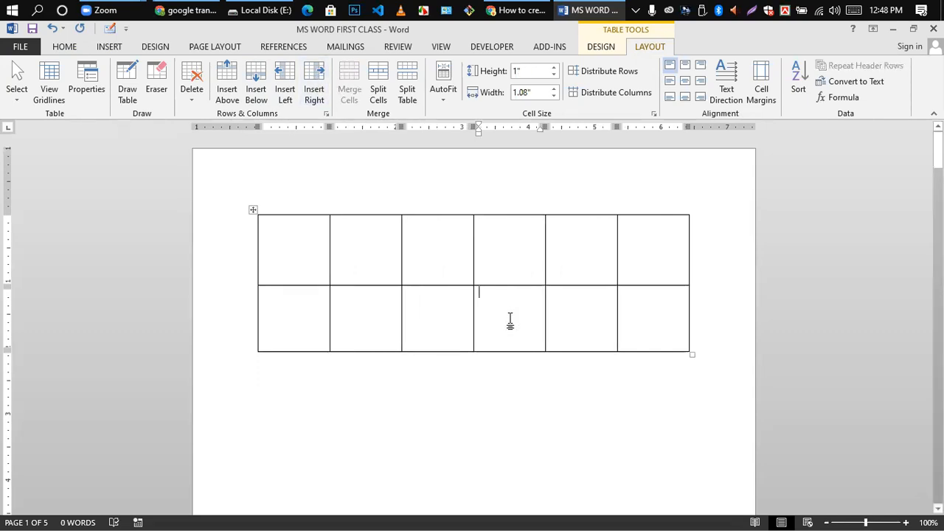
- Insert one row above the bottom row and another below it, making four rows
left_click(229, 81)
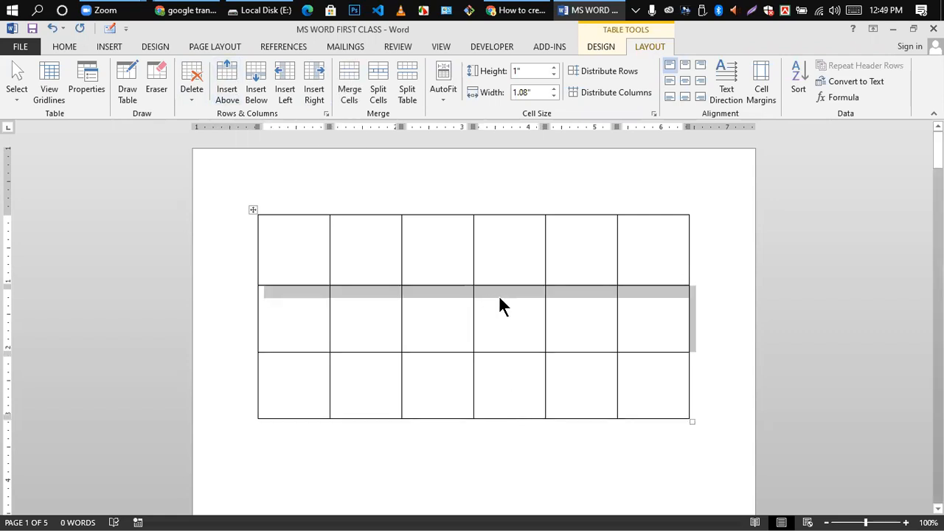
scroll(499, 299, "down", 1)
left_click(513, 276)
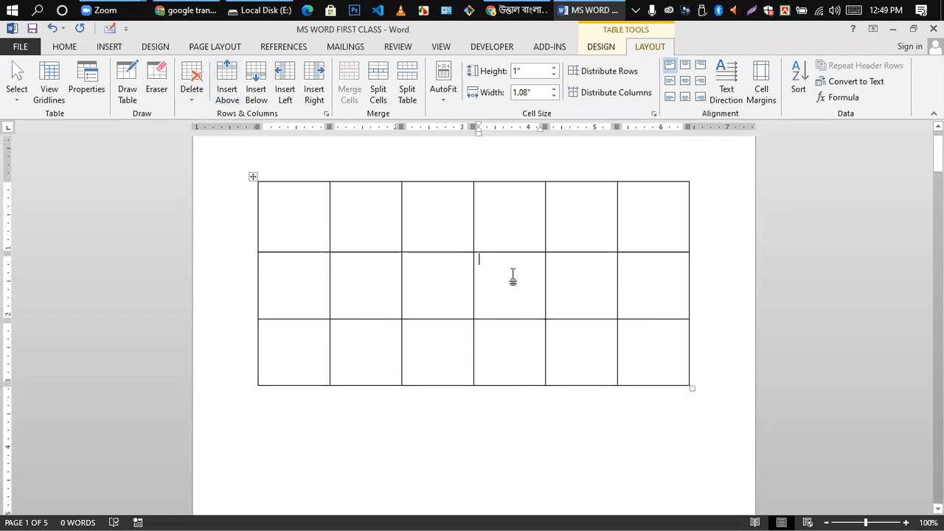
left_click(508, 350)
left_click(256, 81)
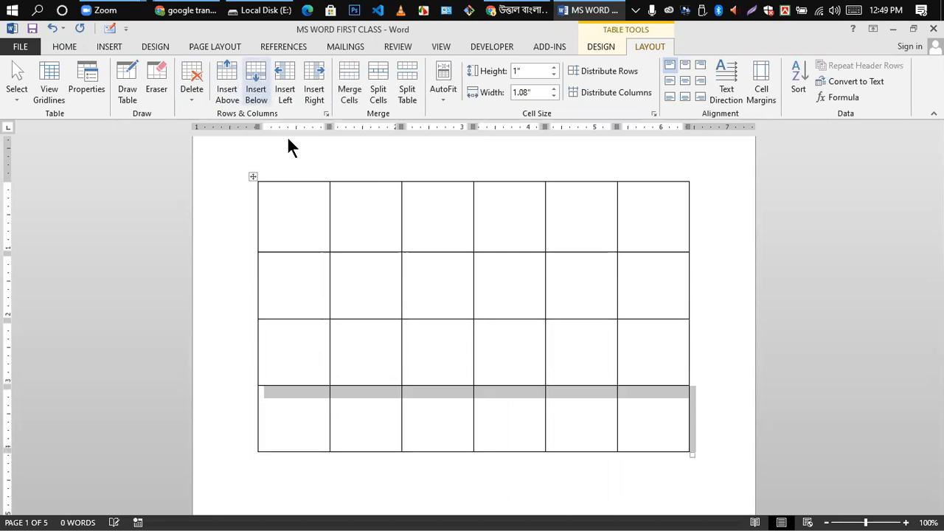
scroll(458, 354, "down", 2)
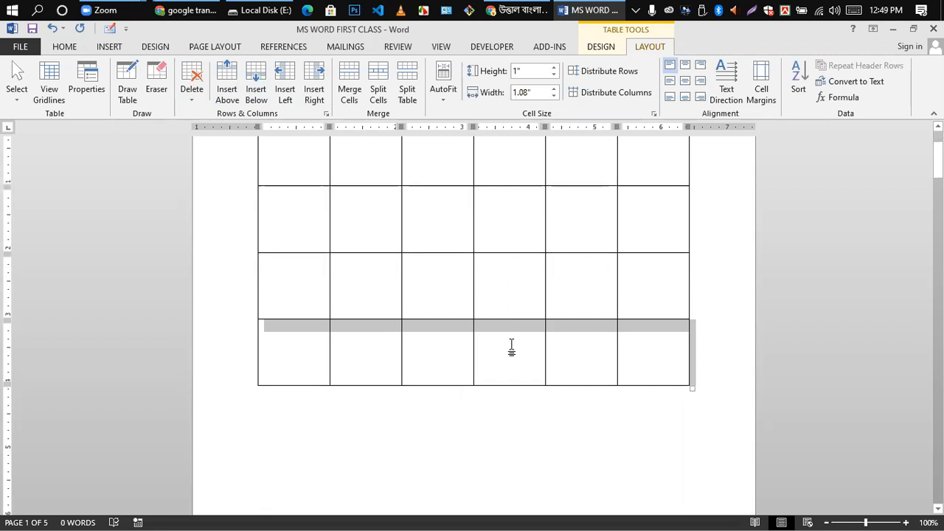
scroll(566, 281, "up", 3)
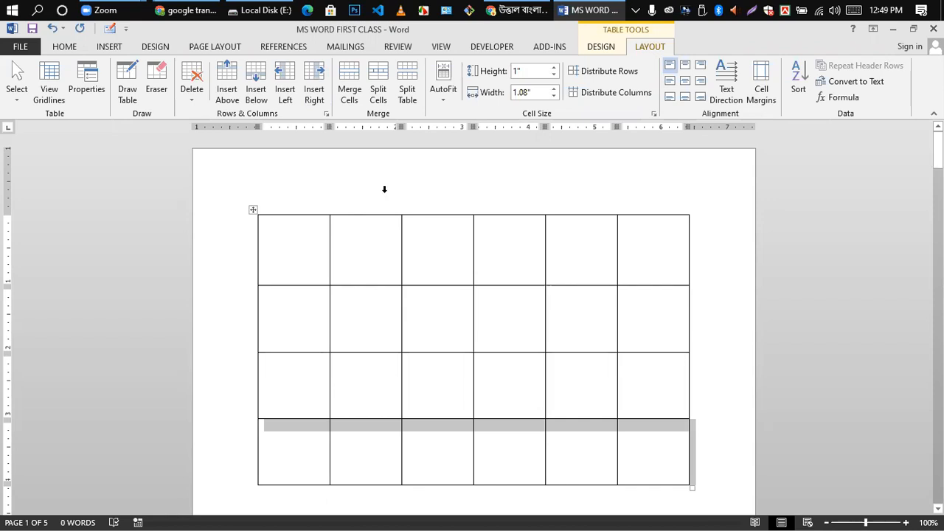
left_click(448, 304)
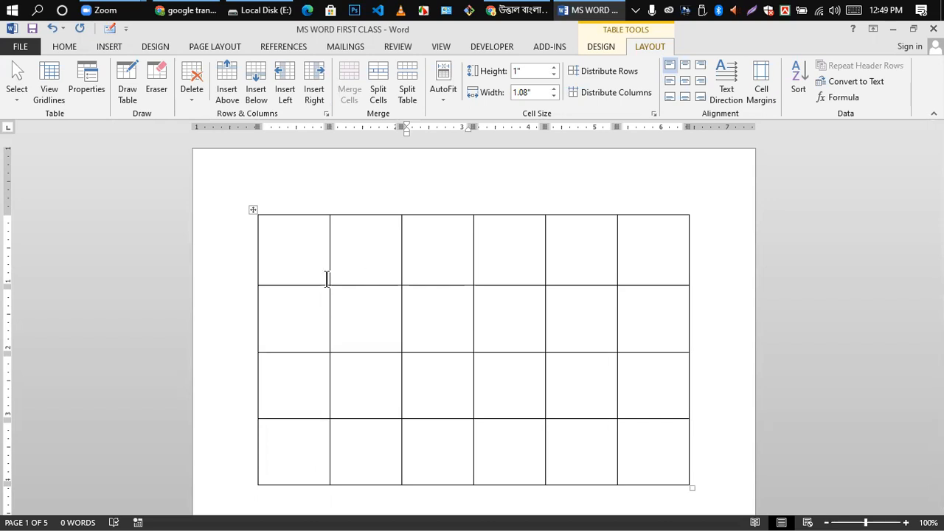
left_click(336, 242)
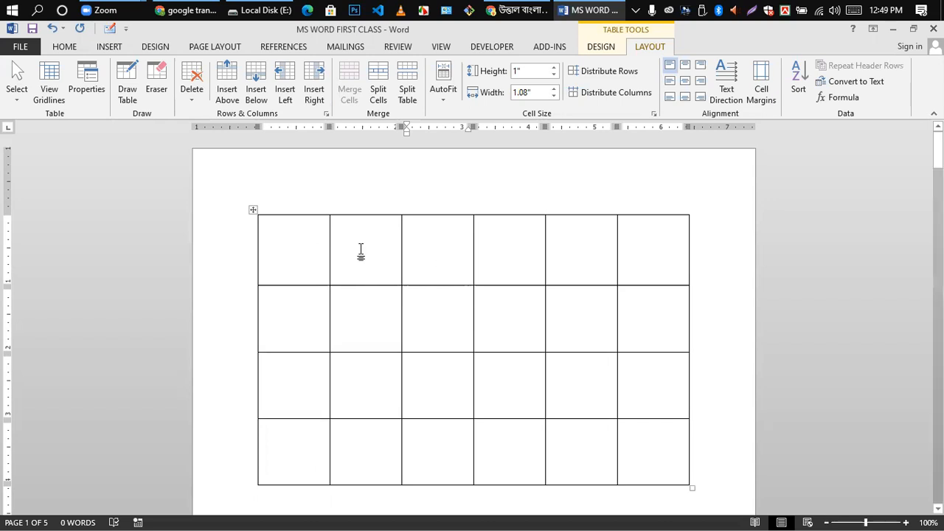
- Centre the top row, merge its six cells into one, and type 'Bangladesh' there
left_click(288, 246)
key("ctrl+e")
left_click(585, 248)
left_click_drag(383, 251, 664, 270)
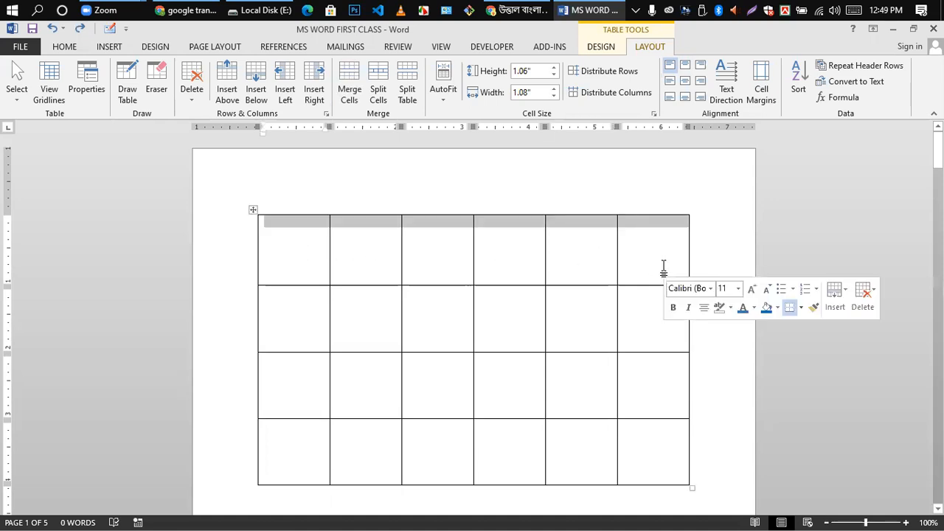
left_click(498, 263)
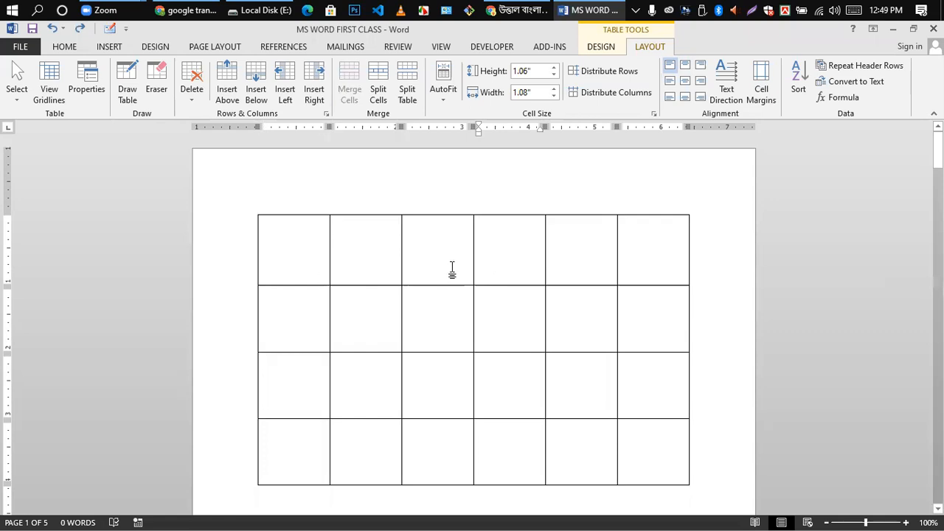
left_click_drag(299, 269, 664, 280)
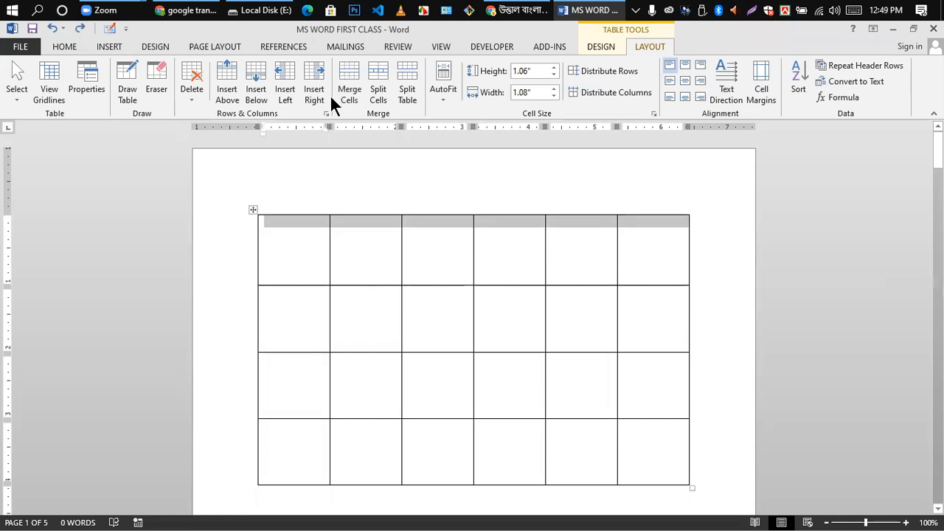
left_click(348, 80)
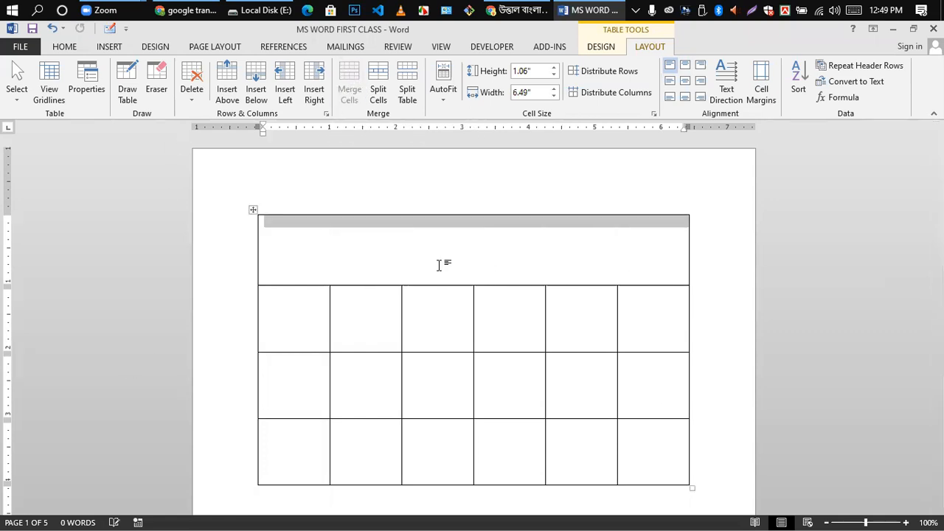
left_click(442, 264)
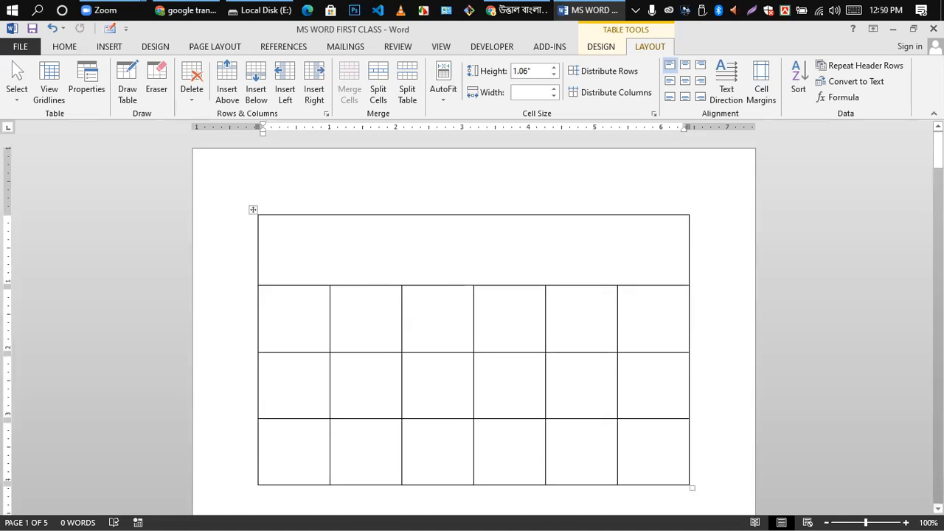
type("Bang")
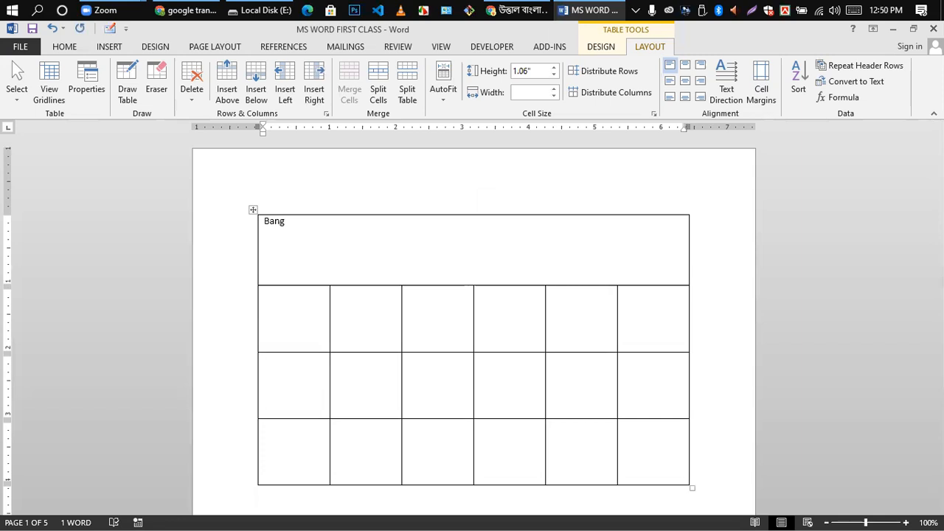
type("ladesh")
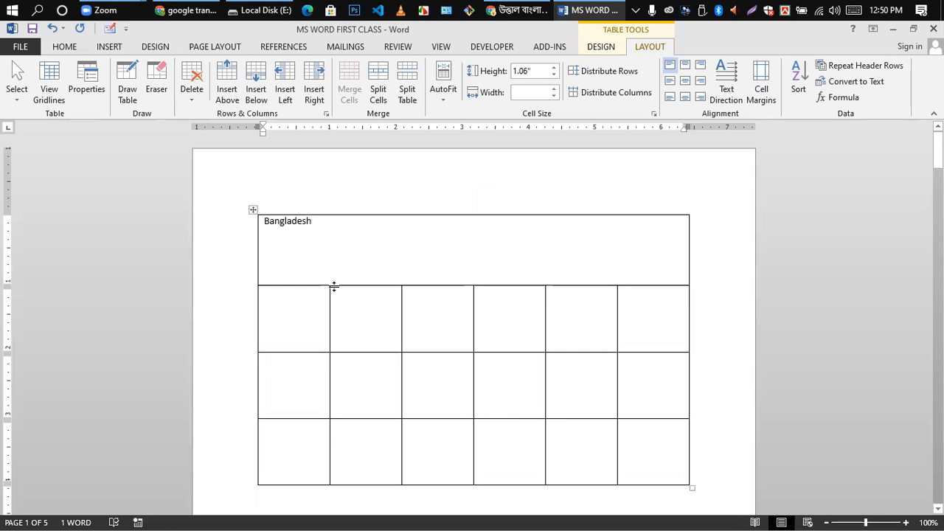
- Set the 'Bangladesh' title text to 20-point font size
triple_click(267, 225)
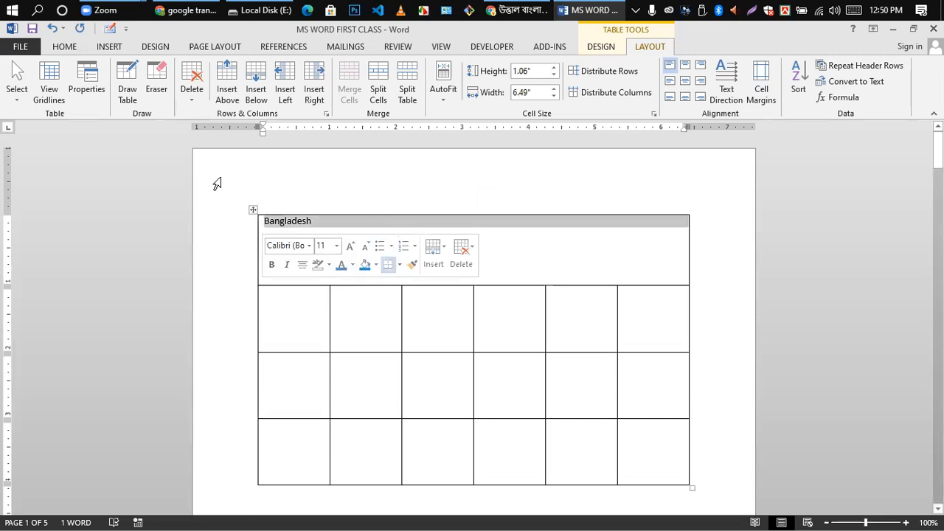
left_click(70, 46)
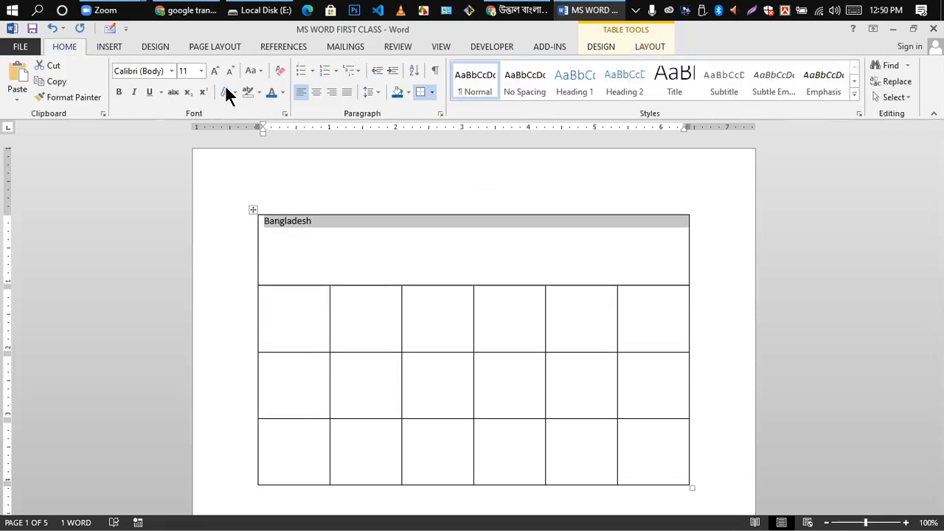
left_click(200, 67)
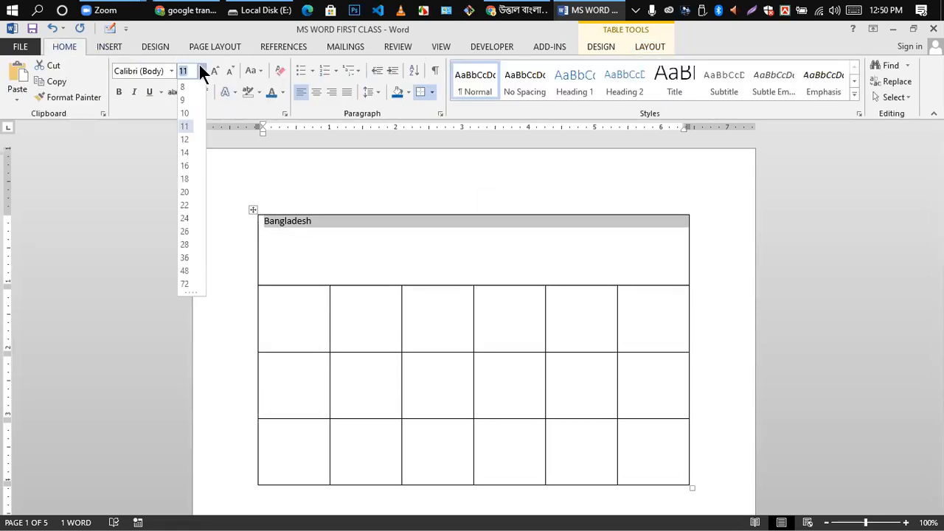
left_click(185, 191)
left_click(351, 261)
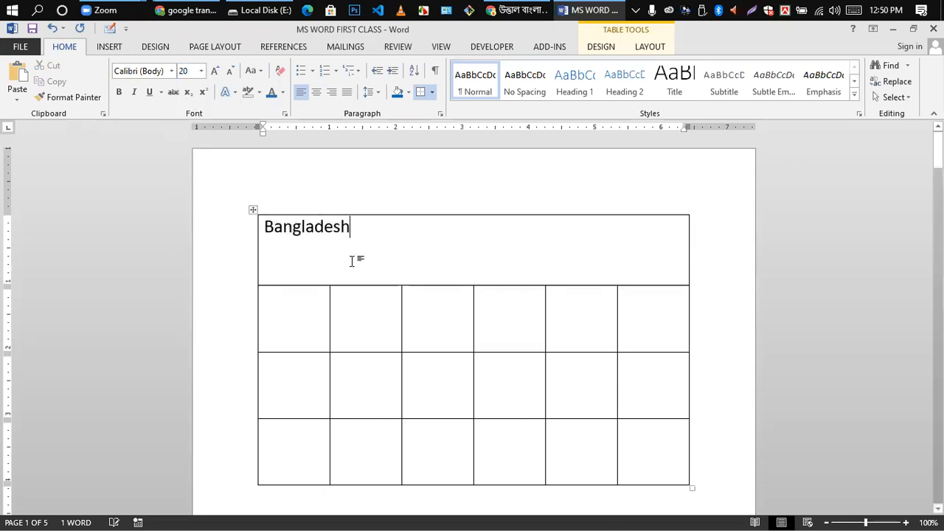
- Align 'Bangladesh' to the top centre of its merged cell
left_click_drag(264, 227, 360, 227)
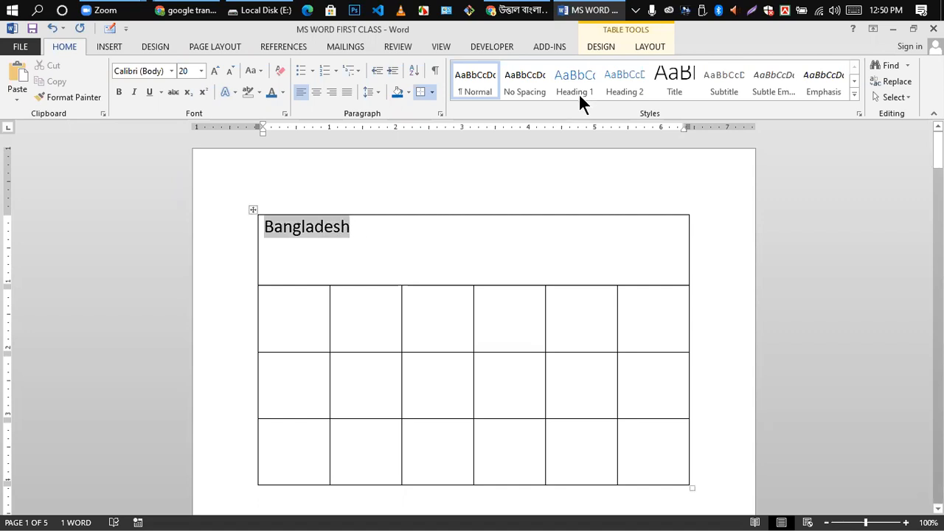
left_click(649, 47)
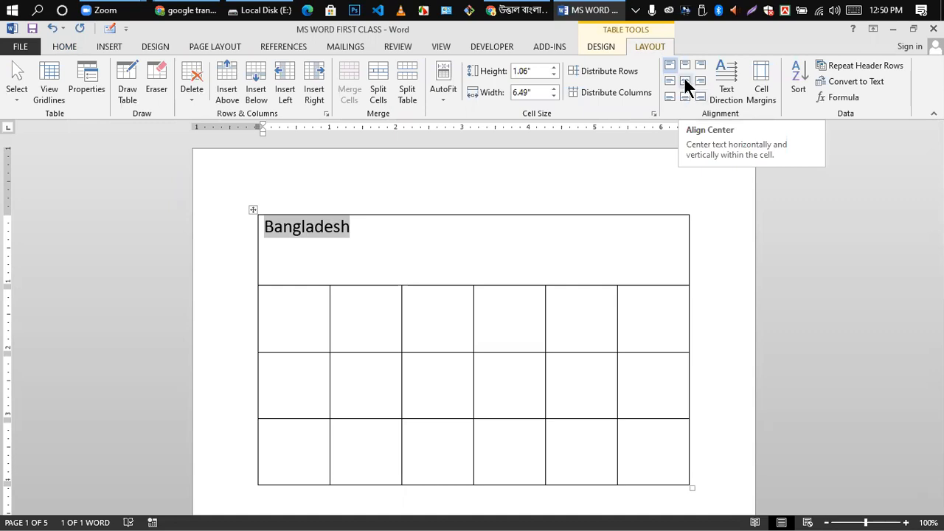
left_click(684, 79)
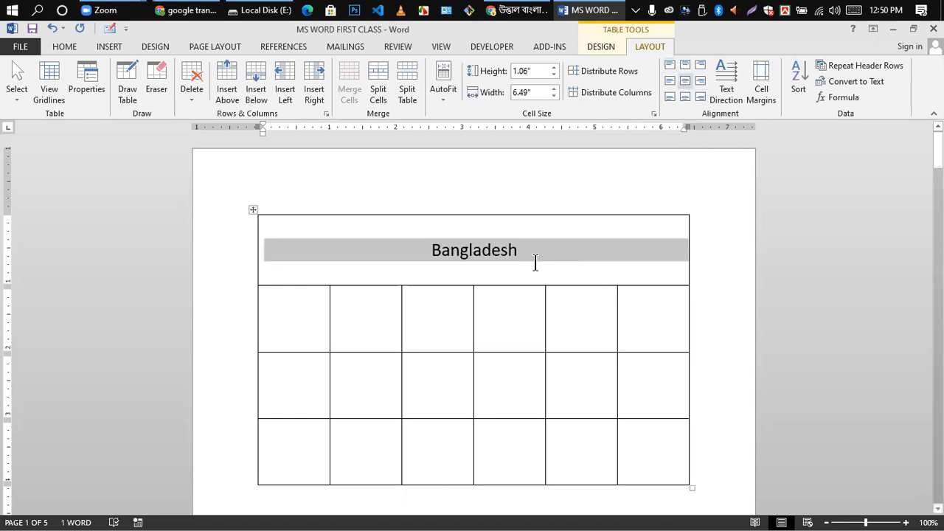
left_click(536, 263)
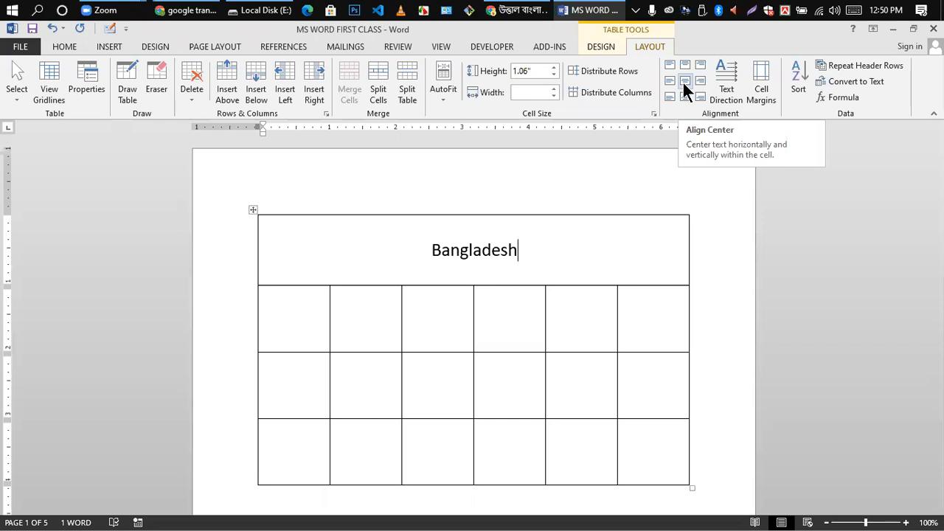
key("Home")
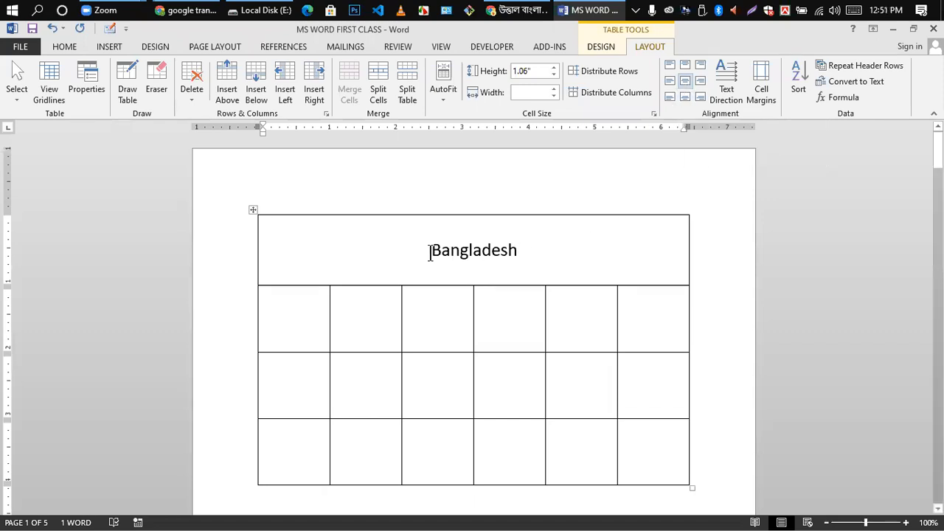
double_click(528, 247)
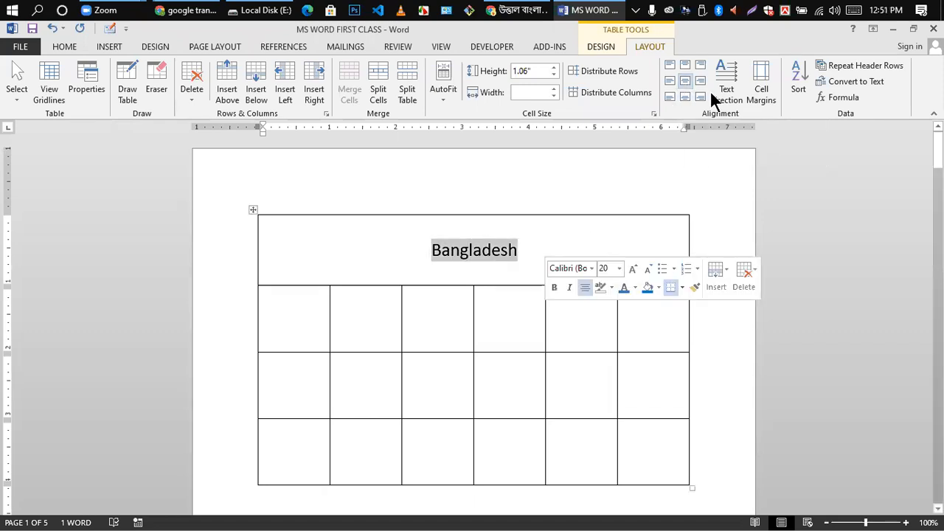
left_click(681, 67)
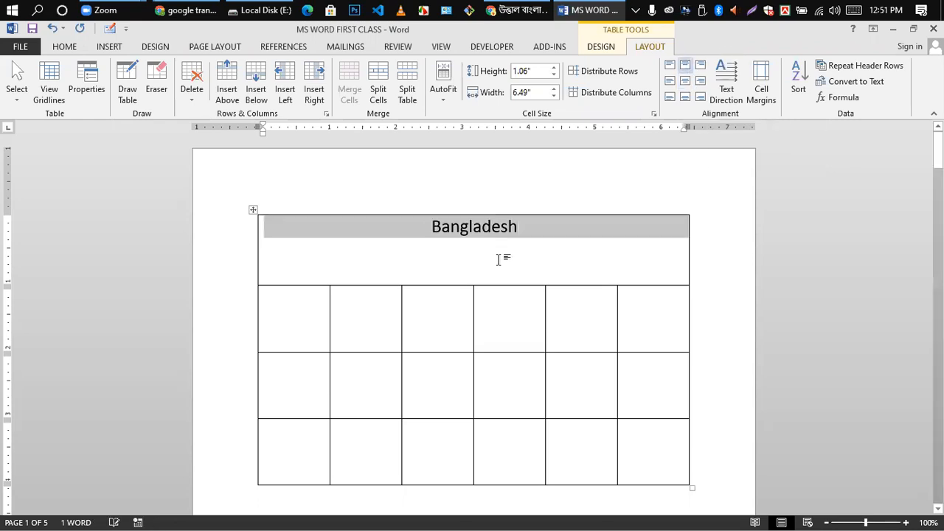
left_click(594, 231)
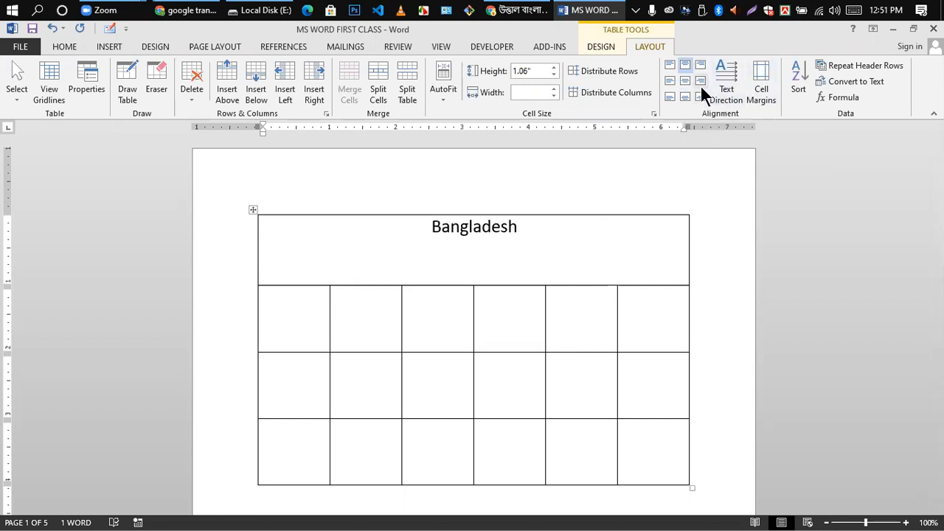
scroll(462, 312, "down", 2)
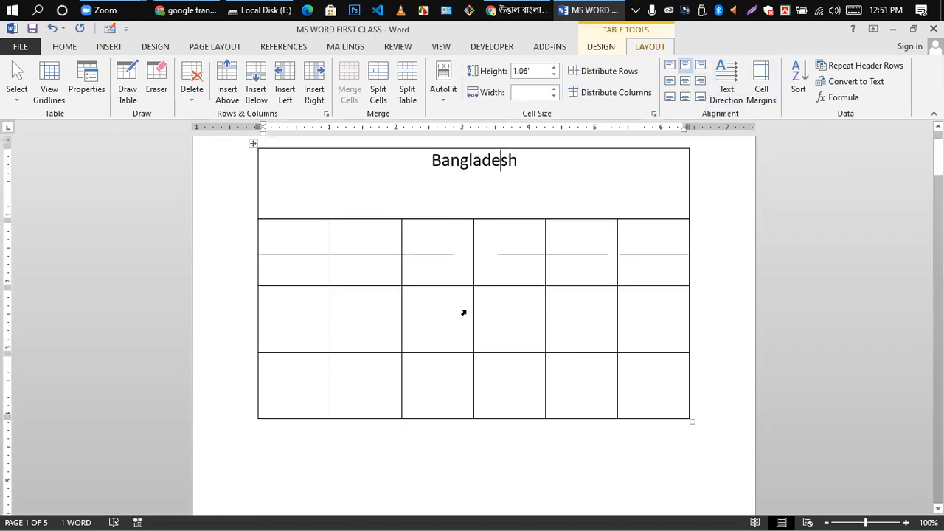
scroll(308, 295, "up", 1)
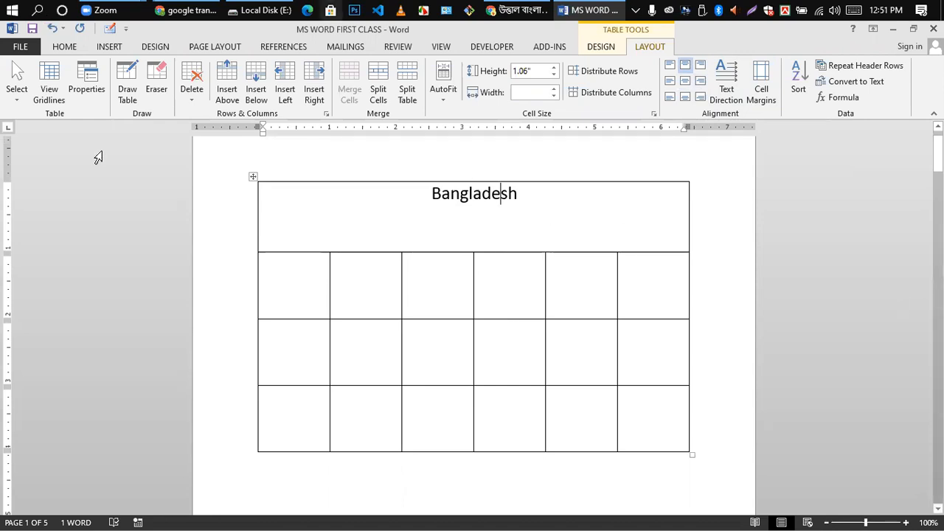
left_click_drag(295, 297, 628, 293)
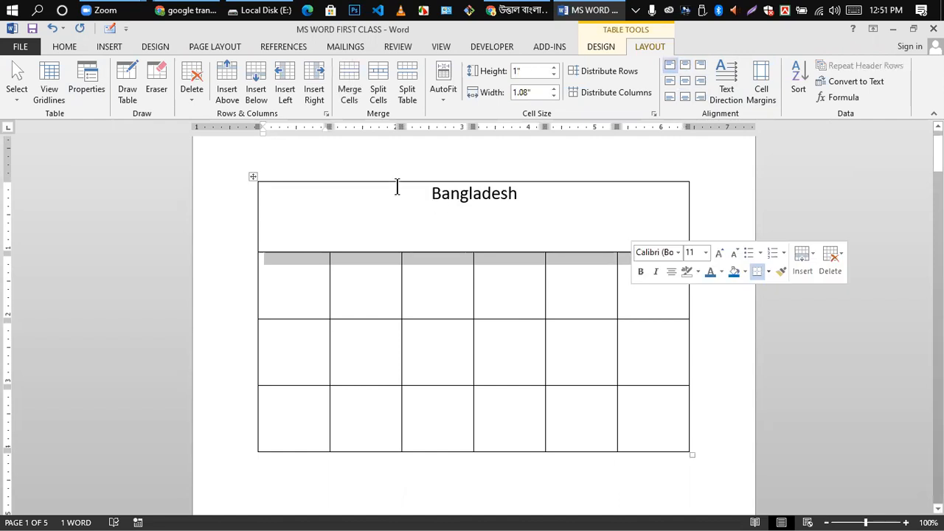
- Split the table below the Bangladesh title row into a separate title table and grid
left_click(410, 81)
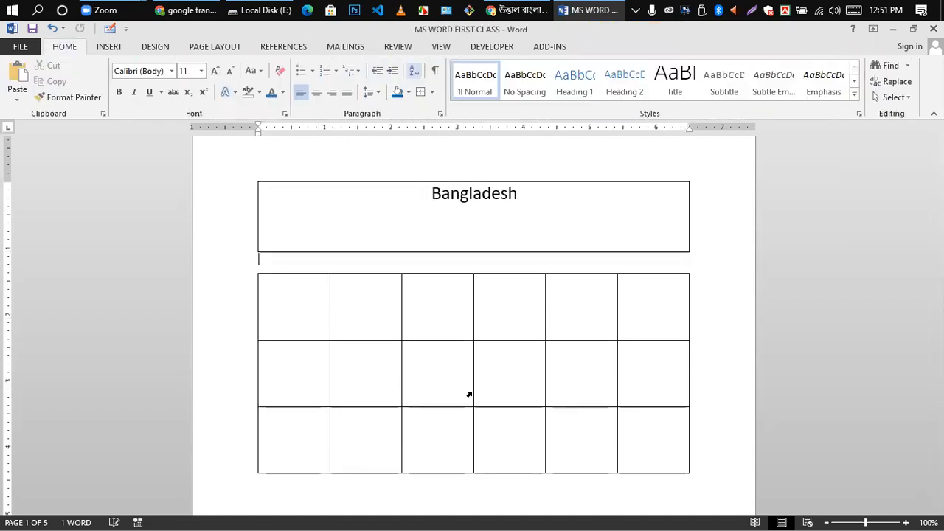
left_click(449, 203)
scroll(411, 218, "down", 1)
scroll(411, 218, "up", 1)
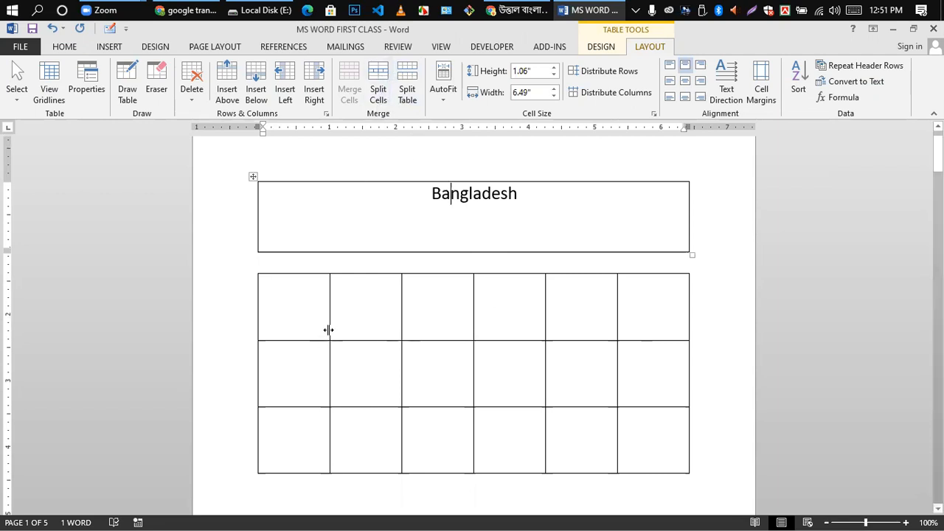
- Split the grid's first two columns into 4 columns and 3 rows
left_click_drag(300, 300, 369, 447)
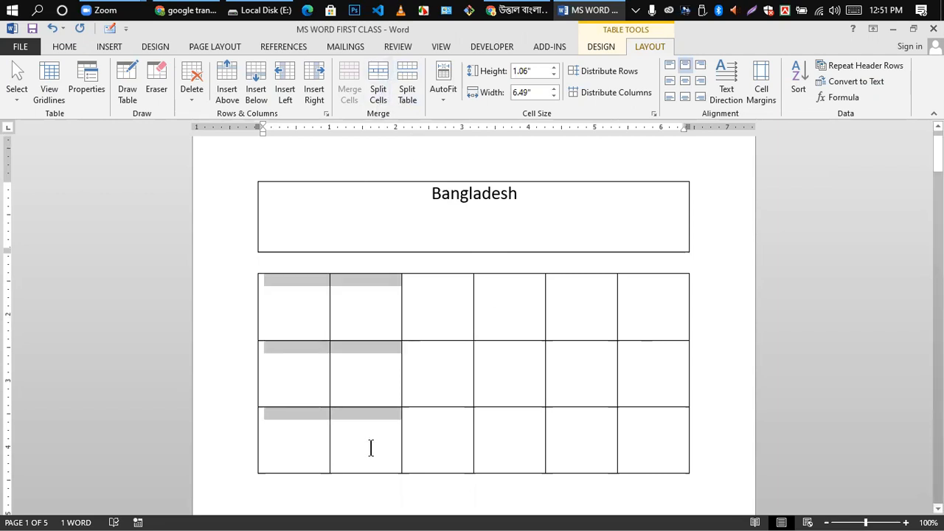
left_click(377, 75)
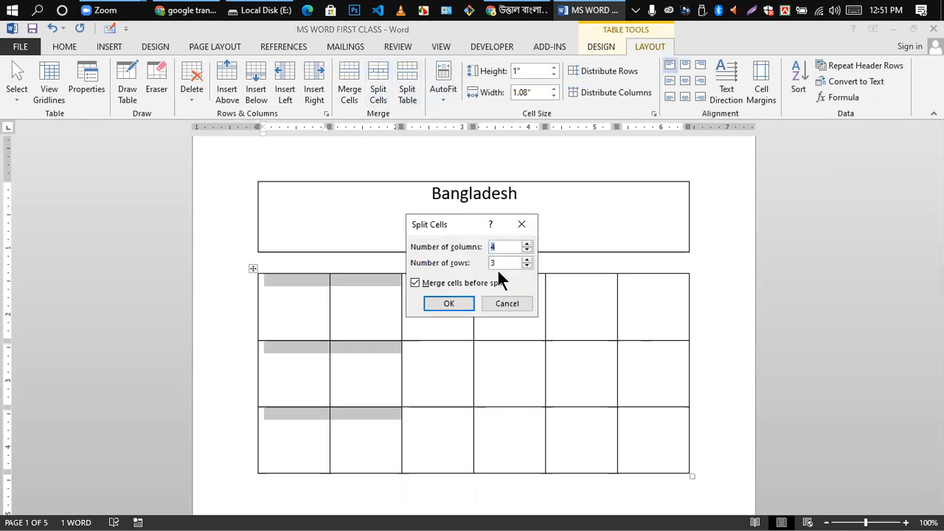
left_click(450, 303)
scroll(399, 330, "down", 2)
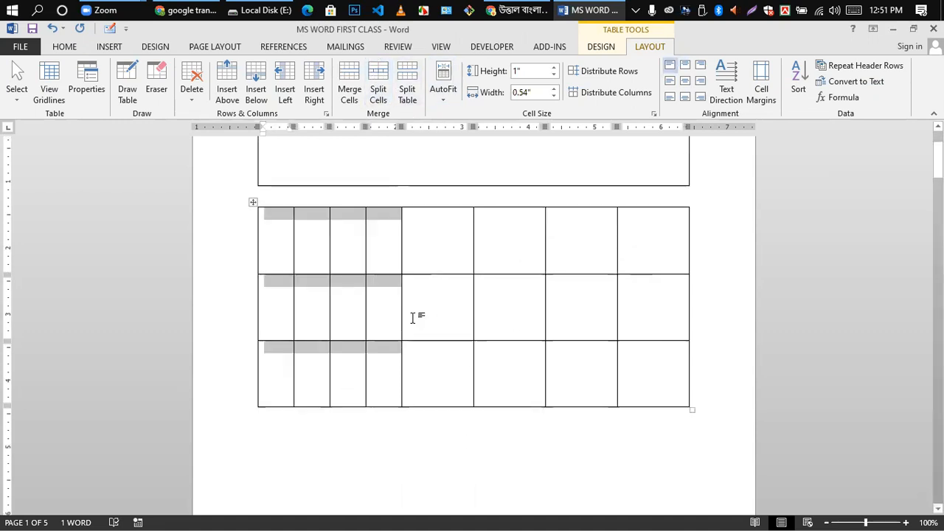
scroll(399, 330, "up", 3)
left_click(413, 340)
scroll(302, 344, "down", 3)
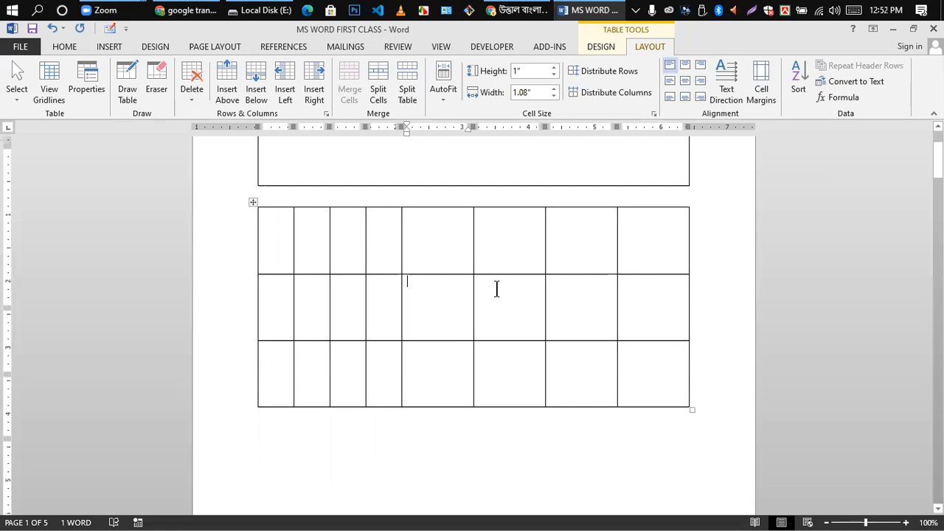
scroll(497, 289, "up", 3)
scroll(499, 340, "down", 6)
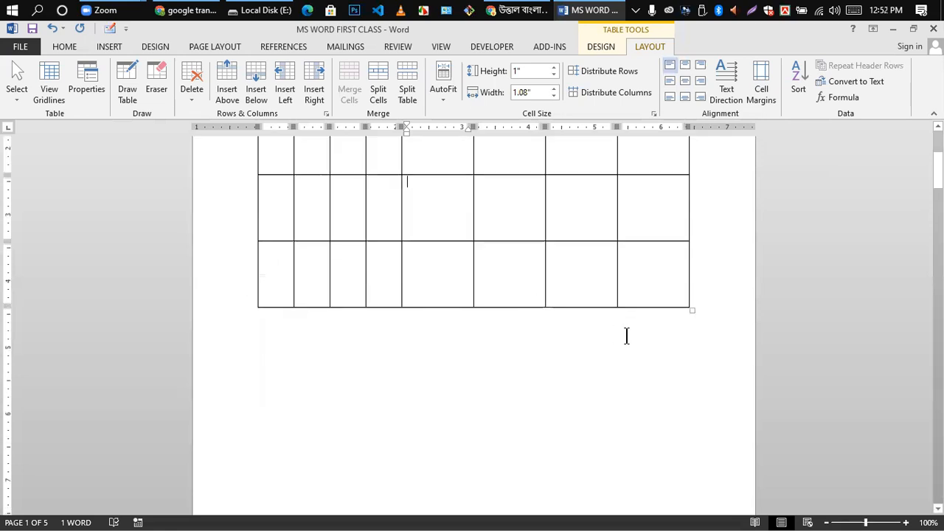
scroll(627, 337, "up", 4)
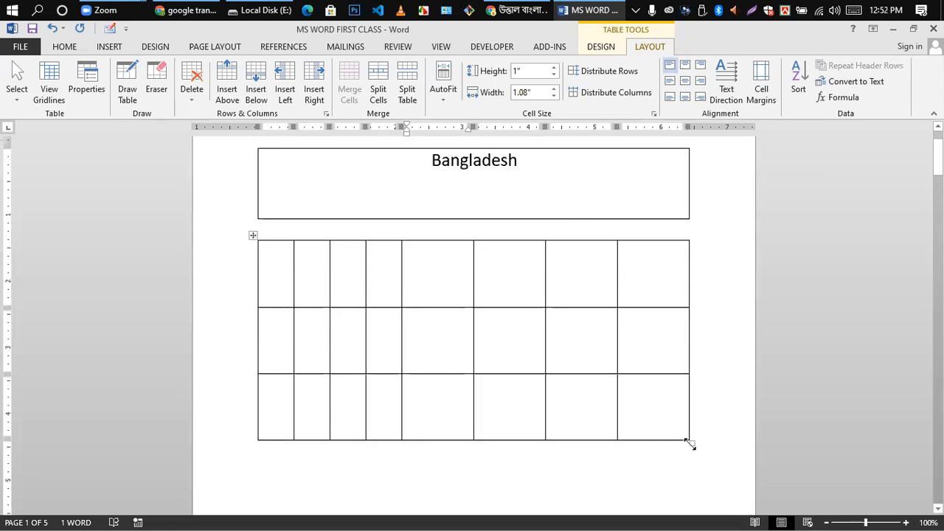
- Try resizing the grid's rows by dragging its bottom border, undoing the first attempt
left_click_drag(694, 420, 687, 323)
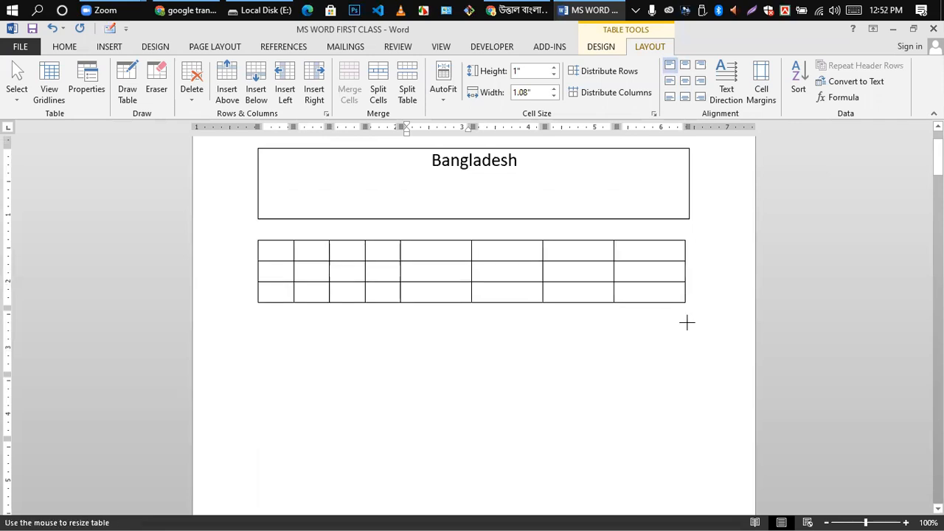
key("ctrl+z")
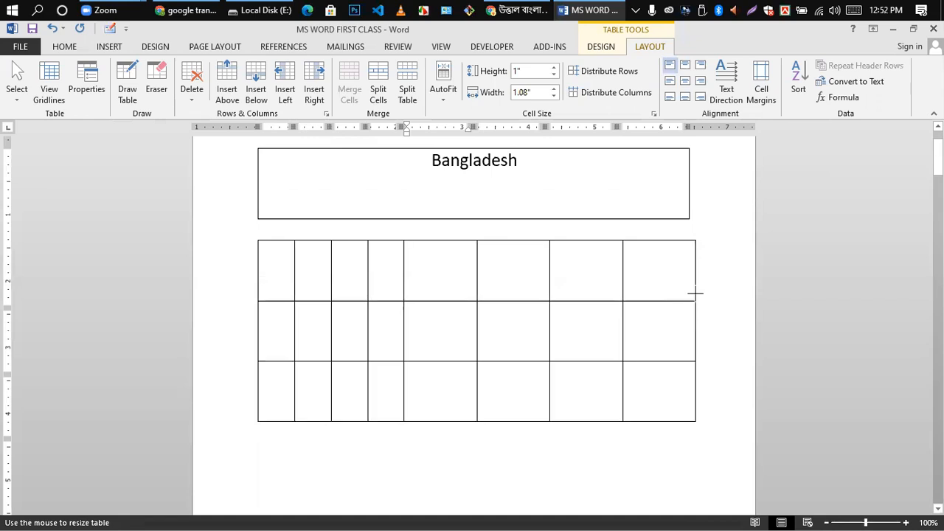
left_click_drag(695, 293, 683, 306)
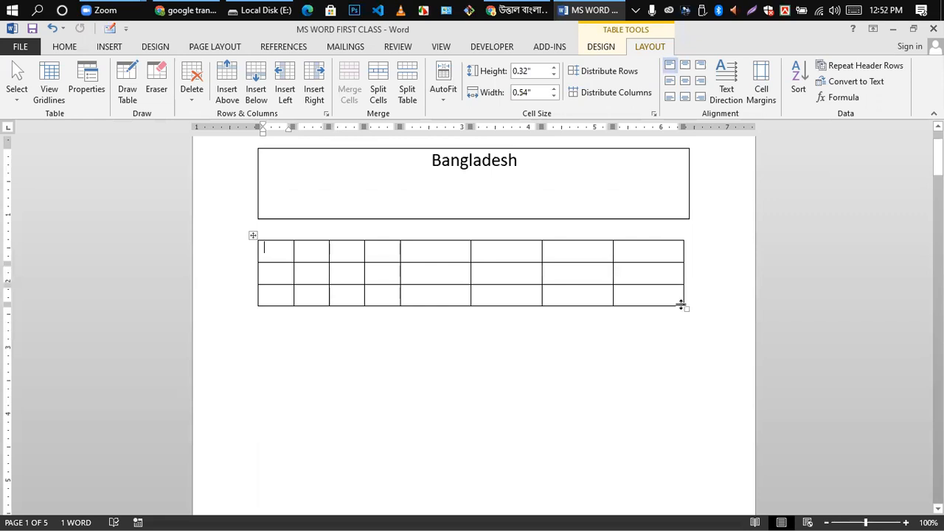
left_click(664, 274)
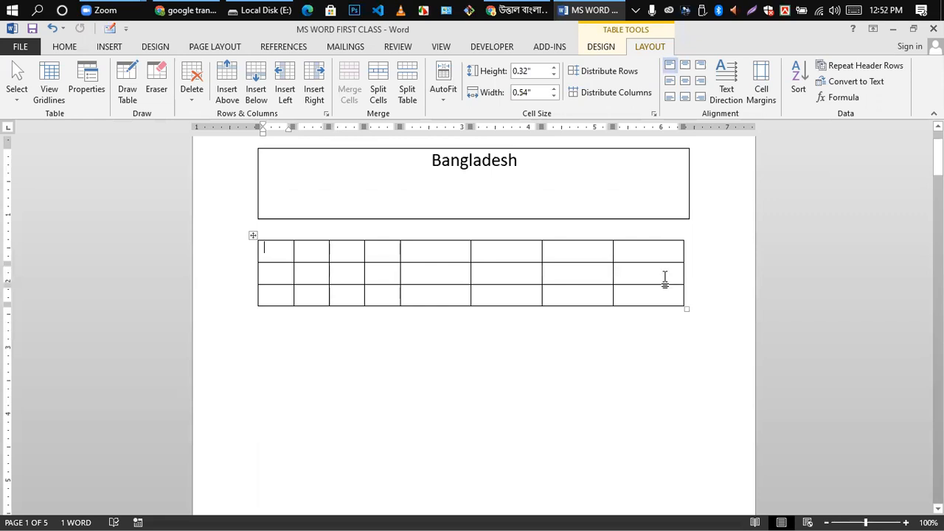
- Select the whole grid table and raise its row height to 1.1 inches
left_click(253, 236)
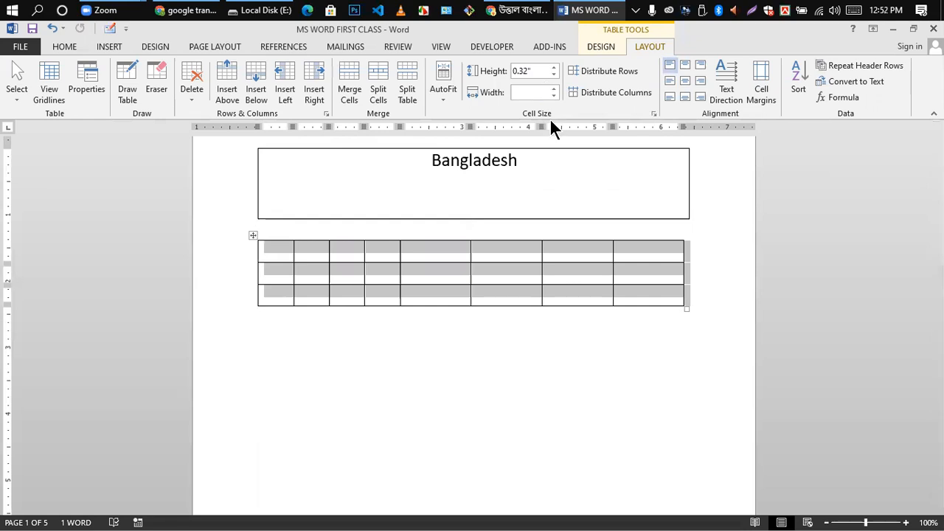
left_click(553, 67)
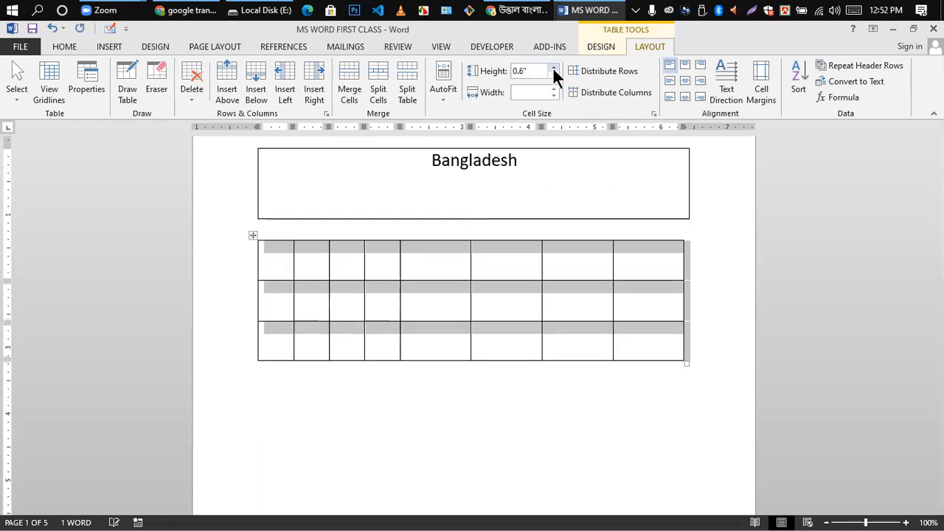
left_click(553, 67)
left_click(554, 67)
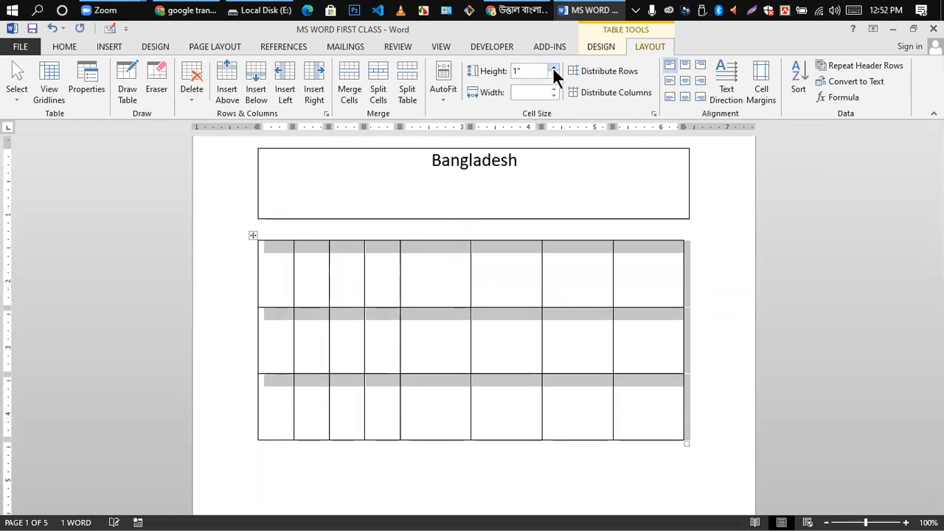
left_click(554, 67)
scroll(519, 354, "down", 2)
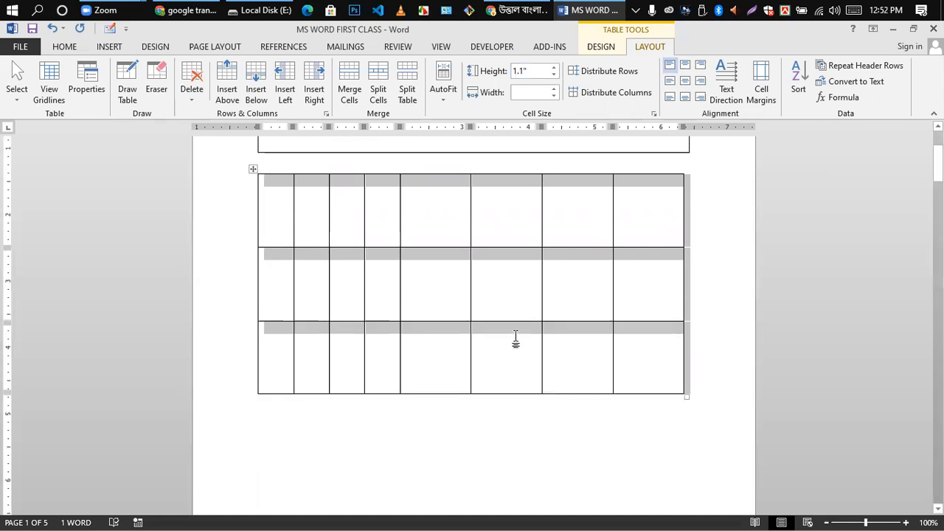
scroll(518, 269, "up", 2)
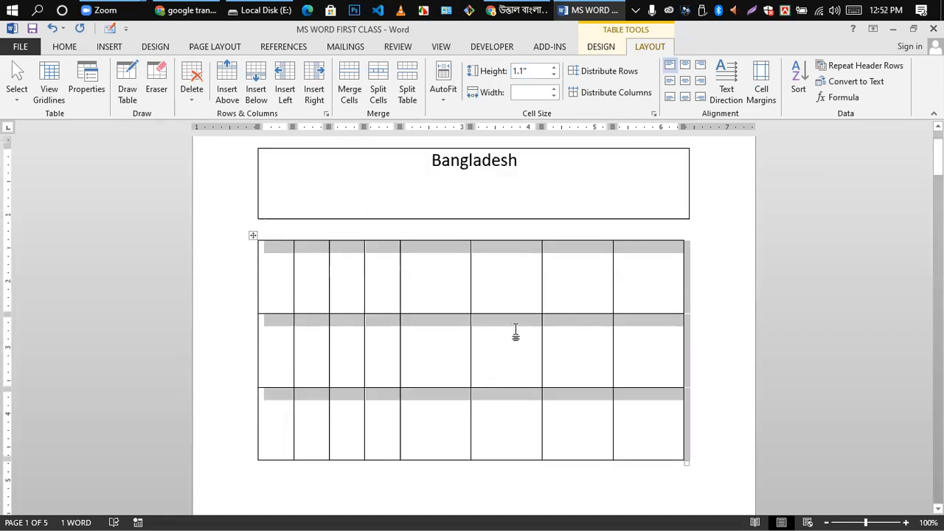
left_click(503, 277)
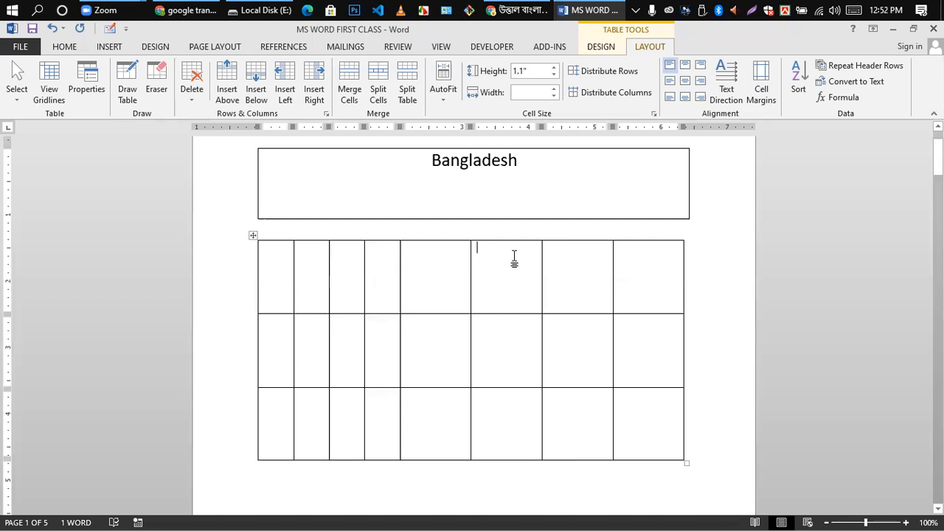
- Select the whole grid and step its column width up to 0.9, then back to 0.8 inches
left_click(253, 235)
left_click(554, 90)
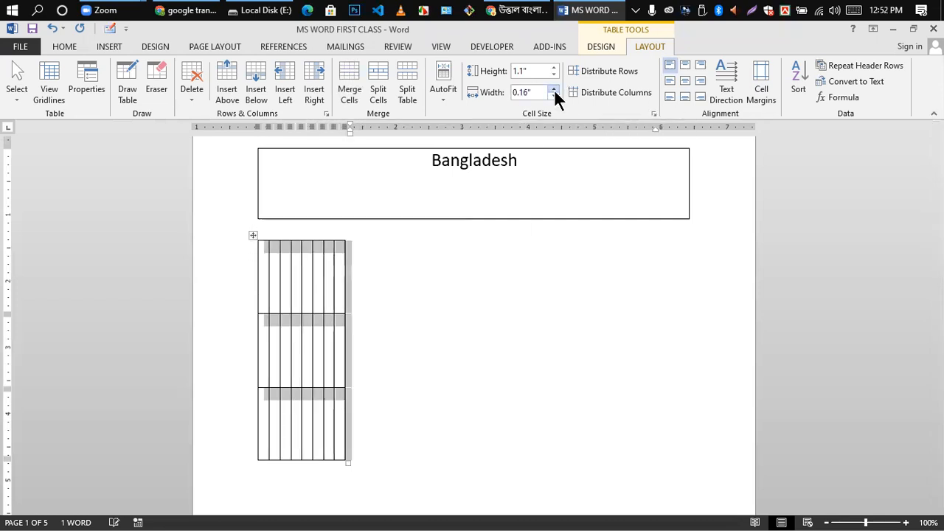
left_click(554, 89)
left_click(554, 90)
left_click(554, 89)
left_click(554, 90)
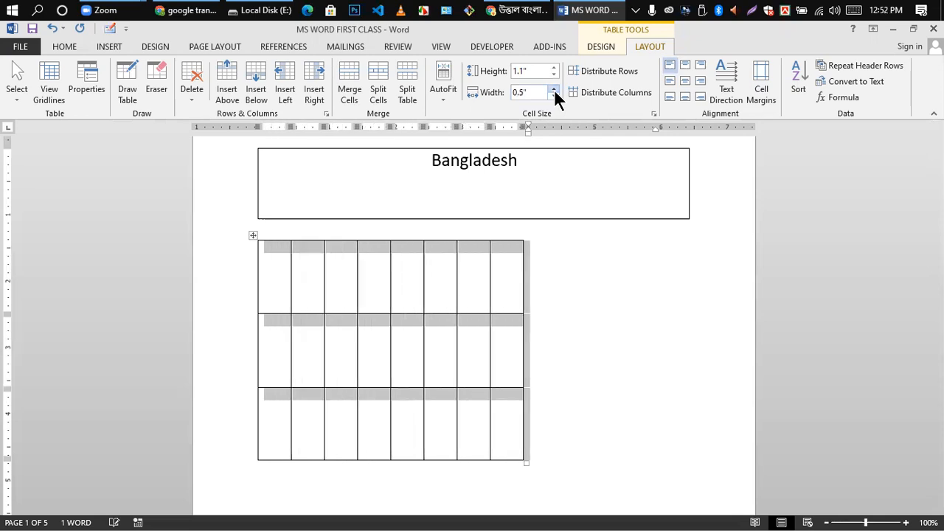
left_click(554, 89)
left_click(555, 89)
left_click(554, 90)
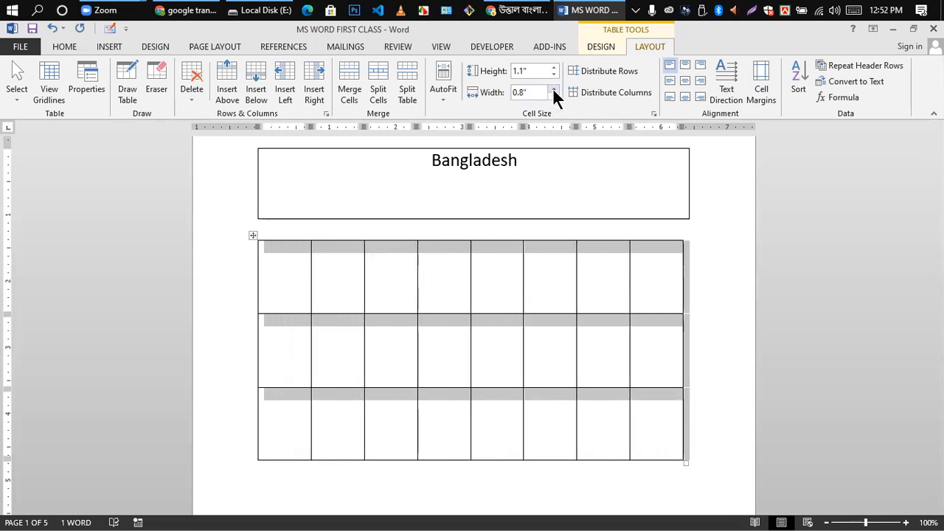
left_click(554, 89)
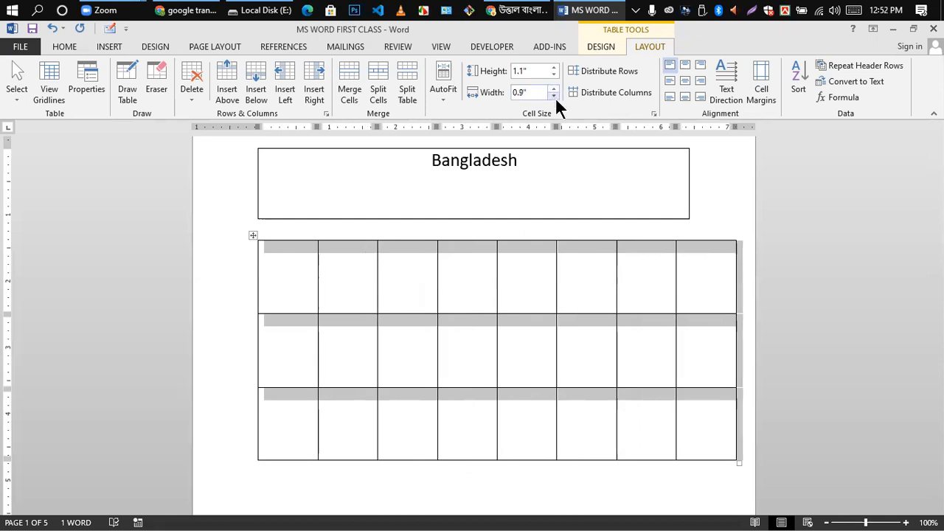
left_click(555, 95)
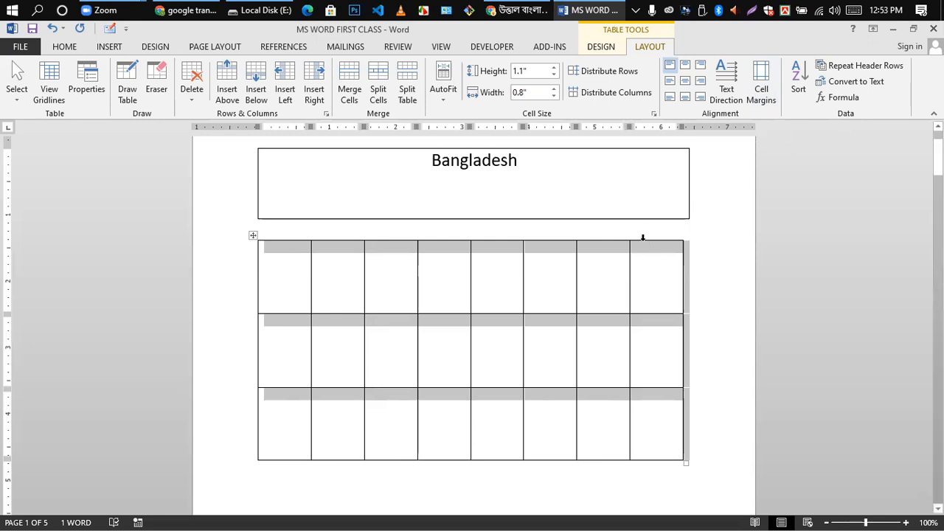
- Delete the eight-column grid table, then the Bangladesh title table
left_click(110, 46)
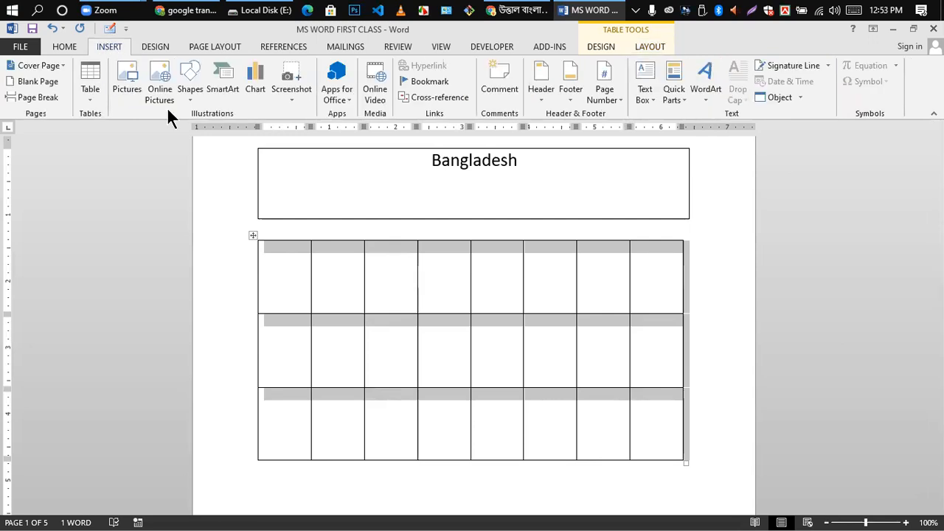
left_click(155, 47)
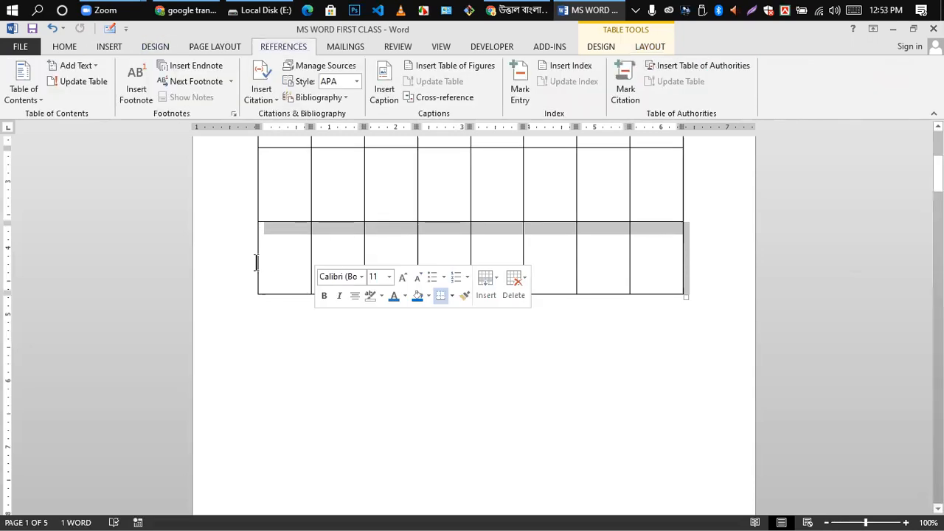
scroll(374, 222, "up", 5)
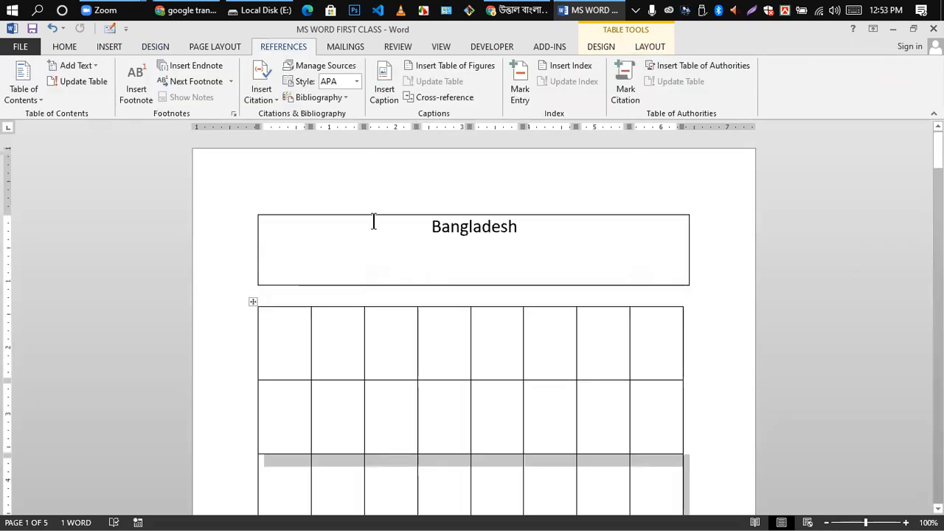
left_click(251, 305)
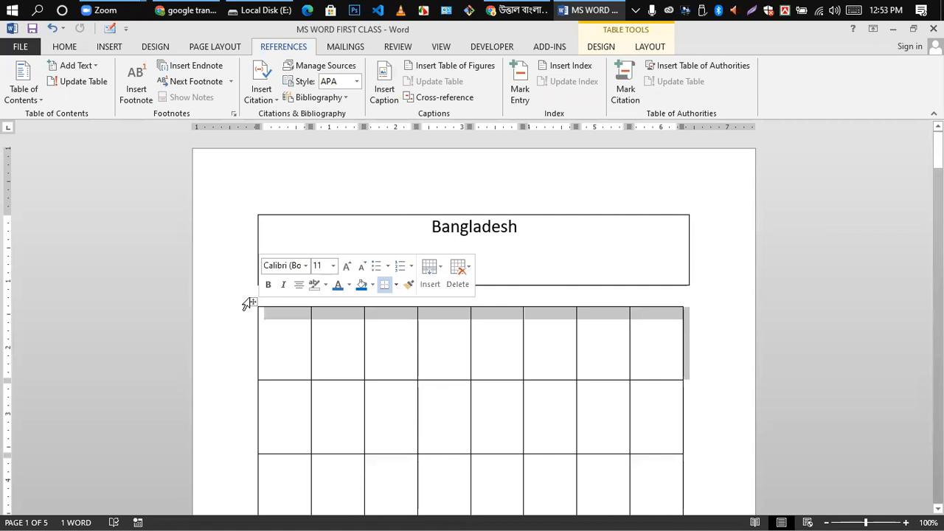
left_click(253, 309)
left_click(253, 304)
key("BackSpace")
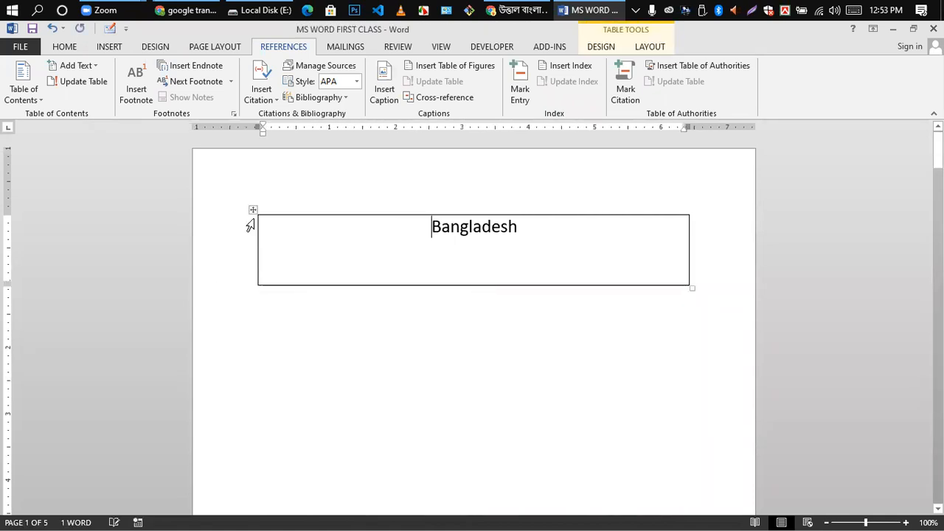
left_click(254, 217)
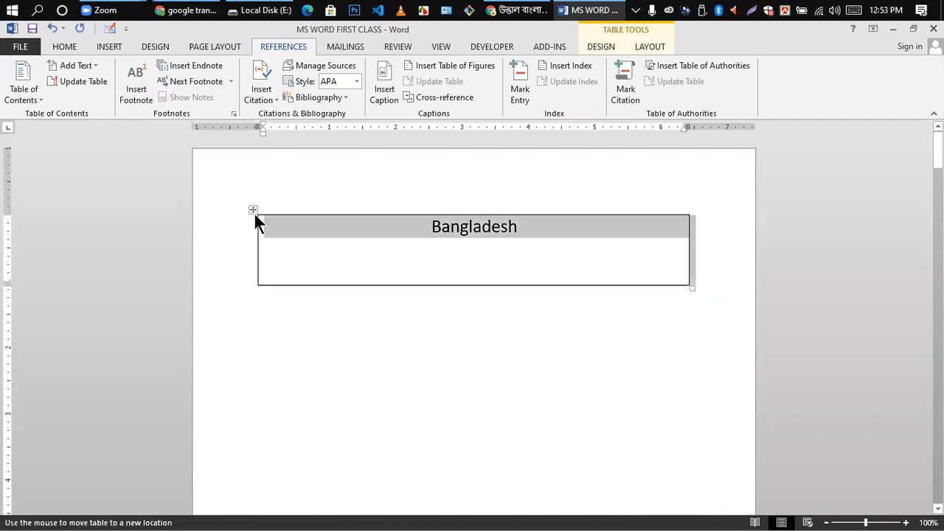
key("BackSpace")
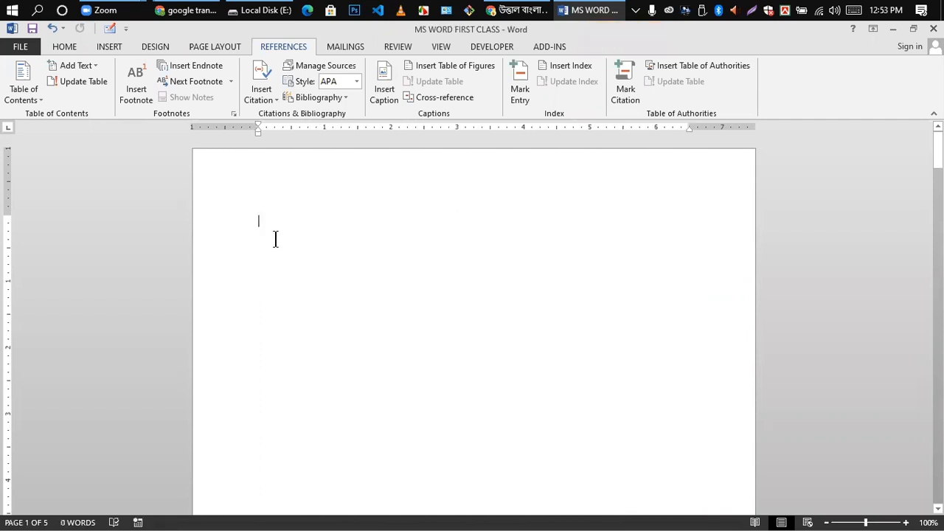
- Insert the 'West End High School Online_Class' banner image from the Downloads folder onto the empty page
left_click(109, 44)
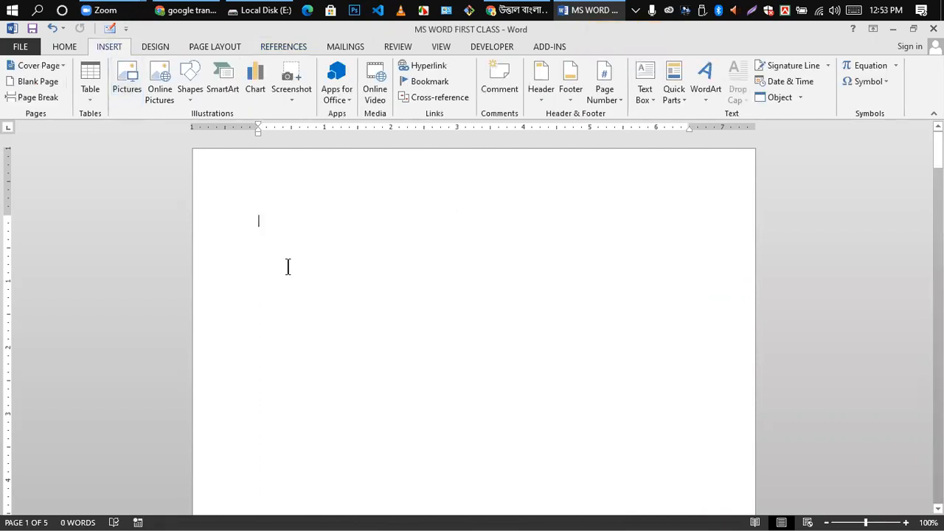
left_click(124, 76)
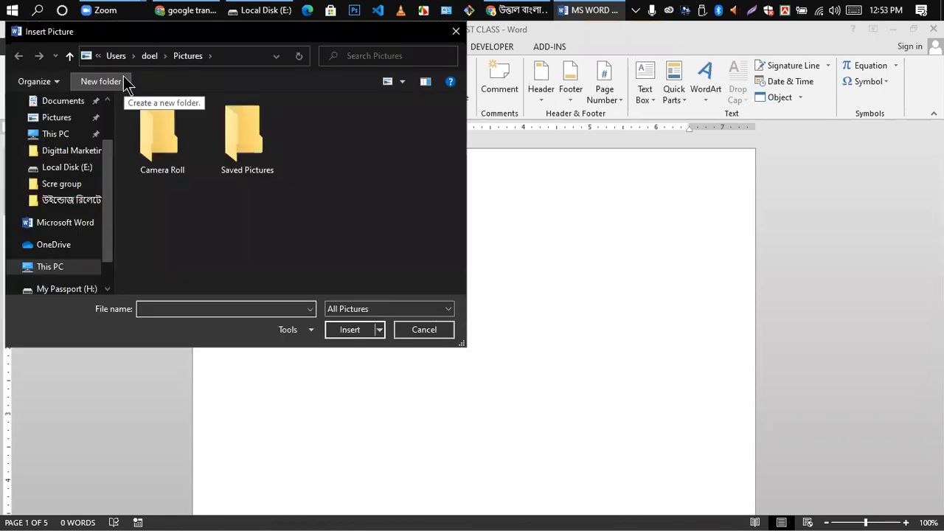
scroll(78, 192, "up", 2)
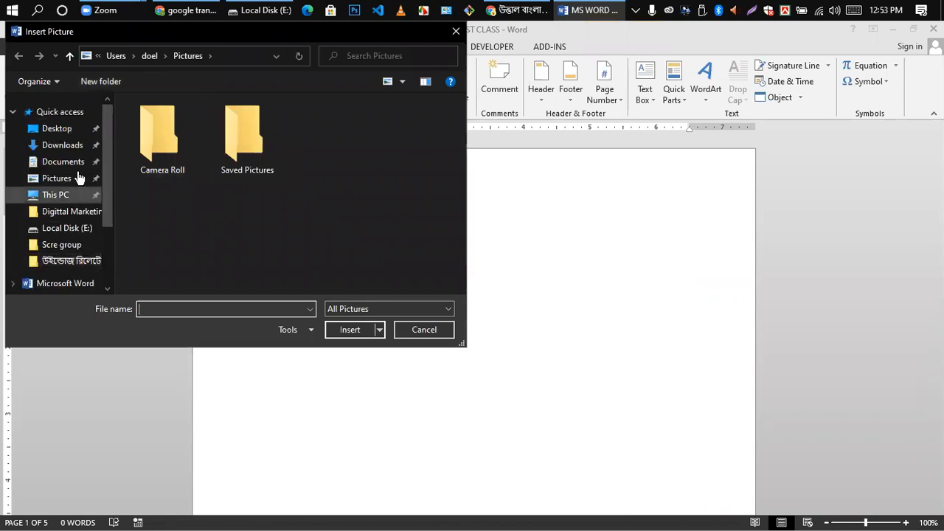
left_click(62, 147)
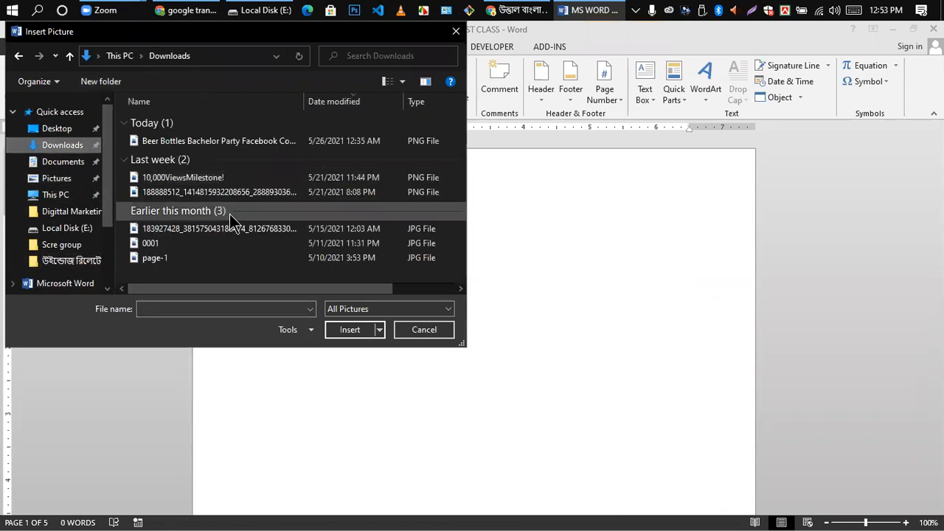
left_click(165, 142)
left_click(347, 330)
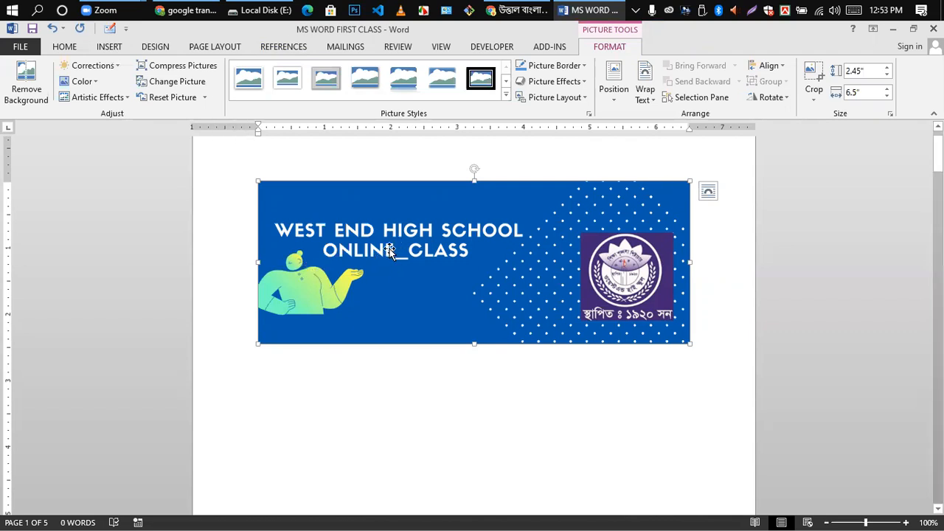
- Drag the banner's sizing handles until it measures 3.24" tall by 5.63" wide, then nudge its position
scroll(540, 317, "up", 1)
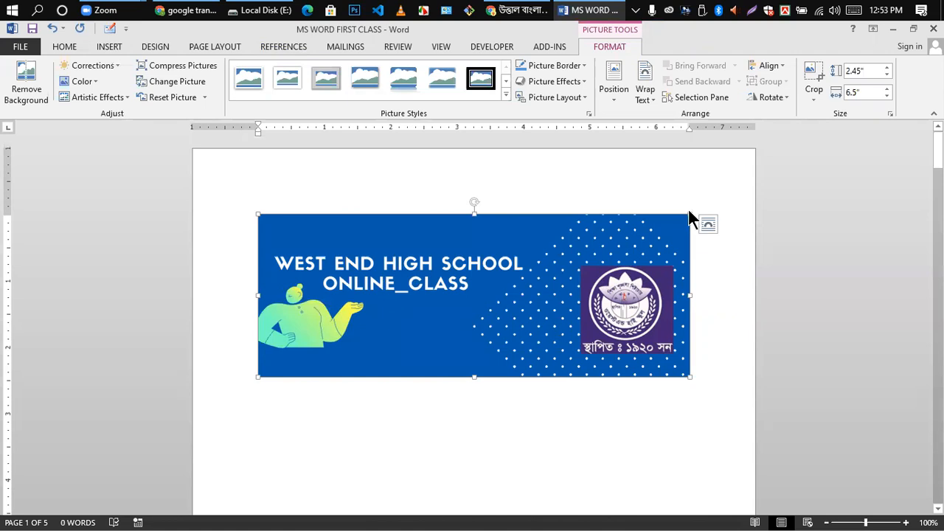
left_click_drag(690, 214, 541, 232)
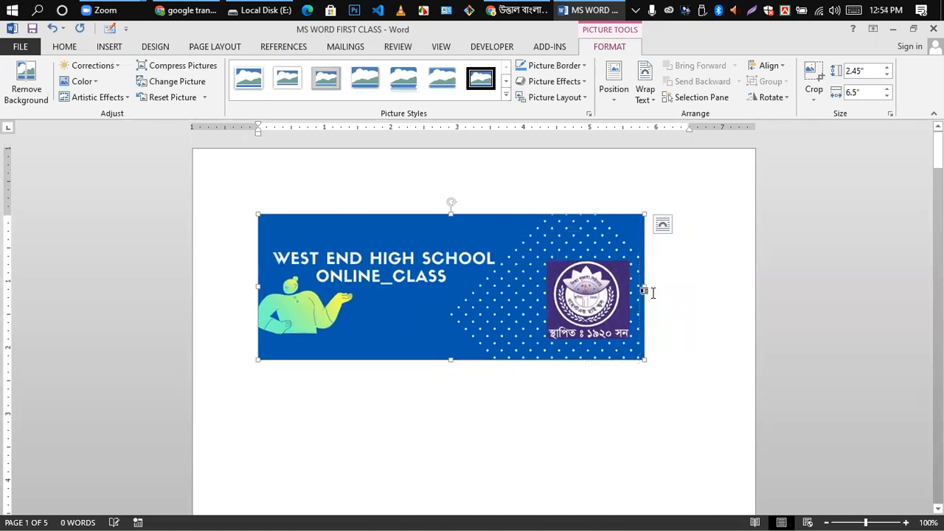
left_click_drag(645, 287, 510, 263)
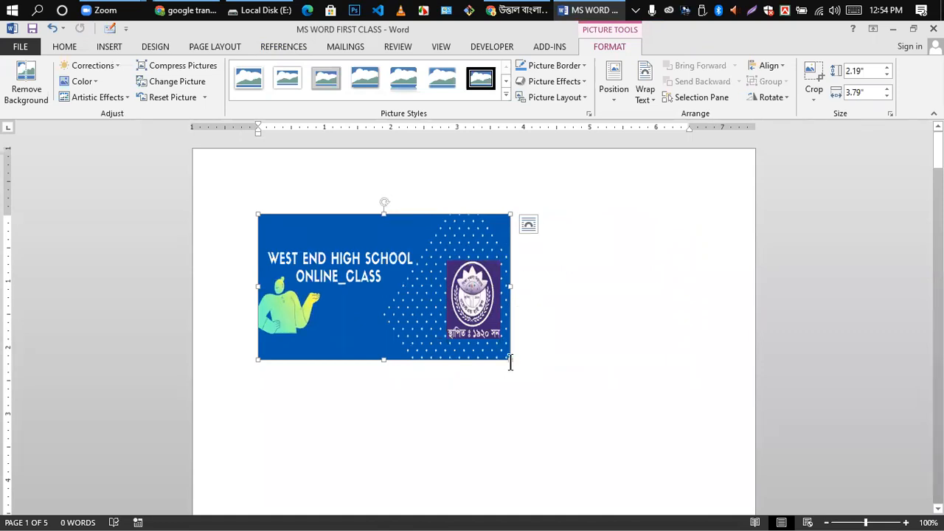
left_click_drag(510, 360, 628, 352)
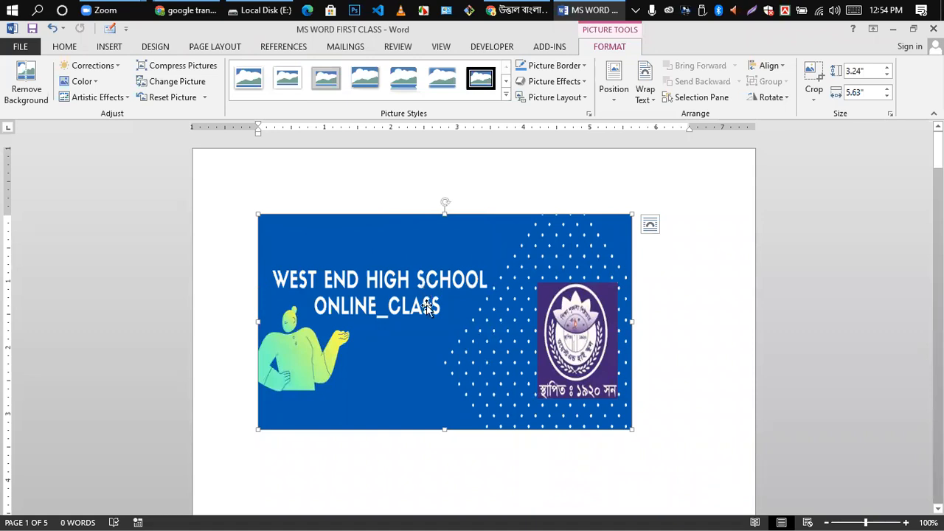
left_click_drag(457, 301, 528, 277)
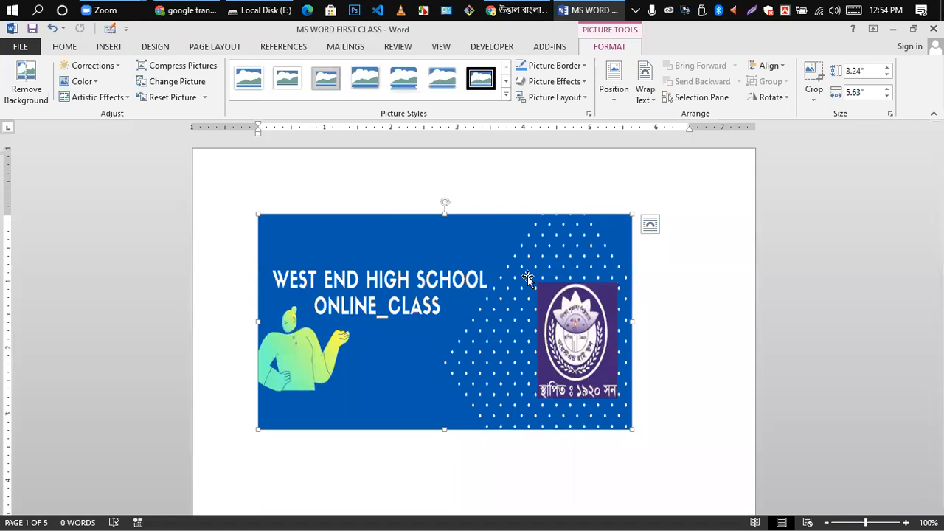
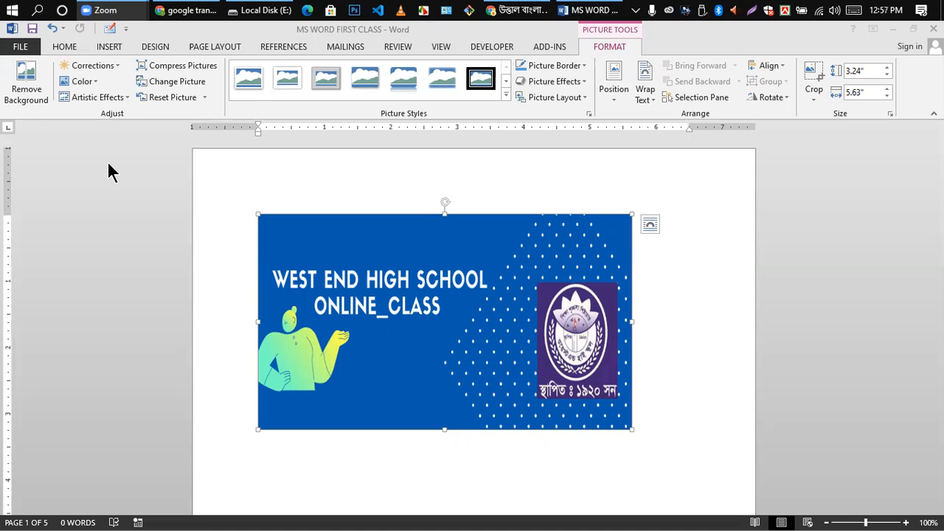
- Bring the Word document with the West End High School banner to the front
left_click(27, 80)
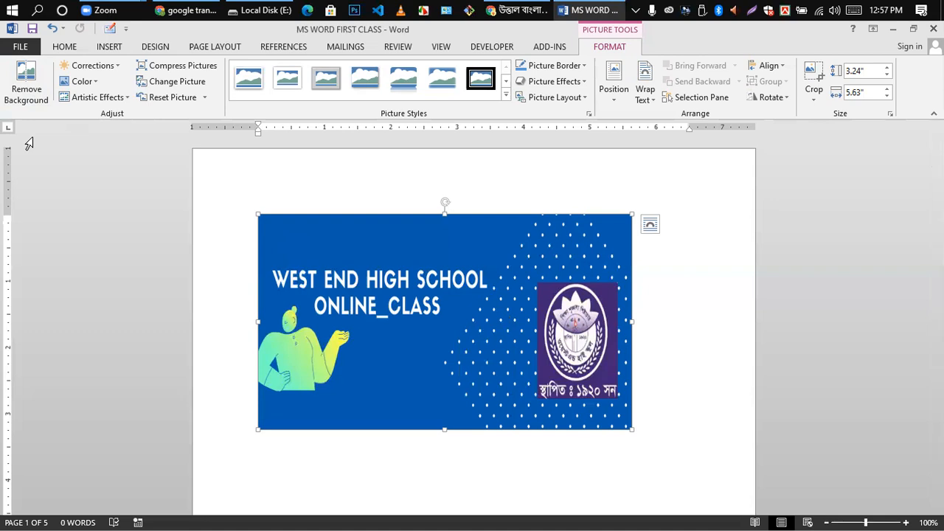
left_click(115, 71)
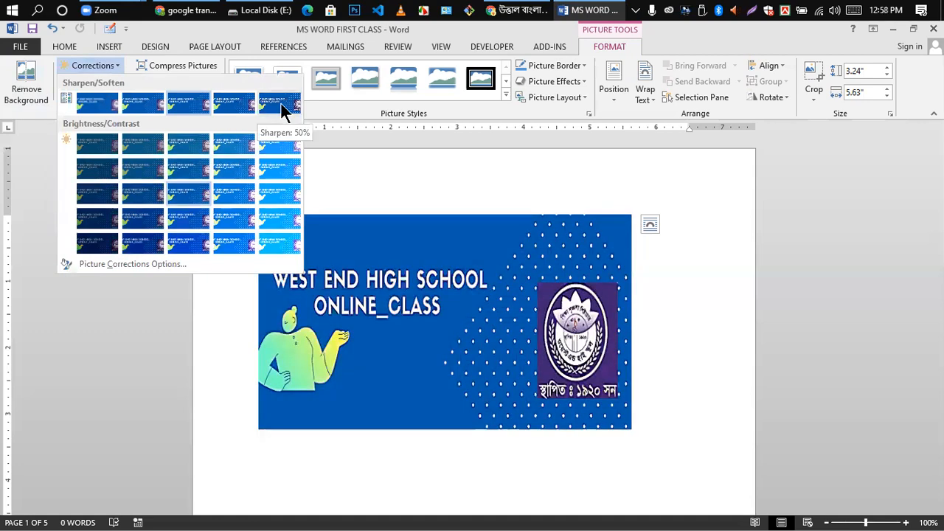
left_click(279, 103)
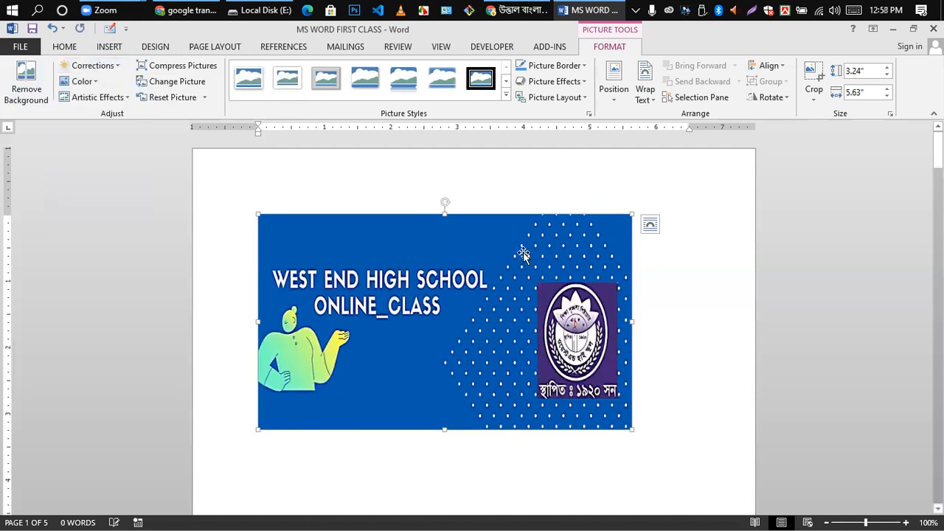
left_click(92, 79)
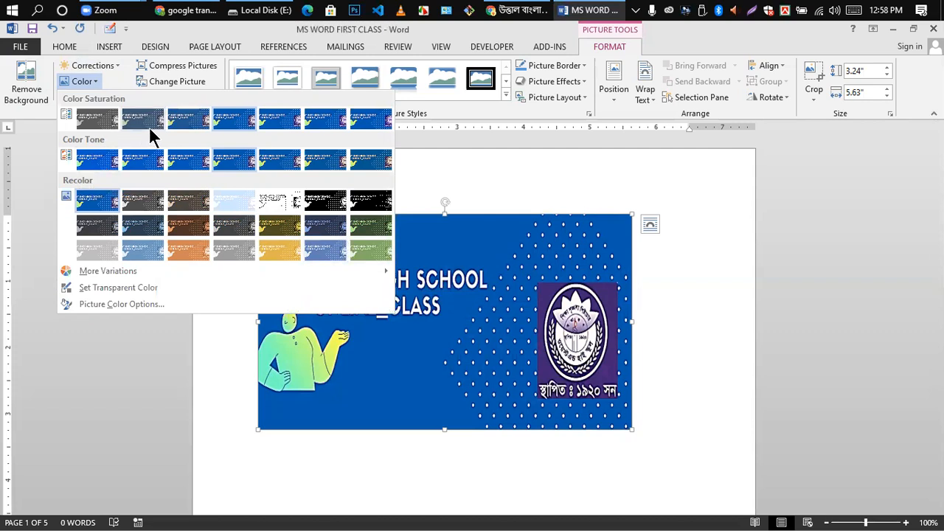
left_click(715, 322)
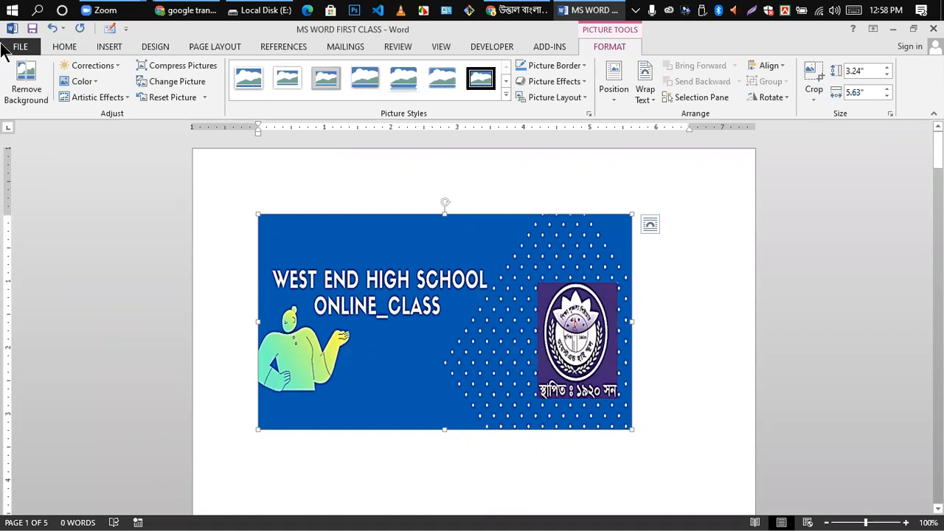
left_click(94, 82)
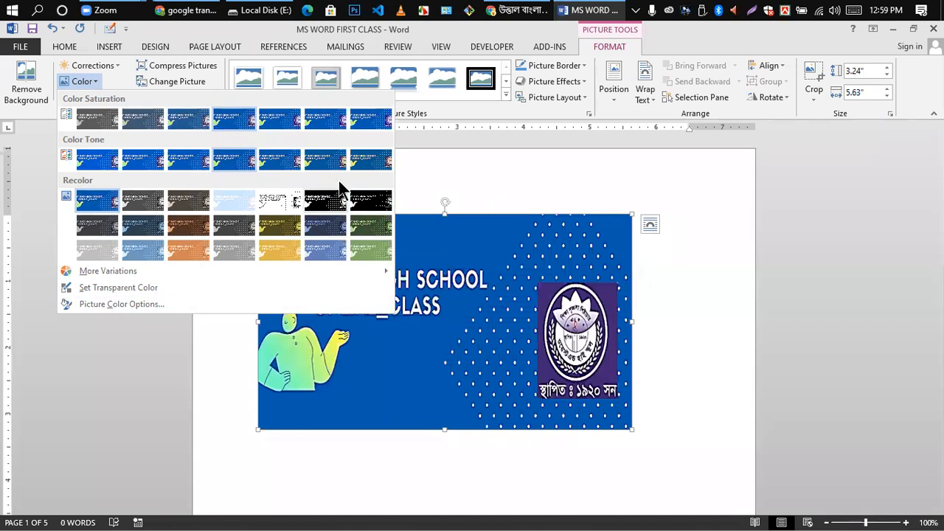
left_click(330, 157)
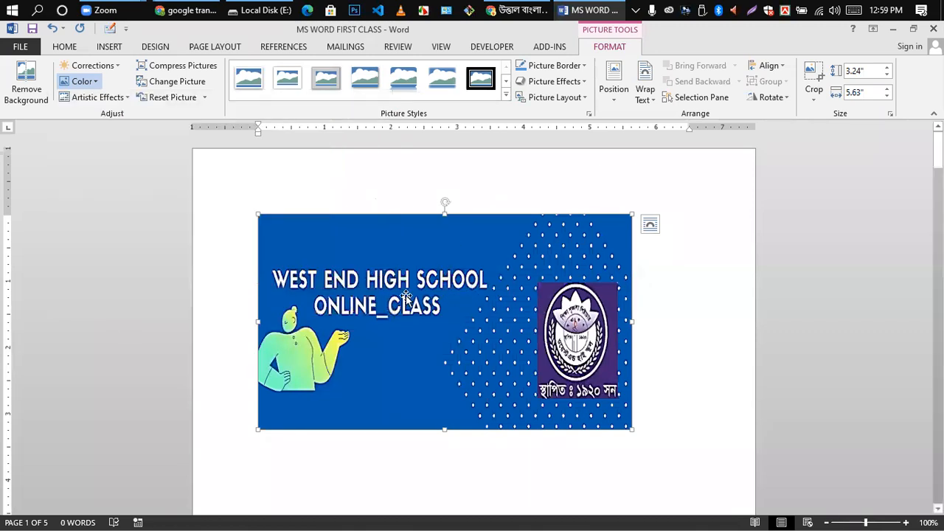
left_click(125, 98)
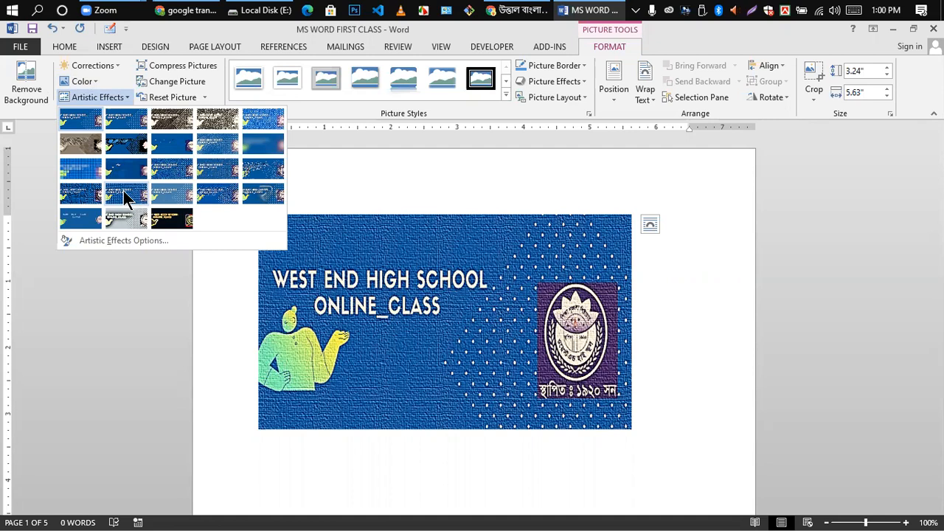
left_click(358, 178)
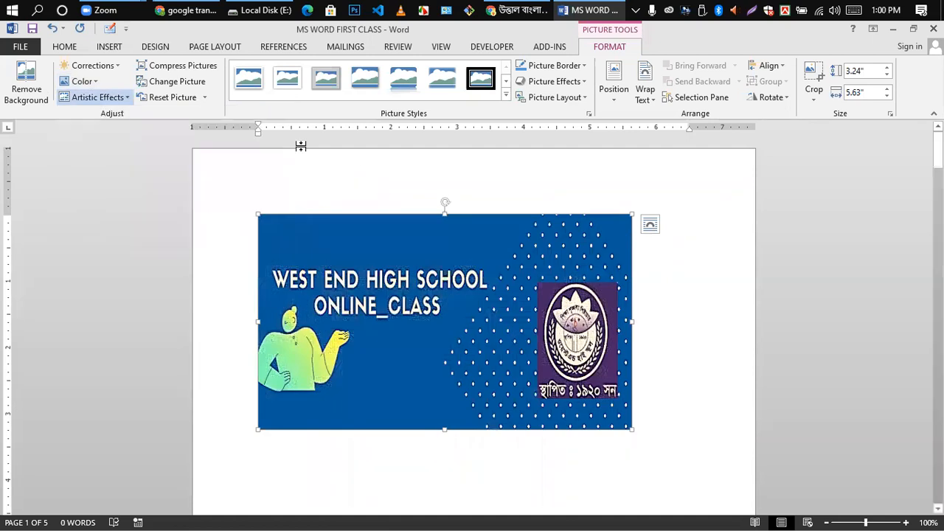
left_click(187, 70)
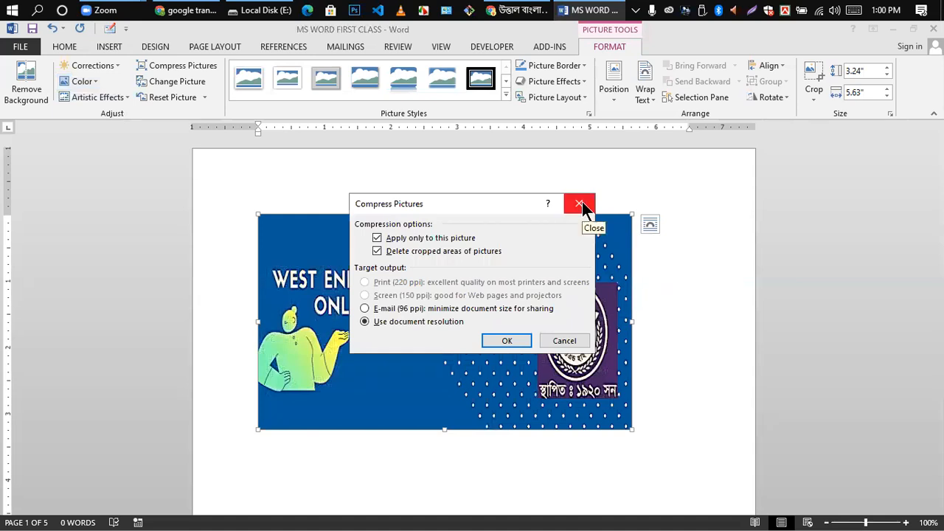
left_click(505, 340)
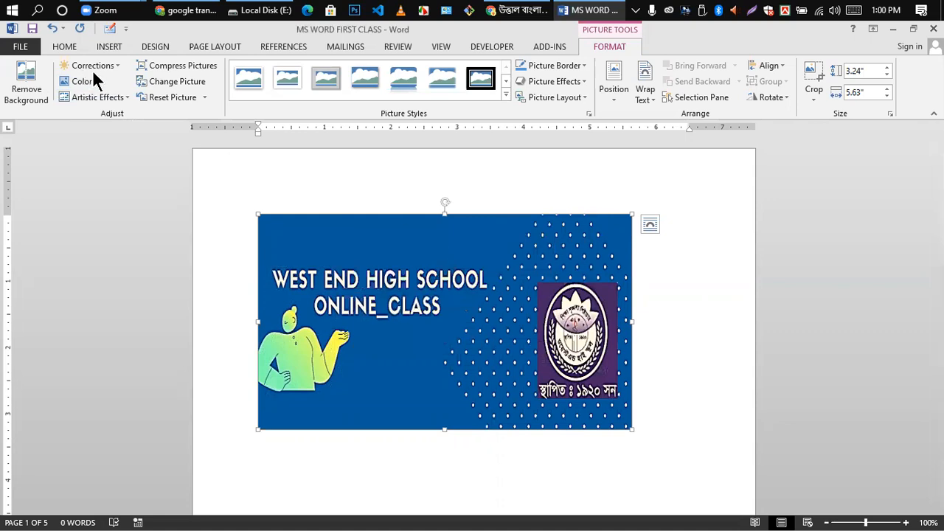
left_click(167, 82)
left_click(205, 97)
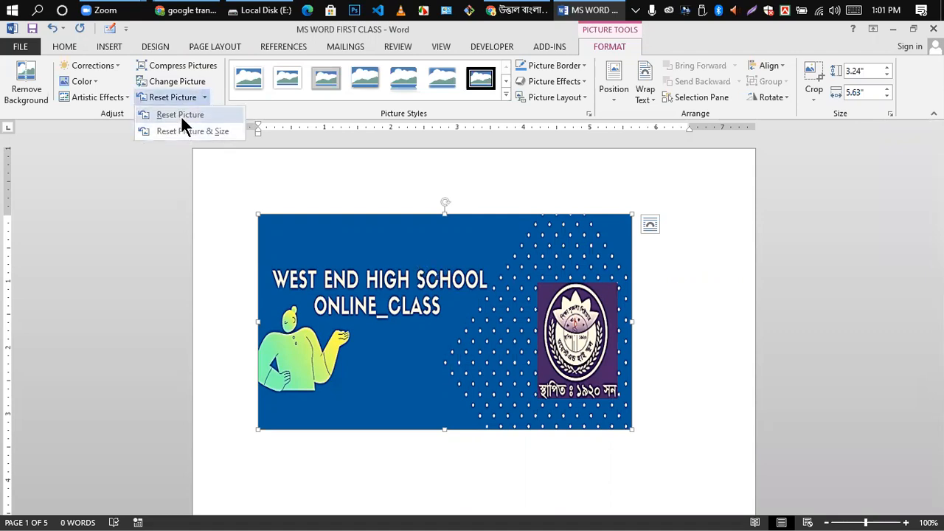
left_click(687, 342)
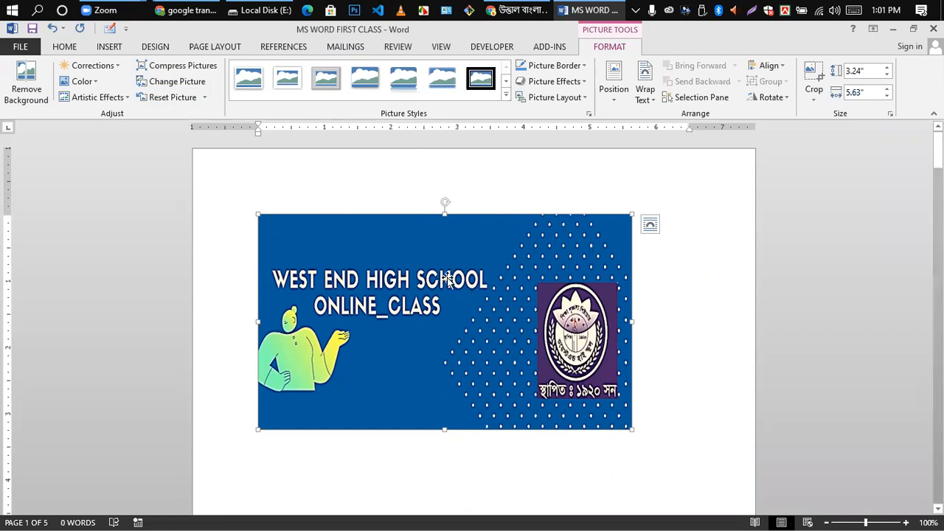
left_click(734, 300)
- Centre the 3.24" by 5.63" banner picture between the page margins with Ctrl+E
left_click(432, 273)
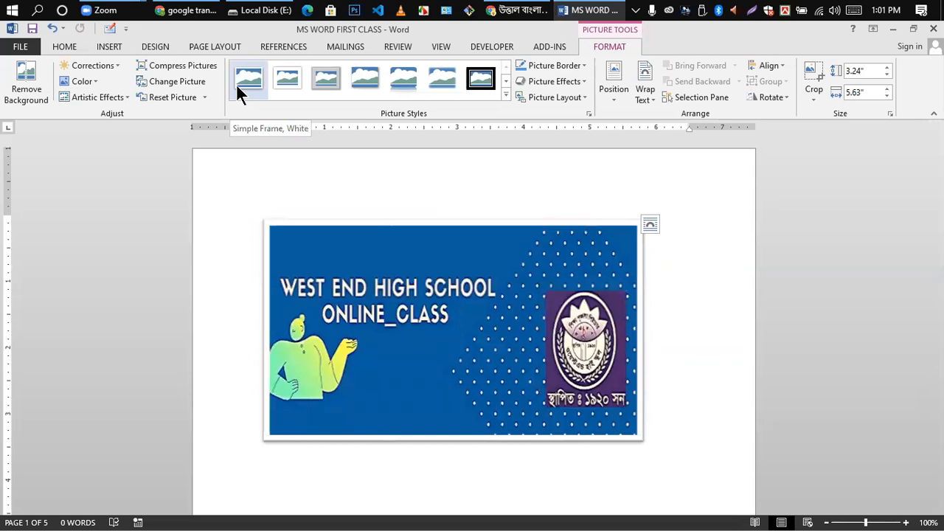
left_click(704, 281)
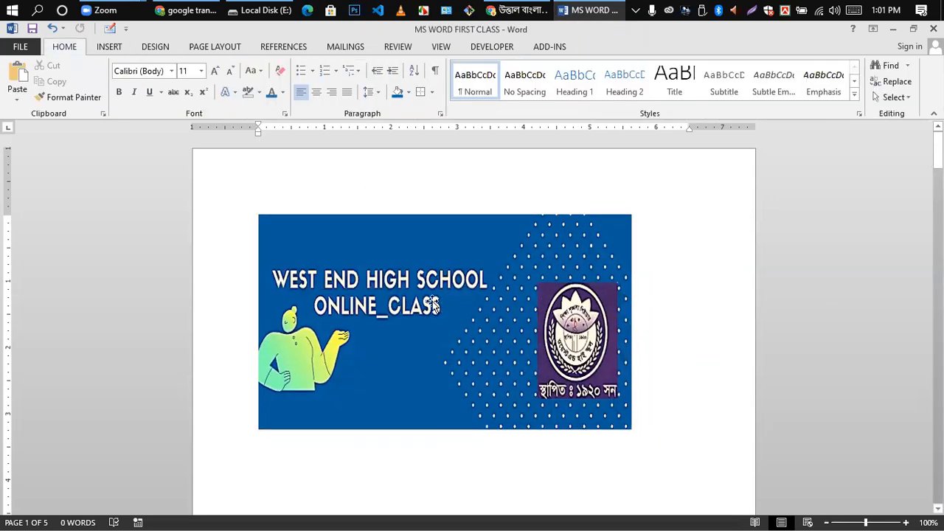
left_click(437, 298)
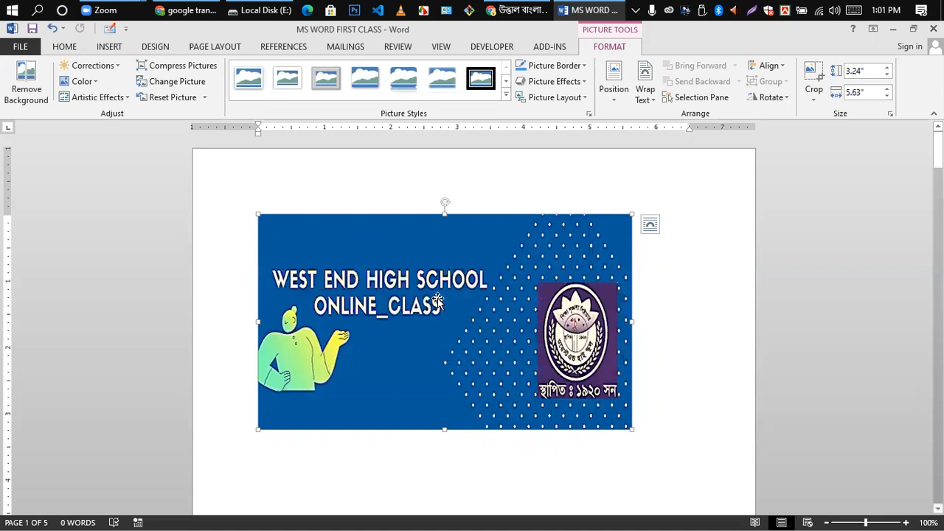
key("ctrl+e")
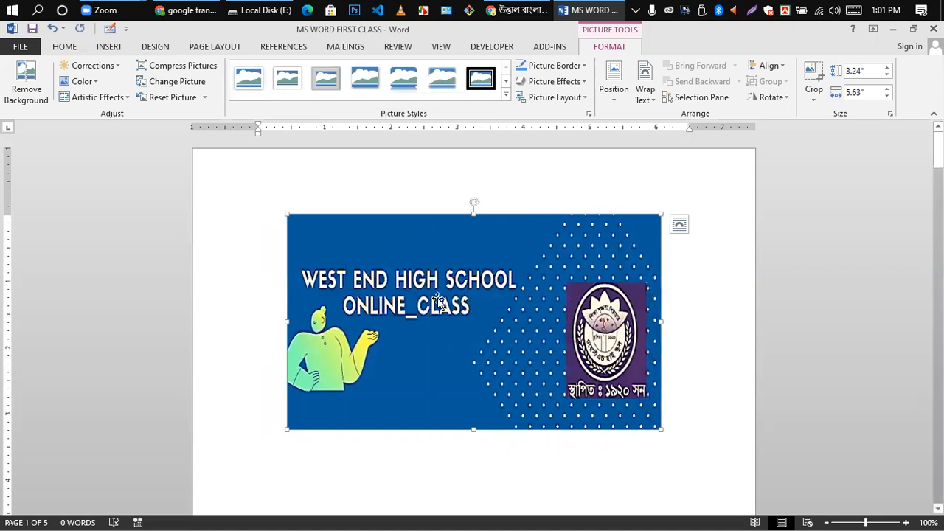
left_click(722, 298)
left_click(474, 311)
left_click(716, 299)
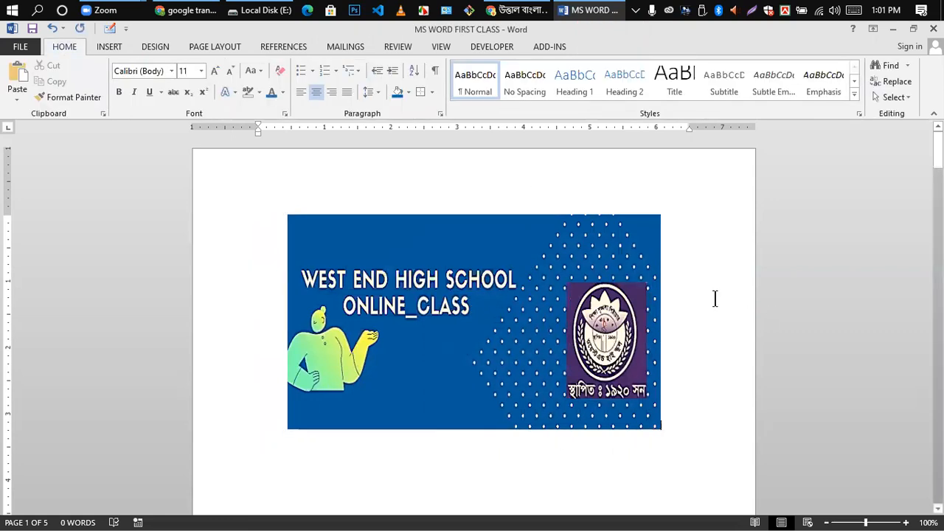
scroll(626, 317, "down", 1)
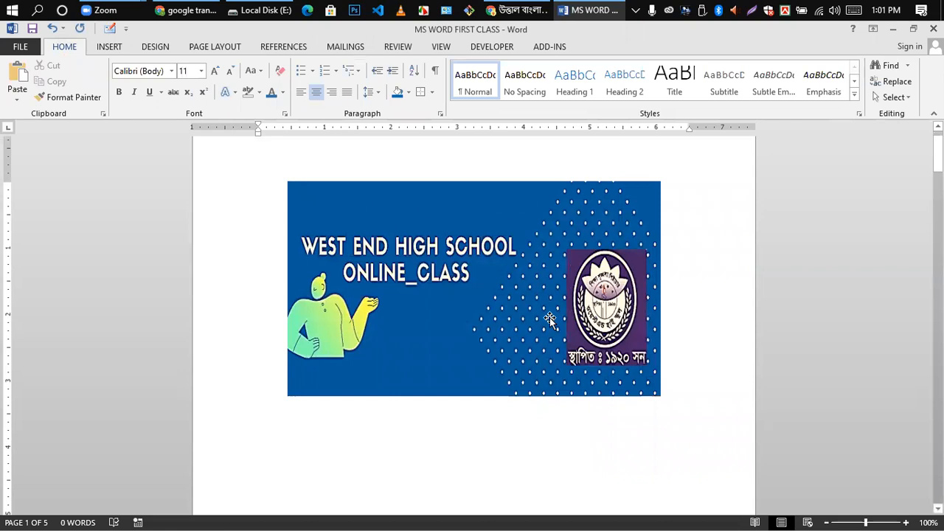
left_click(493, 277)
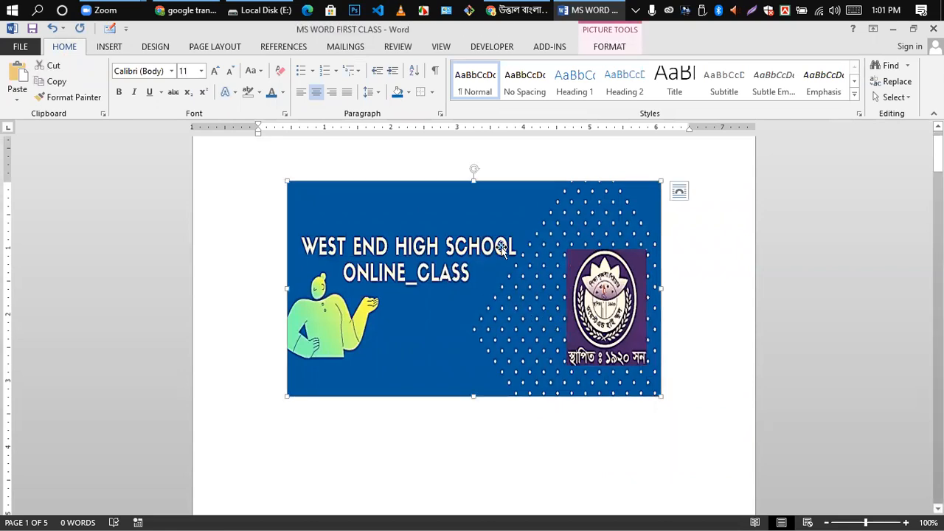
double_click(444, 293)
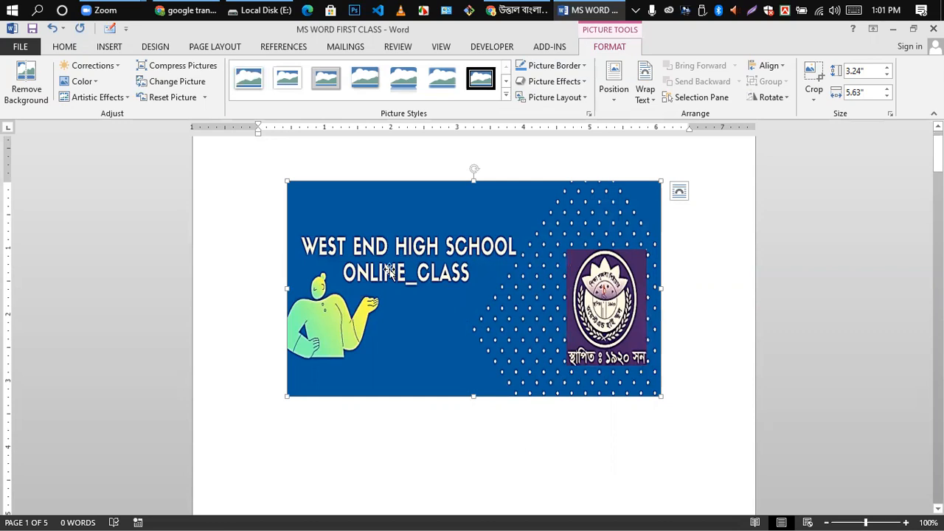
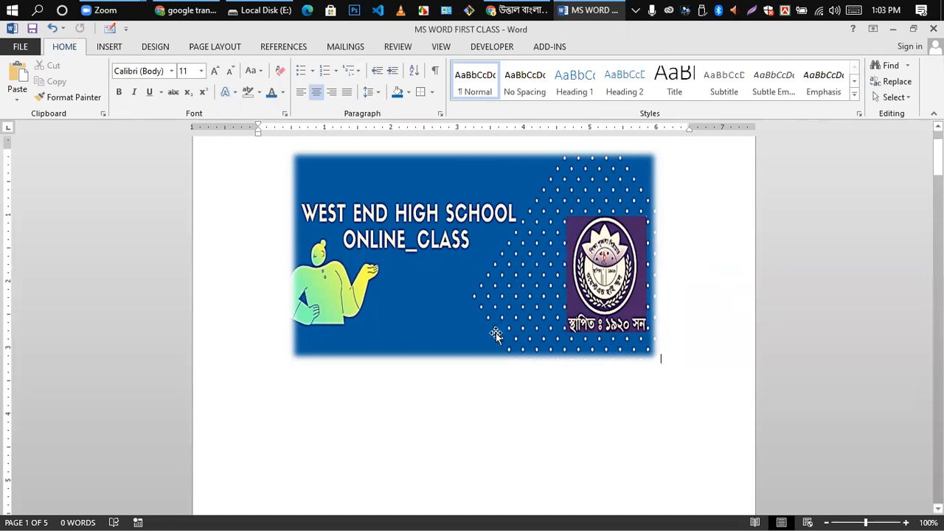
- Scroll up and select the West End High School banner picture for formatting
scroll(494, 332, "up", 1)
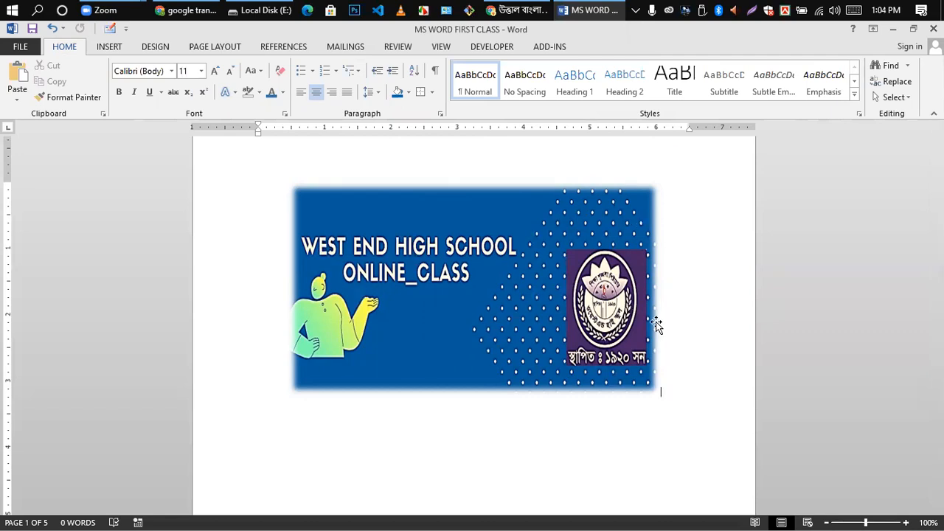
double_click(491, 296)
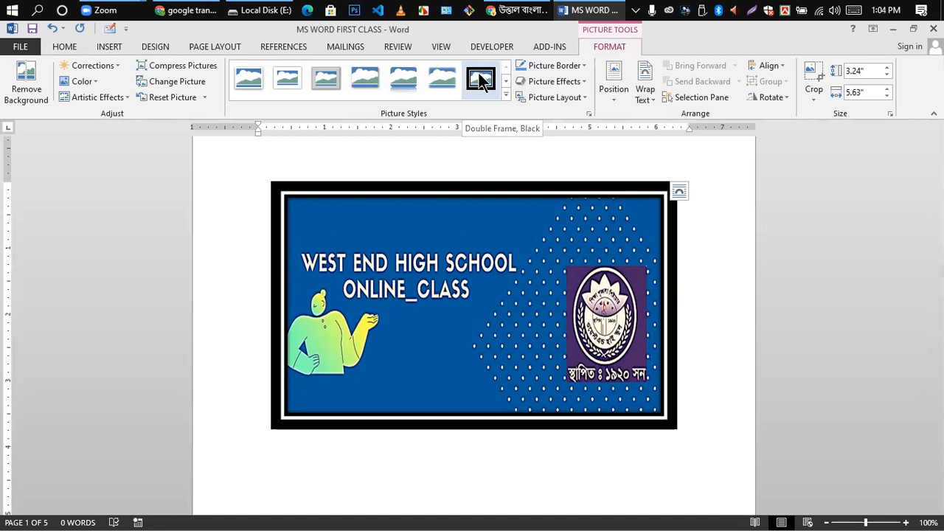
- Apply the Double Frame, Black style to the banner, then reselect the picture
left_click(480, 81)
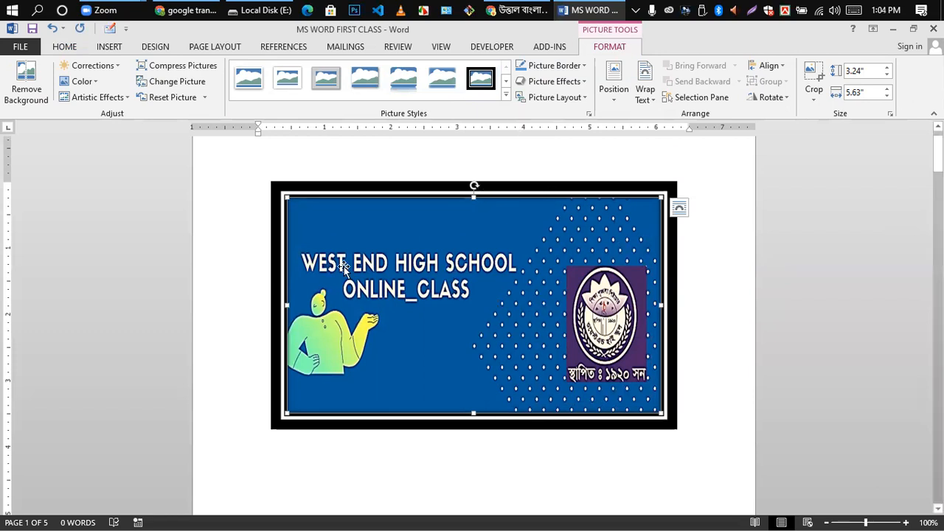
left_click(218, 233)
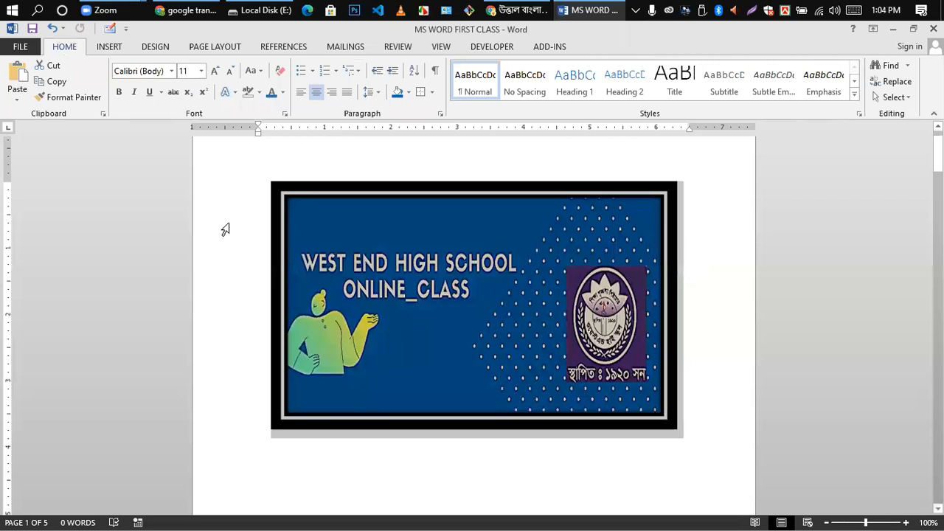
left_click(523, 291)
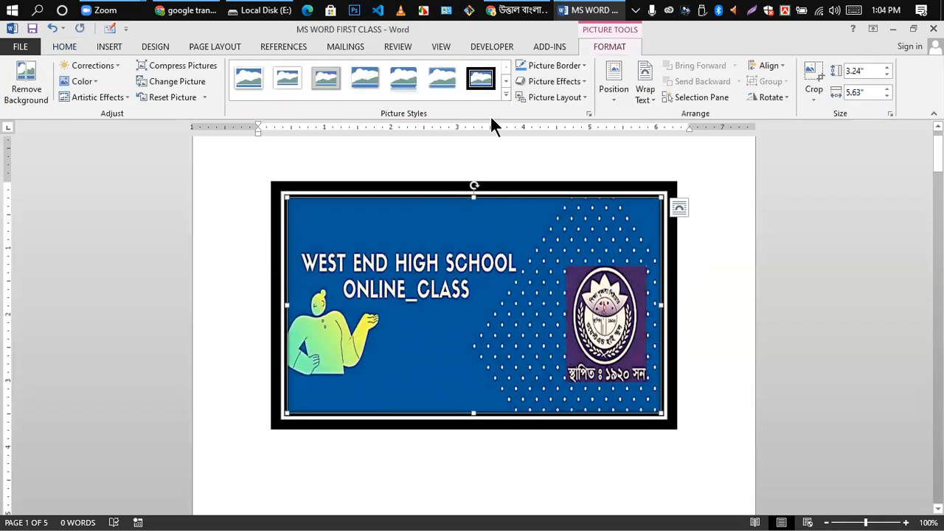
- Change the banner's picture style to Beveled Oval, Black
left_click(505, 92)
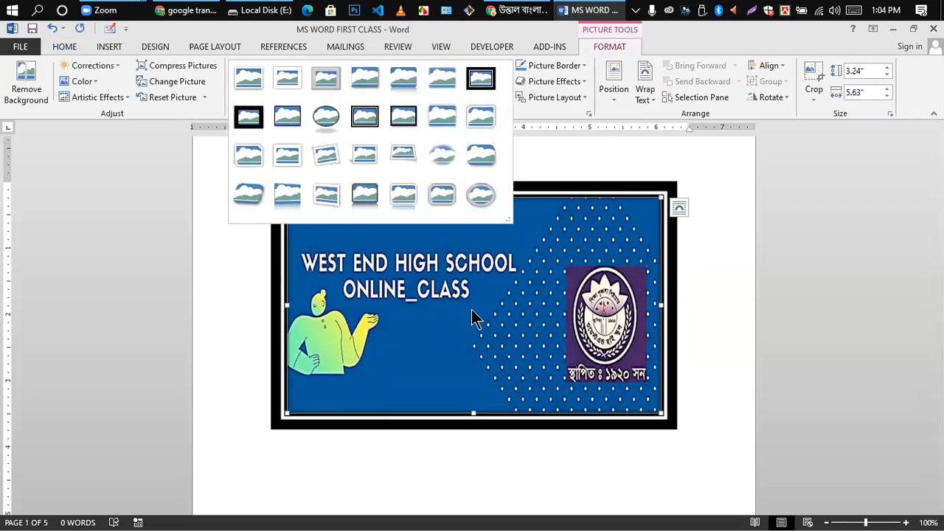
left_click(437, 305)
left_click(505, 81)
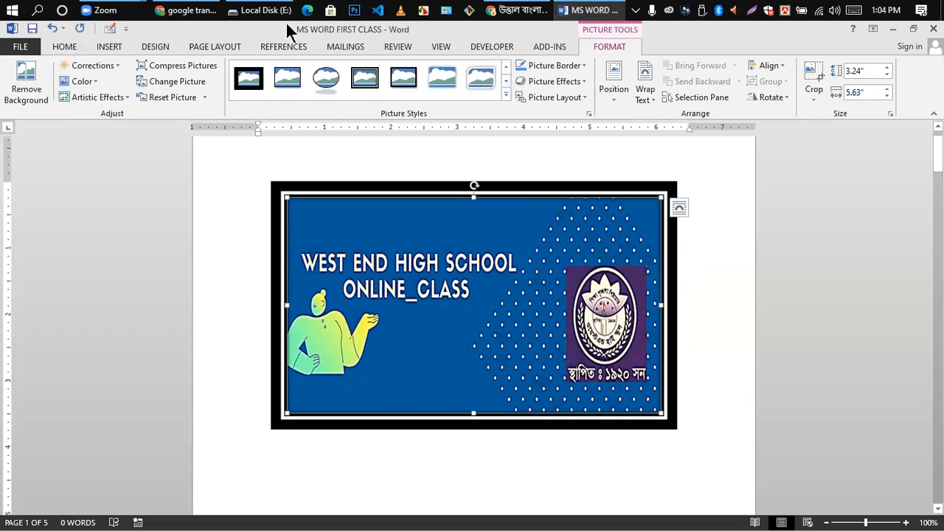
left_click(324, 79)
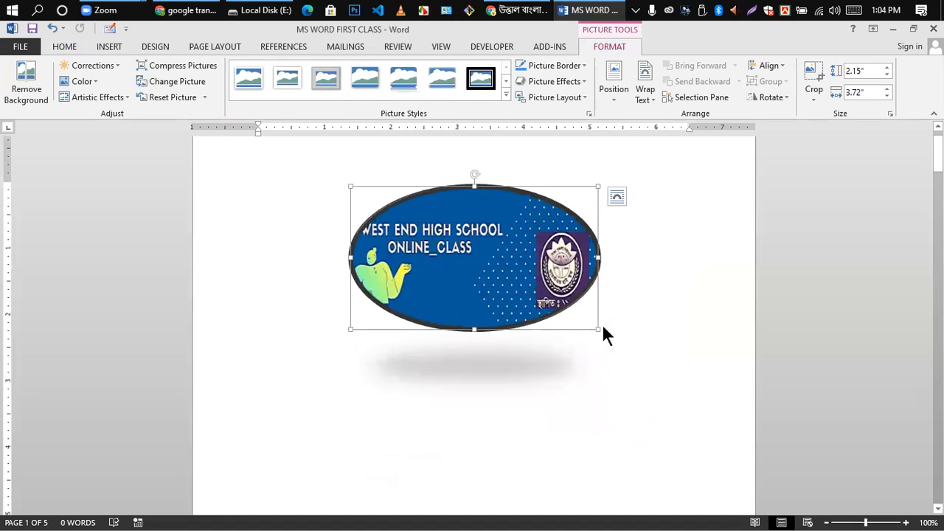
- Resize and move the oval banner until it measures 2.9" tall by 3.34" wide
left_click_drag(597, 330, 705, 390)
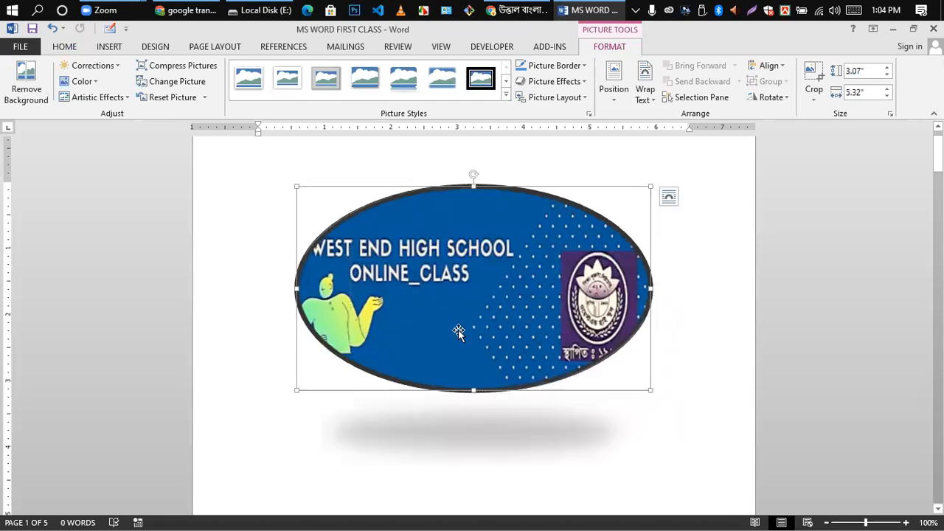
left_click_drag(367, 288, 418, 289)
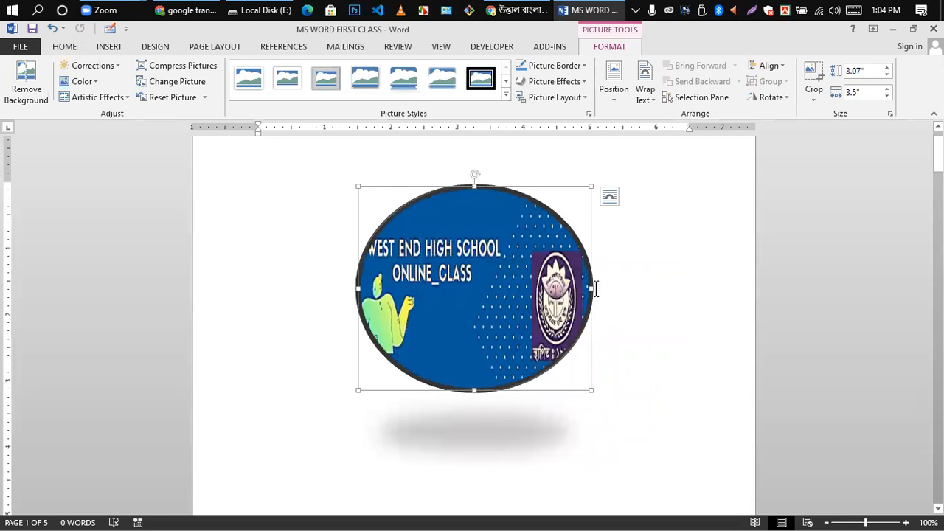
left_click_drag(591, 289, 523, 289)
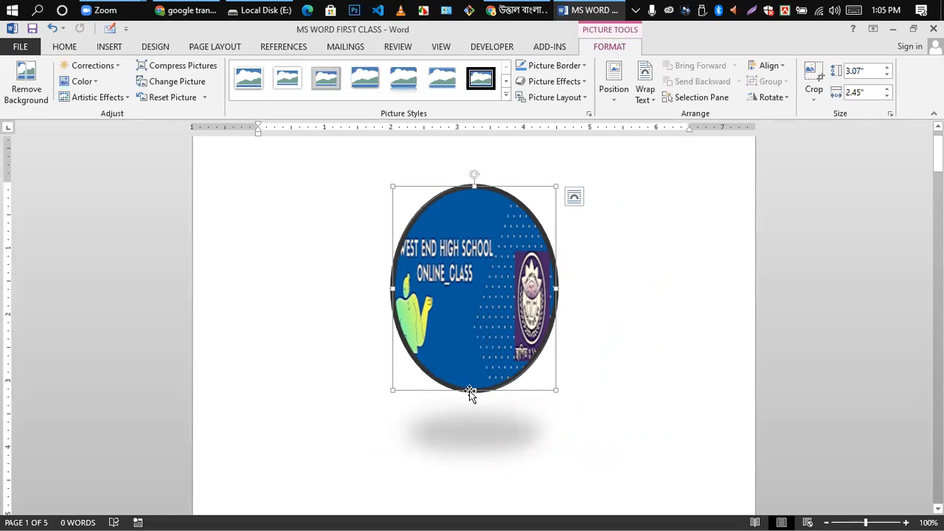
left_click_drag(472, 388, 483, 328)
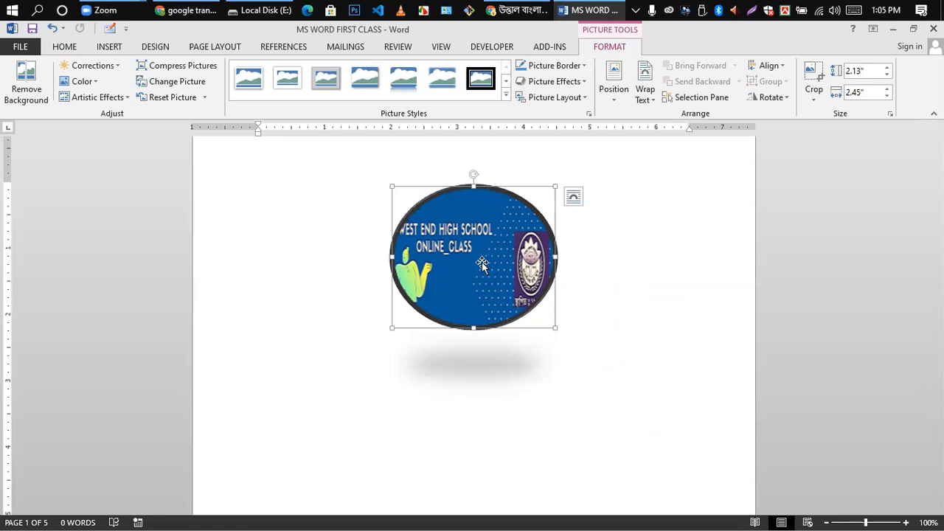
left_click_drag(472, 262, 565, 196)
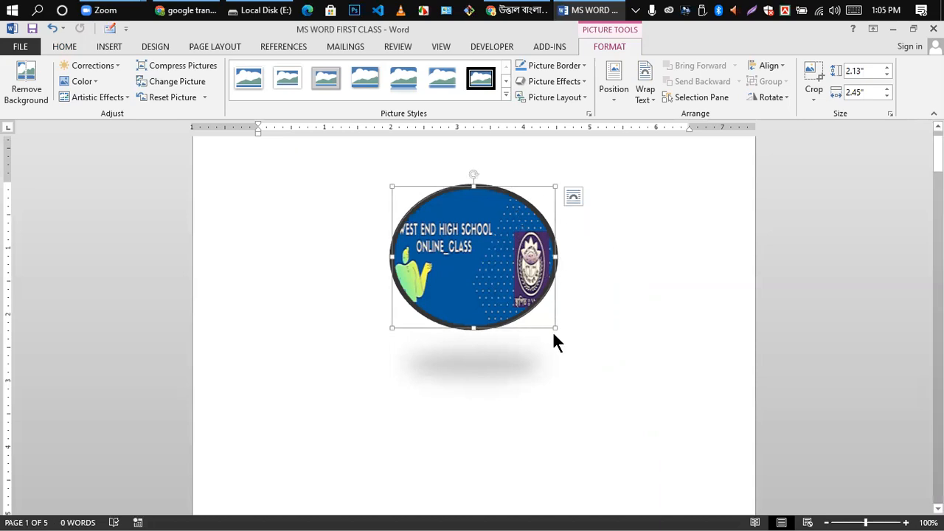
left_click_drag(555, 327, 602, 329)
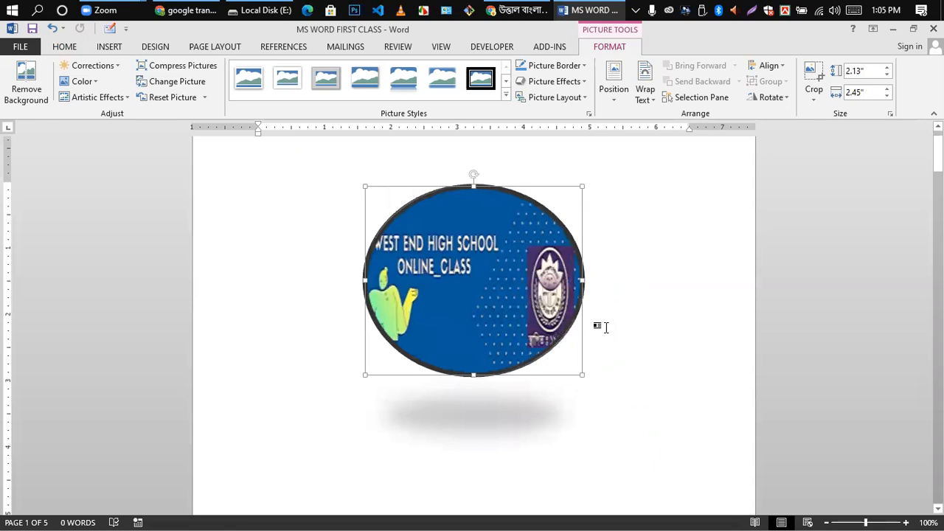
left_click(505, 80)
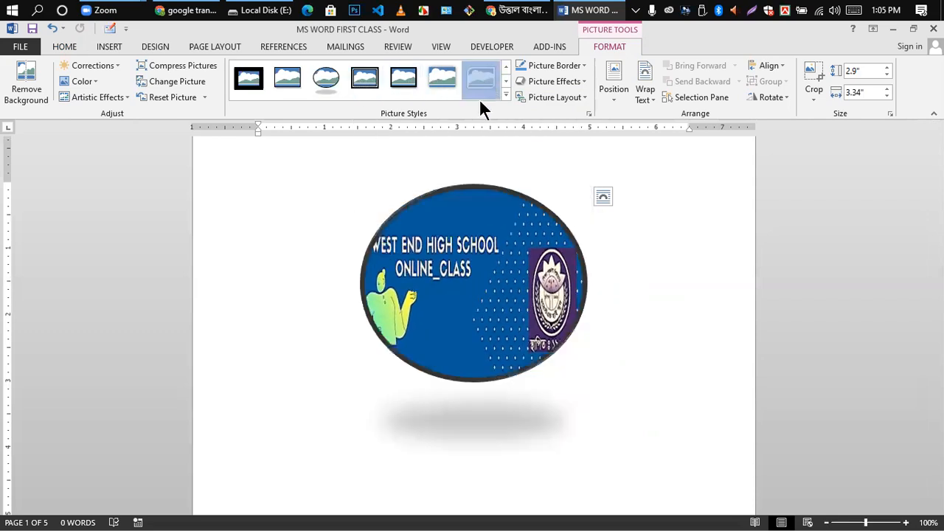
- Restore the Double Frame, Black picture style on the banner in place of the oval
left_click(707, 307)
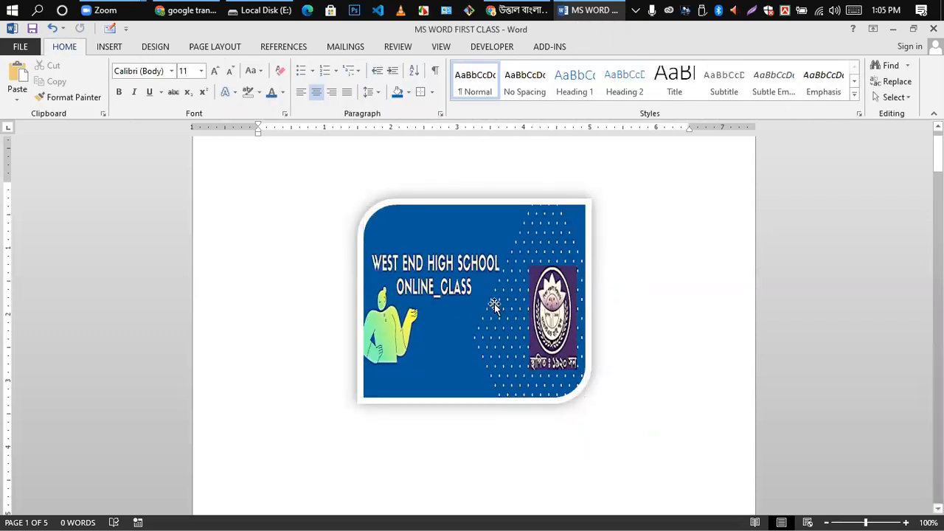
left_click(495, 306)
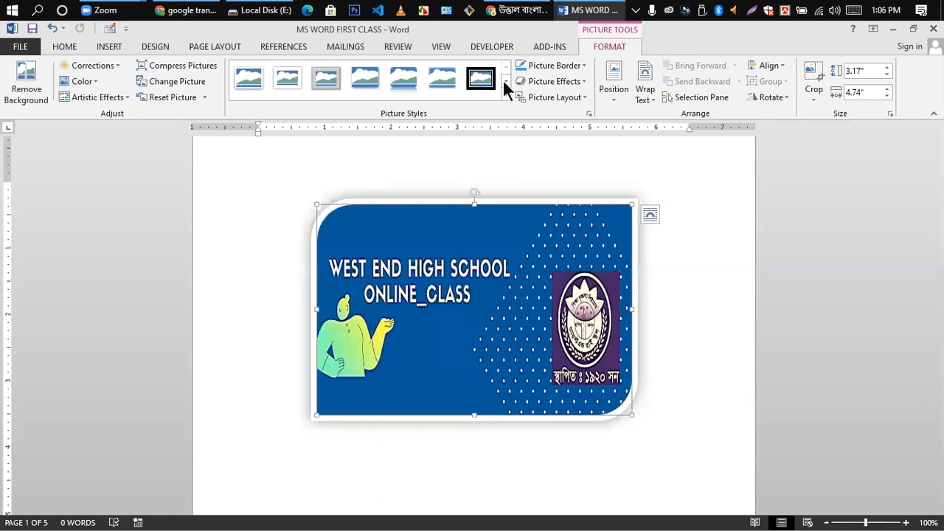
left_click(504, 66)
left_click(365, 78)
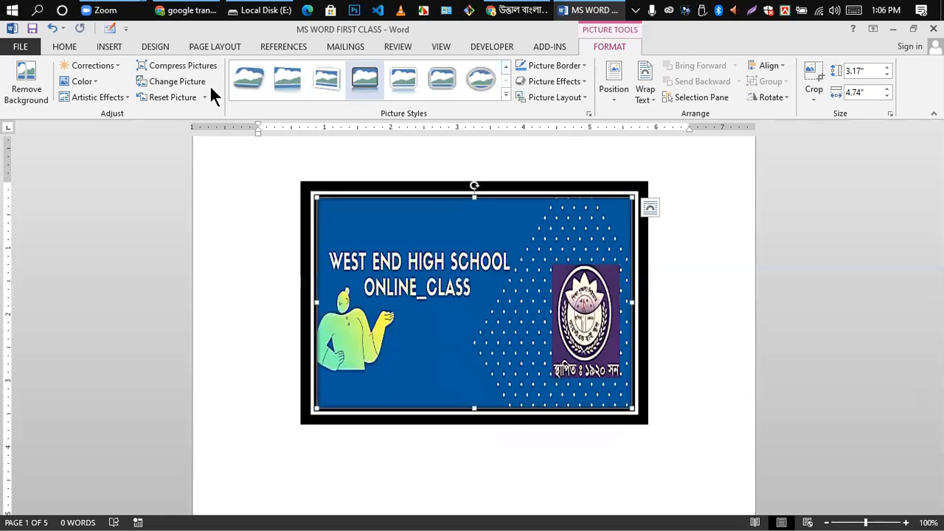
left_click(506, 93)
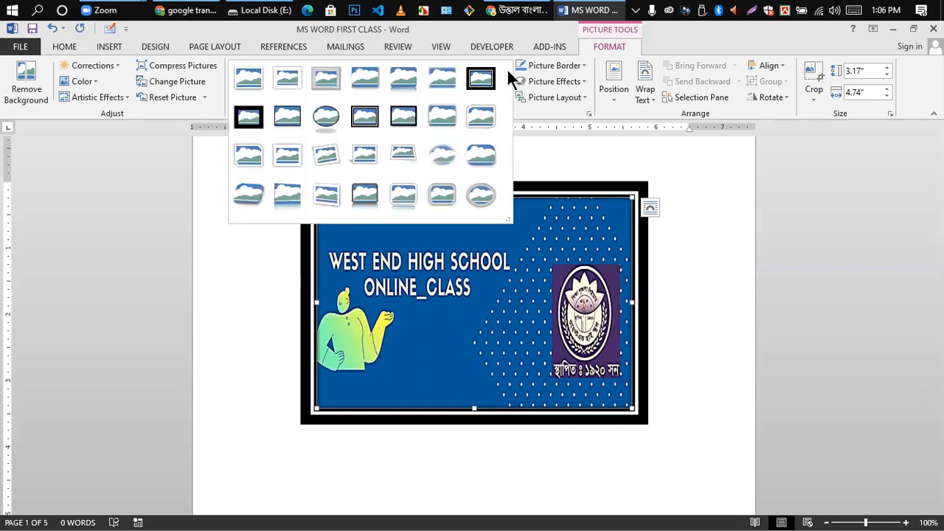
left_click(615, 155)
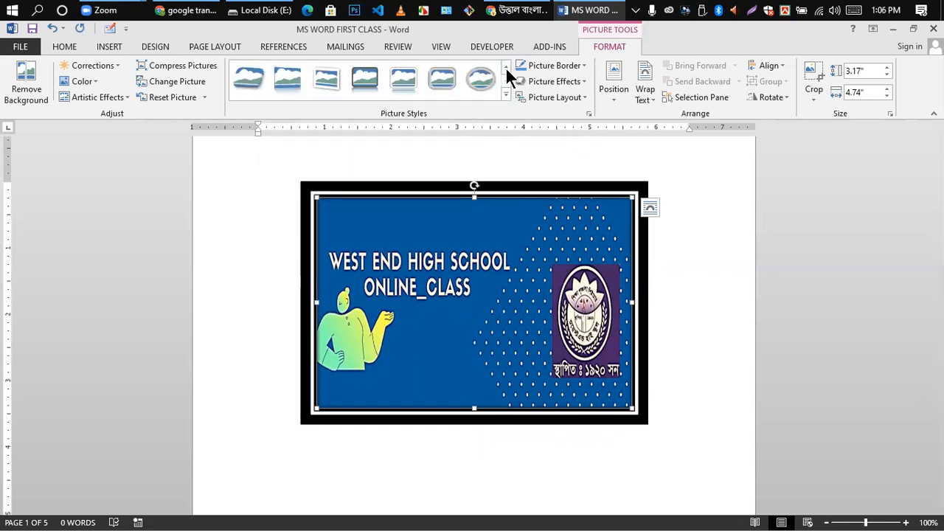
left_click(506, 65)
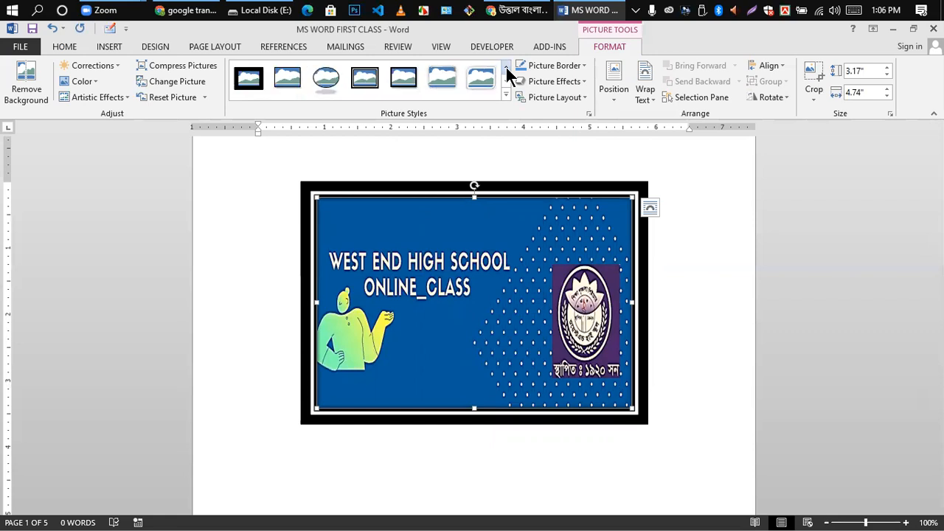
left_click(505, 65)
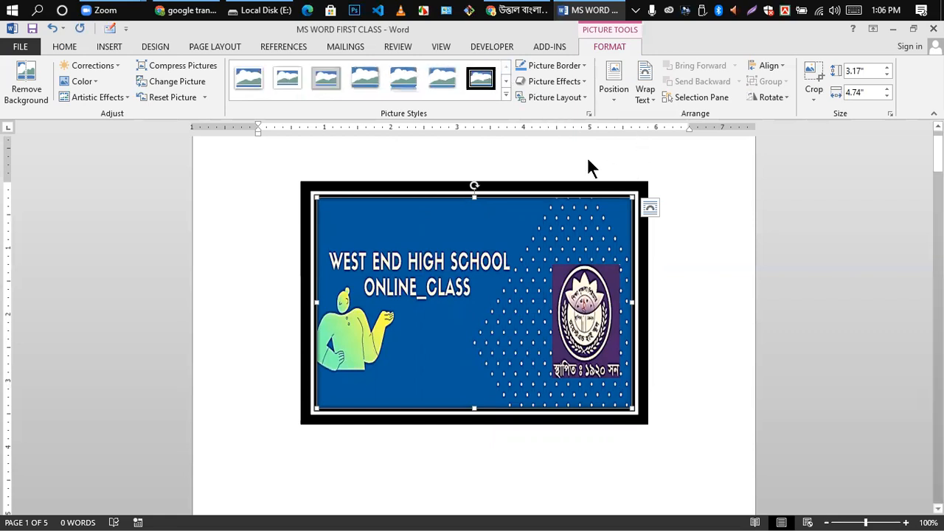
left_click(107, 48)
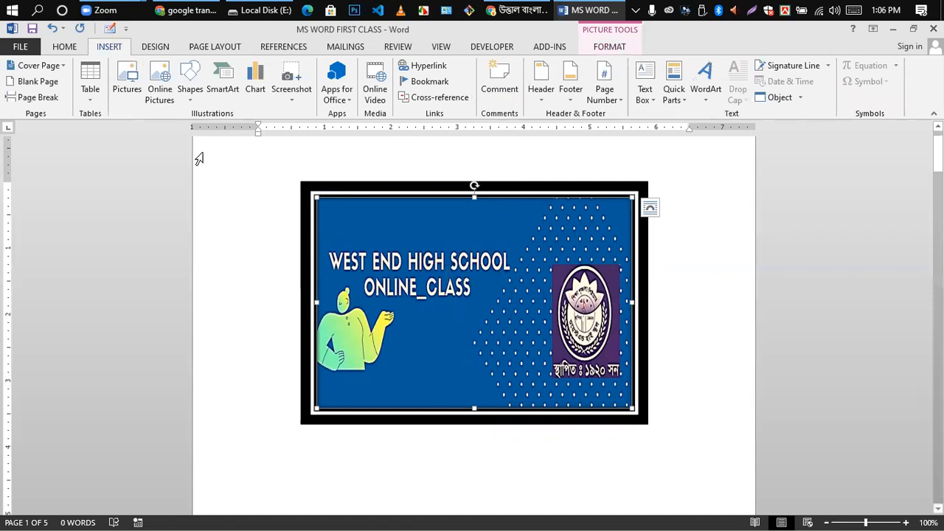
- Try an Online Pictures search, then choose Work offline after the server error
left_click(159, 81)
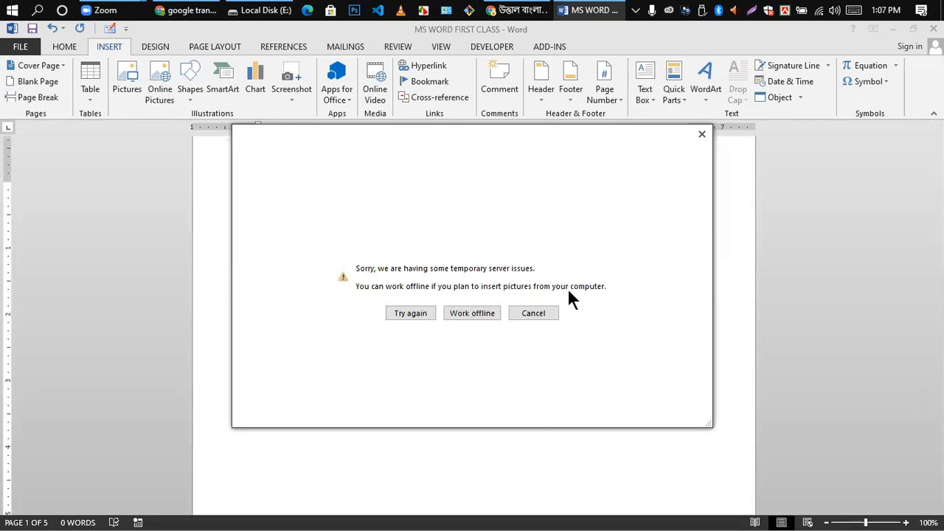
left_click(464, 323)
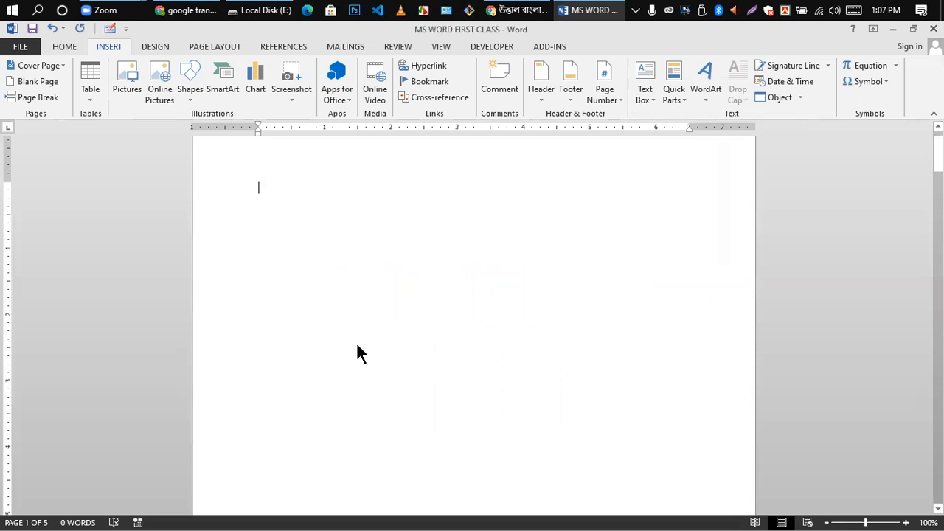
left_click(158, 74)
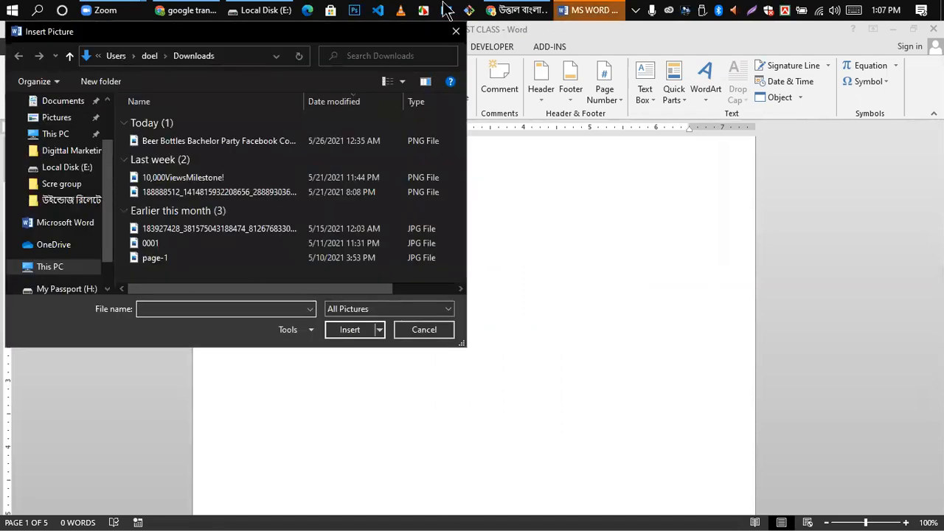
left_click(455, 31)
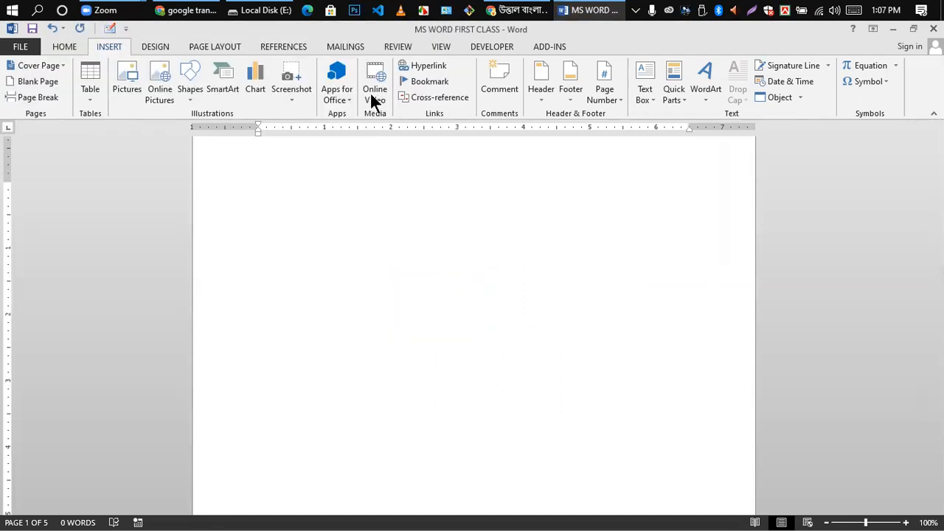
left_click(158, 87)
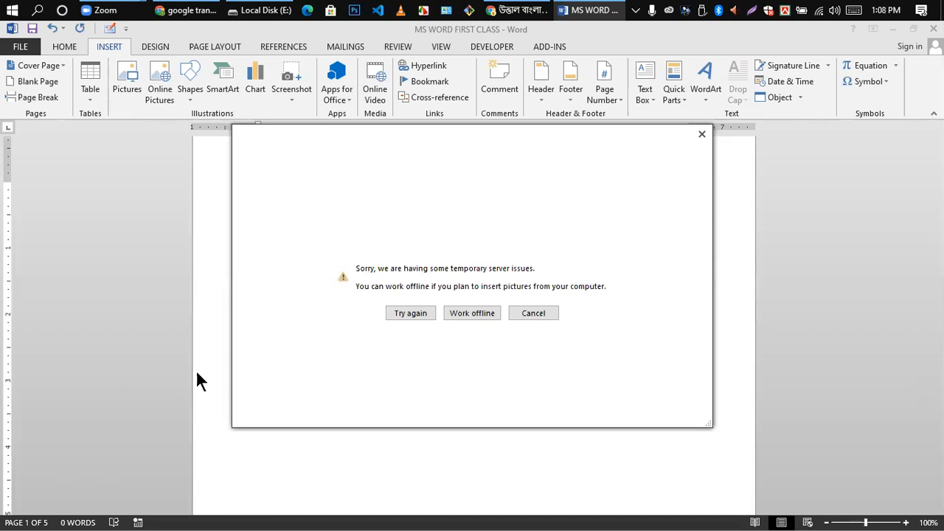
left_click(701, 134)
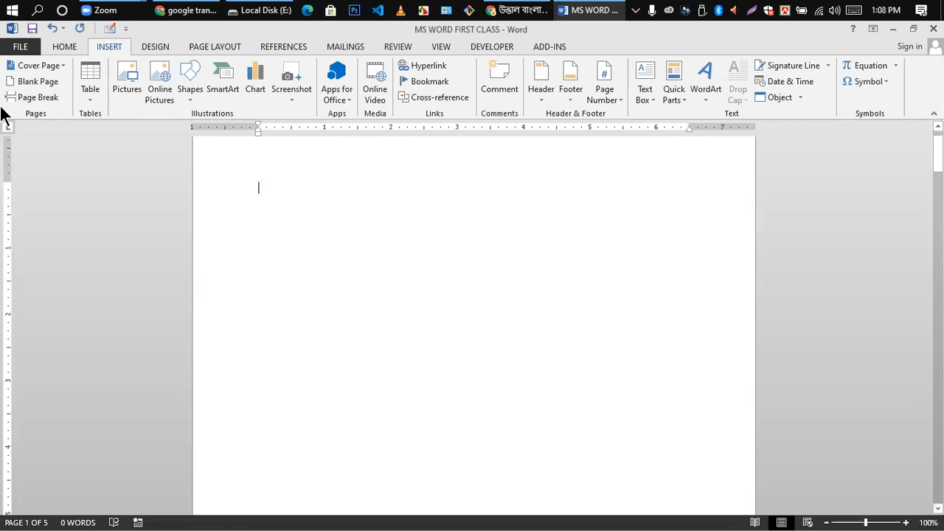
- Open the Shapes gallery on the Insert tab
left_click(188, 103)
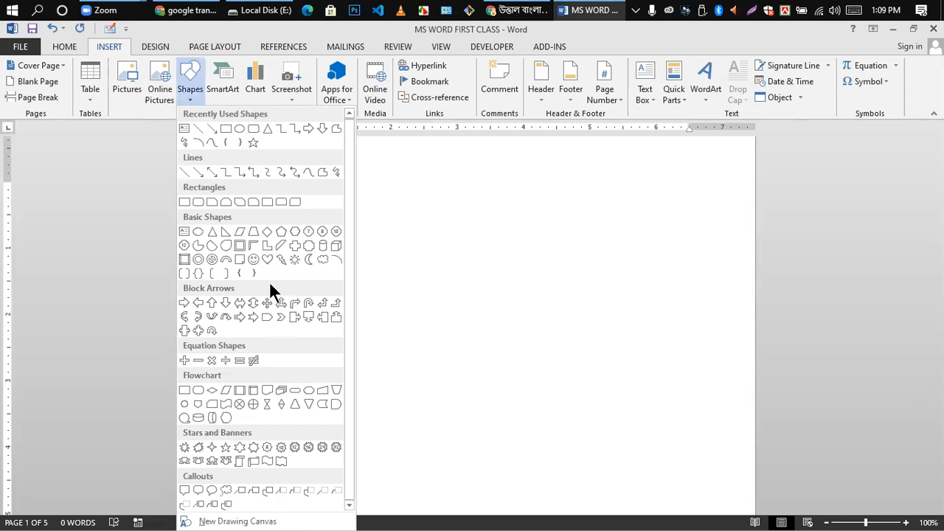
left_click(255, 128)
mouse_move(297, 189)
left_mouse_down()
mouse_move(447, 256)
mouse_move(498, 246)
left_mouse_up()
left_click(443, 263)
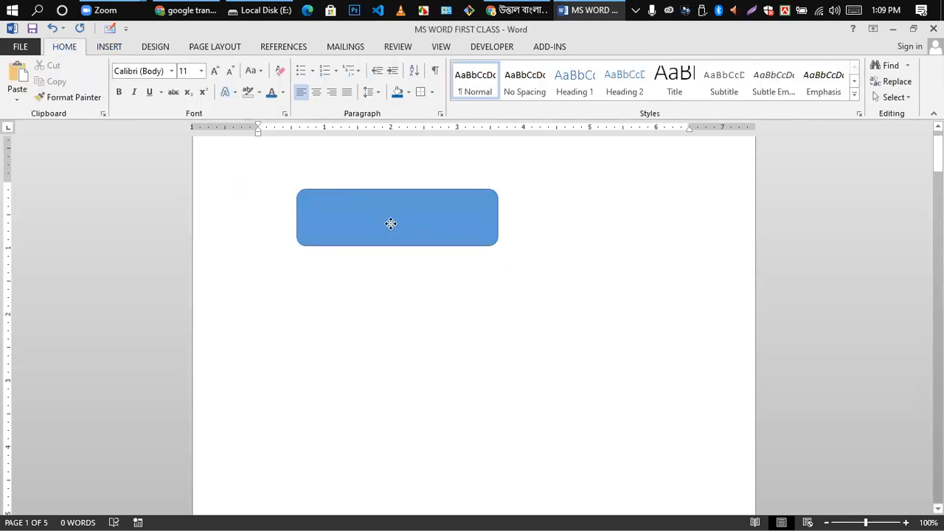
left_click(391, 223)
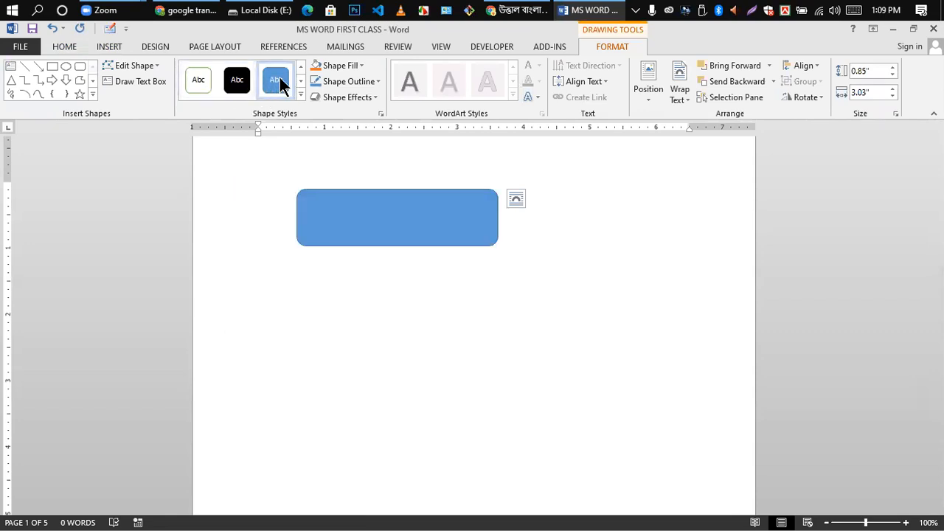
left_click(359, 63)
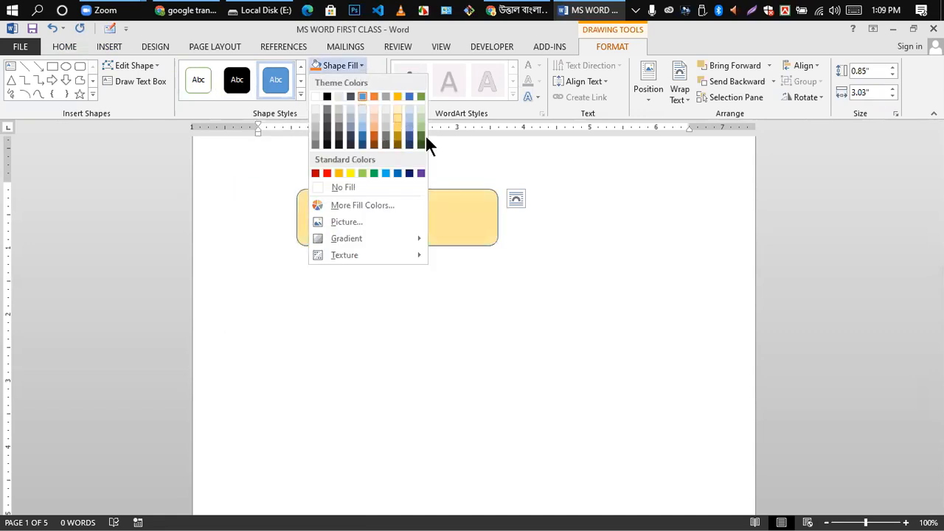
left_click(418, 138)
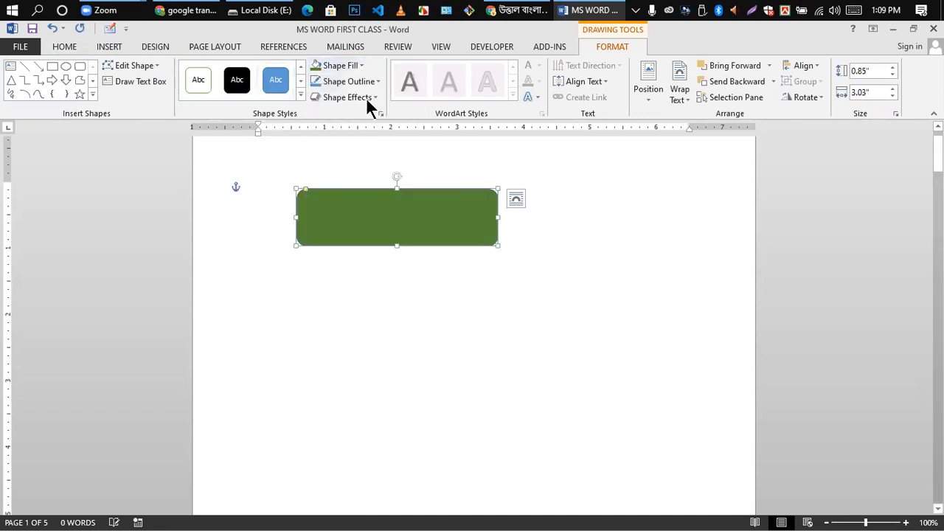
left_click(377, 83)
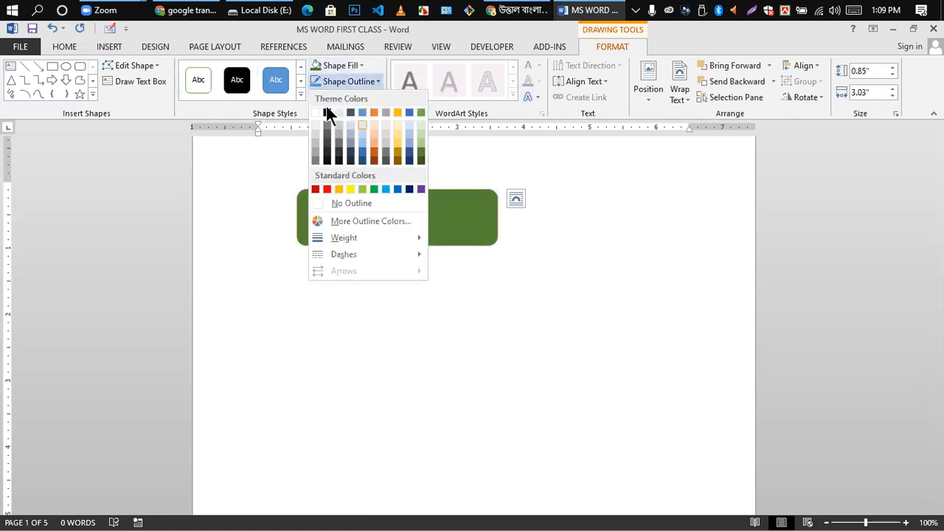
left_click(481, 226)
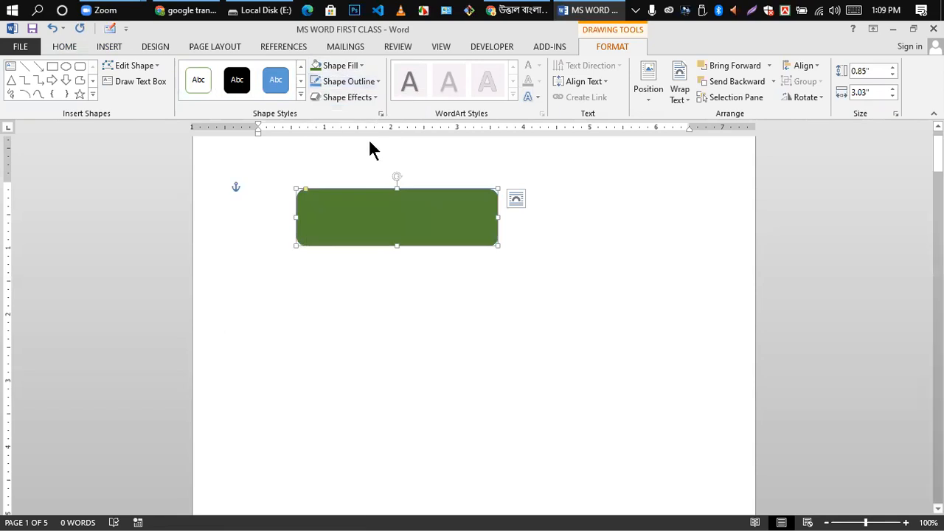
left_click(371, 96)
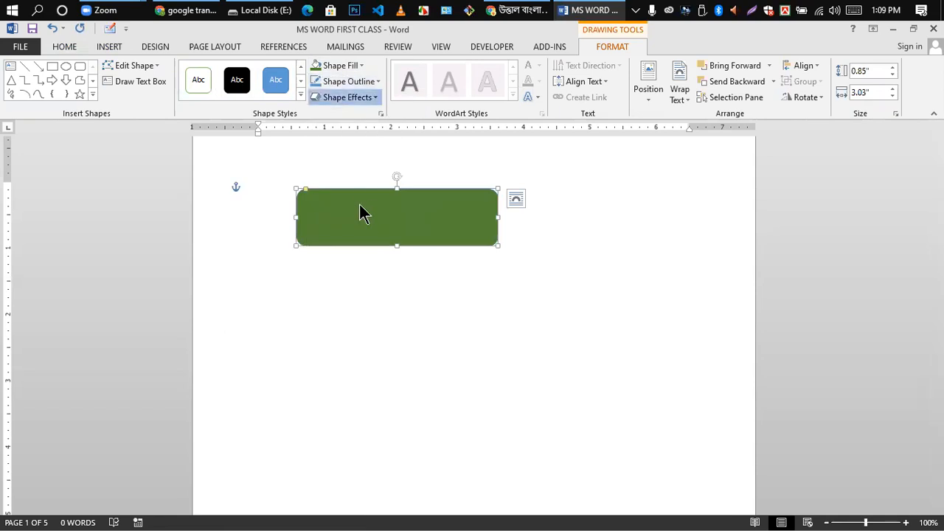
mouse_move(347, 185)
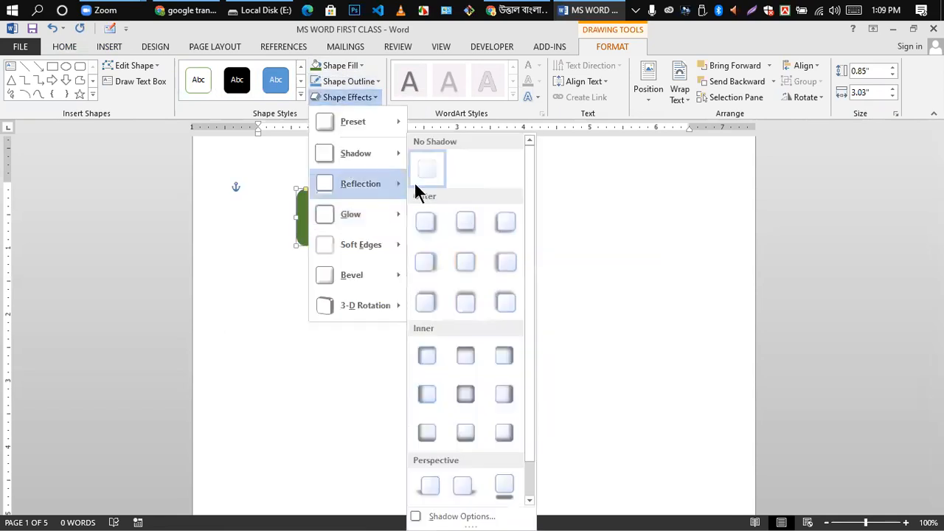
left_click(464, 224)
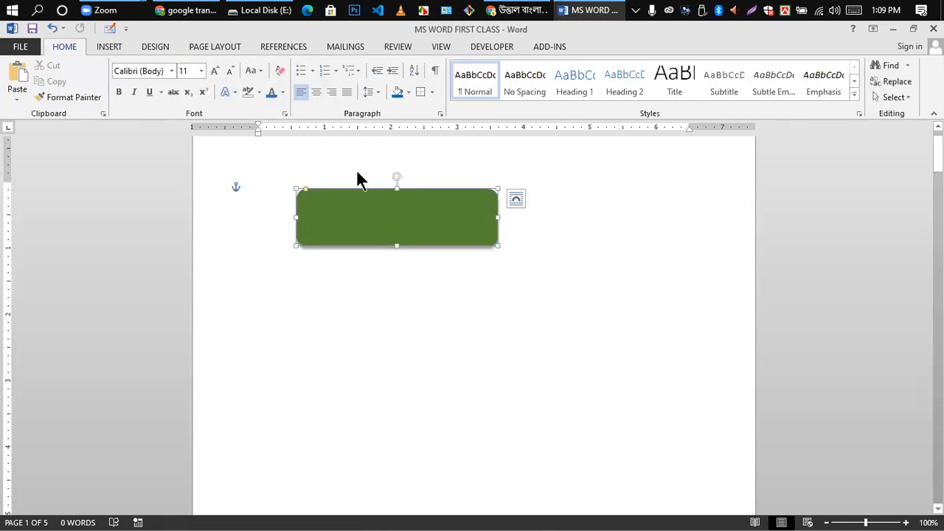
left_click(375, 97)
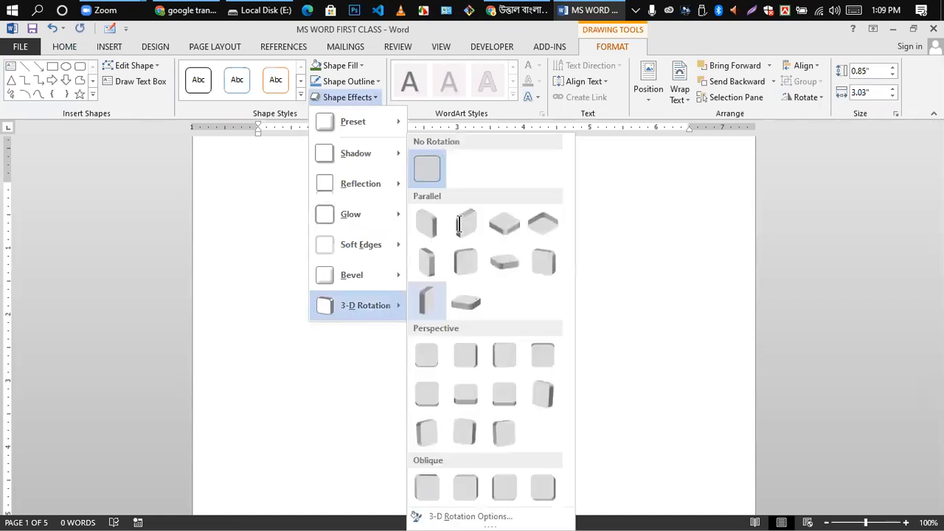
left_click(502, 298)
left_click(393, 221)
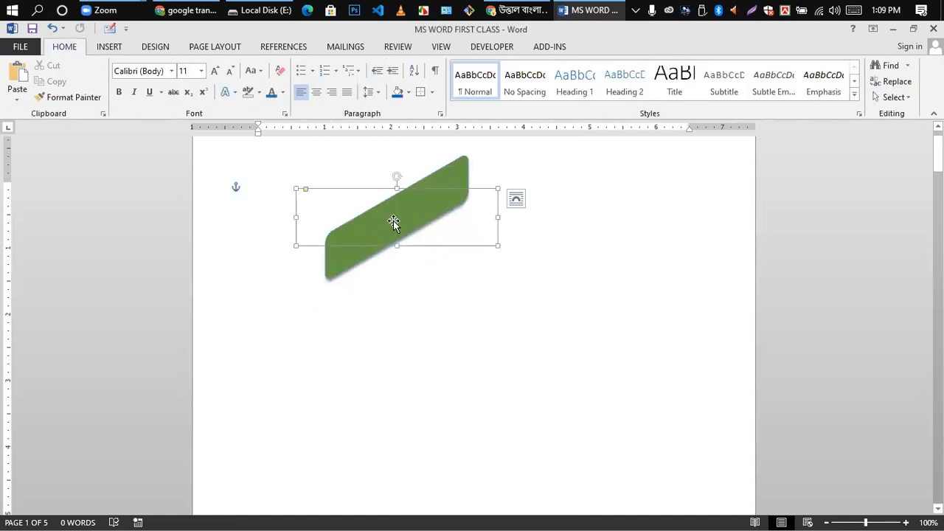
key("Delete")
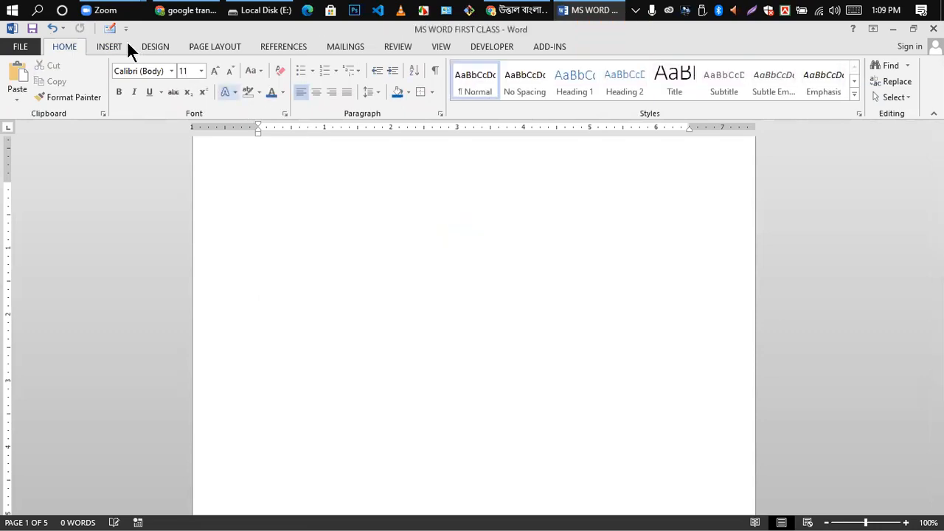
left_click(112, 48)
- Draw a Horizontal Scroll shape, shift it right, and reduce its height to 0.68"
left_click(191, 90)
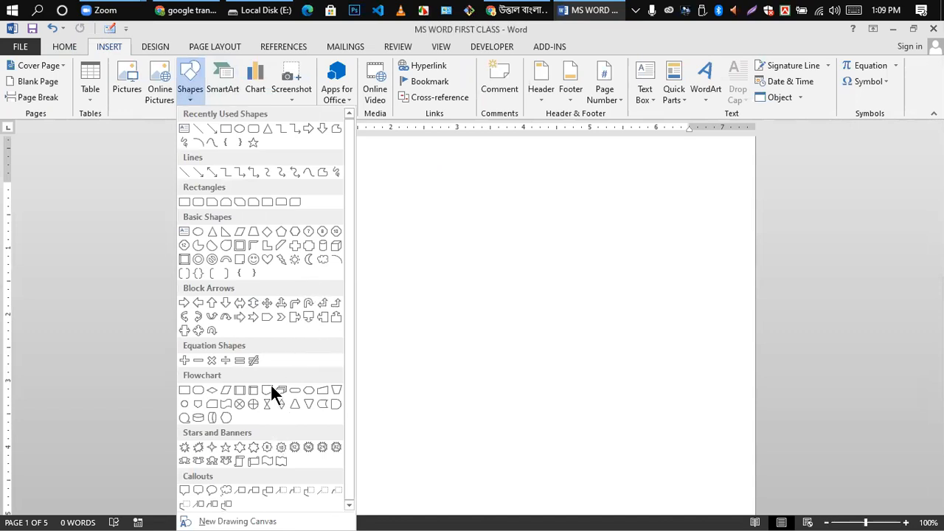
left_click(256, 462)
mouse_move(274, 231)
left_mouse_down()
mouse_move(467, 295)
mouse_move(546, 305)
mouse_move(512, 302)
left_mouse_up()
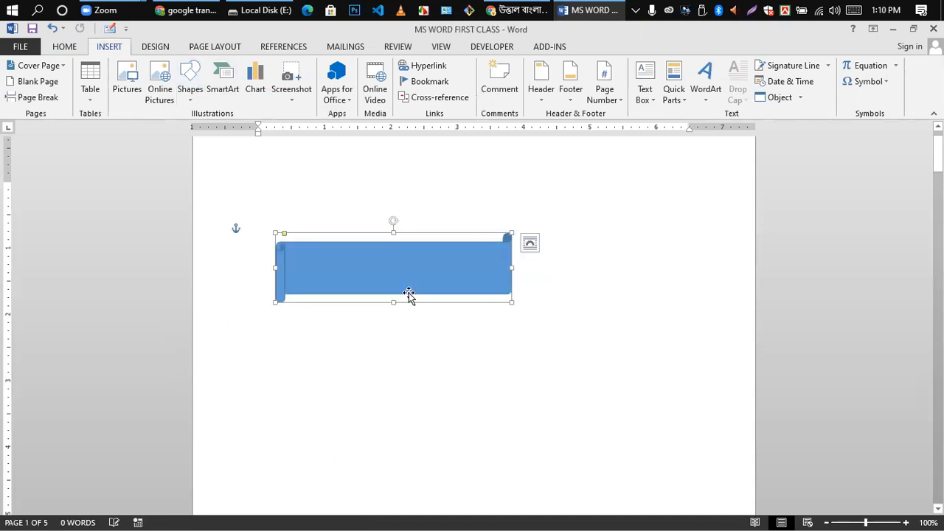
left_click_drag(407, 270, 499, 280)
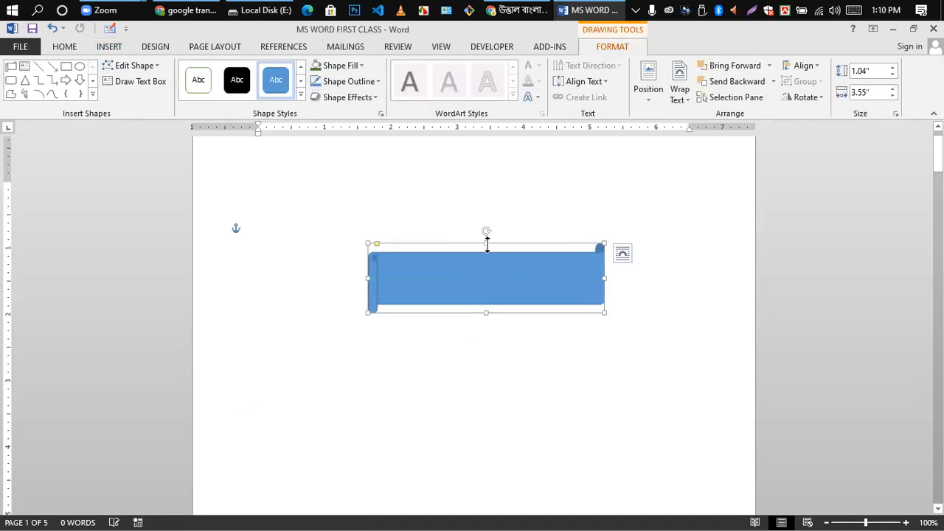
left_click_drag(486, 243, 487, 268)
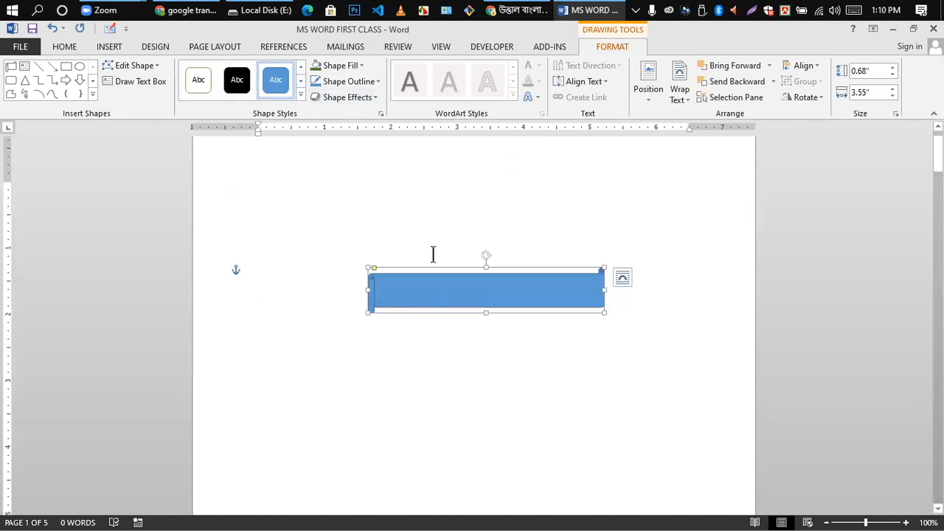
- Add a small text box over the scroll, then undo it and deselect
left_click(24, 67)
left_click(476, 287)
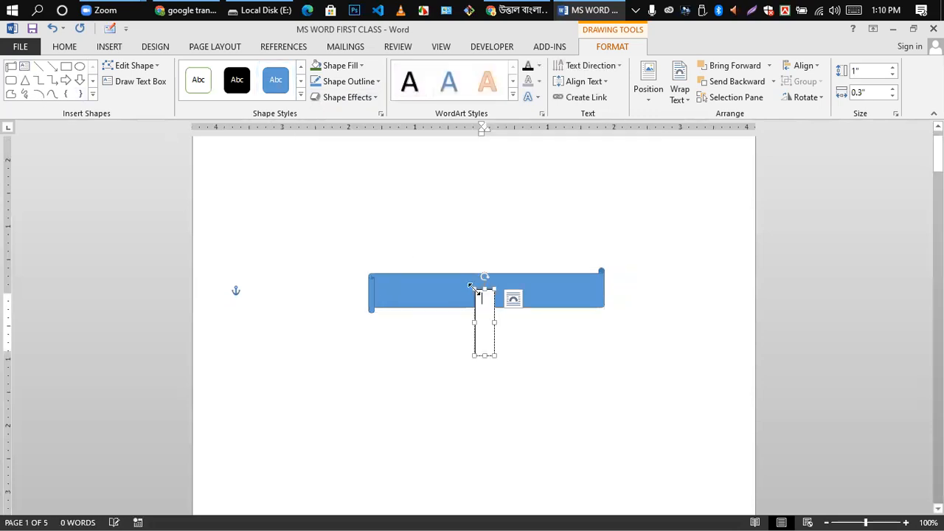
key("ctrl+z")
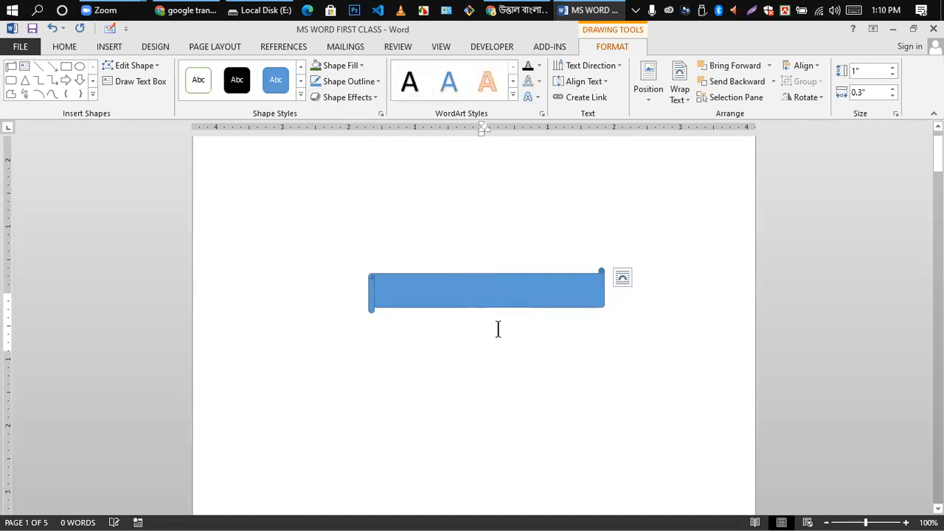
left_click(498, 329)
- Type some test text into the scroll banner
left_click(482, 289)
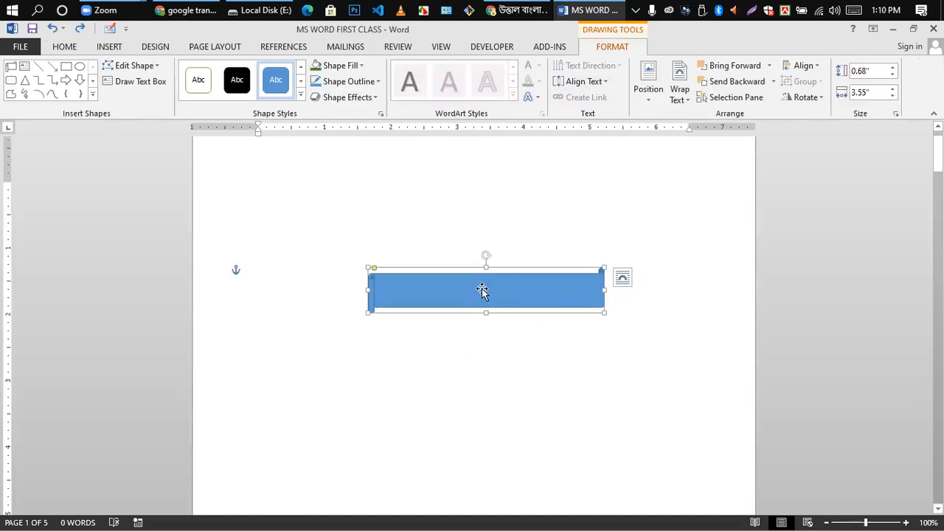
type("fdfdfdsfdfd")
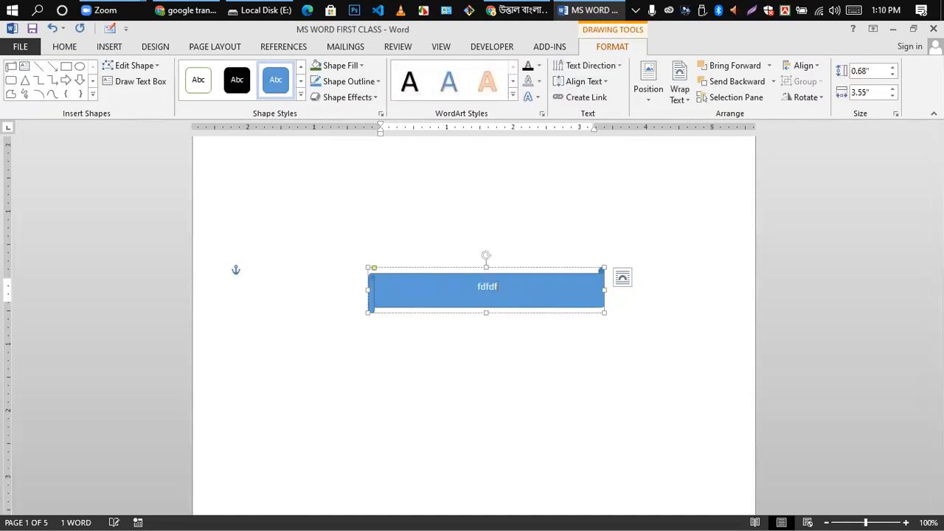
key("BackSpace")
key("BackSpace")
key("BackSpace")
key("BackSpace")
key("BackSpace")
key("BackSpace")
key("BackSpace")
key("BackSpace")
key("BackSpace")
key("BackSpace")
key("BackSpace")
type("Kfjkdljfldkfj")
type("fldkfjldsskfjdlkfjdfjdkfj")
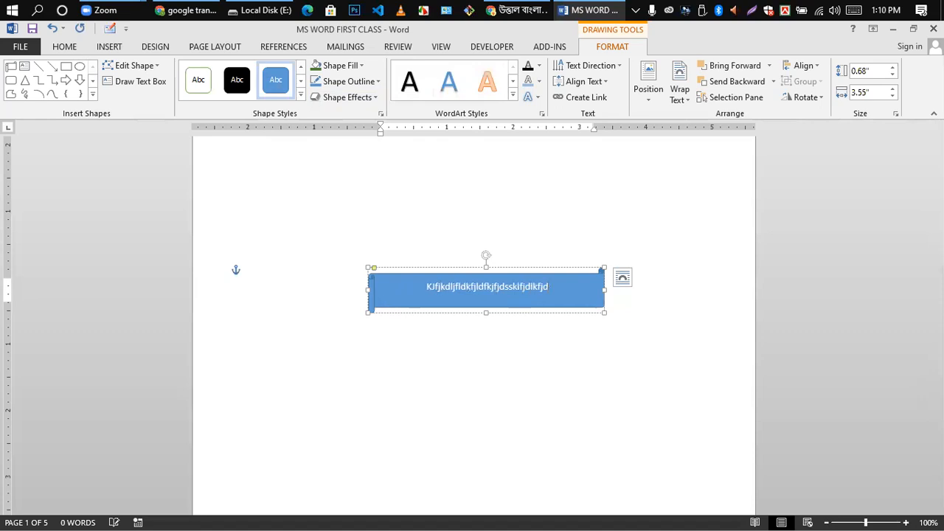
left_click(592, 166)
- Delete the banner's text, then remove the scroll shape from the page
left_click(495, 289)
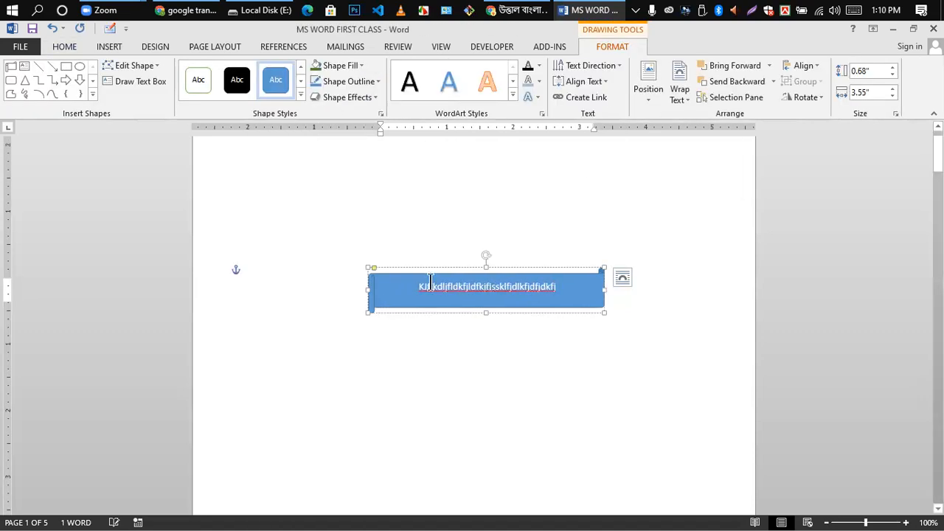
double_click(374, 293)
key("BackSpace")
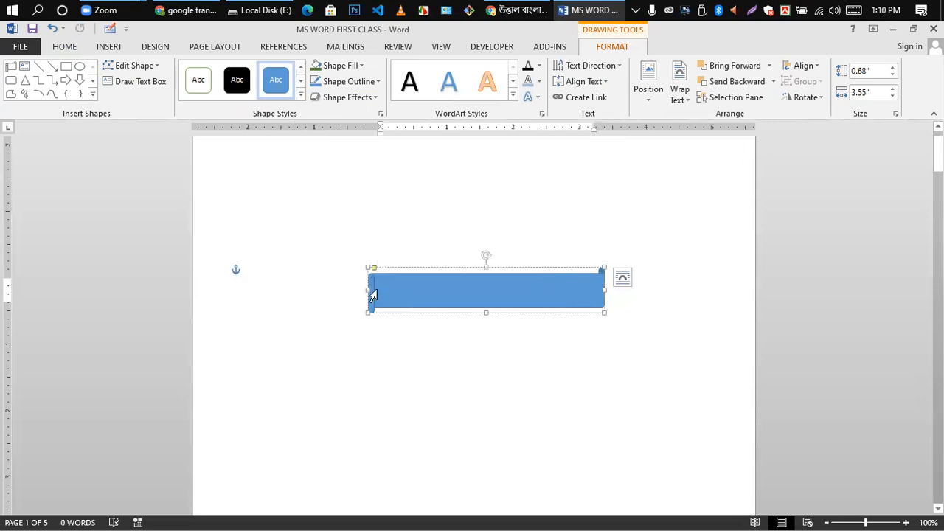
left_click(752, 348)
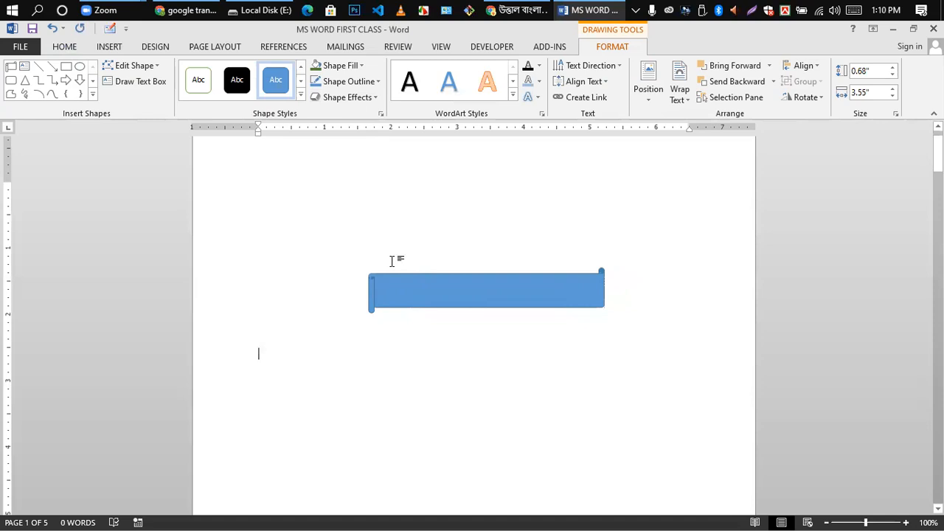
key("BackSpace")
key("BackSpace")
key("BackSpace")
key("BackSpace")
key("BackSpace")
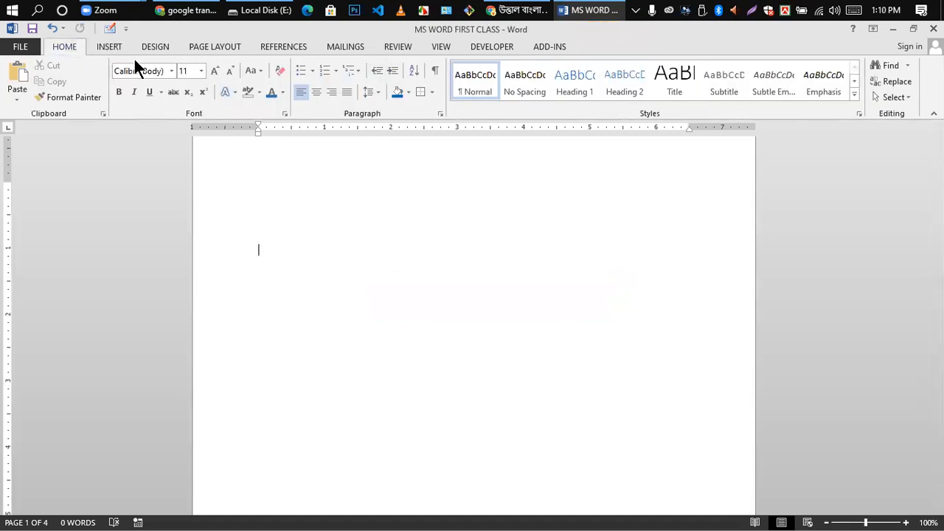
- Draw a 2" by 2.79" freehand Scribble shape and show its Shape Fill palette
left_click(109, 47)
left_click(191, 79)
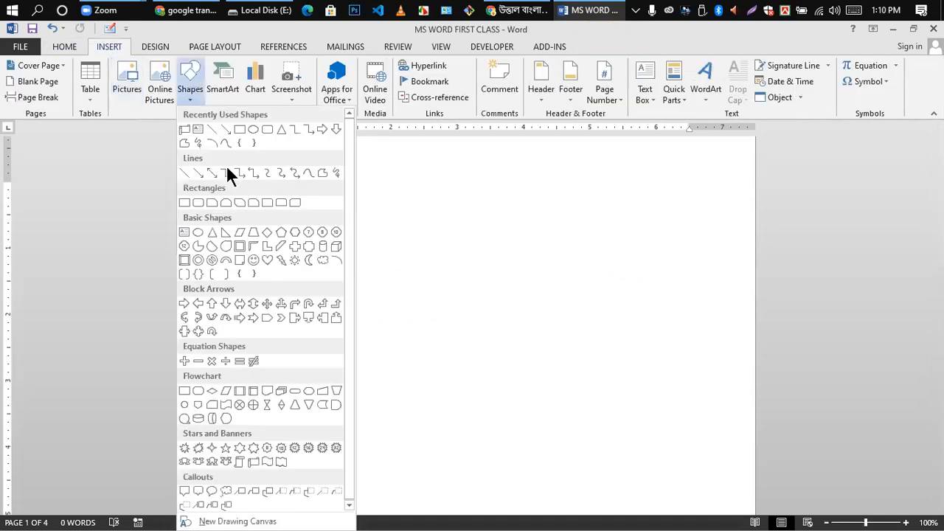
left_click(197, 143)
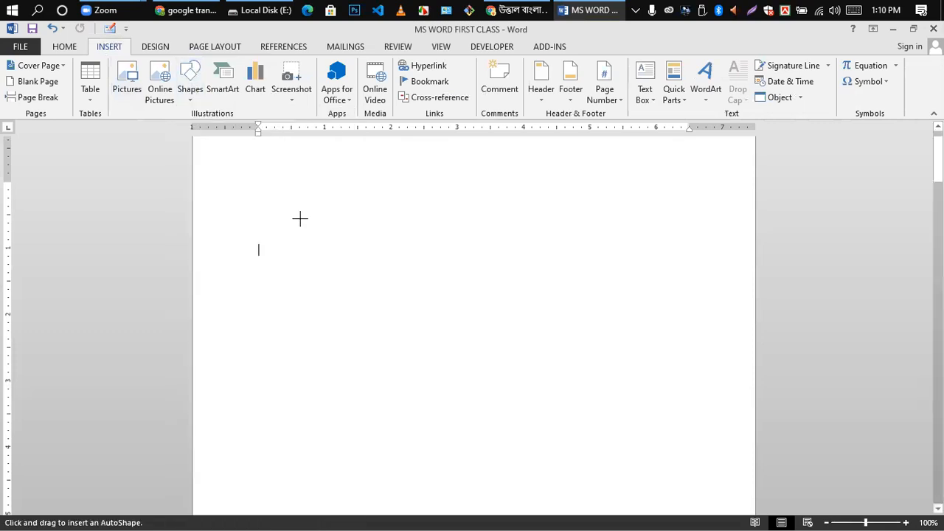
mouse_move(301, 219)
left_mouse_down()
mouse_move(364, 260)
mouse_move(331, 276)
mouse_move(349, 309)
mouse_move(392, 287)
mouse_move(384, 255)
mouse_move(436, 264)
mouse_move(485, 248)
mouse_move(362, 194)
mouse_move(301, 219)
left_mouse_up()
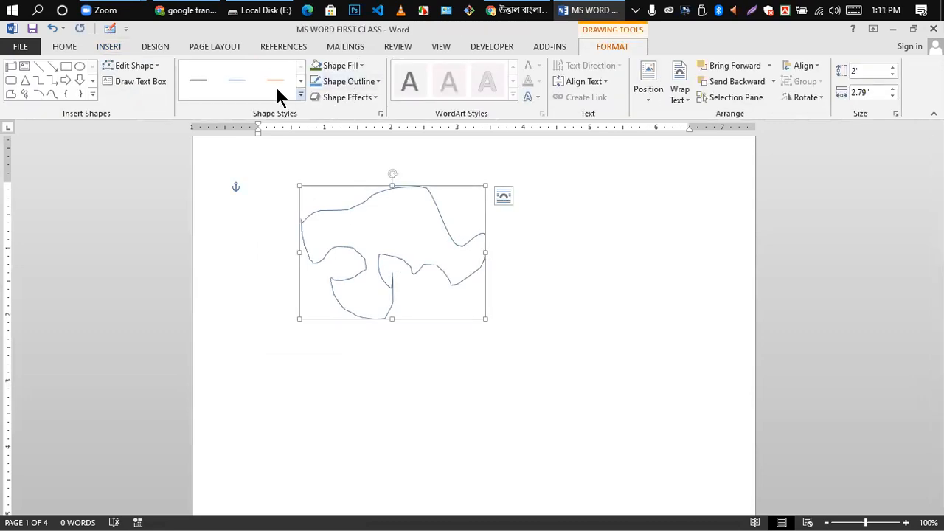
left_click(300, 81)
left_click(359, 65)
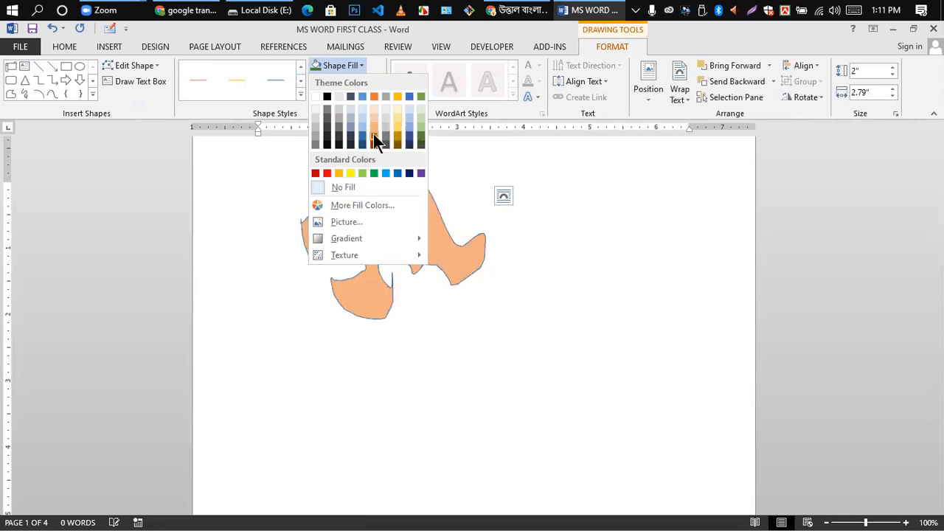
- Fill the freeform with dark orange and try a Shape Outline colour
left_click(374, 136)
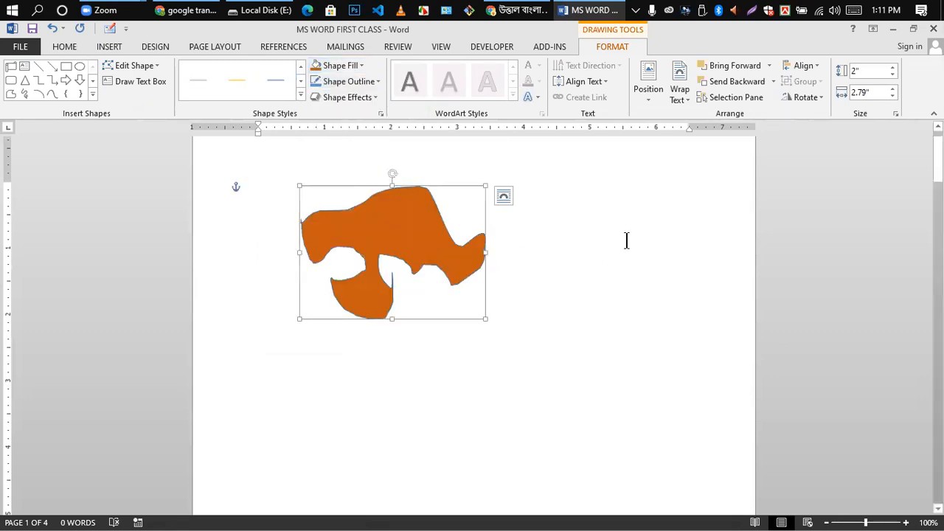
left_click(568, 248)
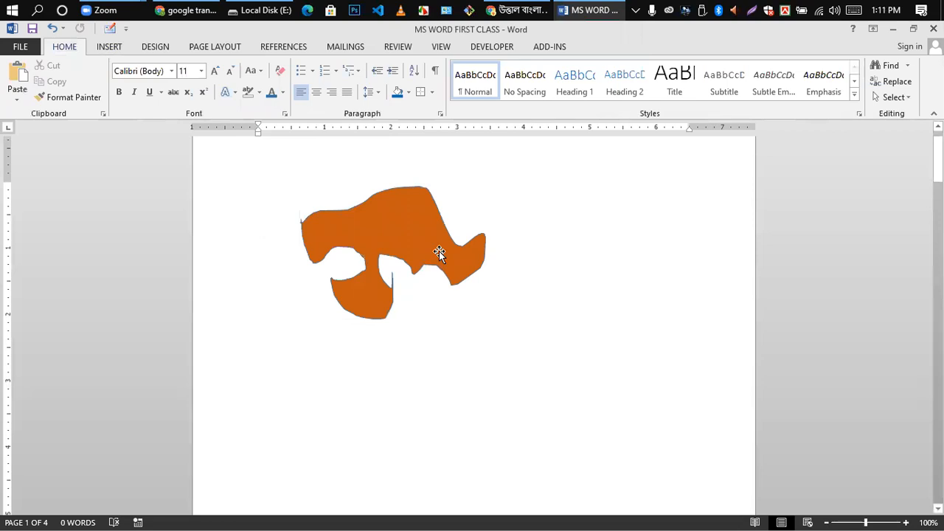
left_click(415, 247)
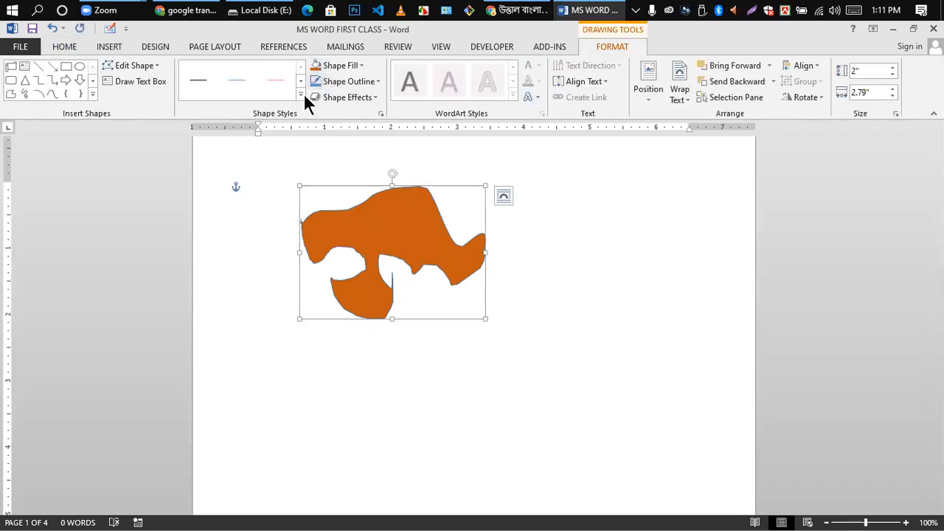
left_click(361, 68)
left_click(381, 113)
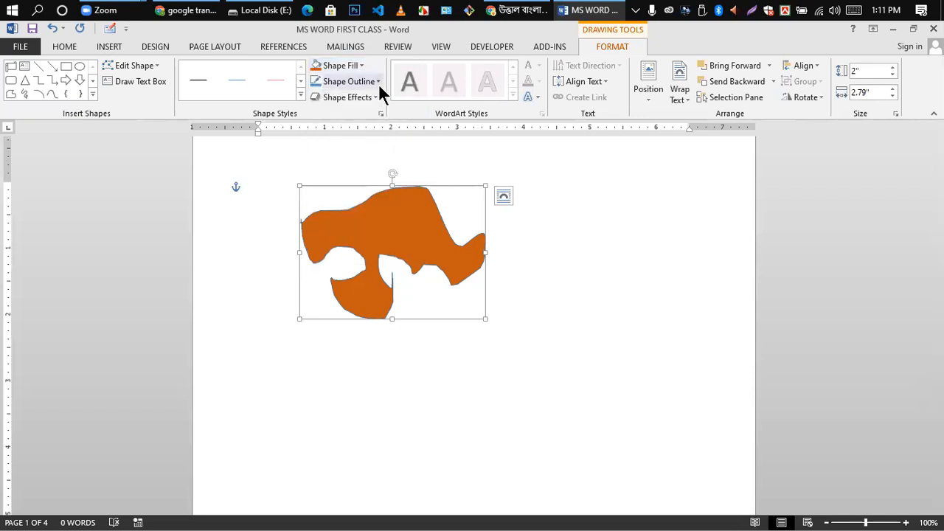
left_click(376, 80)
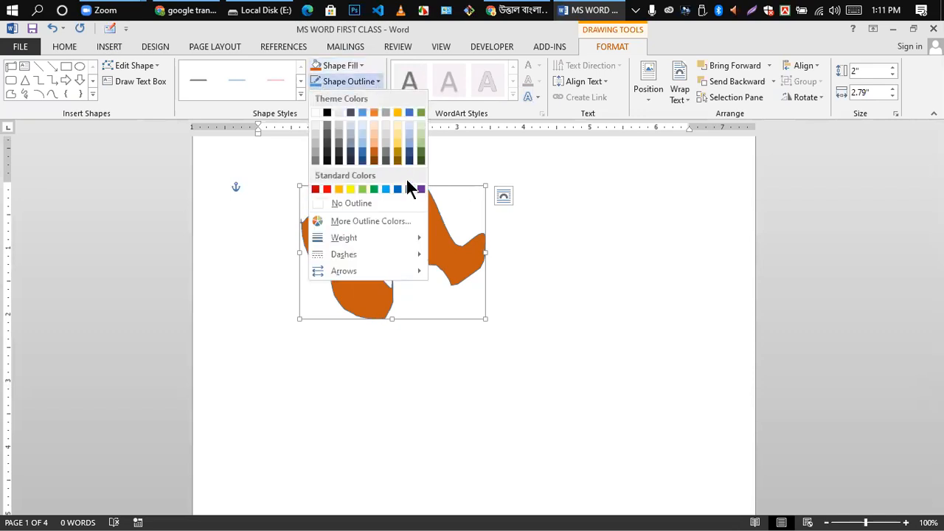
left_click(359, 157)
left_click(484, 291)
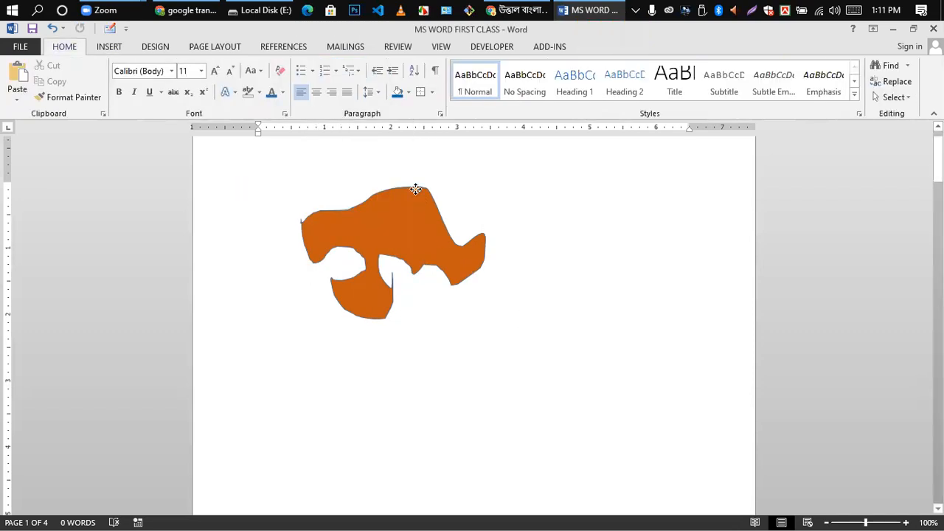
- Apply a bevel effect, then clear it with Shape Effects > Preset > No Presets
left_click(407, 246)
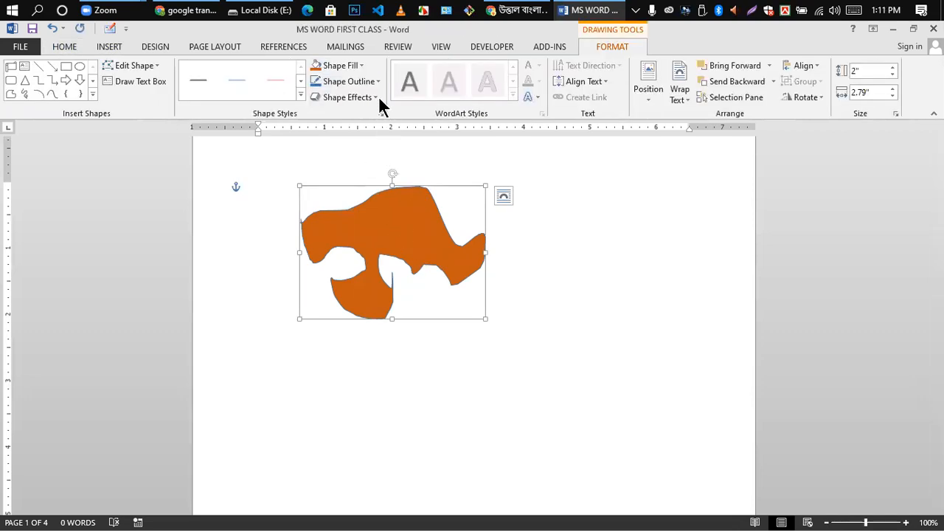
left_click(373, 97)
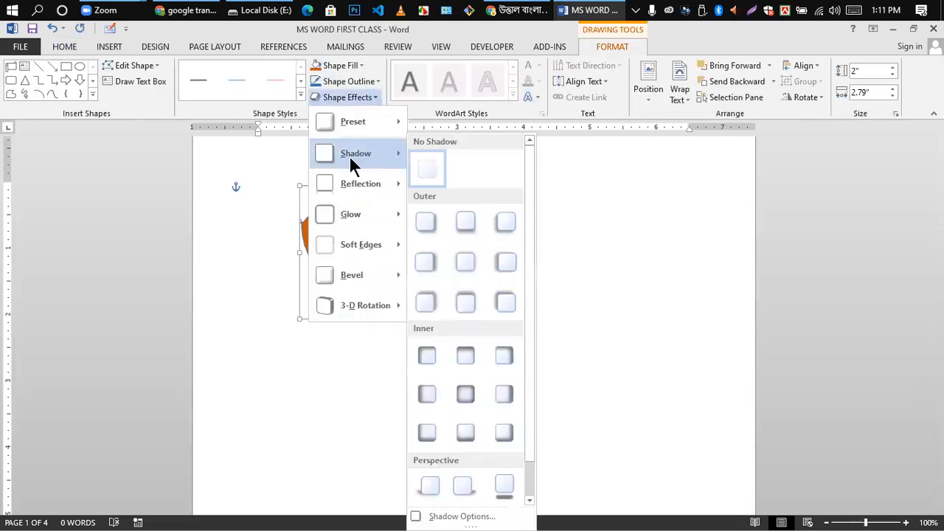
mouse_move(357, 275)
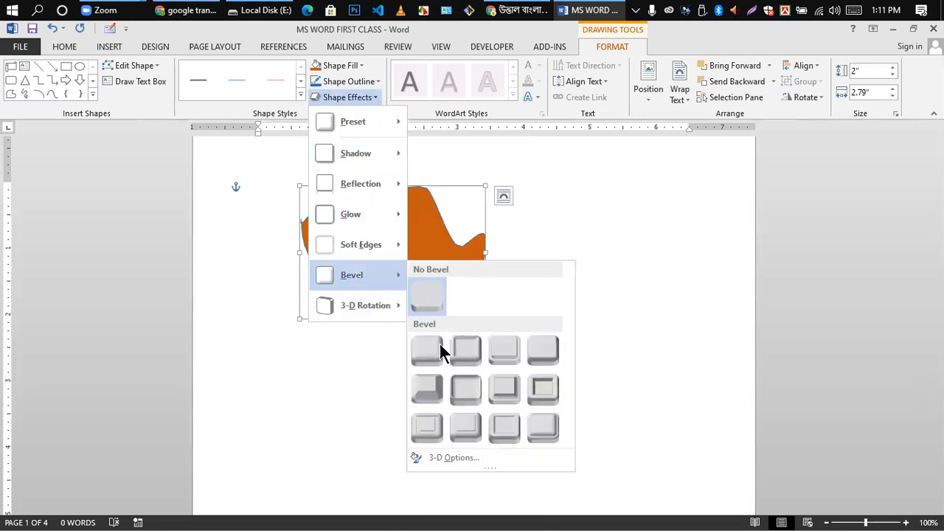
left_click(468, 352)
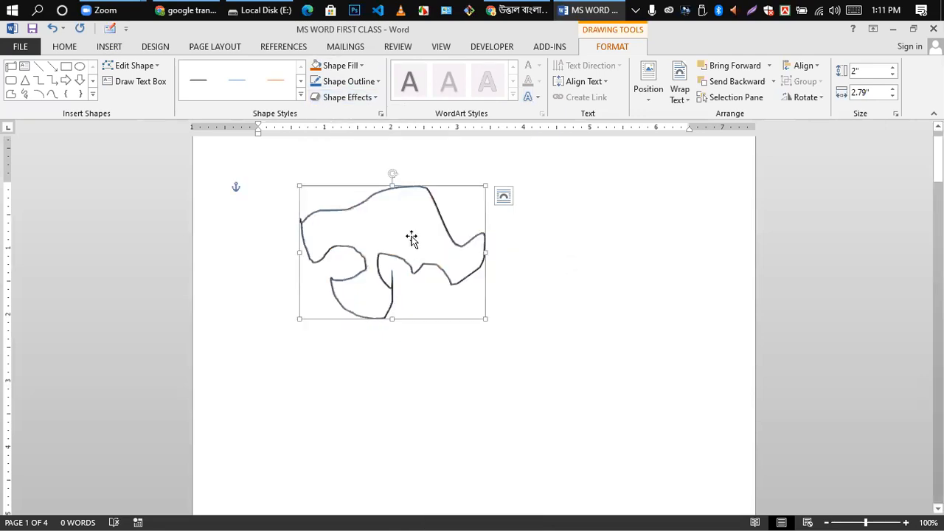
left_click(375, 98)
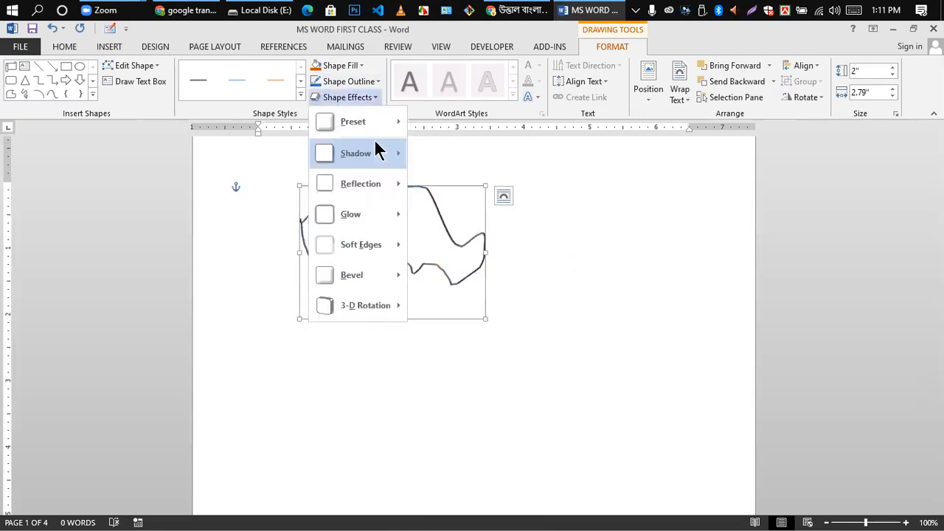
mouse_move(358, 124)
left_click(431, 151)
left_click(539, 354)
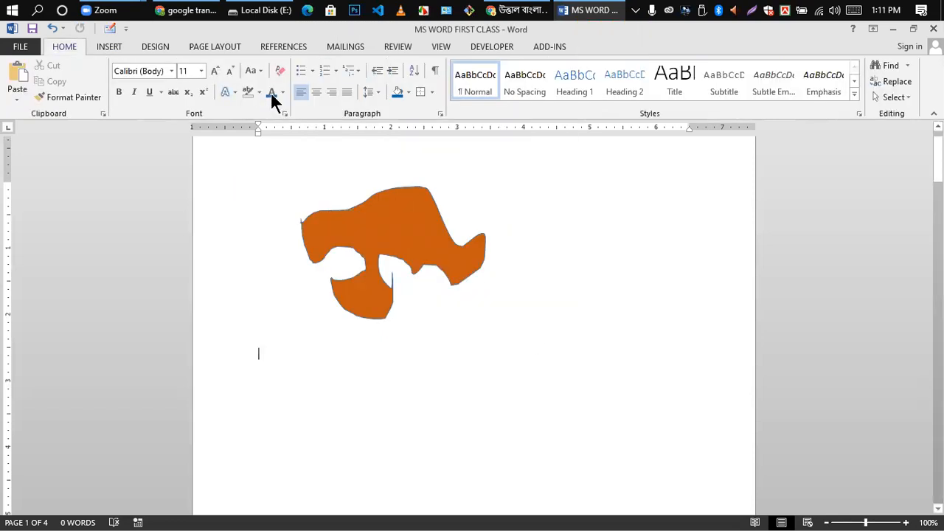
- Draw a freehand scribble beside the orange shape, then delete both the scribble and the orange shape
left_click(109, 46)
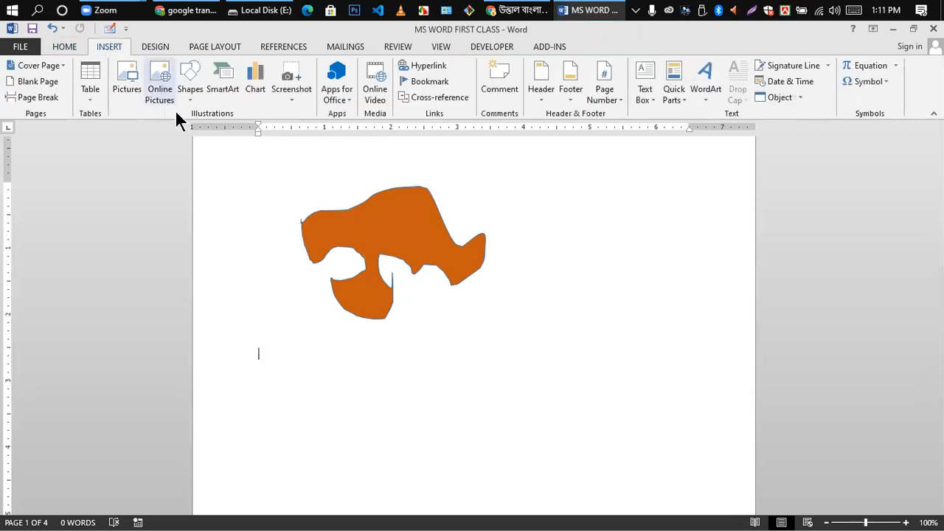
left_click(191, 80)
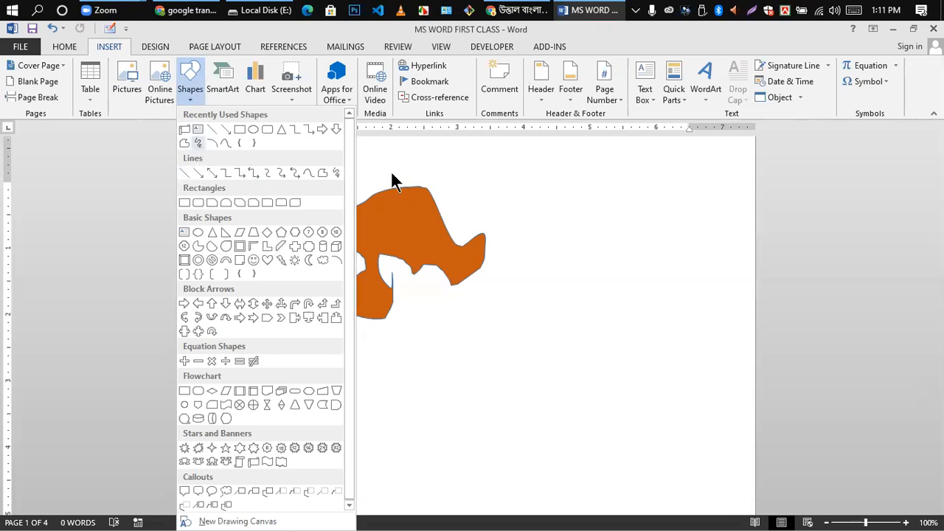
left_click(335, 173)
mouse_move(585, 198)
left_mouse_down()
mouse_move(619, 244)
mouse_move(612, 228)
mouse_move(640, 212)
mouse_move(605, 185)
mouse_move(600, 211)
mouse_move(584, 197)
left_mouse_up()
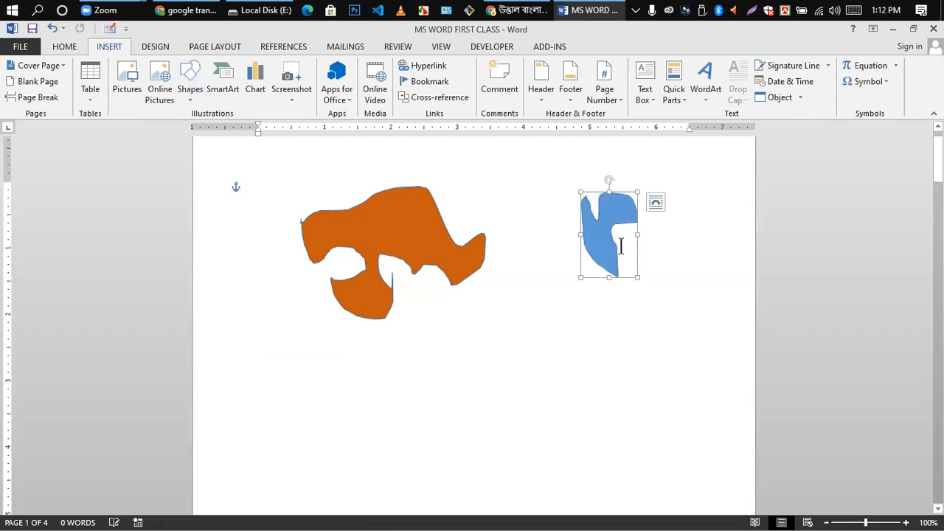
key("Delete")
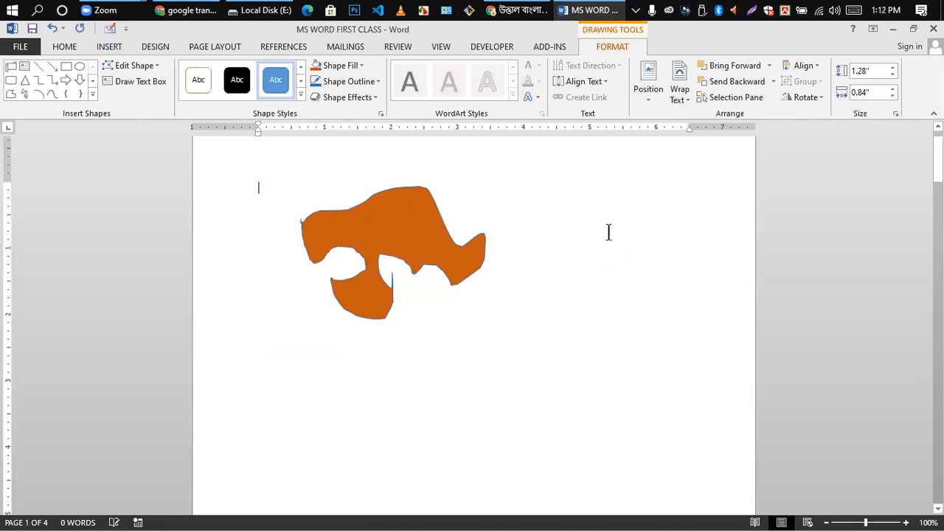
left_click(394, 253)
key("Delete")
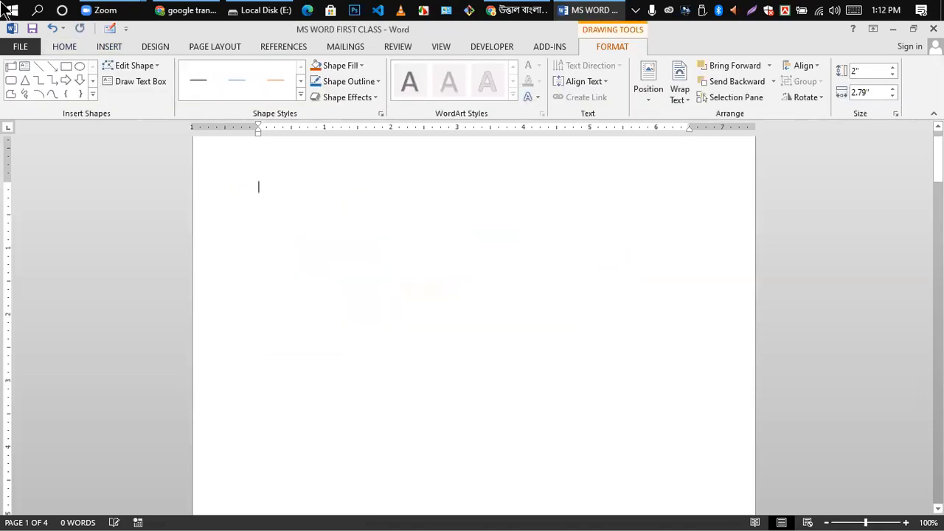
- Insert a new empty drawing canvas from the Shapes gallery
left_click(109, 46)
left_click(194, 93)
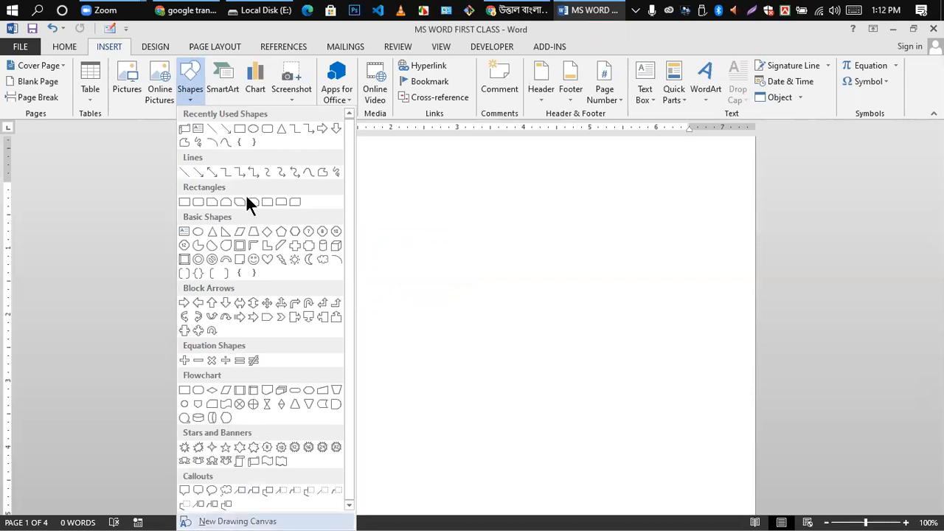
left_click(237, 520)
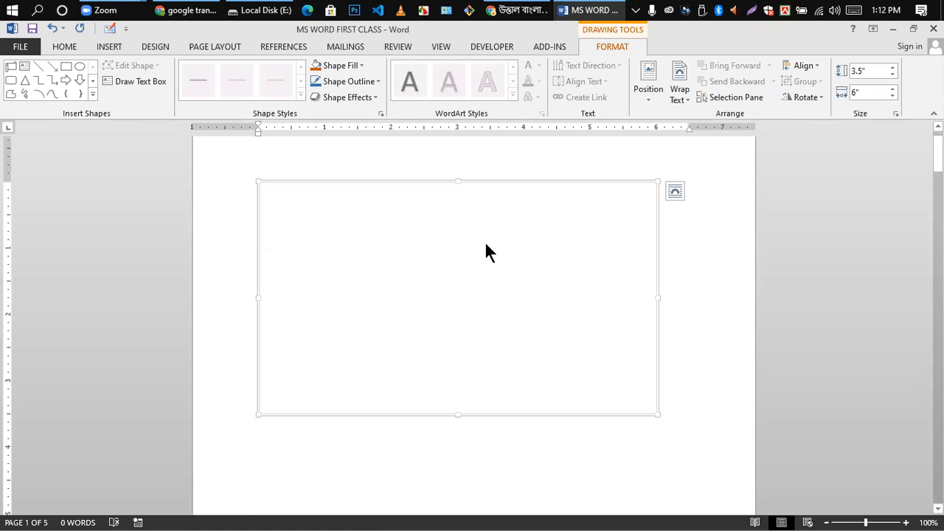
- Delete the empty drawing canvas and insert a Basic Block List SmartArt graphic in its place
key("Delete")
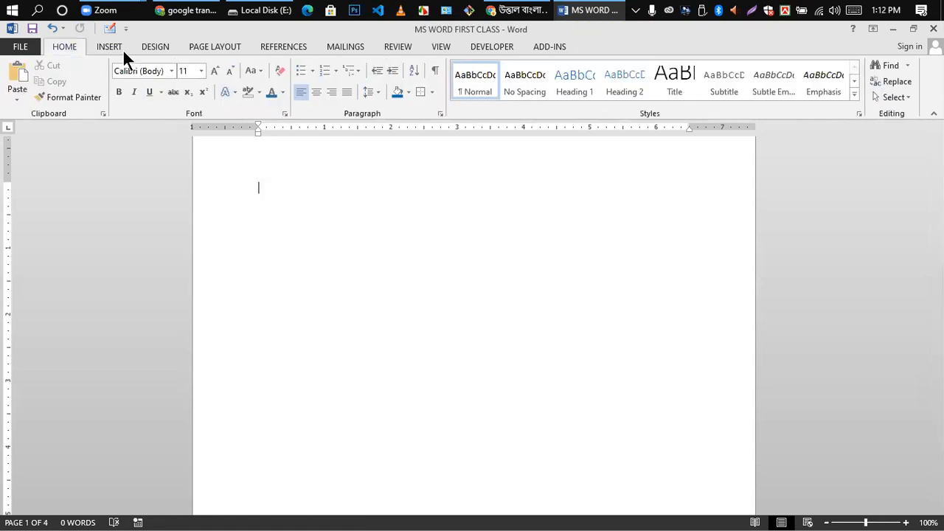
left_click(110, 48)
left_click(220, 81)
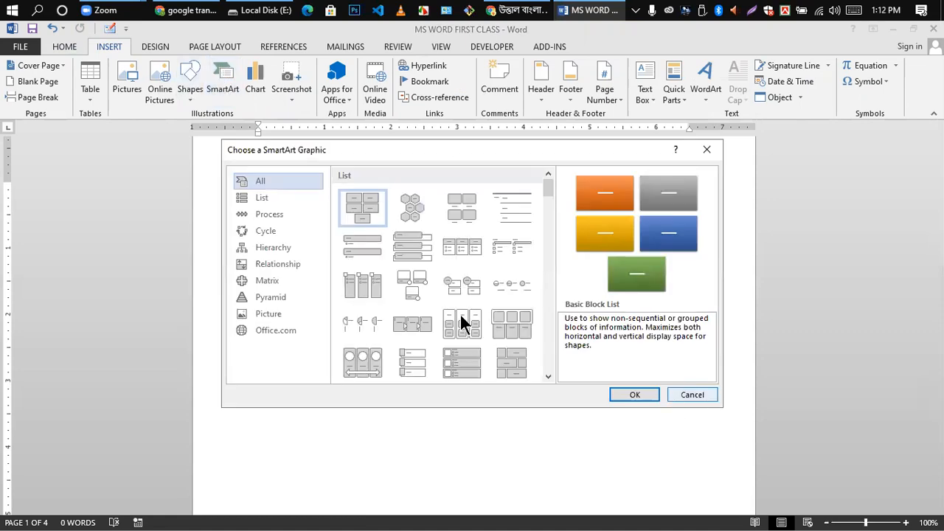
scroll(459, 292, "down", 3)
scroll(464, 291, "up", 5)
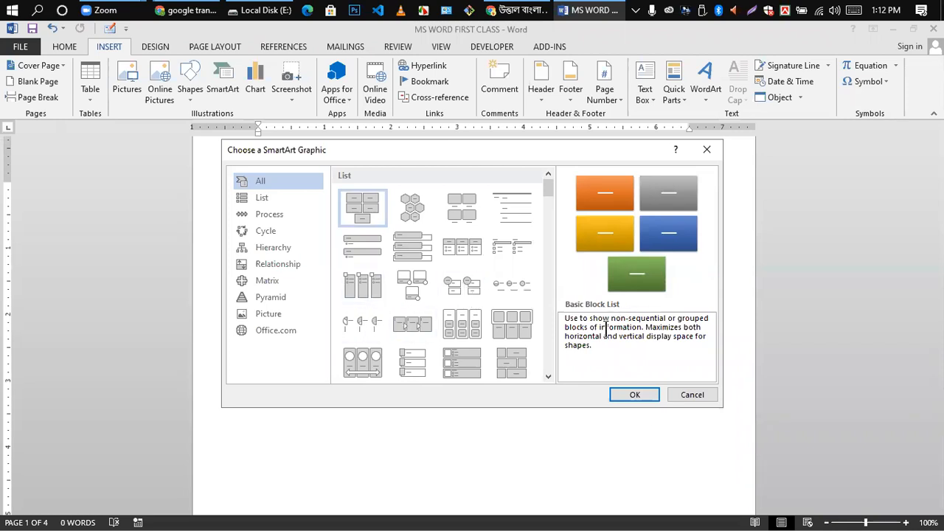
left_click(634, 398)
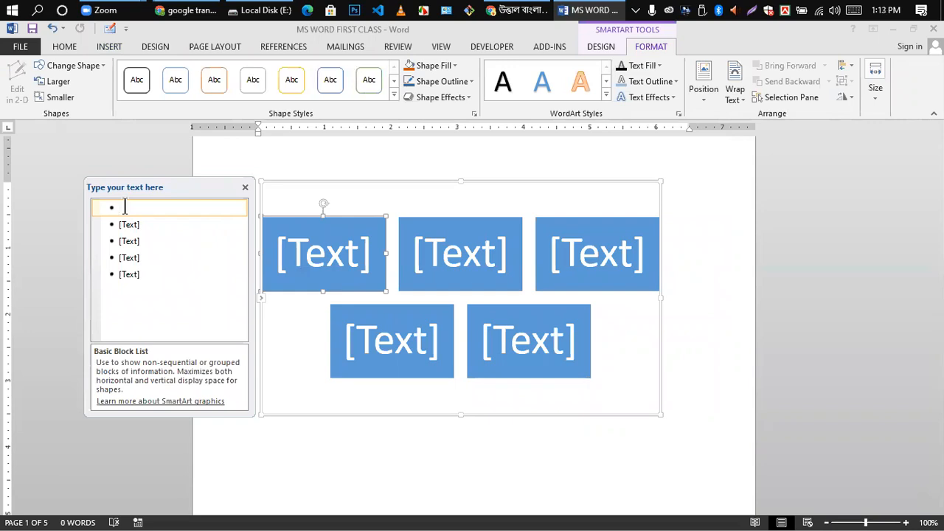
- Enter 'Bangde' in the first block and 'Indiya' in the second block
type("Ban")
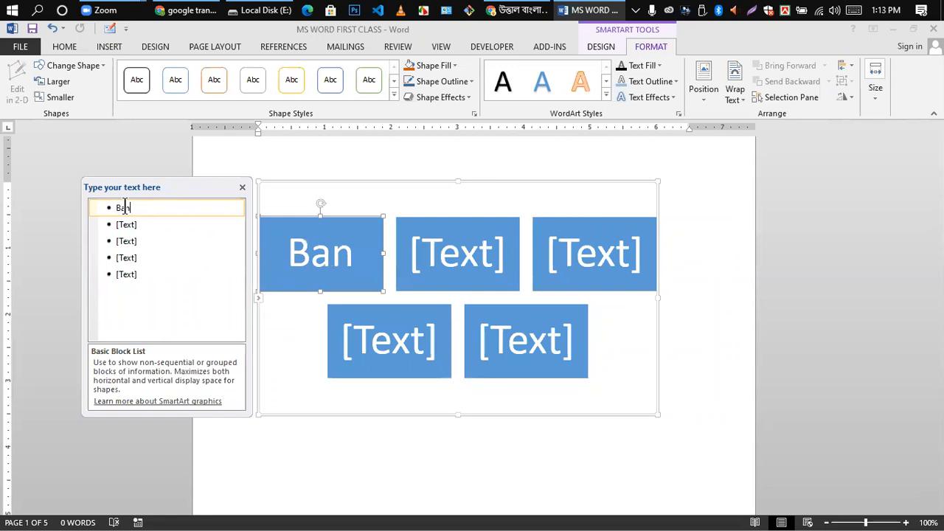
type("gdesh")
key("BackSpace")
key("BackSpace")
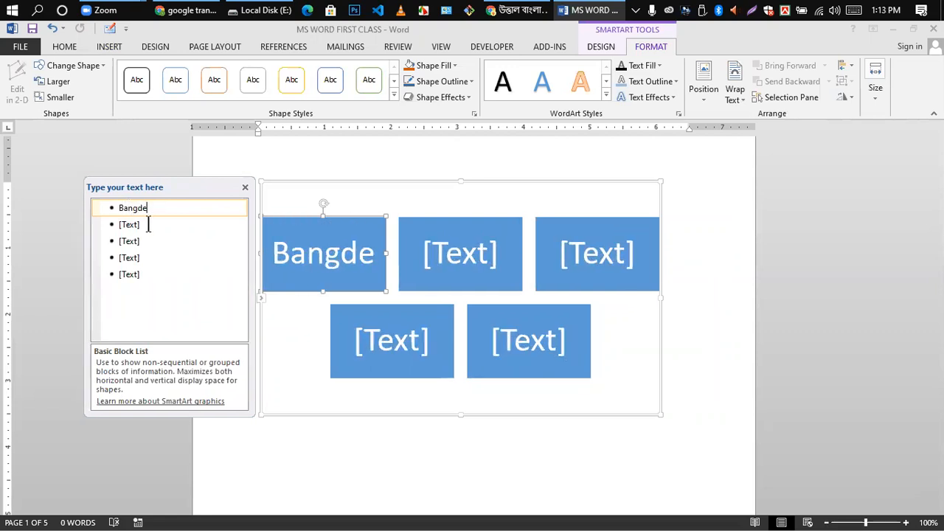
left_click(135, 225)
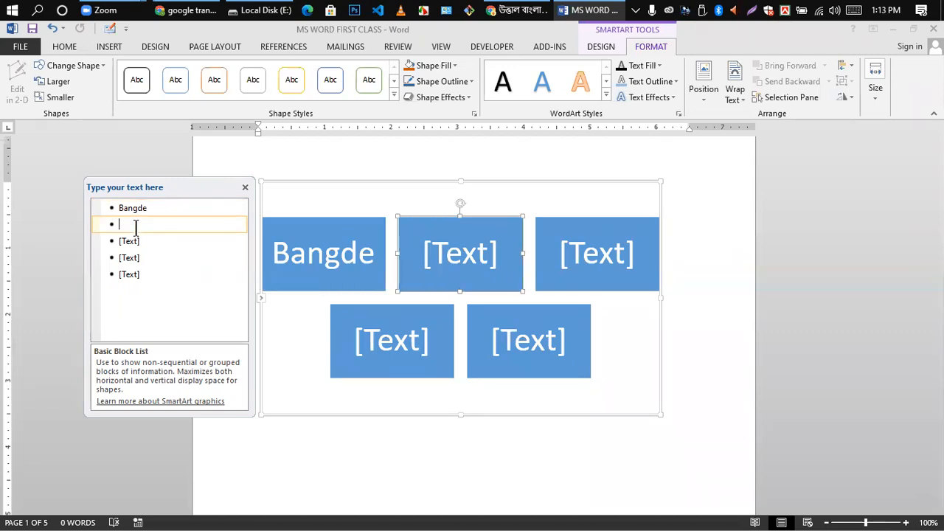
type("In")
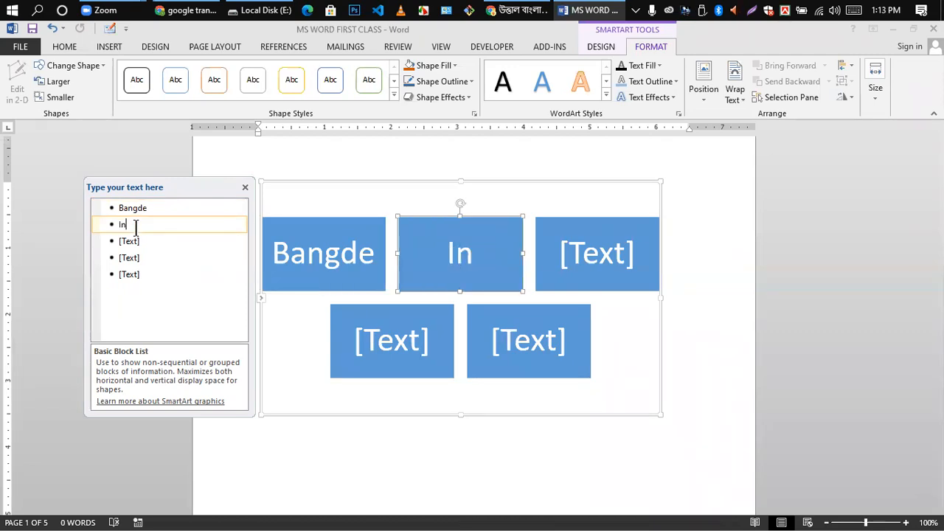
type("diya")
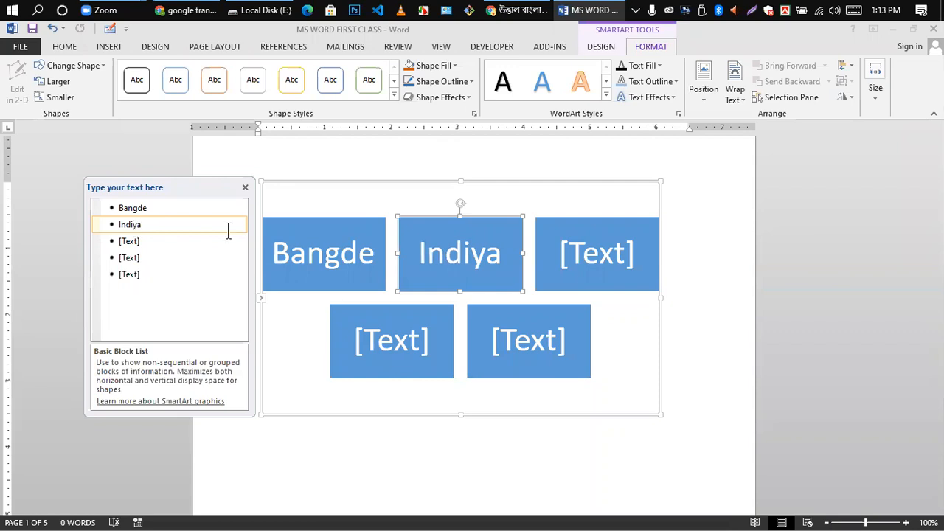
- Close the SmartArt text pane, then reselect the Bangde block and the whole graphic
left_click(245, 188)
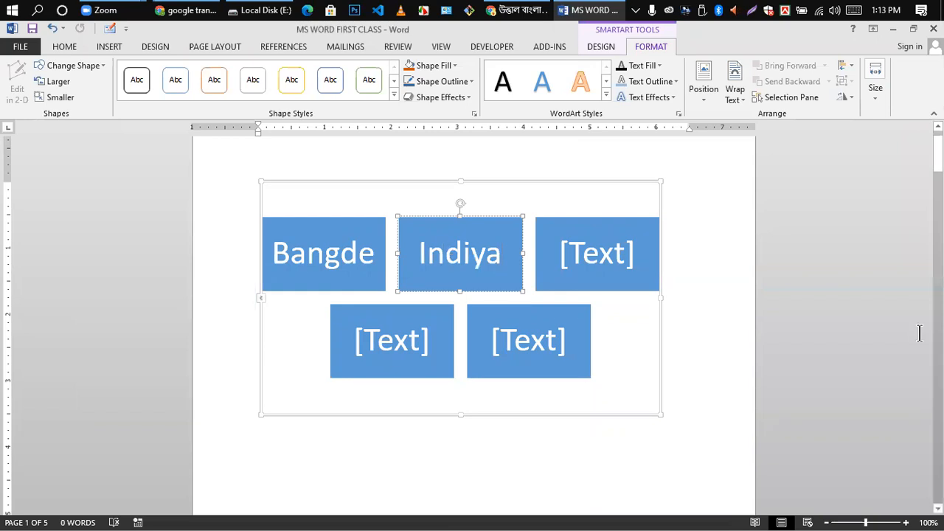
left_click(684, 269)
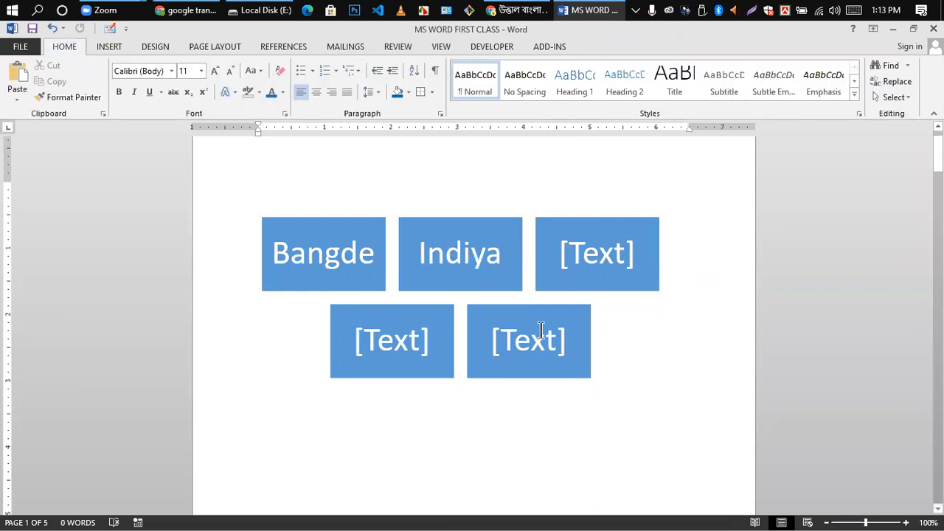
left_click(324, 247)
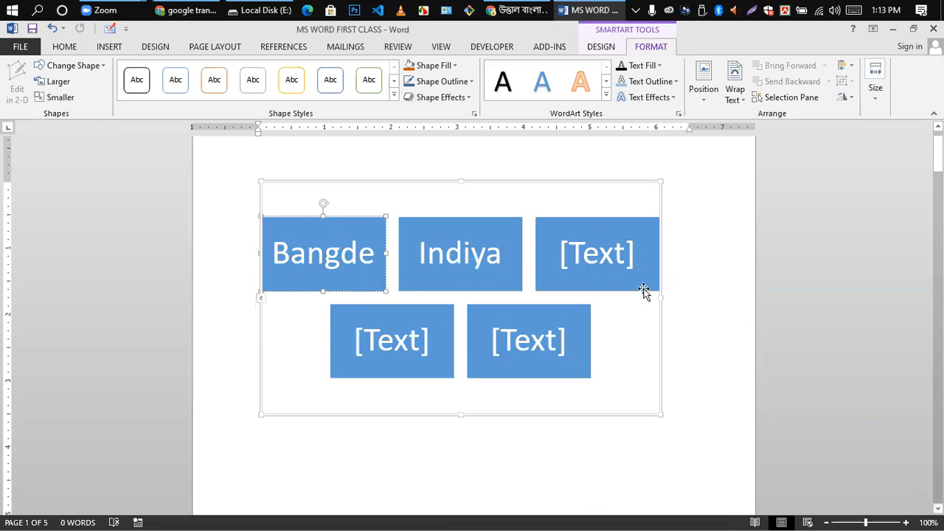
left_click(394, 251)
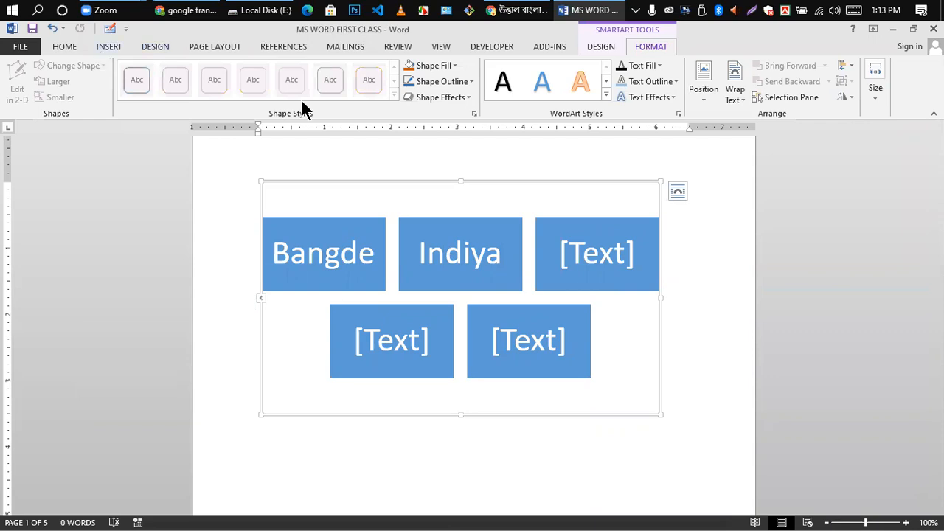
- Browse the SmartArt layout categories and insert the Matrix category's Cycle Matrix graphic
left_click(223, 89)
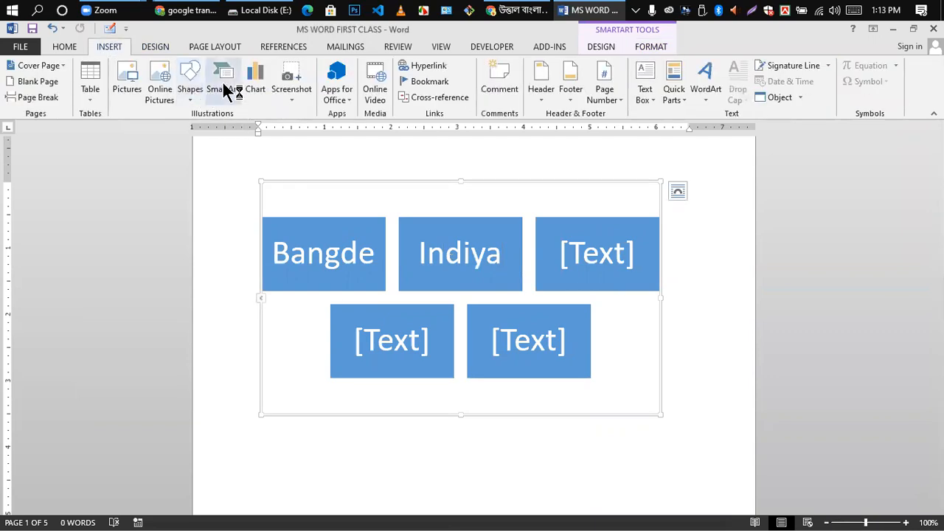
scroll(437, 310, "down", 3)
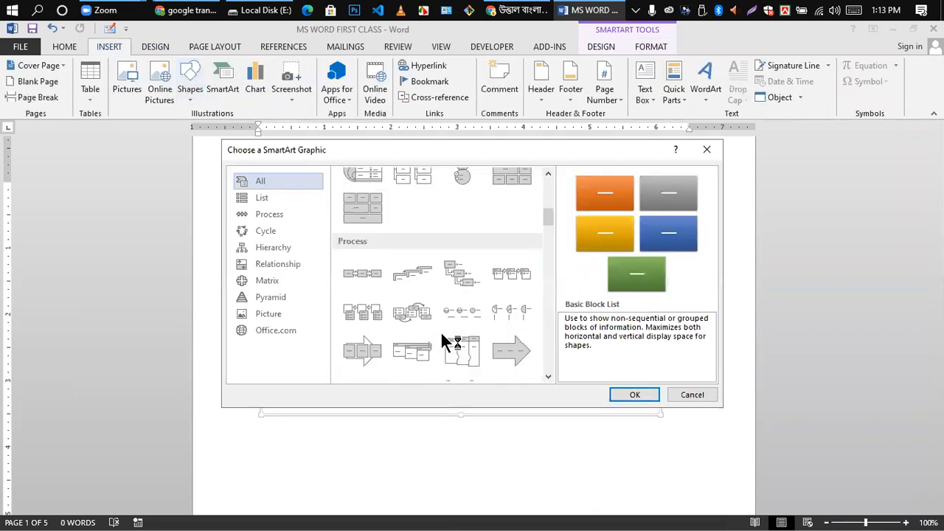
scroll(443, 273, "down", 3)
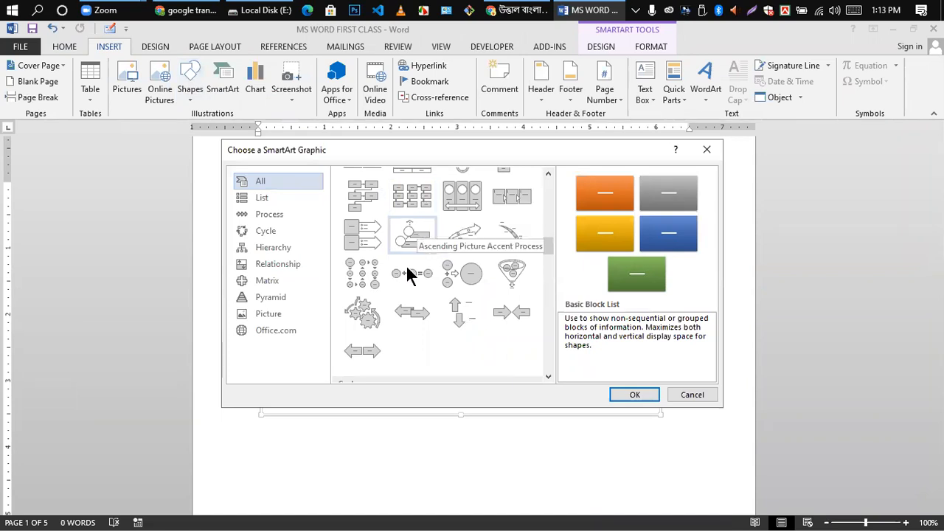
left_click(264, 199)
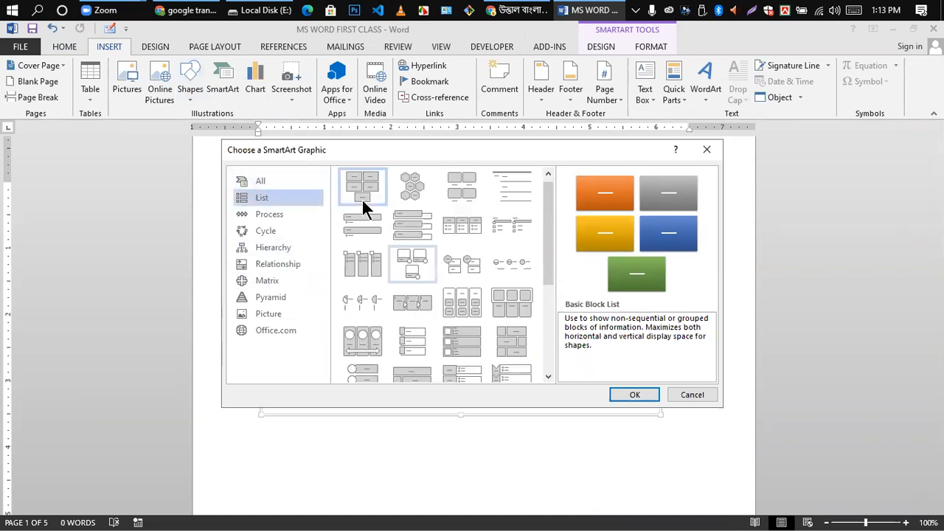
left_click(280, 216)
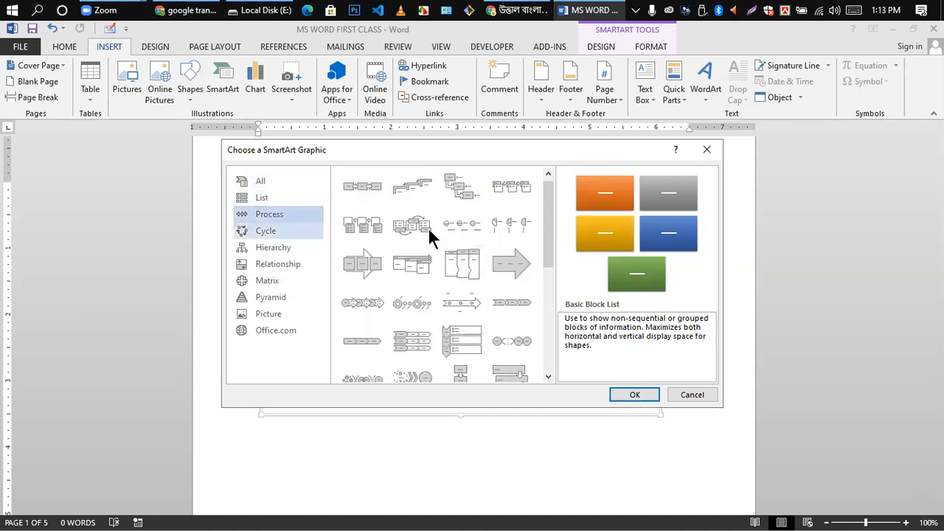
left_click(295, 231)
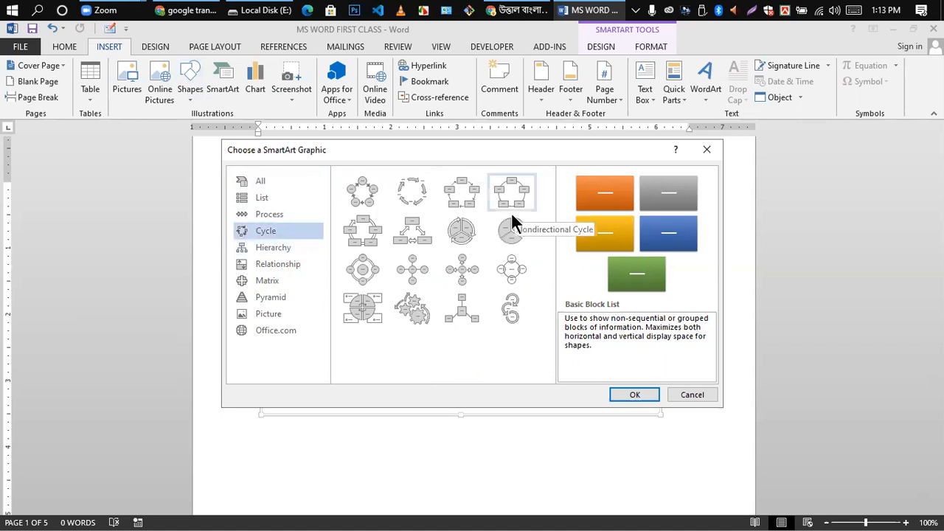
left_click(270, 250)
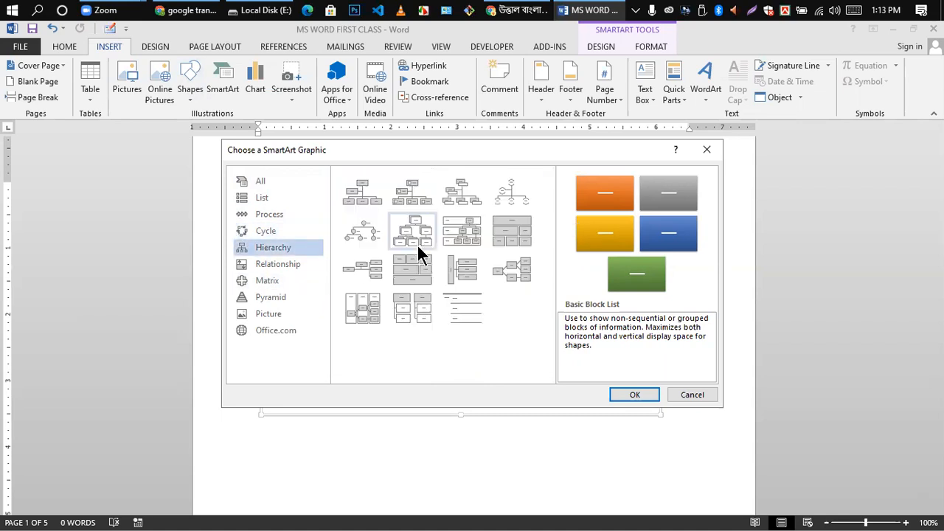
left_click(270, 266)
scroll(473, 315, "down", 5)
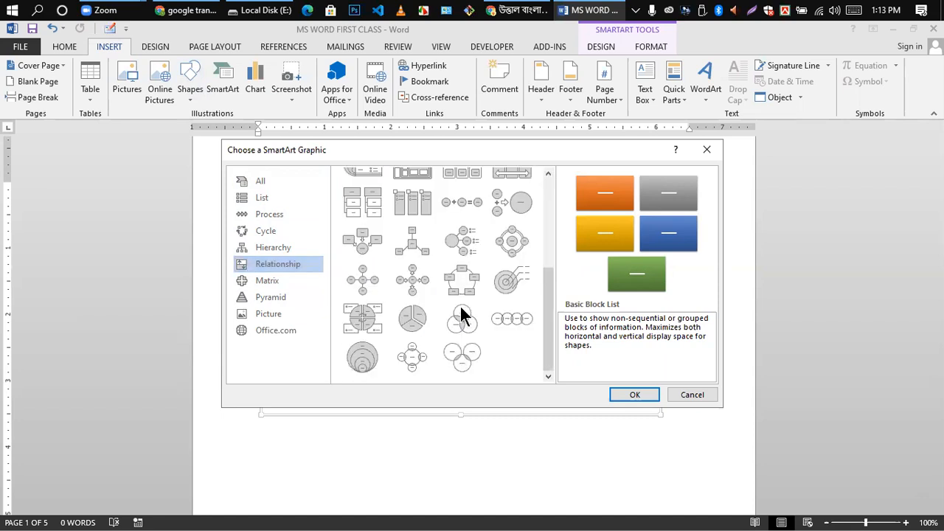
left_click(258, 279)
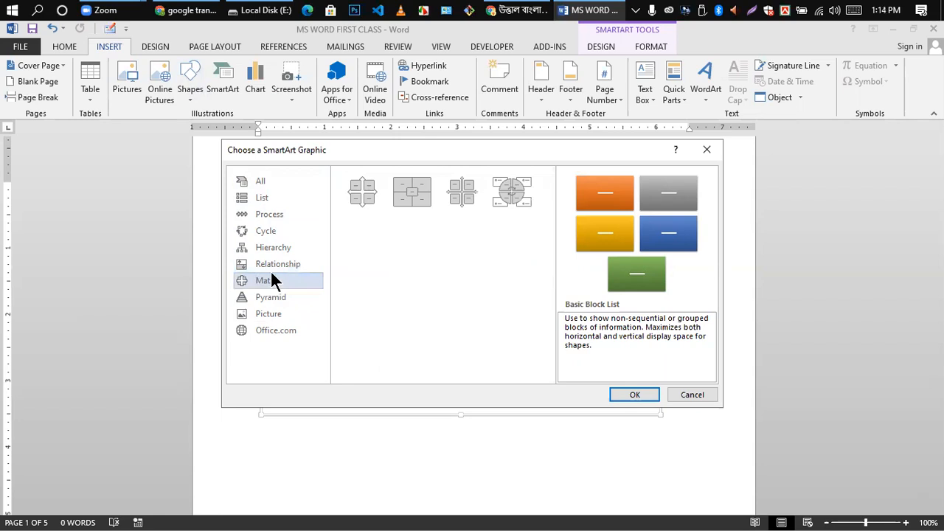
left_click(522, 197)
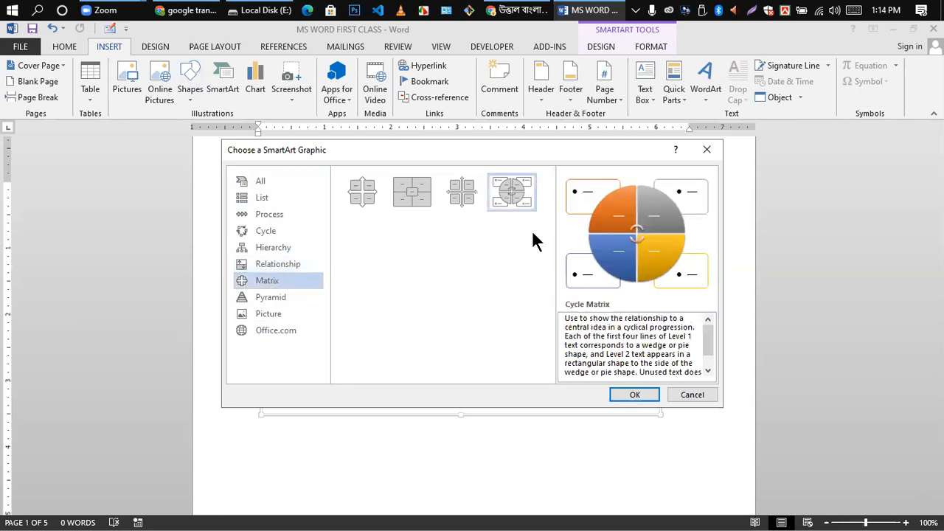
left_click(633, 391)
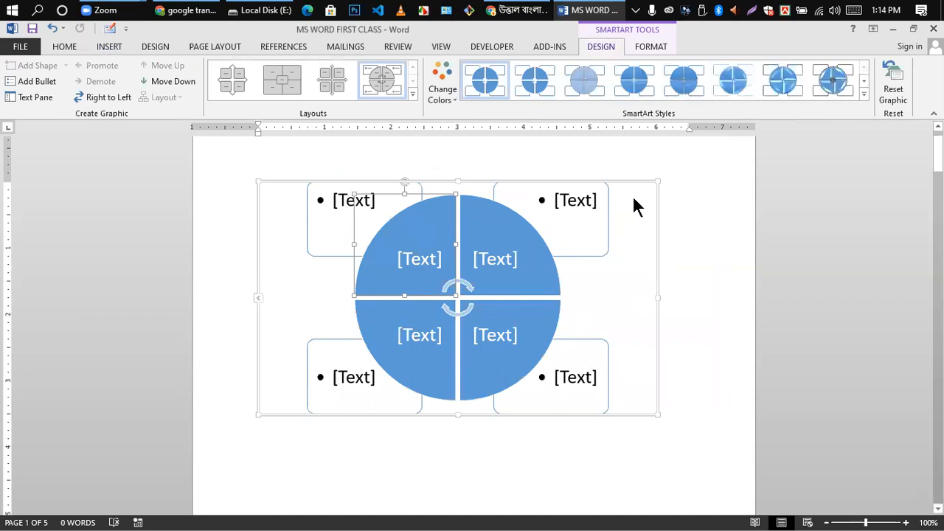
- Try each outer text box and each circle quarter of the Cycle Matrix, then deselect it
left_click(577, 202)
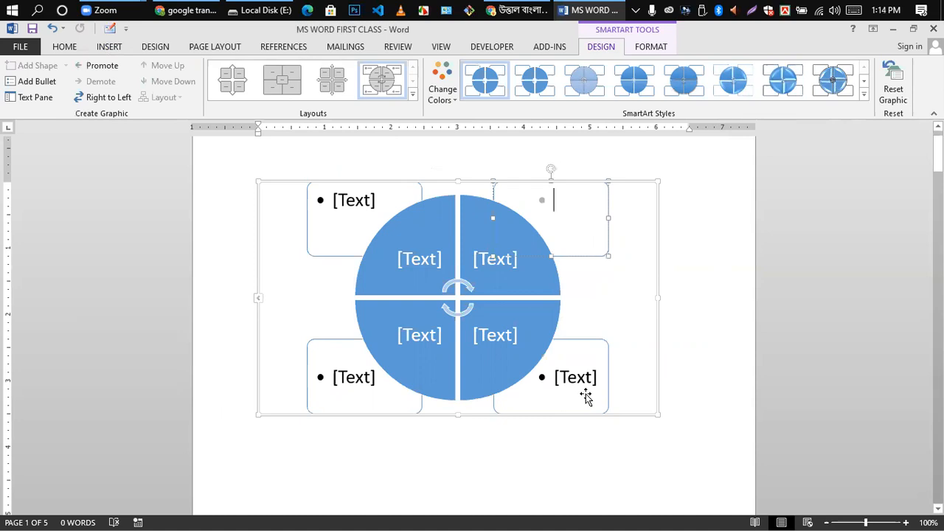
left_click(573, 375)
left_click(330, 375)
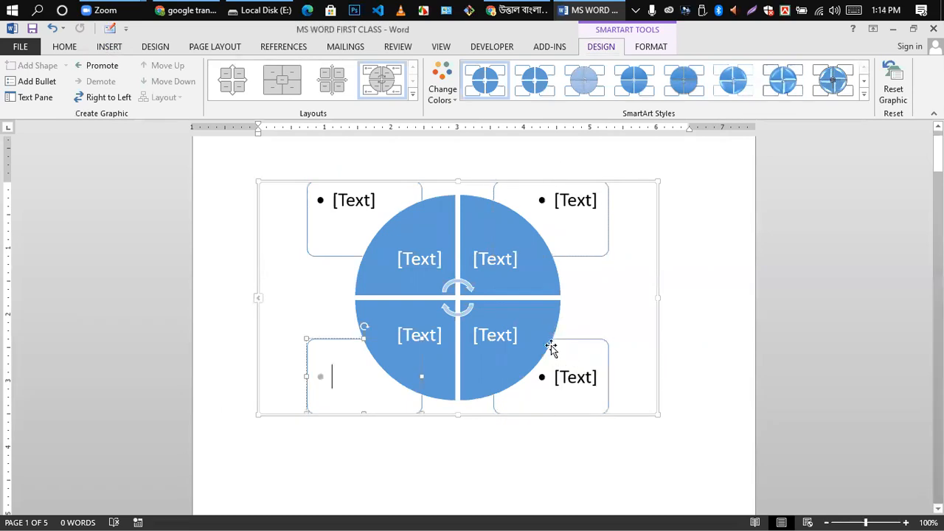
left_click(497, 333)
left_click(428, 335)
left_click(503, 269)
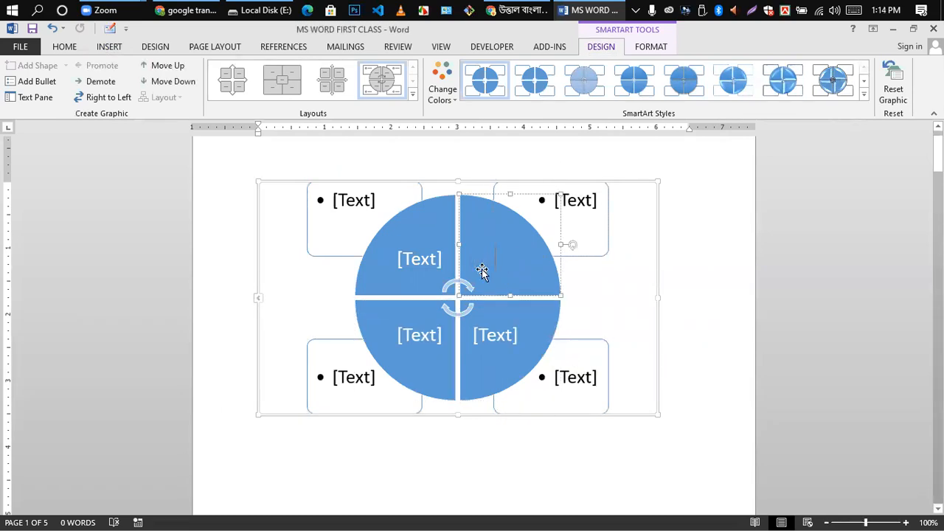
left_click(414, 267)
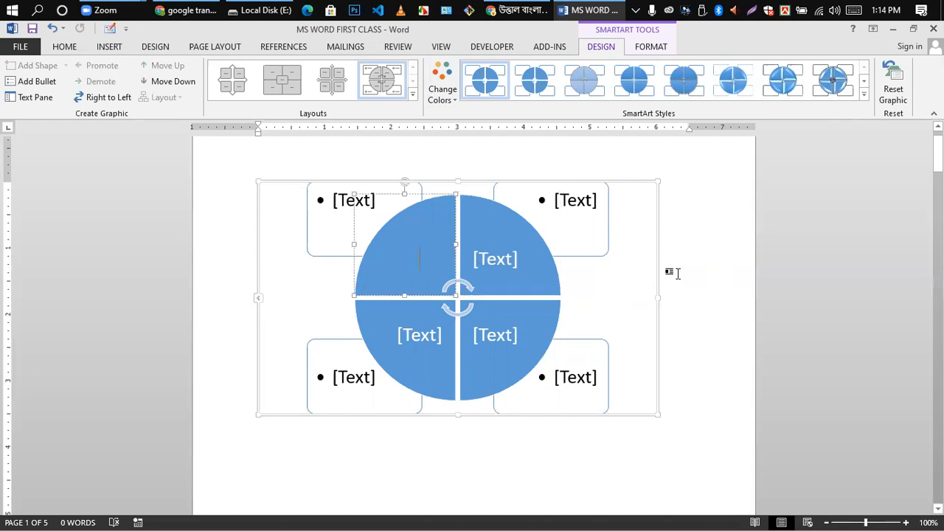
left_click(696, 258)
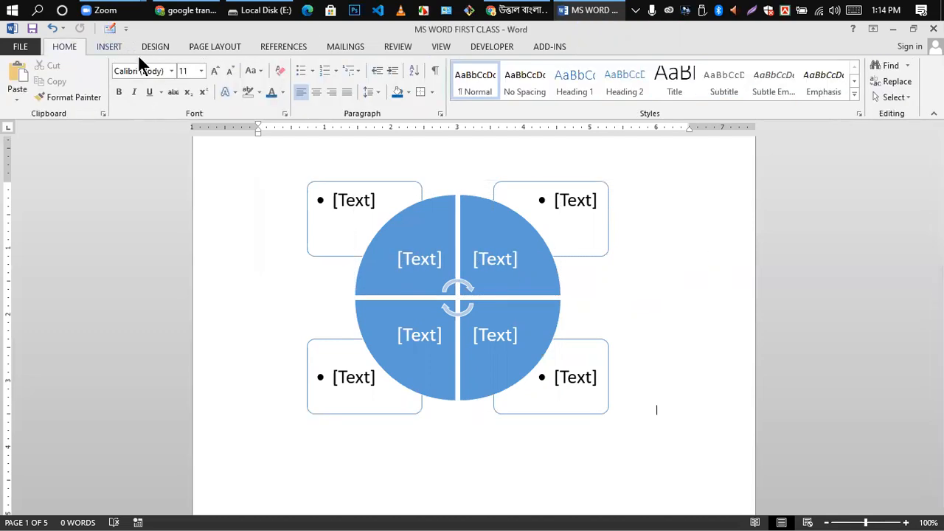
- Dismiss the SmartArt gallery and the Insert Chart dialog without inserting anything
left_click(110, 47)
left_click(195, 70)
left_click(224, 75)
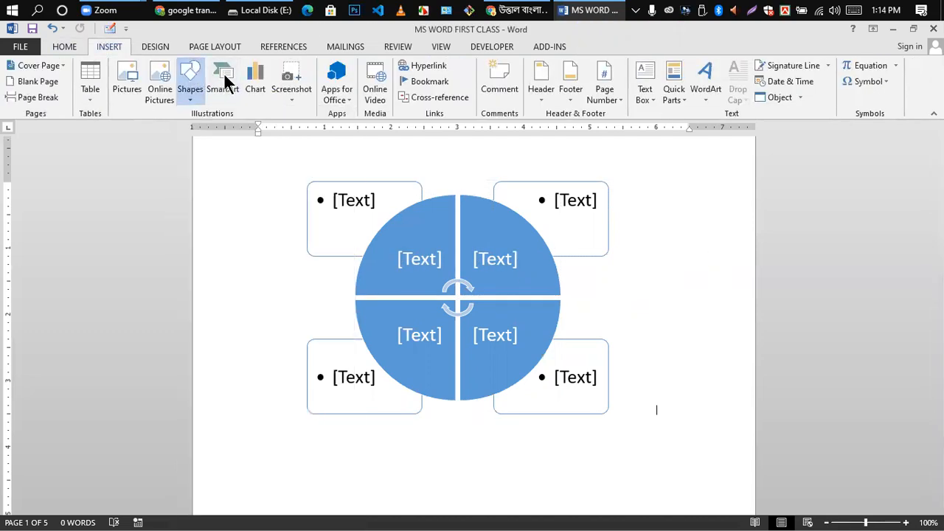
left_click(279, 101)
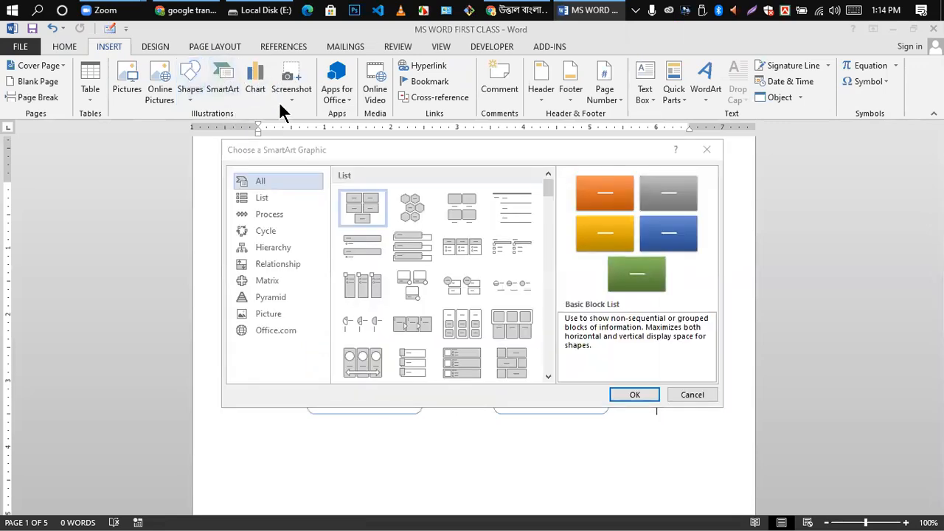
left_click(696, 398)
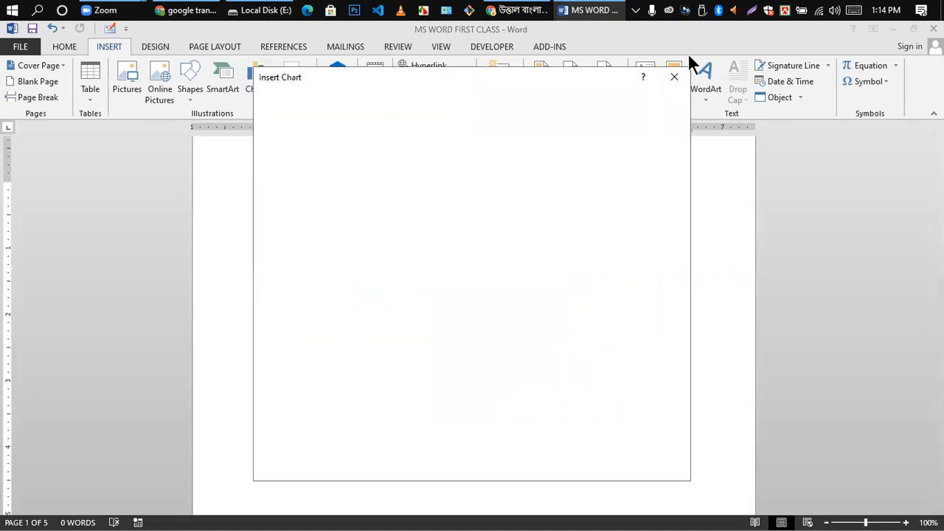
key("Escape")
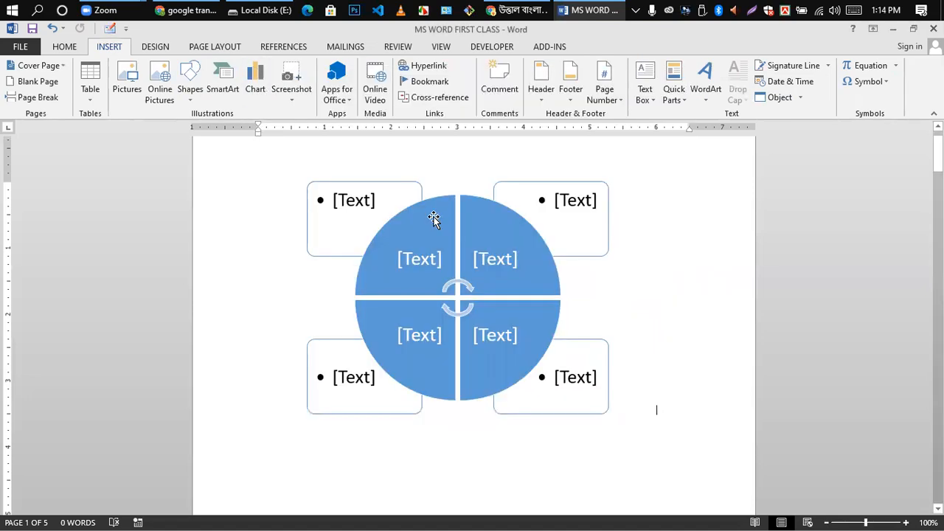
- Delete the Cycle Matrix's top-left text box, then reselect the graphic
left_click(435, 217)
key("Delete")
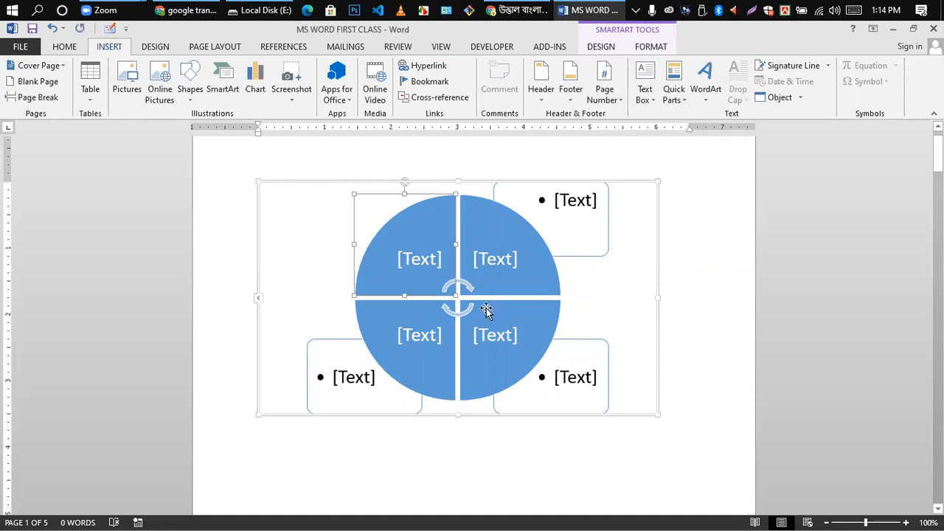
left_click(271, 181)
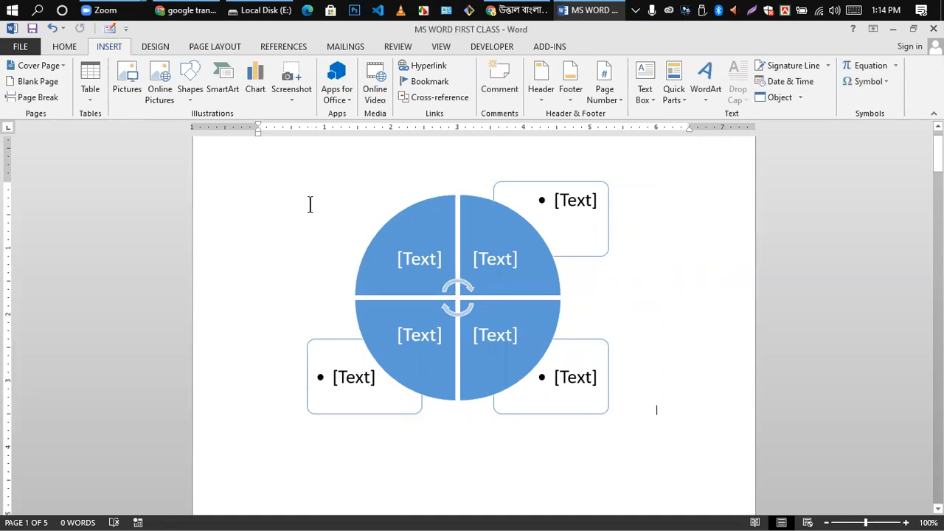
left_click(525, 366)
- Replace the cycle graphic with a default Clustered Column chart, check cell B2, and close its data sheet
key("Delete")
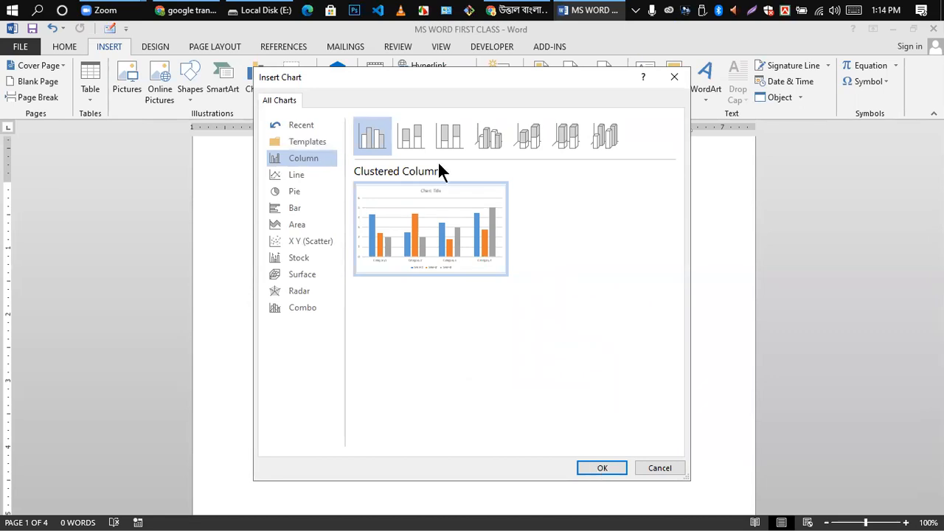
left_click(601, 468)
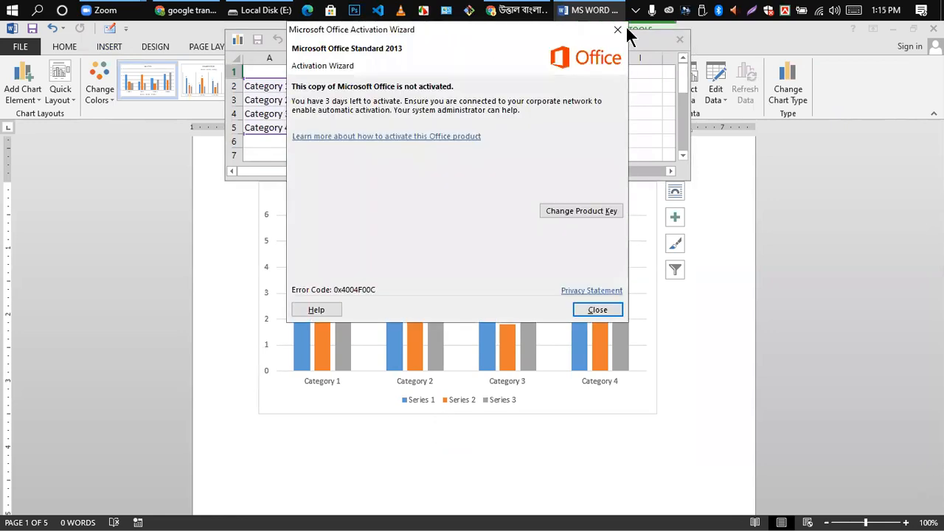
left_click(267, 92)
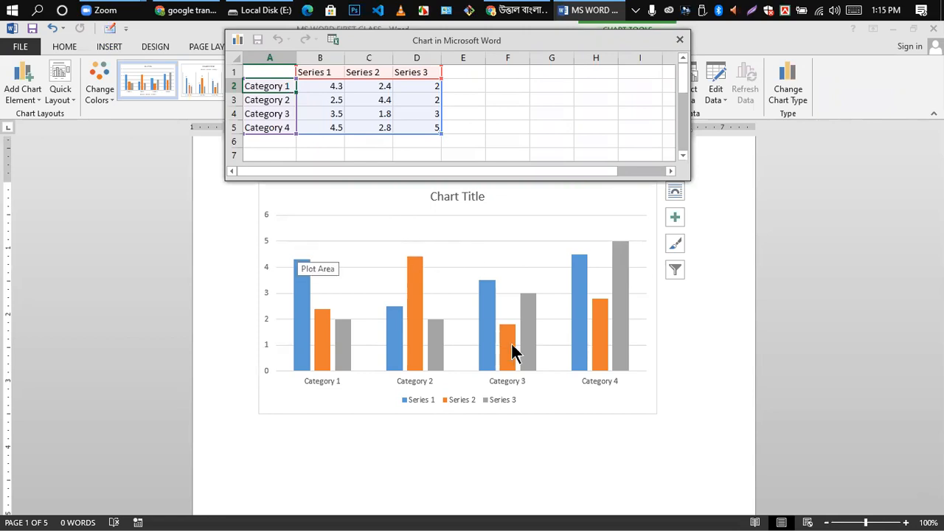
left_click(334, 87)
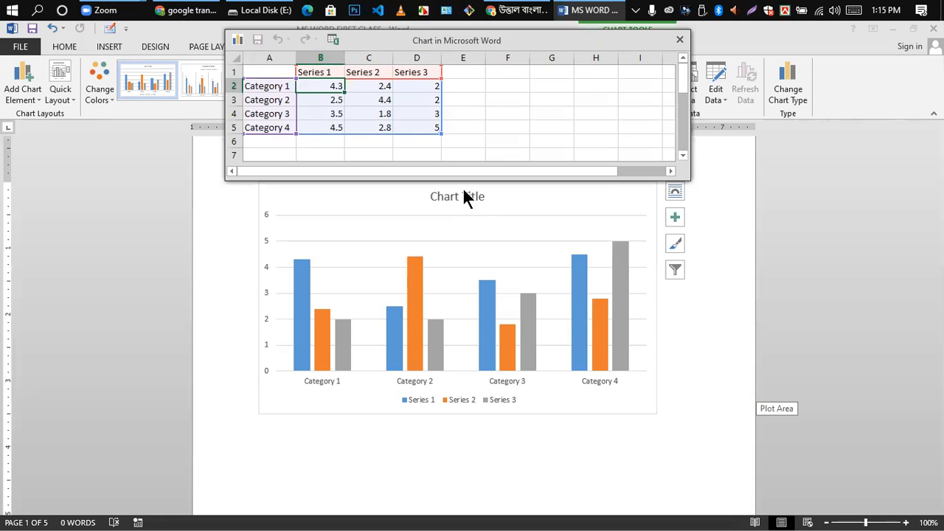
left_click(681, 35)
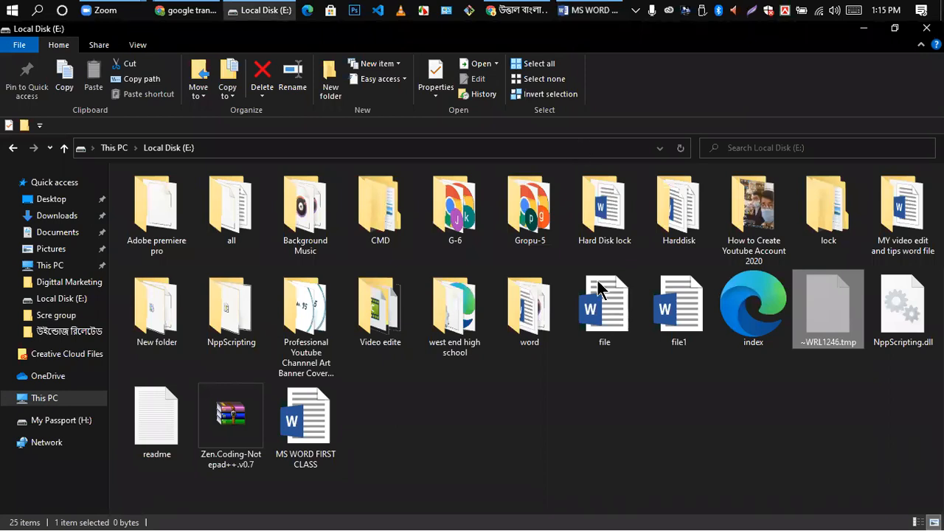
- Return to the Word document and start a Screen Clipping from the Screenshot menu
left_click(588, 11)
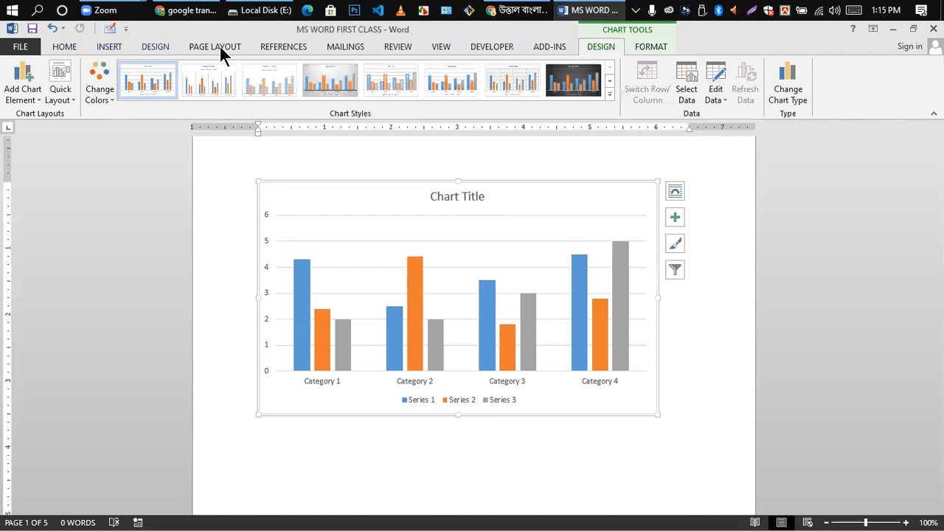
left_click(110, 46)
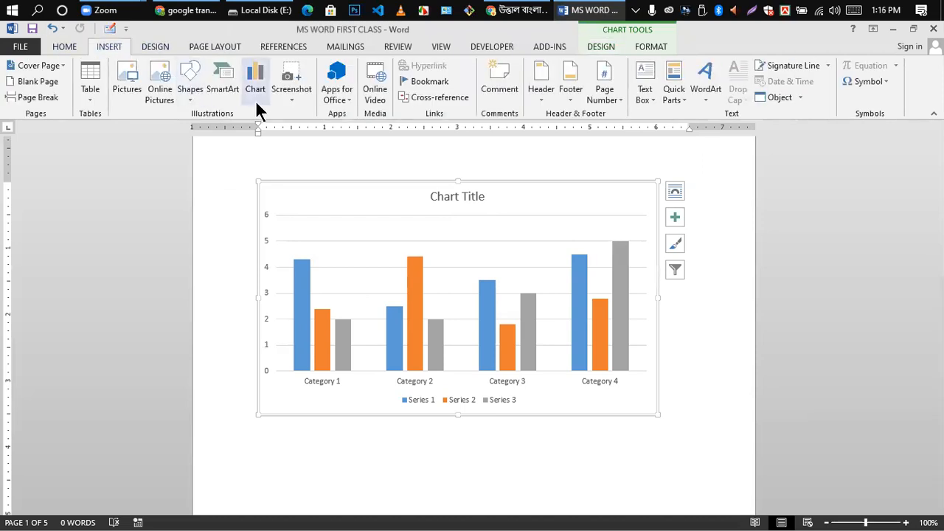
left_click(297, 76)
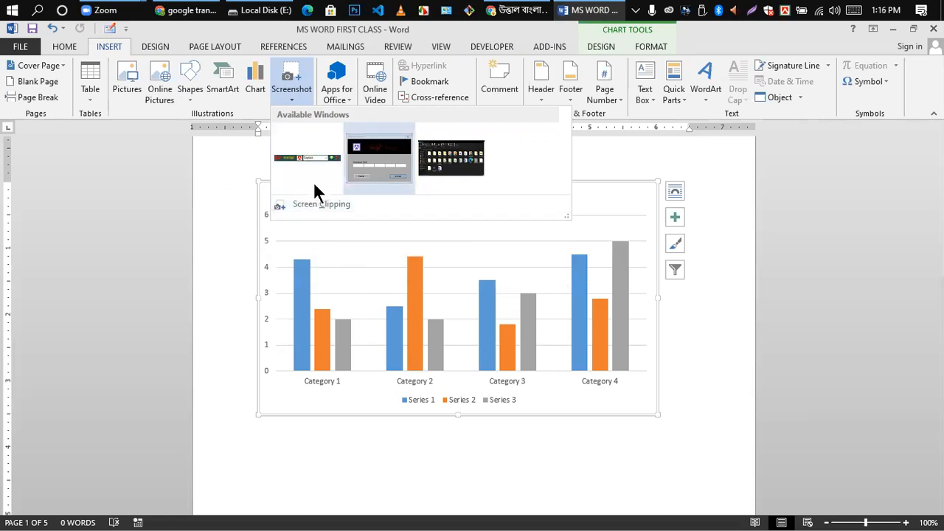
left_click(308, 207)
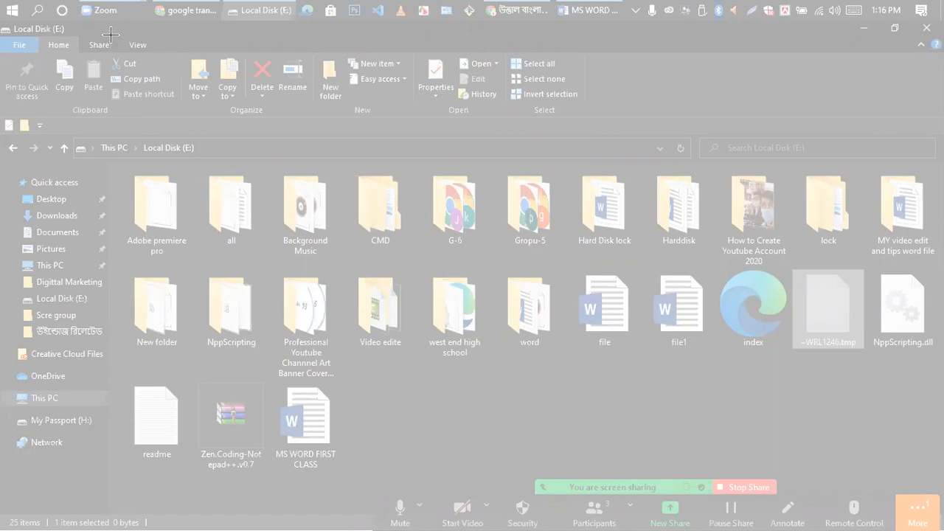
- Drag a clipping rectangle across most of the dimmed folder window to capture it
left_click_drag(111, 34, 168, 286)
left_click_drag(647, 420, 860, 419)
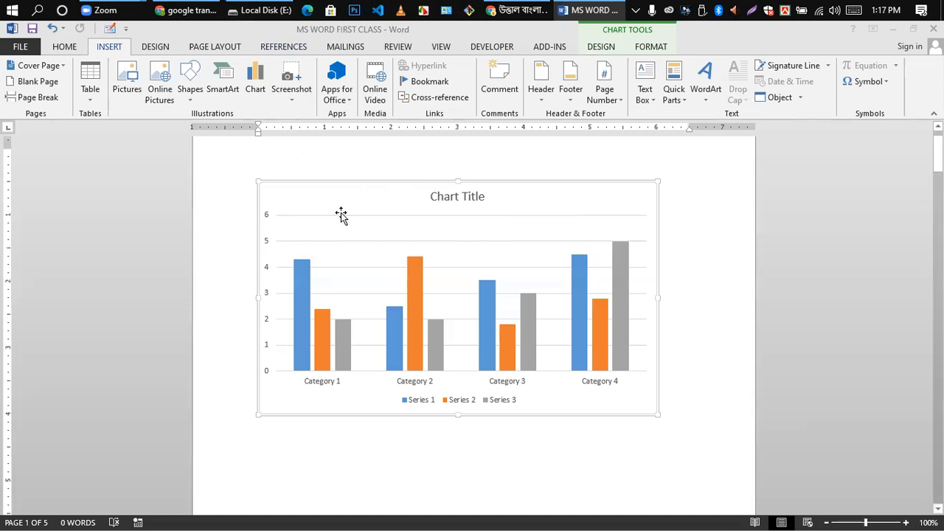
scroll(362, 302, "down", 2)
- Place the insertion point on the empty line below the Clustered Column chart
left_click(387, 378)
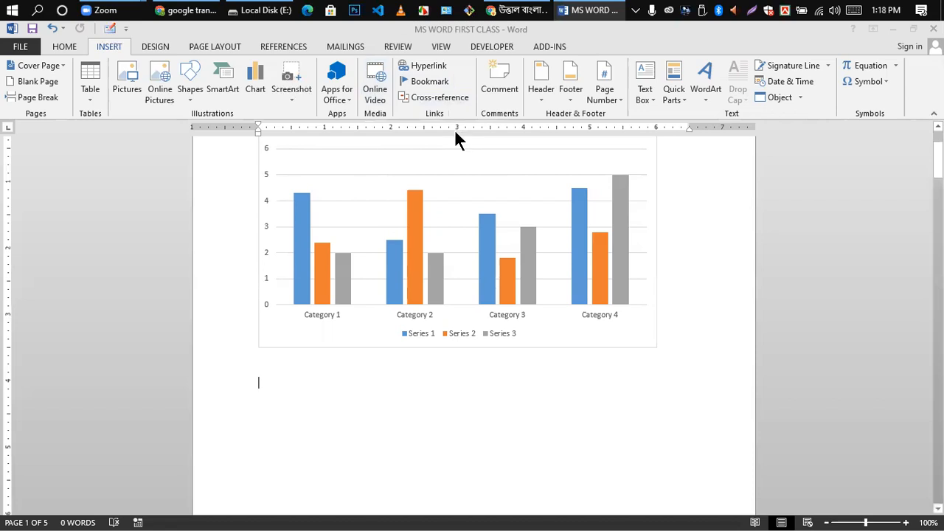
- Open the Online Video dialog from the Media group
left_click(377, 85)
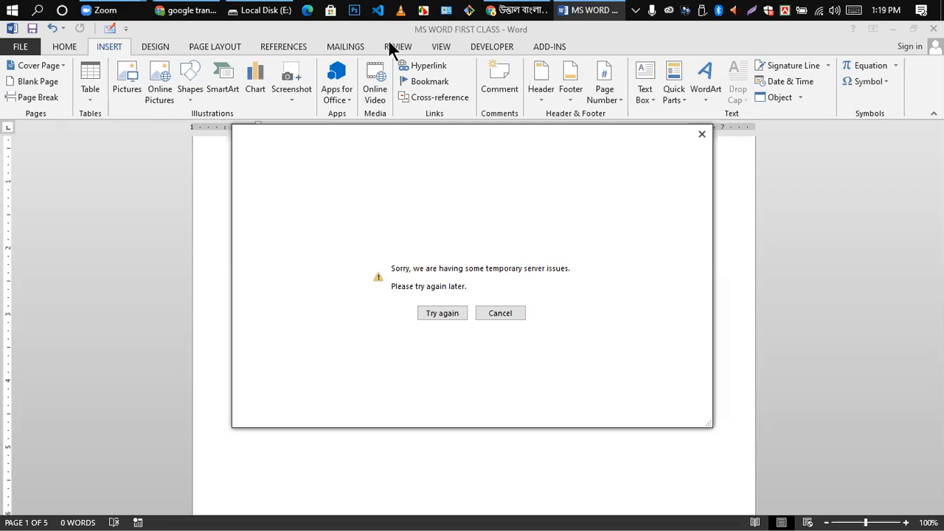
- Cancel the Online Video server-error message to return to the Clustered Column chart page
left_click(495, 312)
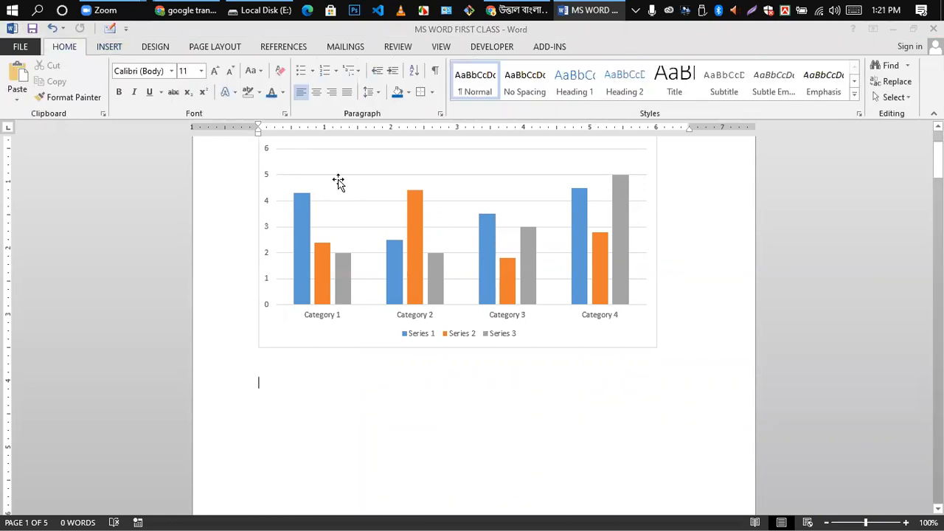
left_click(109, 48)
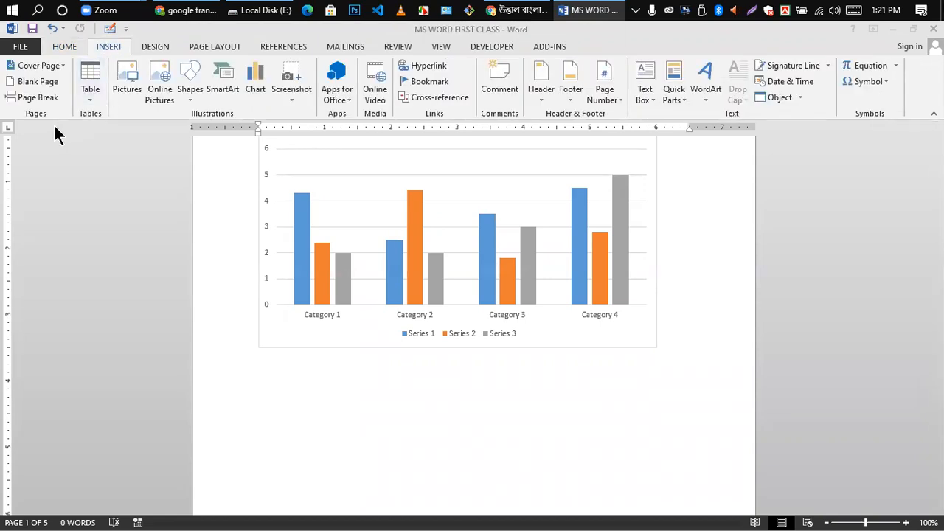
left_click(539, 101)
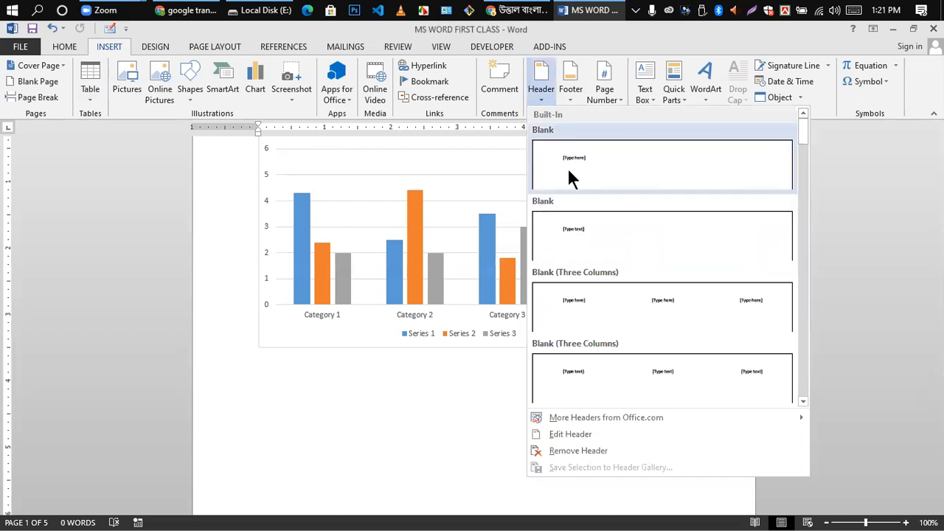
scroll(629, 354, "down", 3)
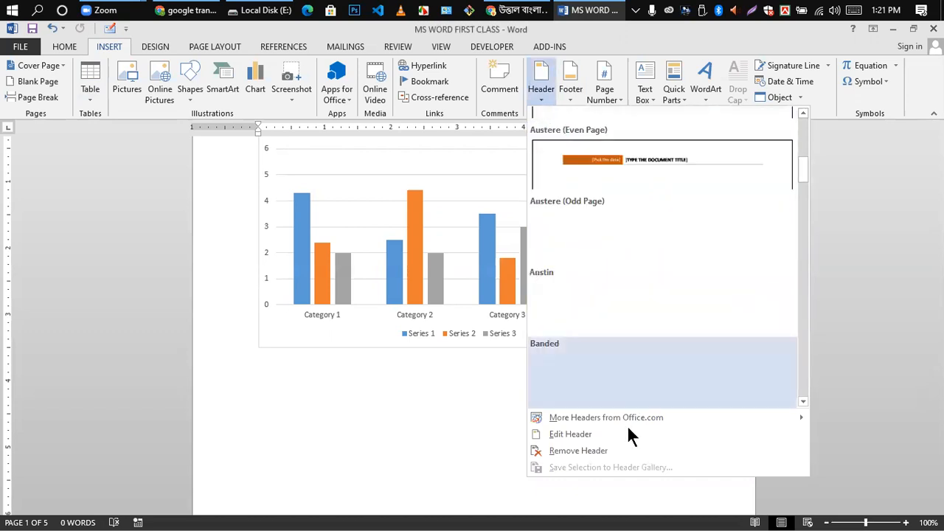
scroll(642, 273, "up", 3)
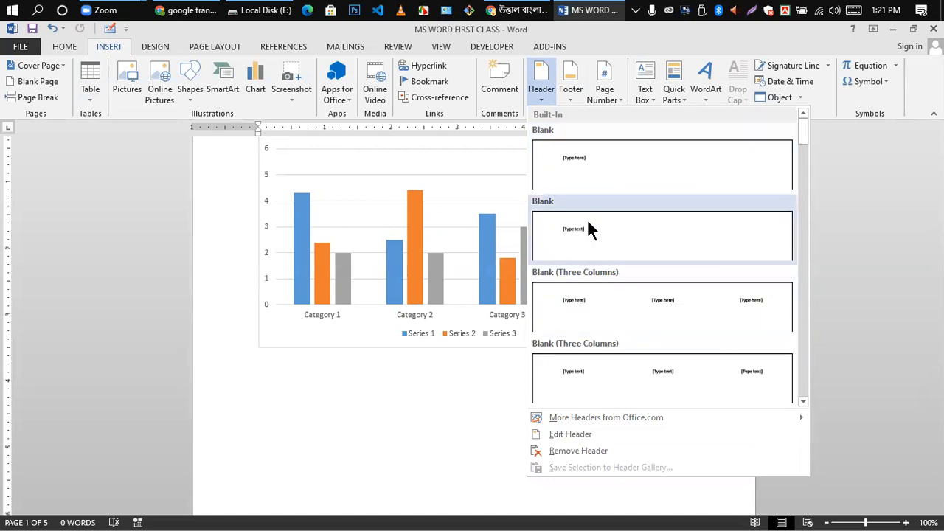
scroll(648, 374, "down", 6)
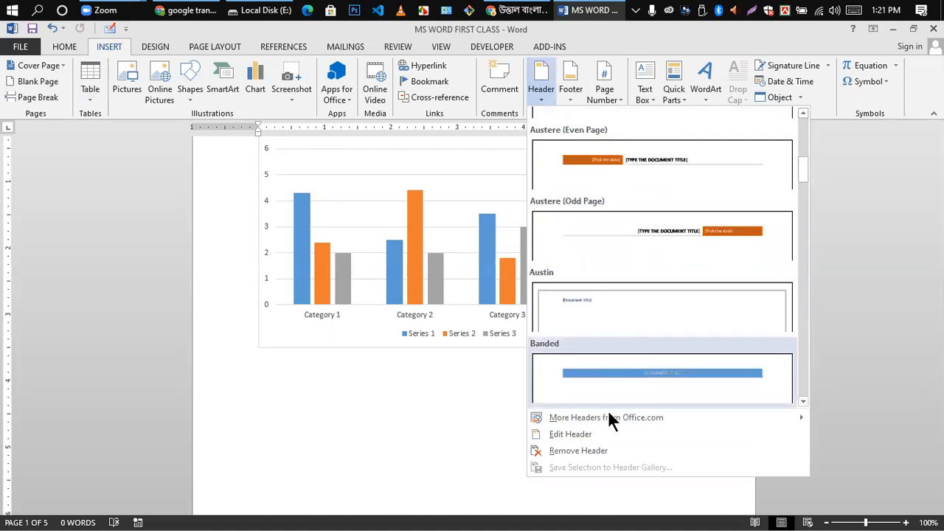
scroll(605, 302, "up", 6)
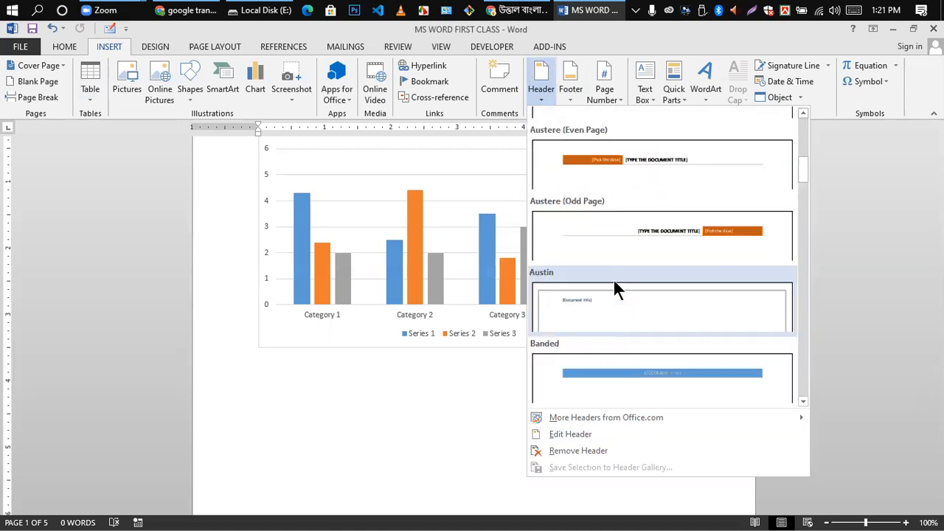
scroll(659, 256, "down", 3)
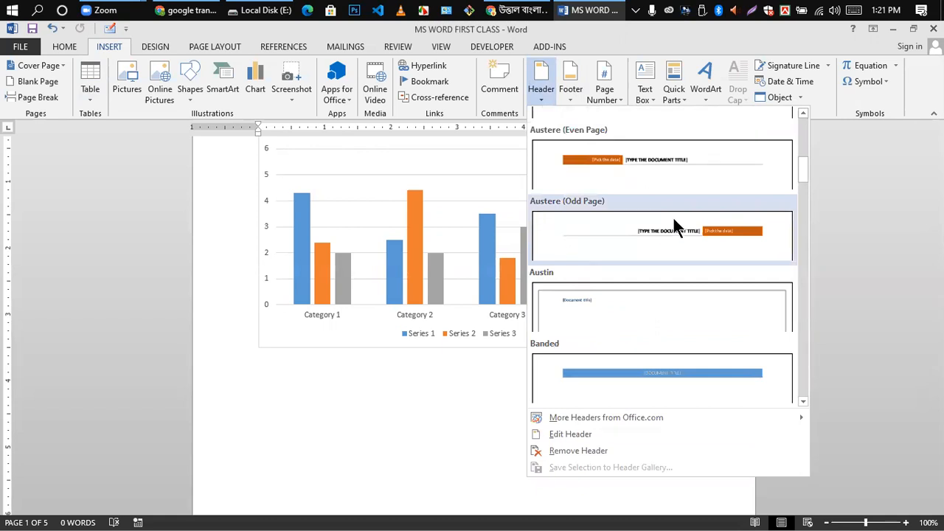
scroll(673, 221, "up", 3)
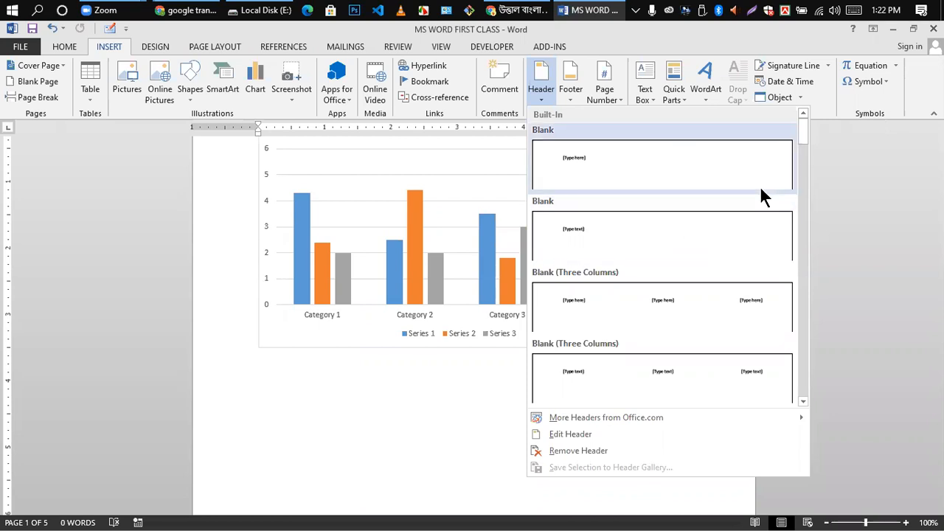
scroll(369, 228, "up", 3)
- Select everything in the document and delete it, removing the chart
left_click(368, 276)
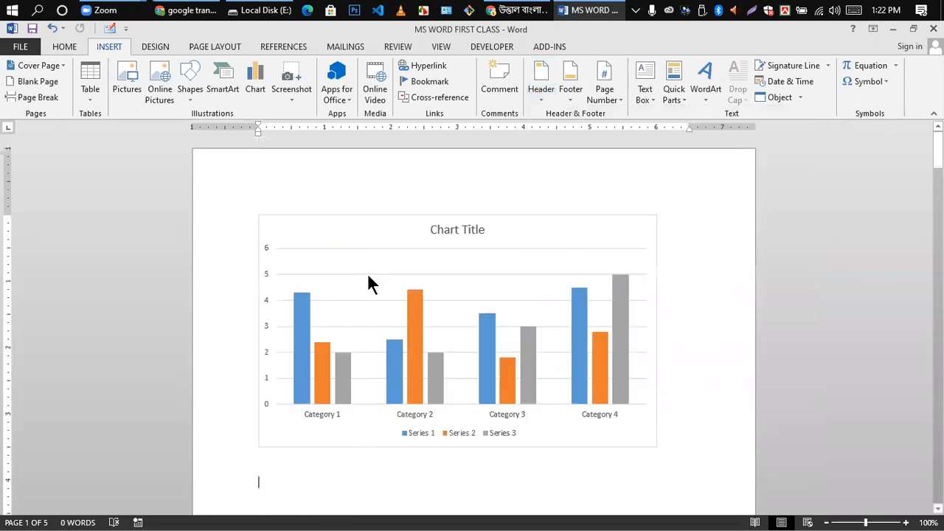
key("ctrl+a")
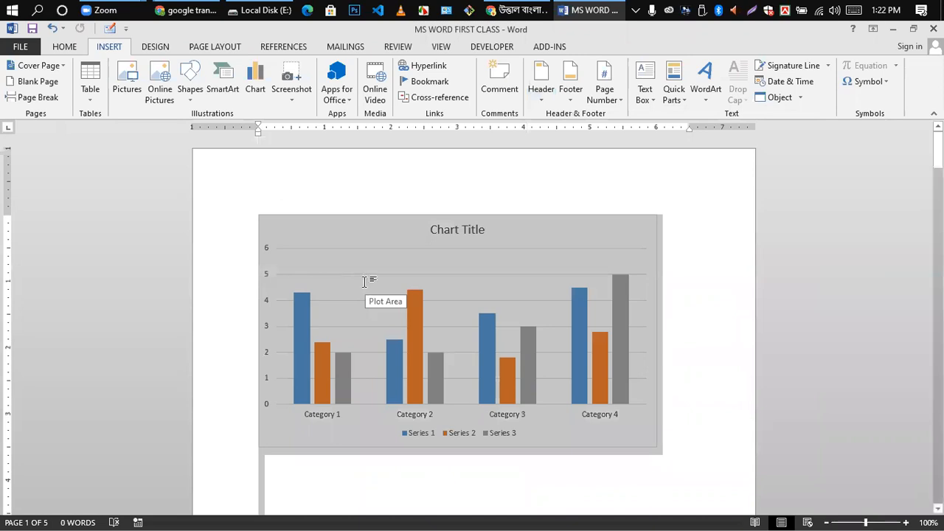
key("Delete")
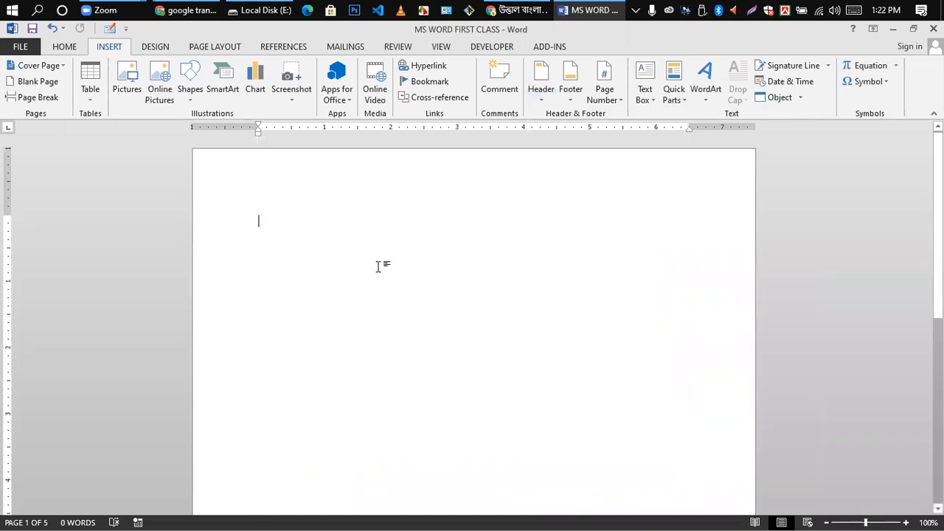
- Insert a Blank header and replace its [Type here] placeholder with the author's full name
left_click(540, 84)
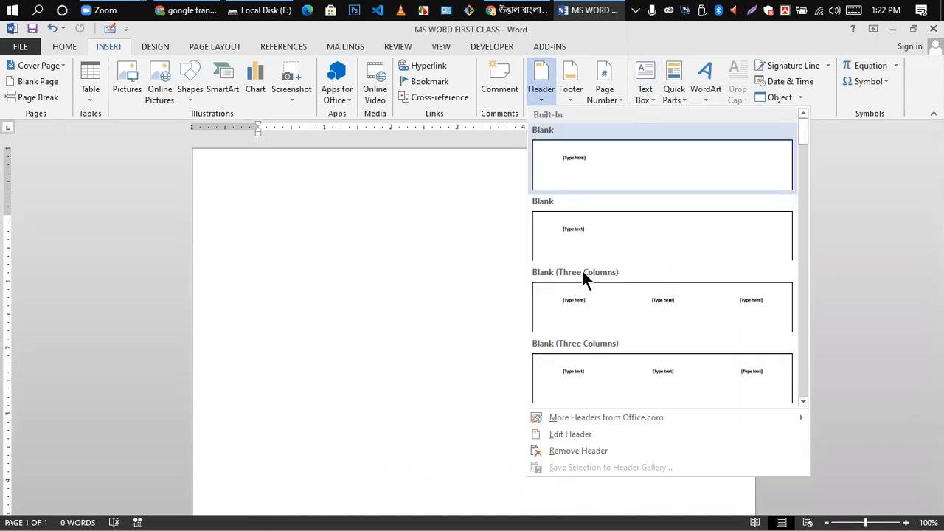
left_click(611, 161)
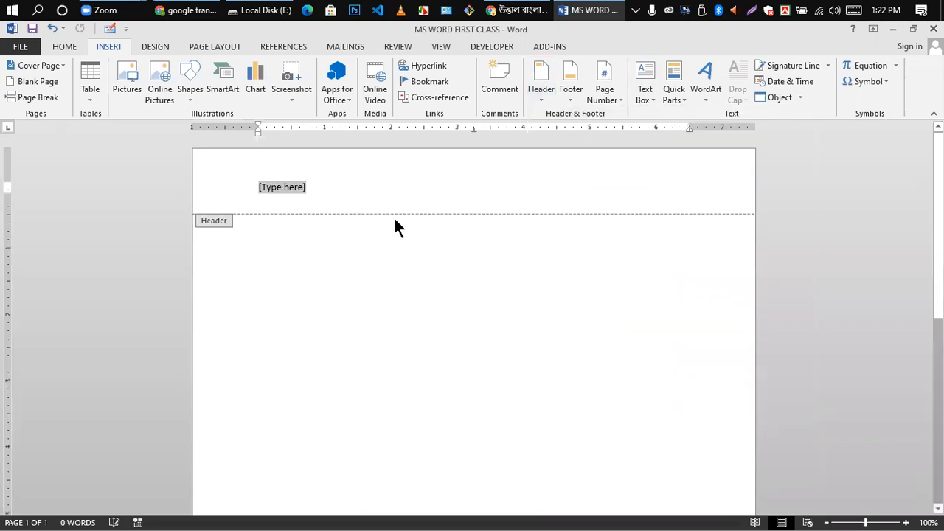
key("Return")
key("BackSpace")
left_click(302, 191)
key("BackSpace")
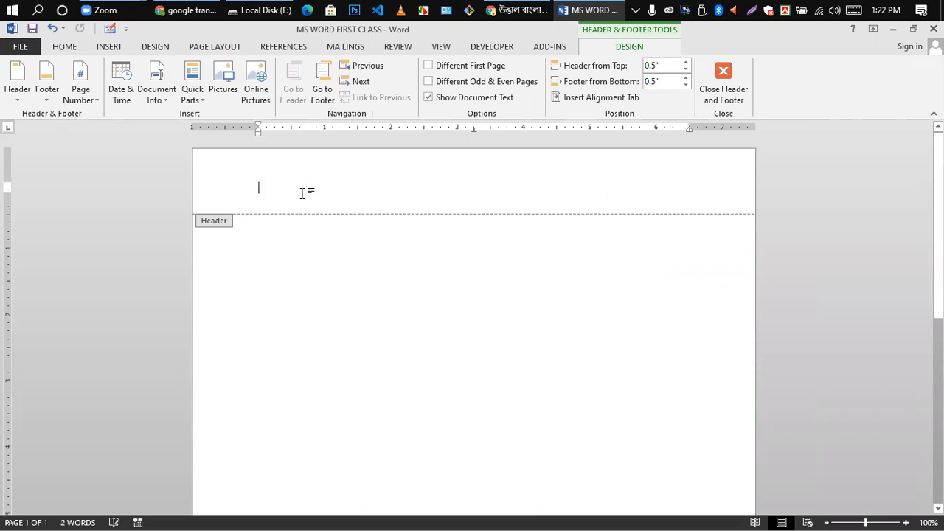
type("MD")
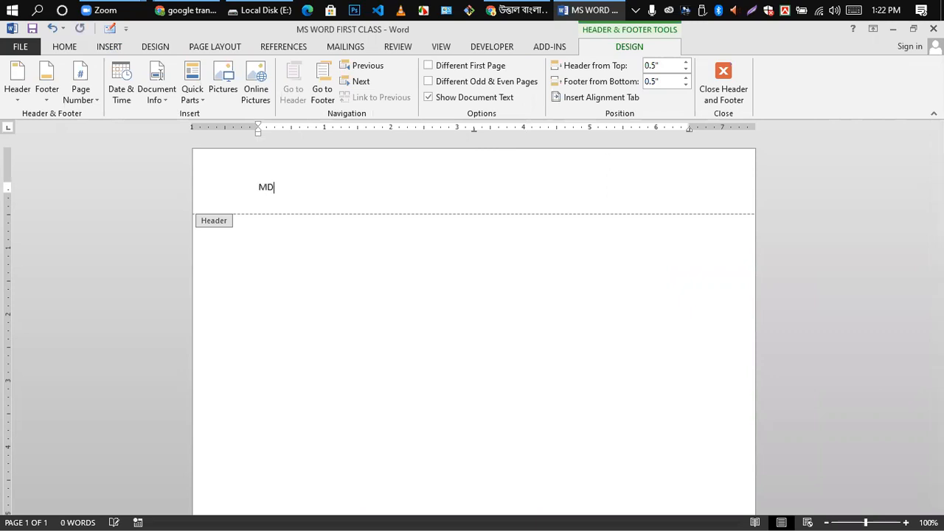
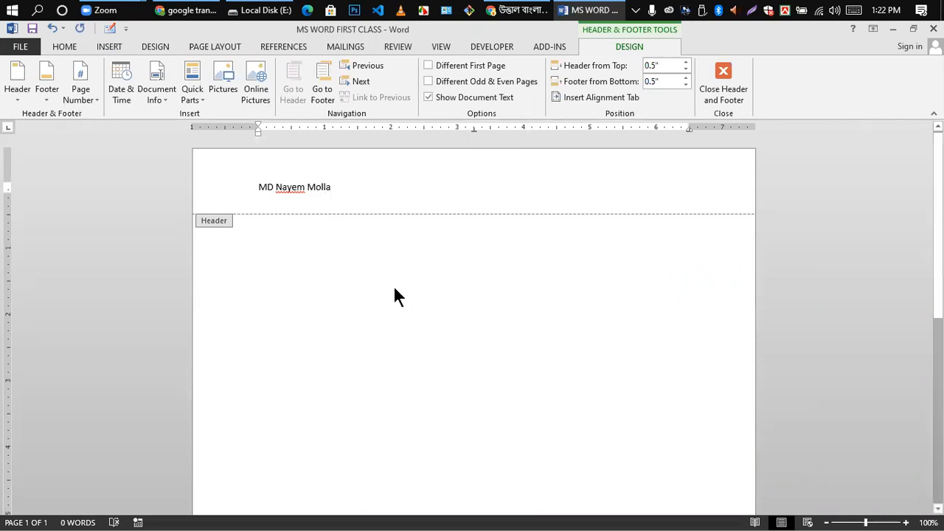
double_click(377, 308)
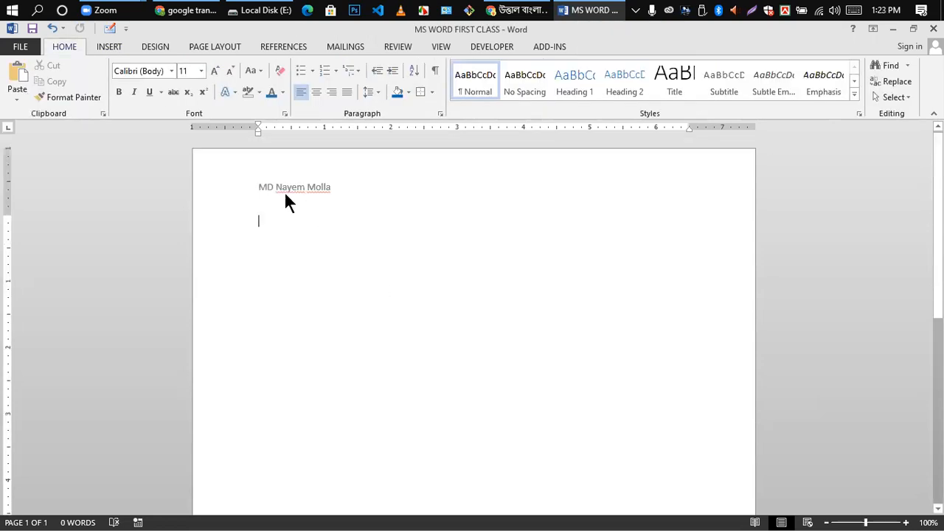
- Insert two blank pages and a page break, growing the document to 19 pages
scroll(291, 316, "down", 10)
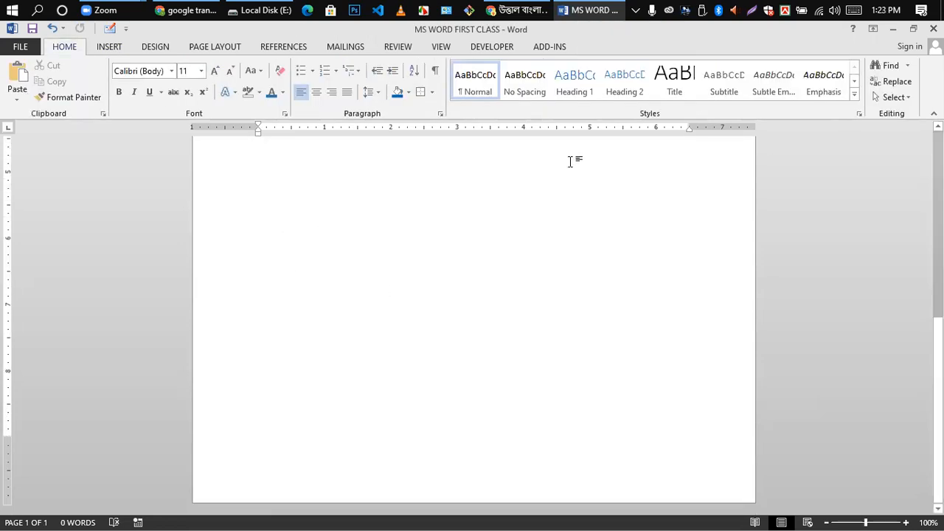
left_click(105, 46)
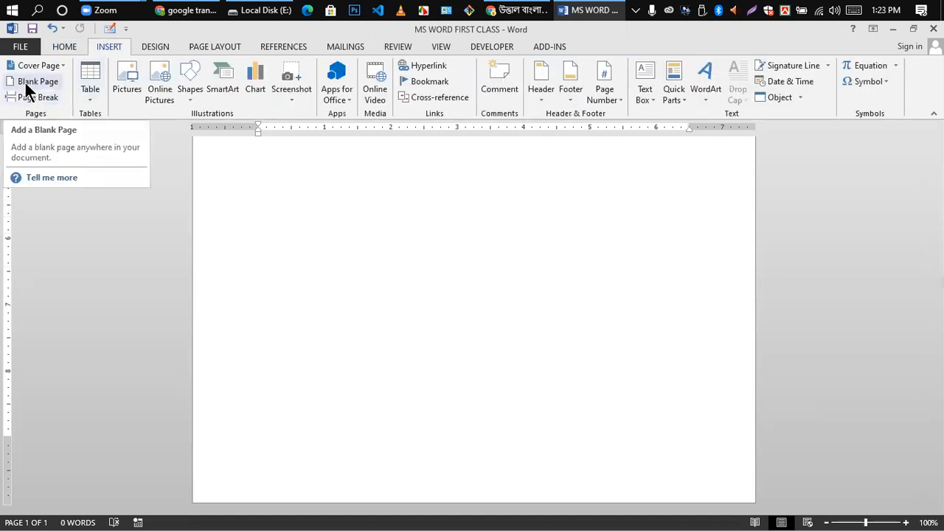
left_click(27, 87)
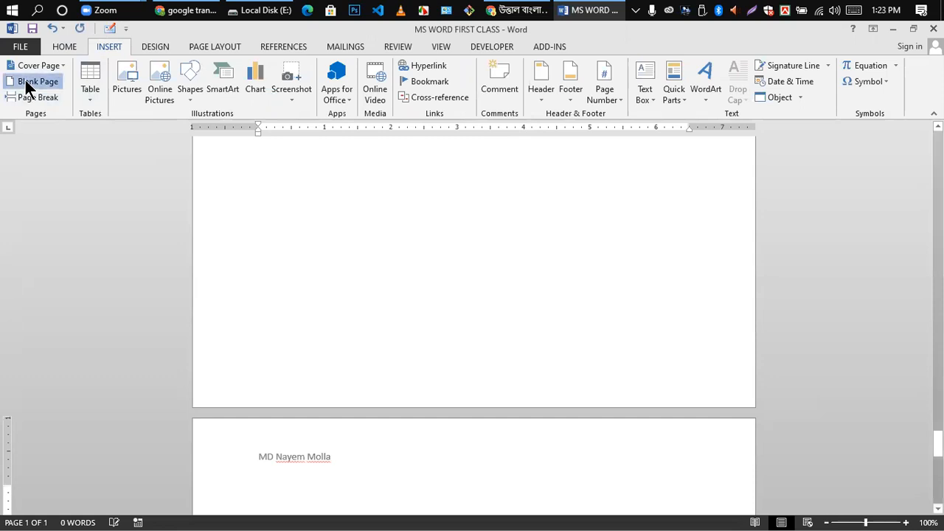
scroll(200, 379, "down", 5)
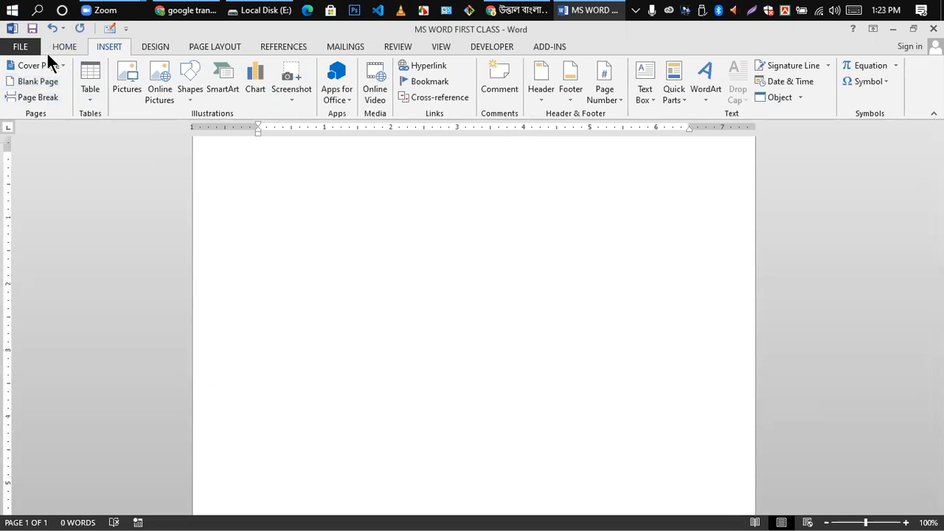
left_click(33, 84)
scroll(247, 379, "down", 6)
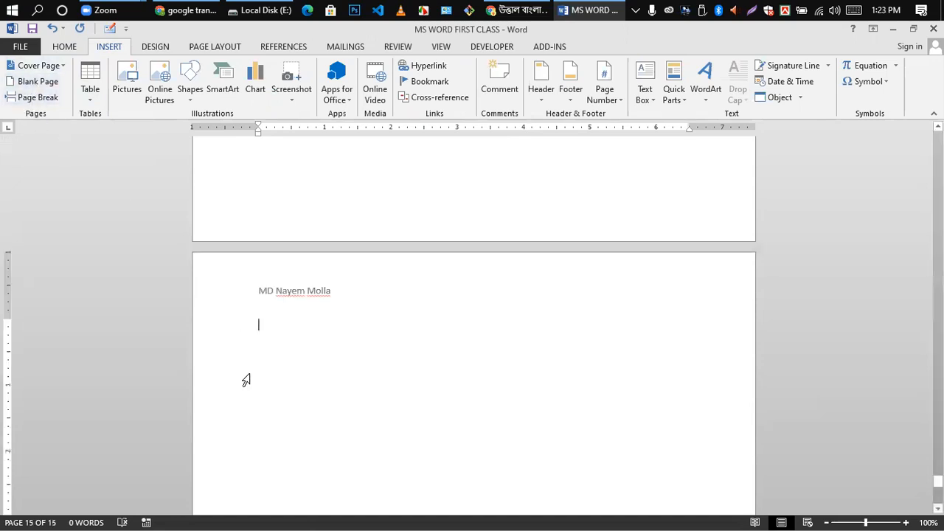
left_click(42, 98)
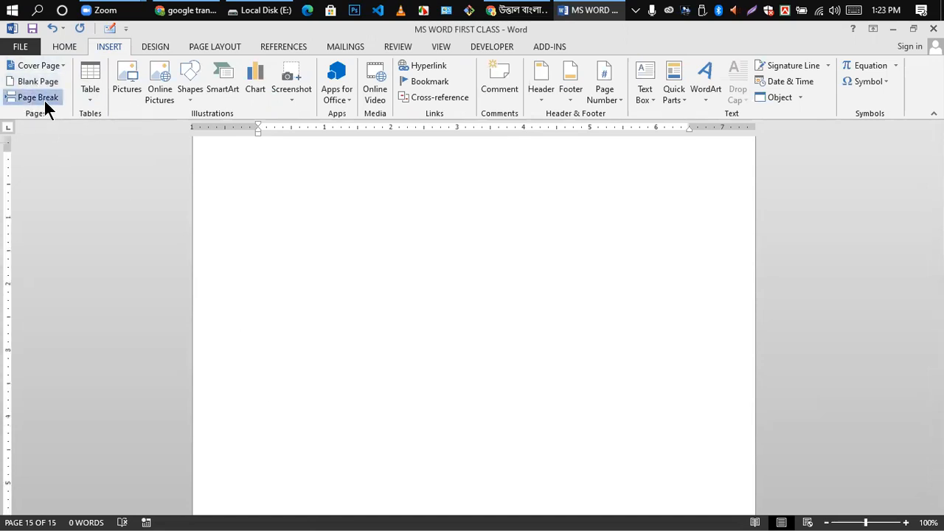
scroll(214, 238, "down", 5)
scroll(214, 237, "up", 8)
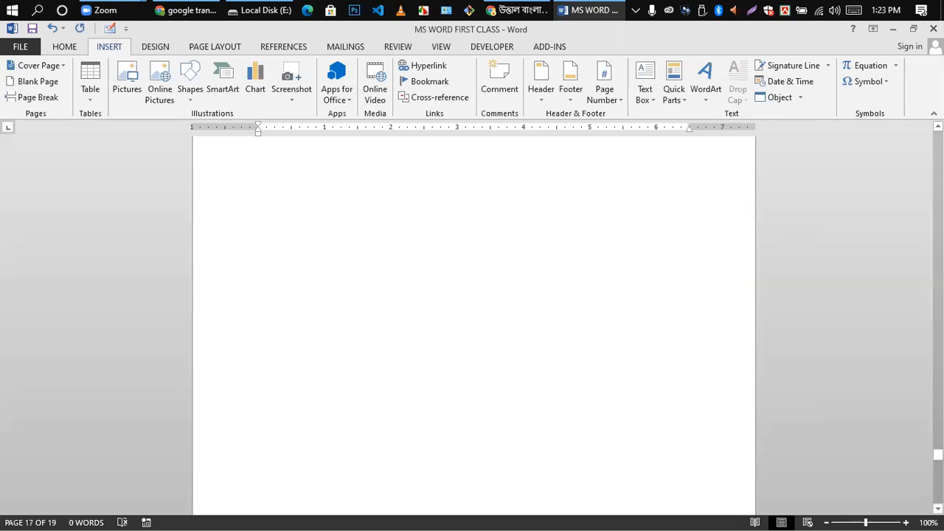
left_click_drag(939, 455, 939, 138)
left_click(259, 223)
left_click(273, 256)
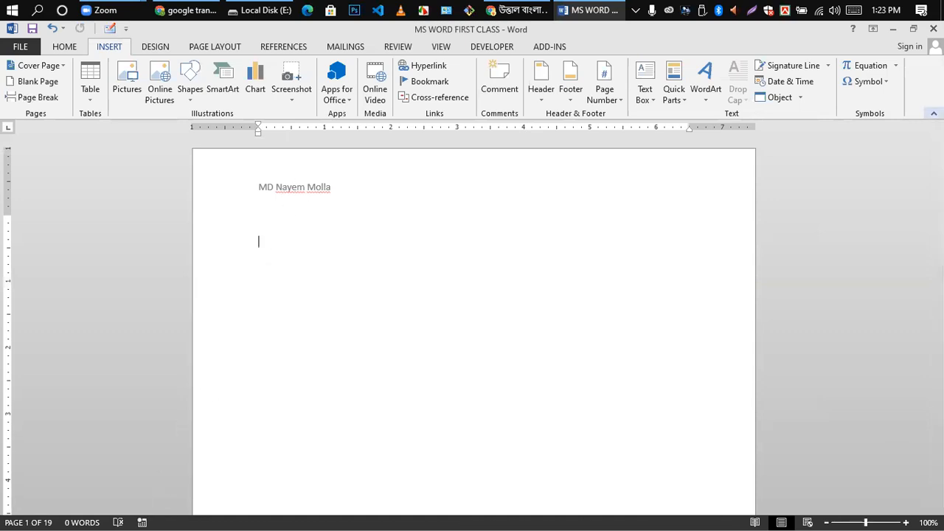
left_click_drag(938, 137, 939, 498)
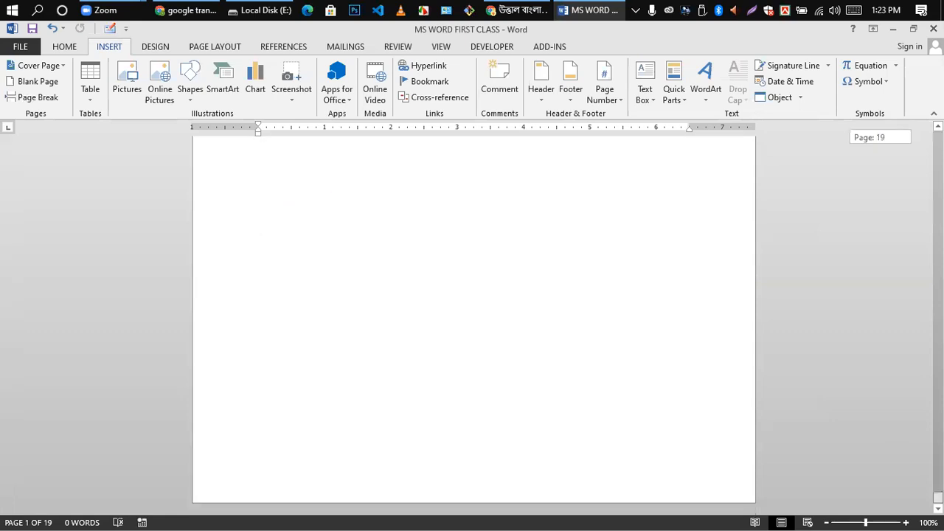
scroll(415, 356, "up", 10)
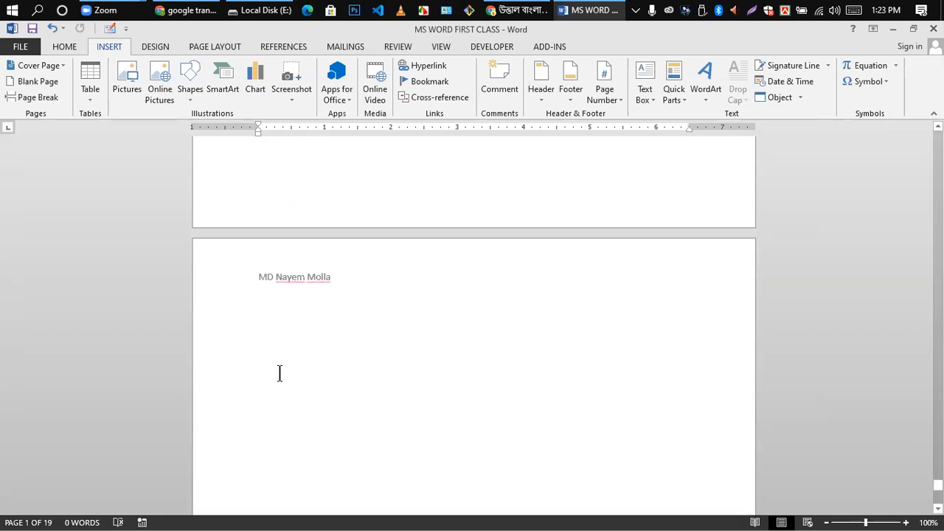
scroll(621, 470, "up", 5)
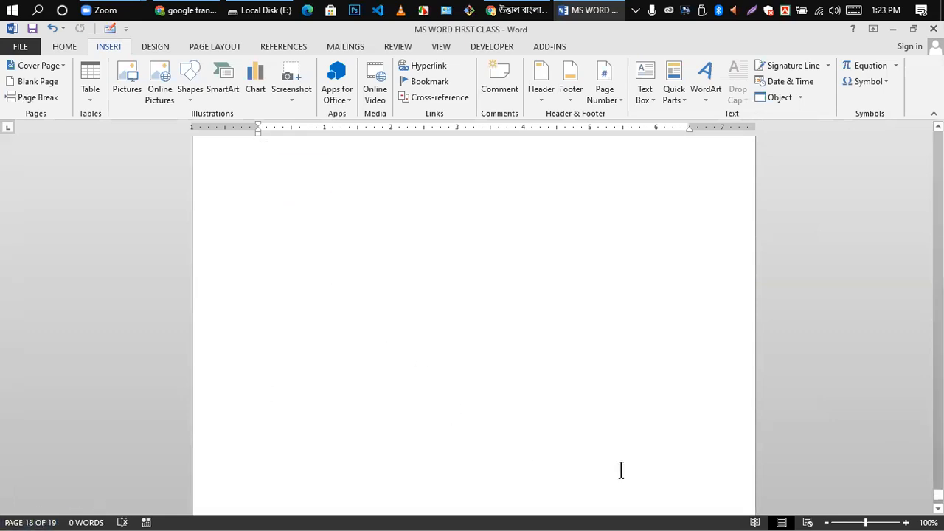
scroll(270, 409, "down", 5)
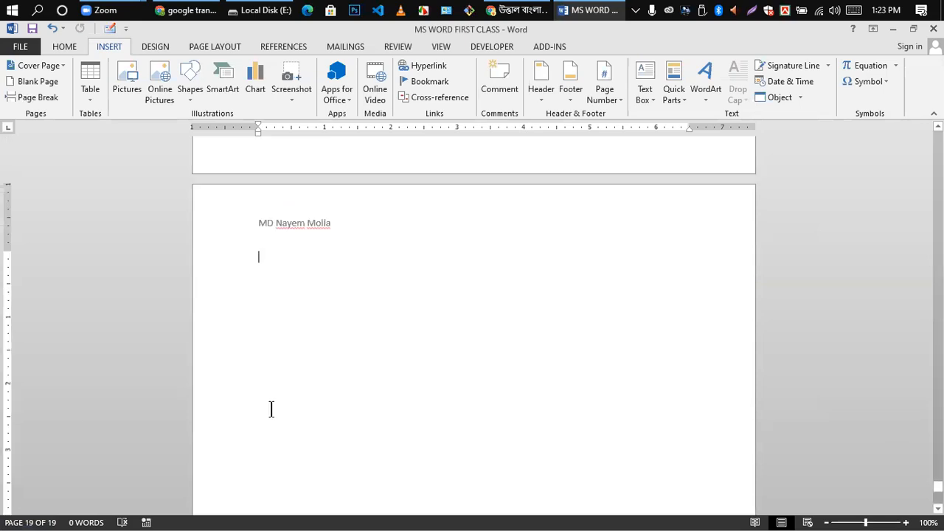
scroll(271, 408, "up", 2)
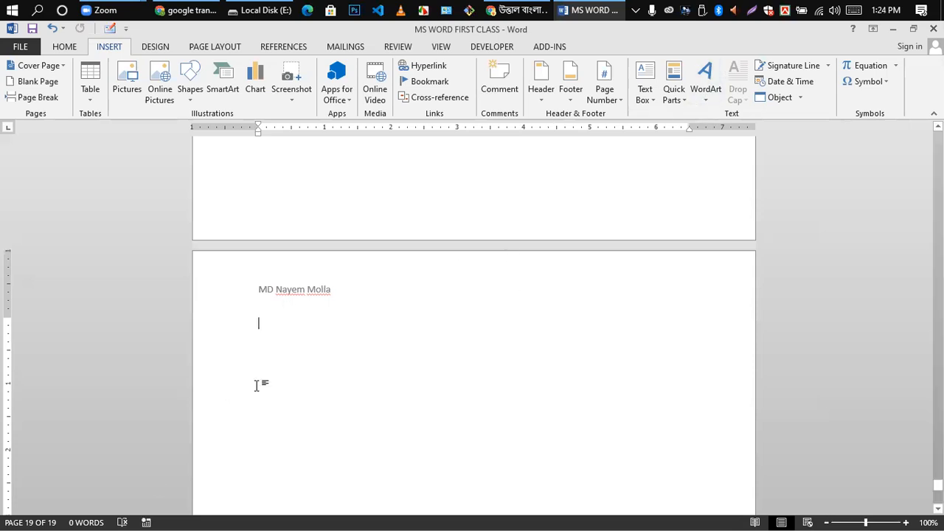
scroll(288, 353, "up", 6)
- Insert the Blank footer design at the bottom of the pages
scroll(295, 324, "up", 10)
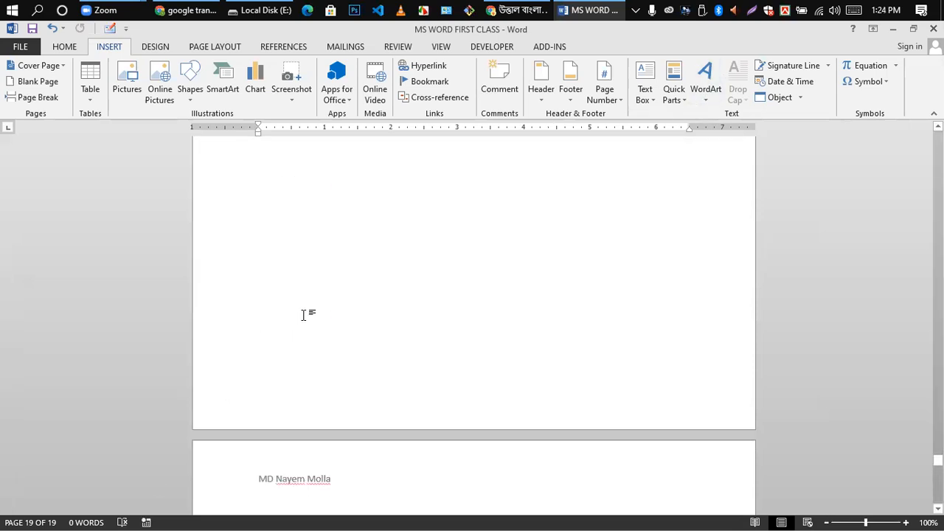
left_click_drag(938, 455, 937, 136)
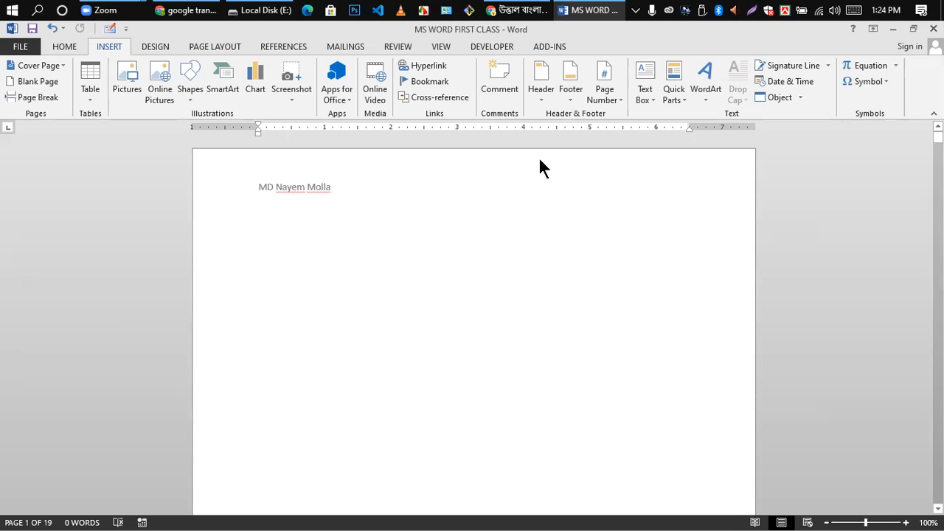
left_click(571, 99)
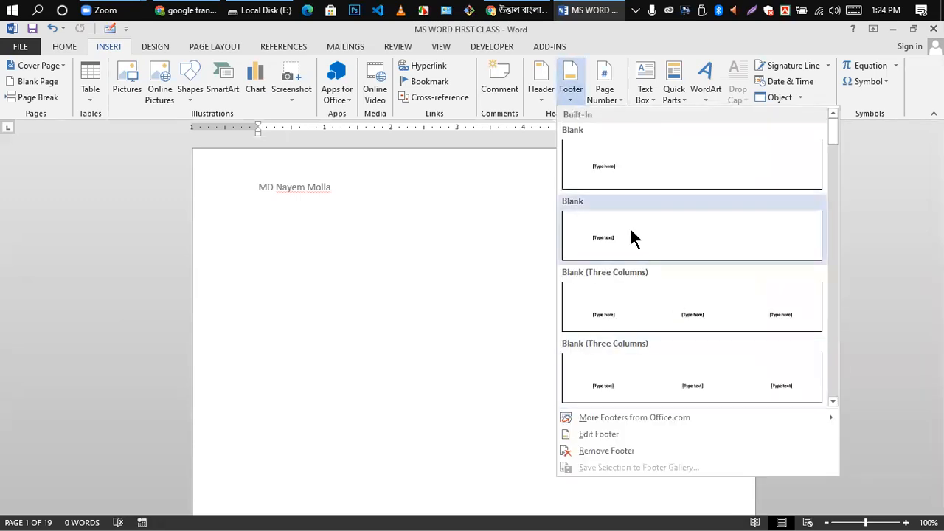
left_click(613, 163)
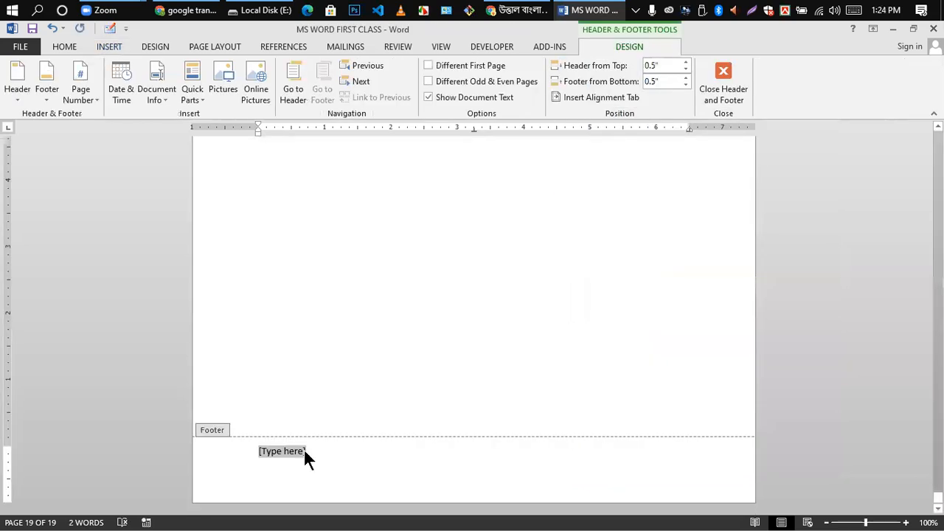
- Replace the footer placeholder with the author's e-mail address and close footer editing
key("BackSpace")
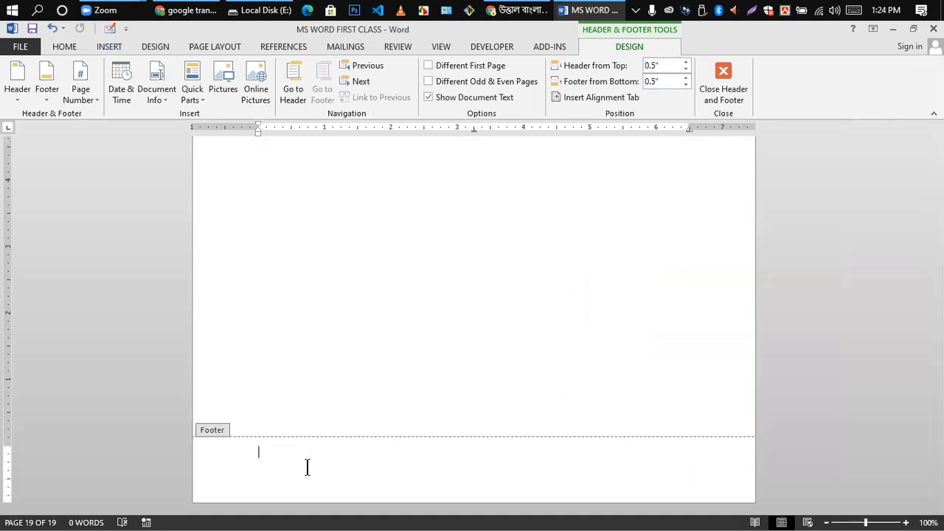
key("ctrl+z")
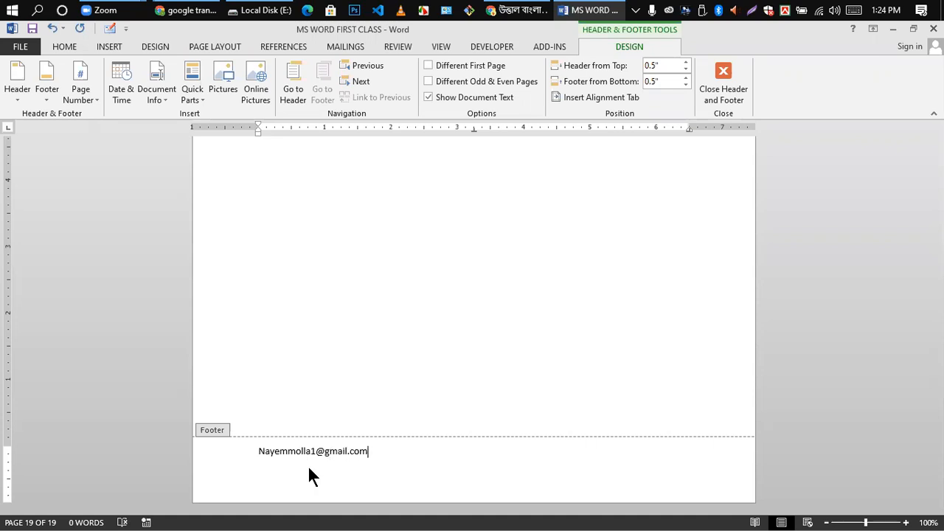
double_click(465, 273)
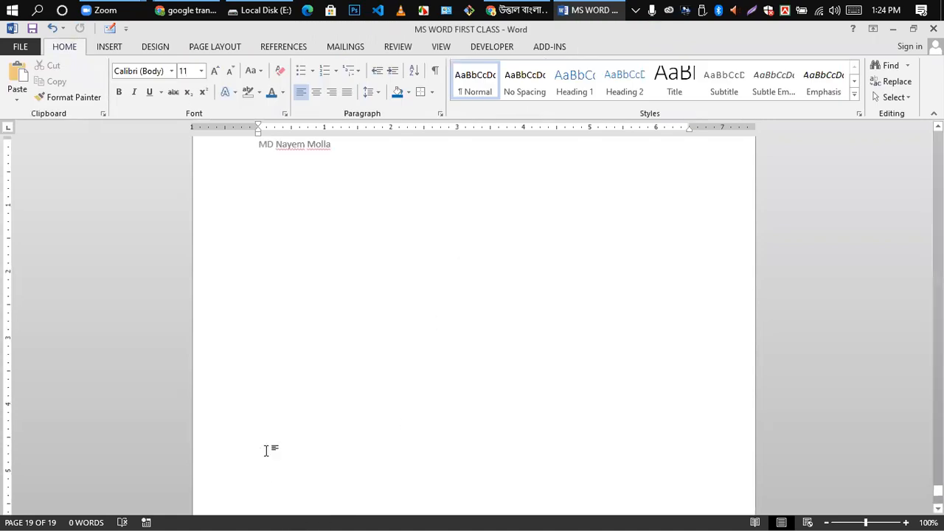
scroll(267, 458, "down", 3)
scroll(268, 456, "up", 20)
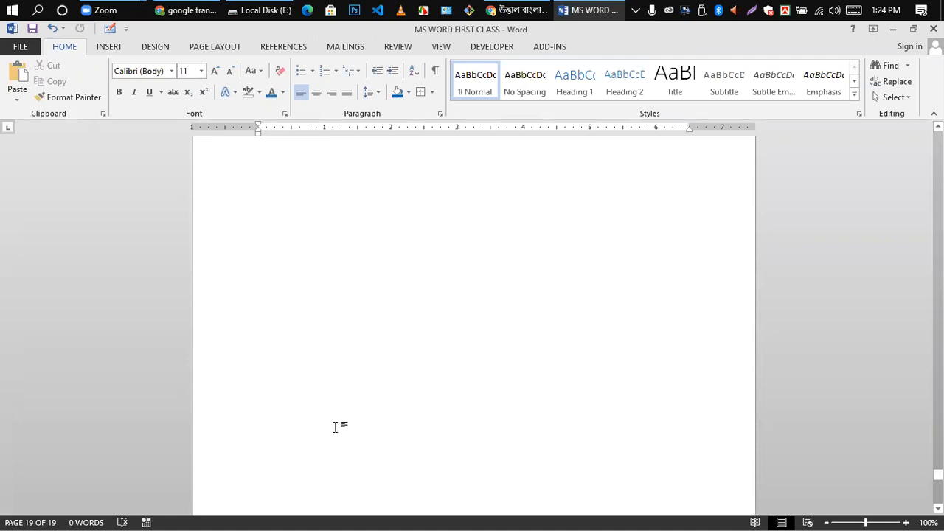
scroll(394, 303, "down", 3)
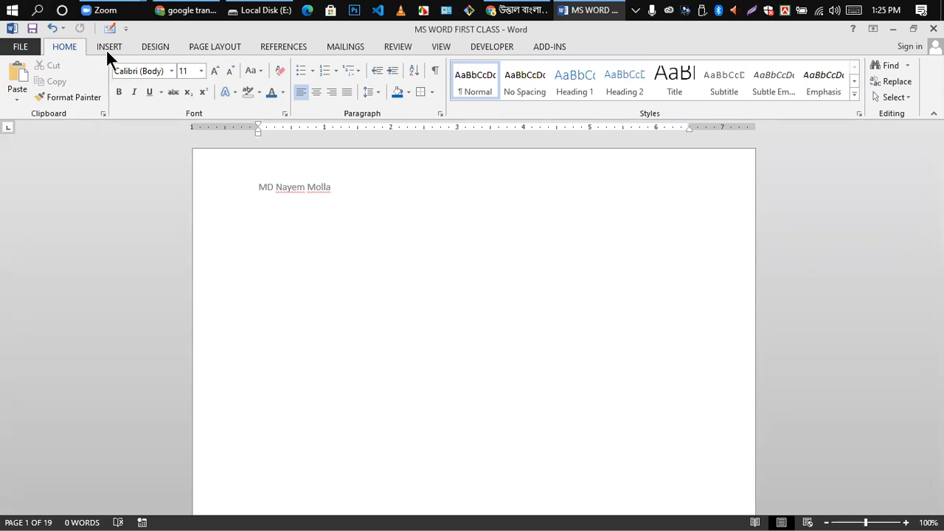
- Insert the Alphabet header and replace its title placeholder with the author's name
left_click(127, 48)
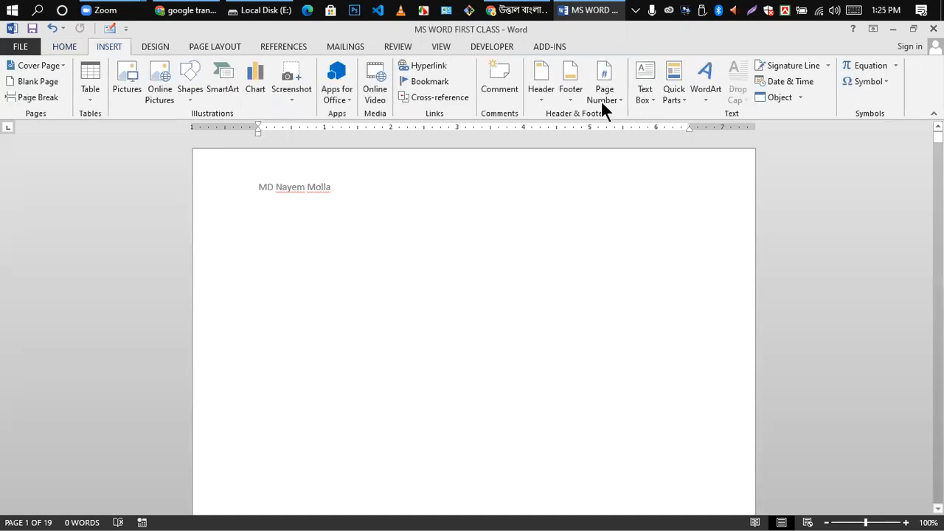
left_click(540, 94)
scroll(601, 284, "down", 5)
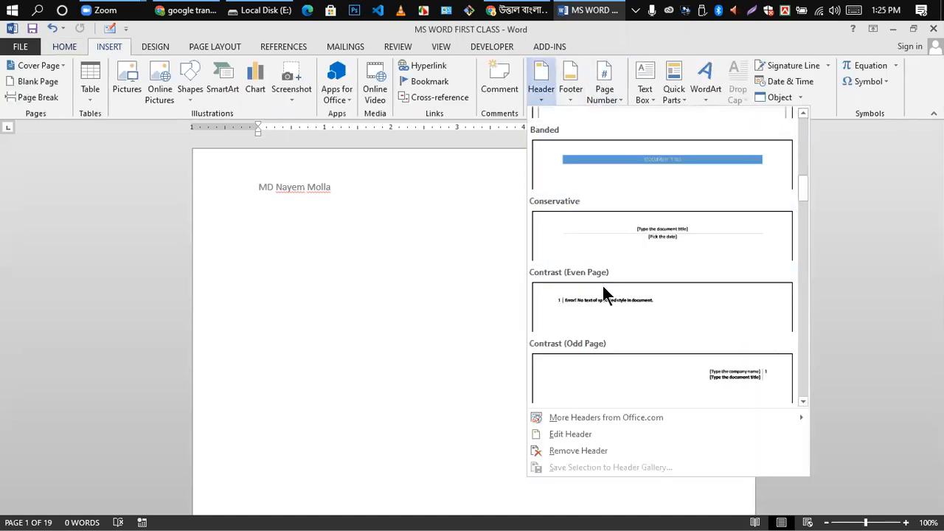
scroll(623, 269, "up", 5)
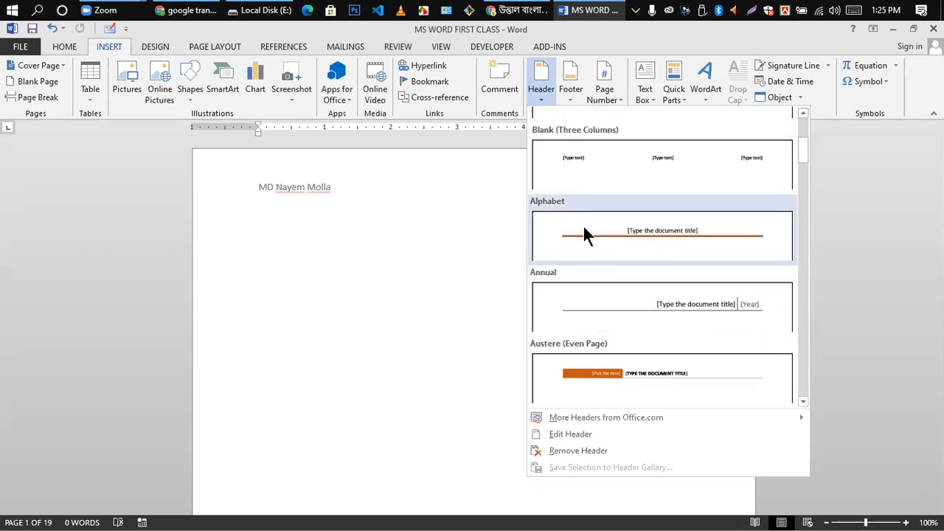
left_click(661, 225)
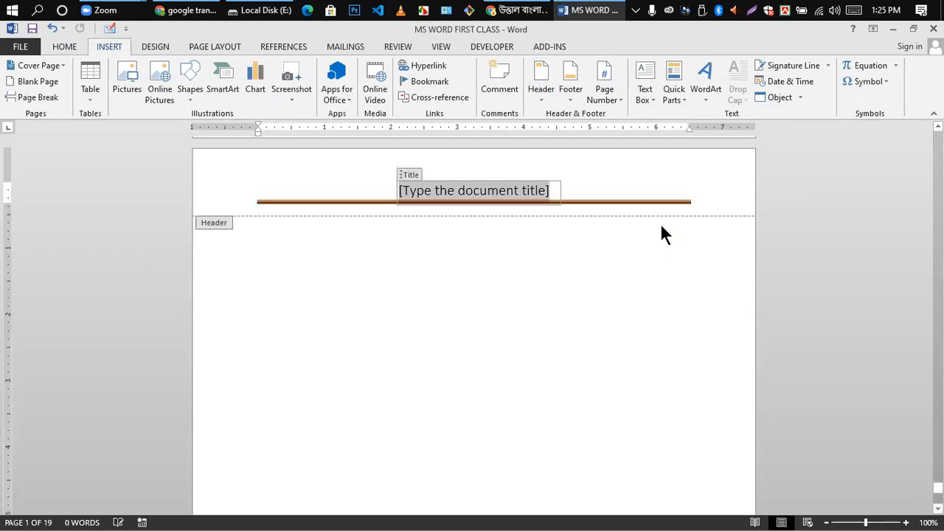
left_click(551, 192)
key("BackSpace")
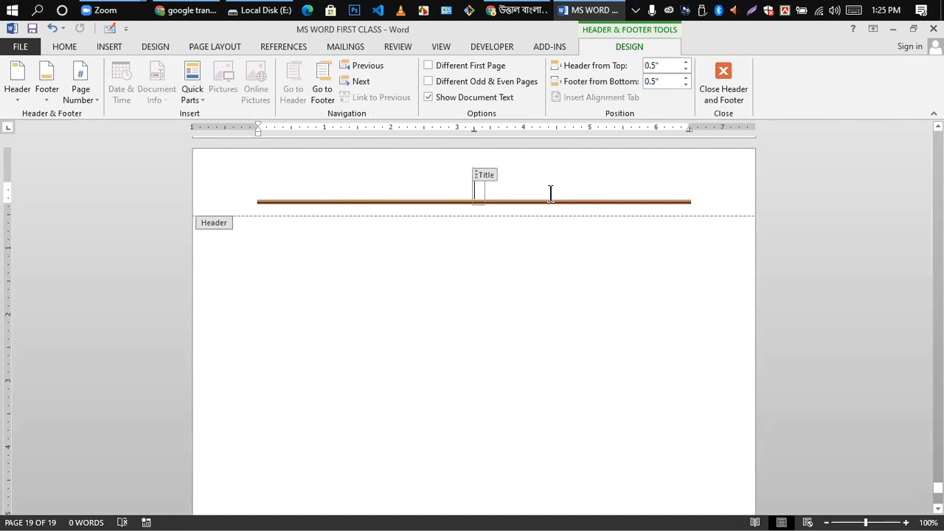
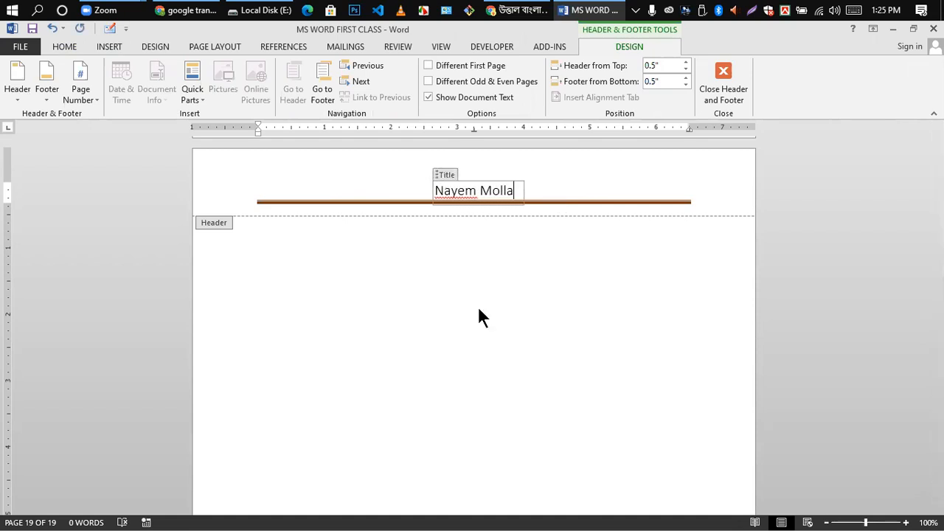
double_click(476, 319)
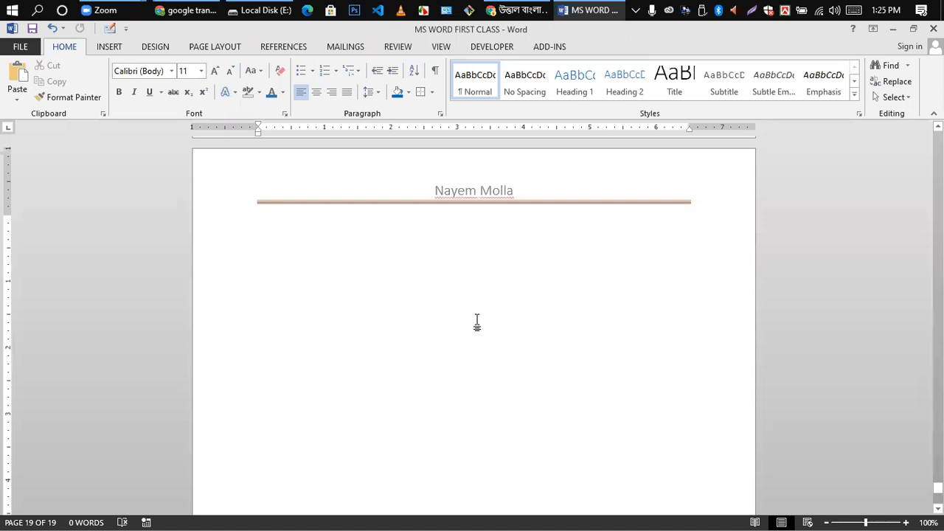
scroll(368, 454, "down", 8)
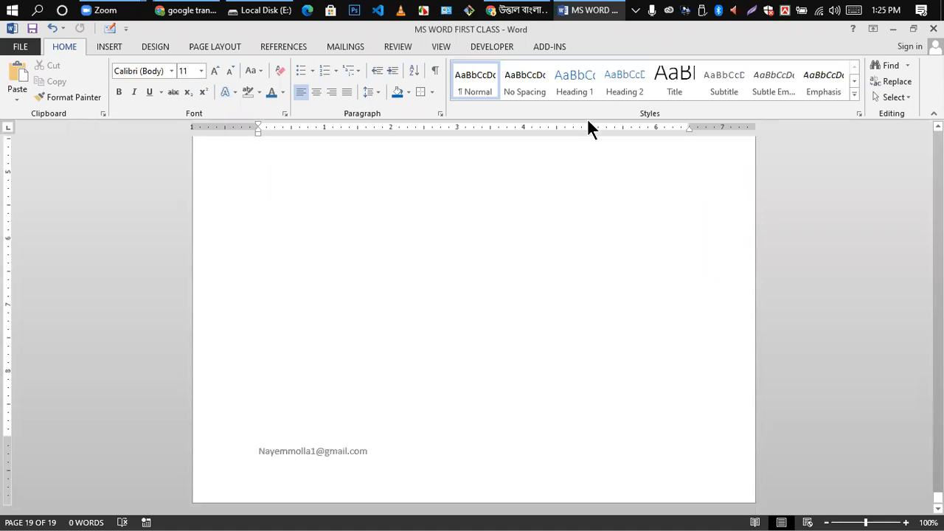
- Apply the Filigree footer design in place of the e-mail footer
left_click(147, 46)
scroll(668, 96, "up", 1)
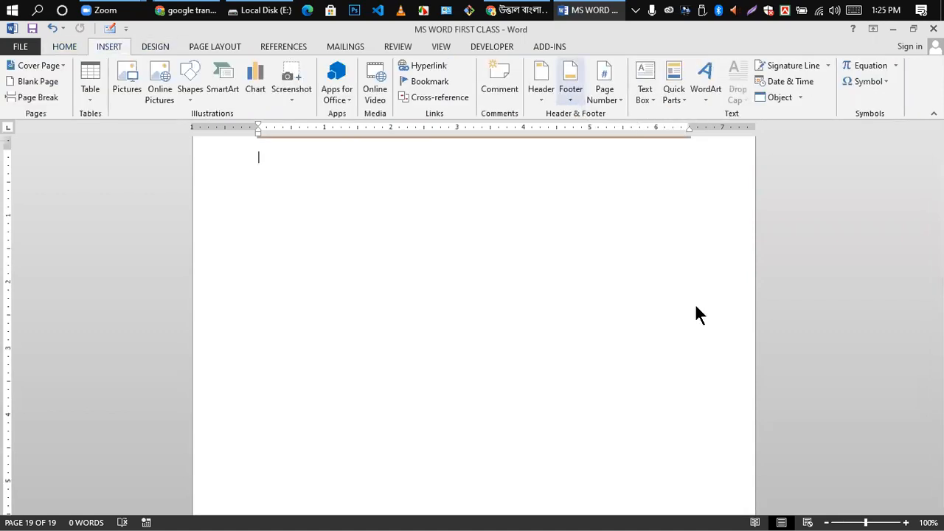
scroll(660, 320, "down", 10)
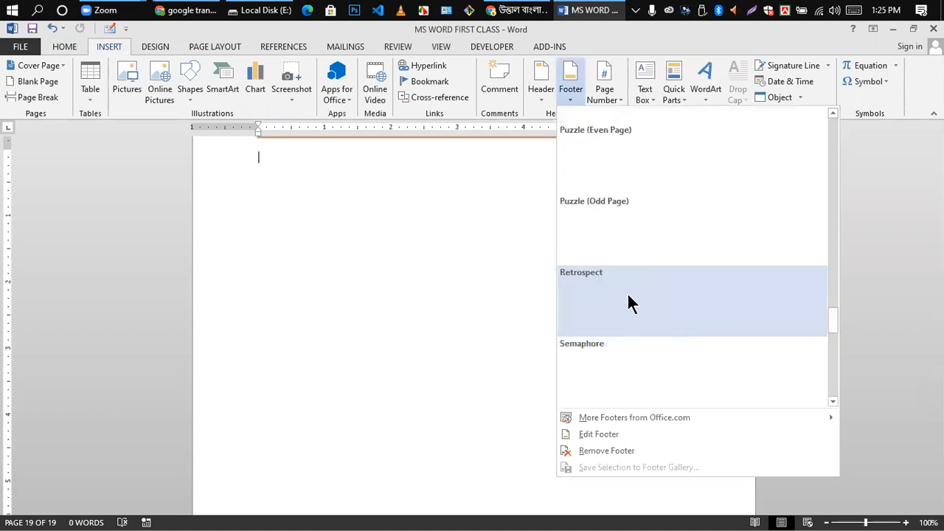
scroll(629, 302, "down", 3)
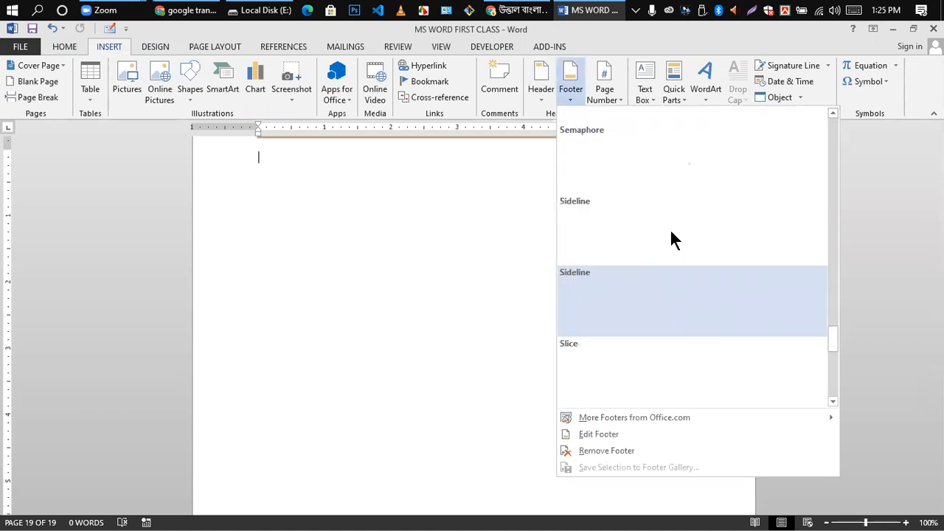
scroll(669, 236, "down", 5)
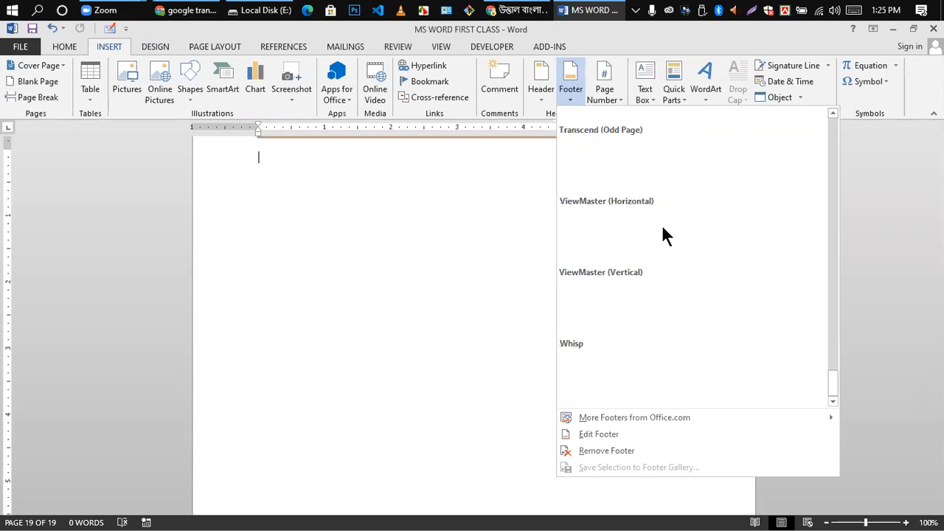
scroll(650, 236, "up", 5)
scroll(649, 236, "up", 2)
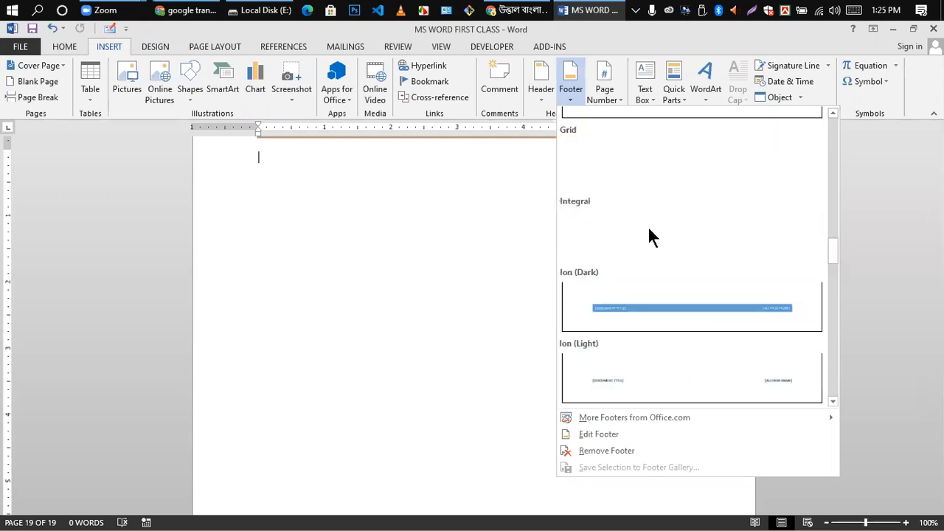
scroll(649, 236, "up", 3)
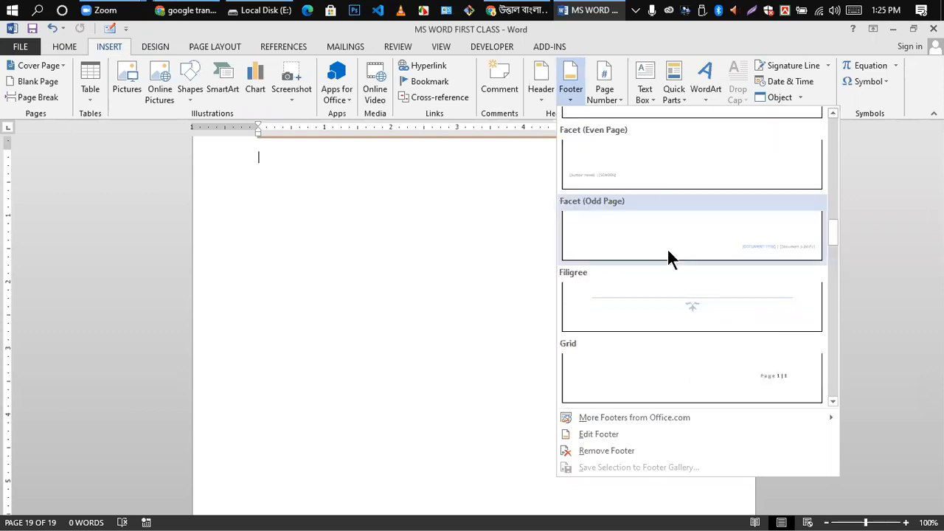
left_click(687, 306)
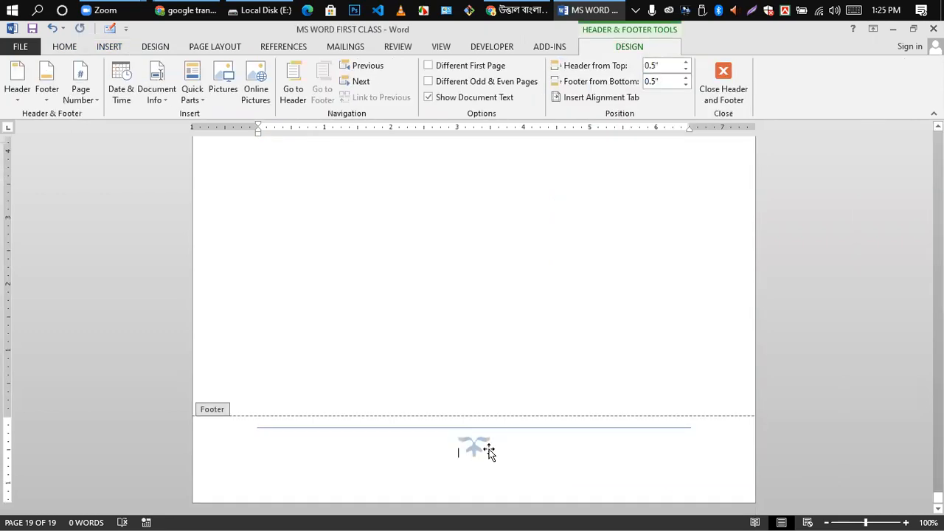
- Select and deselect the Filigree ornament, then close the footer and return to the page top
left_click(488, 450)
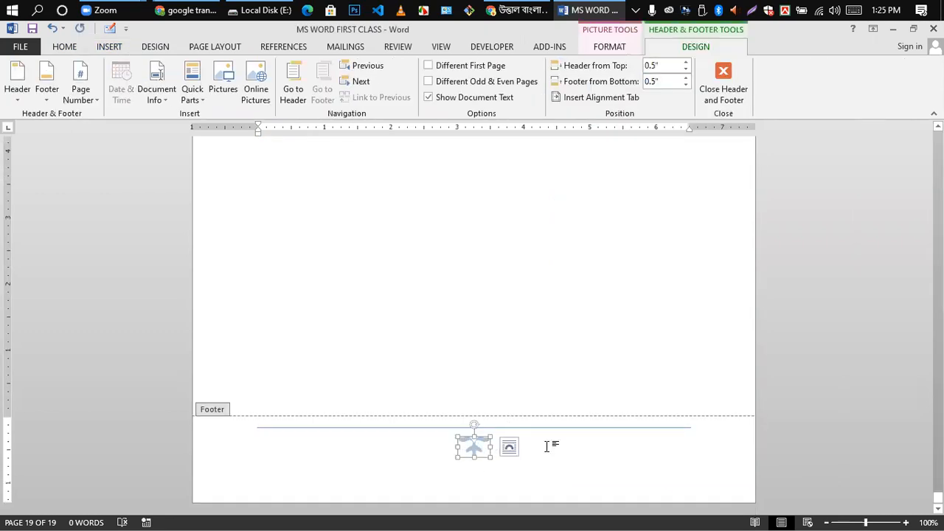
left_click(535, 398)
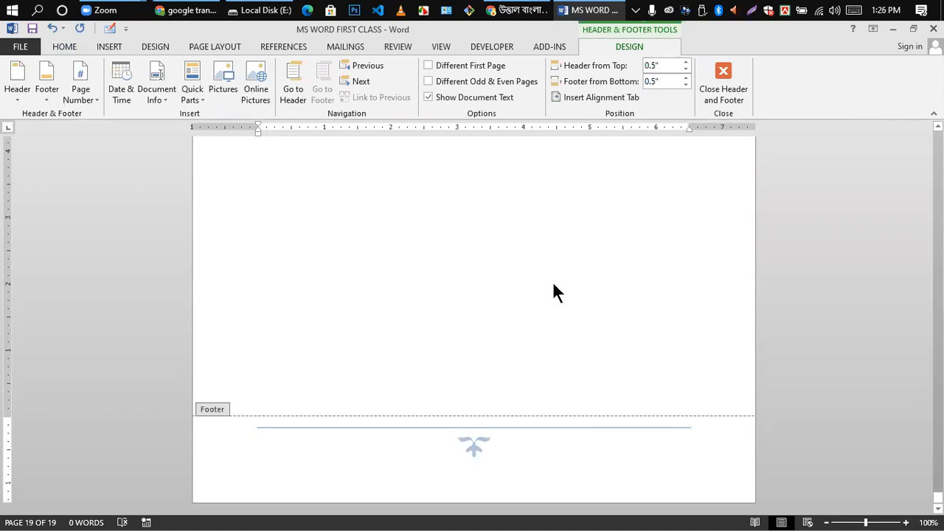
scroll(546, 302, "up", 10)
double_click(502, 310)
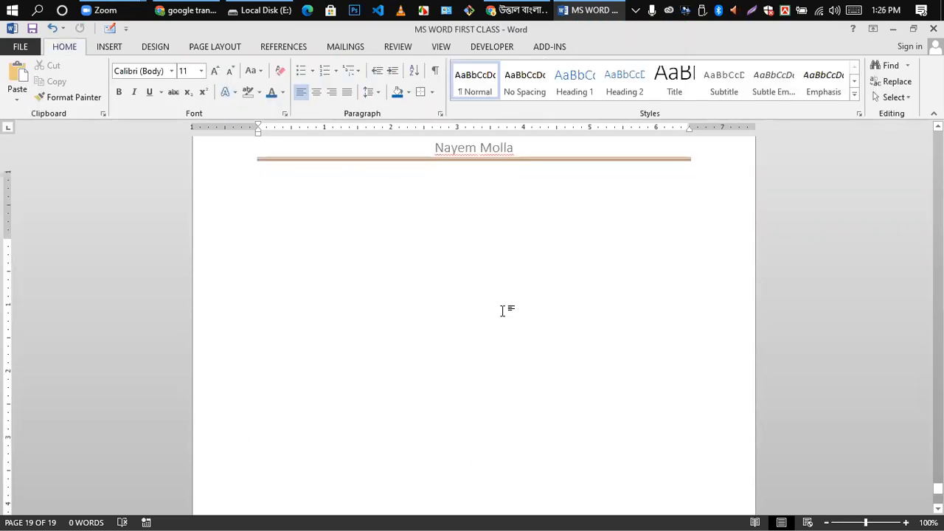
scroll(502, 310, "up", 3)
scroll(503, 312, "up", 20)
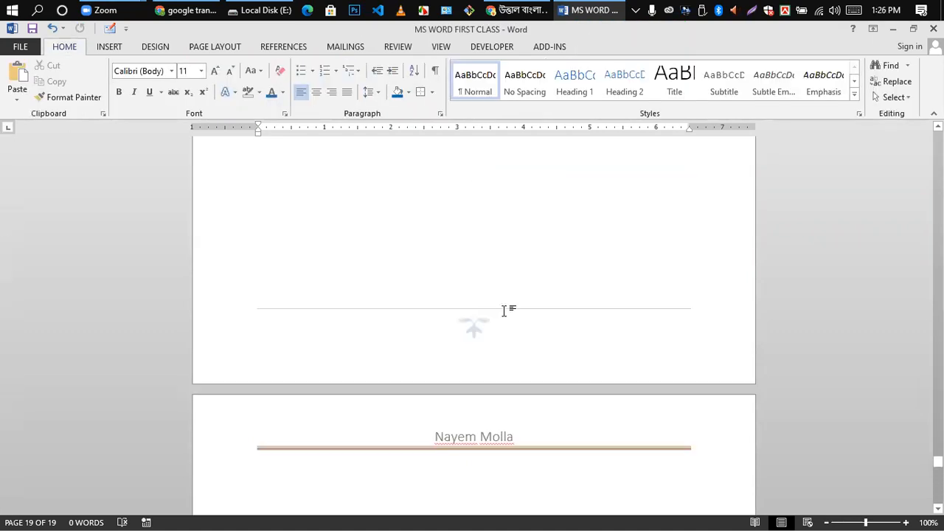
scroll(504, 311, "up", 15)
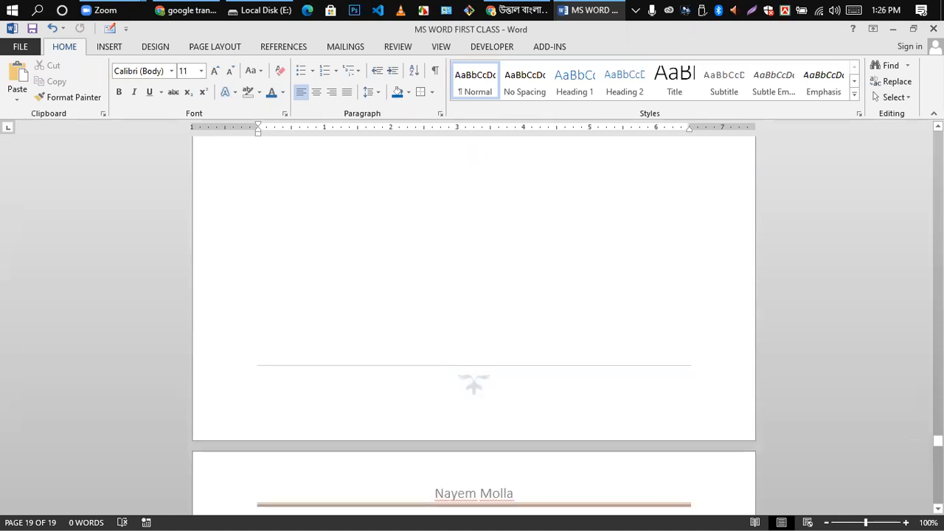
scroll(522, 263, "up", 20)
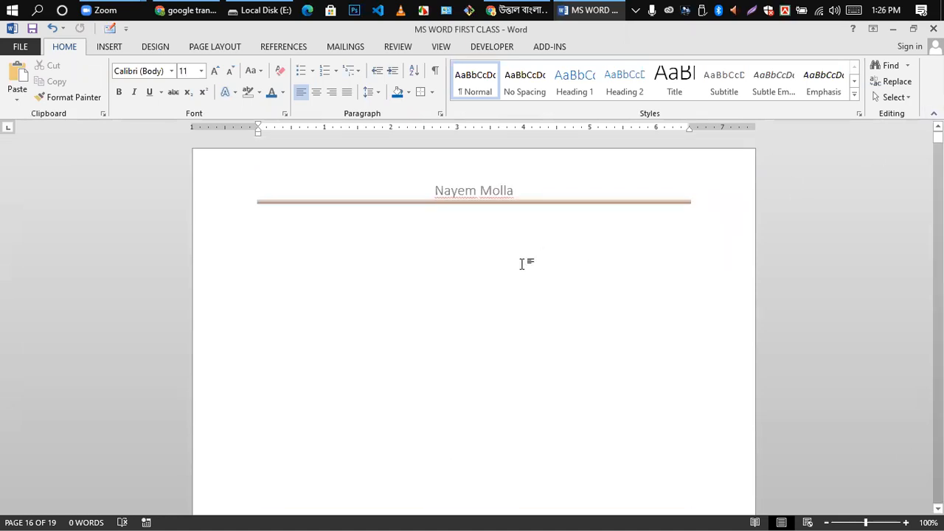
- Replace the header's name with the West End High School banner image, shrunk to 0.89" by 6.5"
double_click(392, 244)
double_click(423, 189)
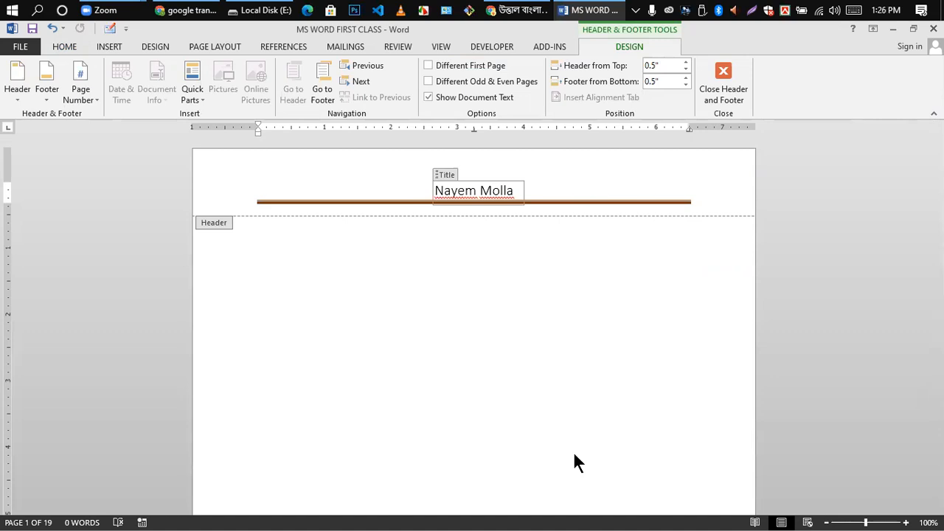
left_click_drag(358, 171, 546, 203)
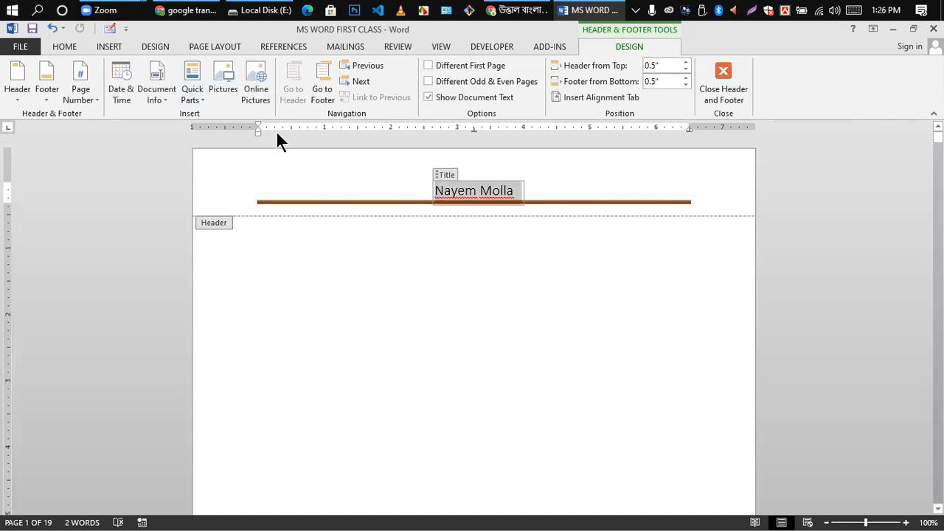
left_click(225, 79)
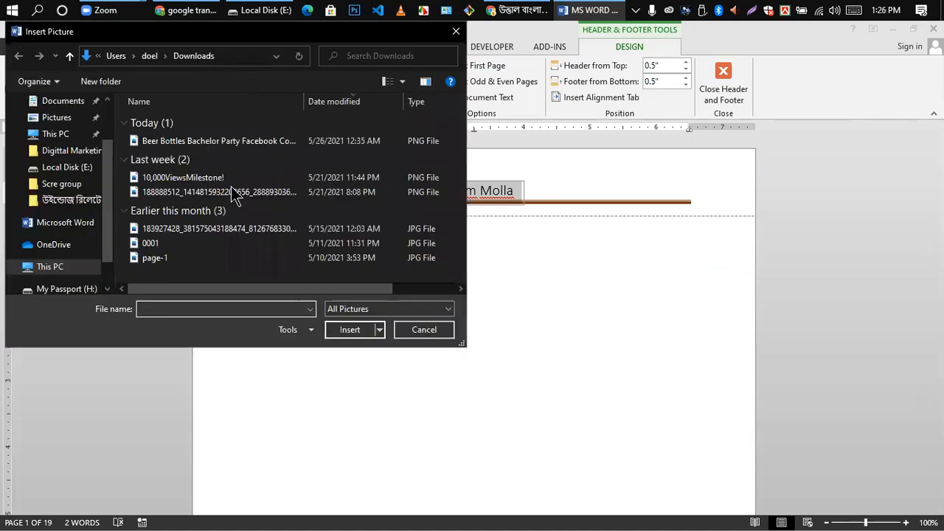
left_click(191, 140)
left_click(351, 330)
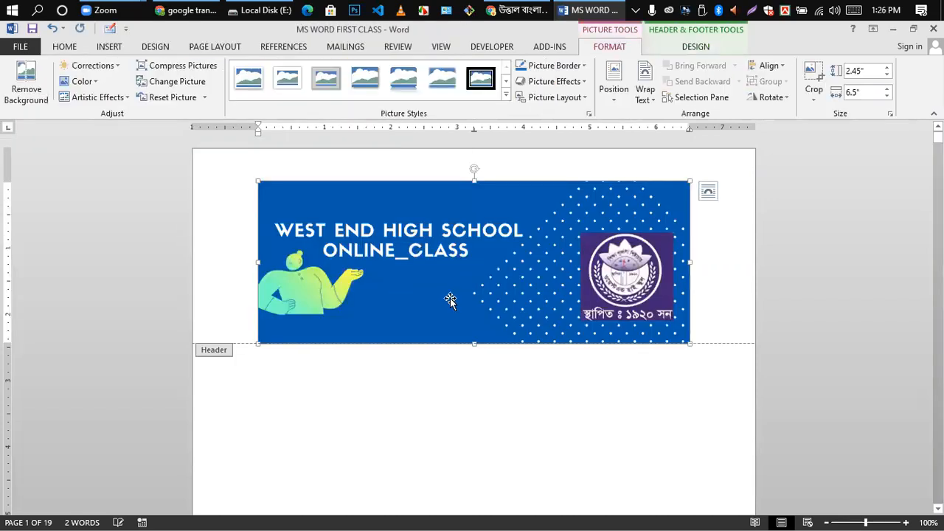
left_click_drag(476, 342, 473, 240)
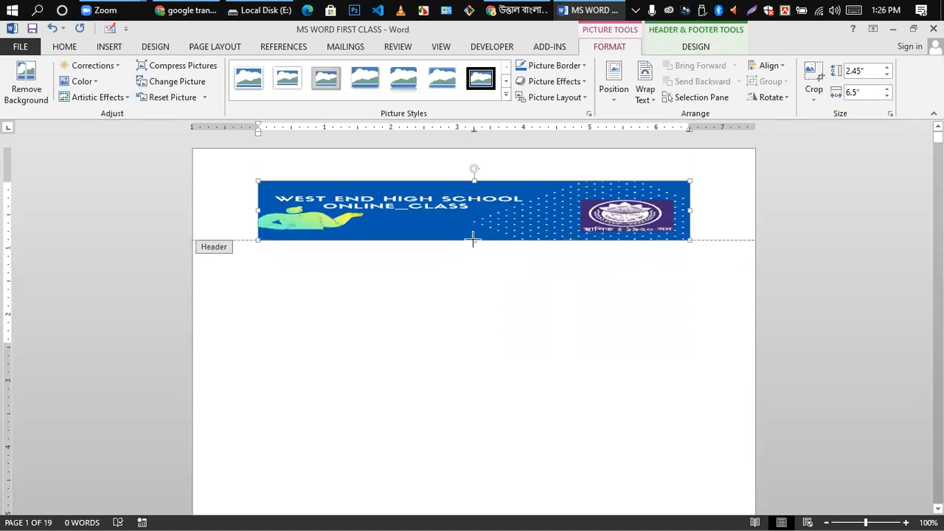
double_click(464, 339)
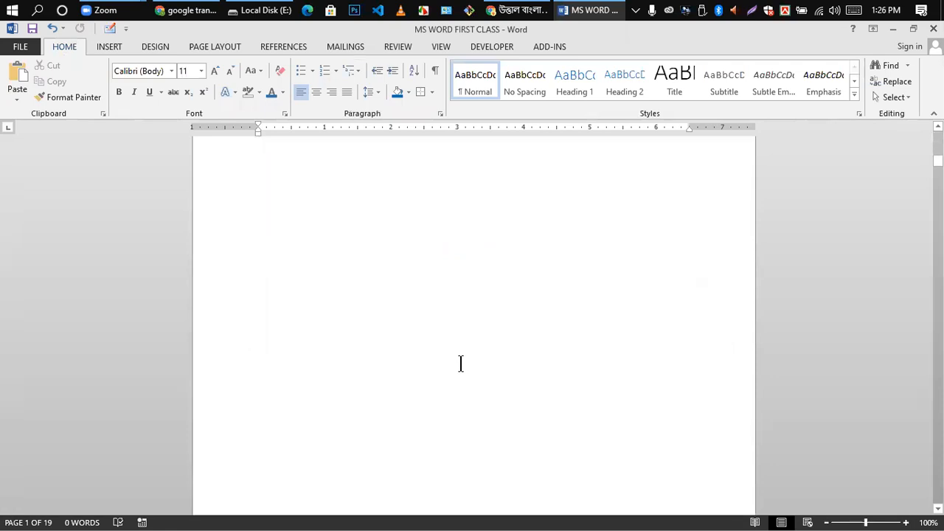
scroll(460, 363, "down", 12)
scroll(461, 362, "down", 5)
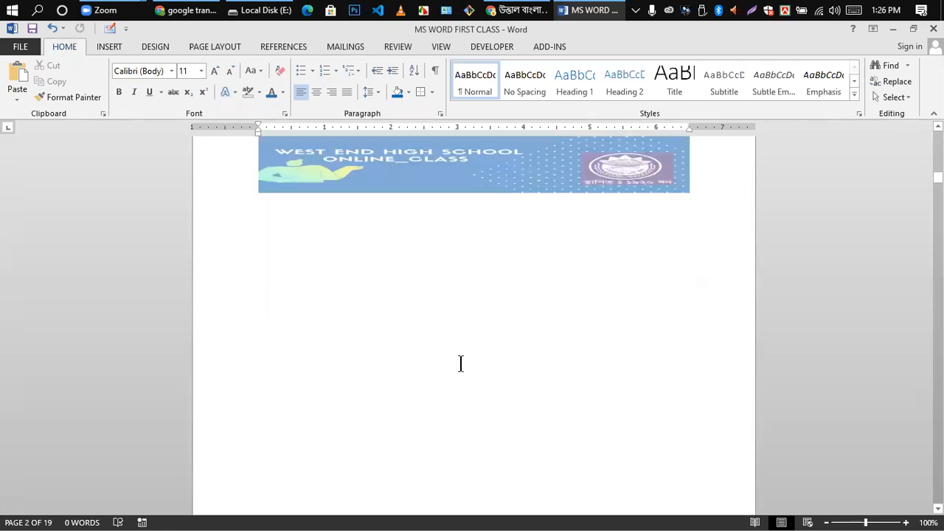
scroll(459, 362, "up", 5)
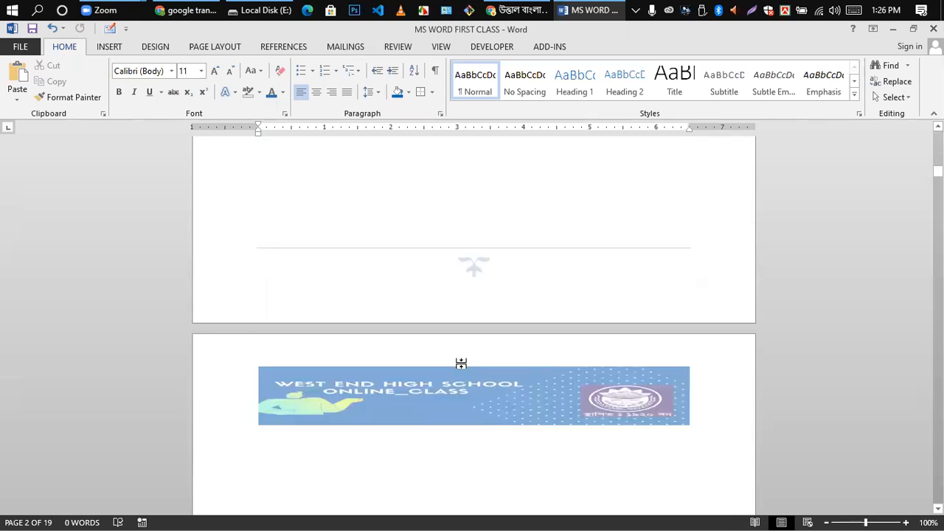
scroll(462, 354, "up", 5)
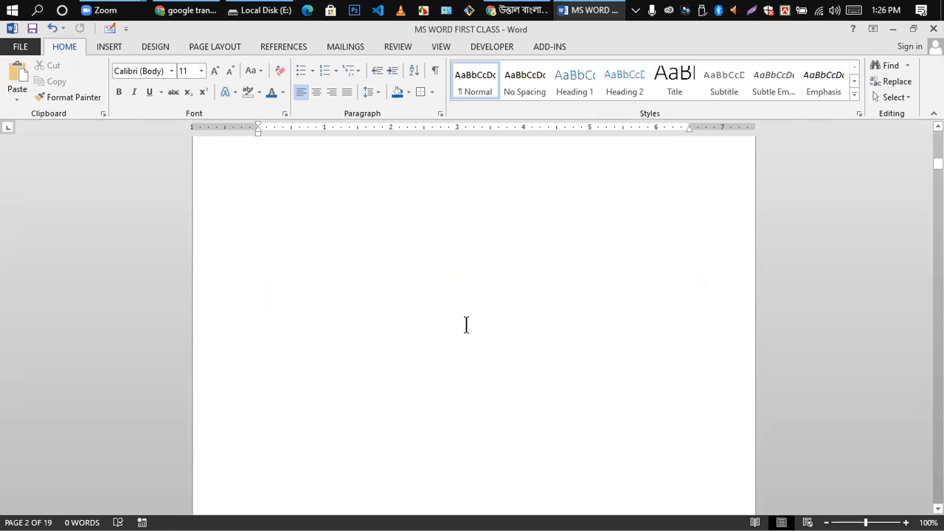
scroll(472, 310, "up", 8)
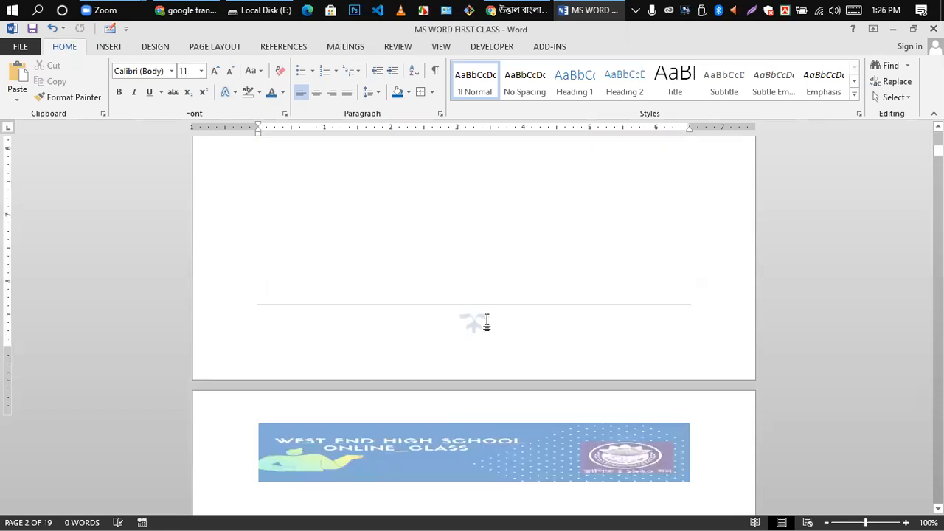
scroll(504, 311, "up", 5)
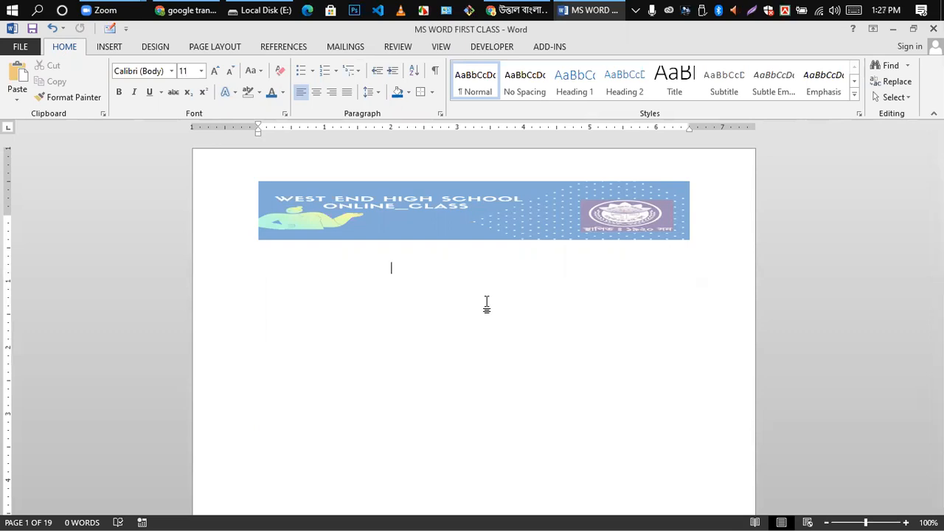
scroll(545, 295, "down", 5)
scroll(546, 301, "up", 5)
scroll(546, 303, "down", 5)
scroll(546, 301, "up", 5)
- Open and close the Footer designs gallery twice without changing the footer
left_click(109, 46)
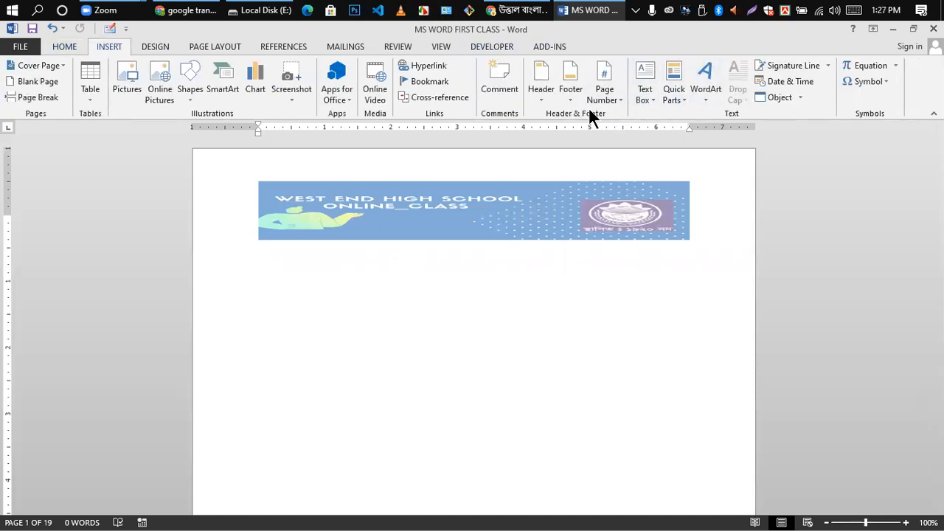
left_click(570, 94)
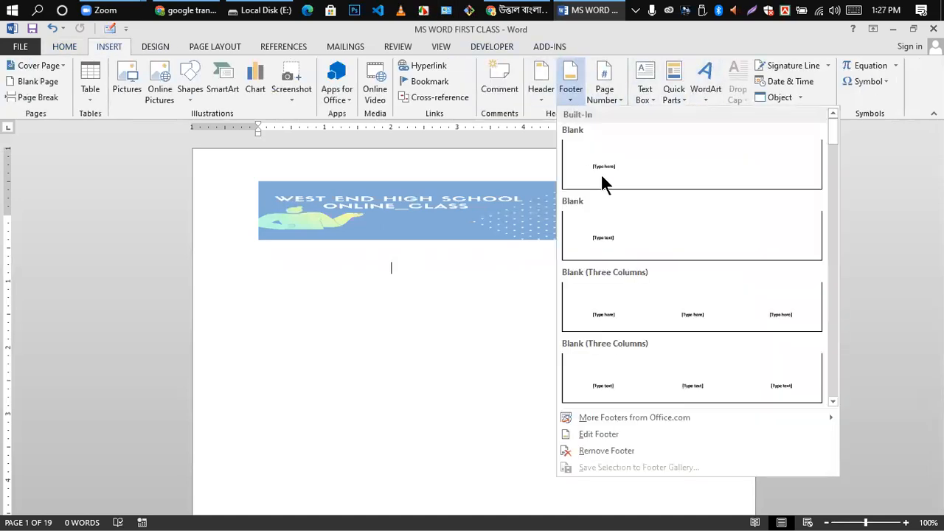
left_click(416, 369)
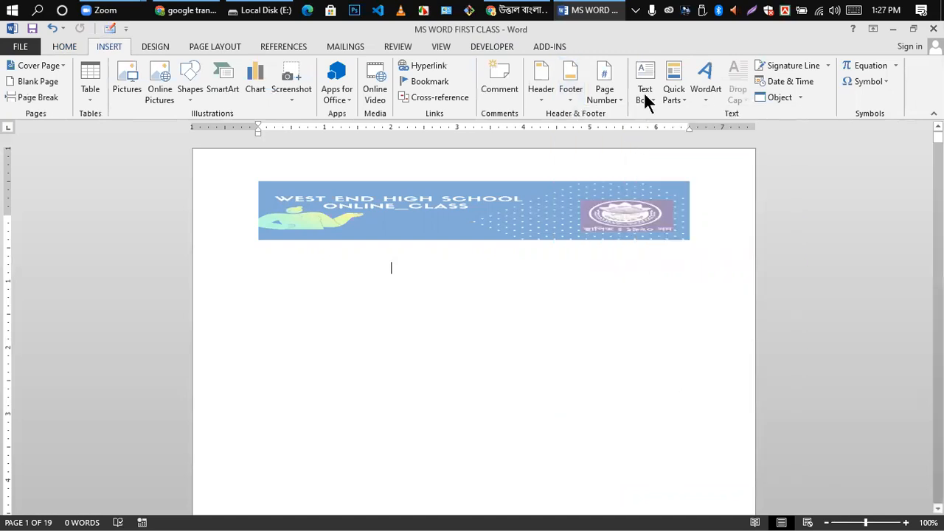
left_click(567, 97)
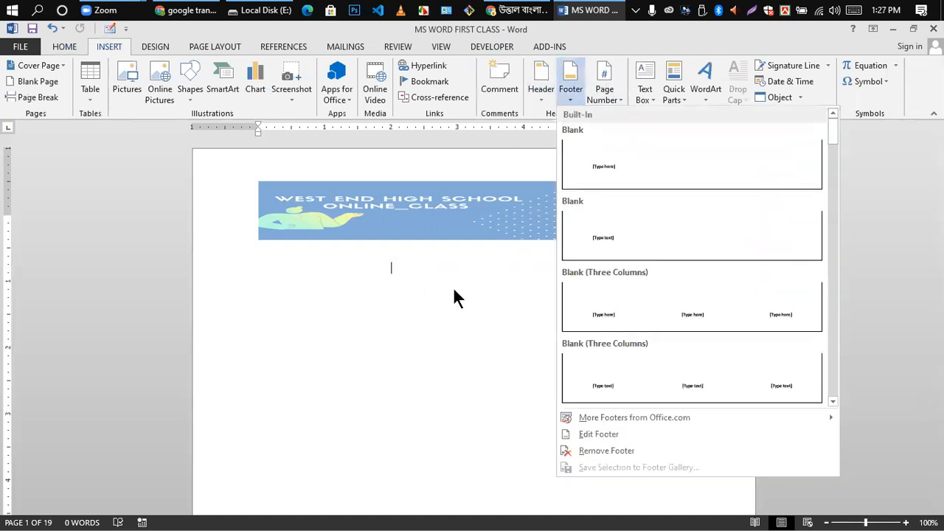
left_click(449, 354)
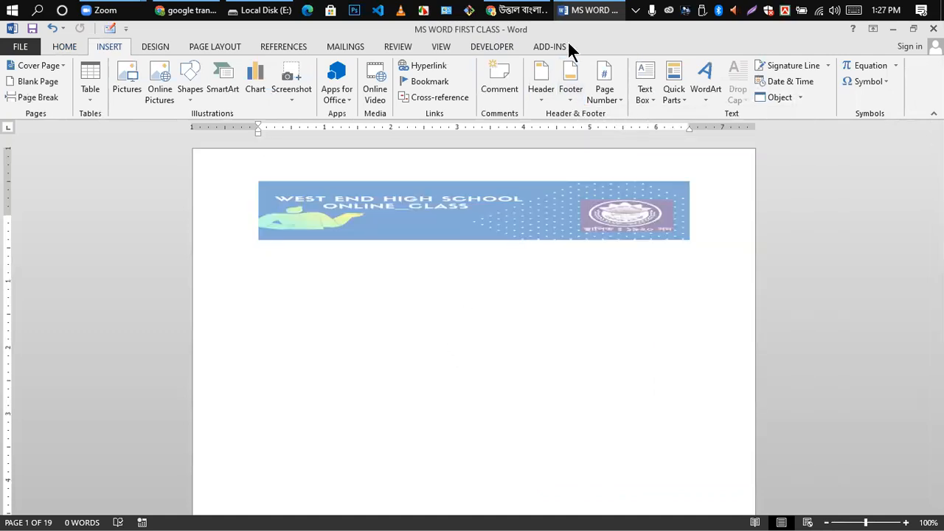
- Close the Top of Page number gallery without inserting a number, then scroll back to page 1
left_click(615, 101)
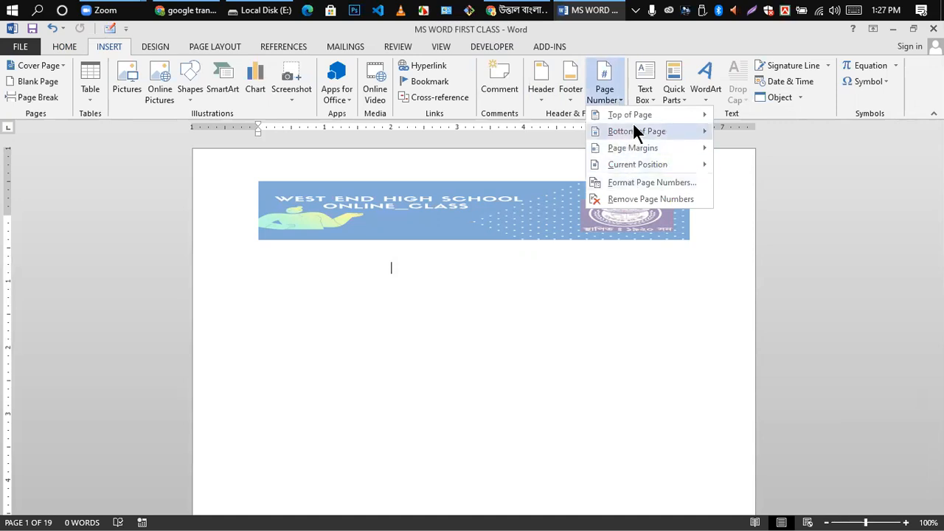
mouse_move(665, 115)
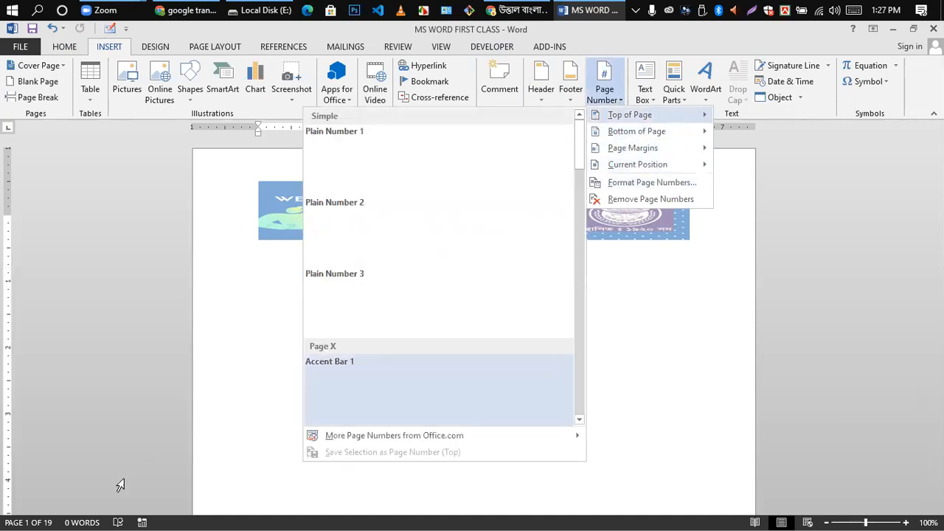
left_click(508, 398)
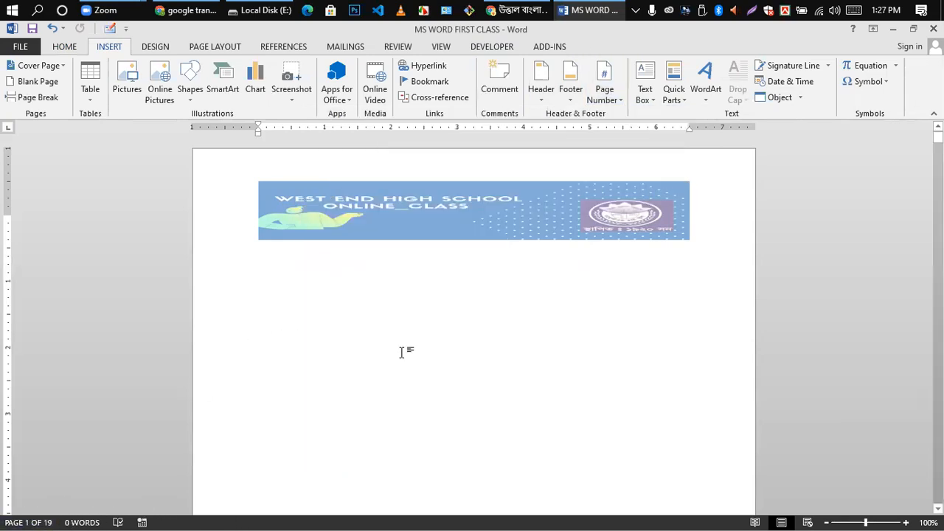
scroll(623, 392, "down", 5)
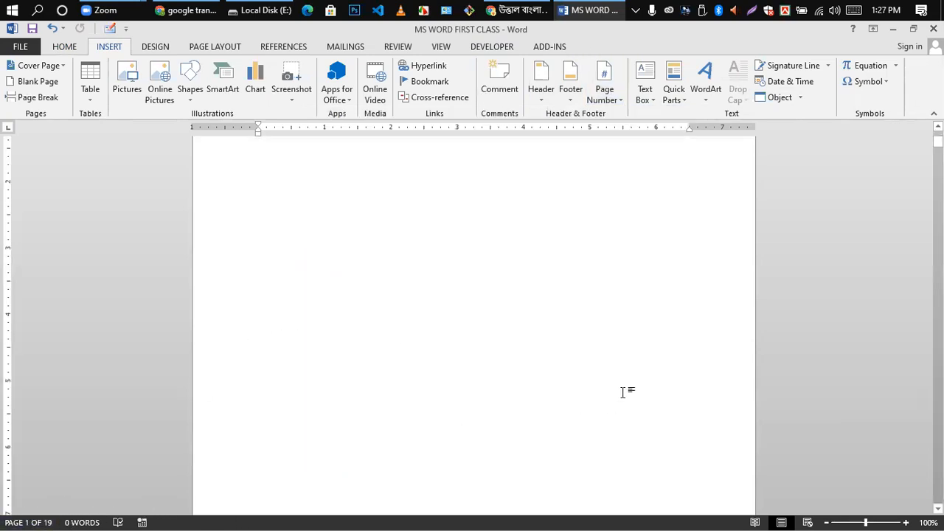
scroll(416, 395, "down", 3)
scroll(379, 393, "down", 1)
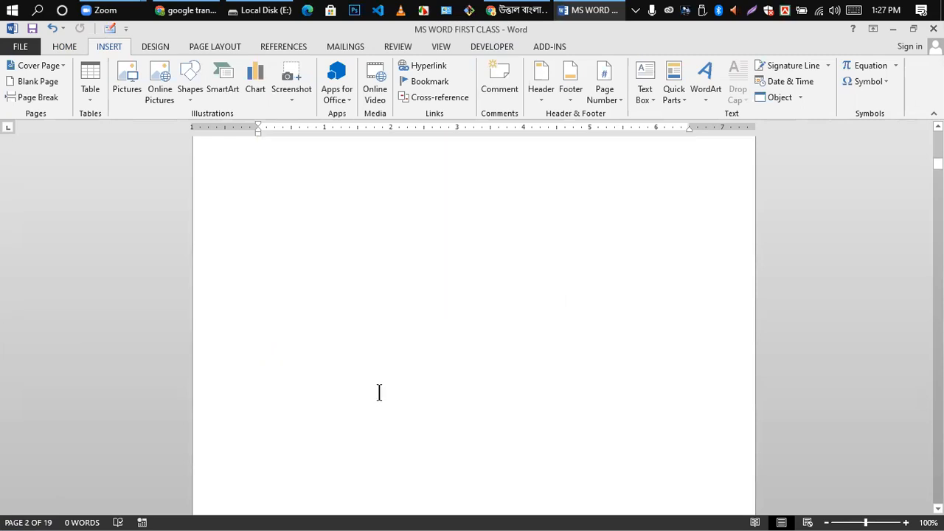
scroll(379, 395, "up", 5)
scroll(382, 376, "down", 3)
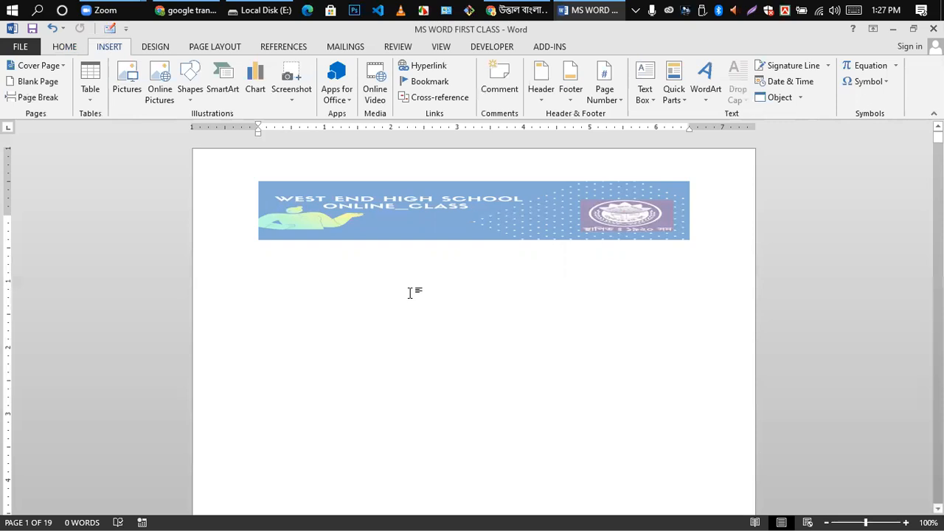
type("010")
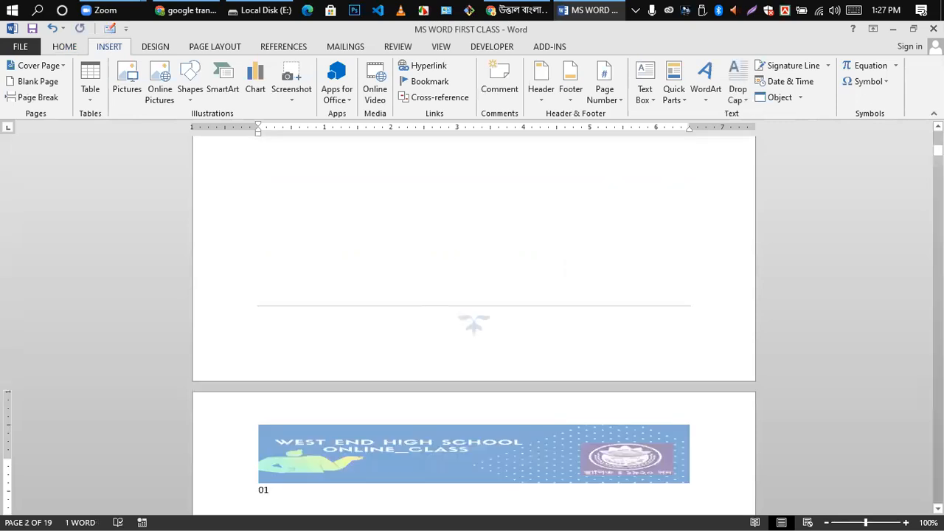
key("BackSpace")
key("BackSpace")
key("BackSpace")
key("BackSpace")
key("BackSpace")
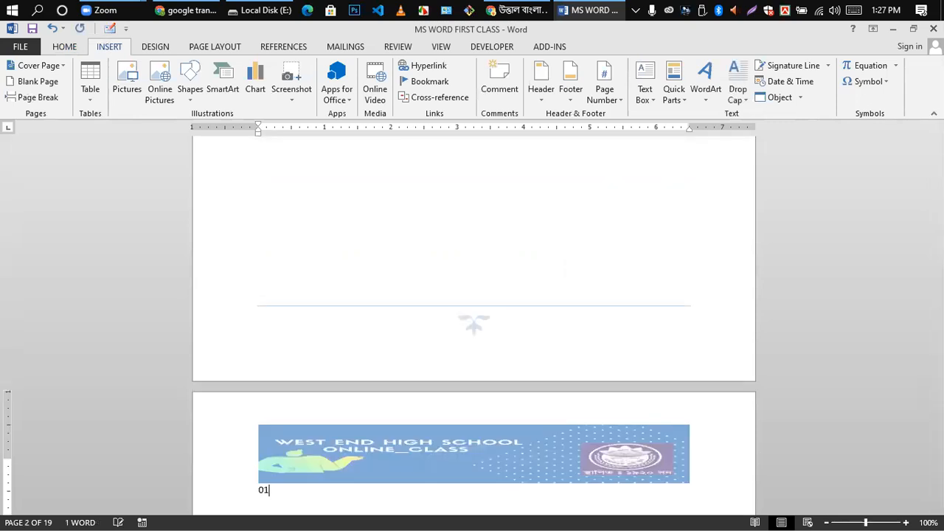
key("ctrl+z")
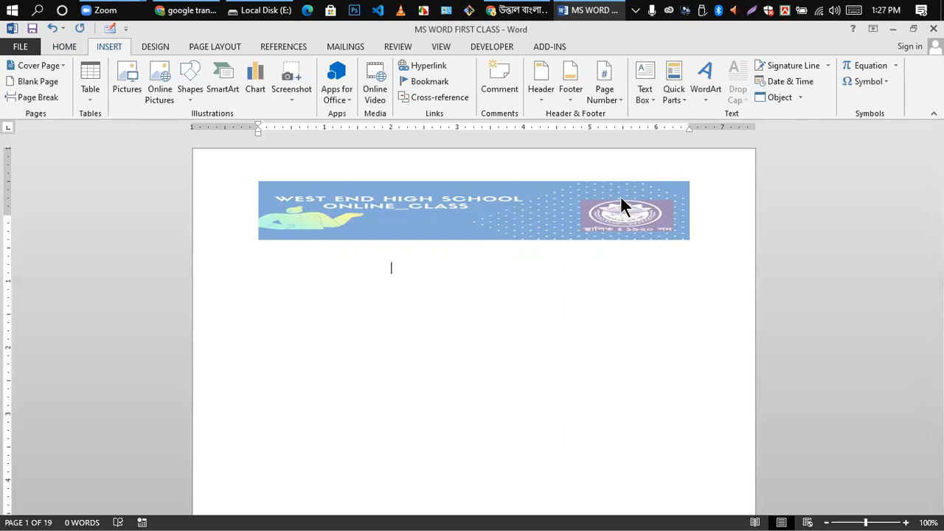
- Put a Plain Number 1 page number at the top left of the header and close header editing
left_click(619, 92)
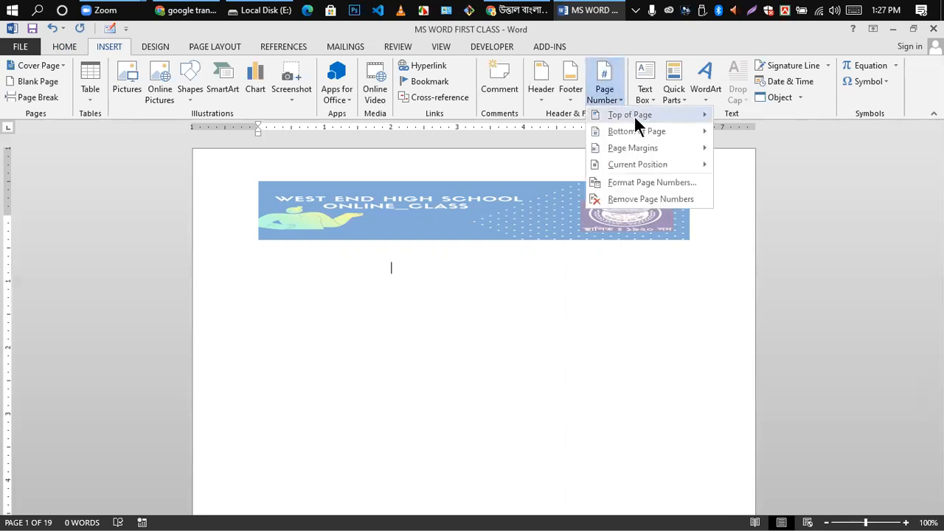
mouse_move(642, 115)
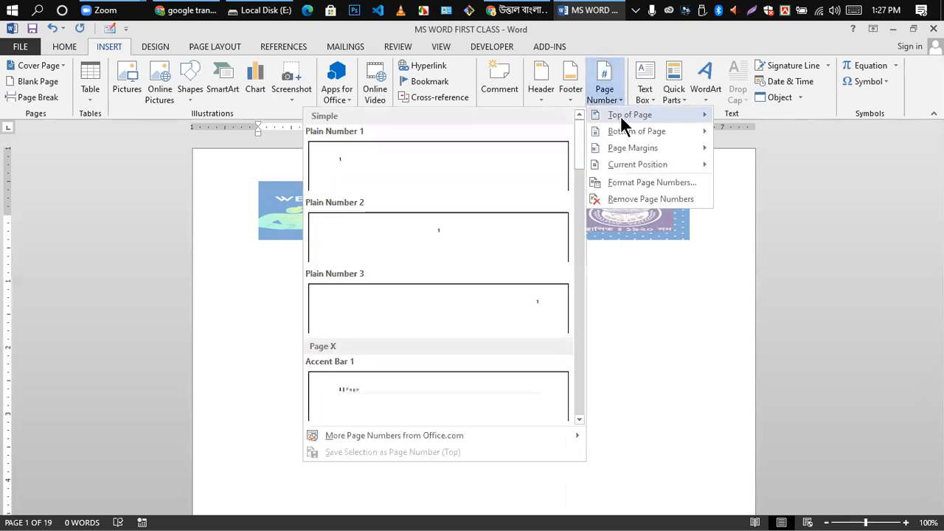
left_click(401, 170)
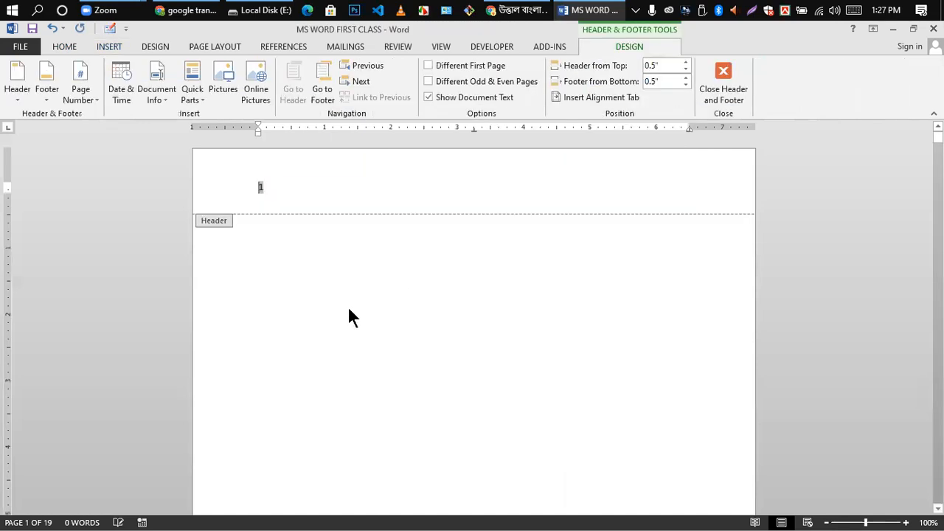
scroll(287, 302, "down", 8)
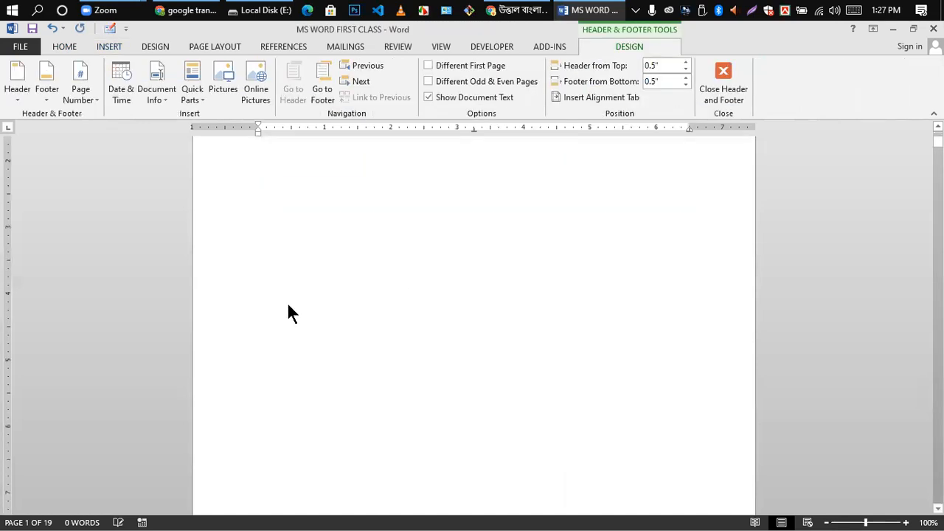
double_click(521, 178)
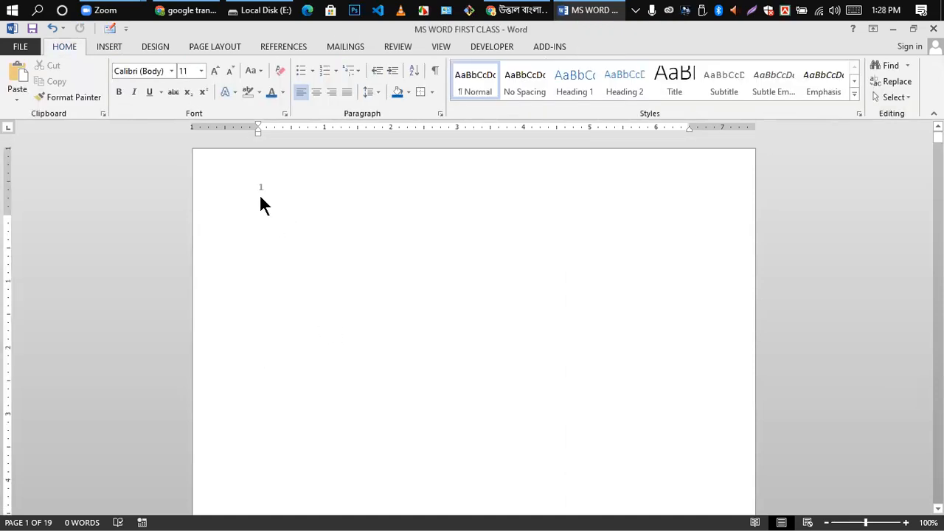
scroll(265, 255, "down", 10)
scroll(274, 280, "down", 15)
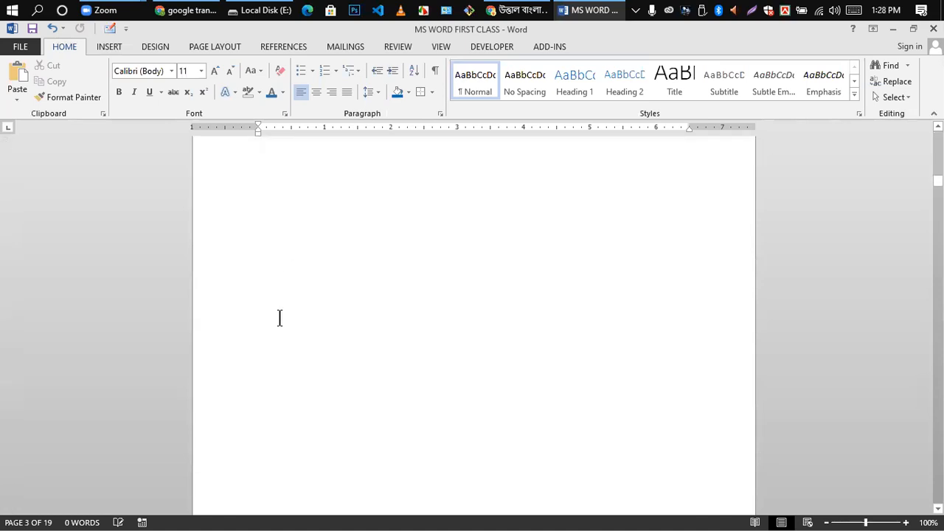
scroll(279, 318, "down", 5)
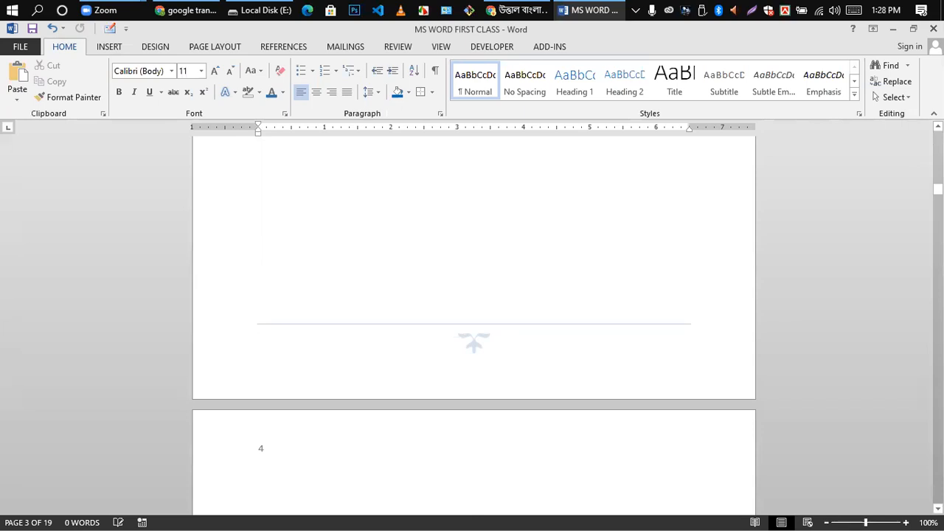
scroll(514, 313, "down", 20)
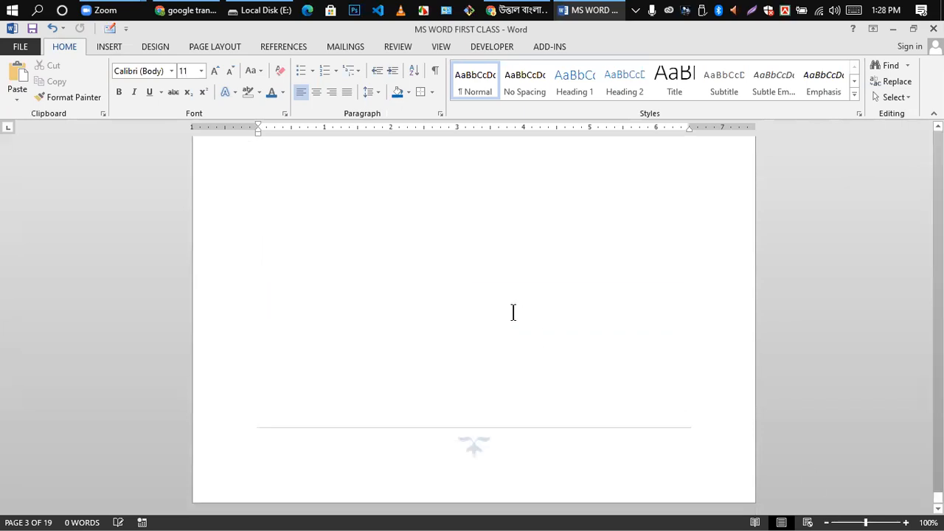
scroll(382, 369, "down", 5)
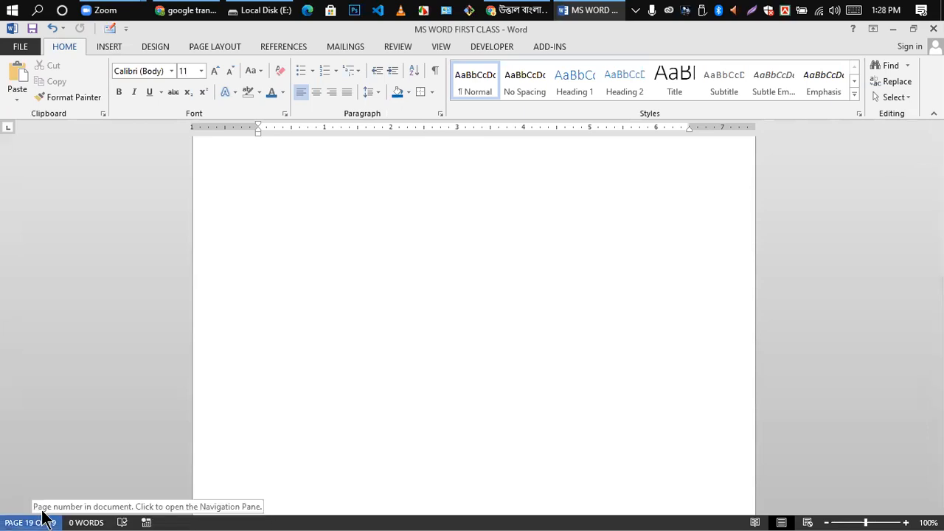
scroll(544, 312, "up", 5)
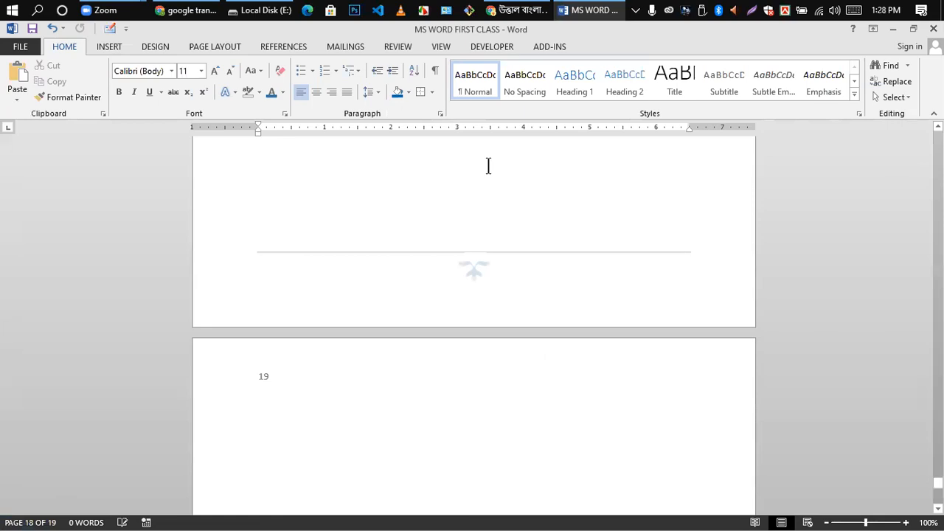
scroll(488, 166, "up", 20)
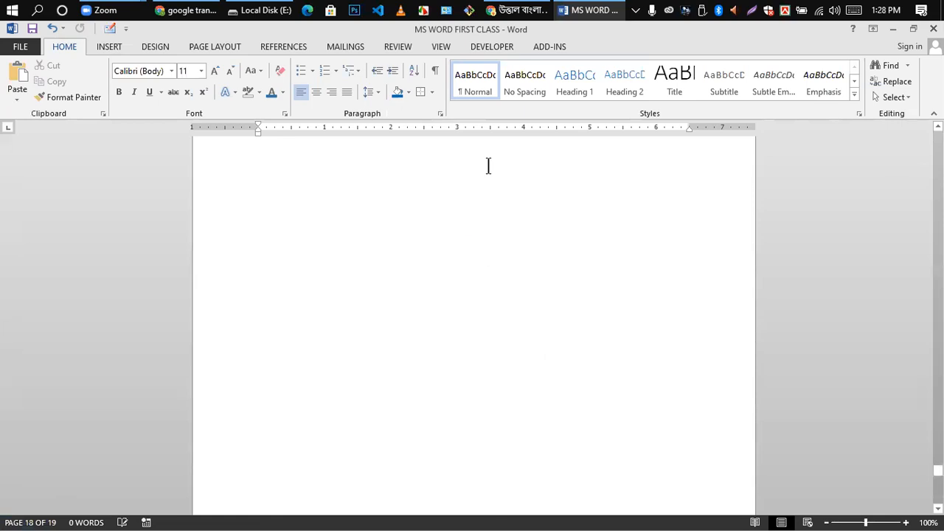
- Dismiss the Page Number options unchanged, switch between Home and Insert, and refocus the document
left_click(108, 48)
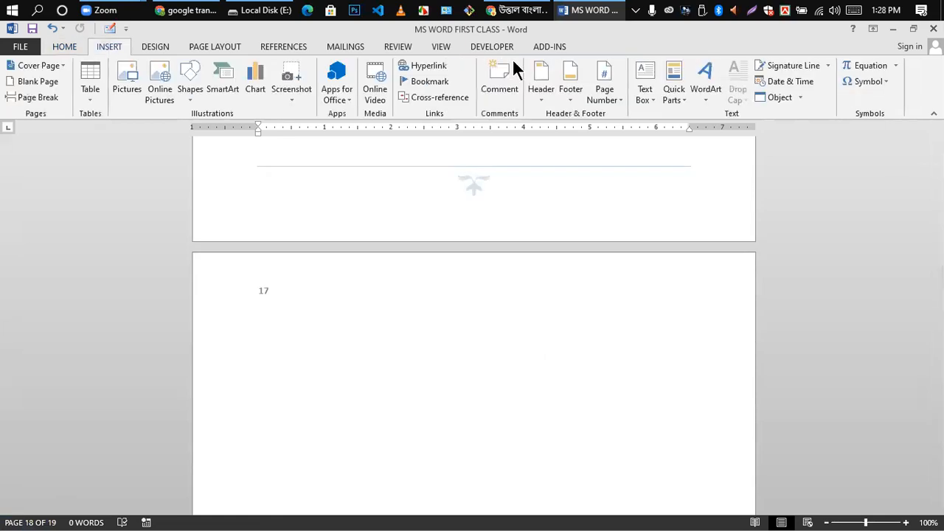
left_click(619, 103)
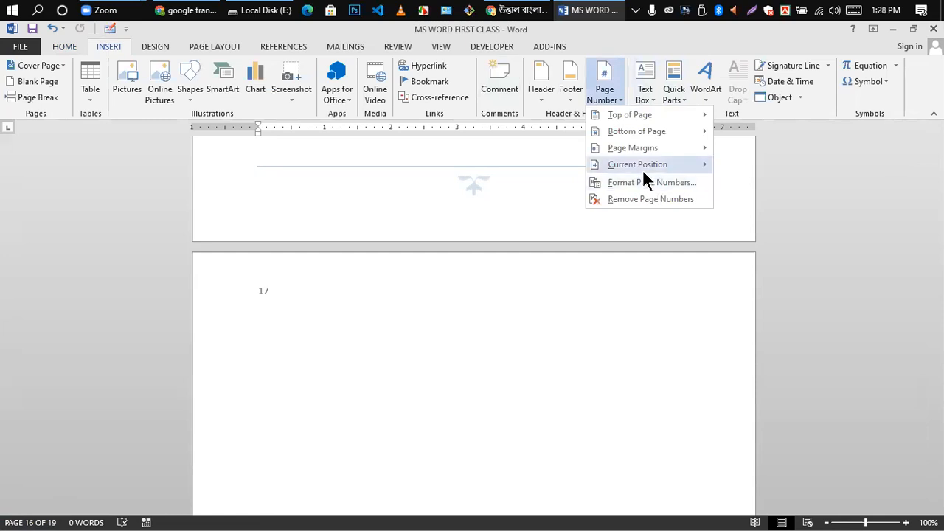
mouse_move(655, 166)
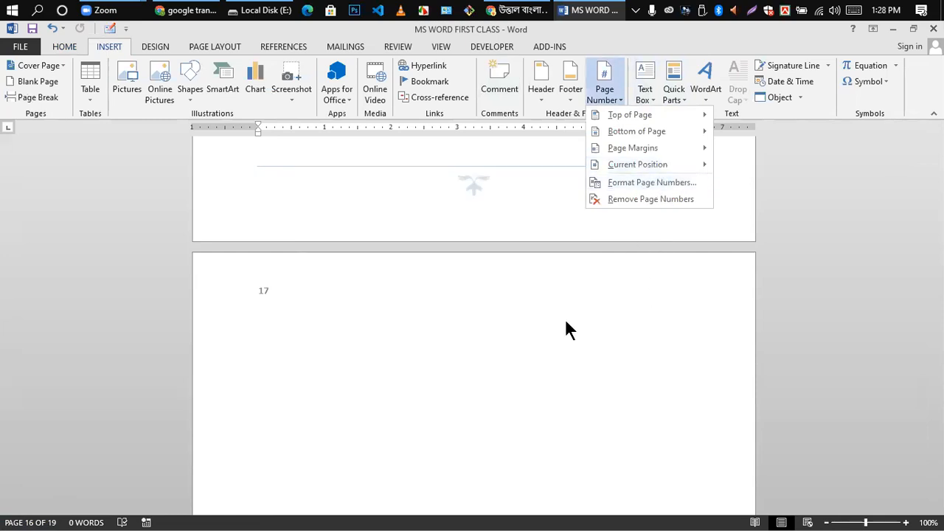
left_click(363, 316)
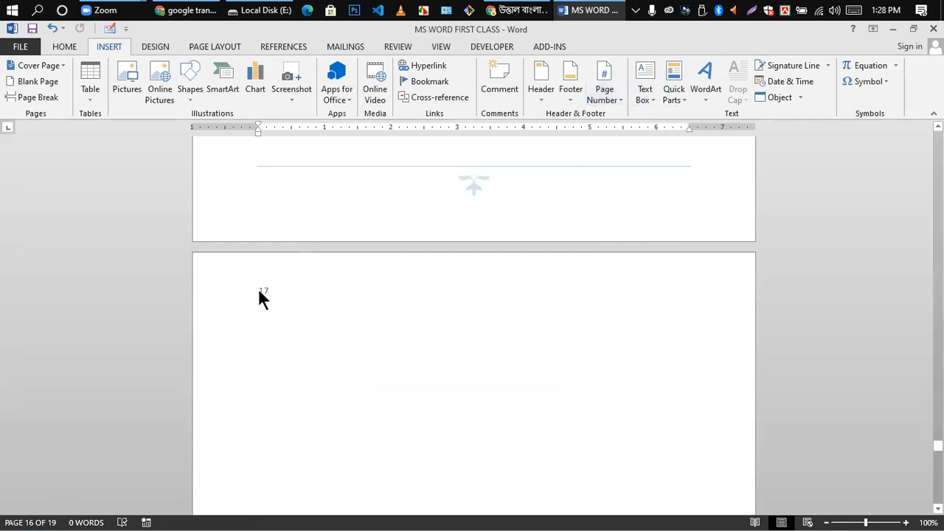
scroll(562, 382, "up", 20)
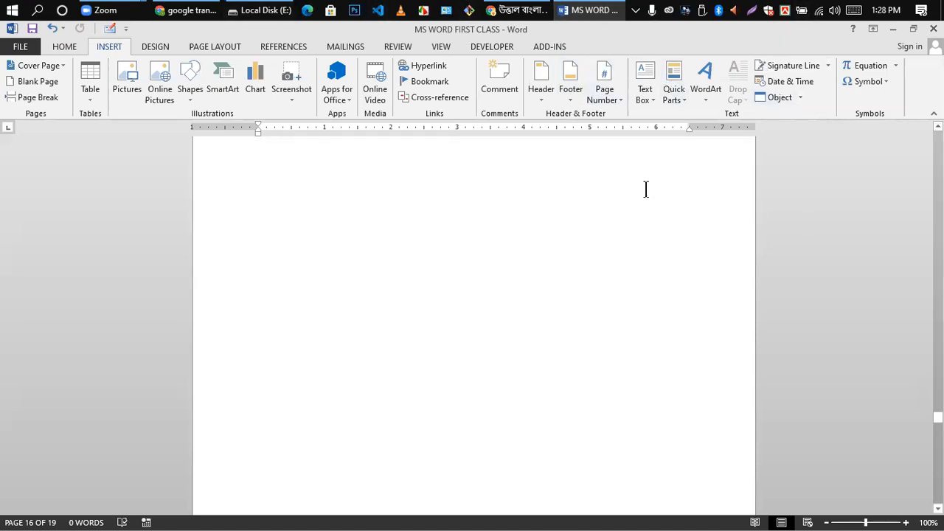
left_click(64, 48)
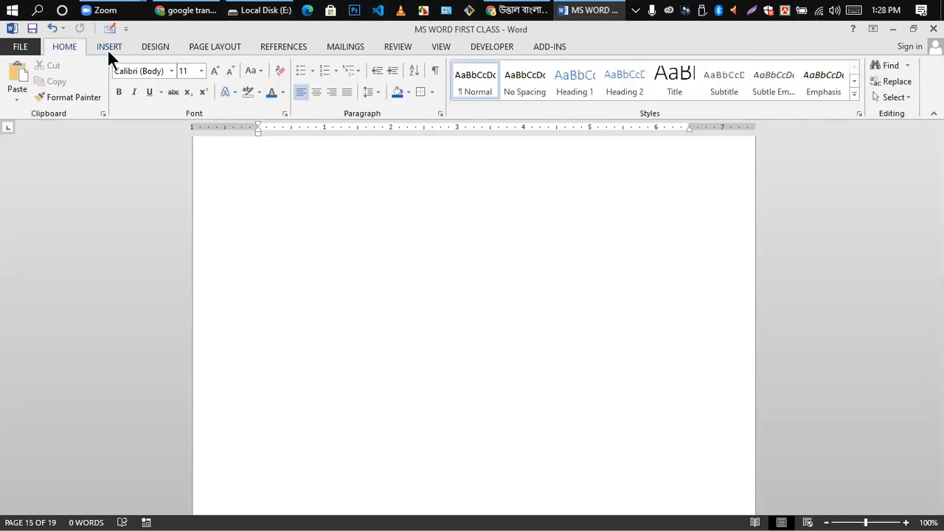
left_click(107, 50)
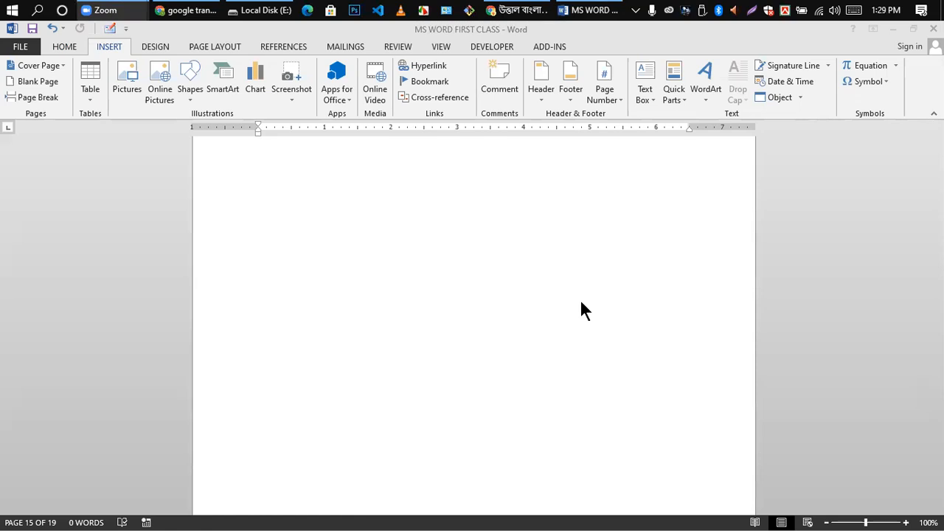
left_click(449, 262)
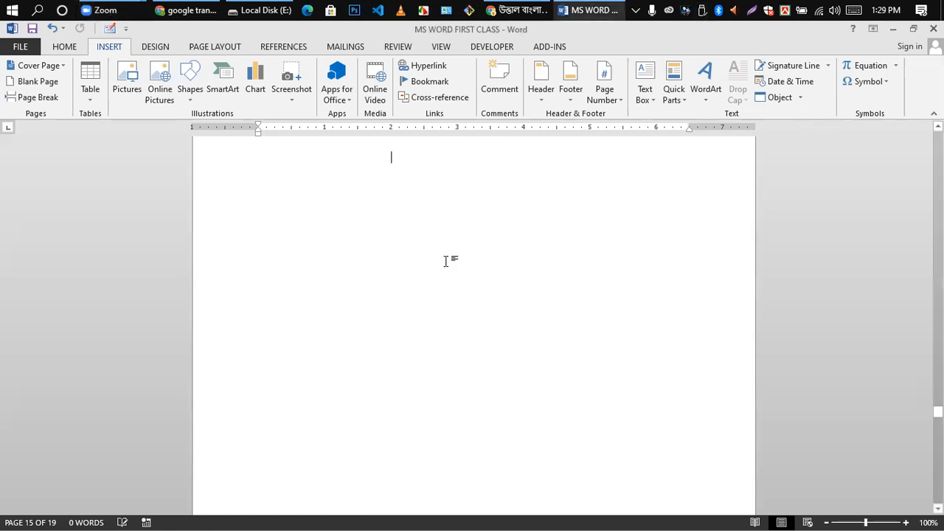